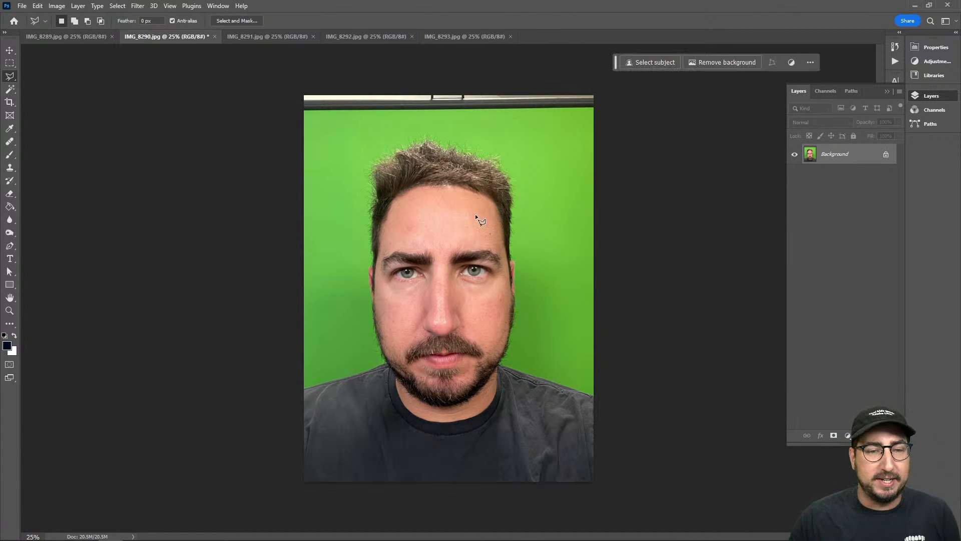
Examine the portrait in IMG_8290.jpg up close, covering the hair, forehead, cheeks, beard and the edges against the green backdrop
key("z")
left_click(447, 288)
left_click(447, 287)
left_click_drag(444, 292, 462, 272)
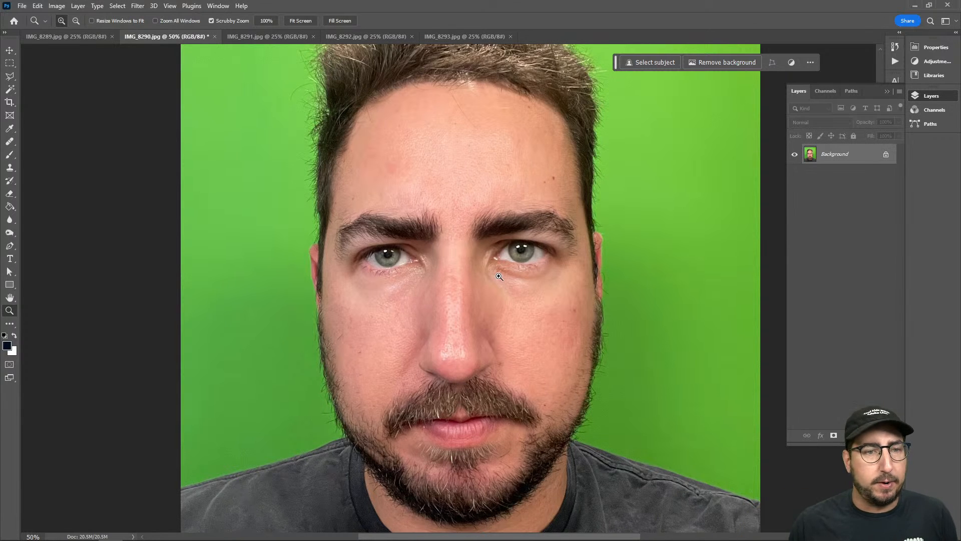
left_click(551, 184)
left_click_drag(556, 212, 534, 257)
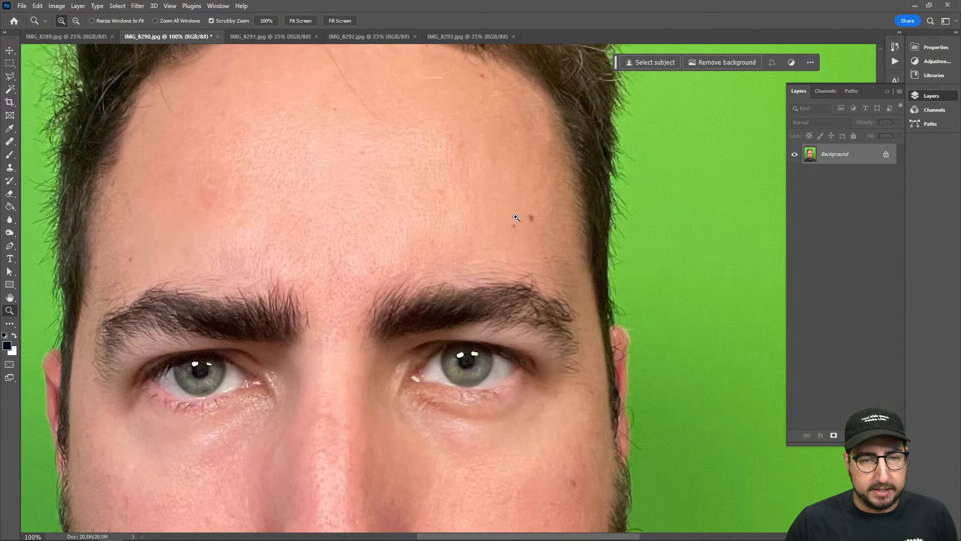
left_click_drag(546, 294, 500, 153)
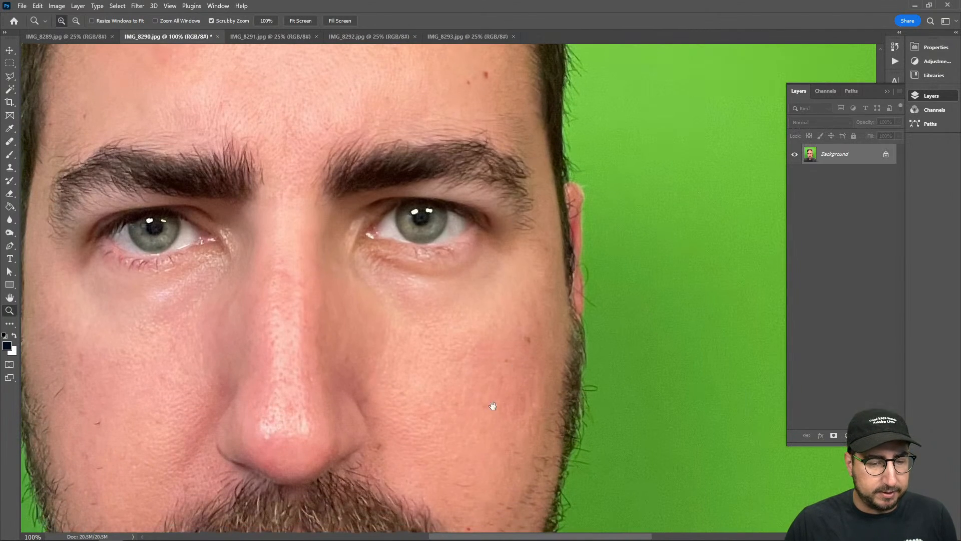
left_click_drag(492, 404, 665, 216)
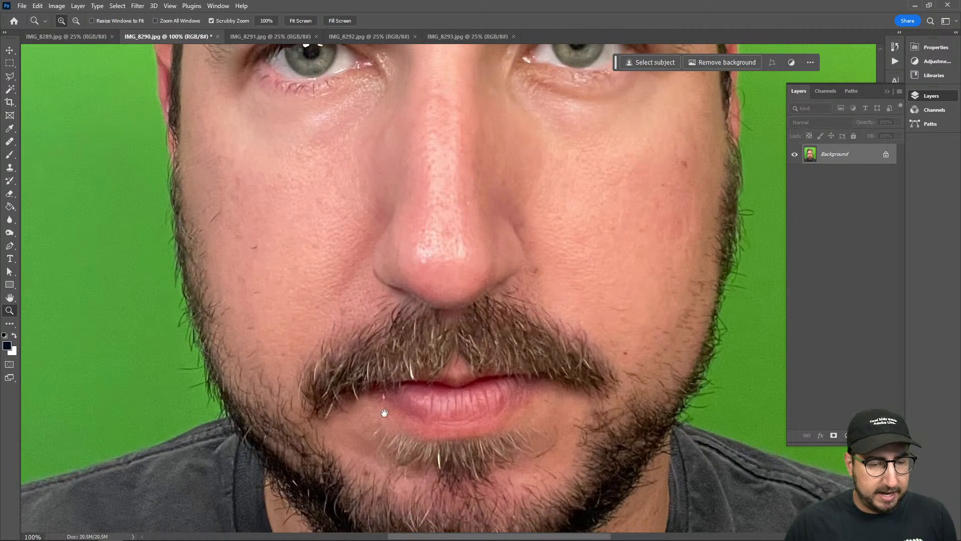
left_click_drag(386, 393, 363, 476)
left_click_drag(366, 359, 386, 418)
left_click_drag(378, 341, 339, 446)
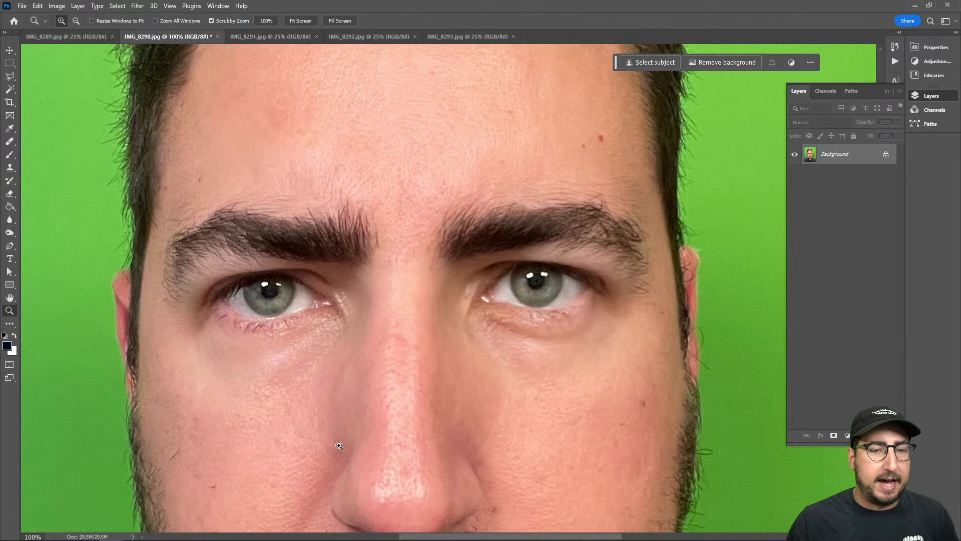
left_click_drag(469, 212, 433, 351)
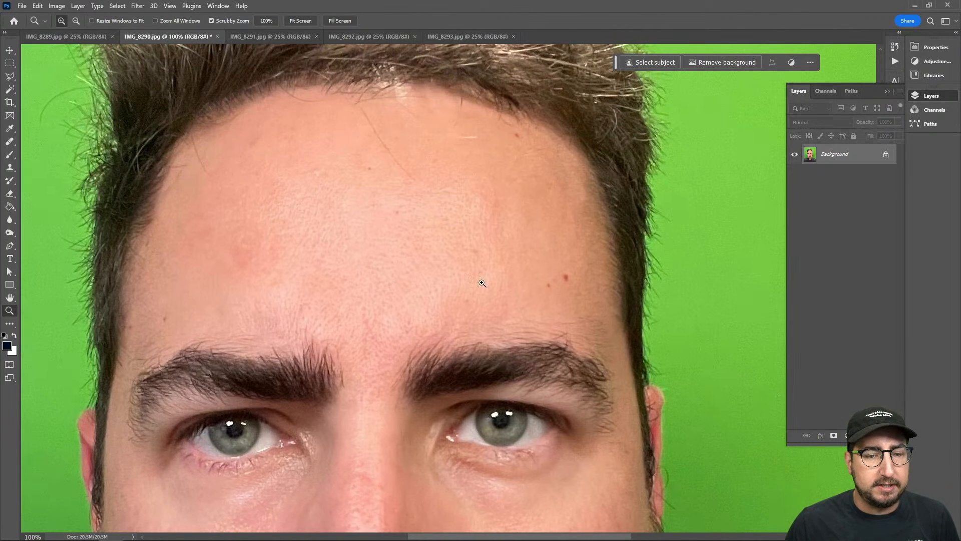
left_click(487, 305, "alt")
left_click(456, 311, "alt")
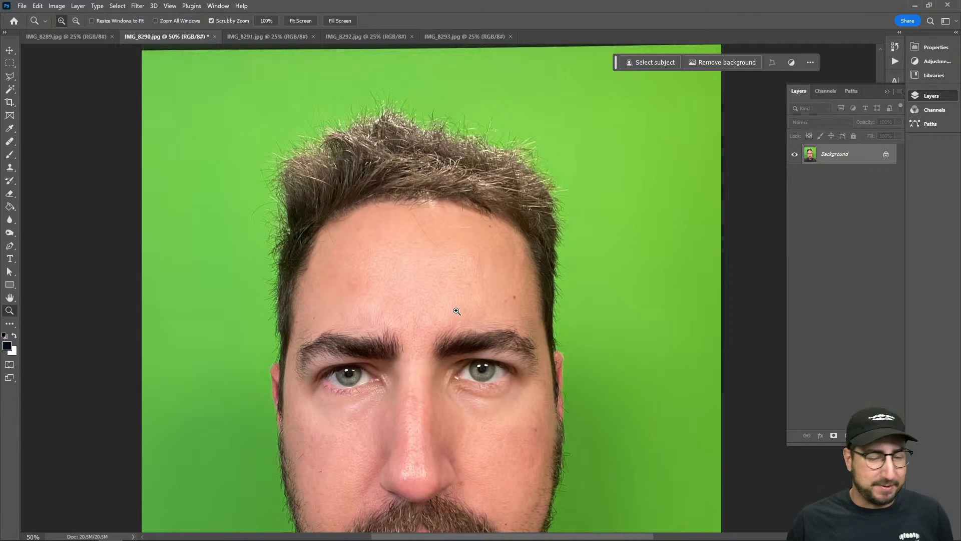
left_click_drag(457, 311, 487, 207)
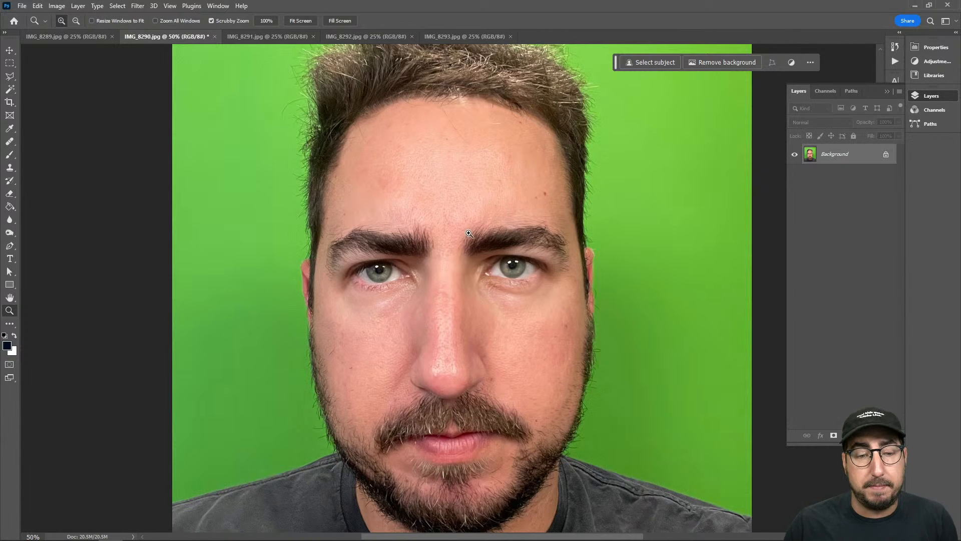
left_click(457, 280, "alt")
mouse_move(451, 302)
left_mouse_down()
mouse_move(426, 269)
mouse_move(426, 289)
mouse_move(445, 287)
left_mouse_up()
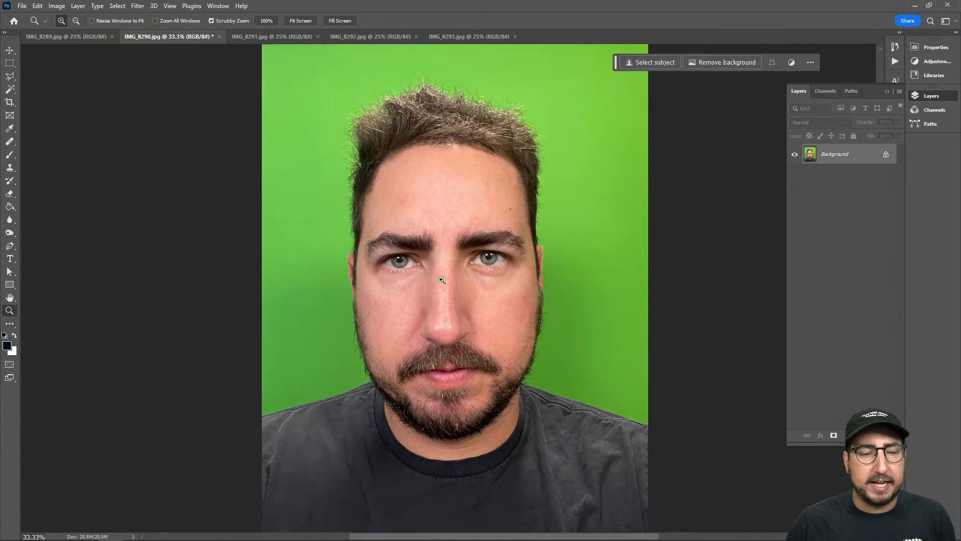
Compare the open portraits IMG_8289.jpg through IMG_8293.jpg and return to IMG_8290.jpg
left_click(80, 35)
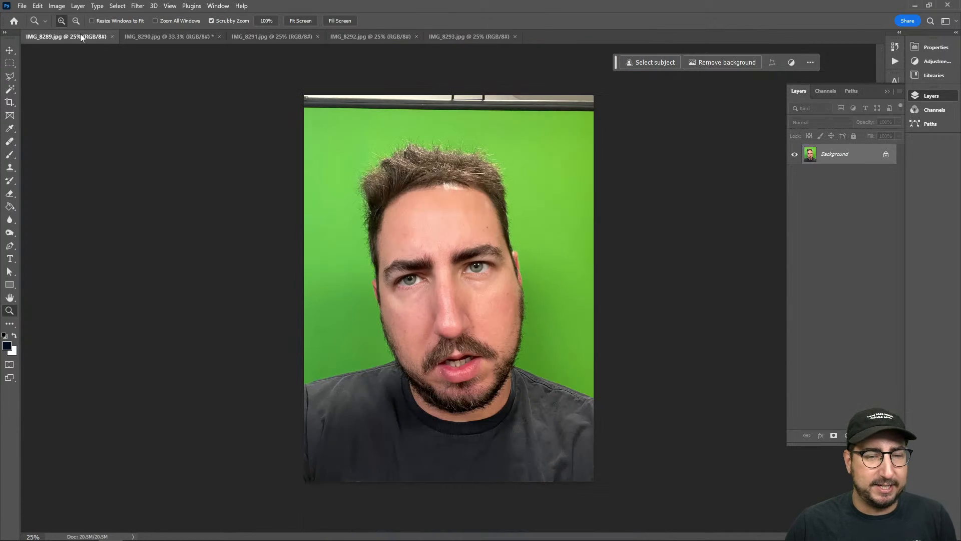
left_click(143, 35)
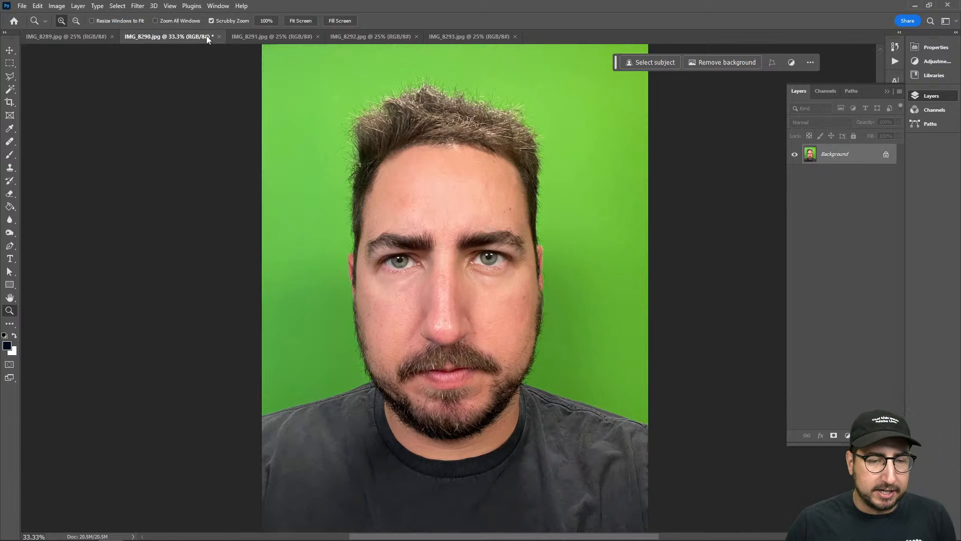
left_click(283, 38)
left_click(362, 39)
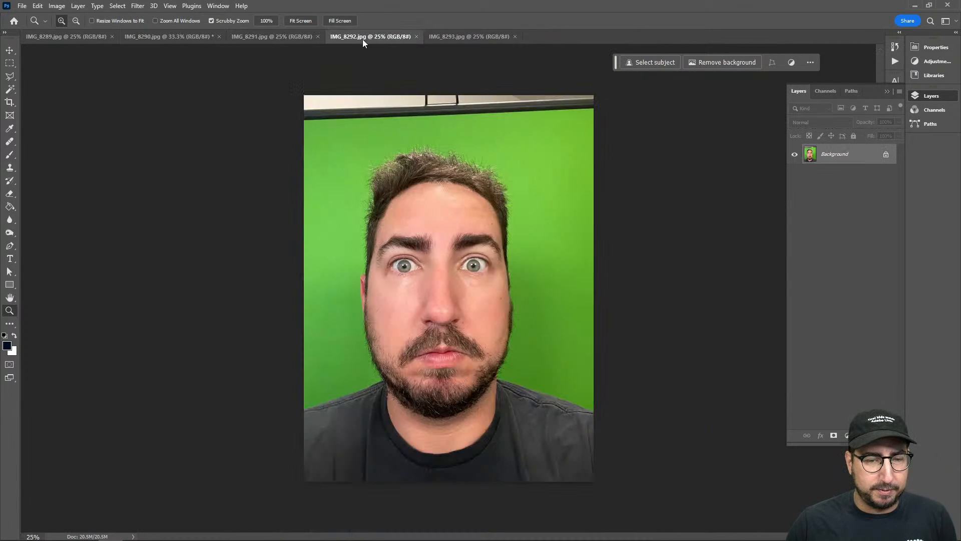
left_click(445, 36)
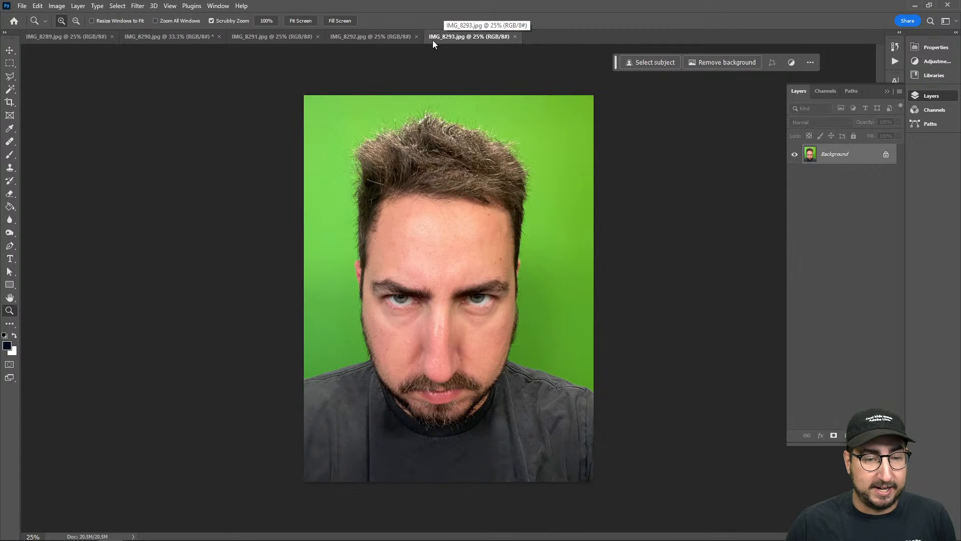
left_click(250, 40)
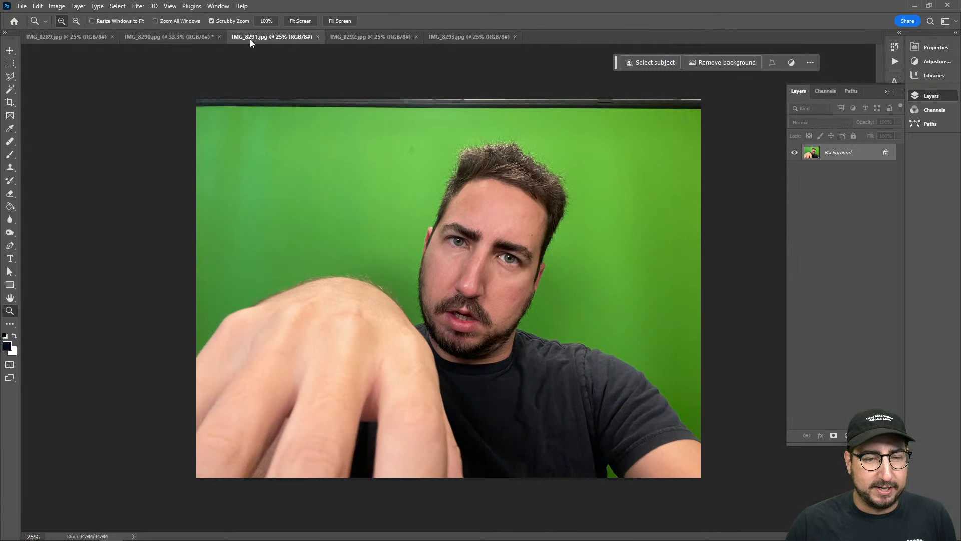
left_click(155, 36)
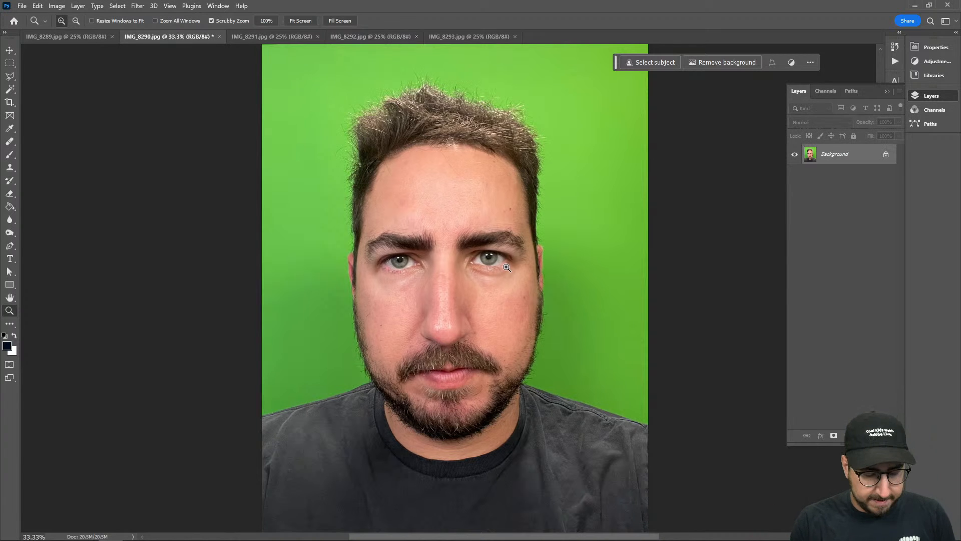
Duplicate the Background layer and select the man on the copy with the Object Selection tool
key("ctrl+j")
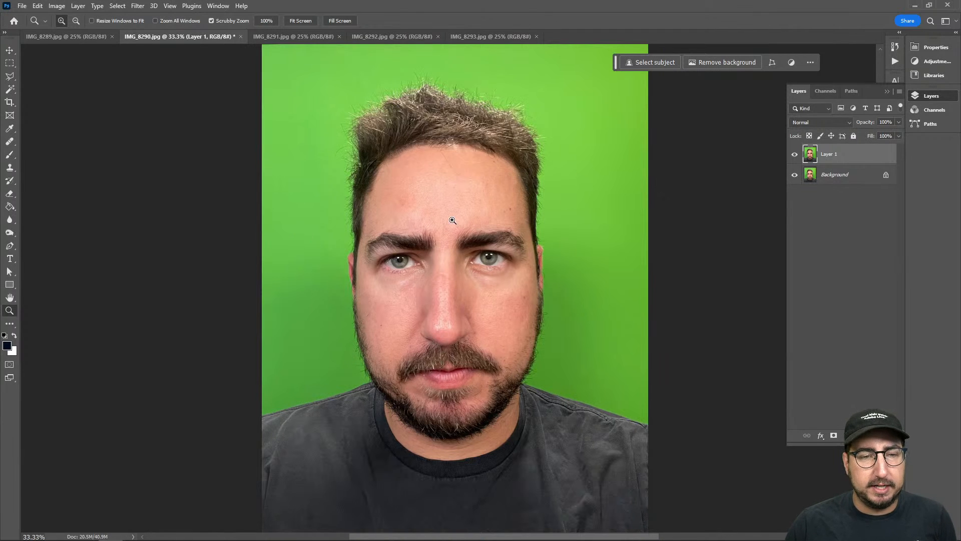
left_click(10, 88)
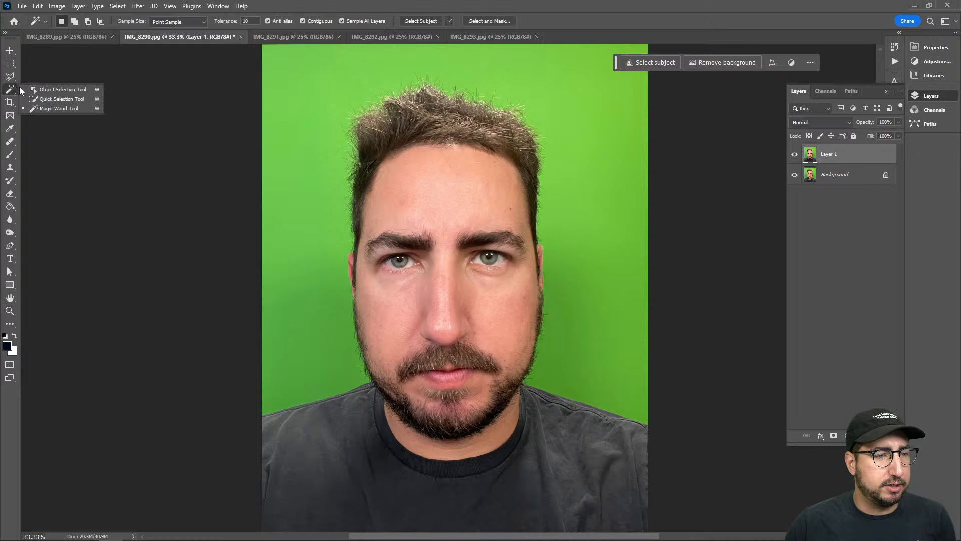
left_click(38, 90)
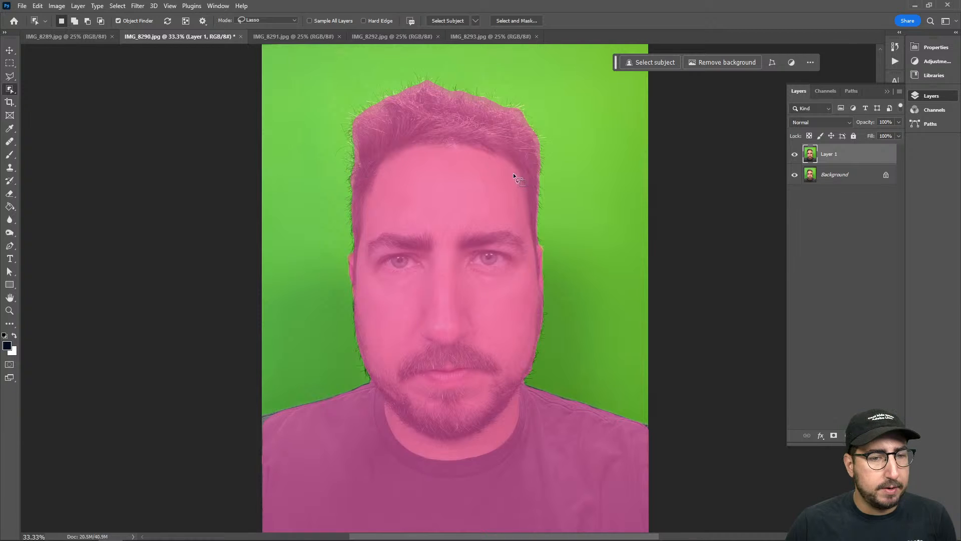
left_click(446, 193)
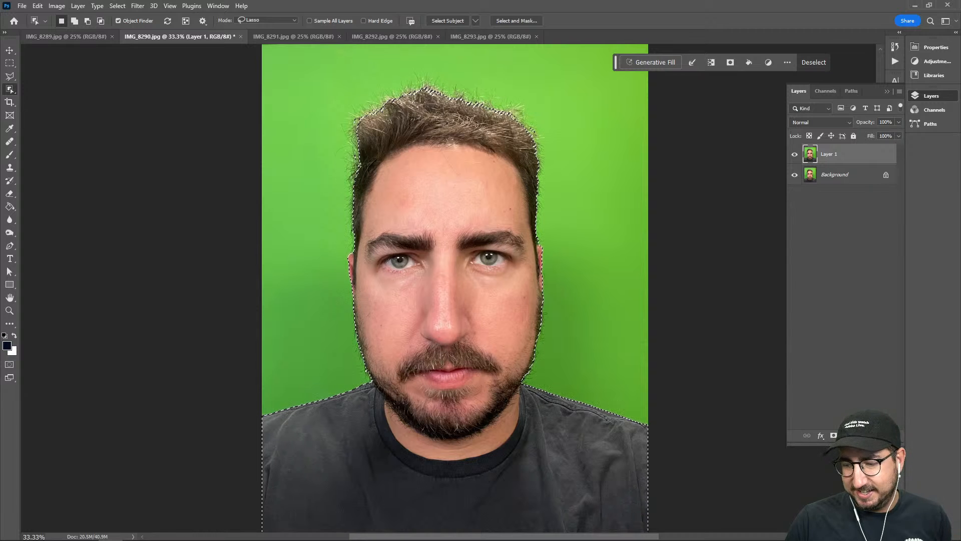
Mask Layer 1 to the selected man and hide the Background layer
key("ctrl+d")
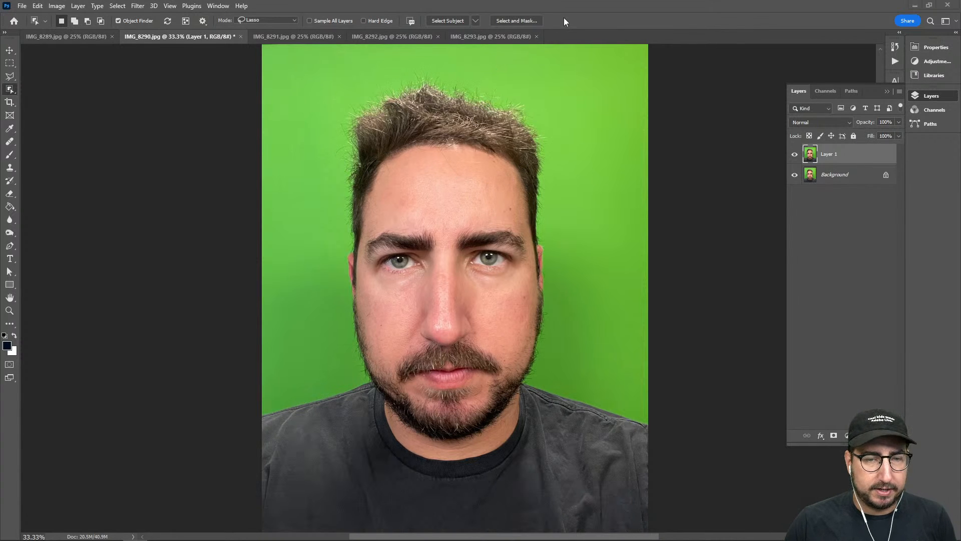
left_click(834, 436)
left_click(795, 175)
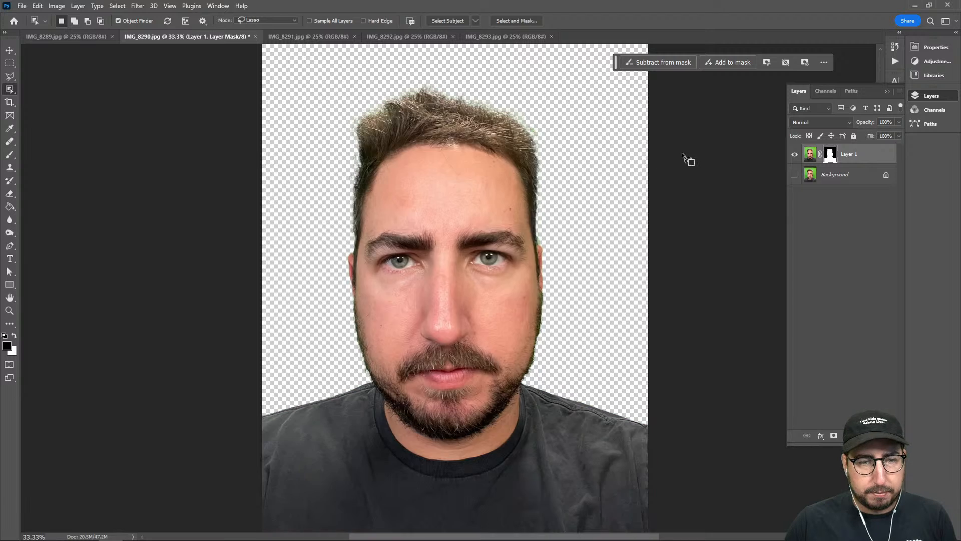
Add a new layer between Layer 1 and the Background and fill it with the dark navy foreground color
key("z")
left_click(501, 147)
left_click(510, 143)
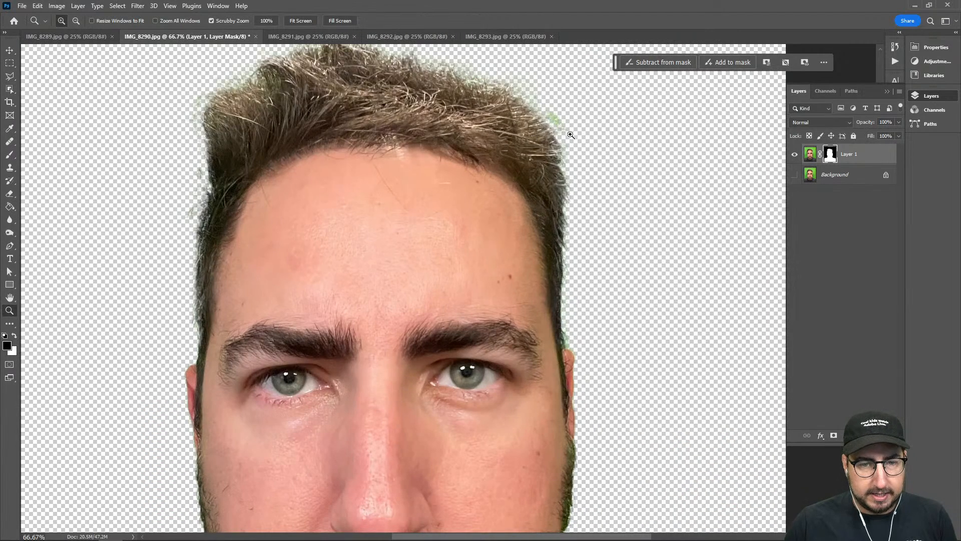
left_click(818, 178)
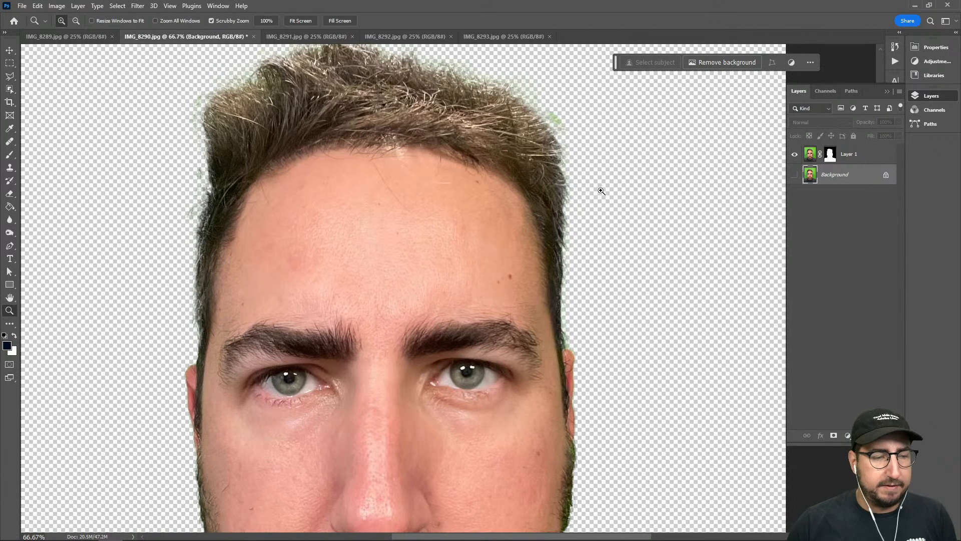
key("g")
key("ctrl+shift+n")
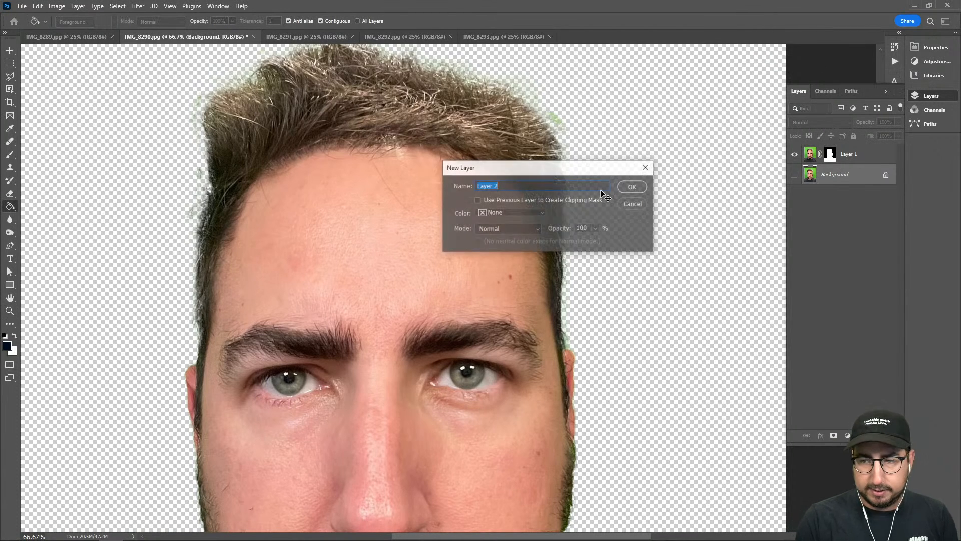
key("Return")
left_click(601, 190)
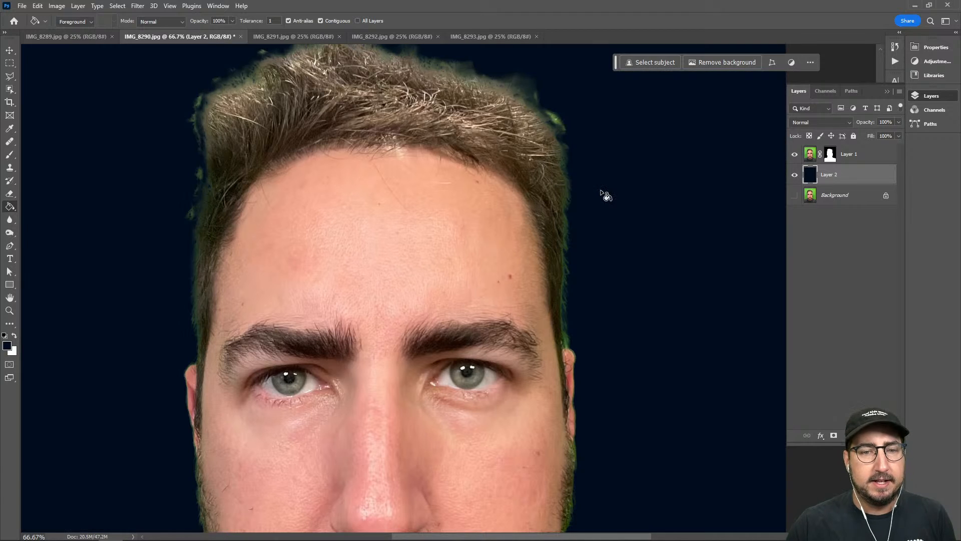
Open Layer 1's mask in Select and Mask and brush along the upper hair outline with the Refine Edge Brush
left_click_drag(568, 321, 566, 144)
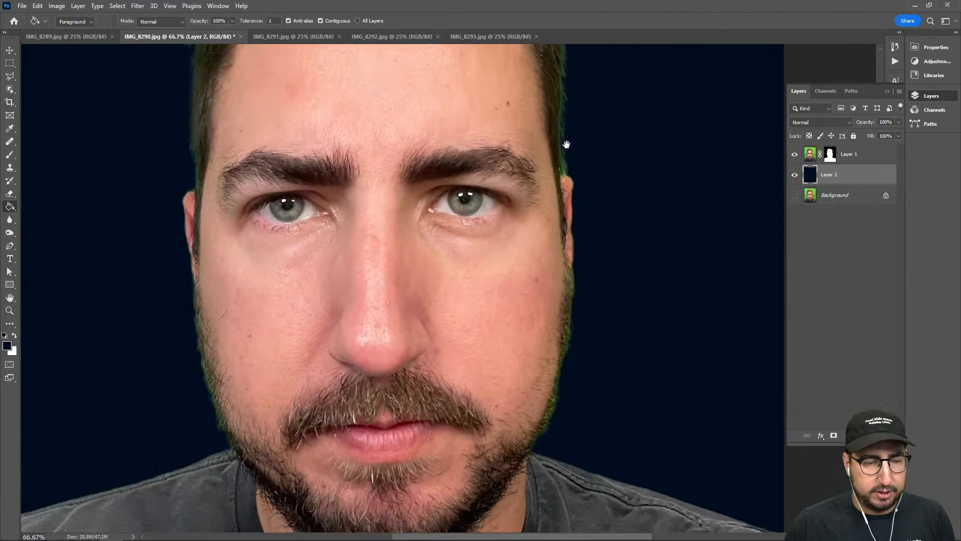
right_click(830, 157)
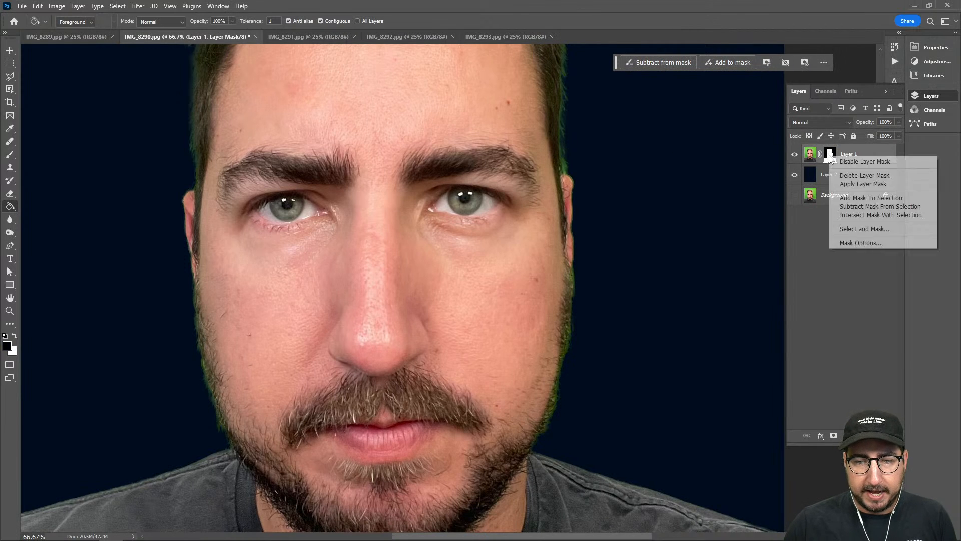
left_click(865, 229)
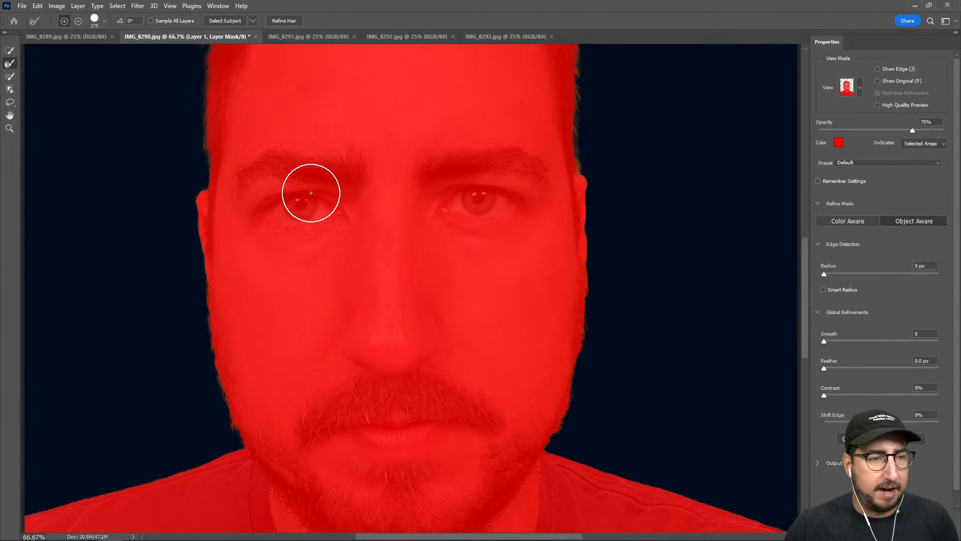
left_click_drag(311, 193, 324, 392)
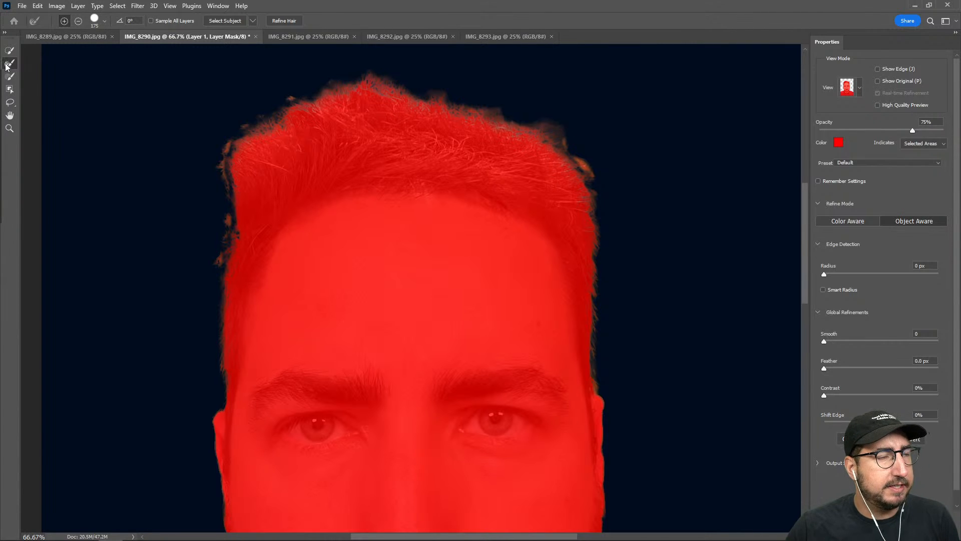
left_click_drag(276, 118, 235, 159)
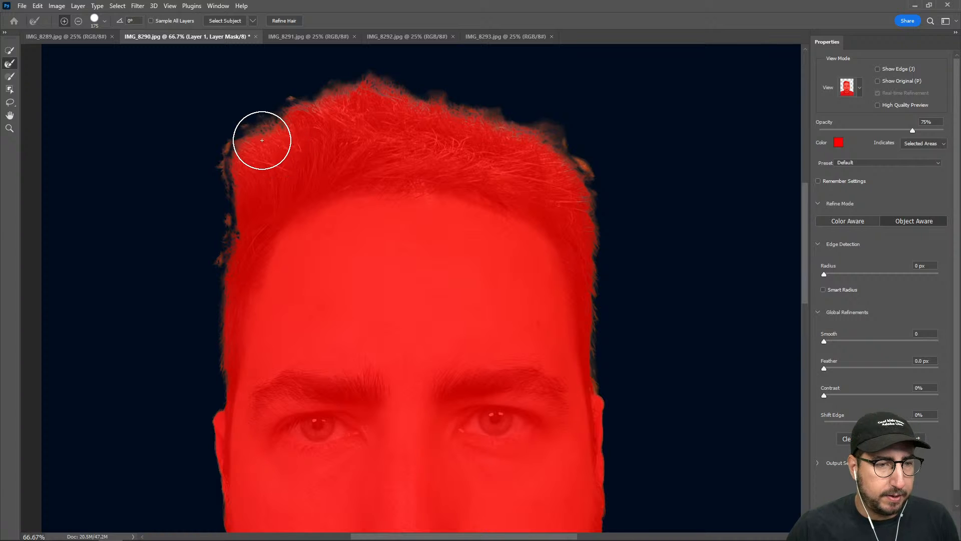
left_click_drag(248, 135, 226, 166)
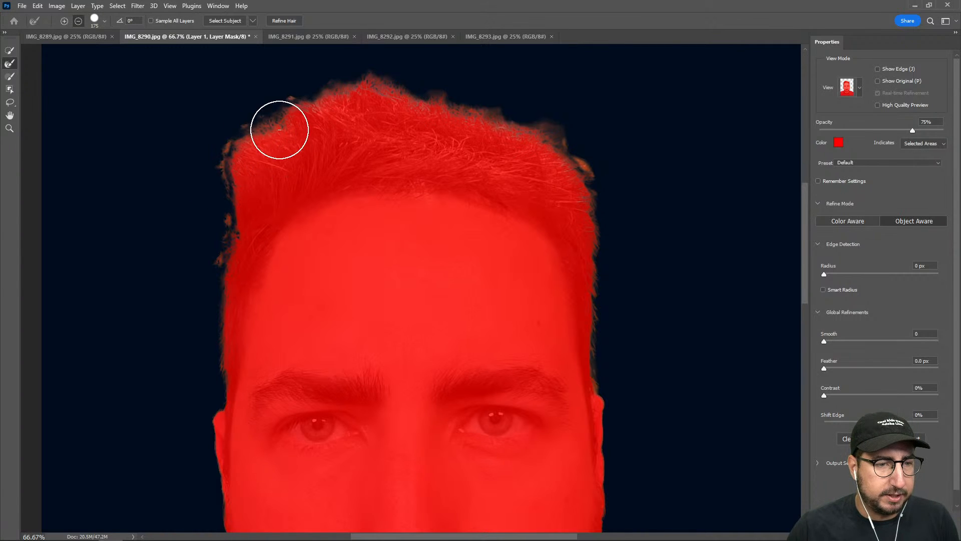
mouse_move(263, 118)
left_mouse_down()
mouse_move(361, 83)
mouse_move(467, 101)
left_mouse_up()
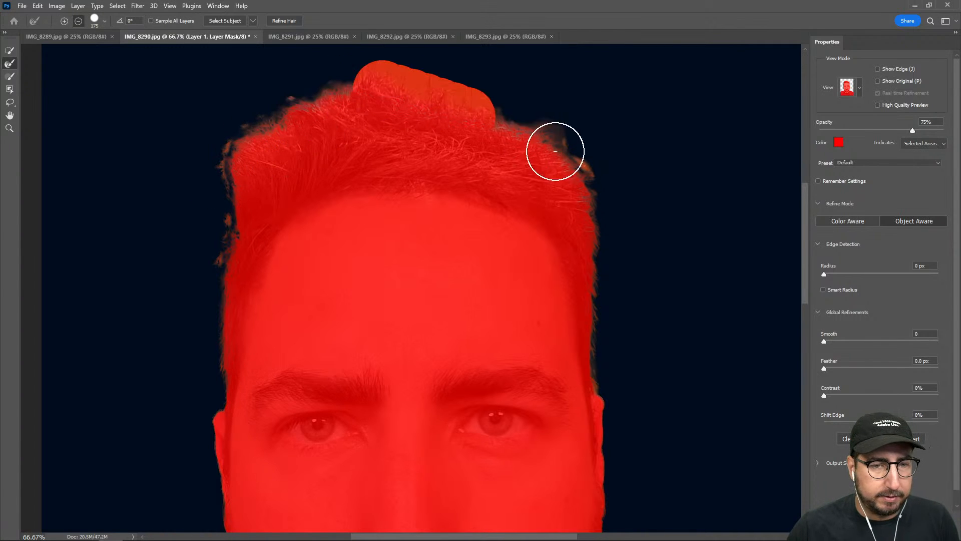
Refine the mask edge down both sides of the head, brushing along the hair, ears, cheeks and beard
left_click_drag(551, 131, 618, 263)
left_click_drag(614, 178, 603, 322)
mouse_move(615, 258)
left_mouse_down()
mouse_move(610, 340)
mouse_move(631, 412)
left_mouse_up()
mouse_move(621, 333)
left_mouse_down()
mouse_move(611, 434)
mouse_move(625, 206)
mouse_move(596, 196)
left_mouse_up()
left_click_drag(581, 291, 558, 405)
mouse_move(586, 362)
left_mouse_down()
mouse_move(542, 436)
mouse_move(518, 447)
left_mouse_up()
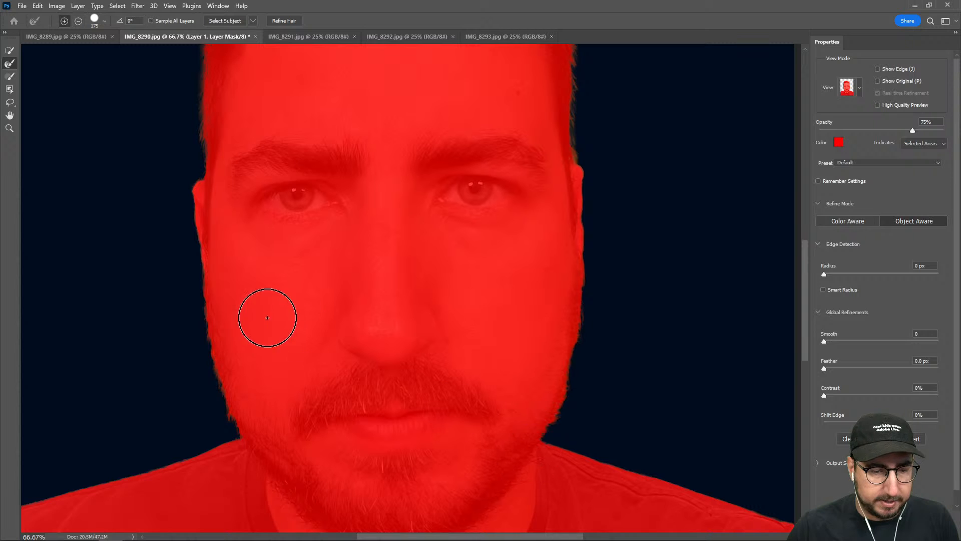
left_click_drag(189, 212, 249, 476)
mouse_move(206, 247)
left_mouse_down()
mouse_move(260, 374)
mouse_move(252, 189)
mouse_move(258, 356)
mouse_move(272, 139)
mouse_move(408, 95)
left_mouse_up()
Set the Smooth refinement of the mask edge to 9
scroll(255, 285, "up", 3)
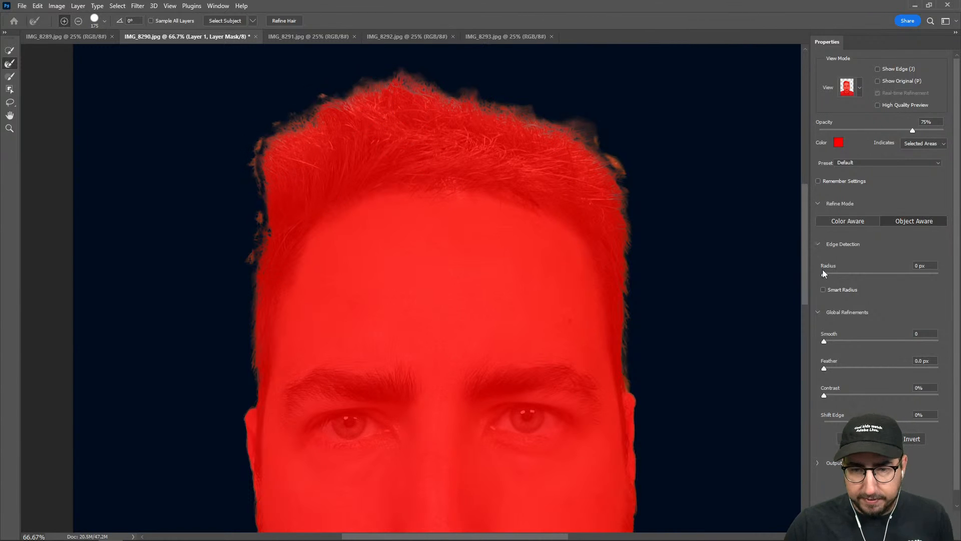
left_click_drag(830, 342, 834, 341)
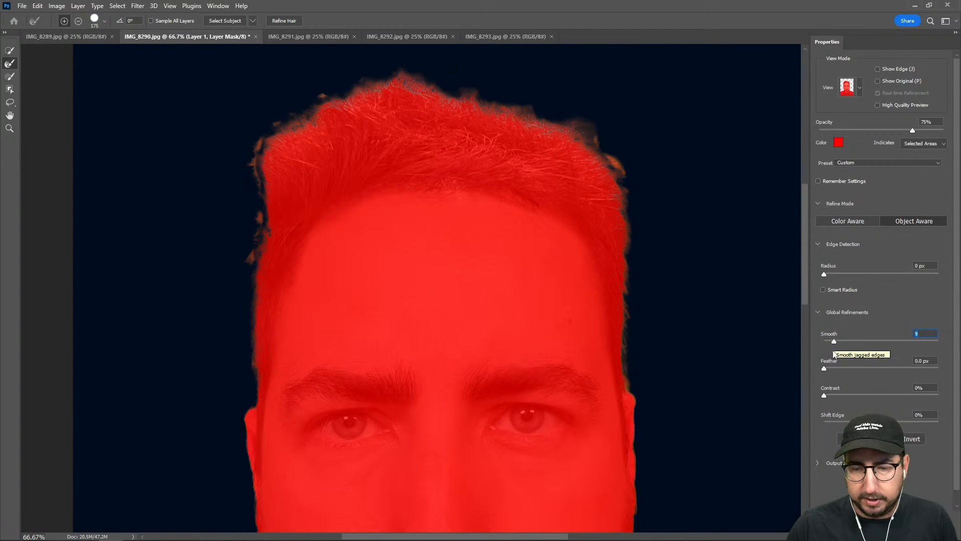
Set the mask edge's Feather to 2.3 px and Shift Edge to -45%
left_click(838, 368)
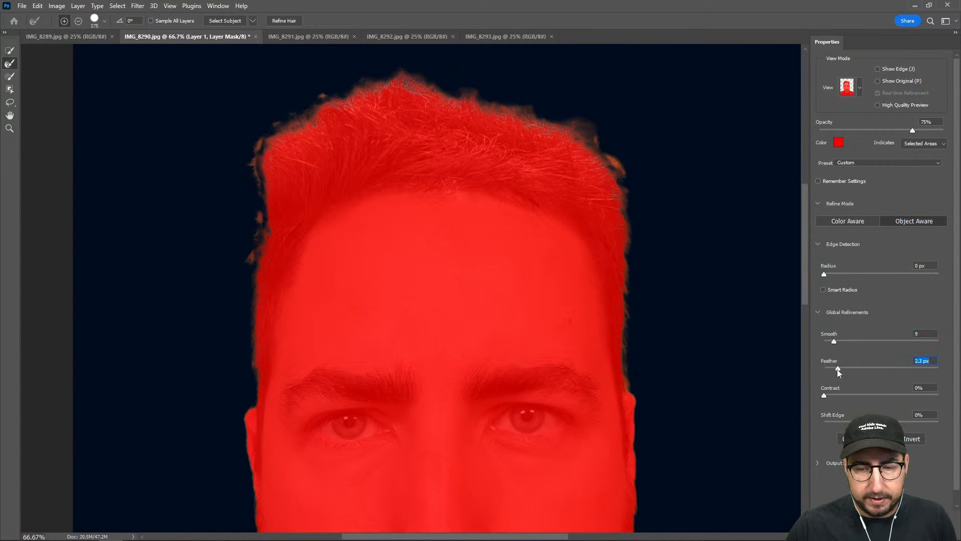
left_click(849, 422)
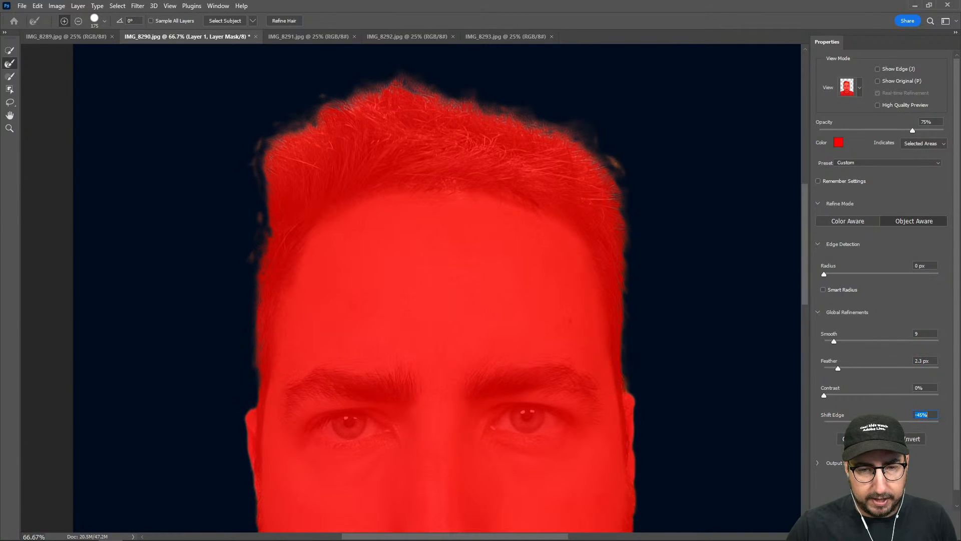
left_click_drag(864, 422, 856, 422)
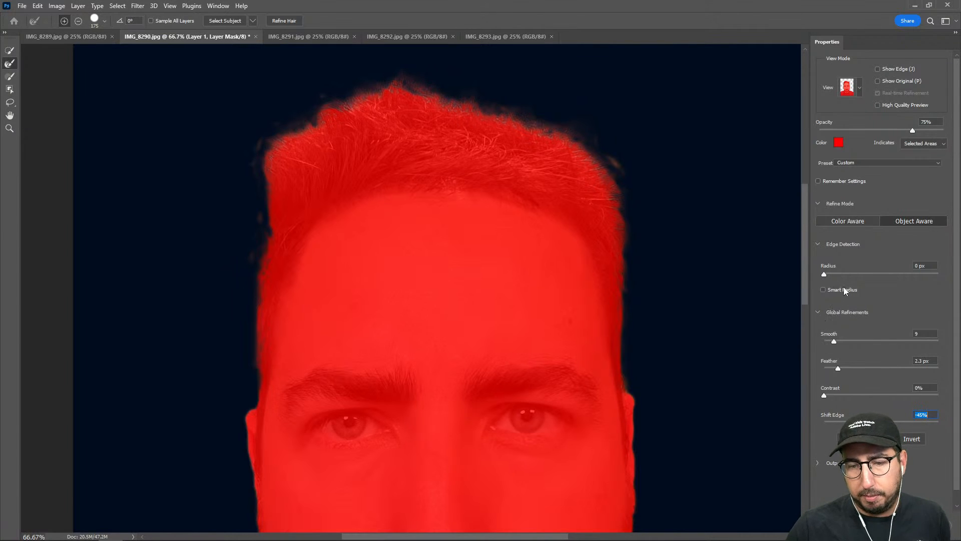
Refine the mask along the top of the hair in Color Aware mode and apply the mask refinements
left_click(838, 221)
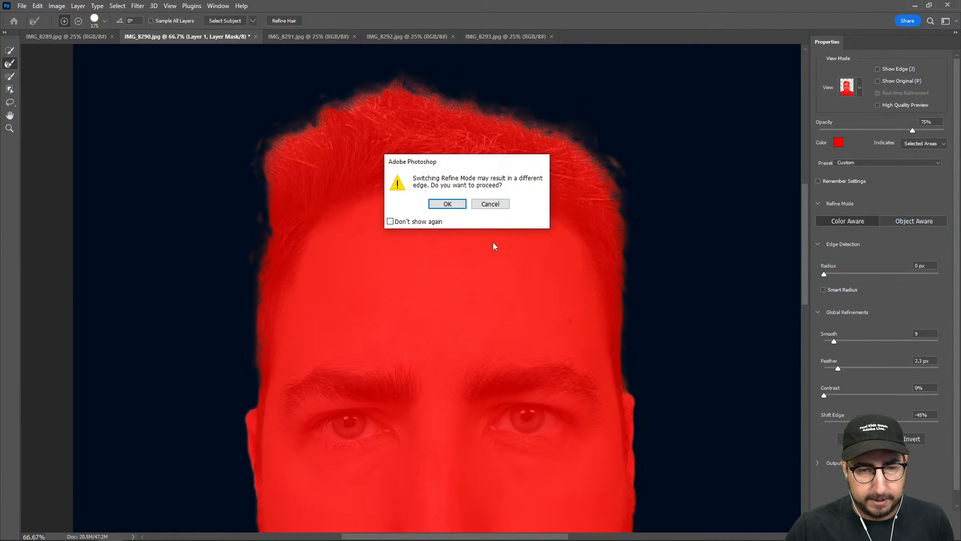
left_click(447, 205)
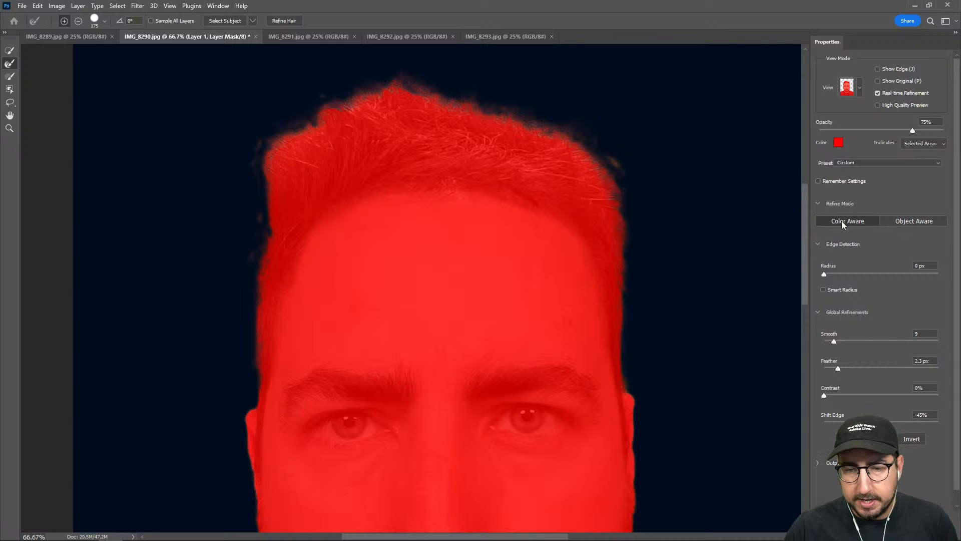
left_click(429, 104, "alt")
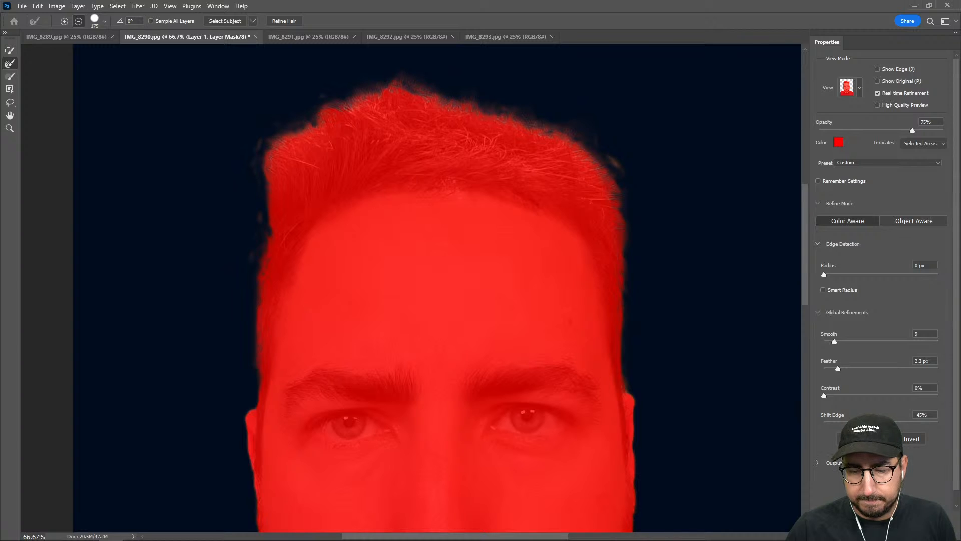
key("Return")
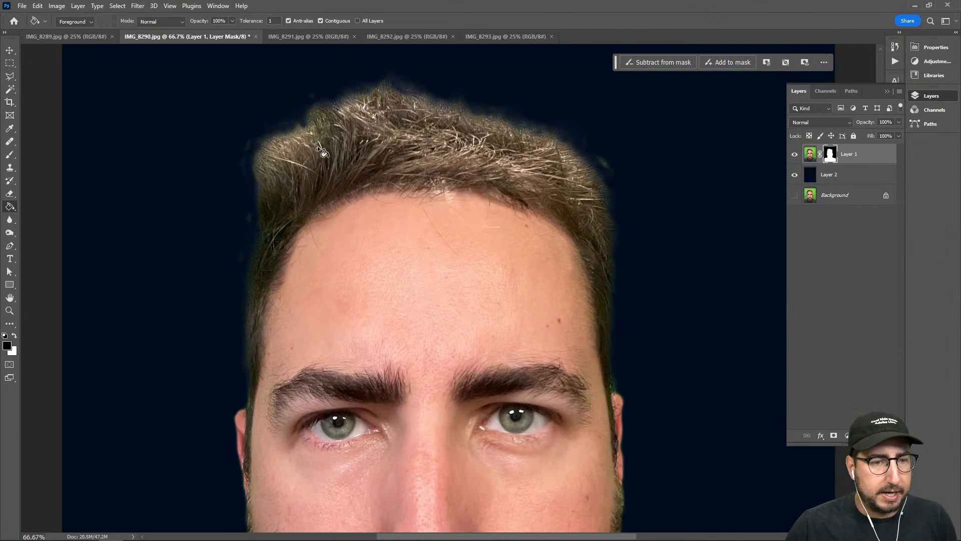
Add a Hue/Saturation adjustment layer above Layer 1 and set the Greens saturation to -100
left_click_drag(664, 379, 584, 215)
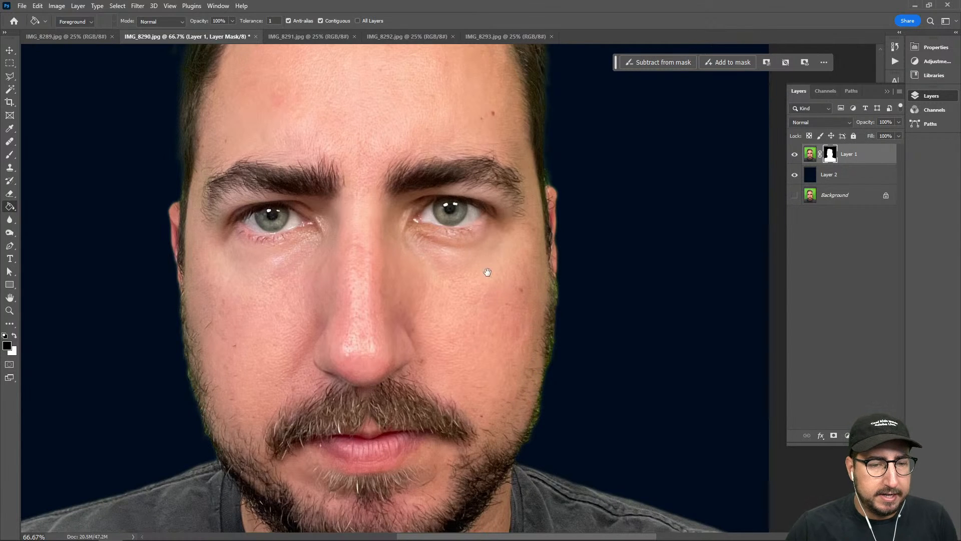
left_click_drag(490, 271, 526, 401)
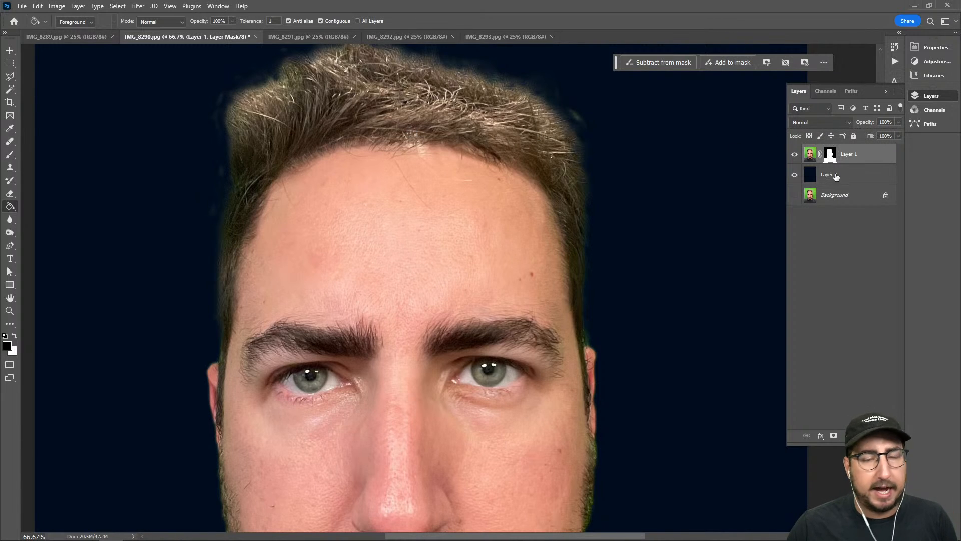
left_click(846, 435)
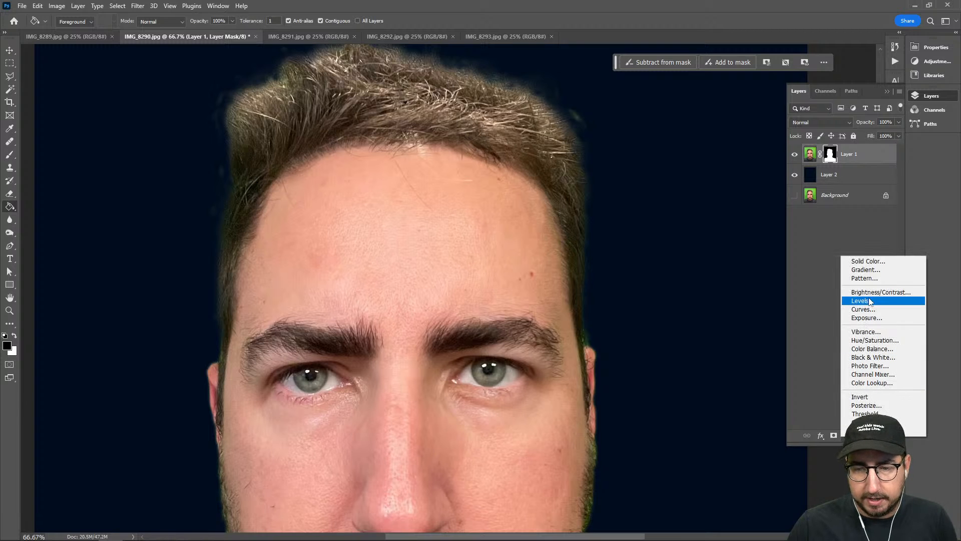
left_click(873, 342)
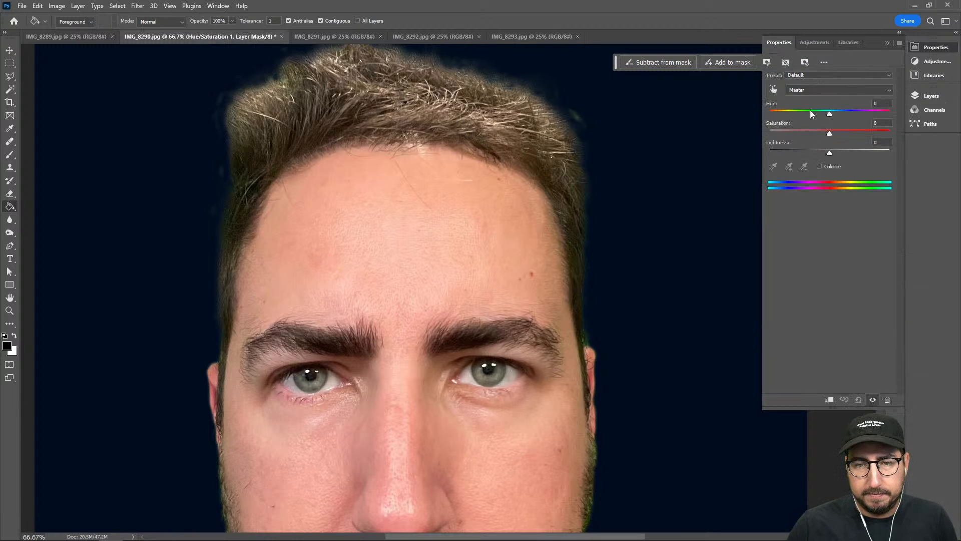
left_click(813, 90)
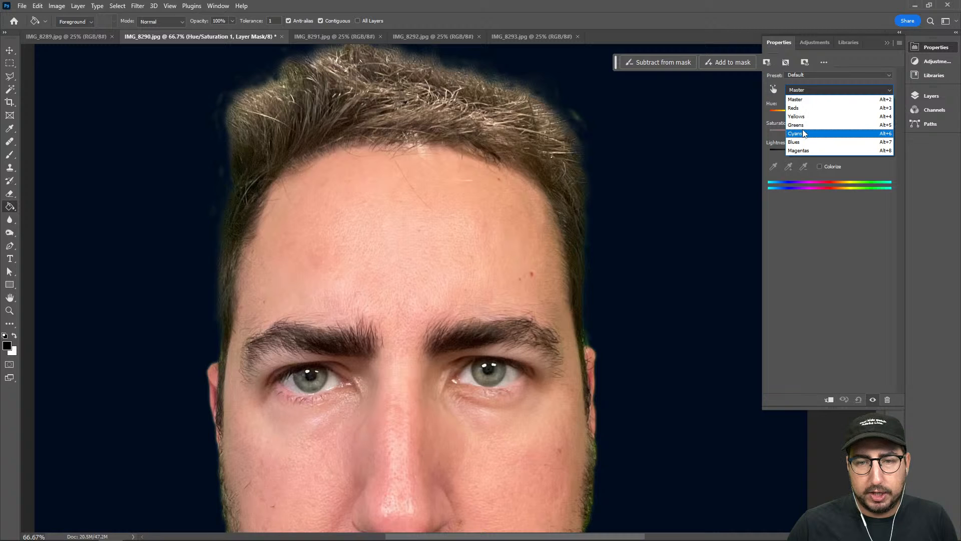
left_click(803, 125)
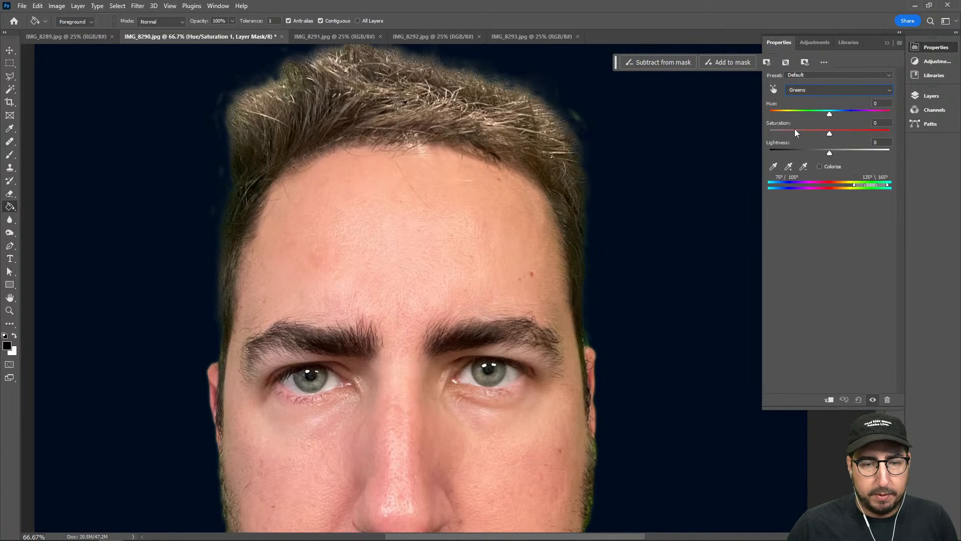
left_click_drag(795, 128, 739, 129)
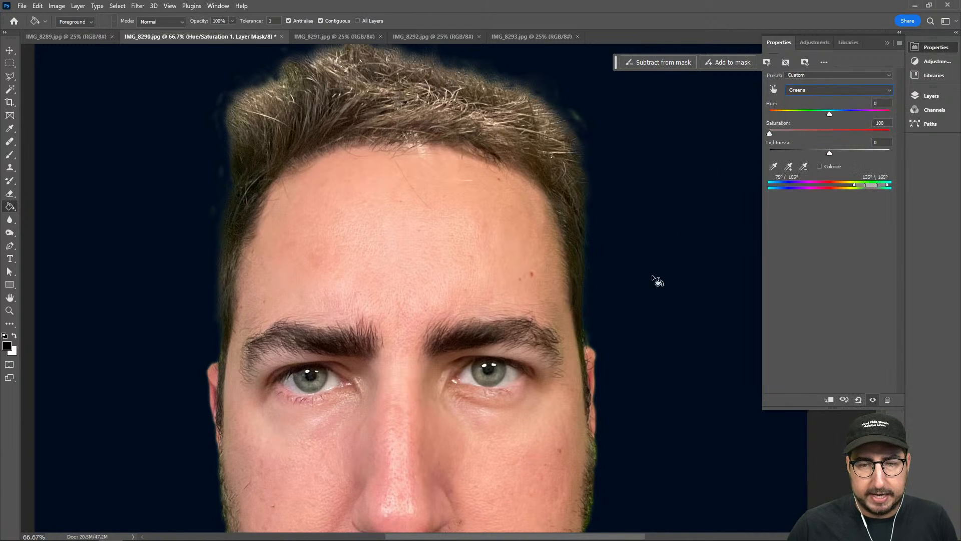
Lower the Cyans saturation to -98 and the Blues saturation to its minimum in the Hue/Saturation adjustment
scroll(657, 280, "down", 3)
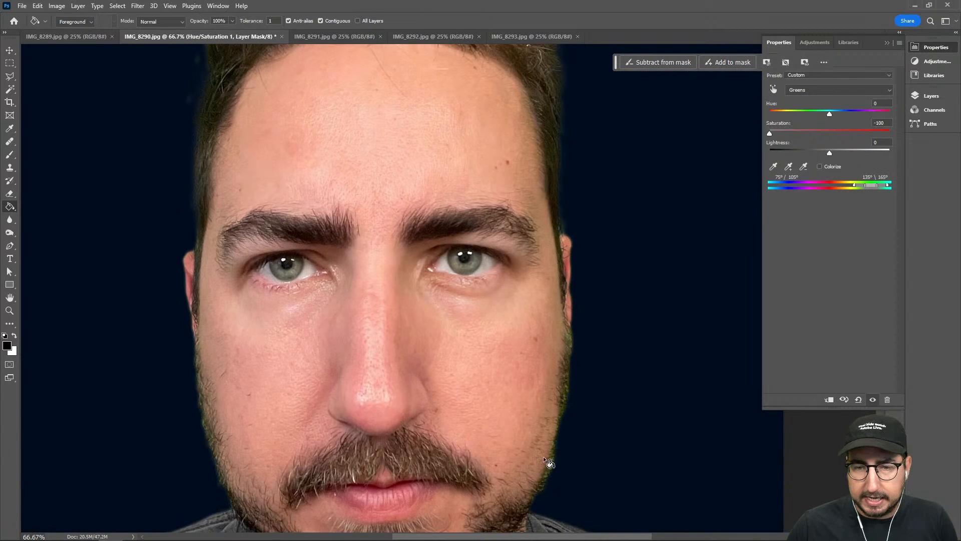
left_click(807, 91)
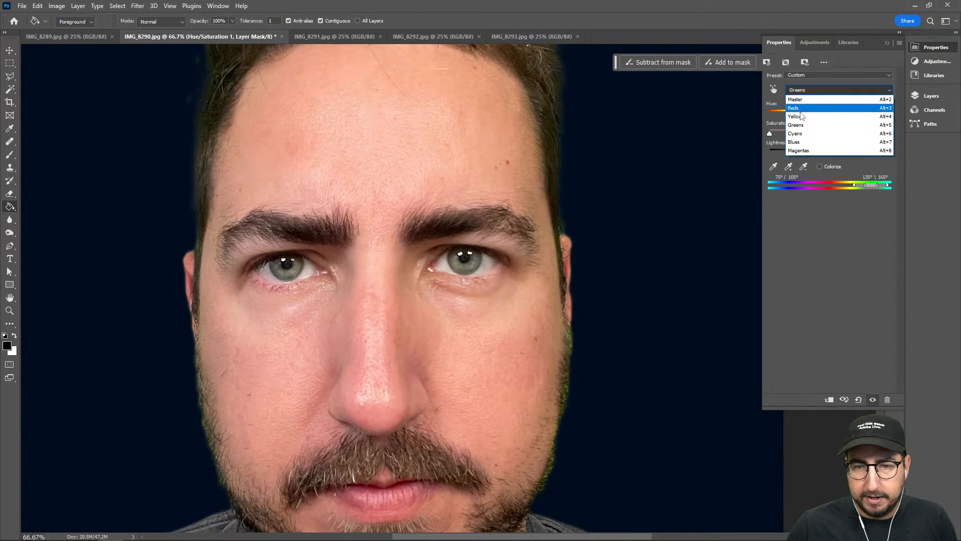
left_click(799, 132)
left_click_drag(799, 131, 770, 132)
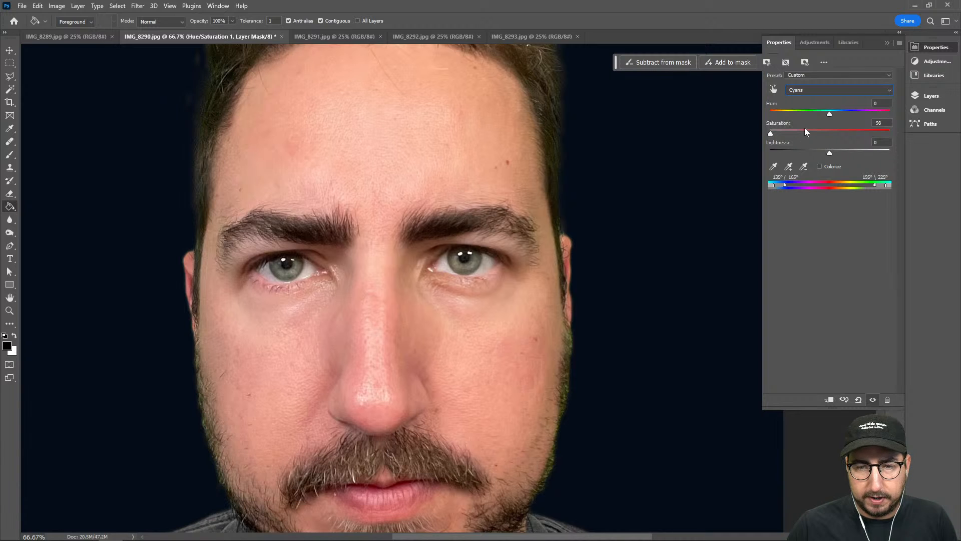
left_click(802, 88)
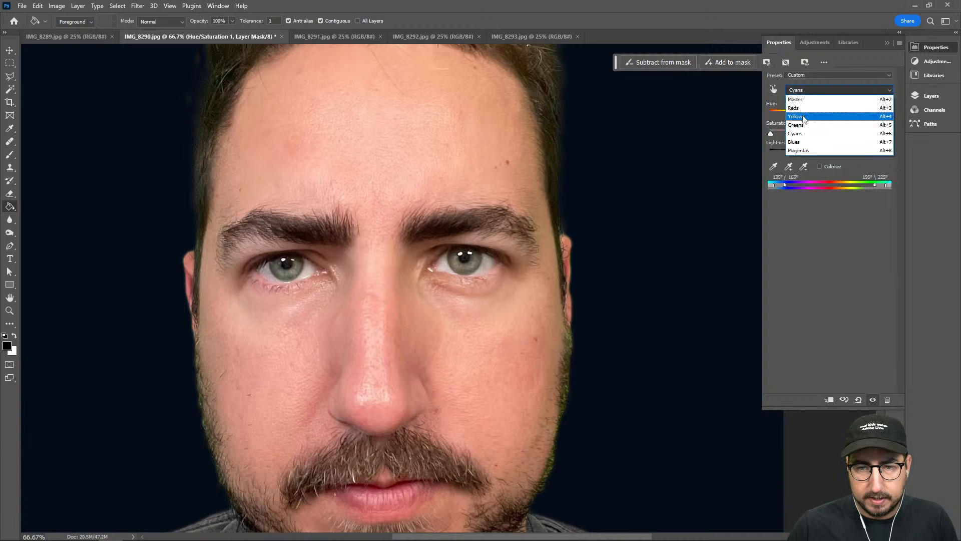
left_click(802, 142)
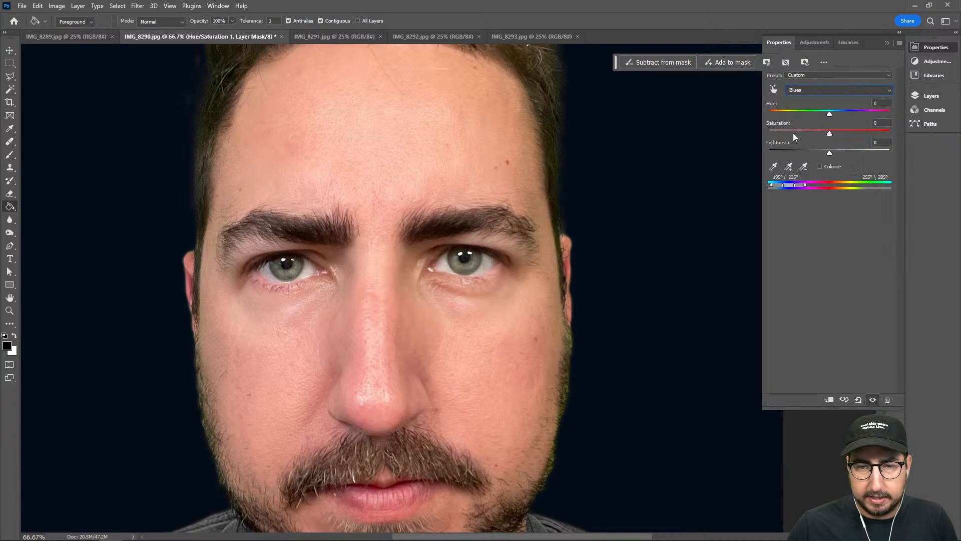
Try the Reds saturation at -74 and bring it back to -2
left_click(803, 90)
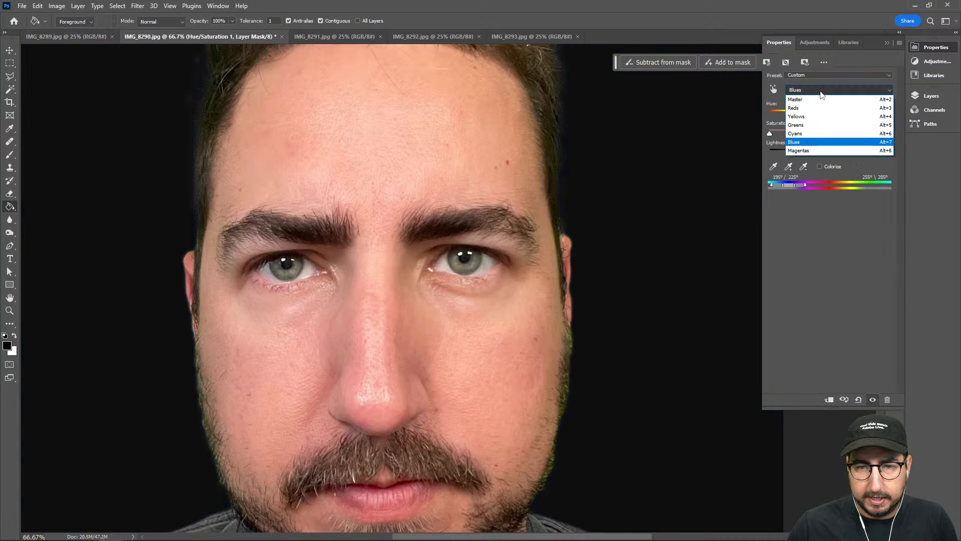
left_click(803, 101)
left_click_drag(806, 130, 785, 128)
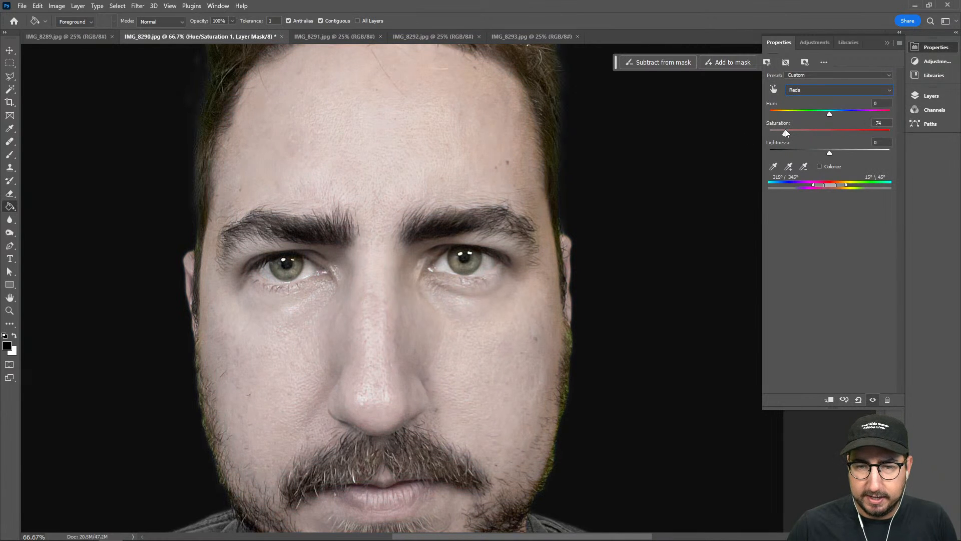
left_click(828, 131)
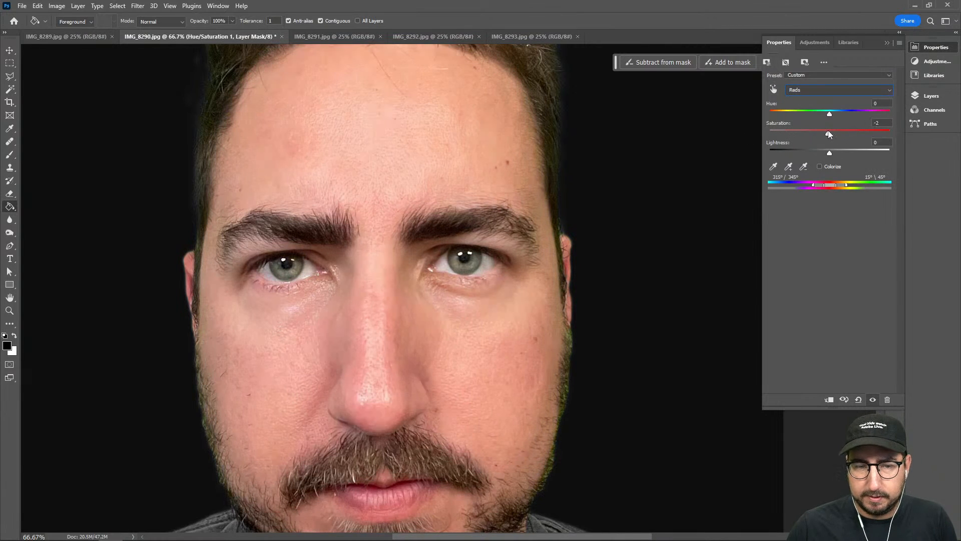
Set the Yellows saturation of the Hue/Saturation adjustment to -100
left_click(814, 92)
left_click(804, 116)
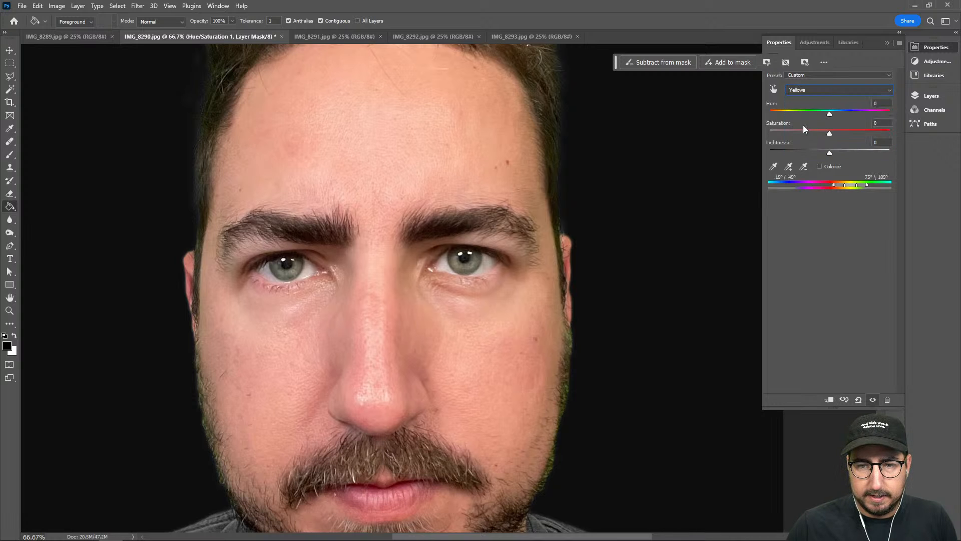
left_click_drag(773, 136, 755, 137)
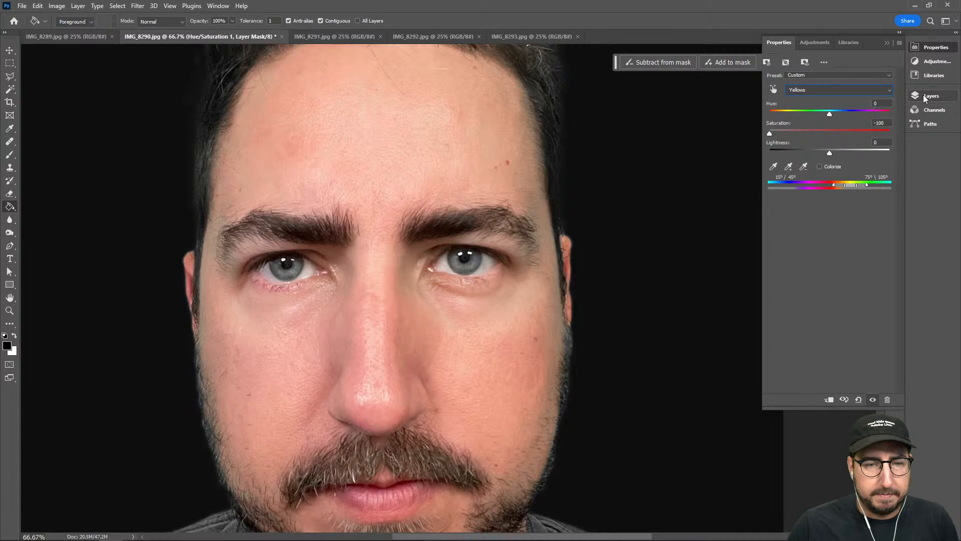
Examine the beard, ear and hair edges at 100% zoom for leftover green spill
key("space")
mouse_move(485, 192)
left_mouse_down()
mouse_move(484, 260)
mouse_move(485, 207)
left_mouse_up()
key("z")
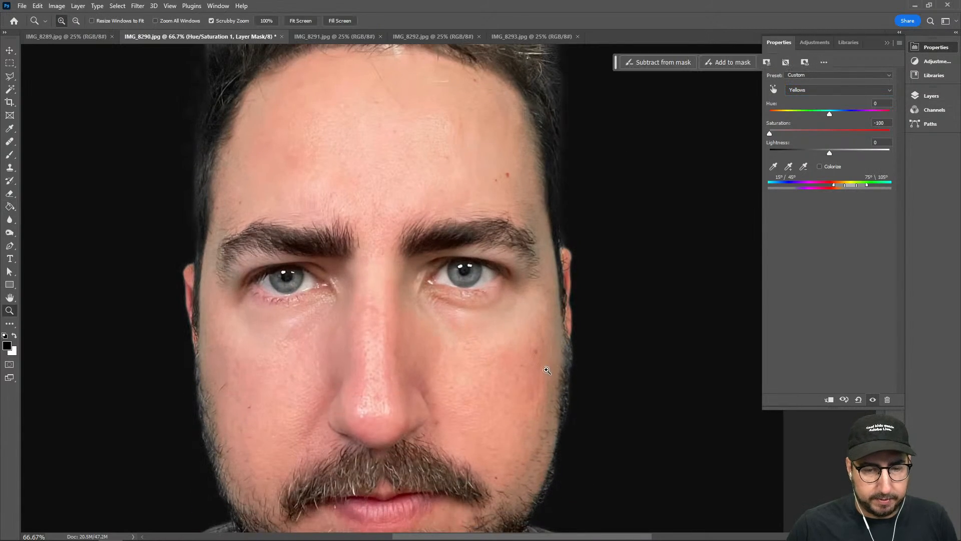
left_click(547, 370)
key("space")
left_click_drag(553, 362, 525, 249)
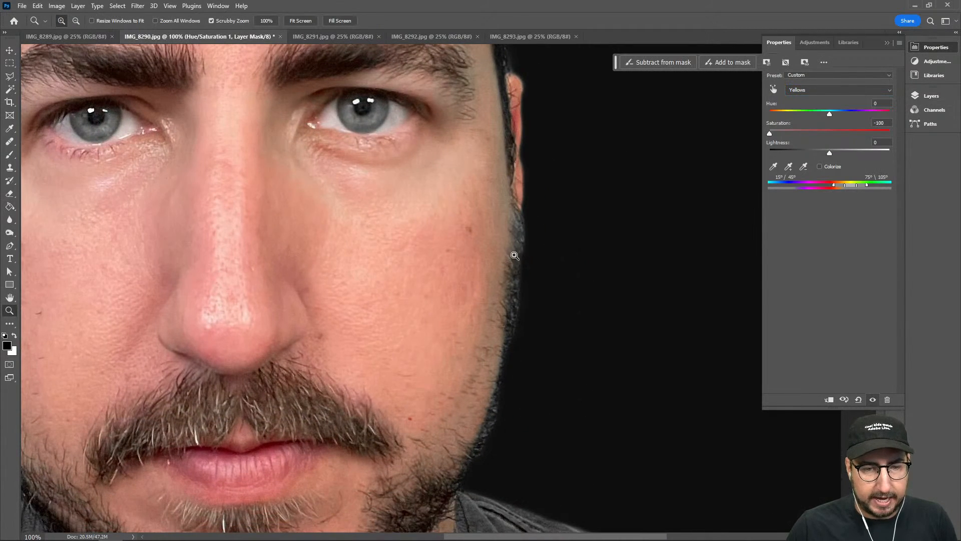
key("space")
mouse_move(493, 221)
left_mouse_down()
mouse_move(485, 350)
mouse_move(498, 435)
left_mouse_up()
left_click_drag(485, 165, 509, 359)
left_click_drag(453, 210, 595, 314)
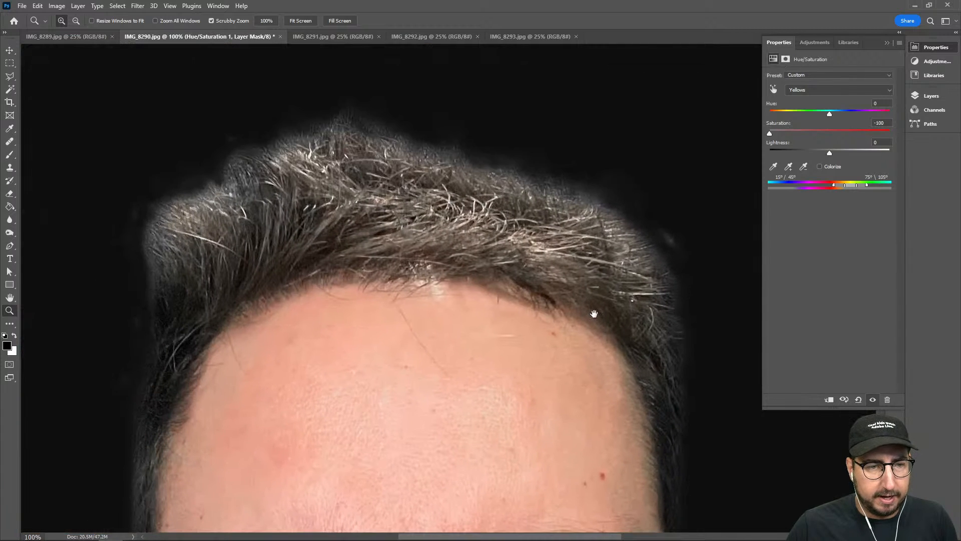
left_click_drag(254, 305, 320, 208)
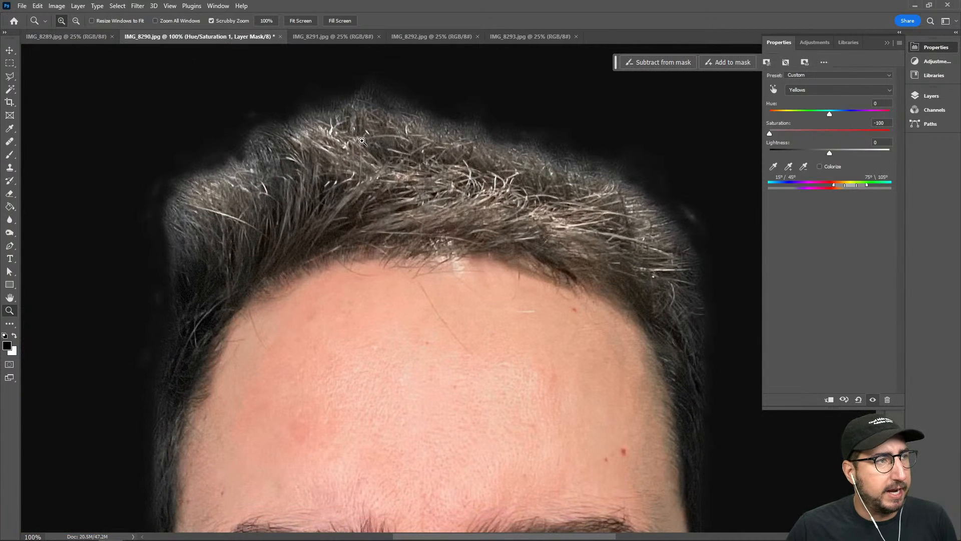
Clip the Hue/Saturation adjustment to Layer 1 and select Layer 1's layer mask
left_click(931, 95)
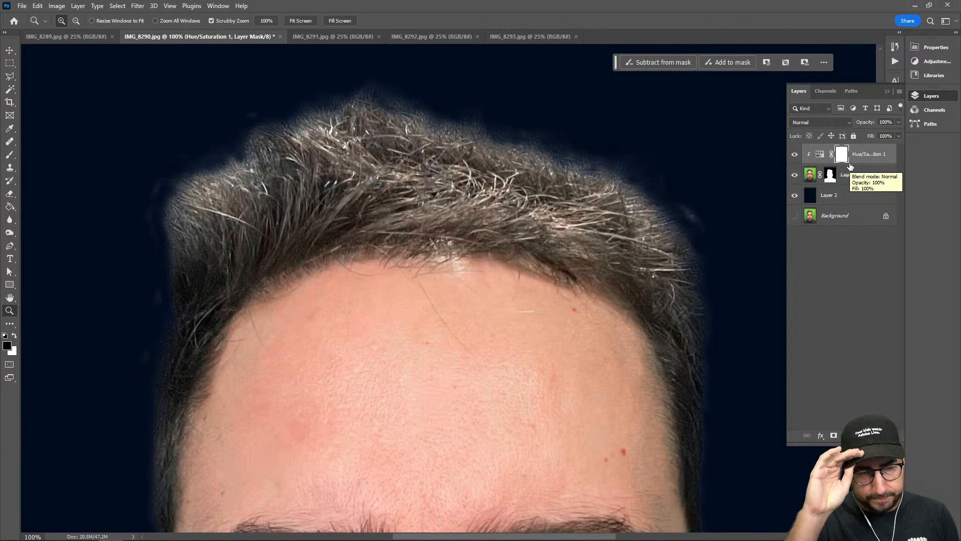
left_click(831, 177)
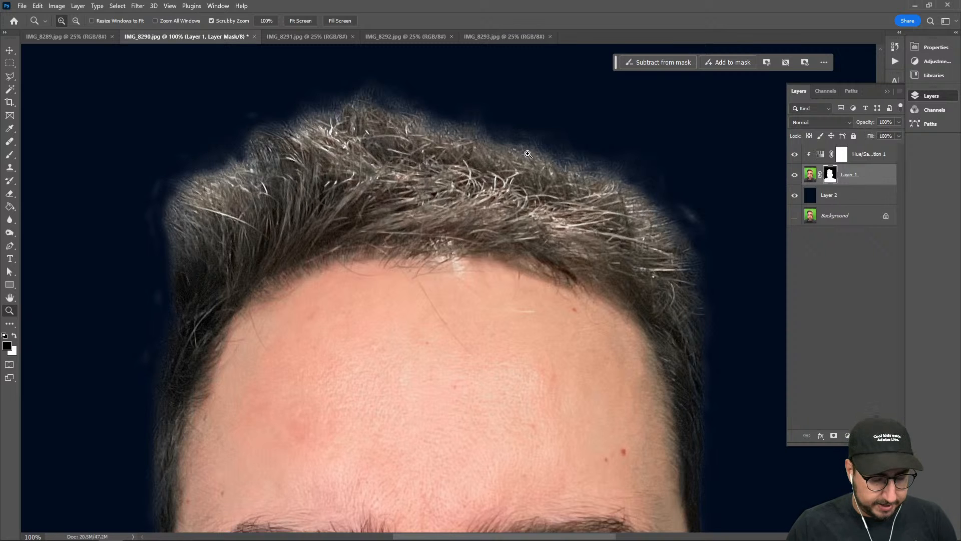
Choose the Spray Paint 2 brush from the Keith_Haring brush set for painting on Layer 1's mask
key("b")
right_click(440, 125)
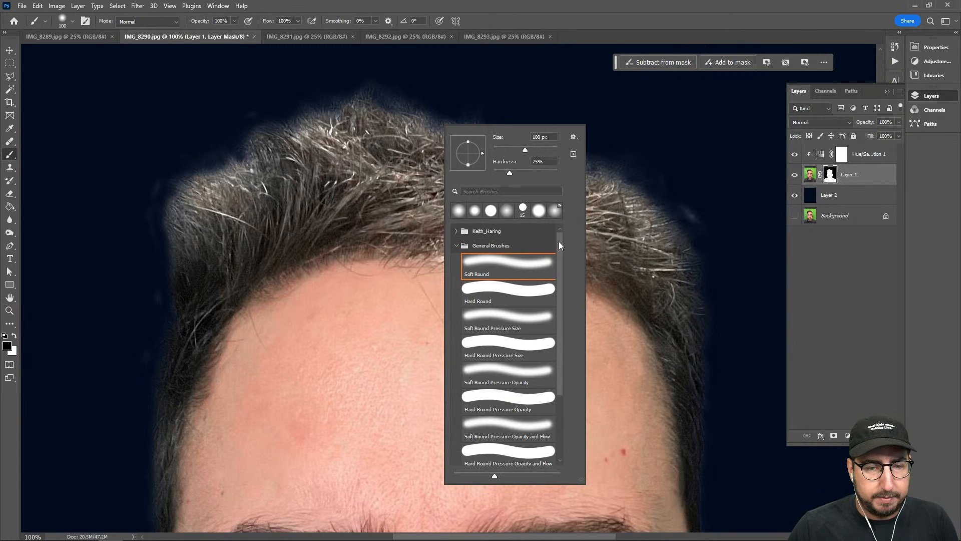
left_click(456, 232)
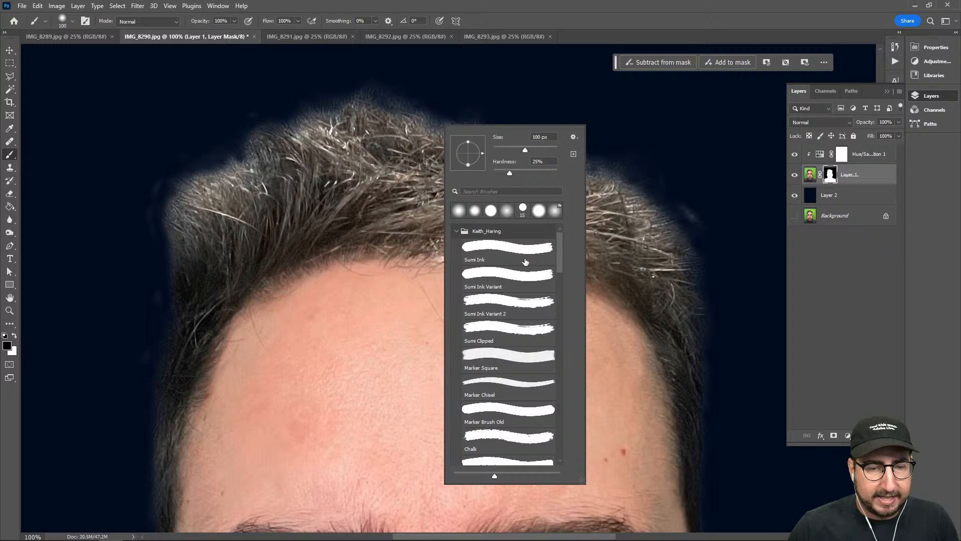
scroll(525, 262, "down", 5)
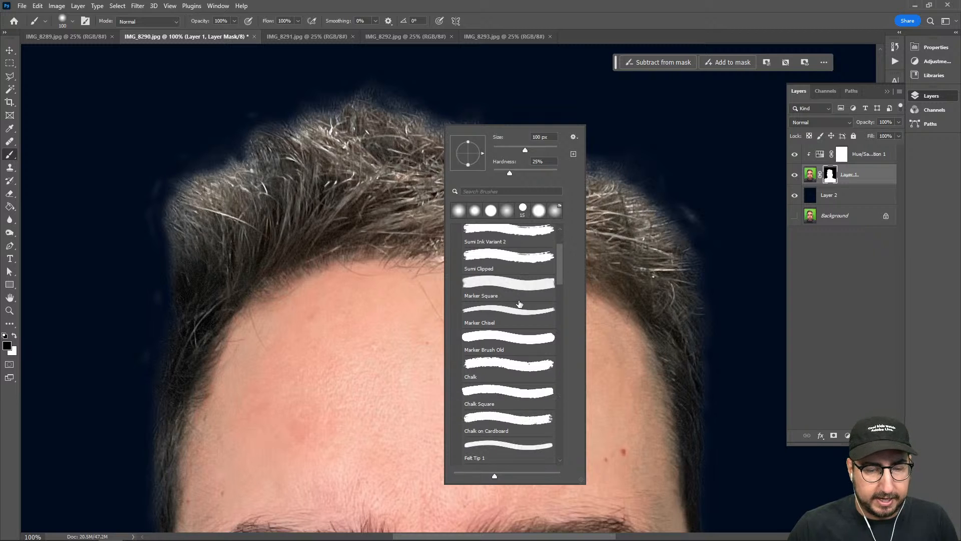
scroll(507, 295, "down", 1)
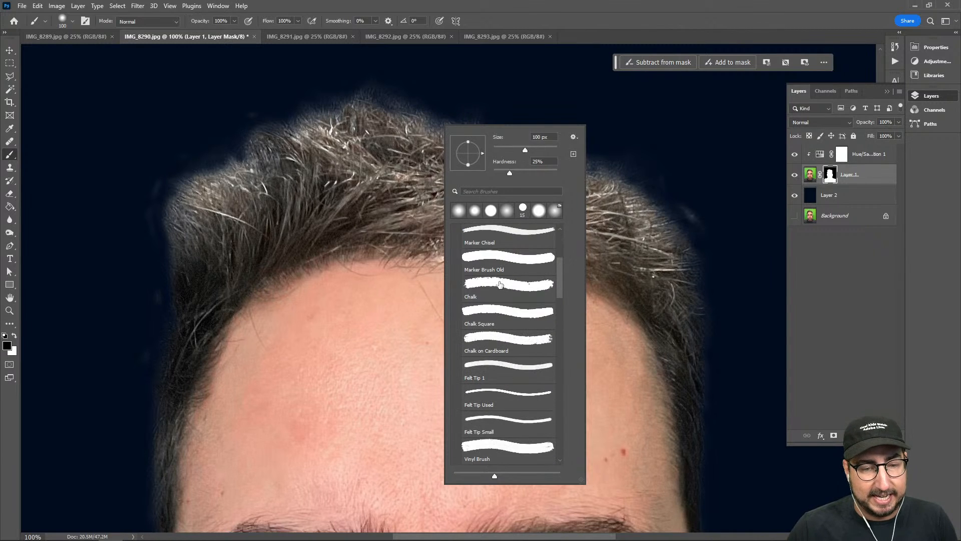
scroll(497, 287, "down", 4)
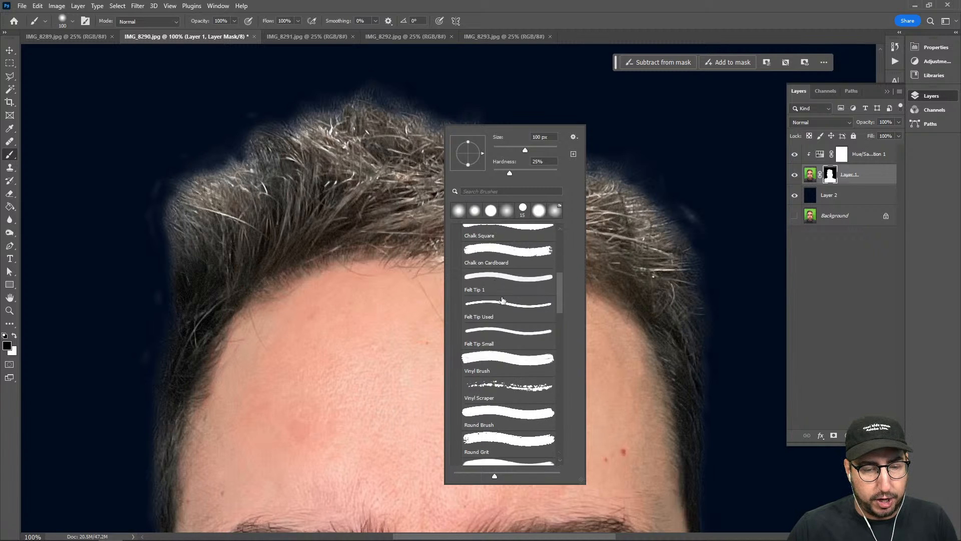
scroll(503, 299, "down", 7)
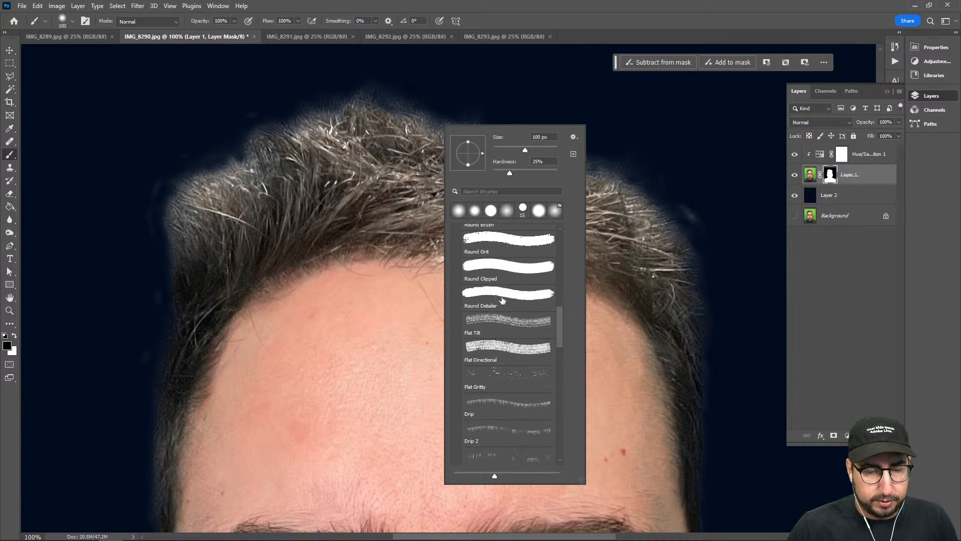
scroll(503, 300, "down", 7)
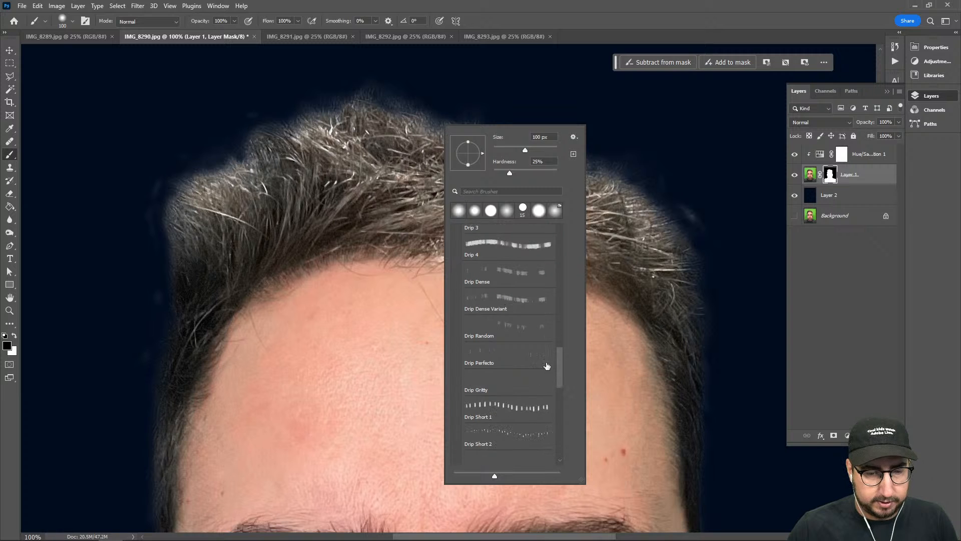
mouse_move(560, 373)
left_mouse_down()
mouse_move(562, 414)
mouse_move(557, 394)
left_mouse_up()
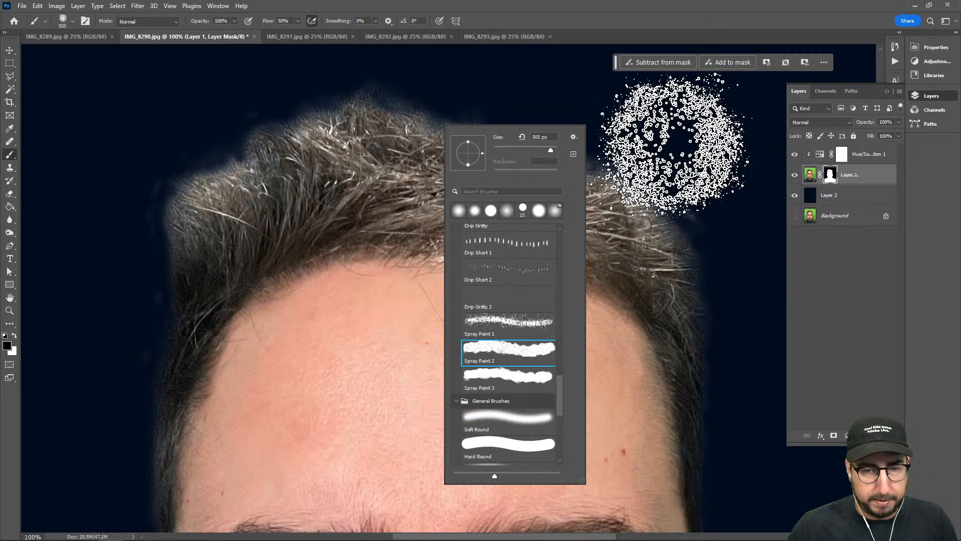
Try a spray dab beside the hair, undo it, and reduce the brush size to 200 px
mouse_move(674, 150)
left_mouse_down()
mouse_move(708, 183)
mouse_move(550, 100)
mouse_move(563, 128)
mouse_move(683, 133)
mouse_move(683, 156)
left_mouse_up()
key("ctrl+z")
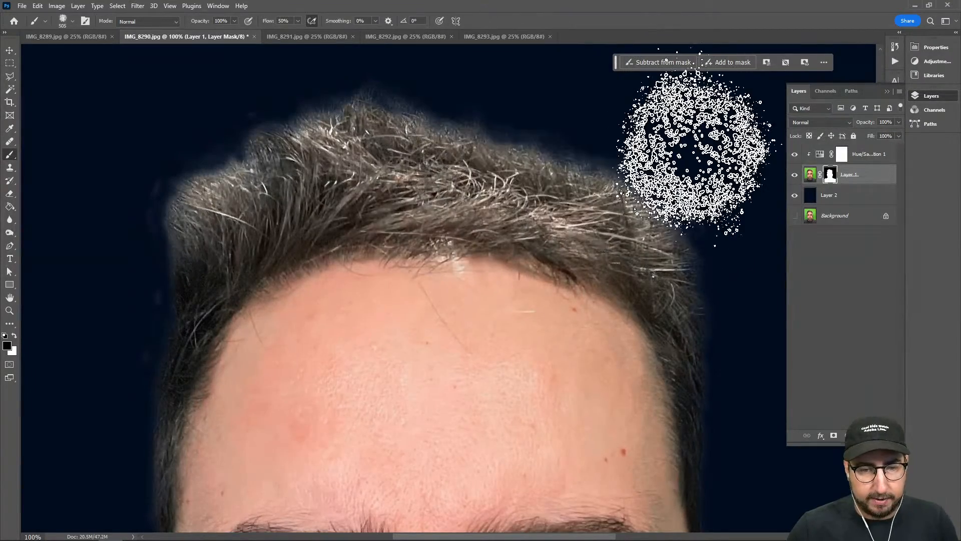
key("bracketleft")
key("bracketleft")
key("bracketleft")
key("bracketleft")
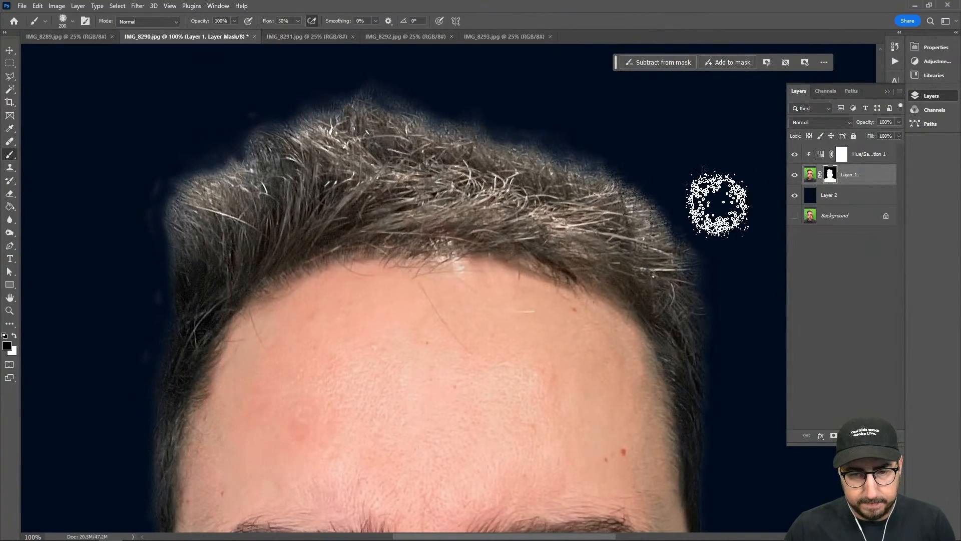
Paint black with the spray brush on Layer 1's mask along the outer hair edges to remove the soft halo
mouse_move(714, 203)
left_mouse_down()
mouse_move(519, 104)
mouse_move(600, 123)
mouse_move(355, 82)
mouse_move(615, 131)
mouse_move(436, 97)
mouse_move(545, 123)
mouse_move(445, 87)
mouse_move(322, 102)
mouse_move(382, 81)
mouse_move(189, 122)
mouse_move(258, 93)
mouse_move(176, 121)
mouse_move(236, 103)
mouse_move(251, 114)
mouse_move(125, 178)
mouse_move(187, 123)
mouse_move(198, 119)
mouse_move(86, 232)
mouse_move(146, 147)
mouse_move(231, 108)
mouse_move(128, 183)
mouse_move(183, 149)
mouse_move(154, 164)
left_mouse_up()
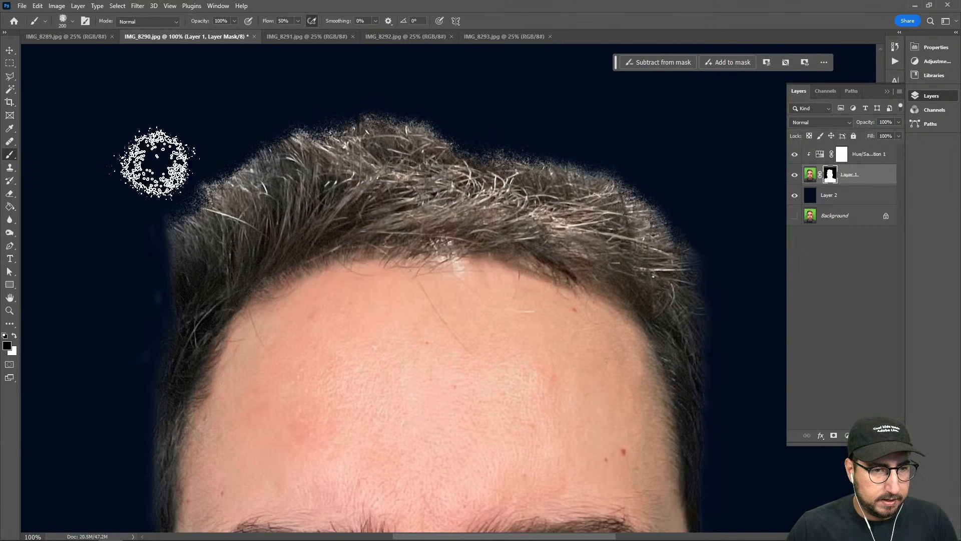
left_click_drag(122, 268, 141, 180)
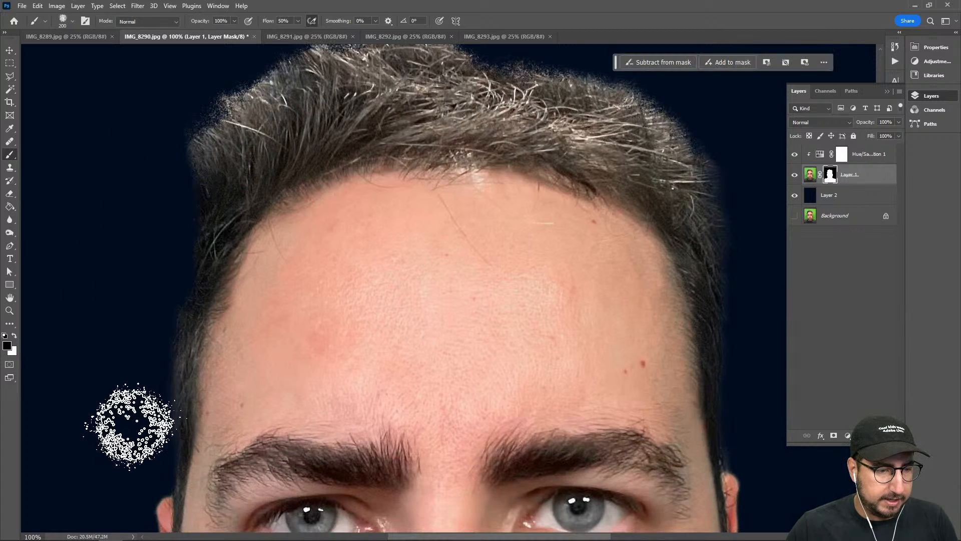
left_click_drag(100, 422, 129, 285)
mouse_move(416, 329)
left_mouse_down()
mouse_move(220, 336)
mouse_move(149, 311)
left_mouse_up()
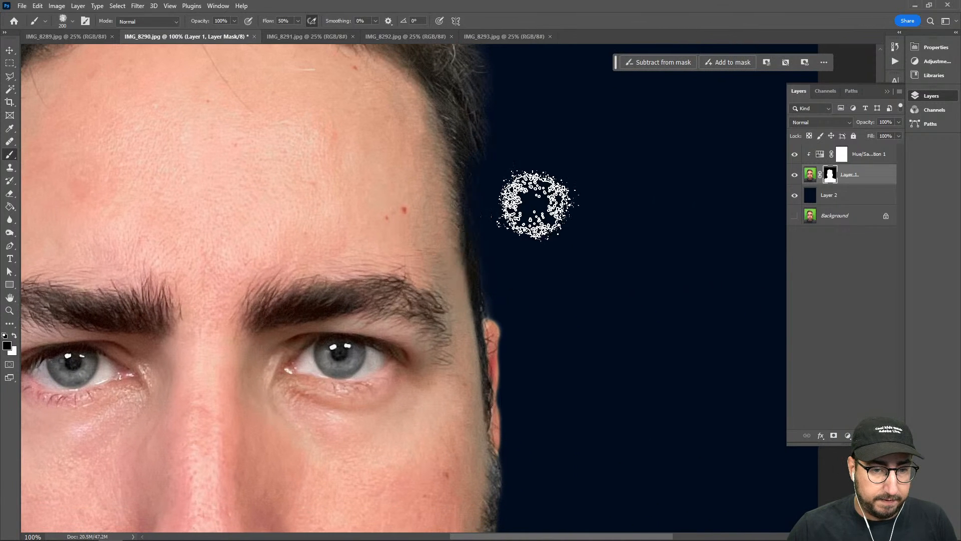
left_click_drag(576, 418, 596, 206)
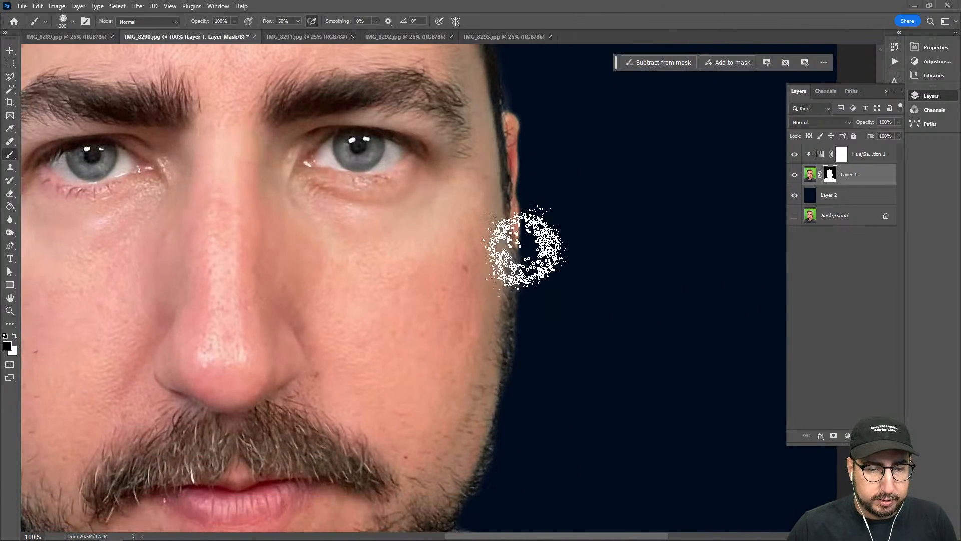
mouse_move(487, 67)
left_mouse_down()
mouse_move(515, 280)
mouse_move(512, 375)
mouse_move(612, 365)
mouse_move(623, 403)
left_mouse_up()
Load Layer 1's mask as a selection and contract it by 1 pixel
left_click(829, 174, "ctrl")
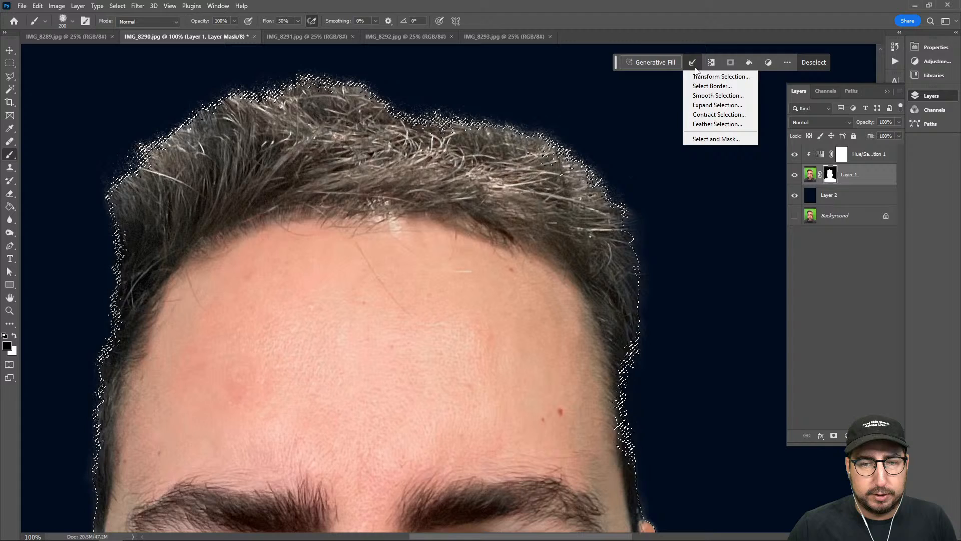
left_click(704, 114)
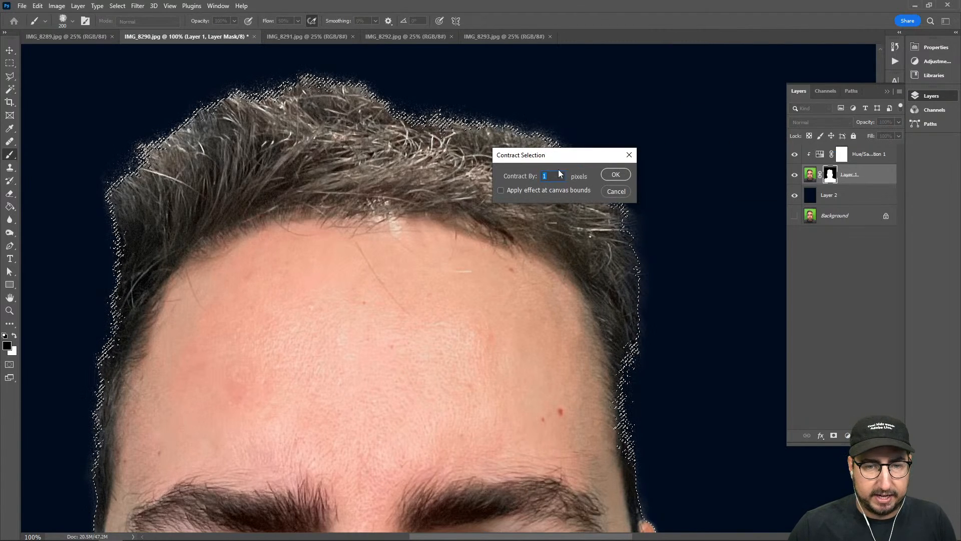
key("Return")
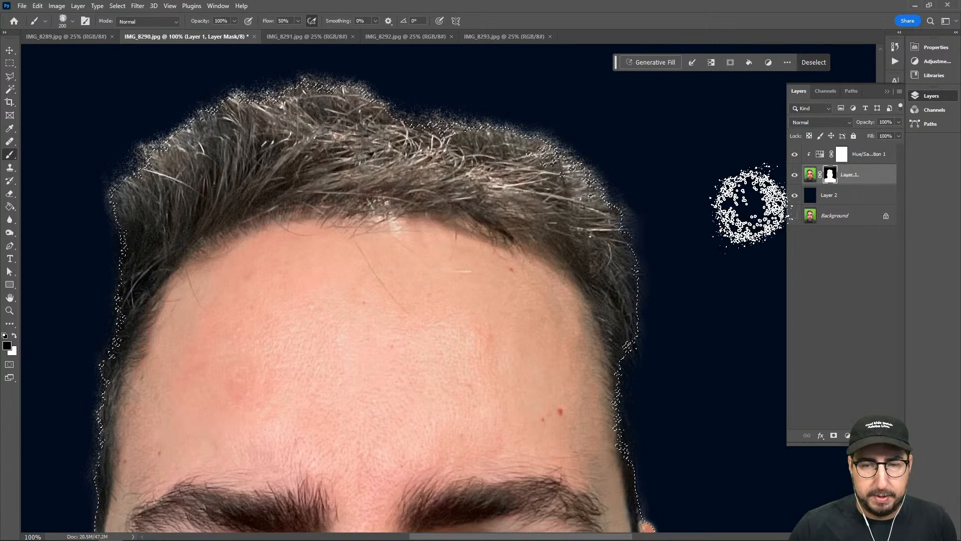
Delete Layer 1's existing mask and add a new one from the contracted selection
right_click(839, 174)
right_click(831, 176)
left_click(846, 196)
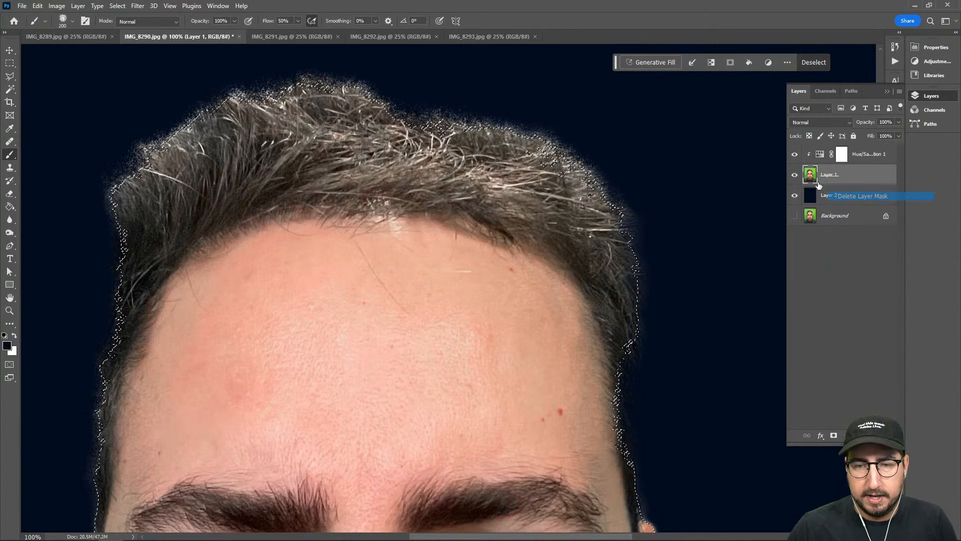
left_click(834, 435)
key("z")
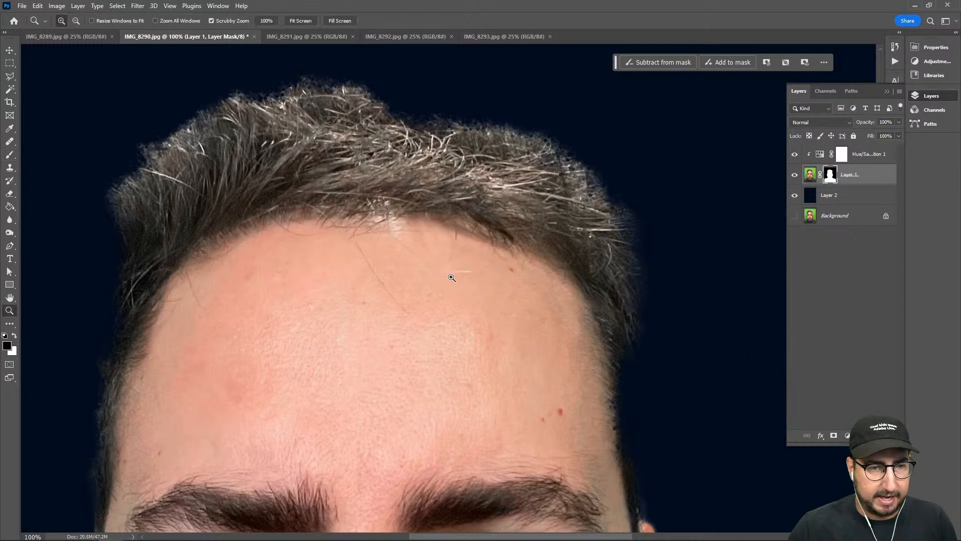
left_click(468, 274, "alt")
left_click(469, 275, "alt")
left_click(469, 275, "alt")
left_click_drag(498, 297, 514, 207)
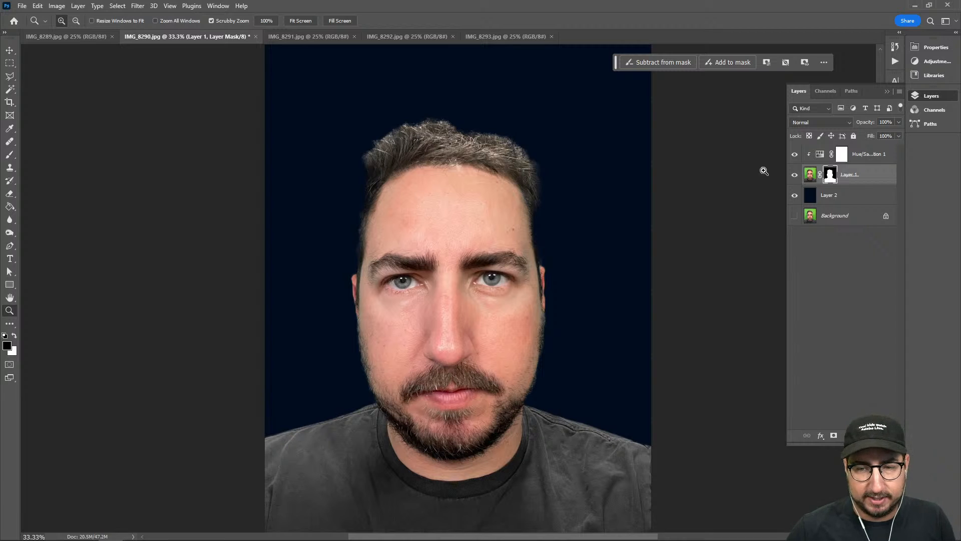
Add a Gradient Map adjustment above Hue/Saturation 1 and move its white stop to location 83
left_click(868, 158)
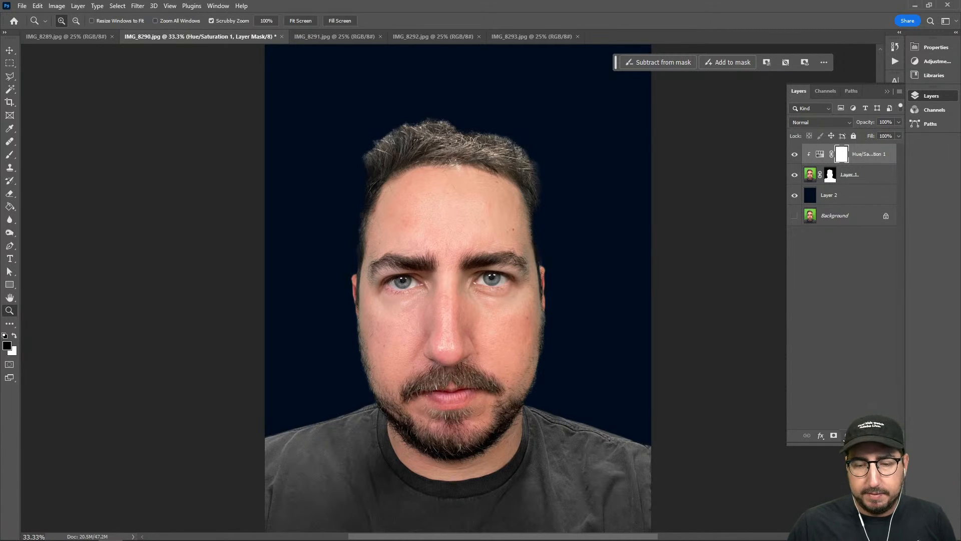
left_click(847, 435)
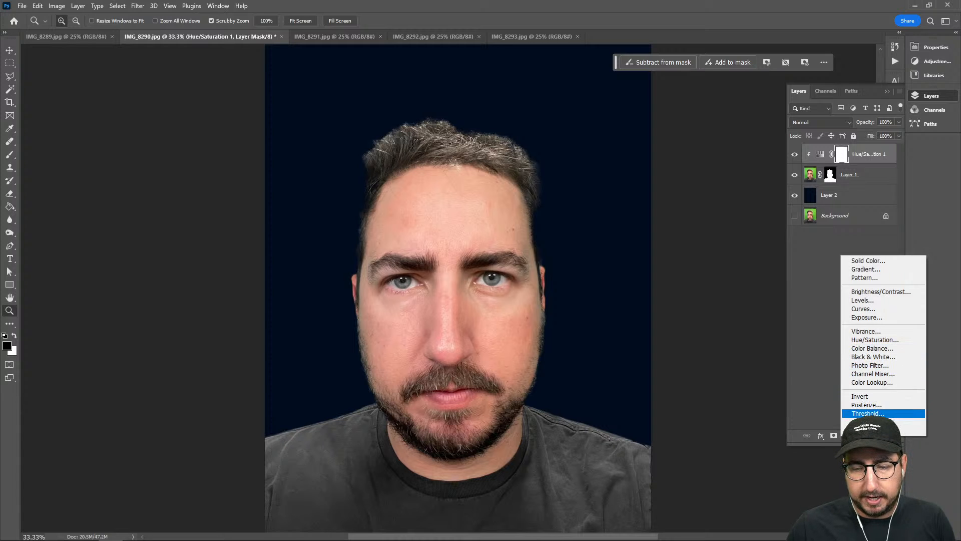
left_click(871, 422)
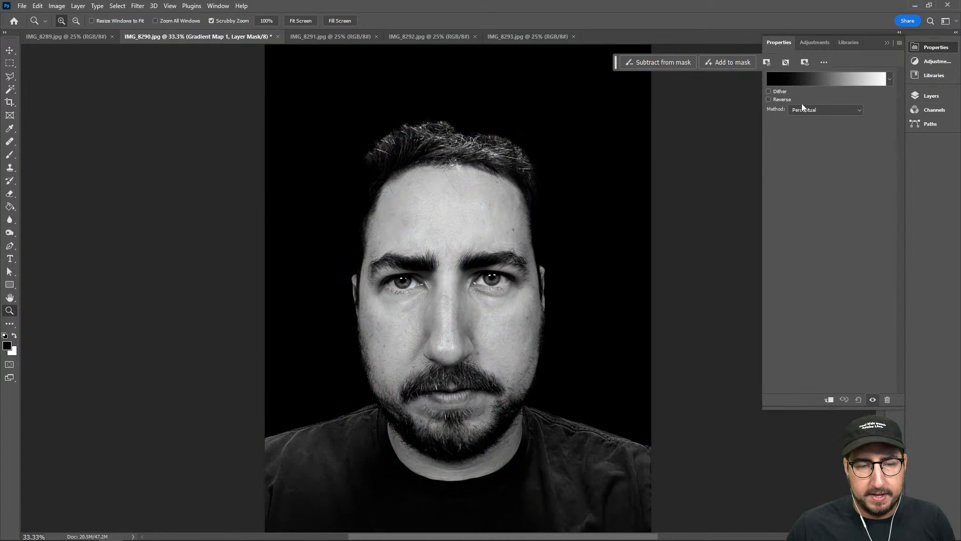
left_click(800, 81)
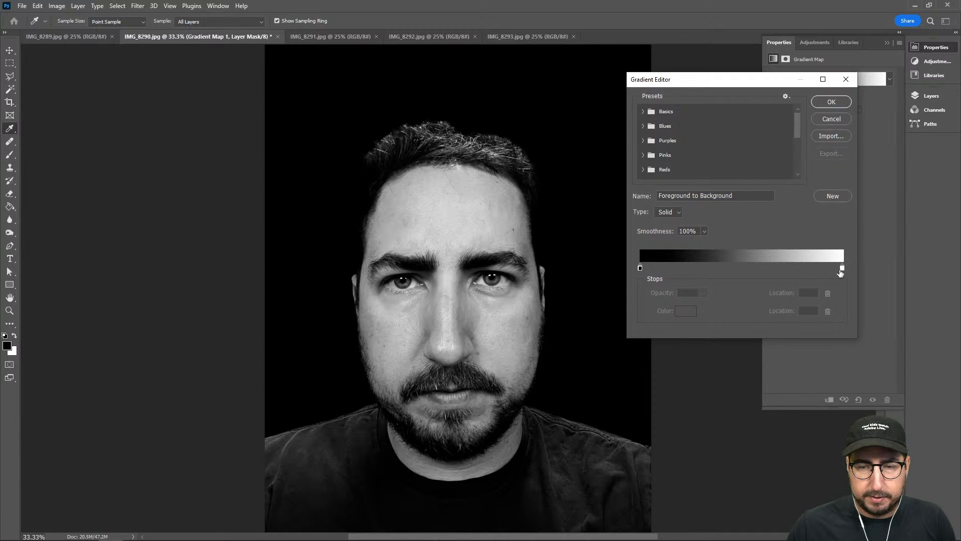
left_click_drag(841, 271, 810, 268)
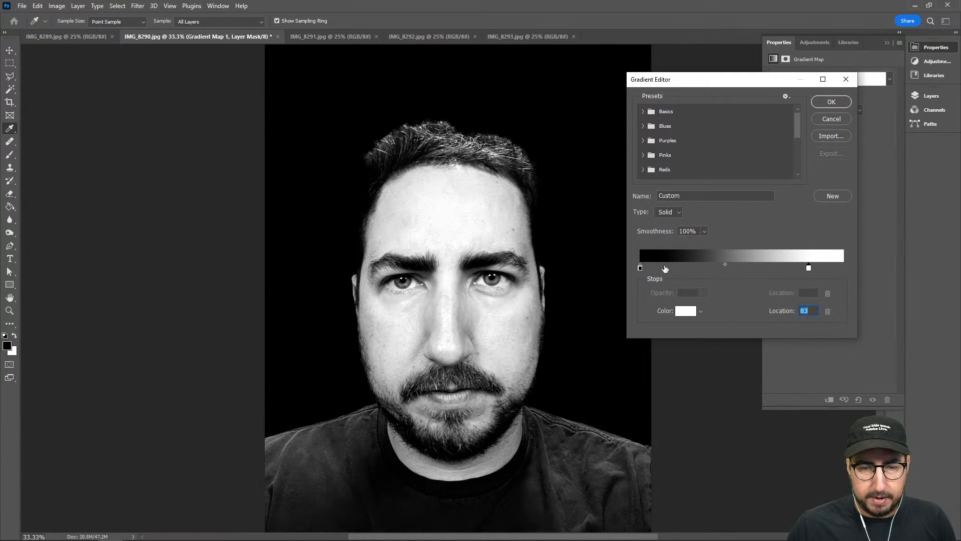
Try the gradient's black stop in dark gray 242424, then cancel the color and gradient edits
double_click(640, 268)
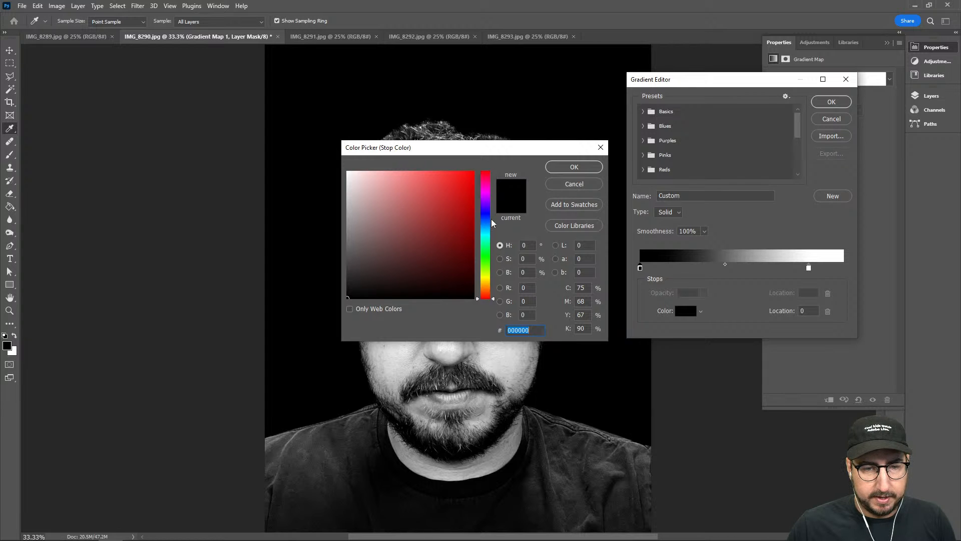
left_click_drag(474, 150, 692, 115)
left_click(544, 246)
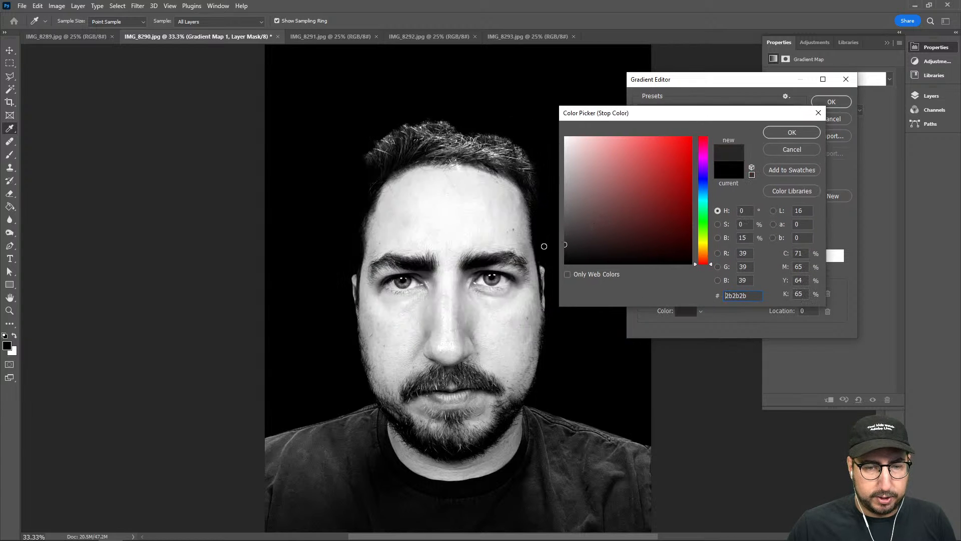
left_click_drag(544, 246, 545, 246)
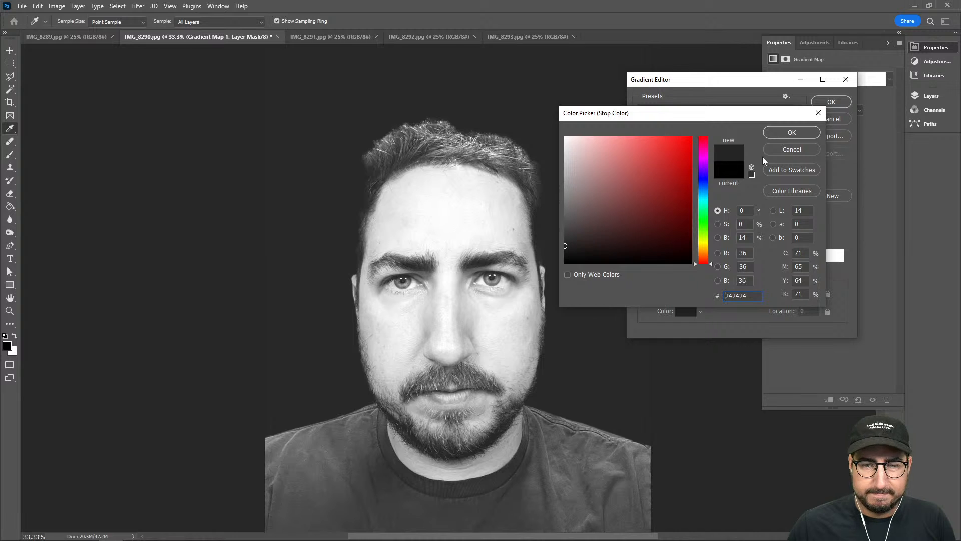
left_click(792, 149)
left_click(821, 118)
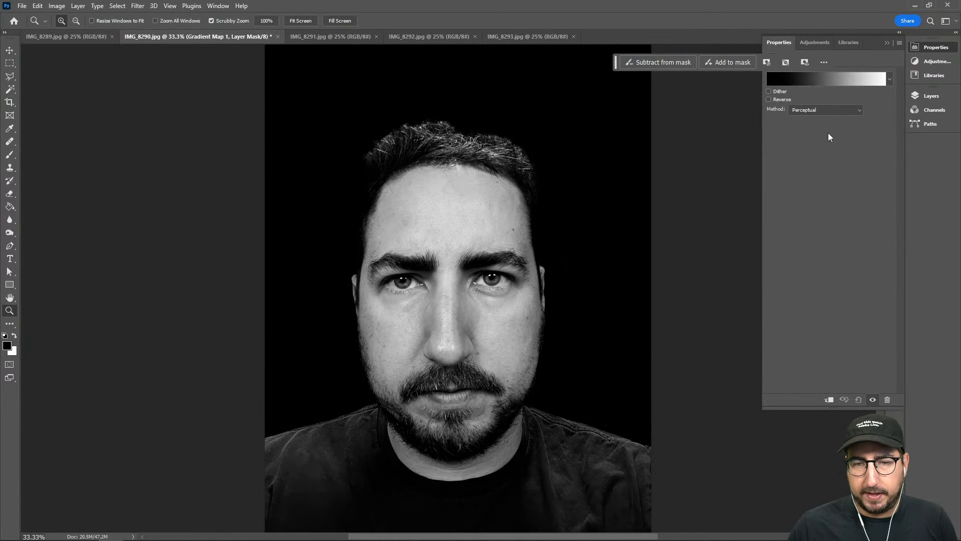
Delete the Gradient Map adjustment layer
left_click(926, 95)
left_click(878, 156)
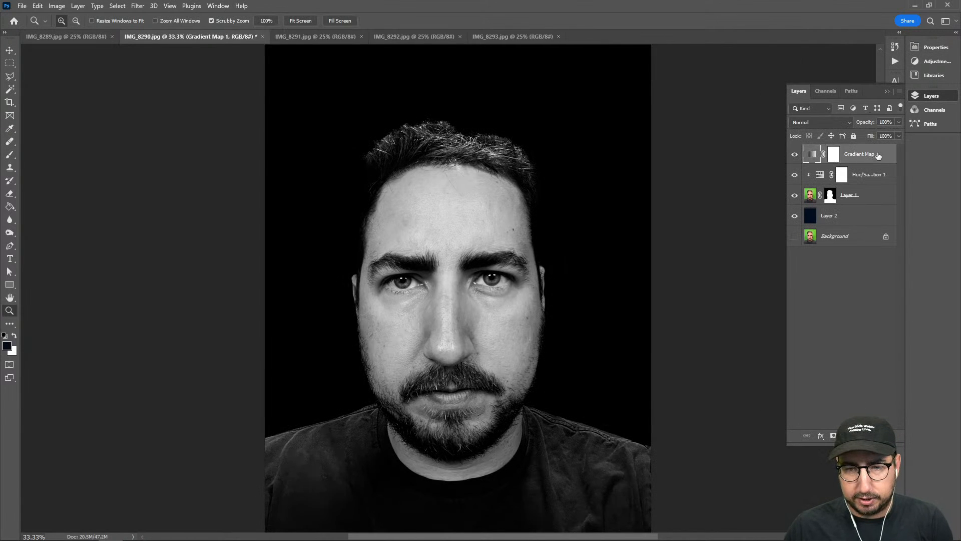
key("Delete")
Add a second Hue/Saturation adjustment with saturation -100 and clip it to the portrait layer
left_click(844, 435)
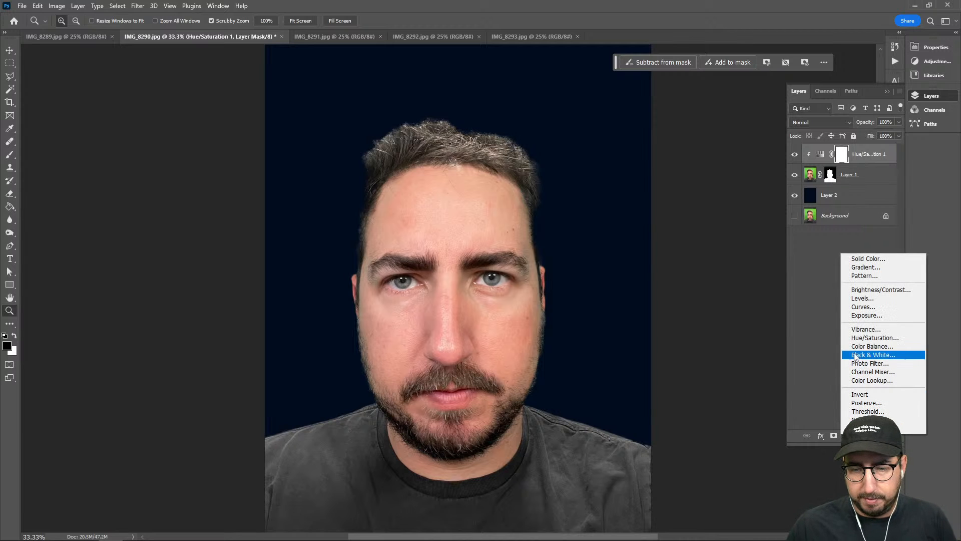
left_click(862, 339)
left_click_drag(830, 133, 753, 131)
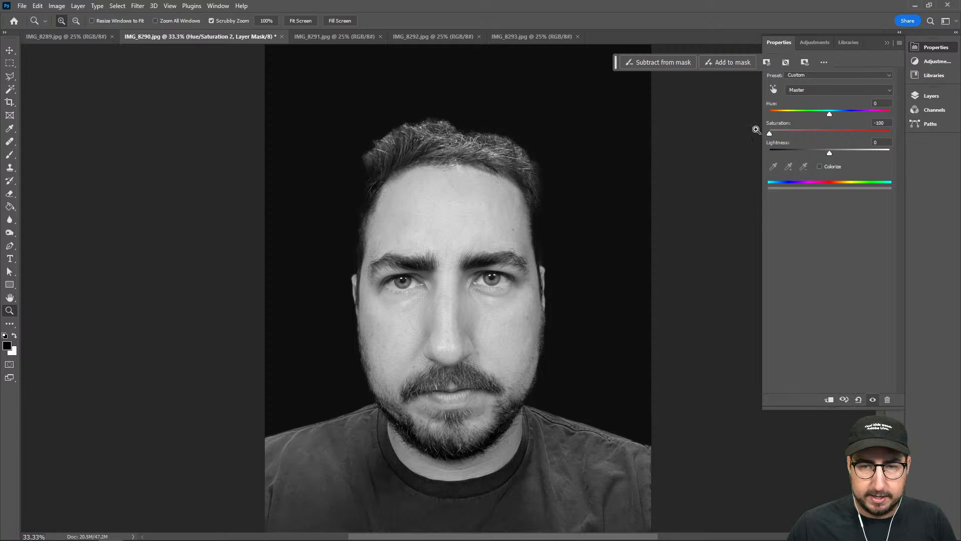
left_click(924, 95)
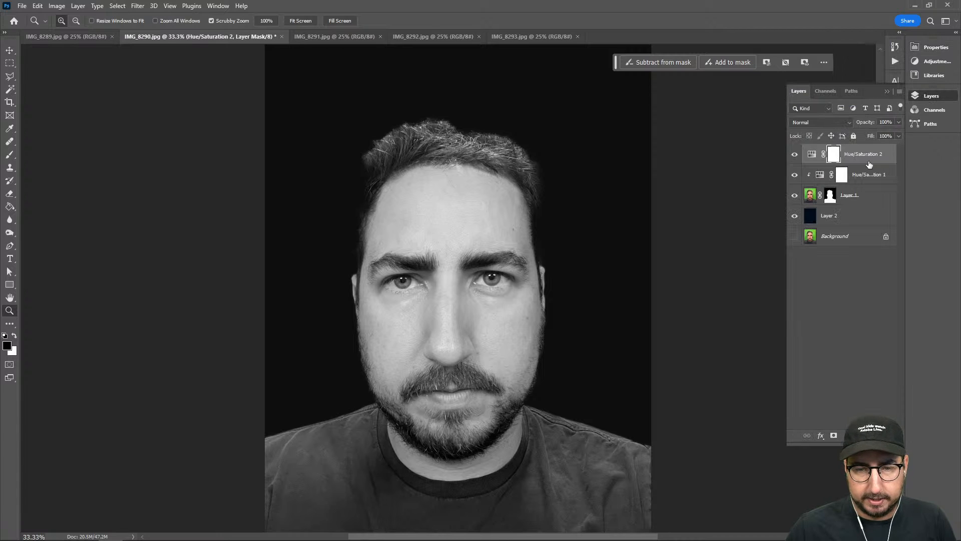
left_click(848, 161, "alt")
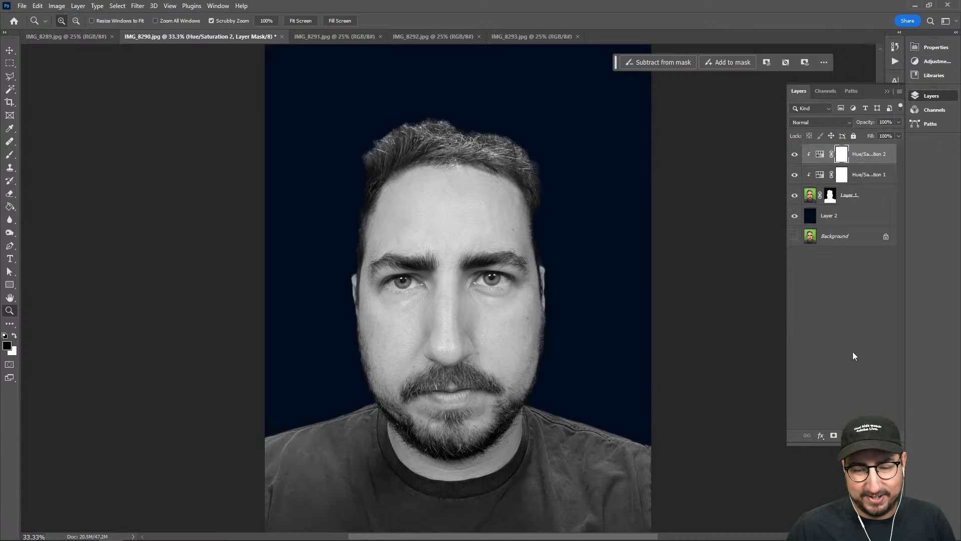
Add a Brightness/Contrast adjustment clipped to the portrait, with brightness 29 and contrast 21
left_click(847, 435)
left_click(871, 292)
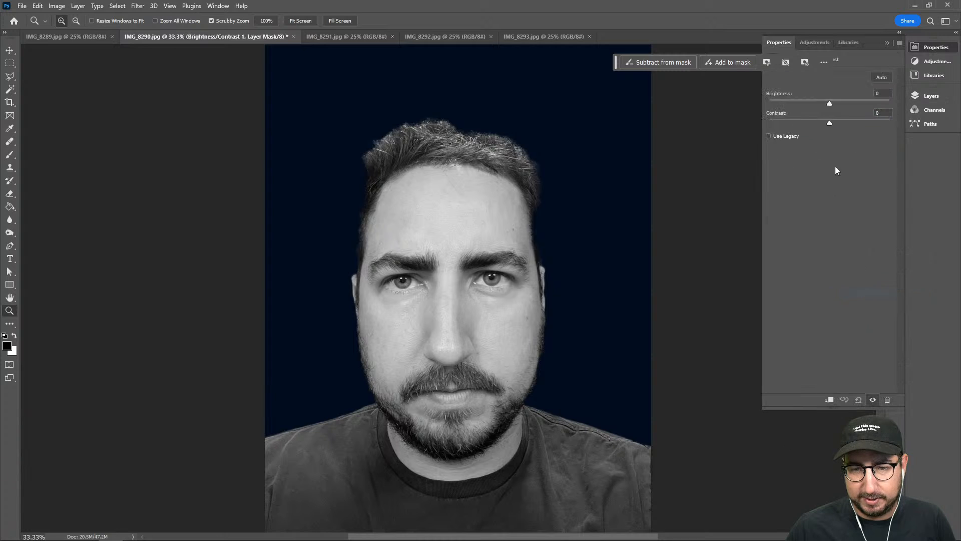
left_click(838, 102)
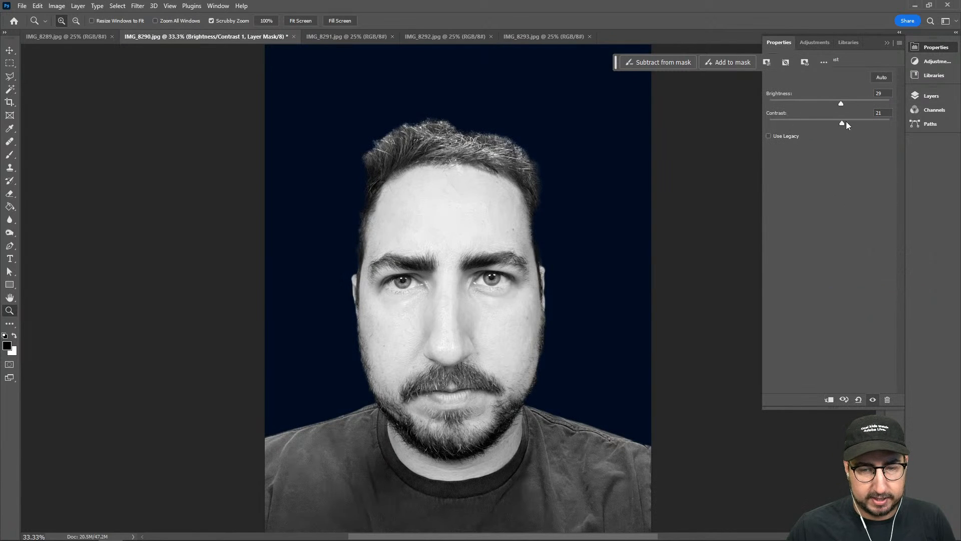
left_click(927, 95)
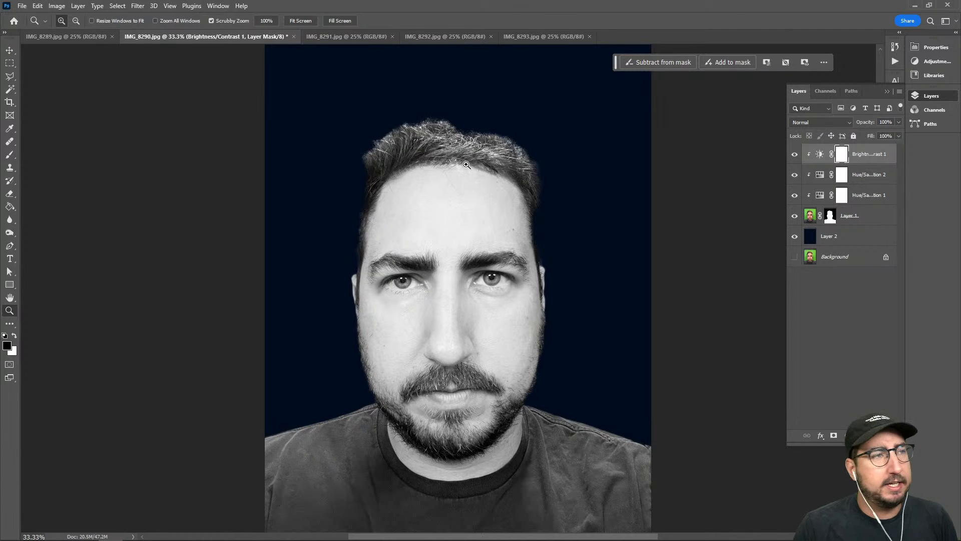
Create a new layer on top in Overlay mode, filled with the Overlay-neutral 50% gray
key("ctrl+shift+n")
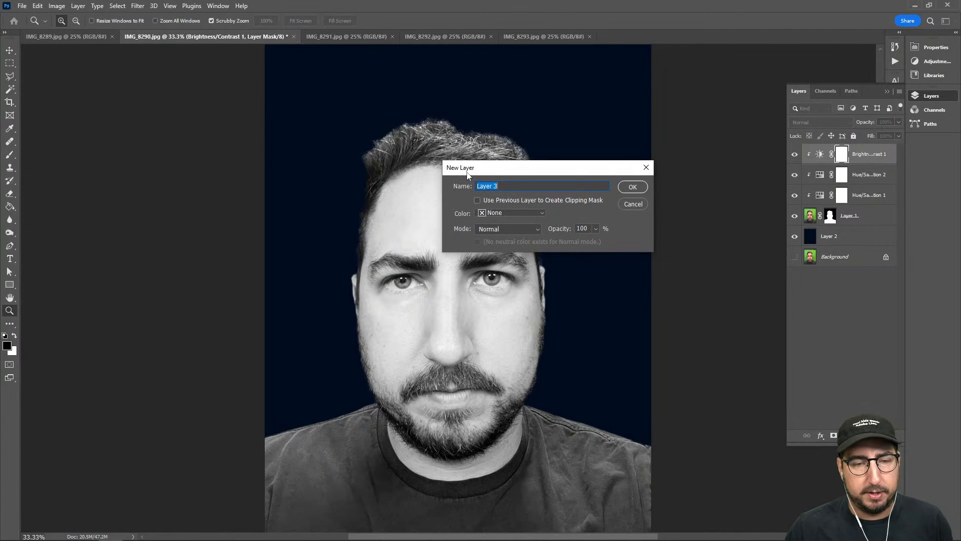
left_click(501, 230)
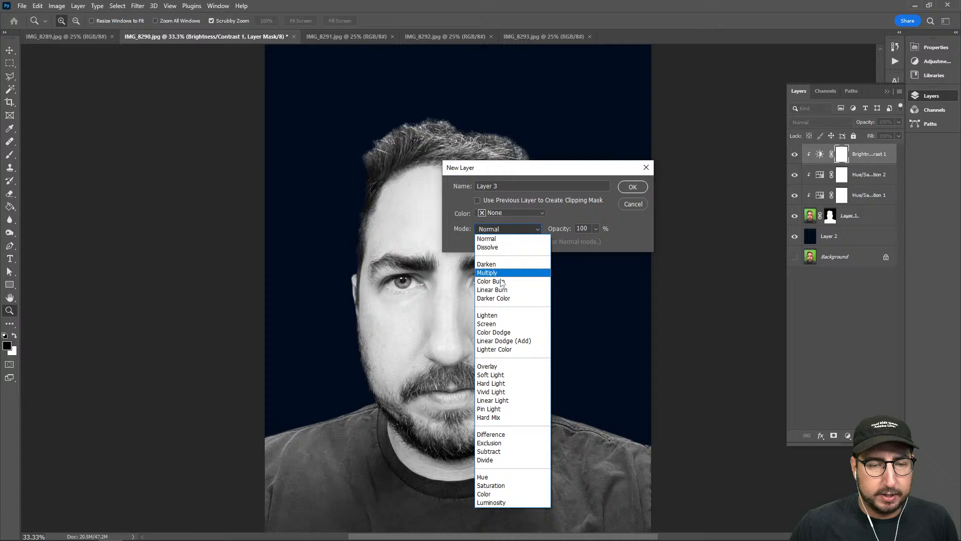
left_click(506, 368)
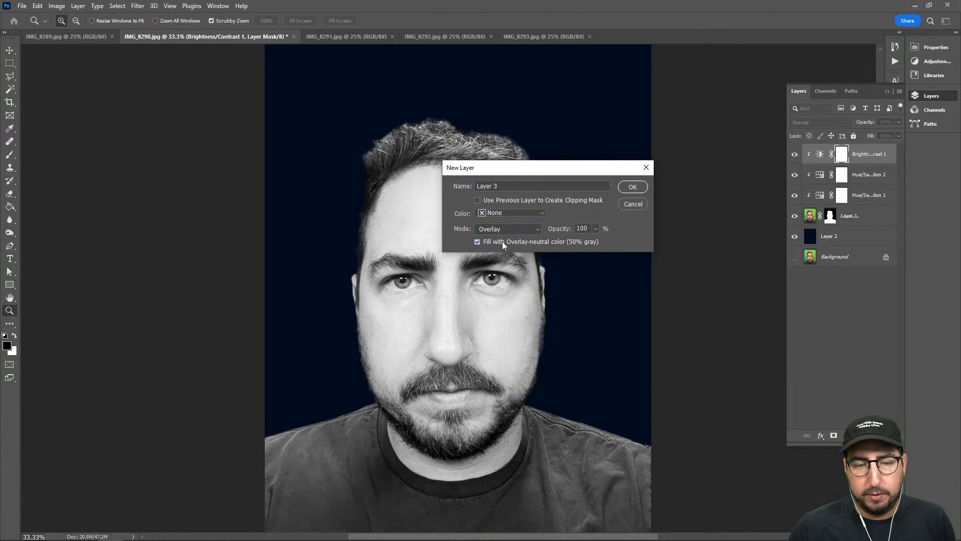
left_click(644, 185)
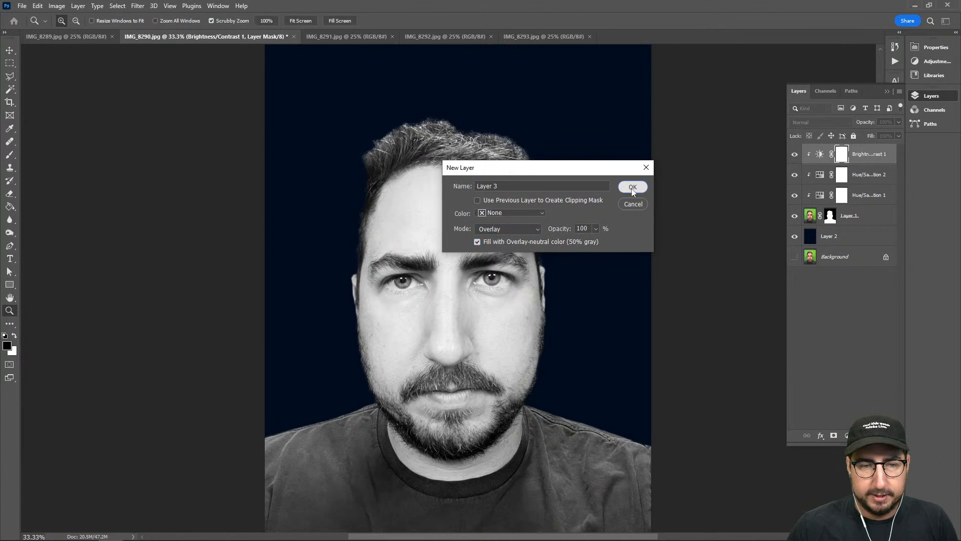
Burn the highlights across the hair on the gray Overlay layer using a 500 px brush, and clip the layer to the portrait
key("o")
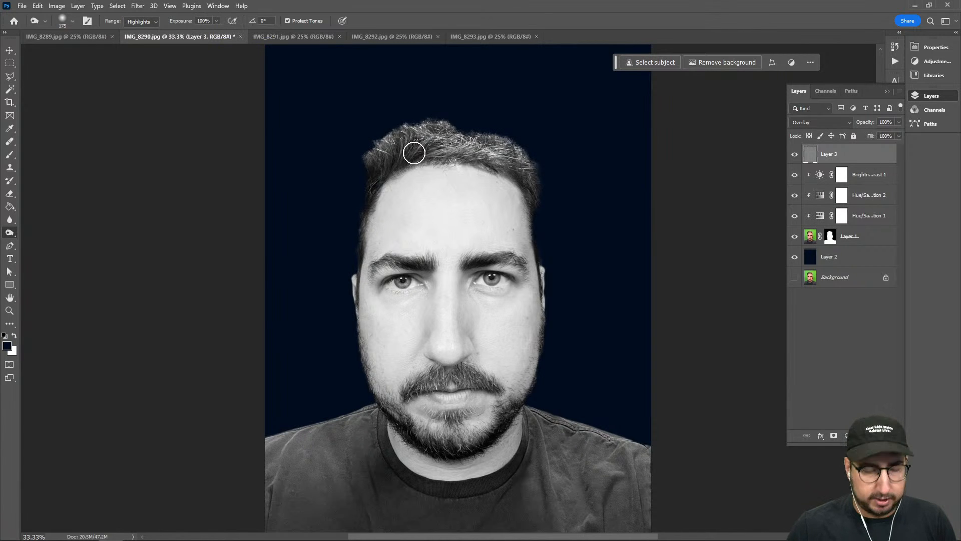
key("bracketright")
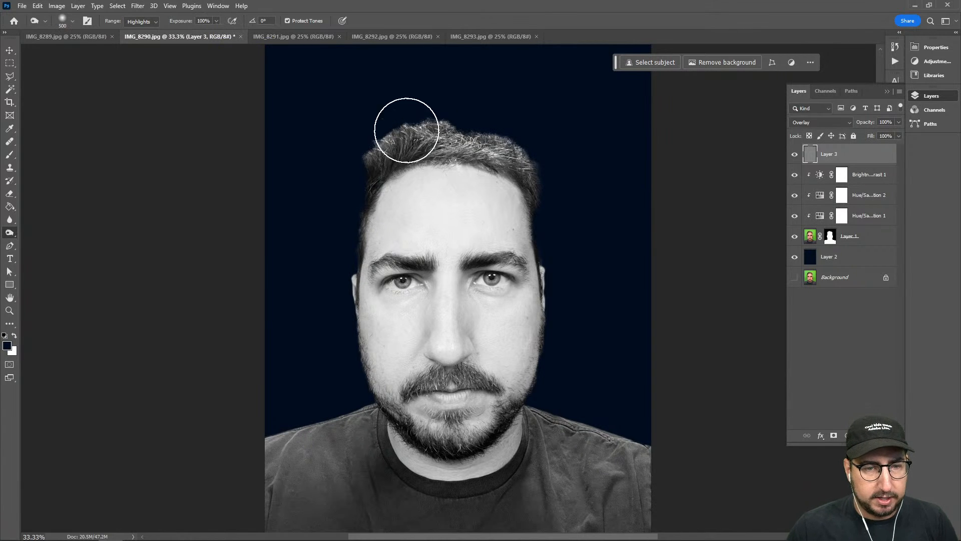
mouse_move(405, 129)
left_mouse_down()
mouse_move(370, 149)
mouse_move(542, 146)
mouse_move(450, 129)
mouse_move(518, 150)
mouse_move(439, 133)
mouse_move(553, 161)
mouse_move(453, 125)
mouse_move(478, 144)
left_mouse_up()
key("bracketleft")
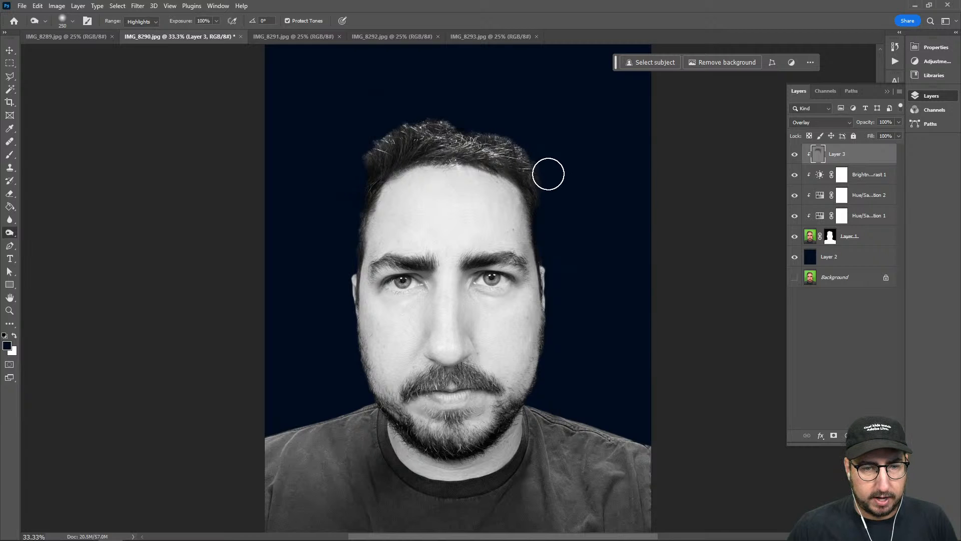
key("z")
left_click(516, 173)
left_click(518, 183)
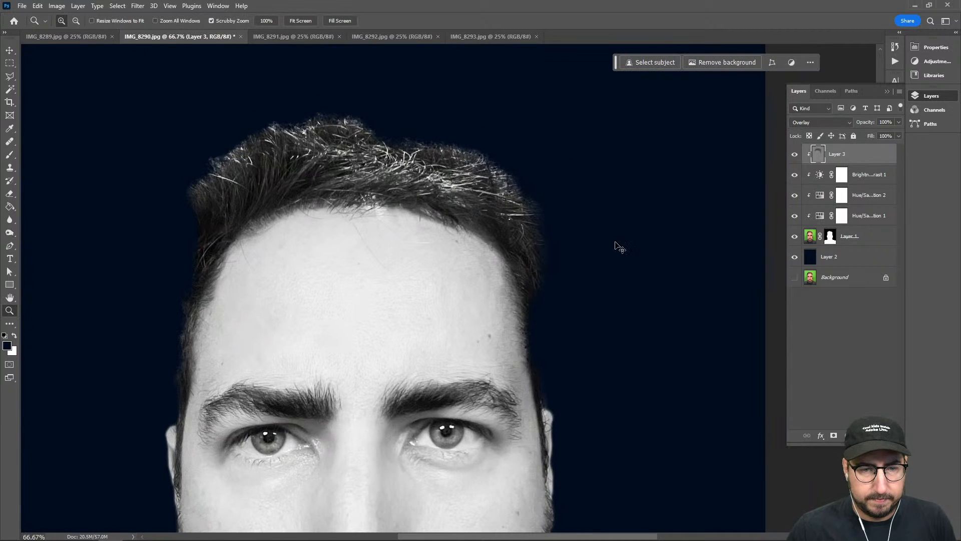
key("ctrl+alt+g")
Burn the hair with the Burn tool's range set to Midtones and a 200 px brush
left_click_drag(479, 231, 555, 209)
key("b")
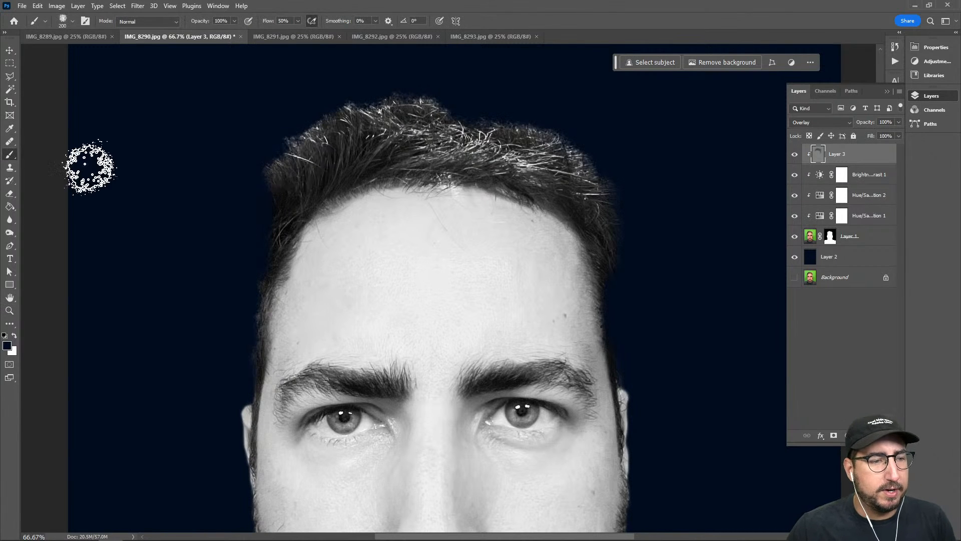
key("o")
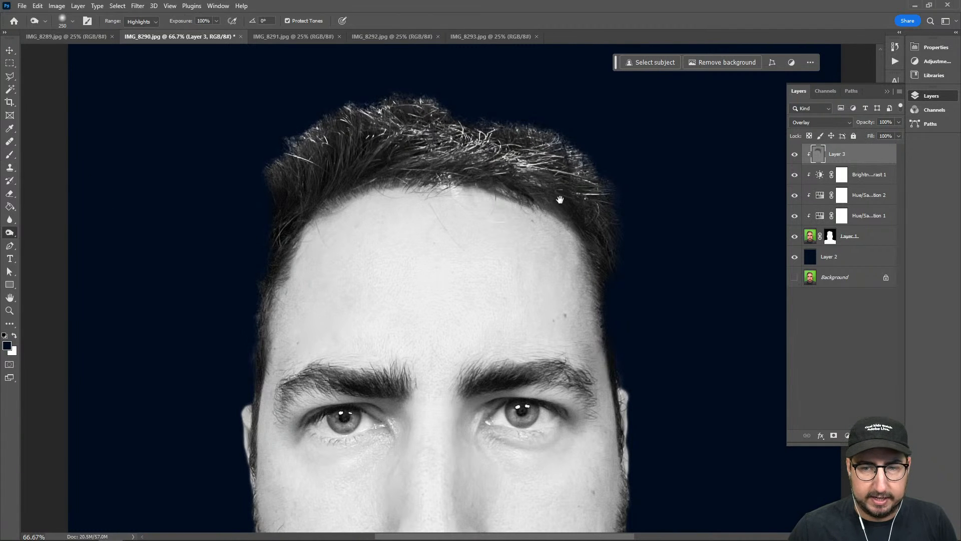
left_click_drag(560, 200, 483, 103)
left_click_drag(442, 209, 485, 153)
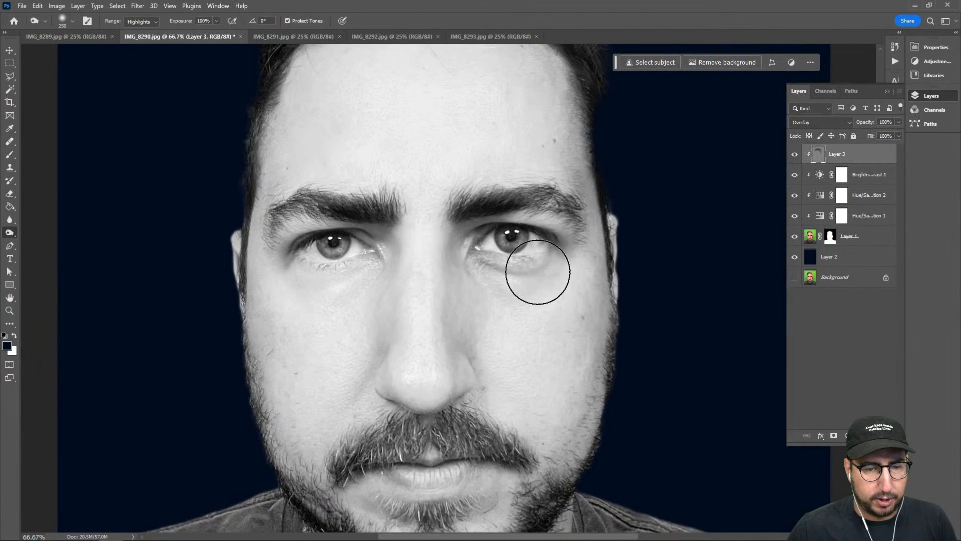
key("bracketleft")
key("bracketleft")
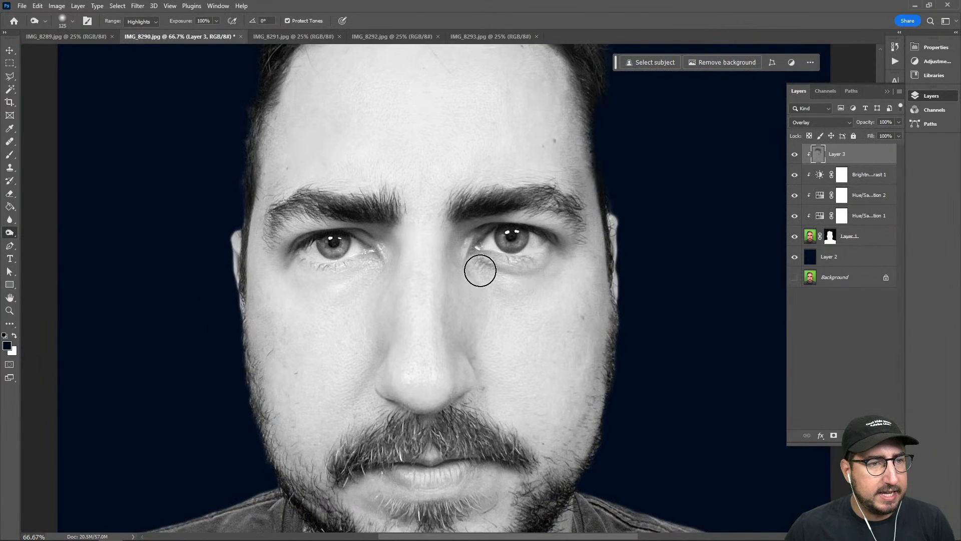
left_click(141, 22)
left_click(136, 37)
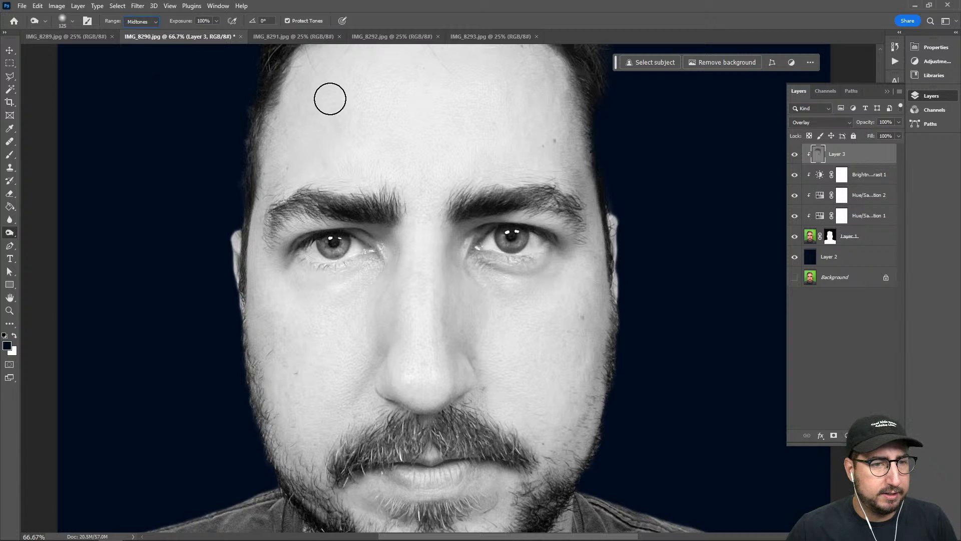
left_click_drag(328, 97, 297, 341)
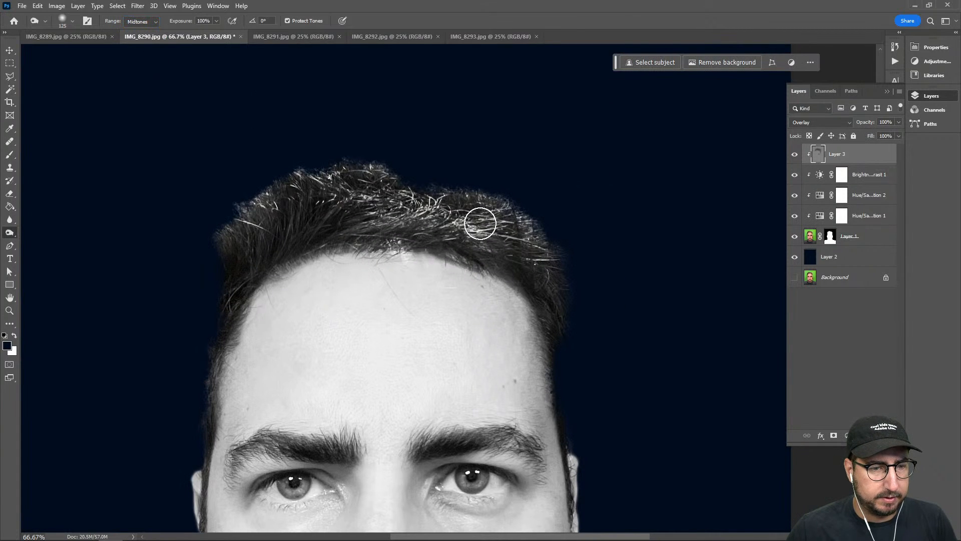
key("bracketright")
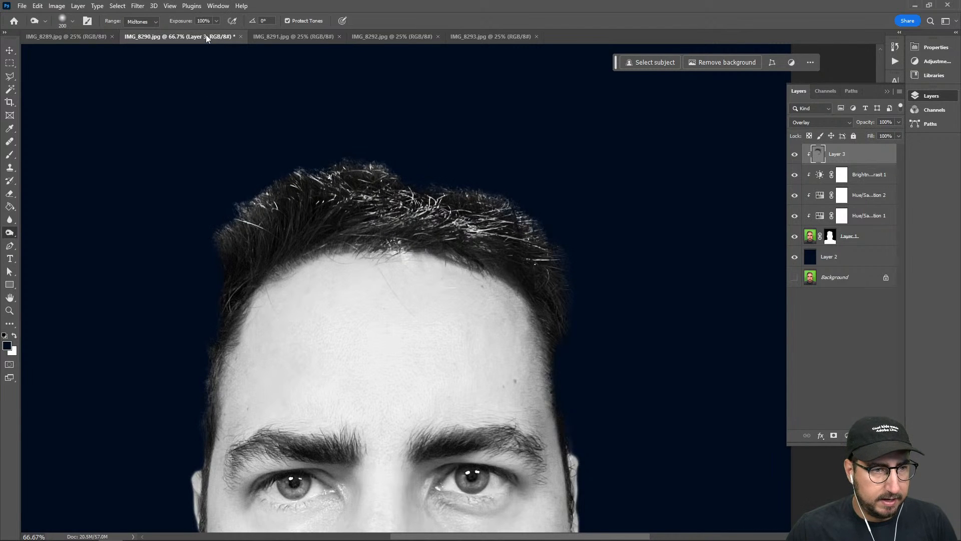
Darken the hair further by burning it with the range set to Shadows
left_click(142, 21)
left_click(138, 29)
mouse_move(330, 198)
left_mouse_down()
mouse_move(464, 243)
mouse_move(387, 204)
mouse_move(426, 204)
mouse_move(576, 281)
mouse_move(502, 220)
mouse_move(582, 341)
left_mouse_up()
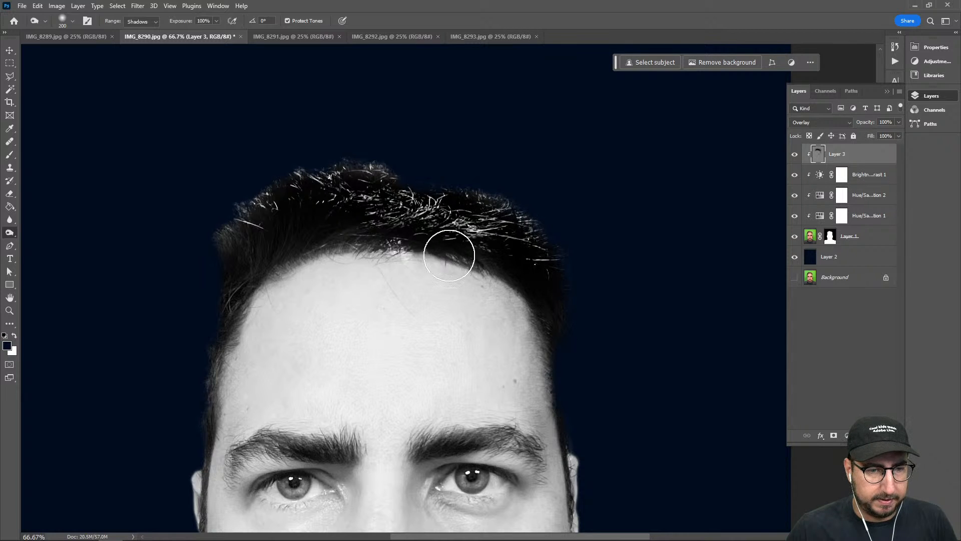
Burn the shadows around both eyes on the gray Overlay layer
left_click_drag(449, 378, 478, 216)
mouse_move(450, 325)
left_mouse_down()
mouse_move(512, 372)
mouse_move(476, 363)
mouse_move(468, 343)
mouse_move(492, 344)
mouse_move(471, 333)
mouse_move(540, 345)
mouse_move(489, 364)
mouse_move(537, 335)
mouse_move(526, 348)
mouse_move(470, 352)
mouse_move(503, 366)
mouse_move(476, 352)
mouse_move(549, 342)
mouse_move(485, 358)
mouse_move(474, 350)
mouse_move(524, 350)
mouse_move(544, 331)
mouse_move(506, 355)
mouse_move(471, 344)
mouse_move(459, 314)
mouse_move(509, 281)
mouse_move(531, 299)
left_mouse_up()
mouse_move(394, 314)
left_mouse_down()
mouse_move(451, 289)
mouse_move(523, 282)
mouse_move(532, 303)
mouse_move(541, 288)
mouse_move(466, 315)
mouse_move(476, 301)
mouse_move(500, 317)
mouse_move(496, 310)
mouse_move(545, 298)
mouse_move(498, 314)
mouse_move(530, 314)
mouse_move(460, 301)
mouse_move(530, 313)
mouse_move(478, 301)
mouse_move(539, 304)
mouse_move(480, 307)
mouse_move(532, 310)
mouse_move(552, 282)
mouse_move(512, 257)
mouse_move(480, 273)
mouse_move(474, 296)
mouse_move(464, 278)
mouse_move(483, 320)
left_mouse_up()
mouse_move(542, 300)
left_mouse_down()
mouse_move(519, 319)
mouse_move(505, 318)
mouse_move(535, 309)
mouse_move(472, 315)
mouse_move(548, 296)
mouse_move(493, 317)
mouse_move(523, 317)
mouse_move(454, 308)
left_mouse_up()
Brighten the iris of the eye on the image's left using the Dodge tool on Midtones with a 150 px brush
key("shift+o")
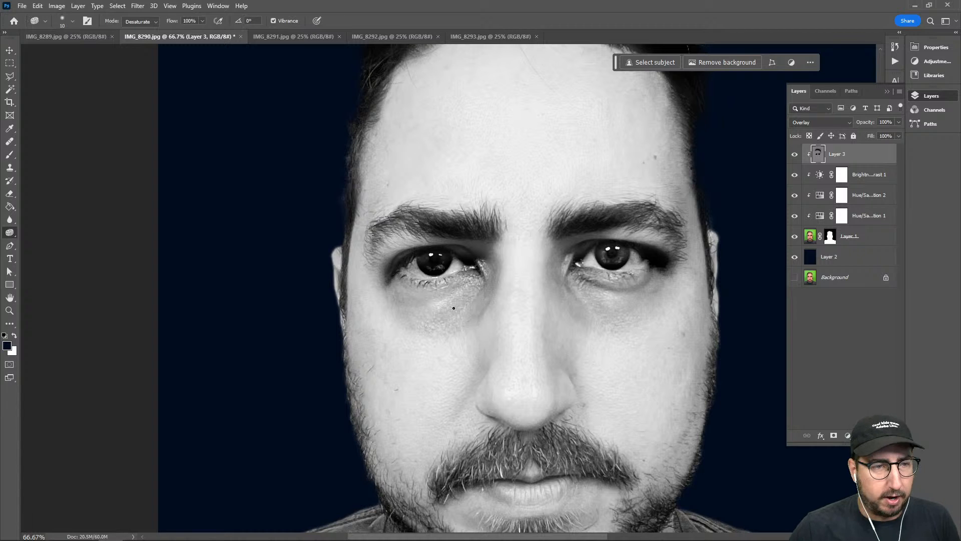
key("shift+o")
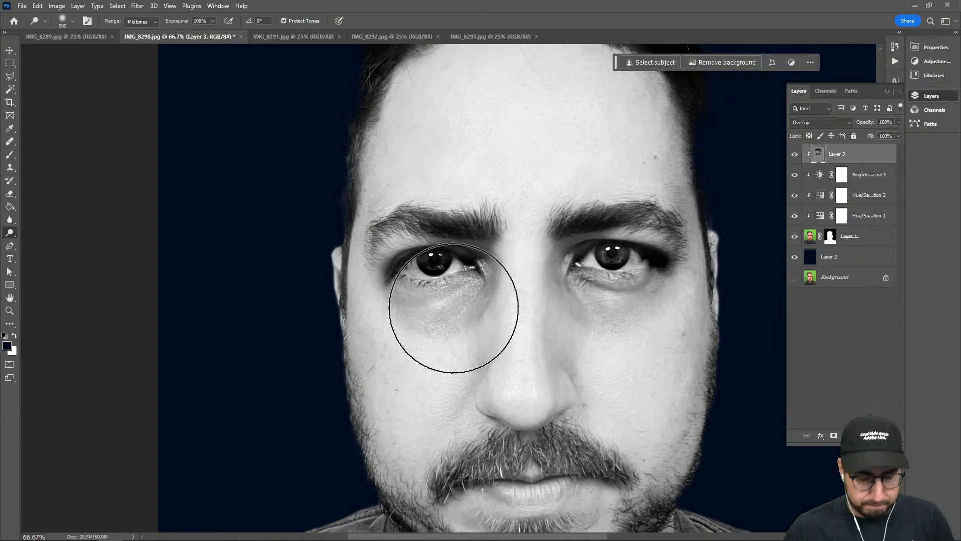
key("bracketleft")
key("bracketleft")
key("bracketleft")
key("bracketleft")
key("bracketleft")
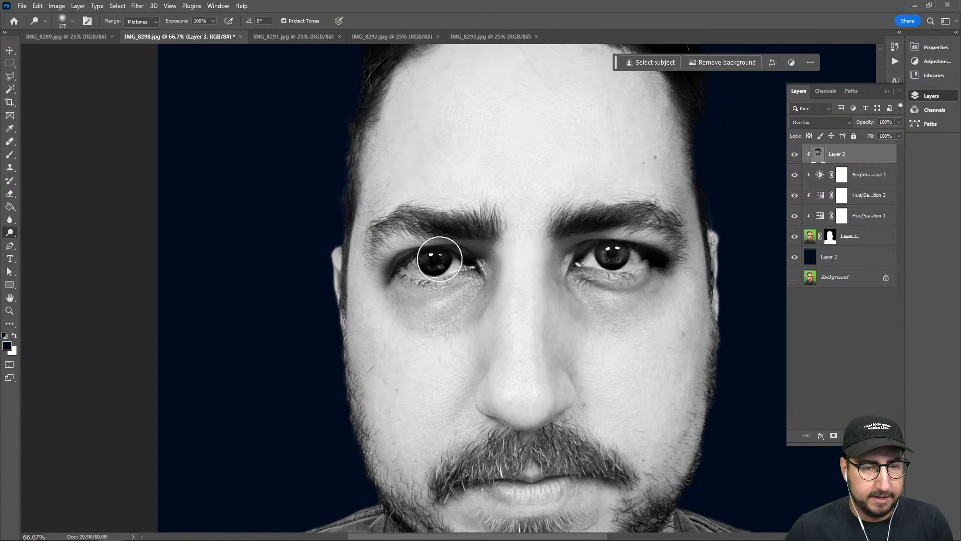
left_click_drag(454, 265, 422, 267)
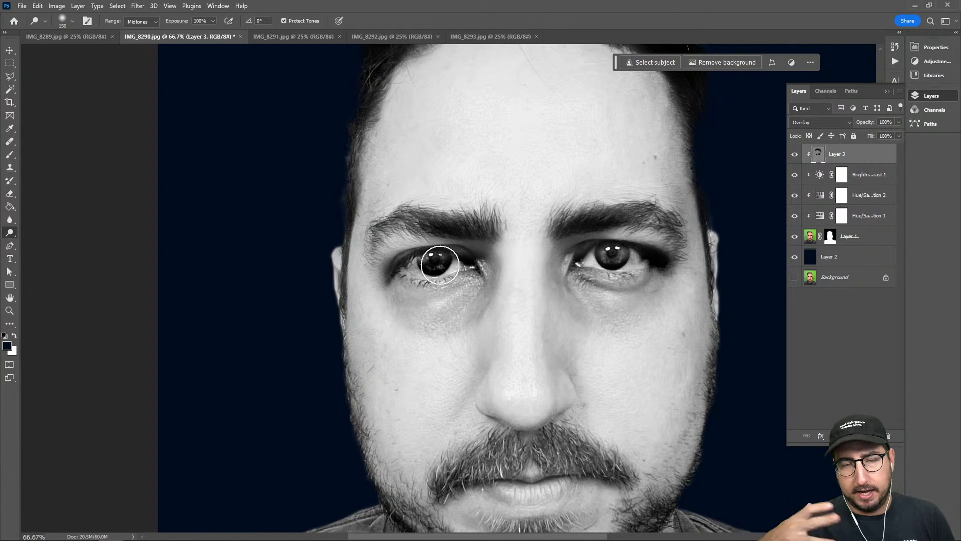
Dodge the midtones of the hair with the brush enlarged to 250 px
scroll(440, 265, "up", 5)
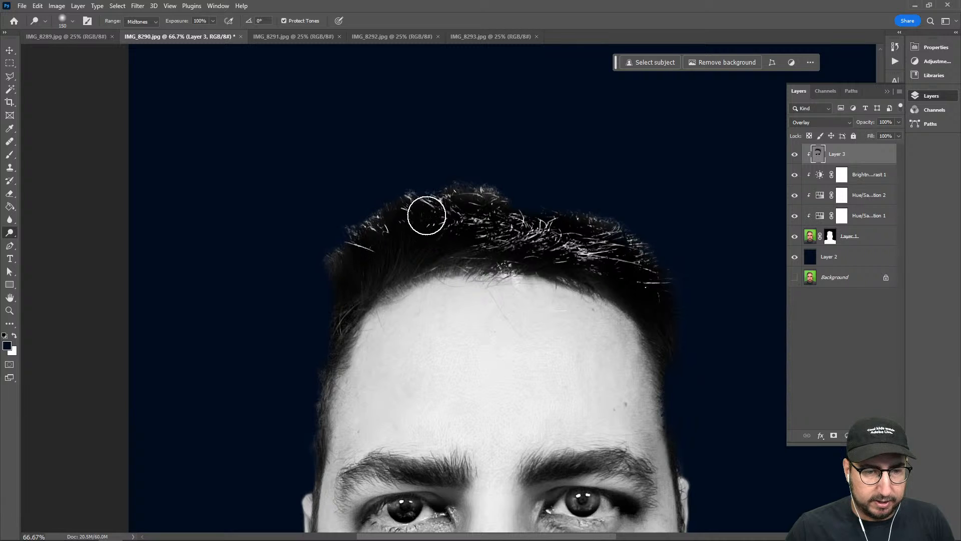
key("bracketright")
key("bracketright")
key("bracketright")
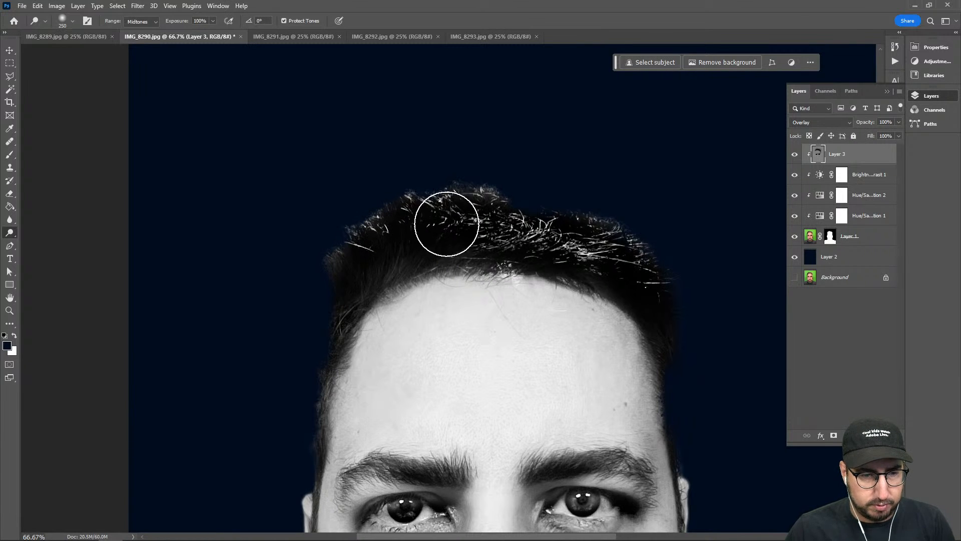
left_click_drag(647, 307, 507, 65)
left_click_drag(527, 206, 596, 184)
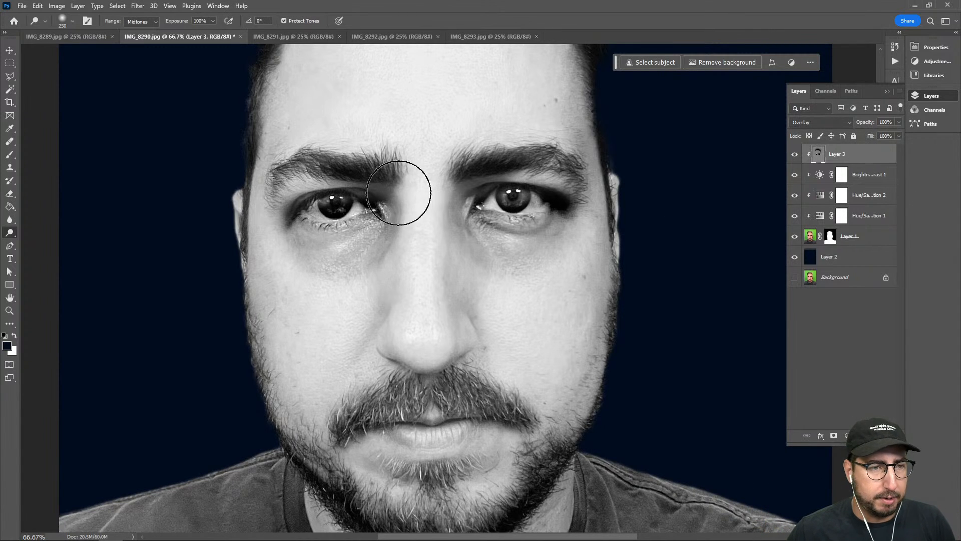
Dodge the bright strands across the top of the hair with the range set to Highlights
left_click(141, 21)
left_click(140, 30)
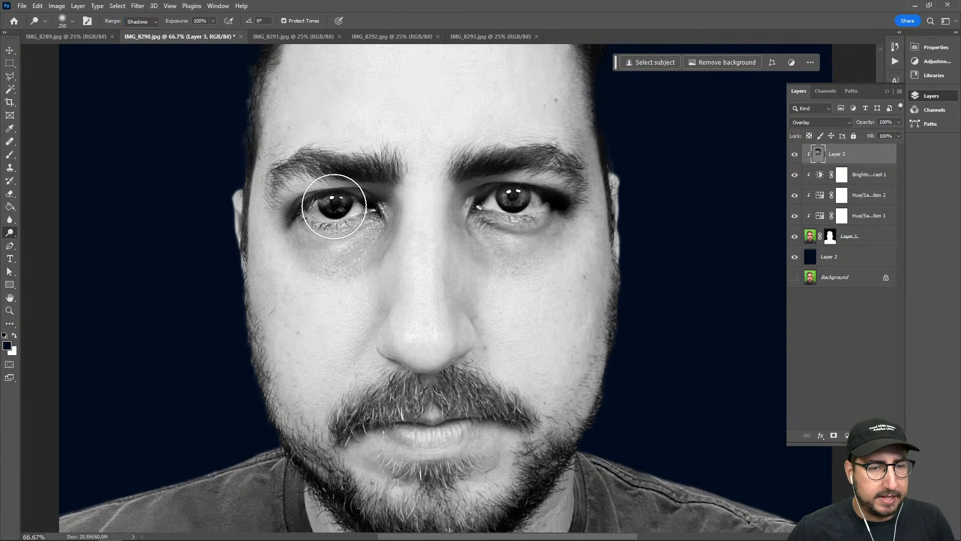
scroll(351, 126, "up", 3)
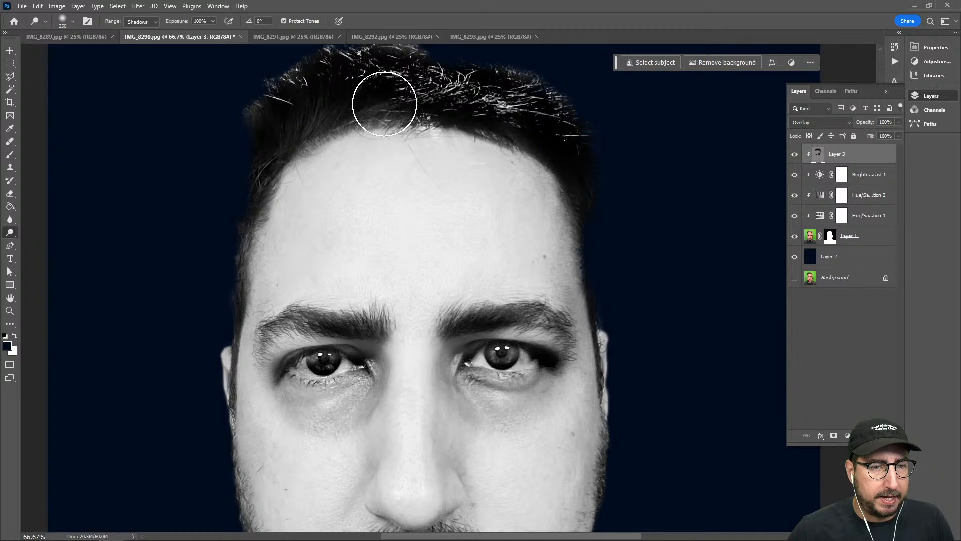
left_click(142, 22)
left_click(143, 48)
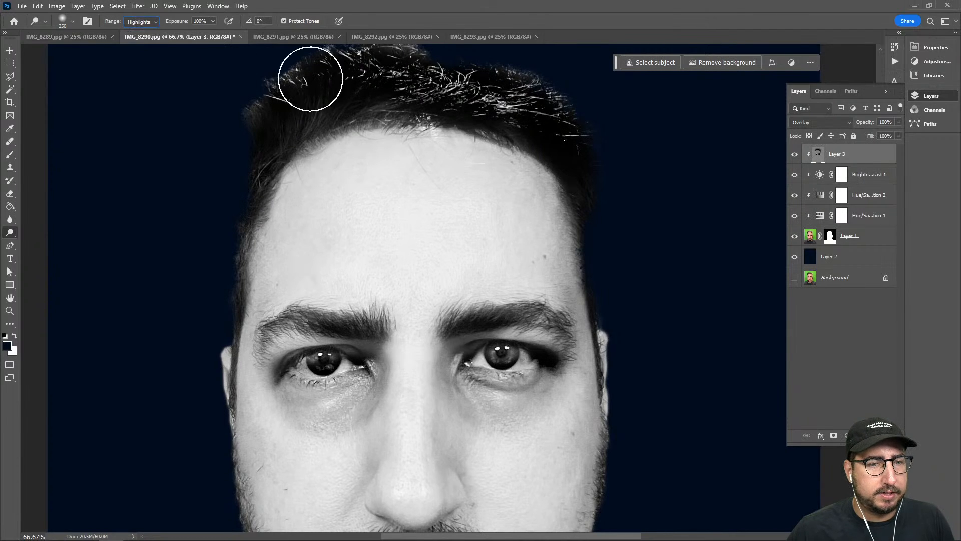
left_click_drag(311, 75, 530, 103)
left_click_drag(527, 264, 547, 160)
Compare the whole portrait before and after the last edit by undoing and redoing it
left_click(468, 257, "alt")
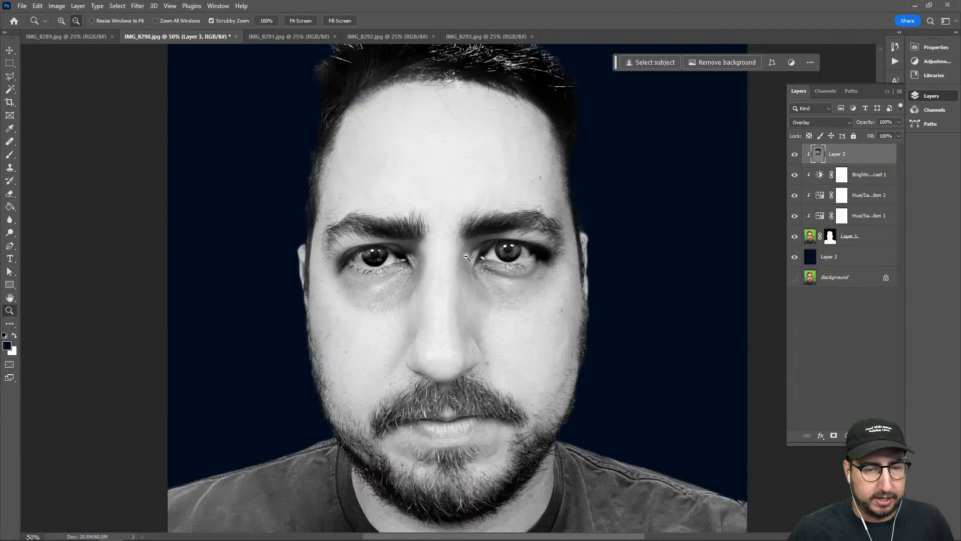
left_click(471, 259, "alt")
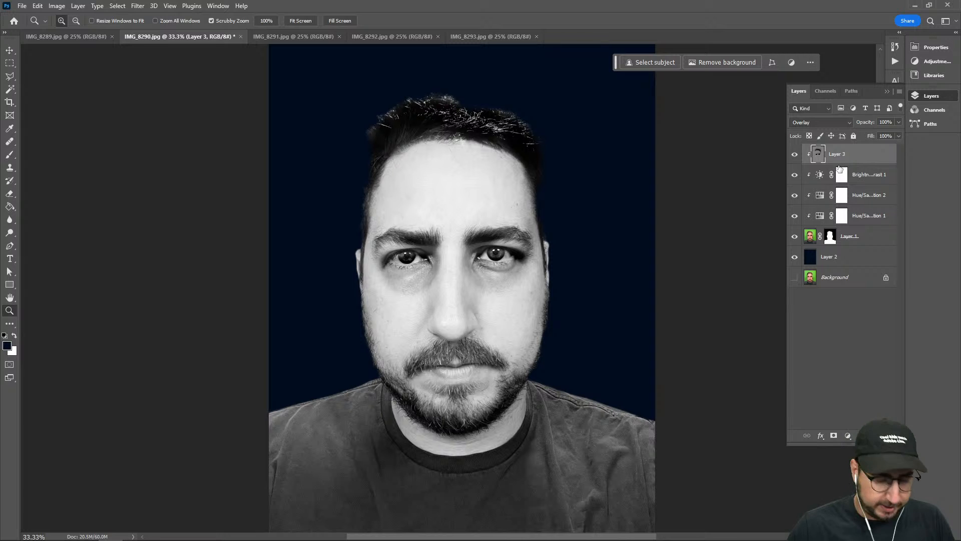
key("ctrl+z")
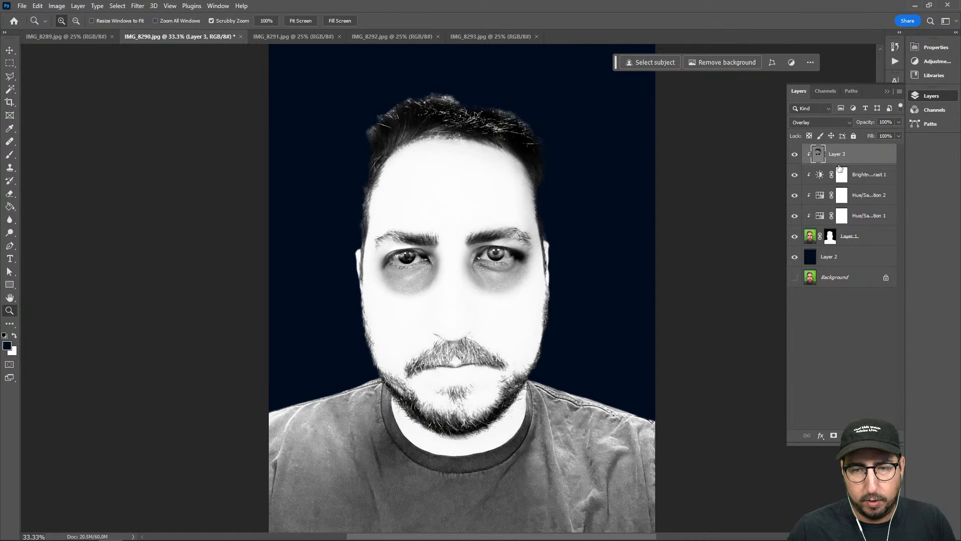
key("ctrl+shift+z")
Add a new layer above Layer 3 and fill it with the dark navy foreground color
key("ctrl+shift+n")
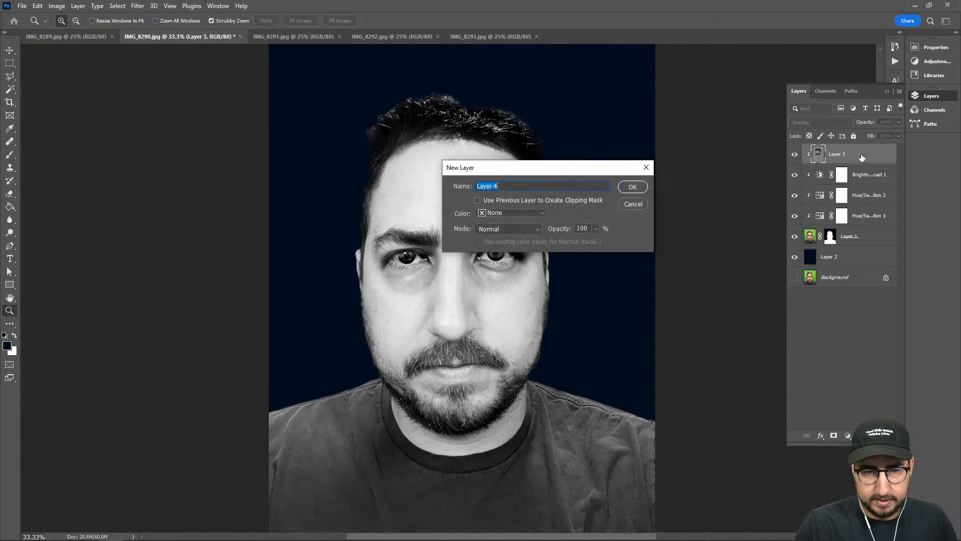
key("Return")
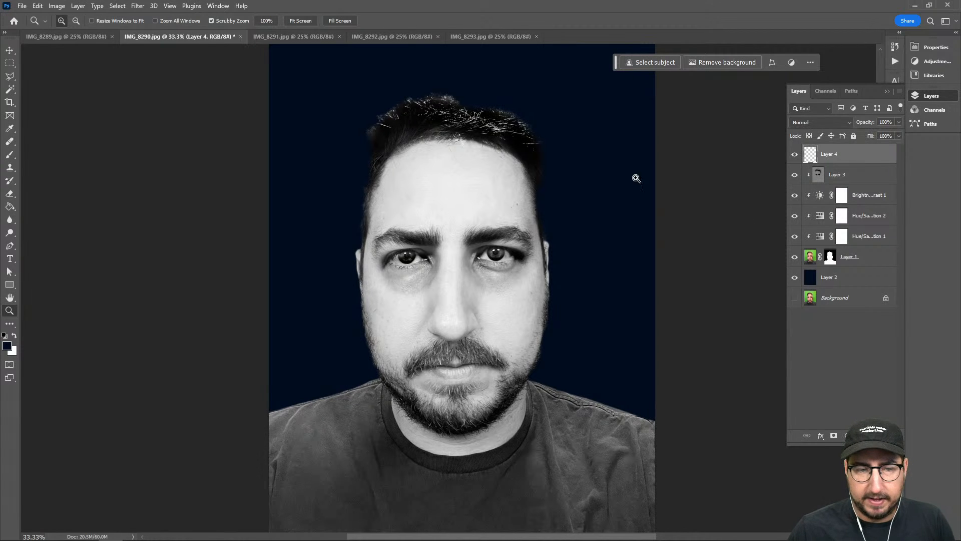
key("g")
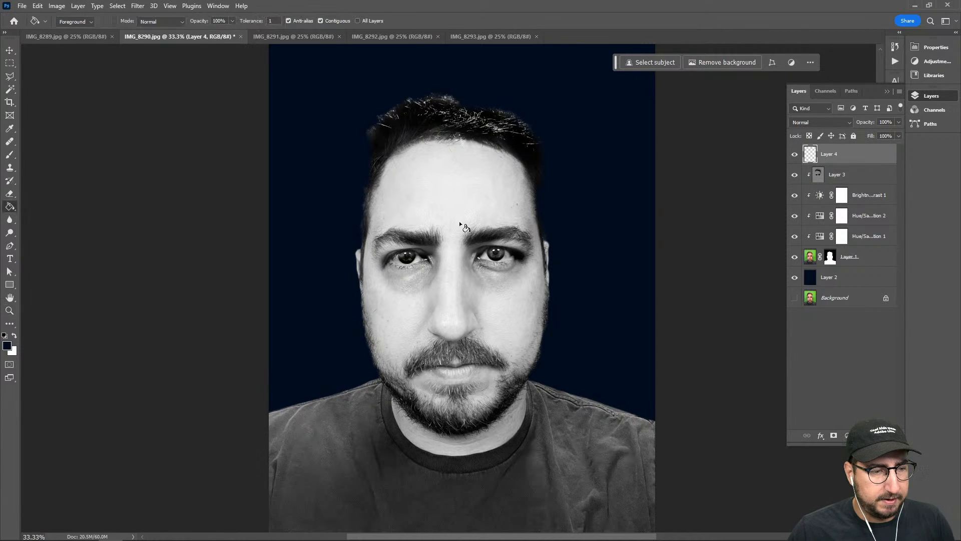
left_click(398, 232)
Generate a skull with Generative Fill in a rectangular selection covering most of the canvas, using the prompt "skull"
key("m")
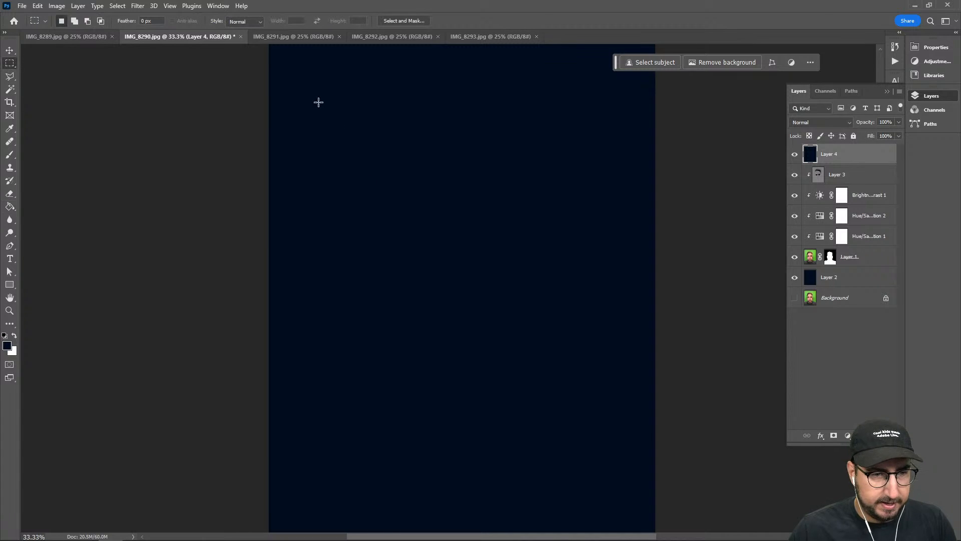
left_click_drag(294, 78, 632, 484)
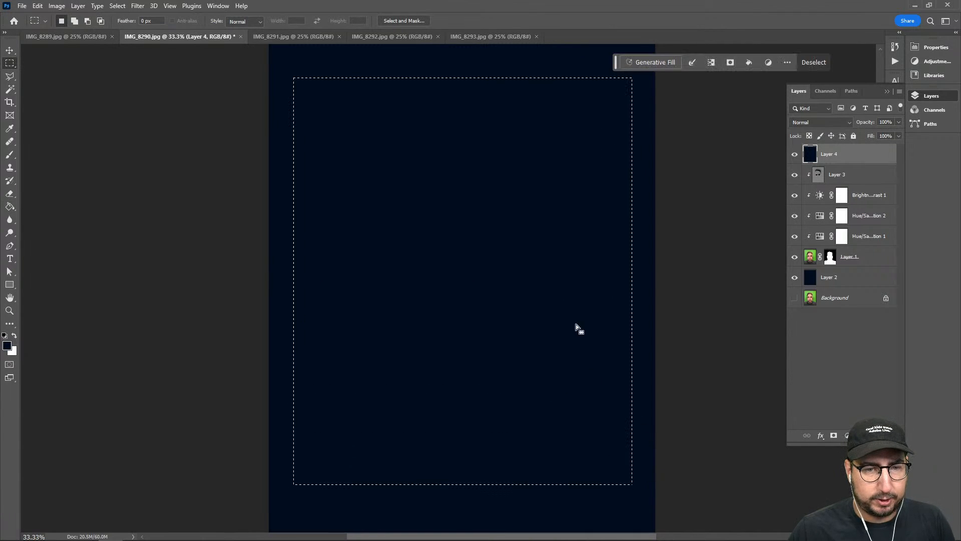
left_click(646, 62)
type("skull")
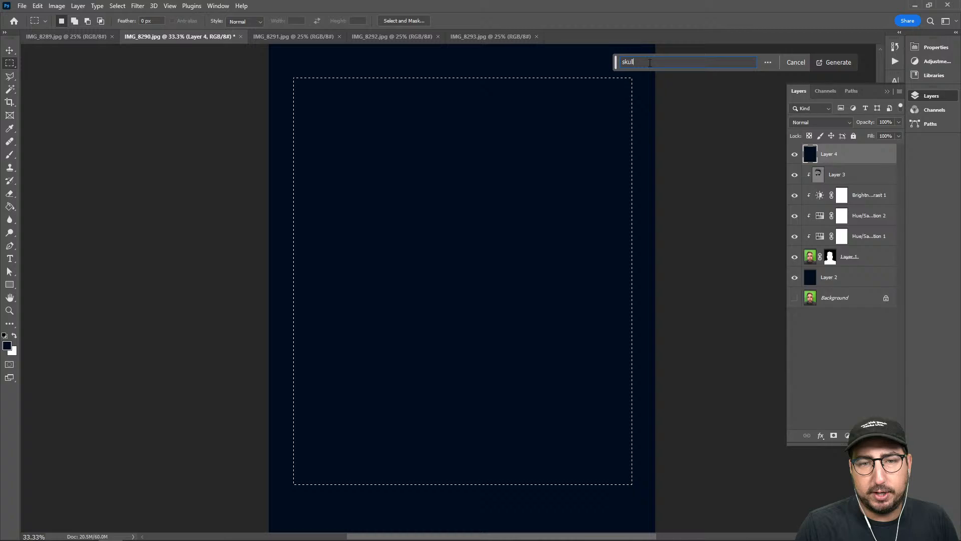
key("Return")
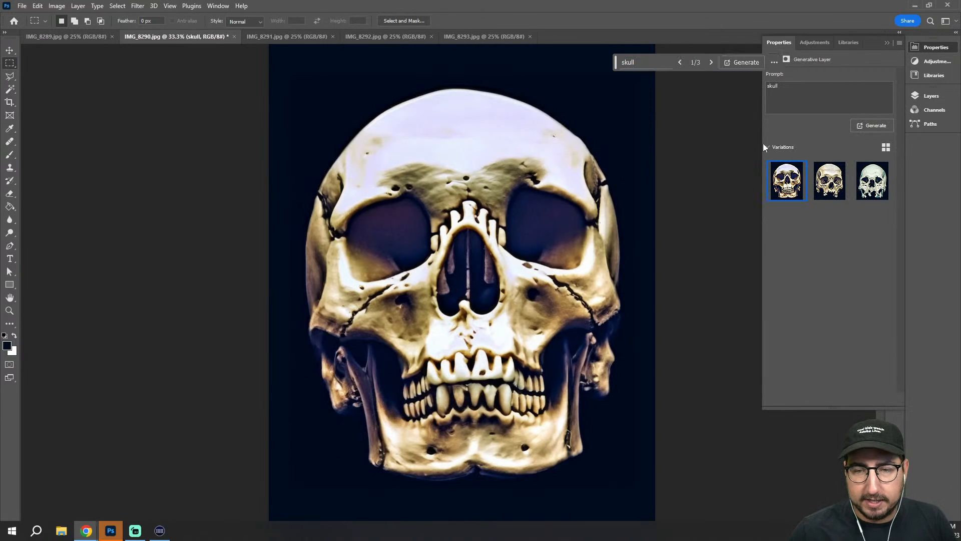
Preview the generated skull variations and choose the third one
left_click(868, 183)
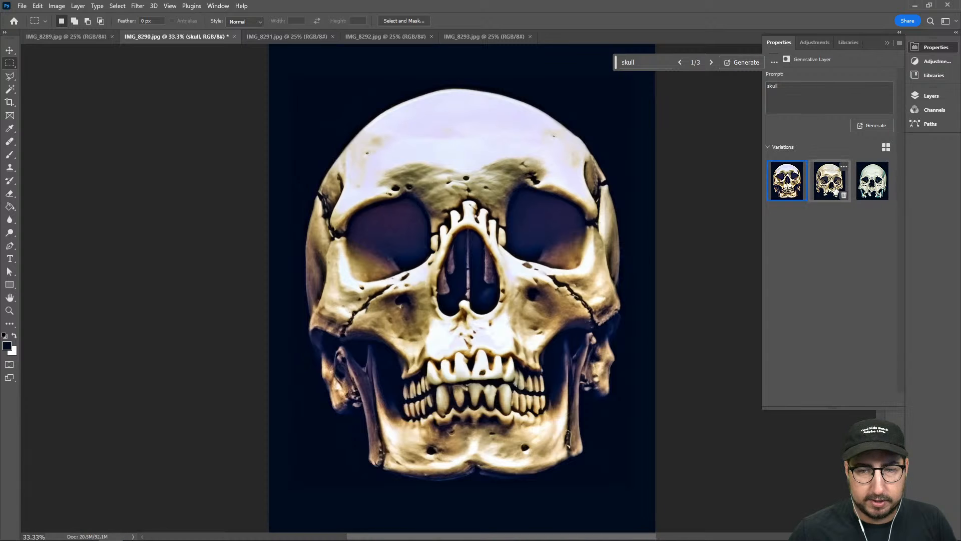
left_click(818, 174)
left_click(862, 181)
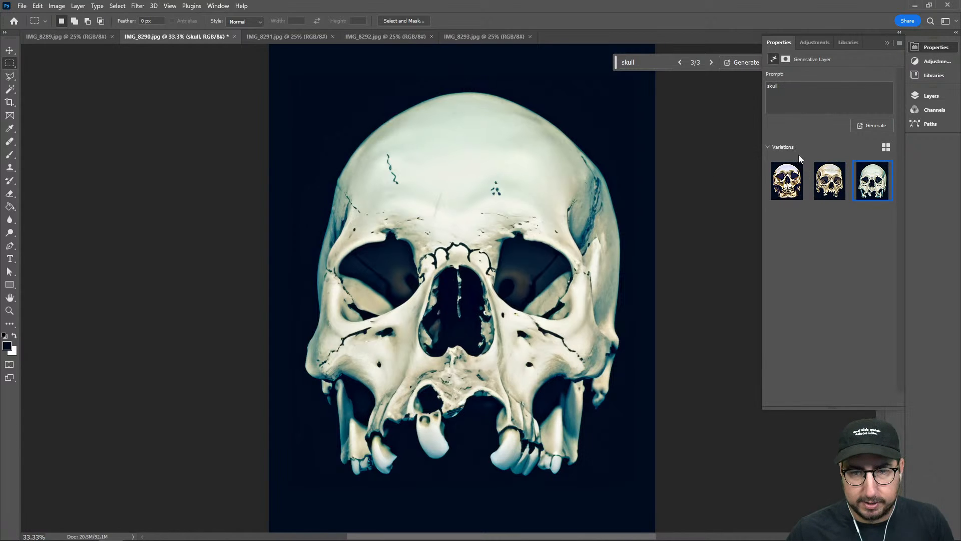
Delete the generated skull layer and the navy-filled Layer 4 beneath it
left_click(931, 97)
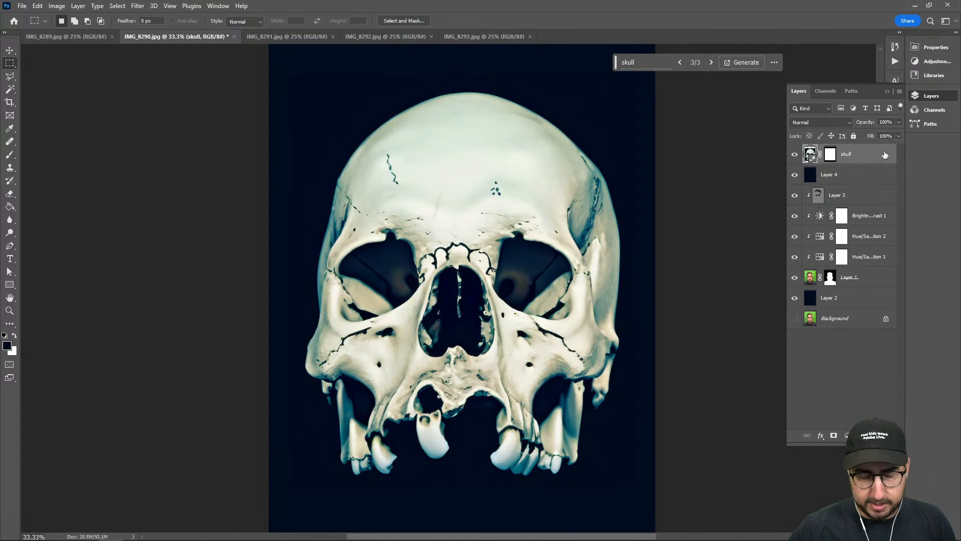
key("Delete")
key("Delete")
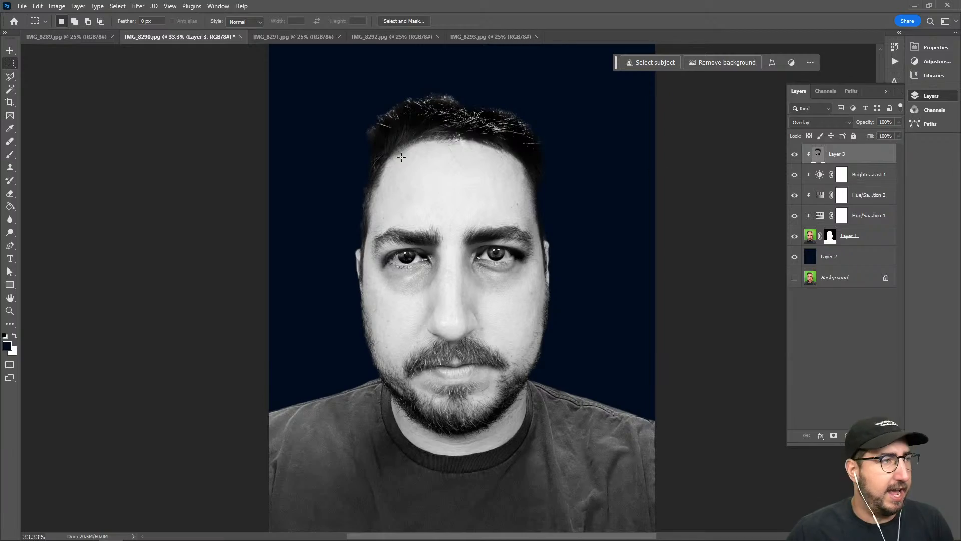
Switch to Adobe Stock in the browser and search for "skull"
key("alt+Tab")
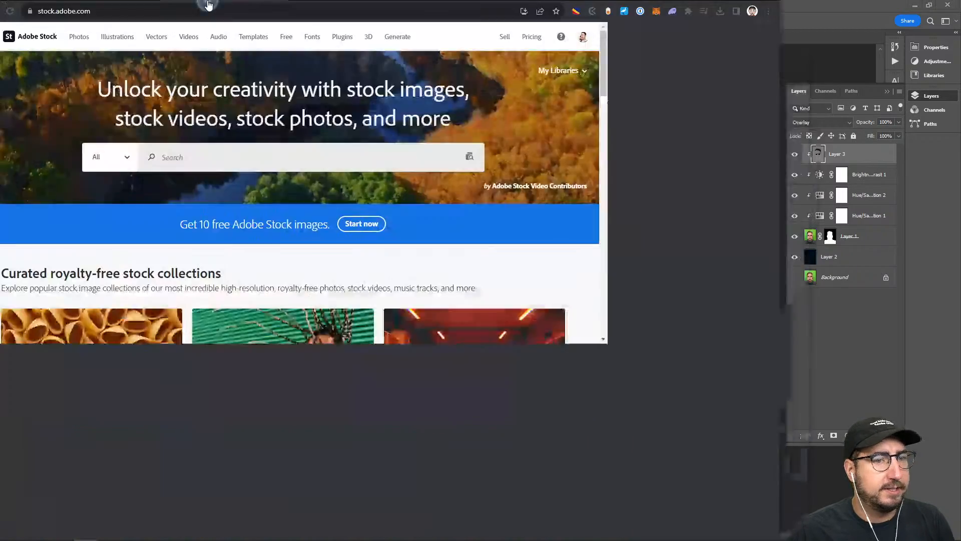
left_click(370, 176)
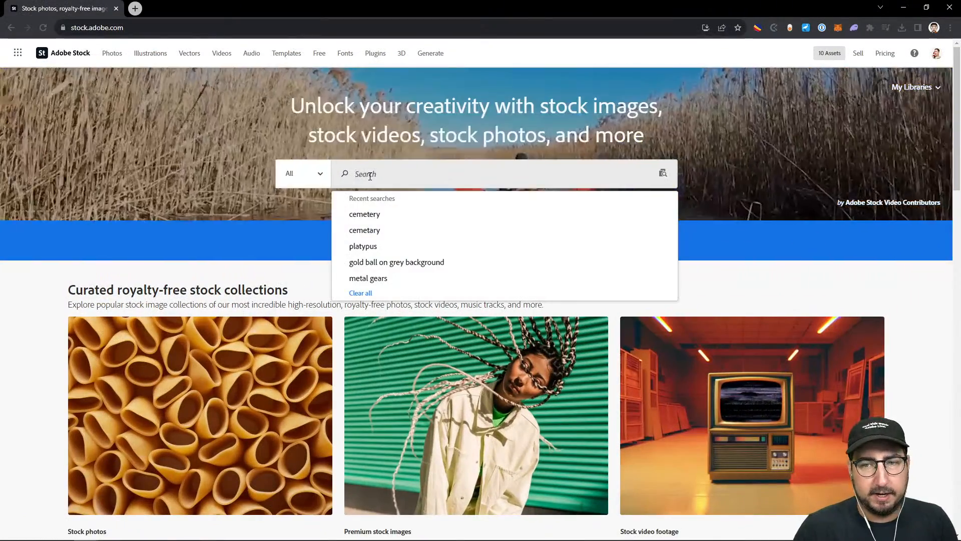
type("skul")
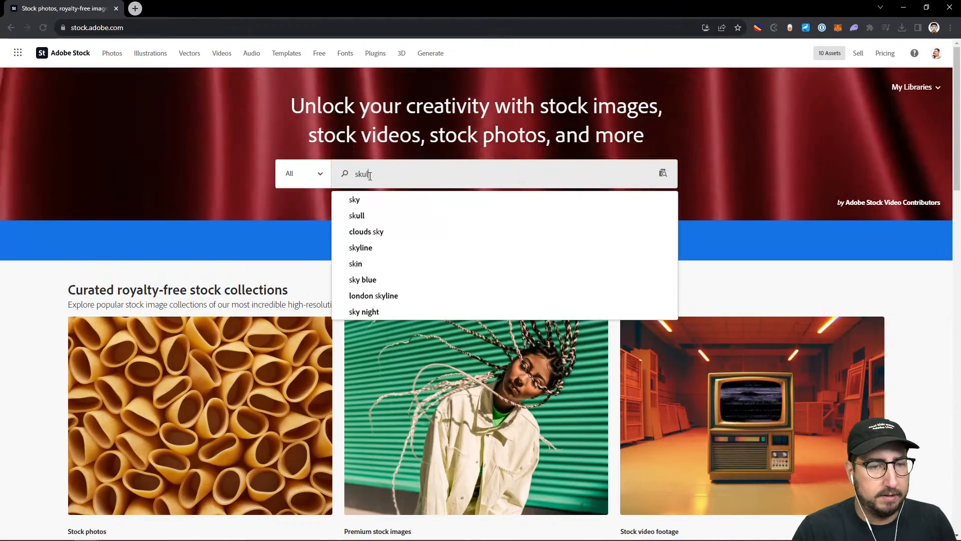
type("l")
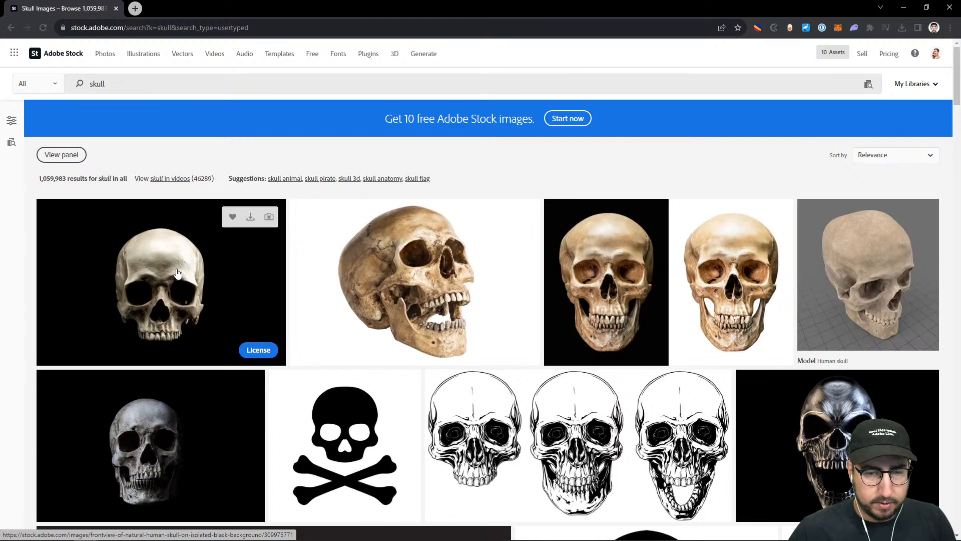
Browse the skull results and license the front-view human skull isolated on a black background
scroll(177, 273, "down", 2)
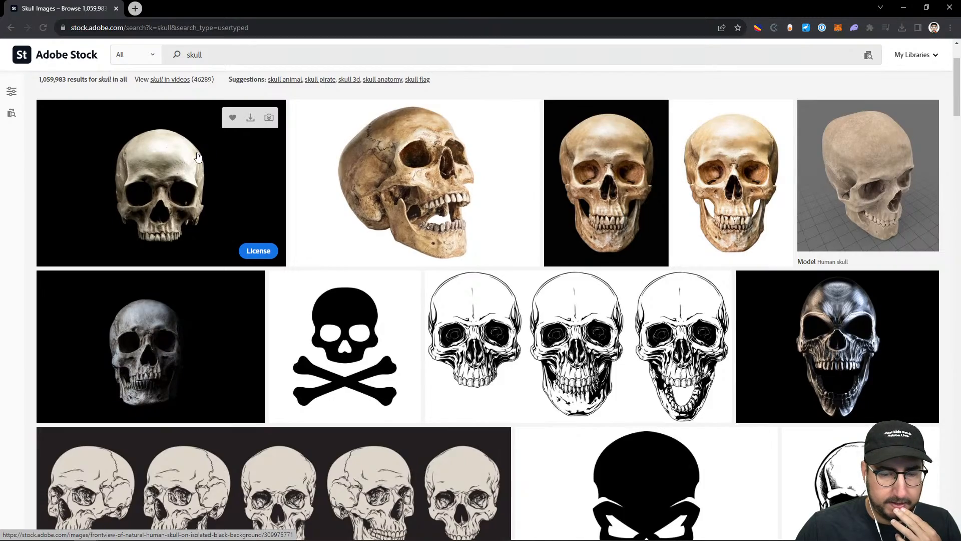
scroll(198, 157, "down", 8)
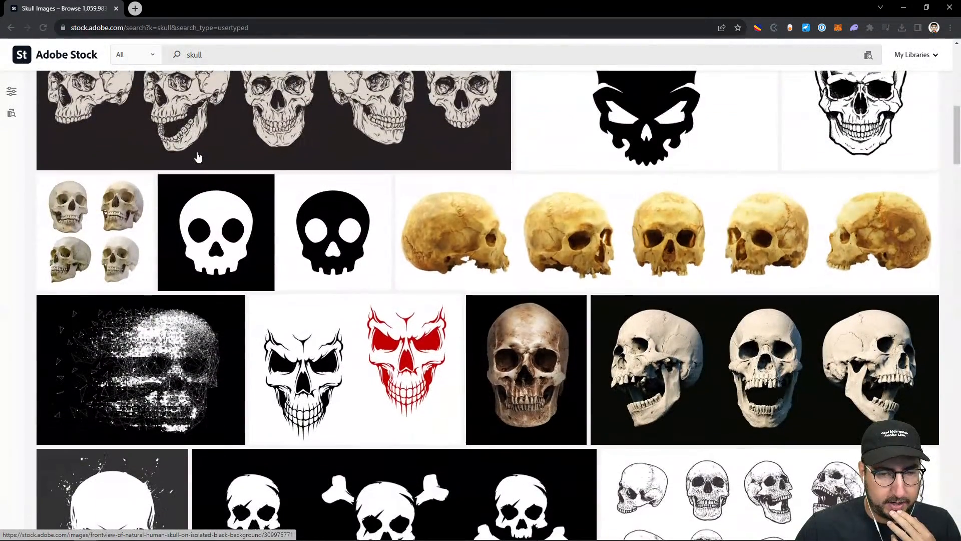
scroll(198, 157, "down", 1)
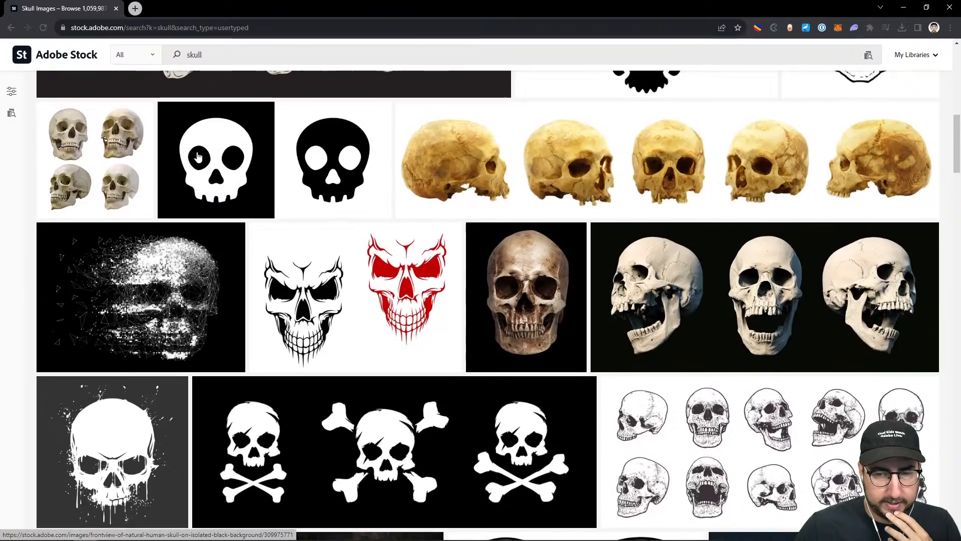
scroll(198, 156, "down", 5)
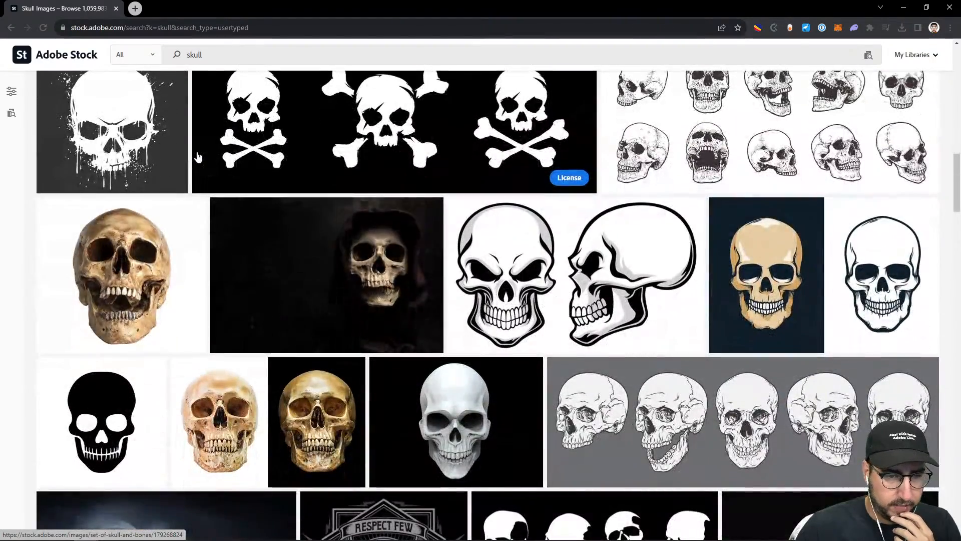
scroll(198, 157, "down", 3)
scroll(198, 157, "down", 2)
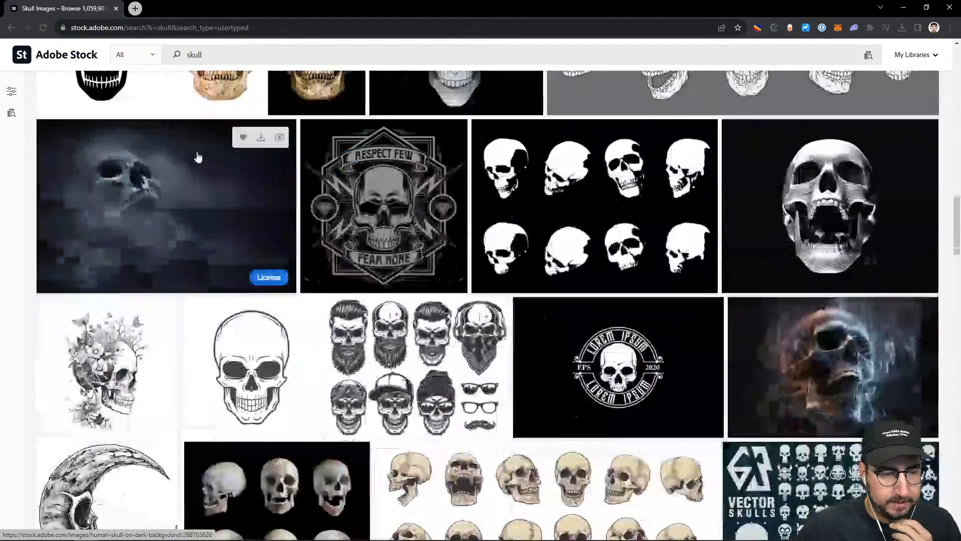
scroll(198, 157, "down", 5)
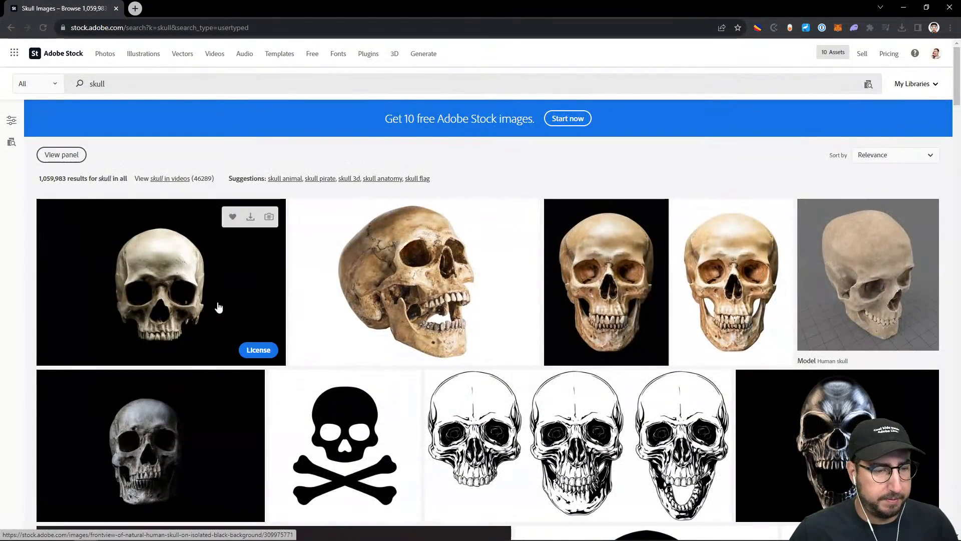
left_click(258, 349)
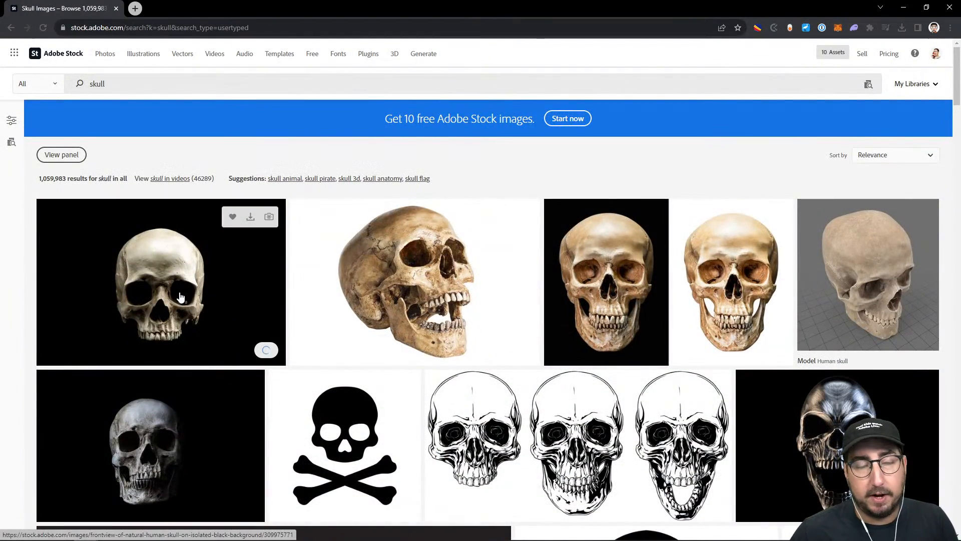
Back in Photoshop, place the licensed skull image from the Downloads folder onto the portrait and enlarge it to about 192%
mouse_move(450, 536)
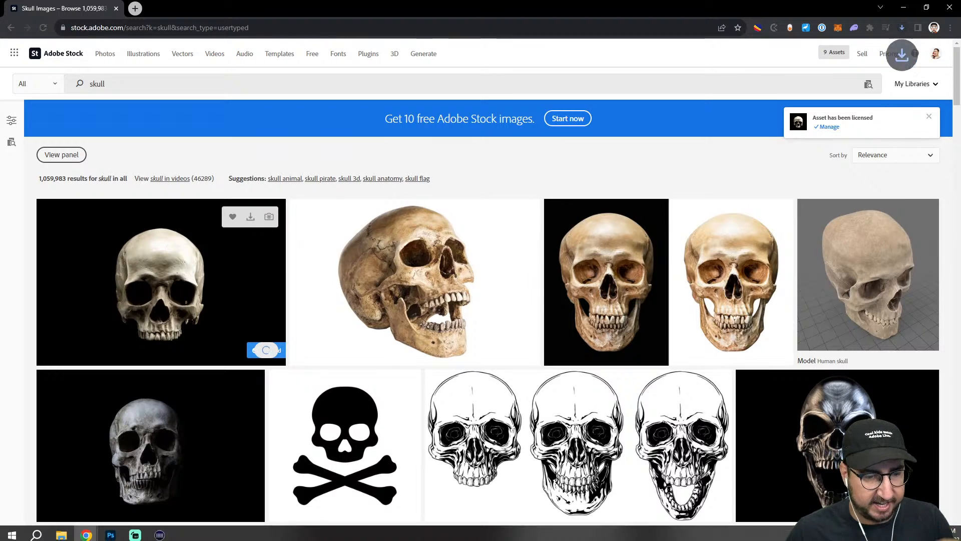
left_click(111, 530)
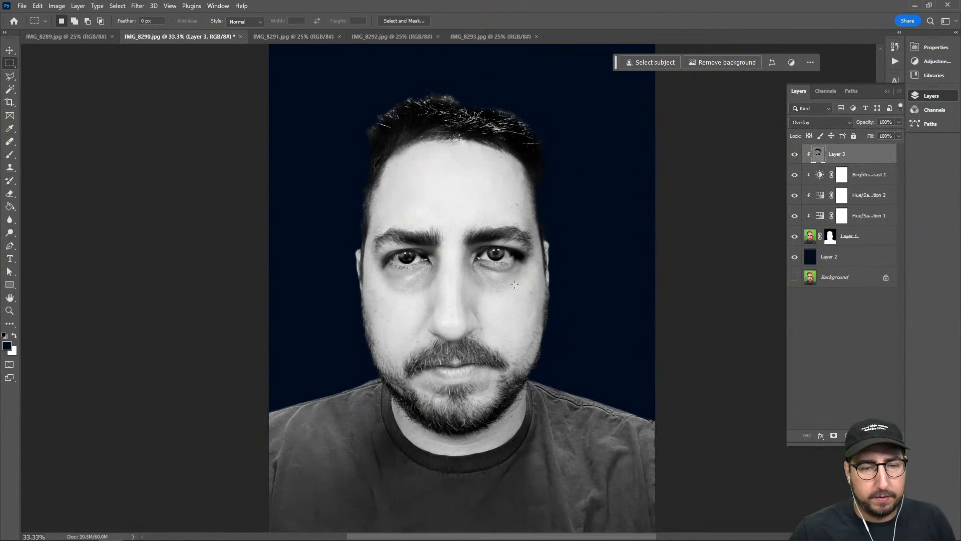
left_click(61, 530)
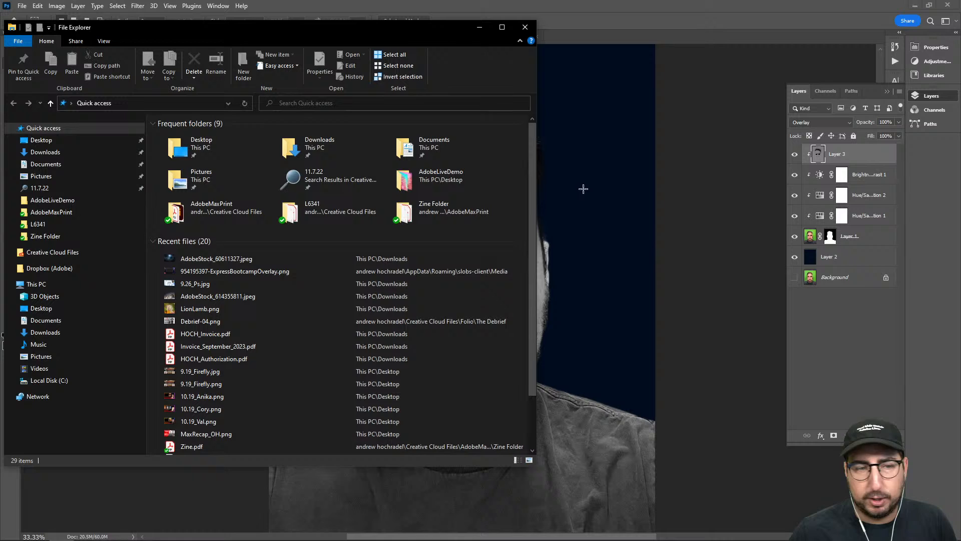
left_click(57, 152)
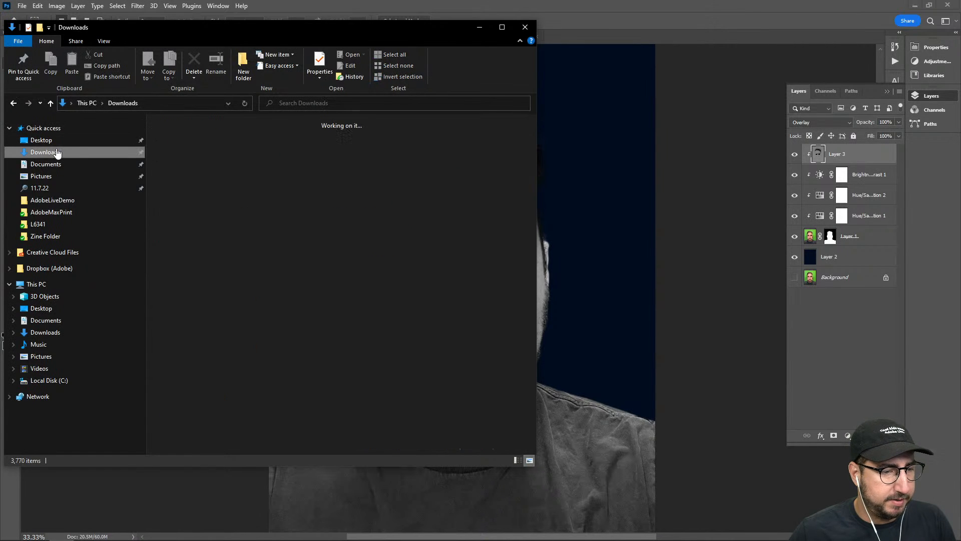
left_click_drag(225, 163, 595, 236)
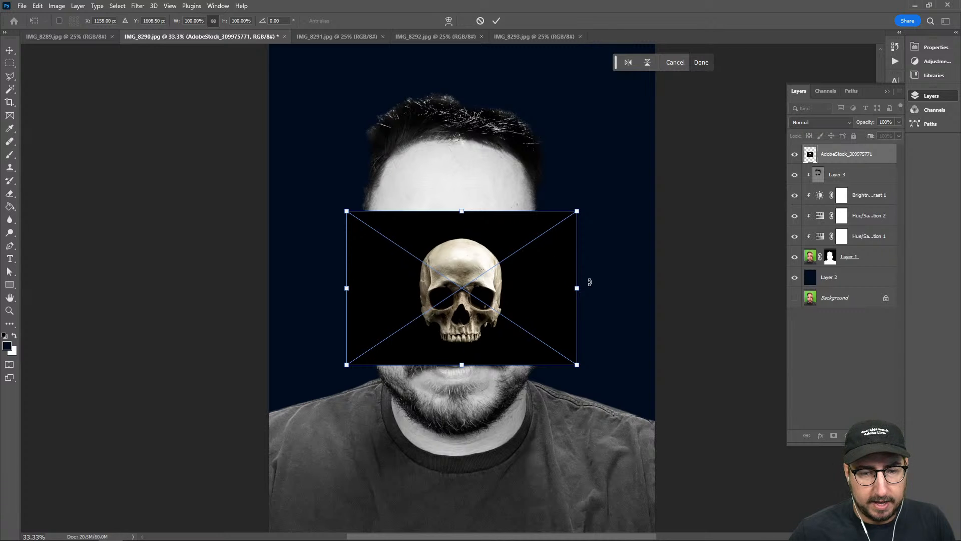
left_click_drag(576, 288, 682, 268)
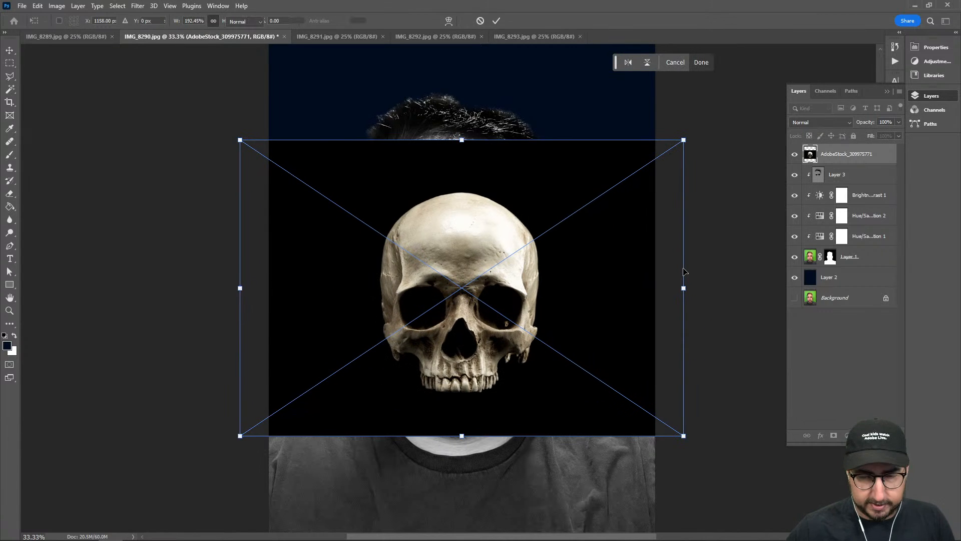
key("Return")
Set the skull layer's blend mode to Luminosity and remove its black background
left_click(814, 121)
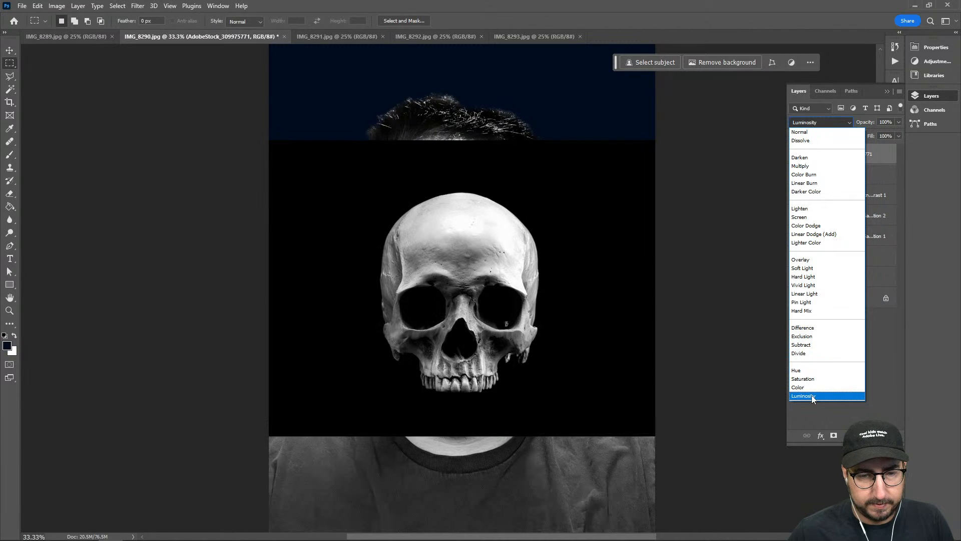
left_click(812, 395)
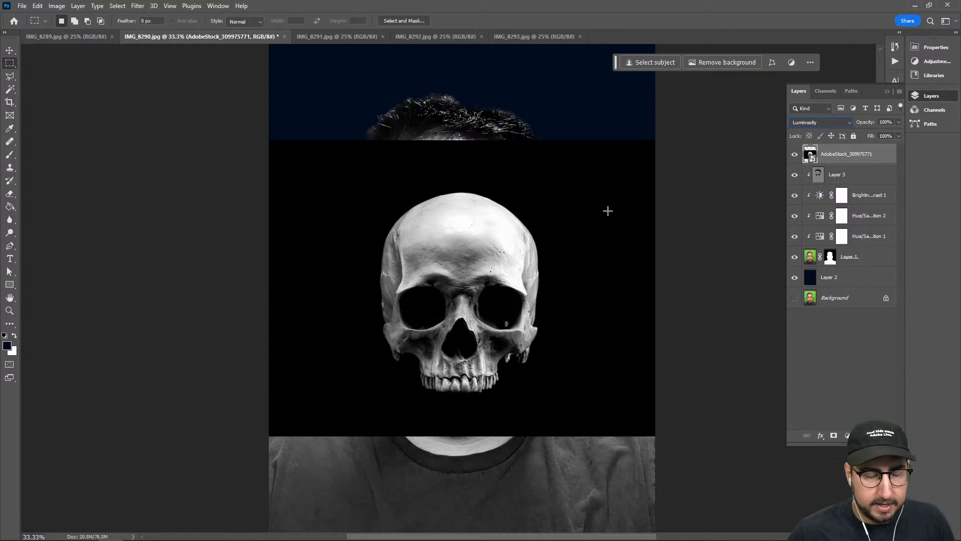
left_click(727, 62)
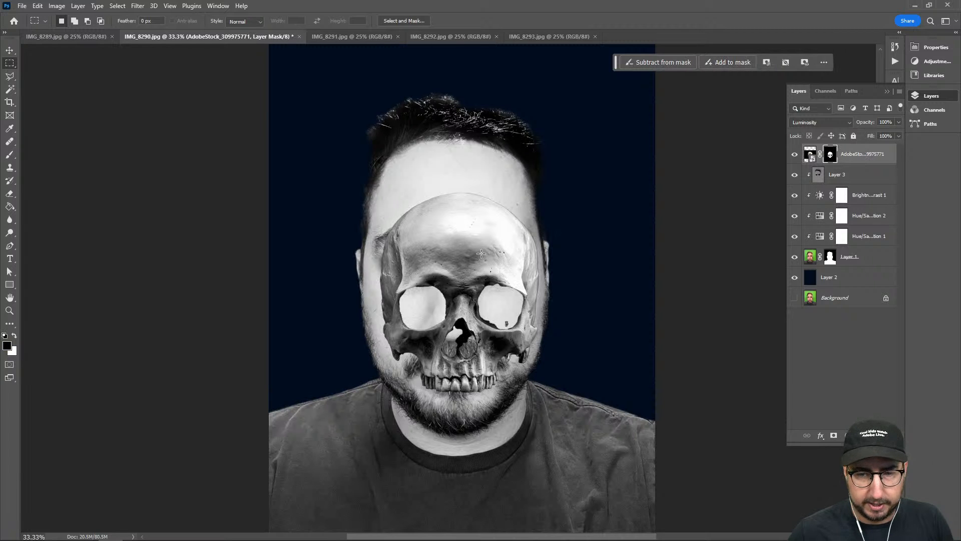
Move the skull over the man's face and scale it to about 126%, lining up its eye sockets with his eyes
key("v")
left_click_drag(468, 221, 450, 168)
key("ctrl+t")
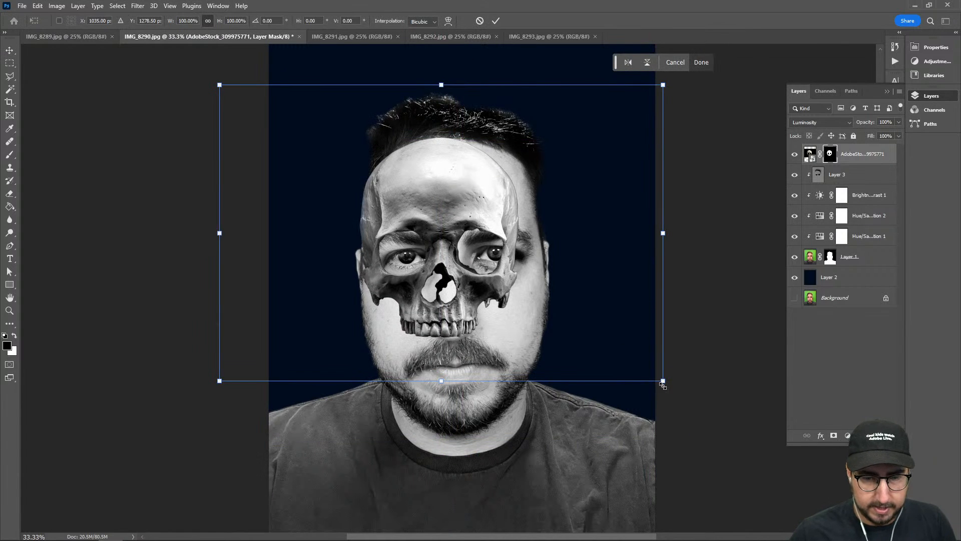
left_click_drag(661, 380, 781, 467)
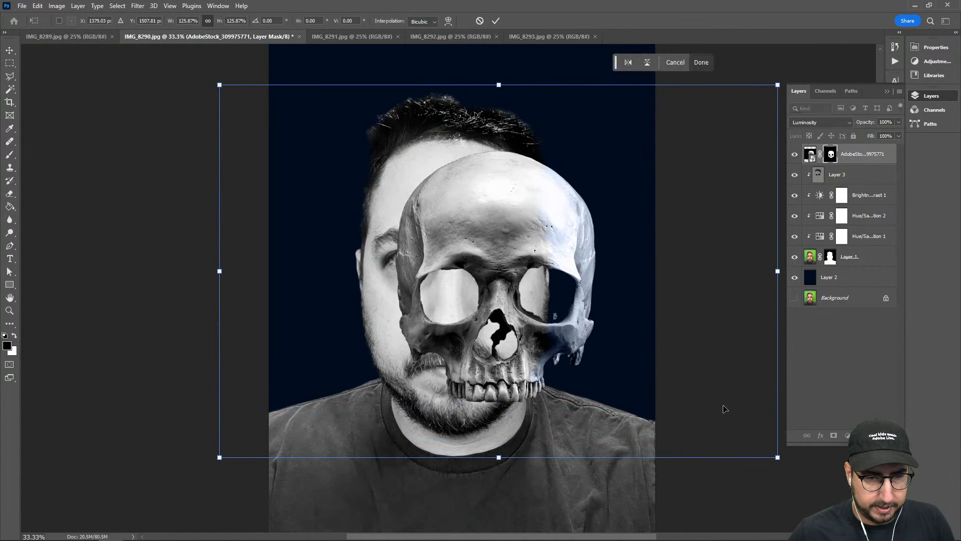
left_click_drag(723, 404, 679, 390)
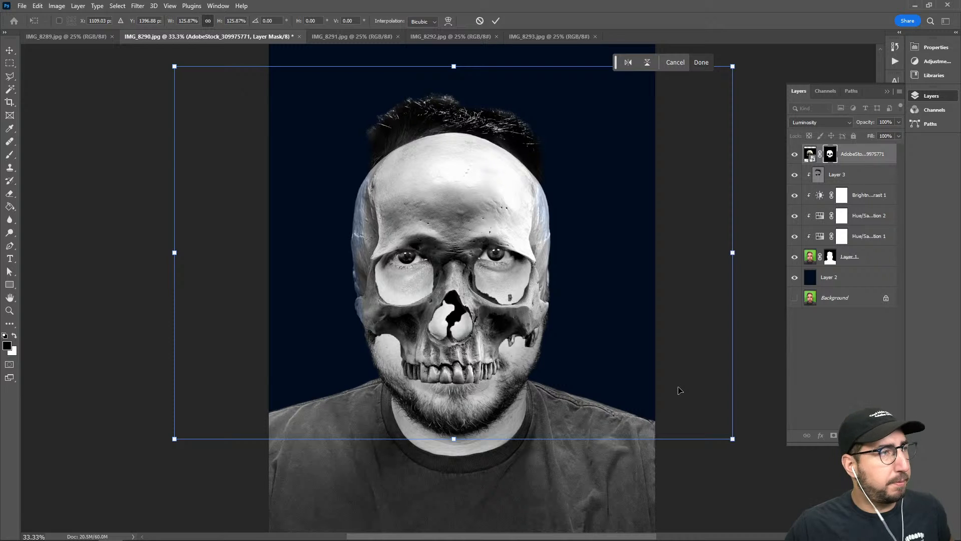
key("Return")
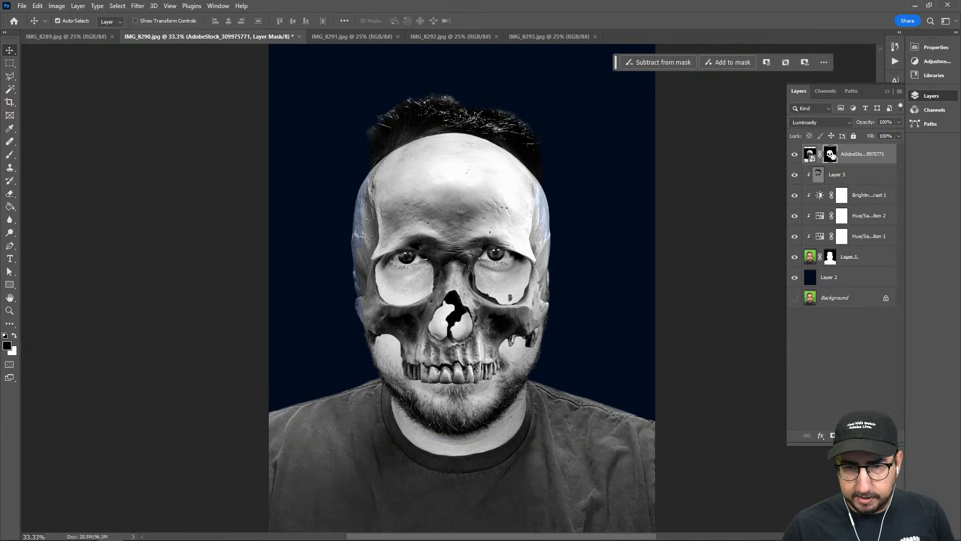
Rasterize the AdobeStock skull layer, keeping its layer mask
right_click(831, 155)
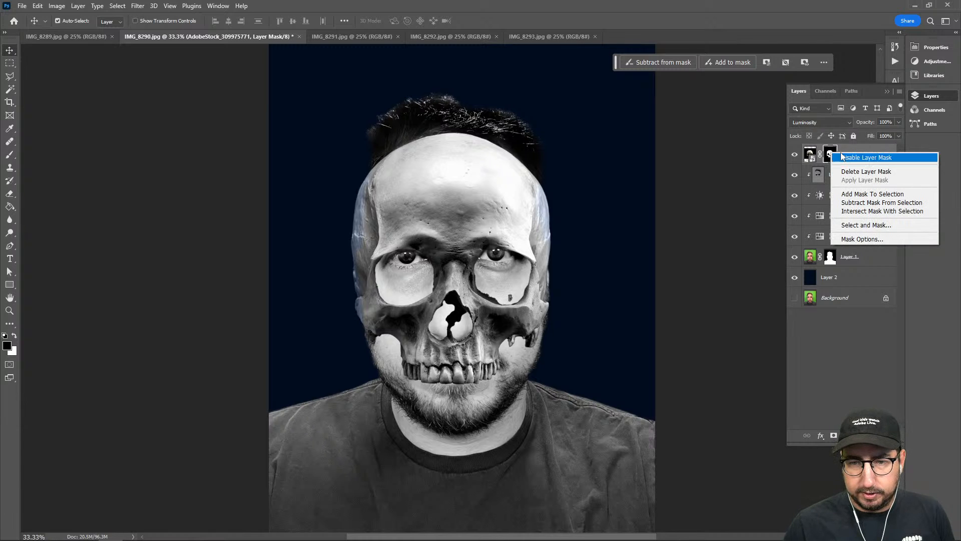
key("Escape")
right_click(881, 196)
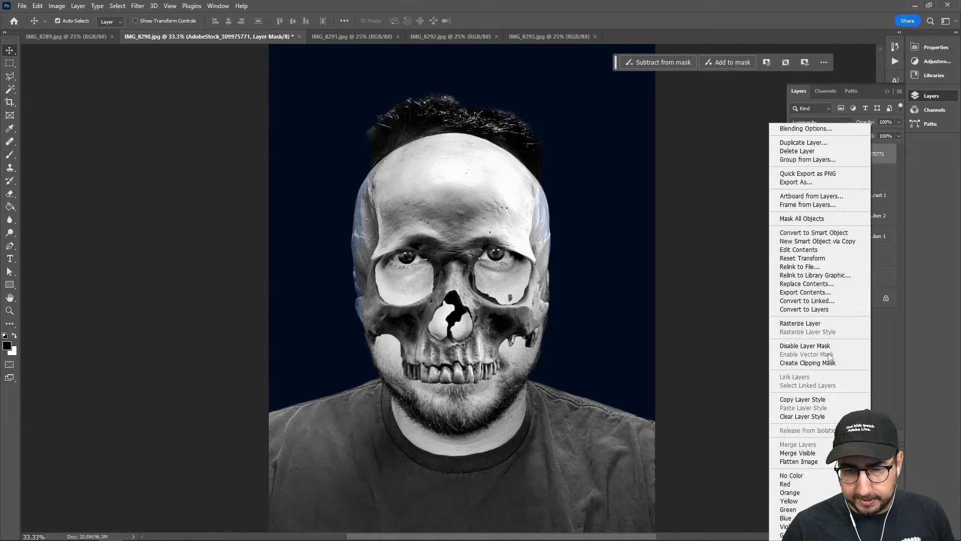
left_click(801, 323)
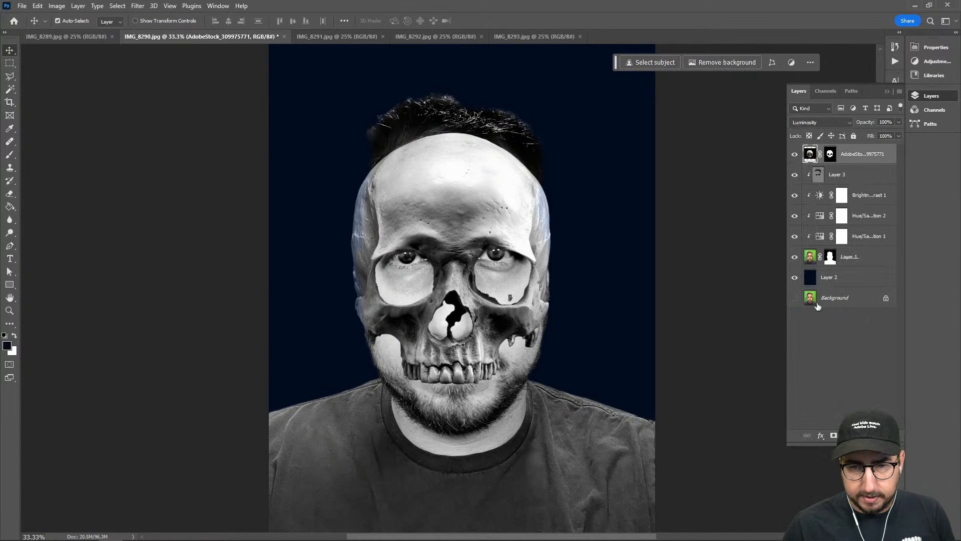
Preview other blend modes such as Darken on the skull layer and return it to Luminosity
left_click(819, 124)
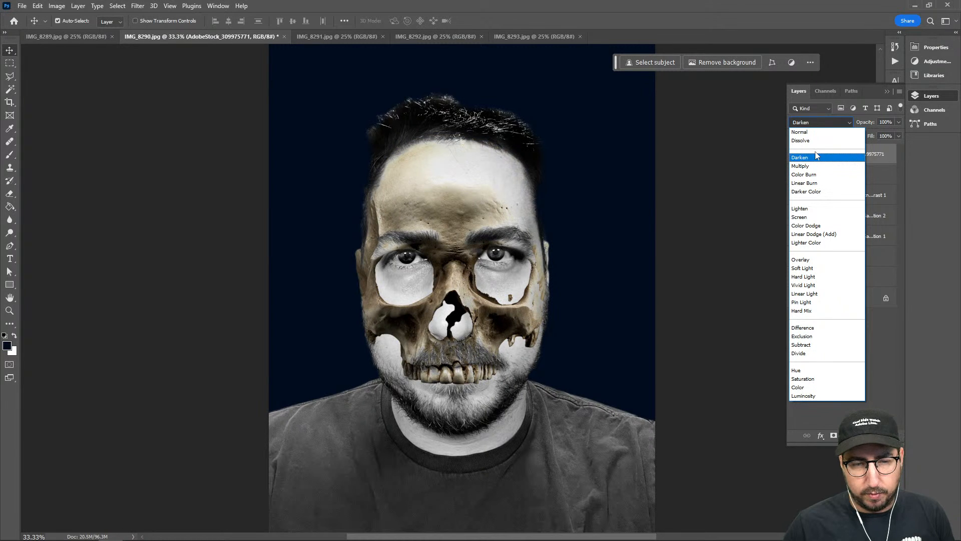
left_click(801, 396)
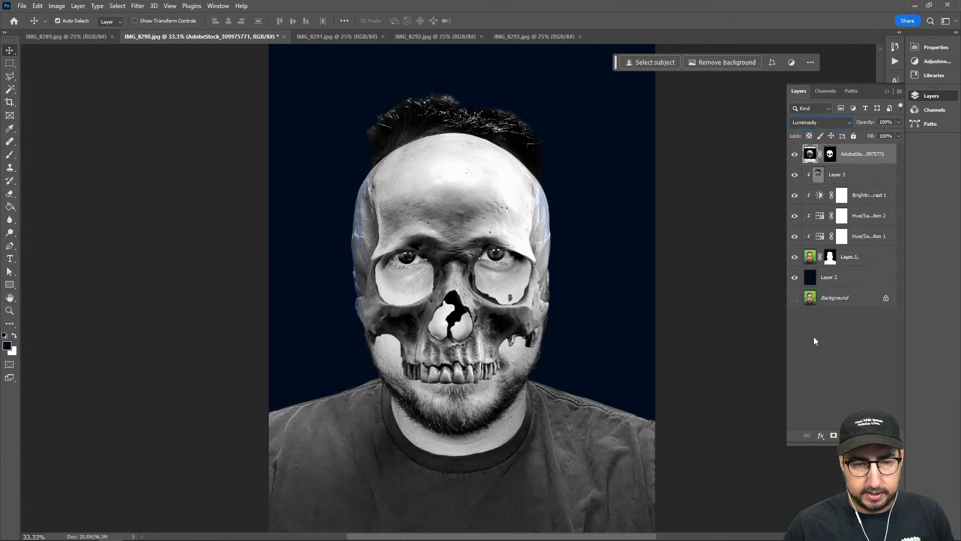
key("z")
left_click(525, 233)
left_click(516, 250)
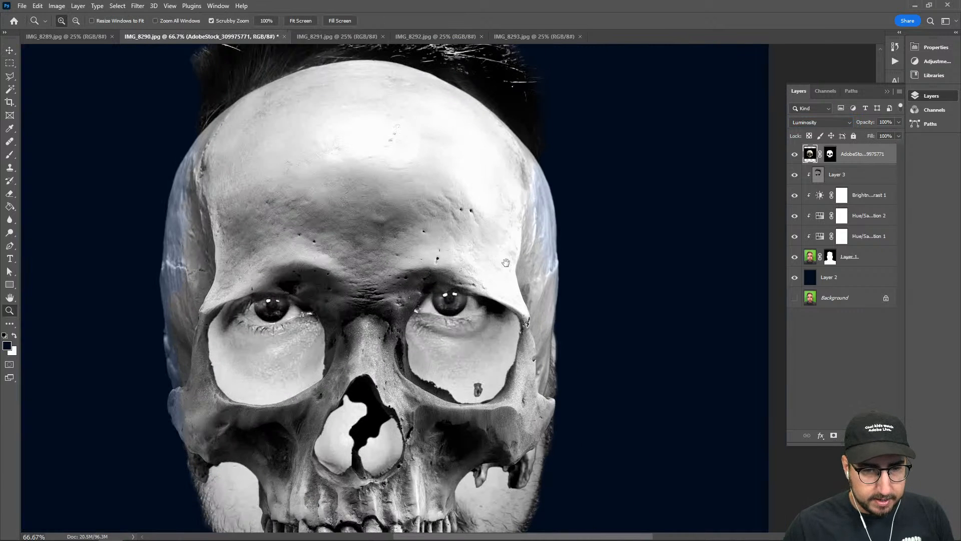
left_click_drag(506, 263, 491, 281)
Try the skull layer beneath the portrait layer and test Luminosity blending on the portrait, then restore the original order and mode
left_click_drag(863, 152, 857, 267)
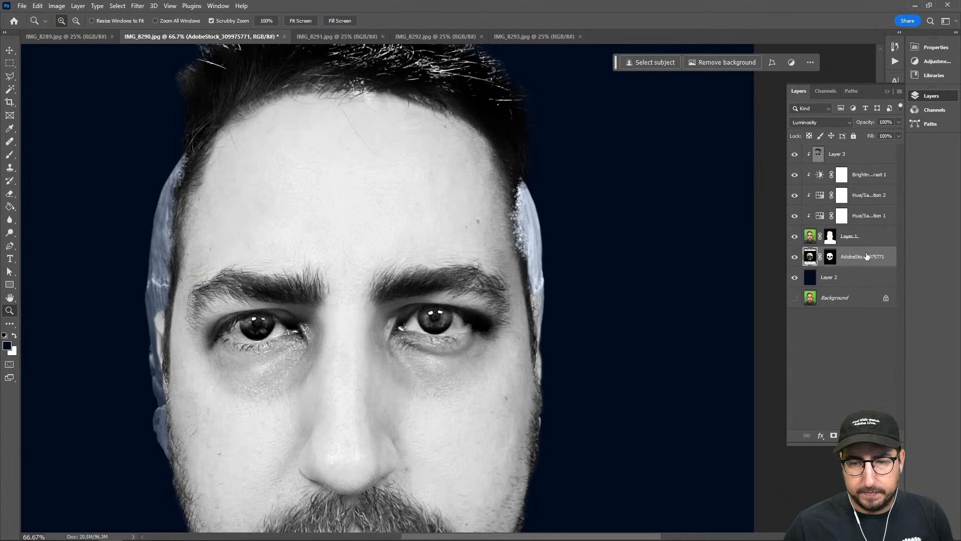
left_click(866, 235)
left_click(821, 122)
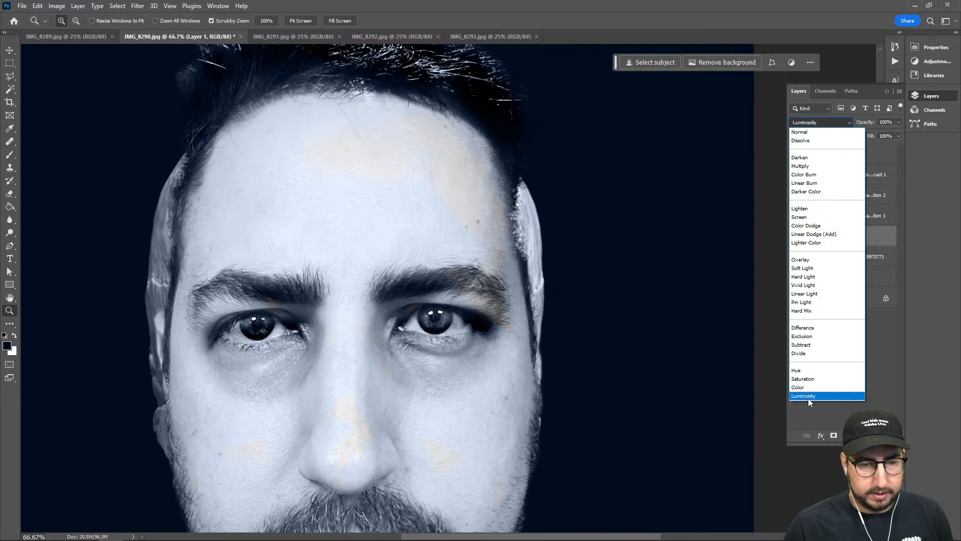
left_click(825, 121)
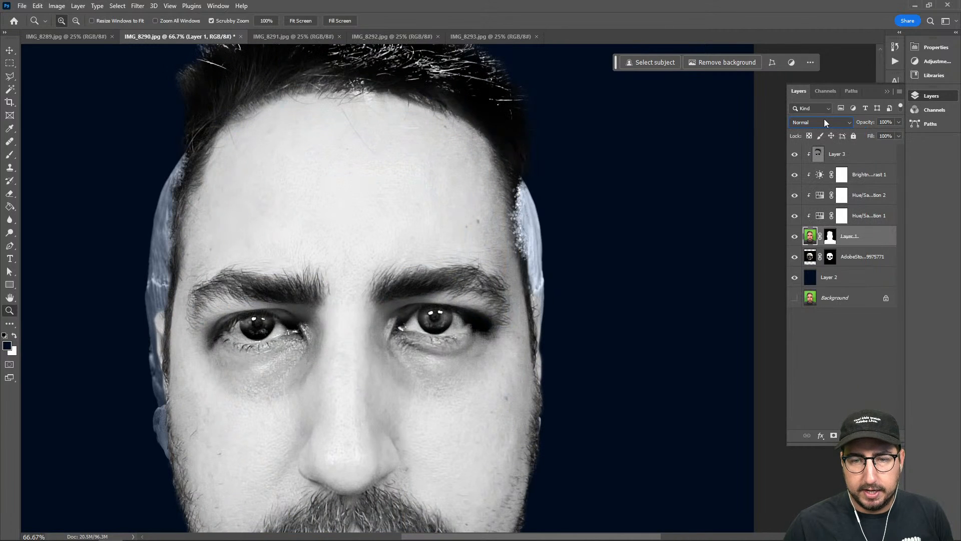
left_click_drag(851, 235, 846, 148)
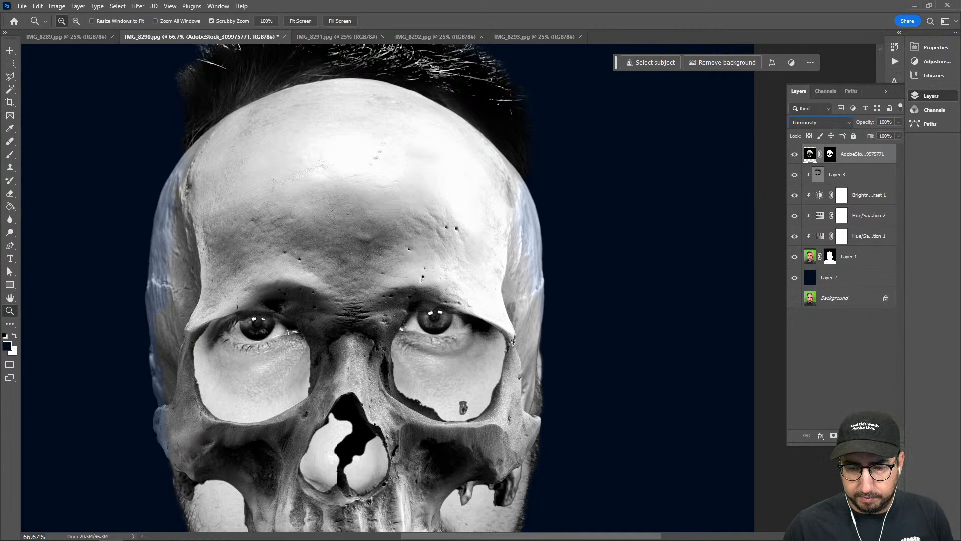
Add a Levels adjustment above the skull layer and clip it to the skull
left_click(847, 435)
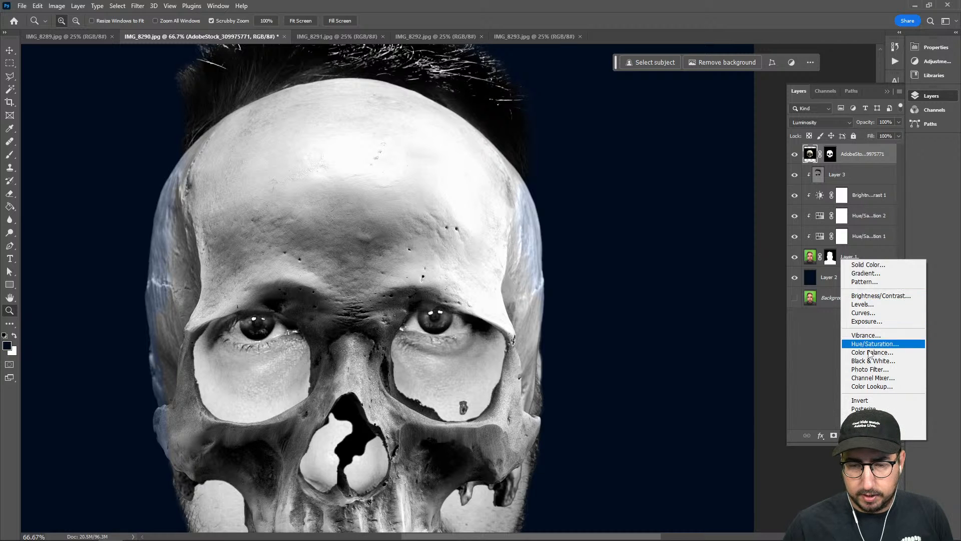
left_click(863, 304)
left_click(909, 96)
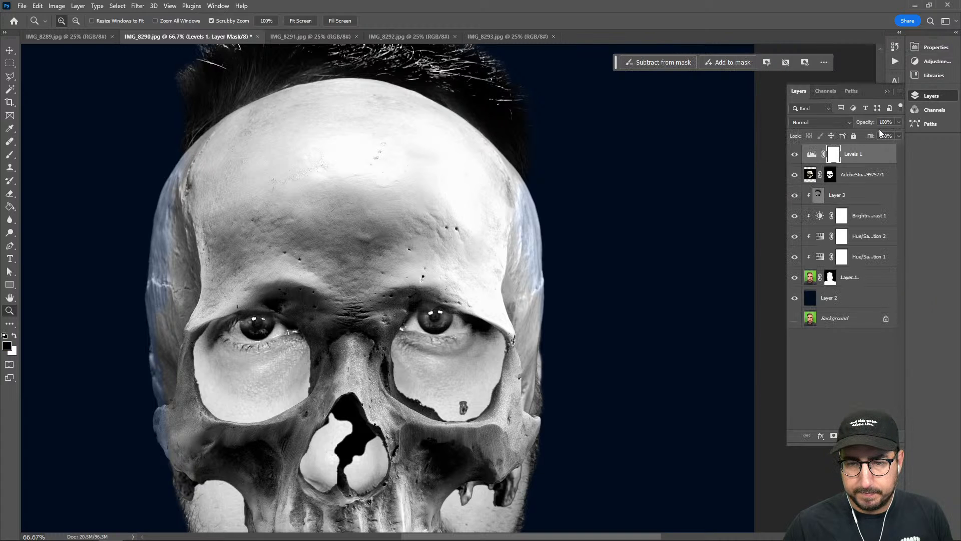
left_click(849, 169, "alt")
left_click(853, 164, "alt")
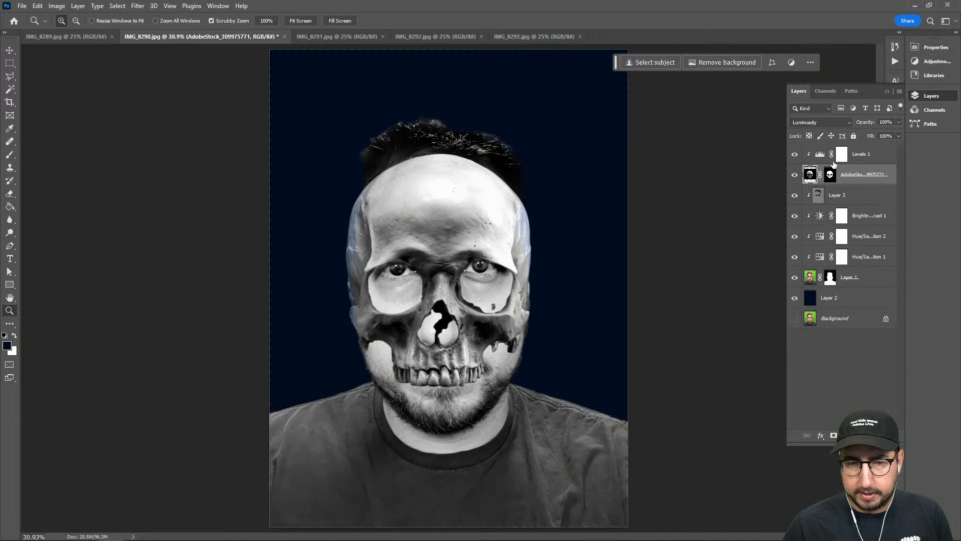
Set the skull's Levels inputs to black 31, midtones 2.12 and white 197
double_click(821, 156)
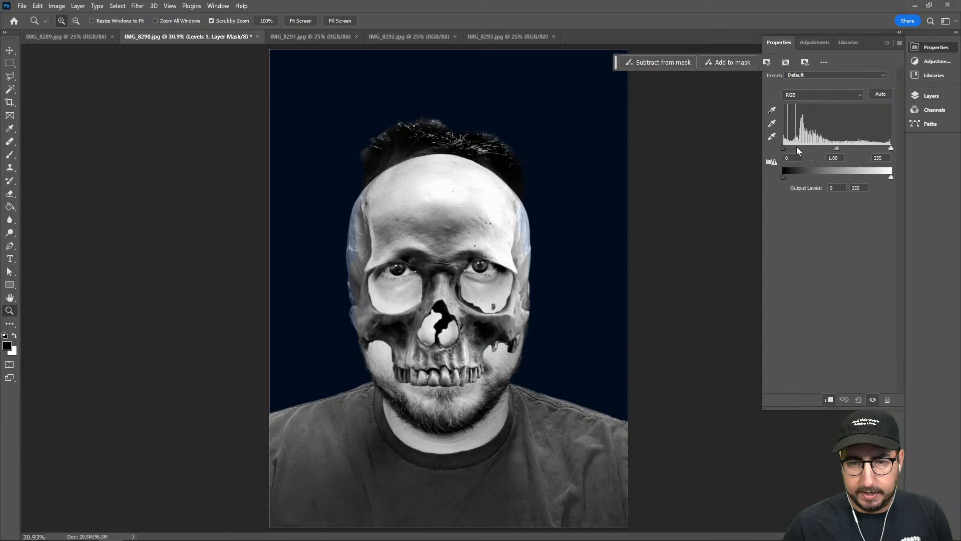
mouse_move(782, 149)
left_mouse_down()
mouse_move(804, 147)
mouse_move(796, 149)
left_mouse_up()
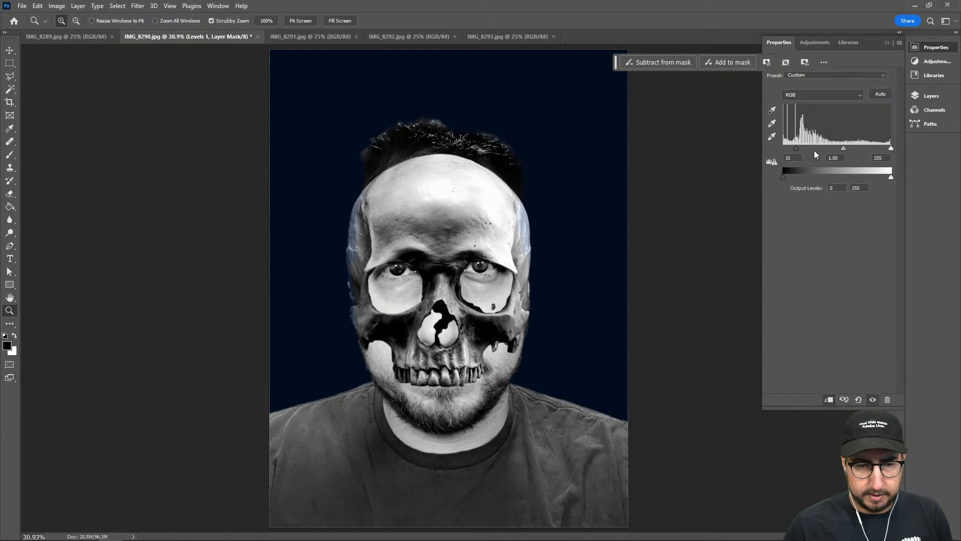
left_click_drag(888, 147, 814, 149)
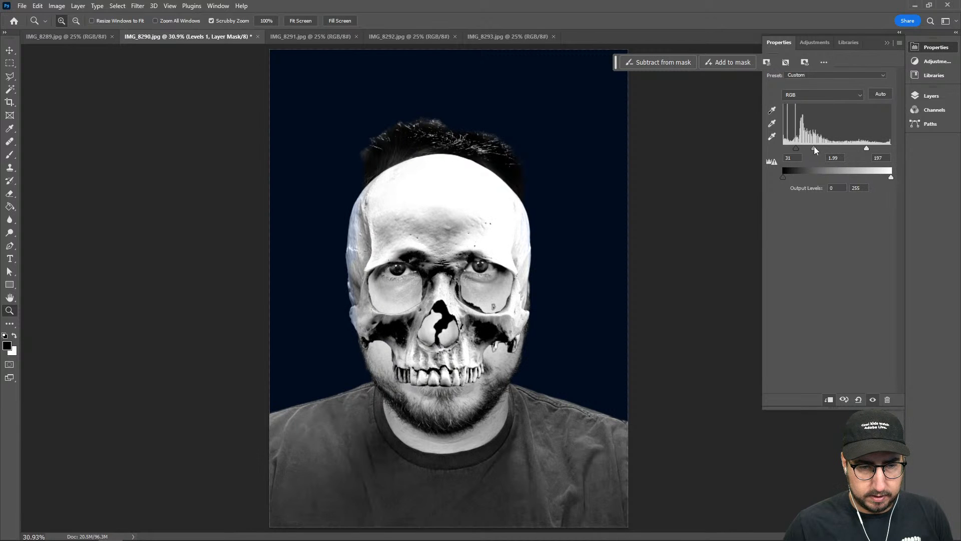
In the skull layer's blending options, split the Blend If black point of the current layer to 98 / 119
left_click(933, 96)
right_click(858, 181)
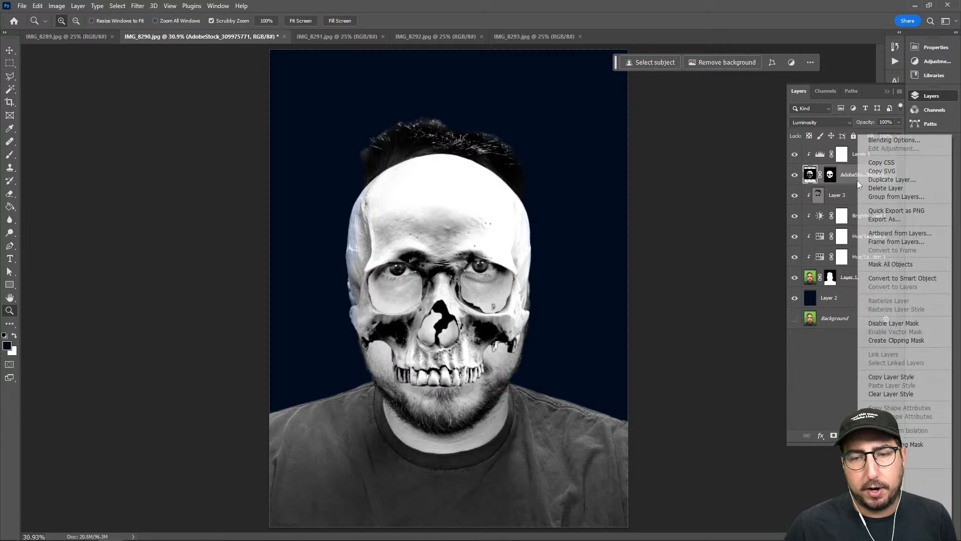
left_click(882, 141)
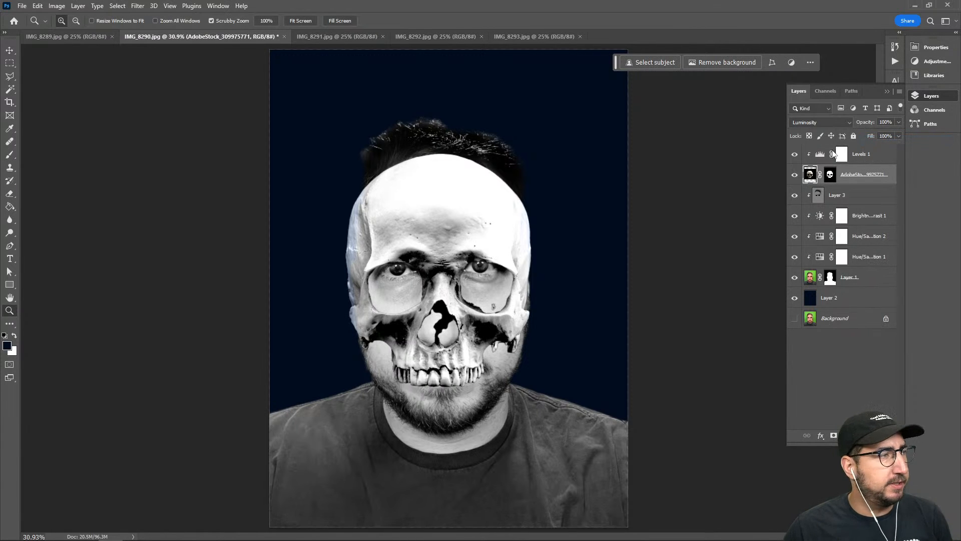
left_click_drag(498, 120, 710, 80)
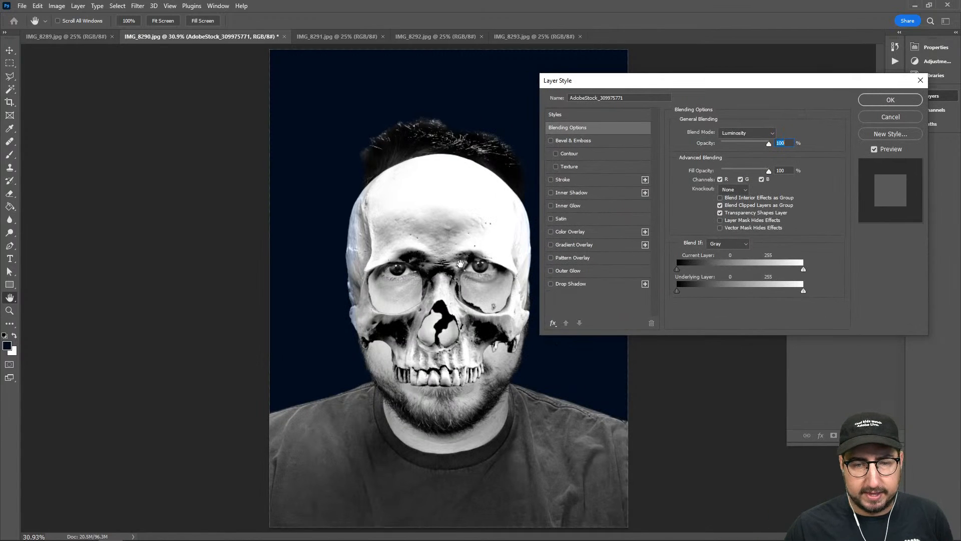
left_click_drag(677, 294, 671, 266)
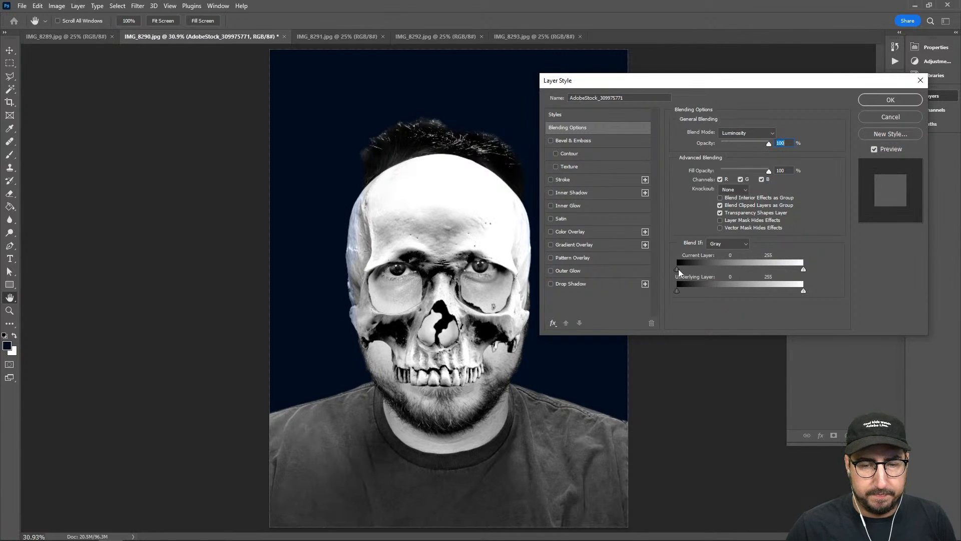
left_click_drag(678, 269, 746, 267)
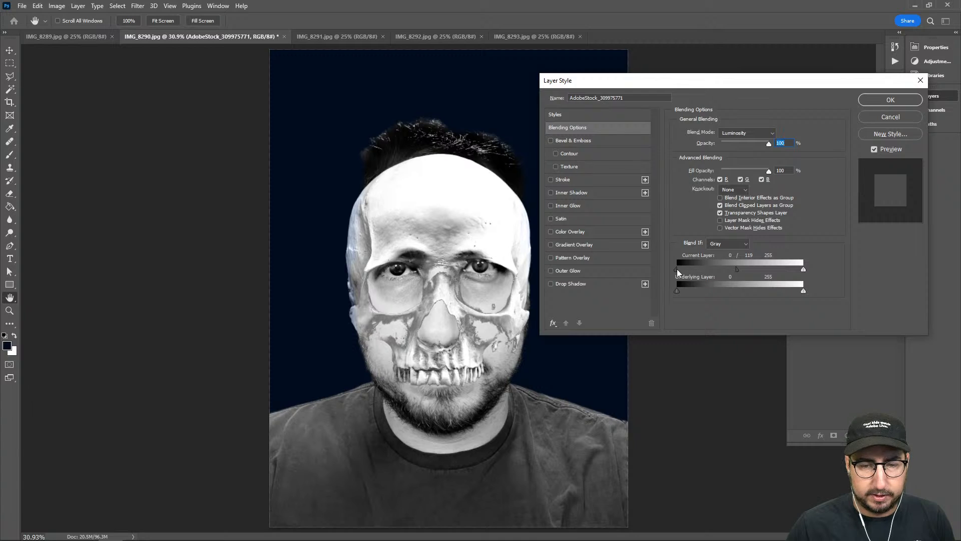
left_click_drag(689, 269, 723, 268)
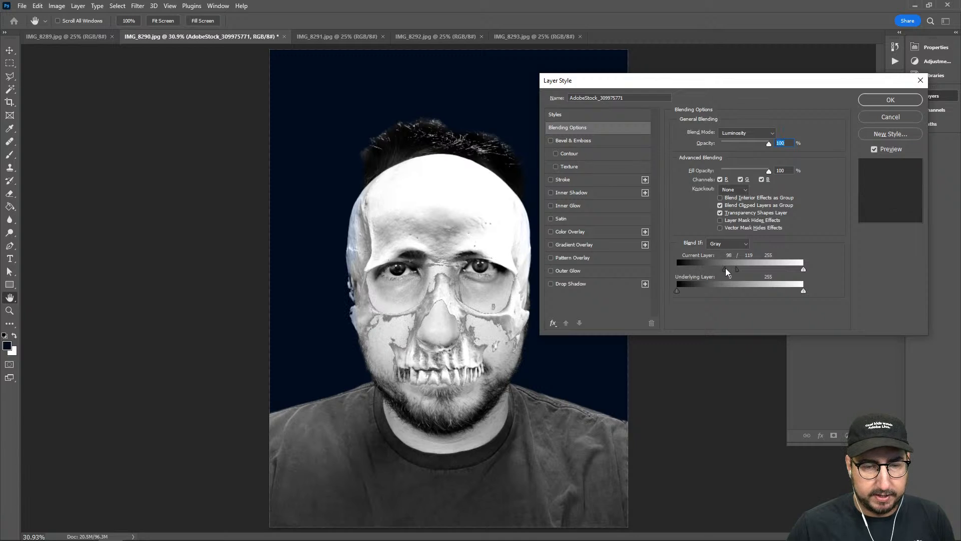
Split the Blend If black point of the underlying layer to 24 / 149 and the current layer's white point to 236 / 255
left_click(678, 289)
left_click_drag(679, 291, 751, 290)
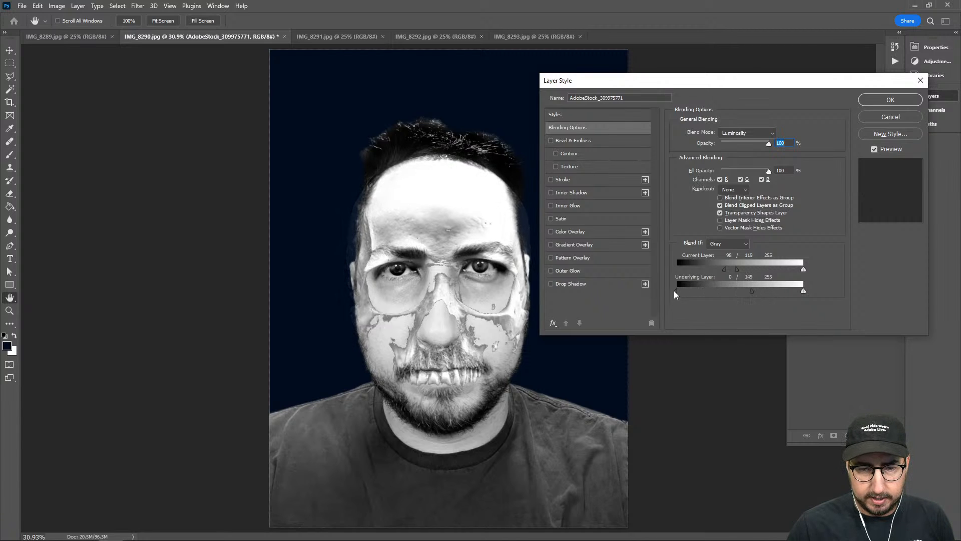
left_click_drag(678, 293, 689, 293)
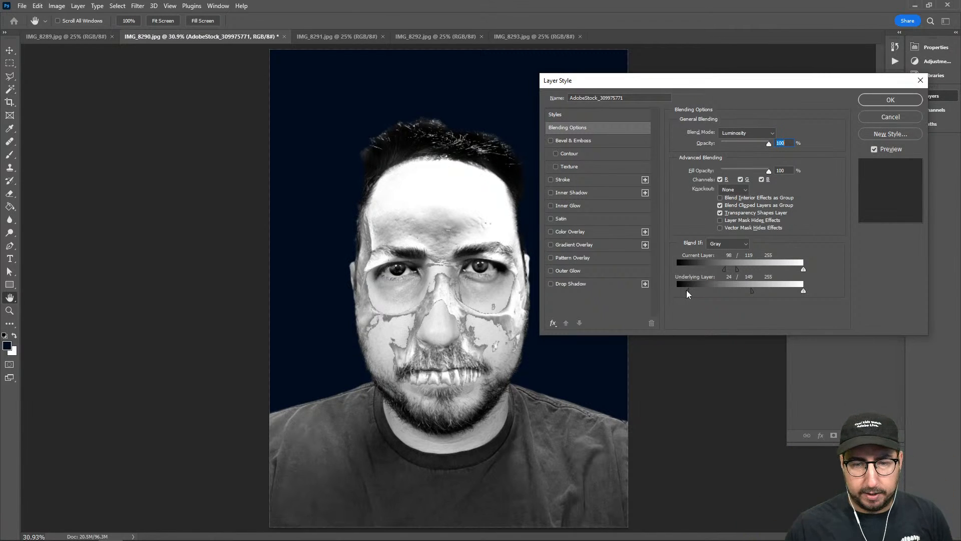
left_click_drag(804, 268, 791, 269)
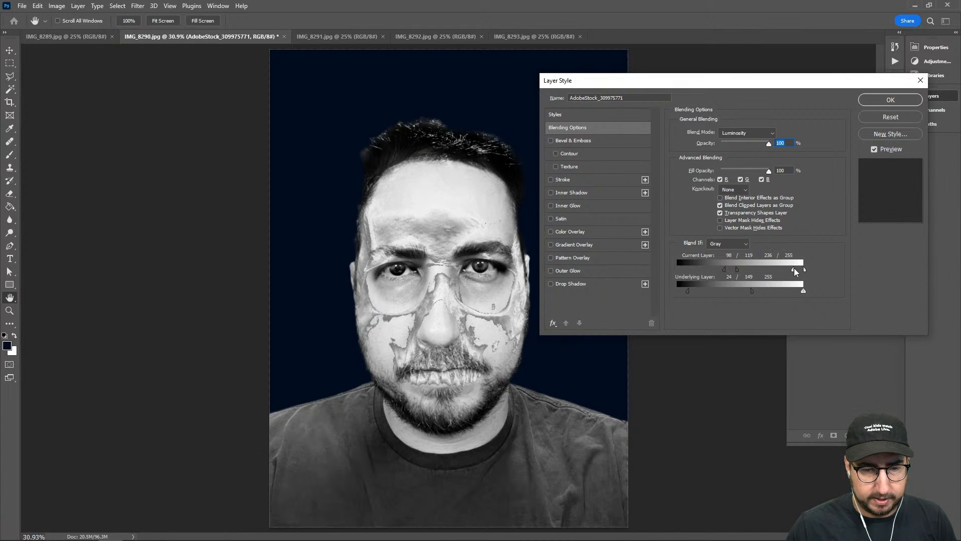
left_click(886, 100)
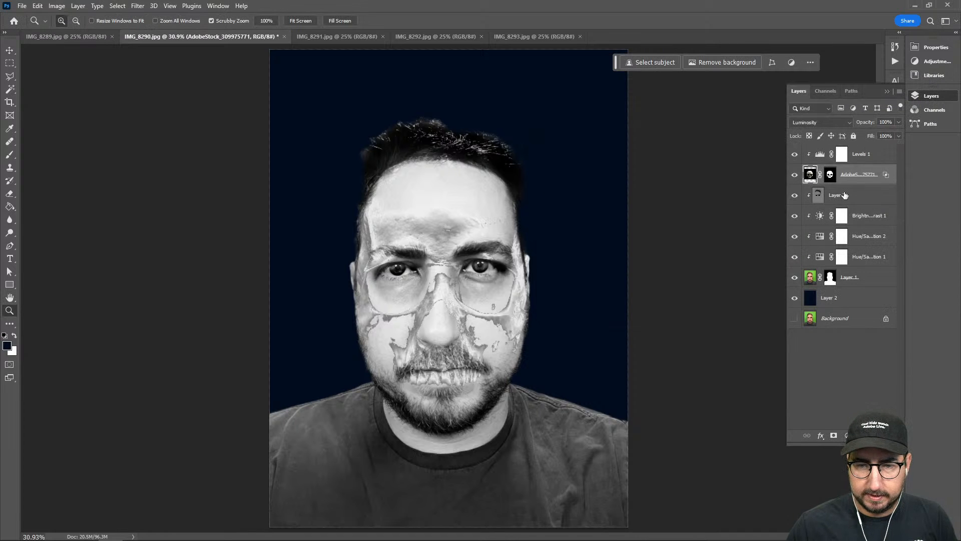
Try Screen as the skull layer's blend mode, then set it to Normal
left_click(814, 122)
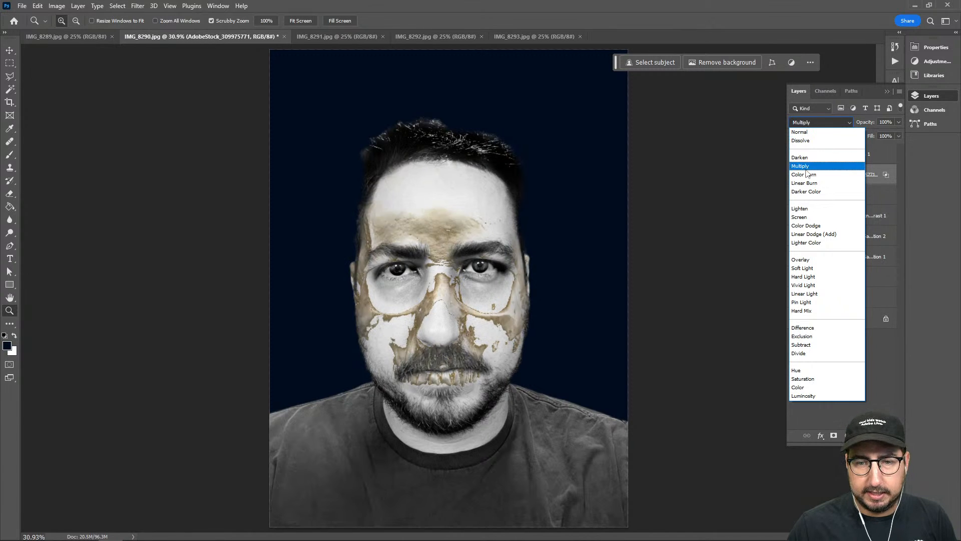
left_click(811, 218)
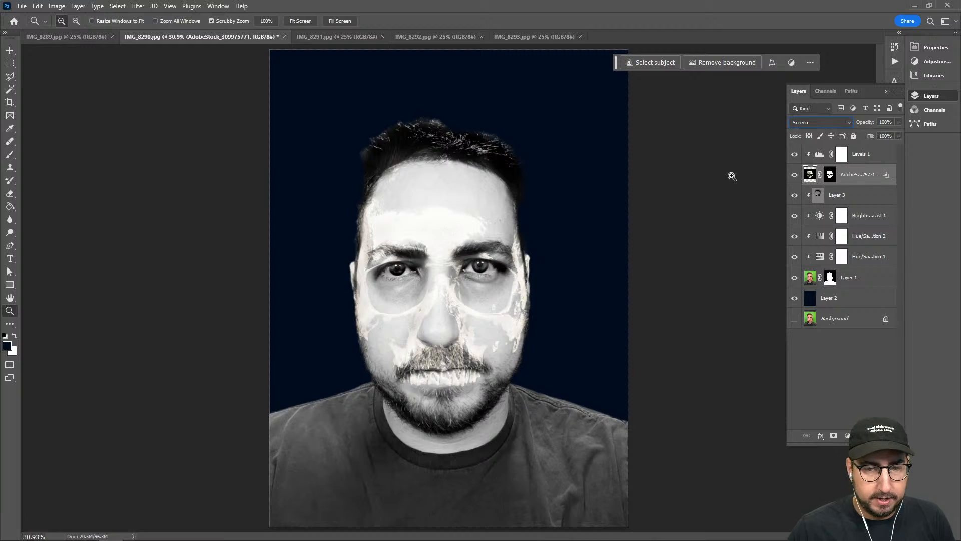
left_click(821, 122)
left_click(804, 133)
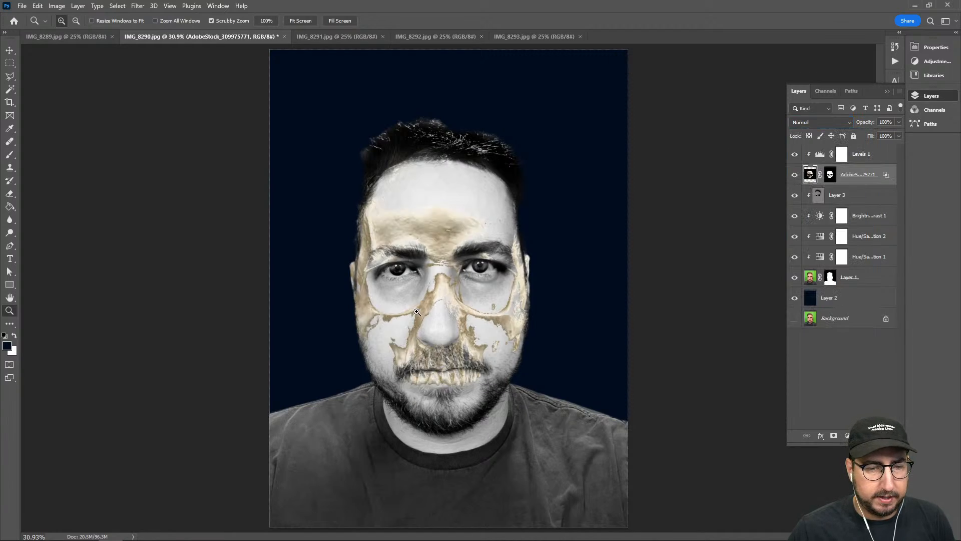
Ready the Burn tool on Layer 3 over the face and reduce its brush size to 90
left_click(431, 299)
left_click(433, 353)
left_click_drag(434, 352, 400, 466)
left_click_drag(391, 352, 429, 406)
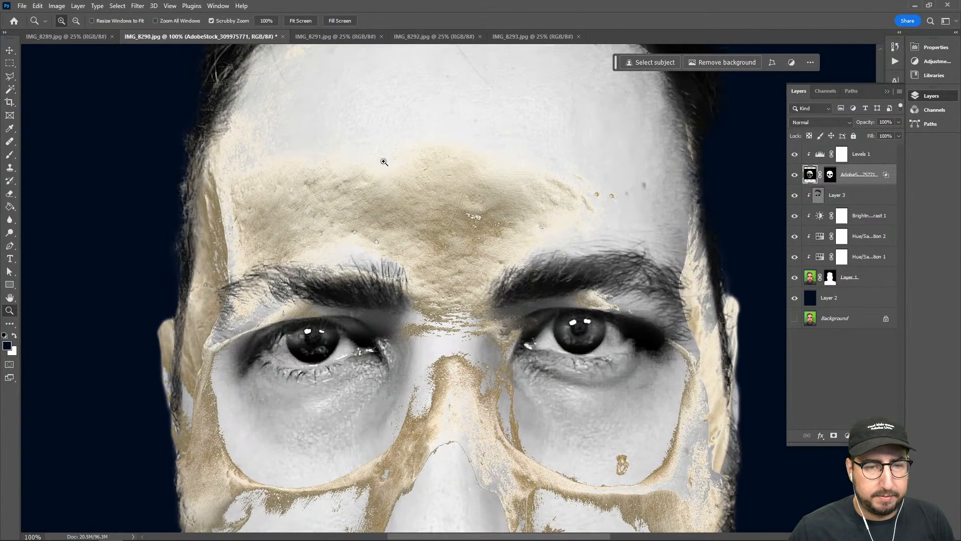
left_click_drag(609, 392, 559, 300)
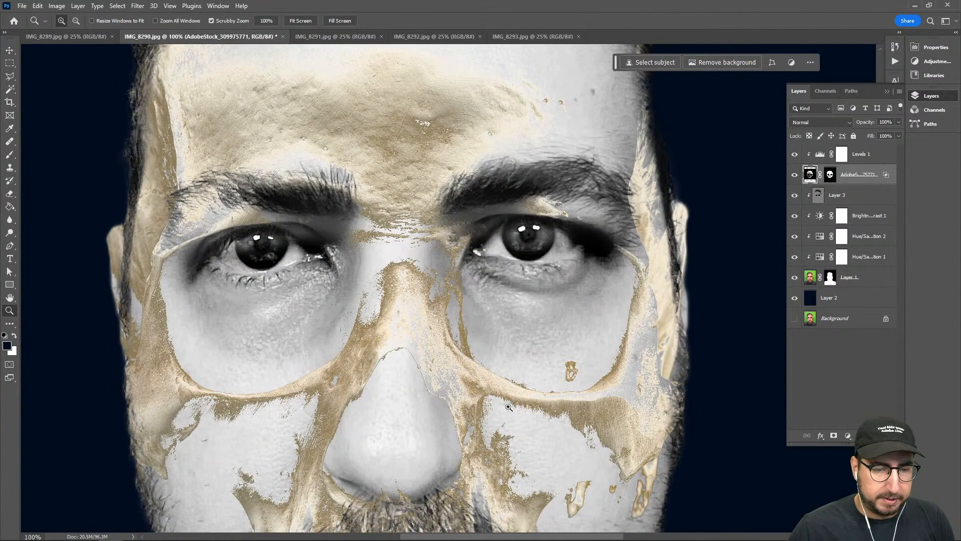
left_click_drag(610, 397, 641, 353)
left_click(865, 190)
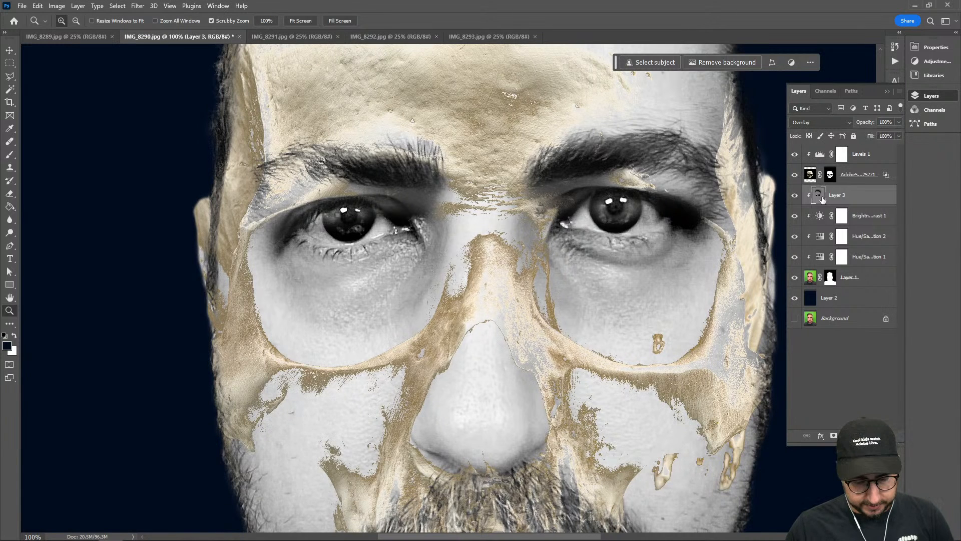
key("o")
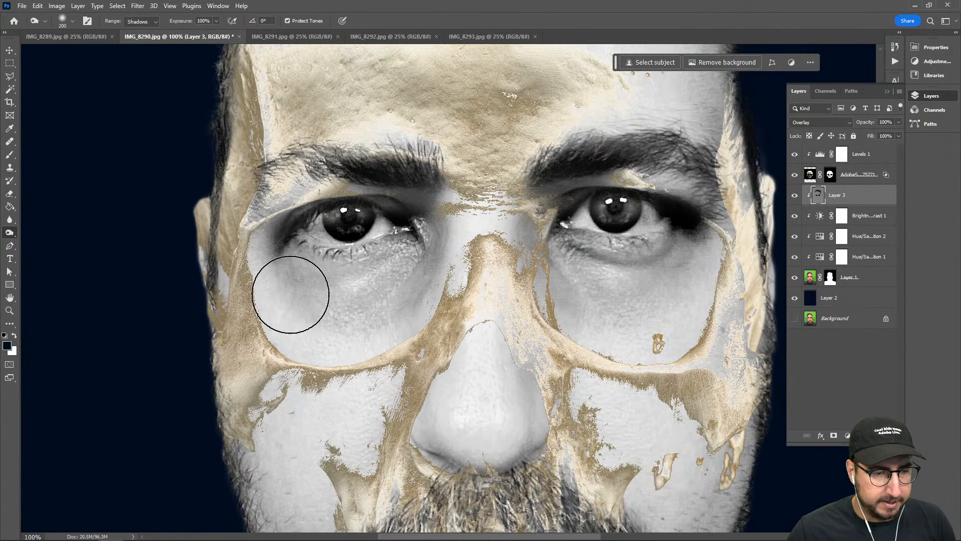
key("bracketleft")
key("bracketleft")
key("bracketleft")
key("bracketleft")
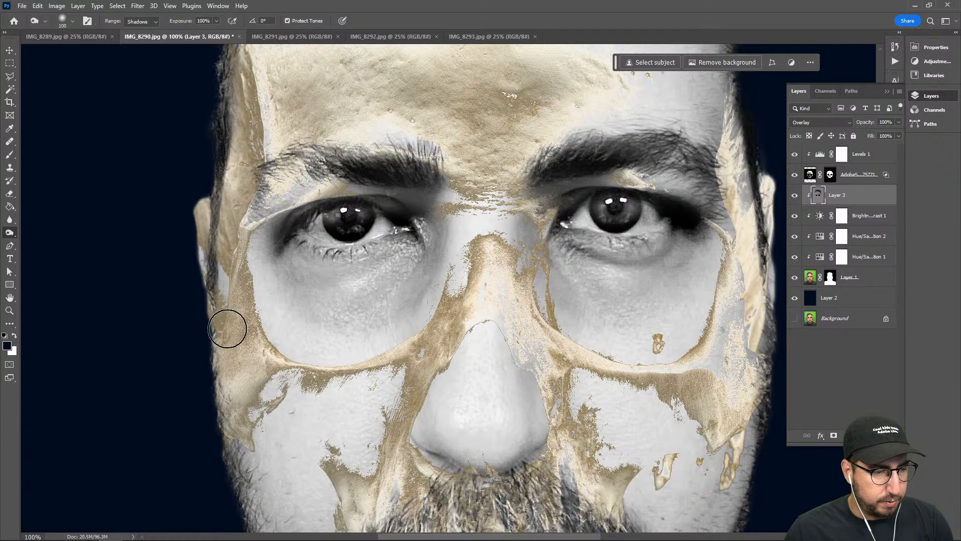
key("bracketleft")
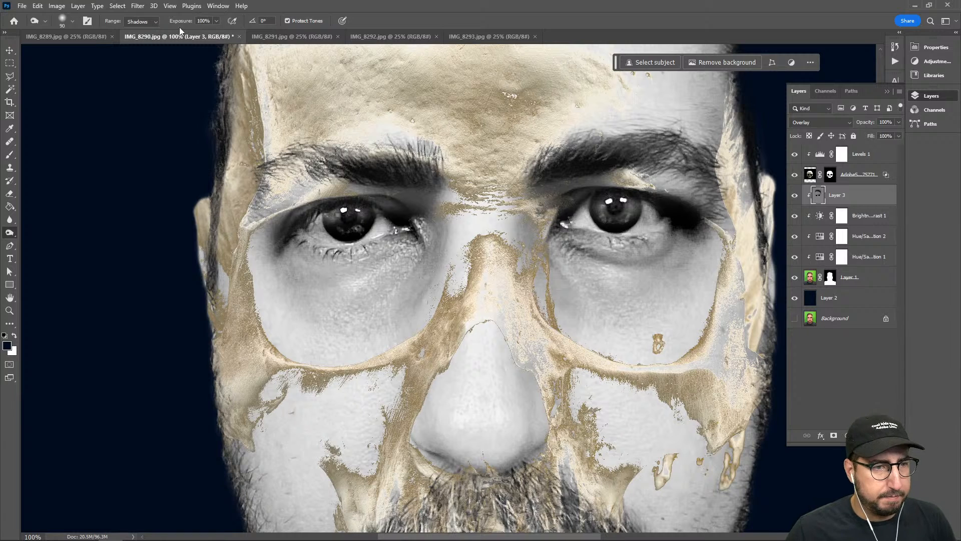
left_click(156, 21)
left_click(140, 49)
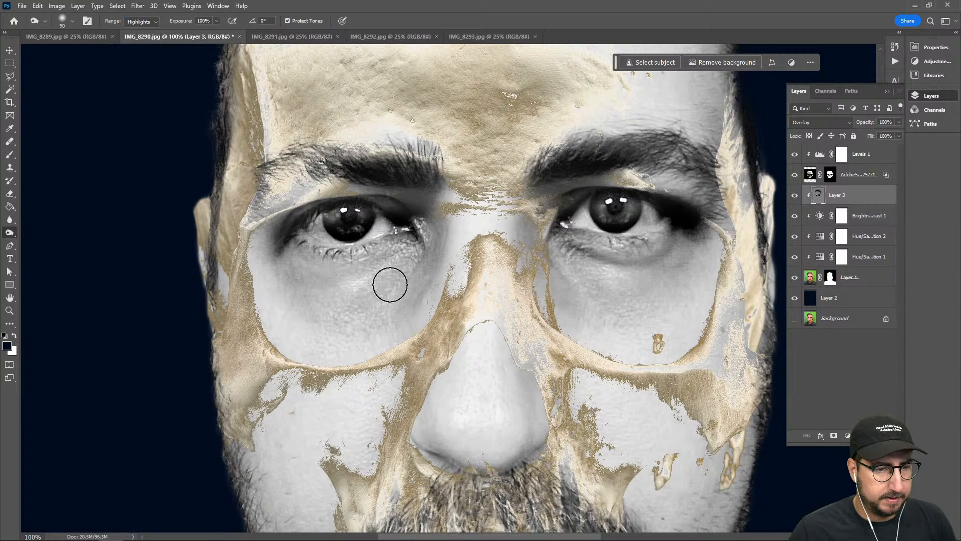
left_click(142, 22)
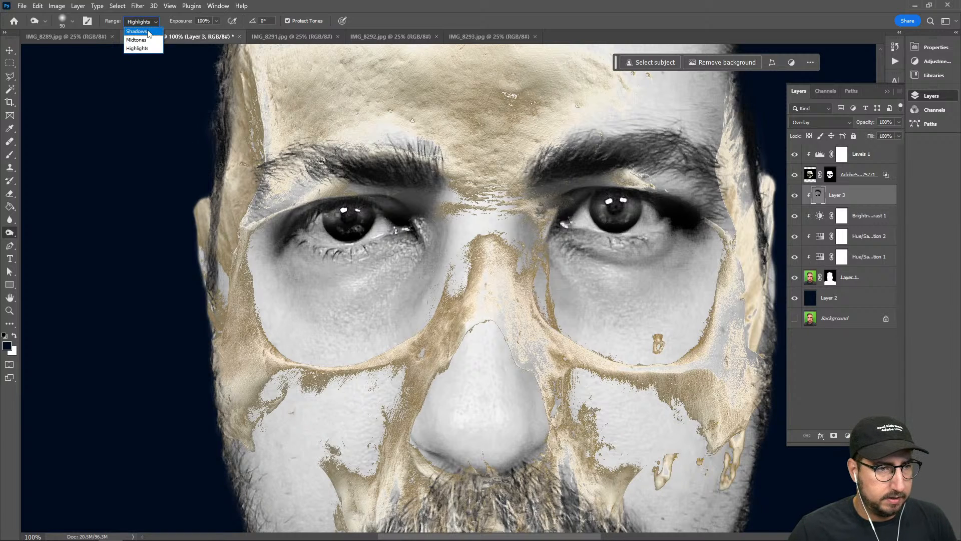
left_click(139, 30)
Disable Protect Tones, enlarge the burn brush to 200 and darken the skin around and under both eyes on Layer 3
key("bracketright")
key("bracketright")
key("bracketright")
key("bracketright")
key("bracketright")
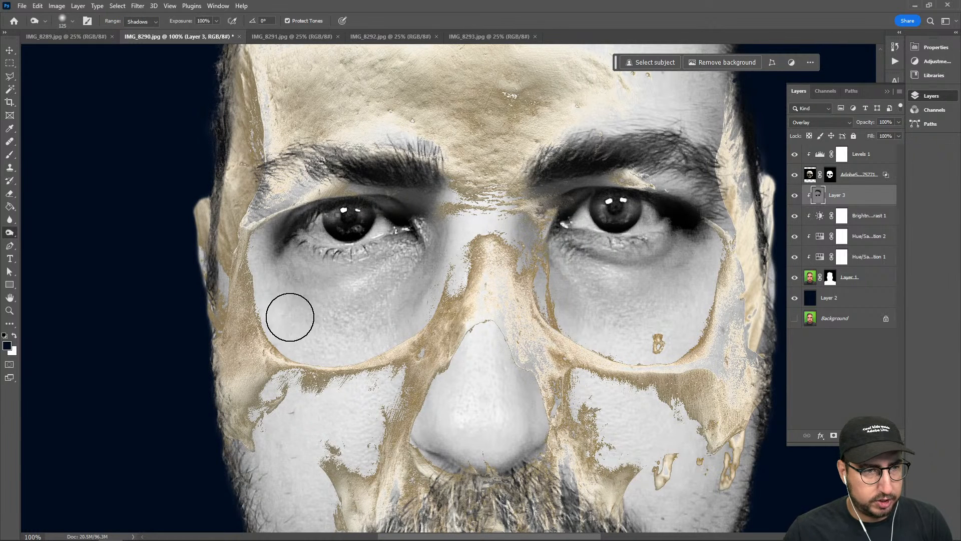
left_click(287, 20)
mouse_move(286, 280)
left_mouse_down()
mouse_move(312, 289)
mouse_move(319, 327)
mouse_move(380, 297)
mouse_move(337, 312)
mouse_move(393, 278)
mouse_move(340, 304)
mouse_move(378, 287)
left_mouse_up()
mouse_move(543, 256)
left_mouse_down()
mouse_move(584, 302)
mouse_move(636, 281)
mouse_move(683, 310)
mouse_move(629, 311)
mouse_move(694, 241)
mouse_move(665, 311)
mouse_move(593, 311)
mouse_move(597, 279)
mouse_move(570, 303)
left_mouse_up()
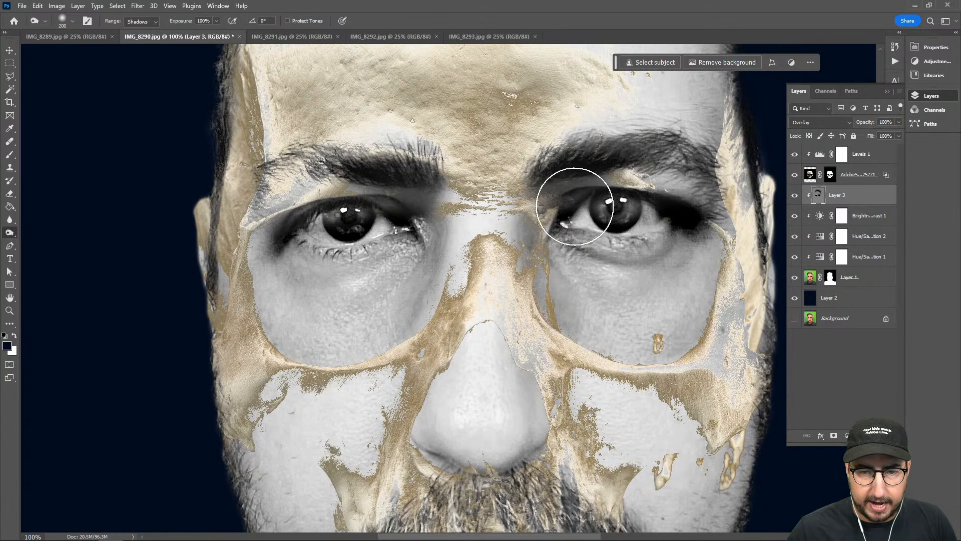
mouse_move(345, 261)
left_mouse_down()
mouse_move(408, 271)
mouse_move(343, 317)
mouse_move(380, 312)
mouse_move(393, 276)
mouse_move(358, 296)
mouse_move(265, 315)
mouse_move(274, 325)
mouse_move(269, 258)
mouse_move(268, 293)
left_mouse_up()
scroll(280, 290, "up", 5)
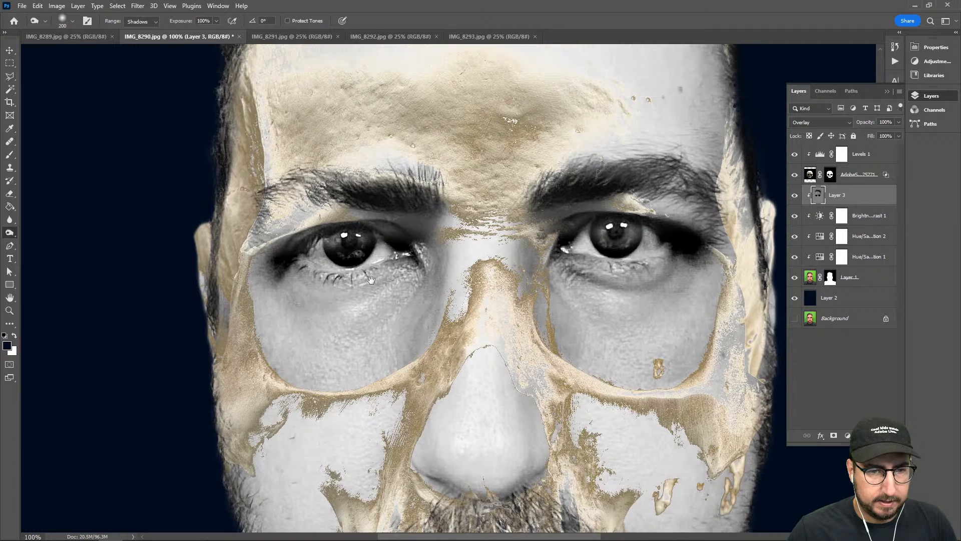
Reduce the burn brush to 100 and darken the eyebrows and the forehead skin just above them on Layer 3
key("bracketleft")
key("bracketleft")
key("bracketleft")
key("bracketleft")
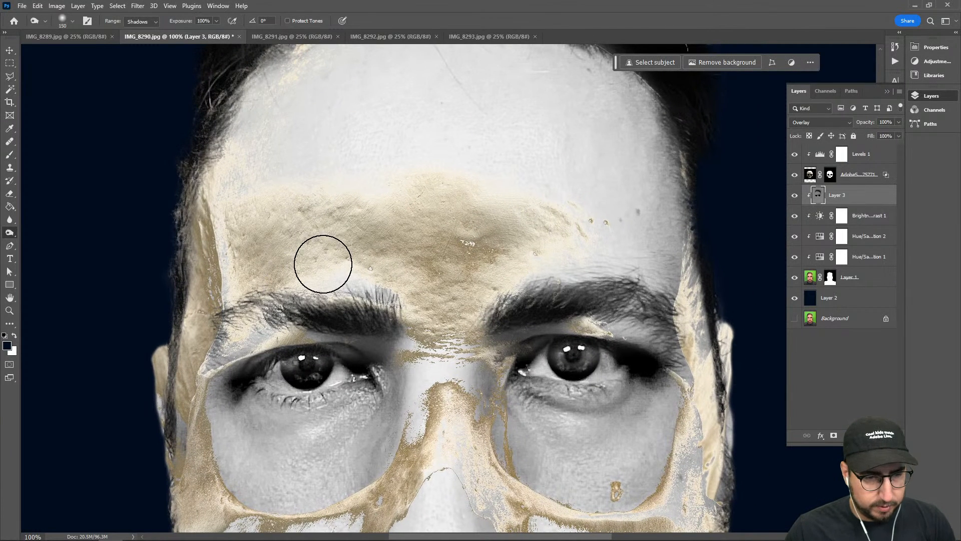
mouse_move(427, 298)
left_mouse_down()
mouse_move(459, 256)
mouse_move(524, 234)
mouse_move(450, 329)
mouse_move(604, 243)
mouse_move(489, 261)
mouse_move(679, 244)
mouse_move(552, 249)
mouse_move(513, 265)
mouse_move(646, 284)
left_mouse_up()
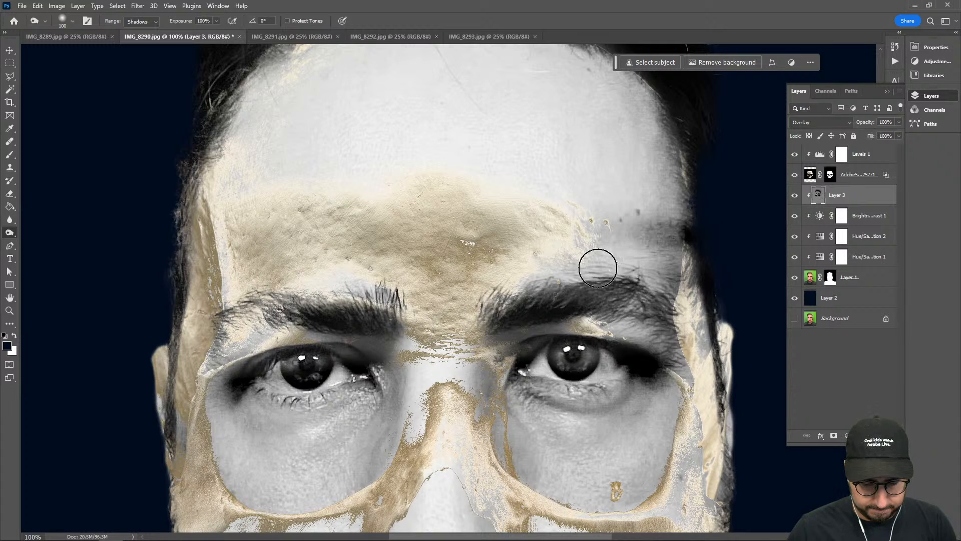
Enlarge the burn brush to 175 and darken the outer forehead, the sides of the face and the cheeks on Layer 3
key("bracketright")
key("bracketright")
key("bracketright")
left_click_drag(525, 289, 706, 273)
mouse_move(434, 270)
left_mouse_down()
mouse_move(264, 256)
mouse_move(232, 276)
mouse_move(171, 236)
mouse_move(176, 306)
mouse_move(191, 261)
mouse_move(166, 367)
mouse_move(207, 245)
mouse_move(204, 292)
mouse_move(227, 391)
mouse_move(222, 427)
left_mouse_up()
mouse_move(223, 381)
left_mouse_down()
mouse_move(234, 283)
mouse_move(219, 339)
mouse_move(287, 349)
mouse_move(332, 331)
left_mouse_up()
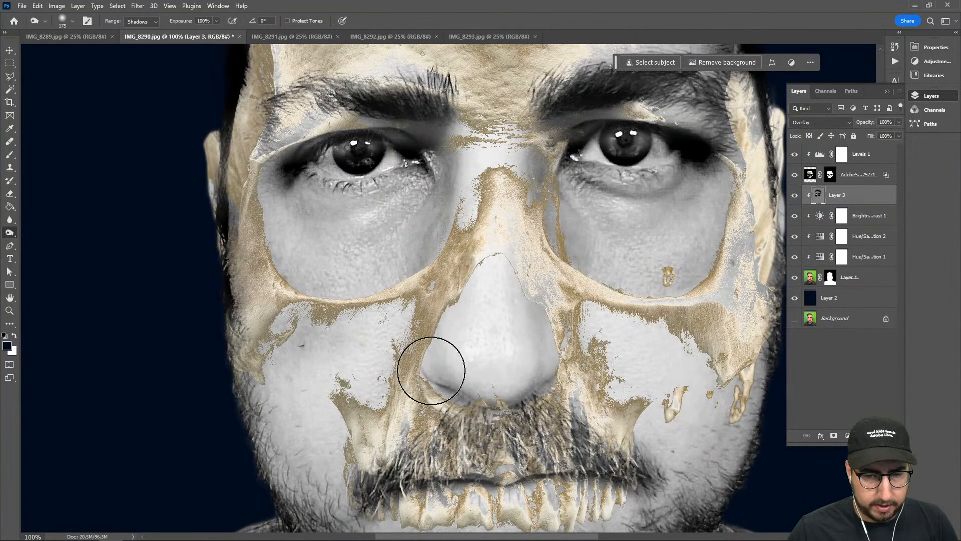
mouse_move(705, 380)
left_mouse_down()
mouse_move(597, 373)
mouse_move(674, 304)
mouse_move(607, 389)
mouse_move(555, 503)
left_mouse_up()
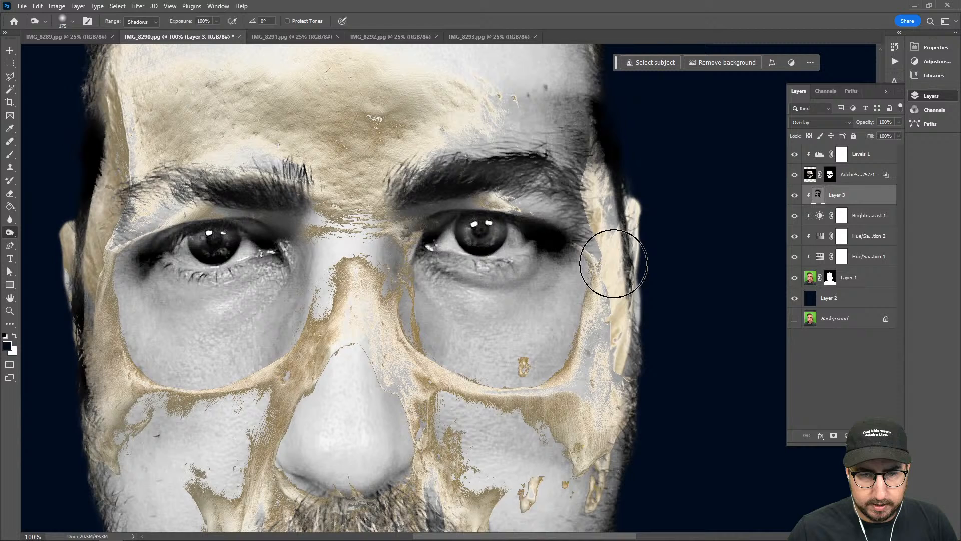
Hide the skull layer to examine the burned shading on the whole face, then show the skull again
left_click(795, 175)
key("z")
left_click(404, 314, "alt")
left_click(425, 305, "alt")
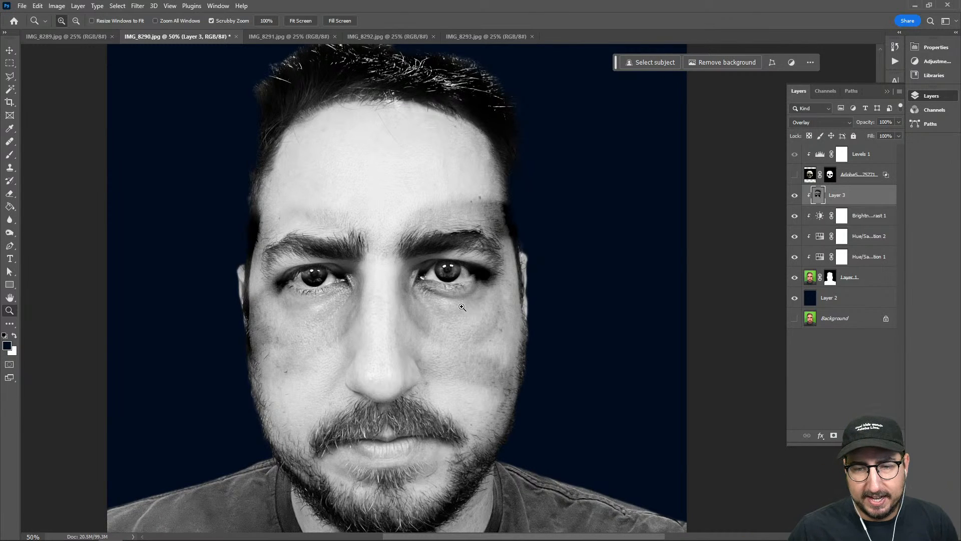
left_click(795, 177)
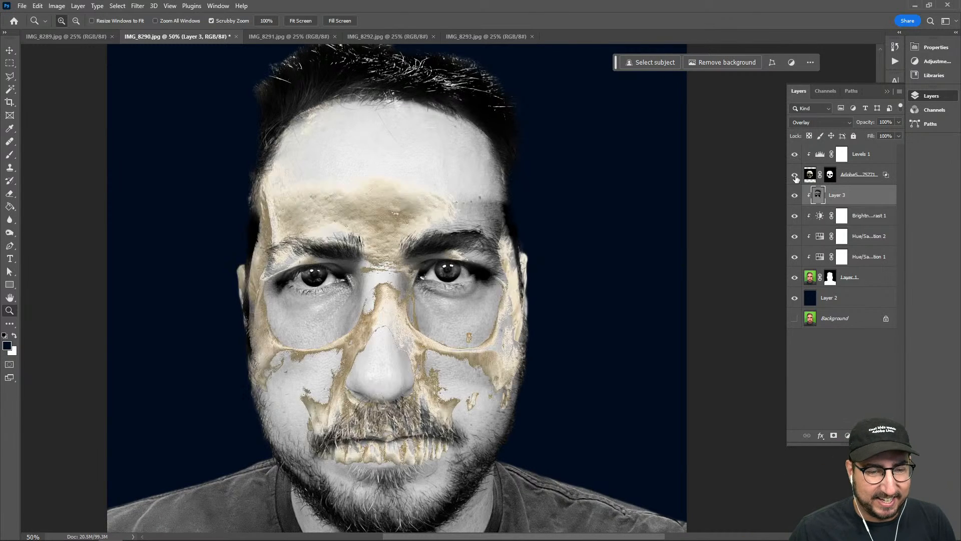
Try Multiply as the skull layer's blend mode
left_click(855, 182)
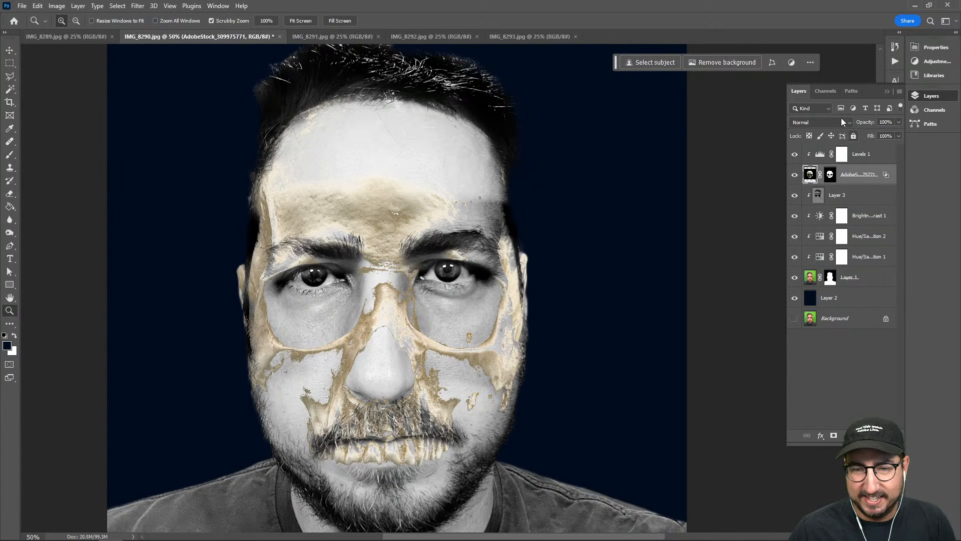
left_click(827, 122)
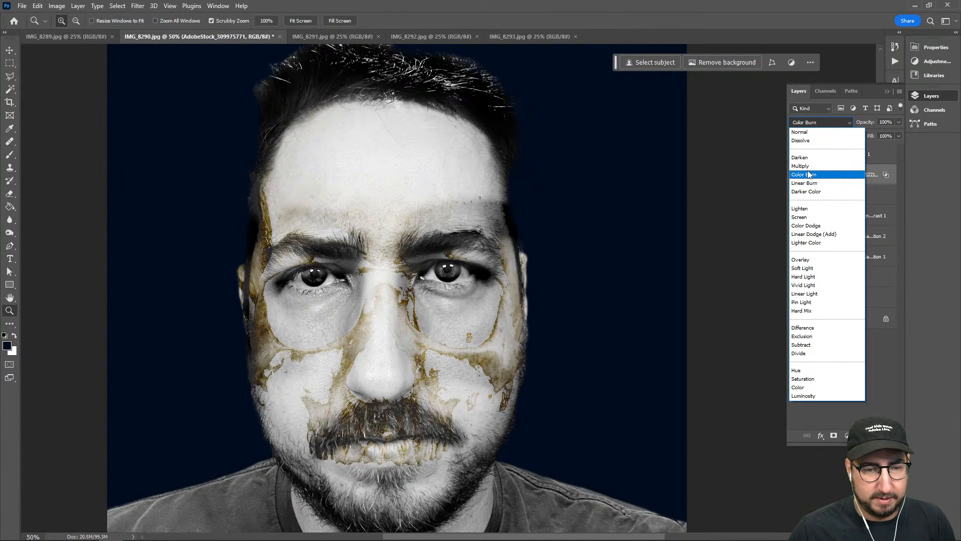
left_click(806, 166)
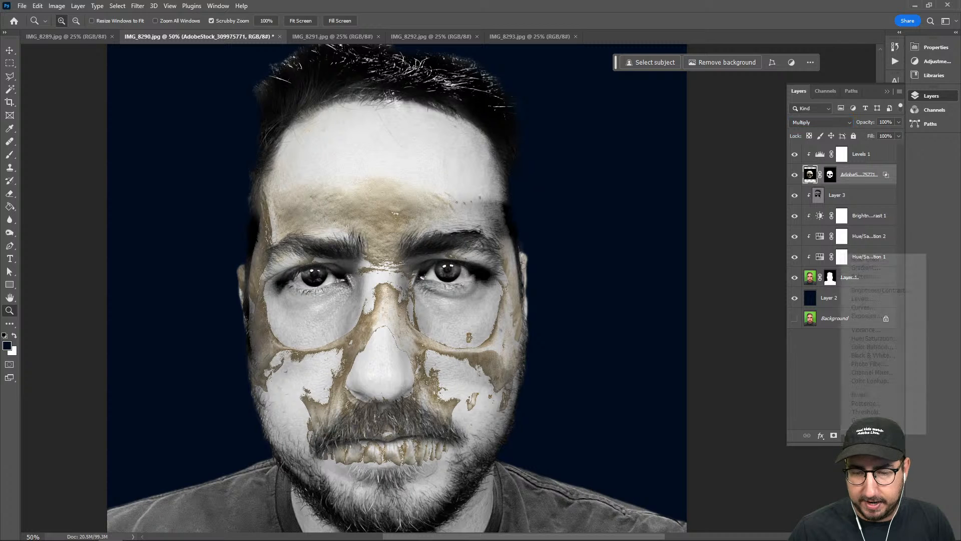
Add a Hue/Saturation adjustment with saturation -100 above the skull, then clip it and Levels 1 to the skull layer
left_click(846, 435)
left_click(882, 339)
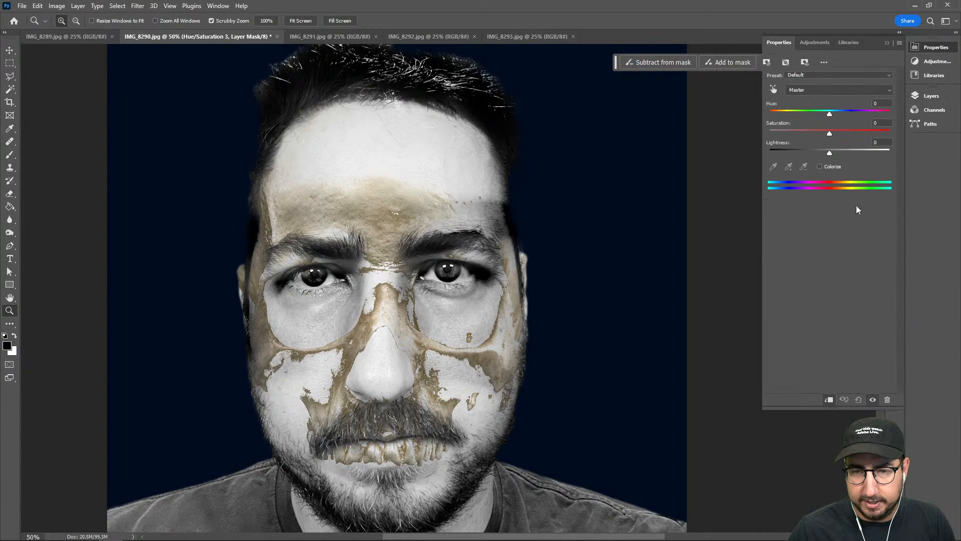
left_click_drag(816, 129, 694, 131)
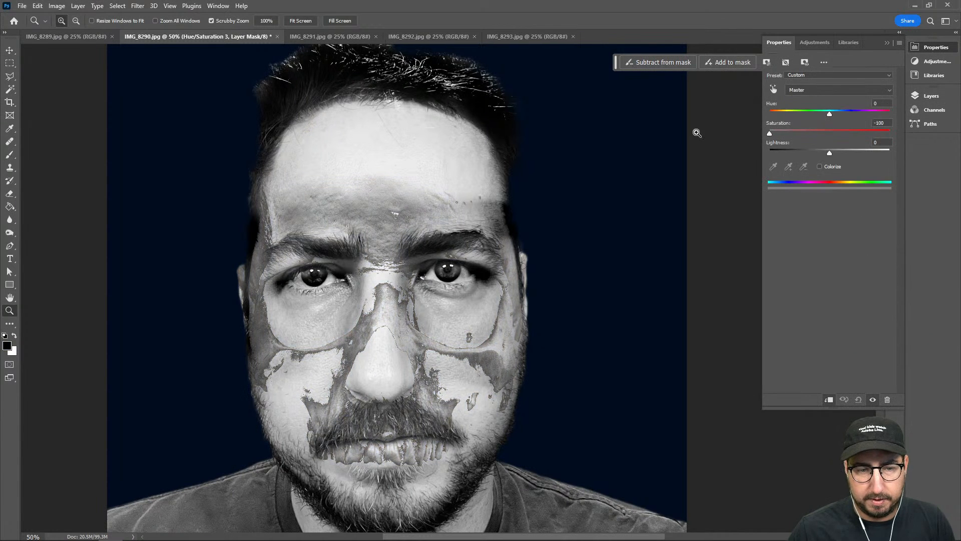
left_click(930, 99)
left_click(846, 186, "alt")
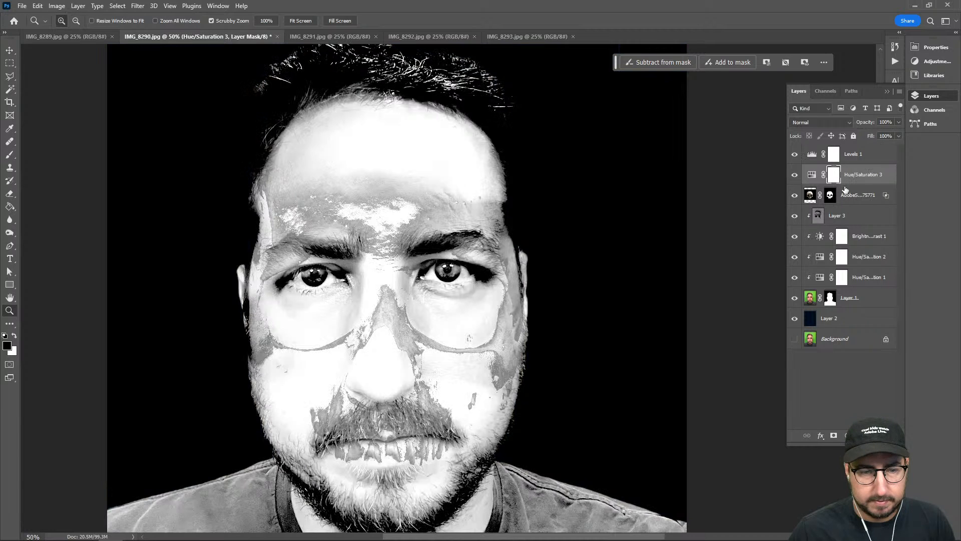
left_click(846, 185, "alt")
left_click(853, 164, "alt")
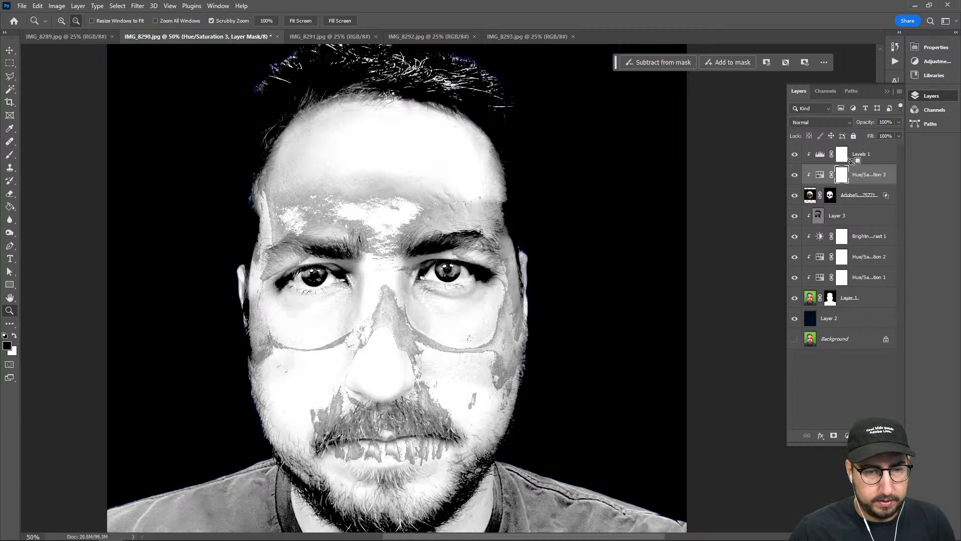
Try Screen as the skull layer's blend mode and inspect the face, then set the mode to Luminosity
left_click(813, 123)
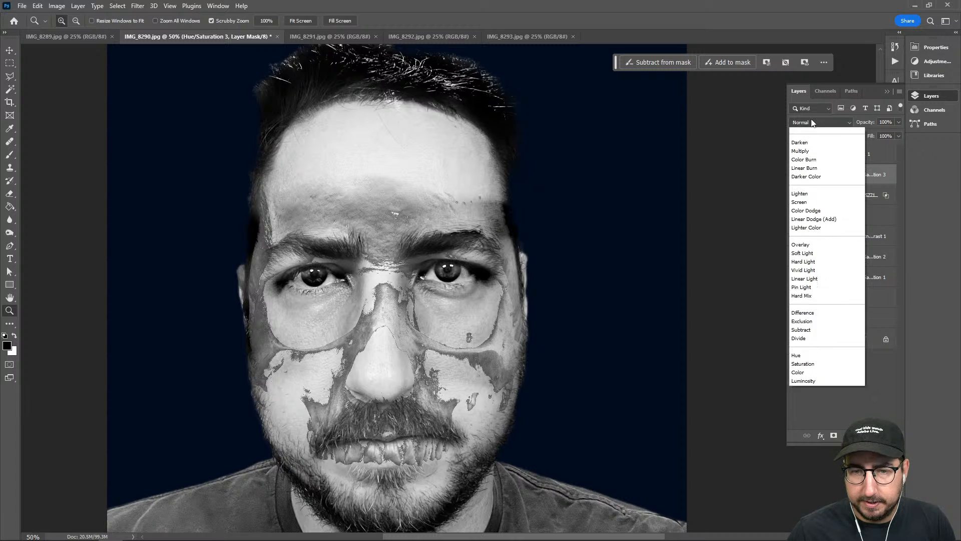
left_click(814, 125)
left_click(856, 192)
left_click(820, 123)
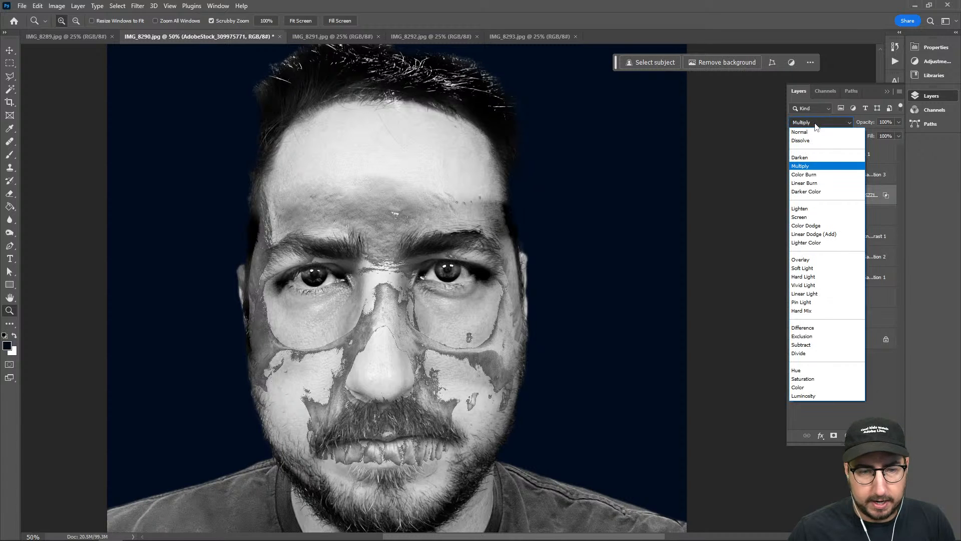
left_click(810, 217)
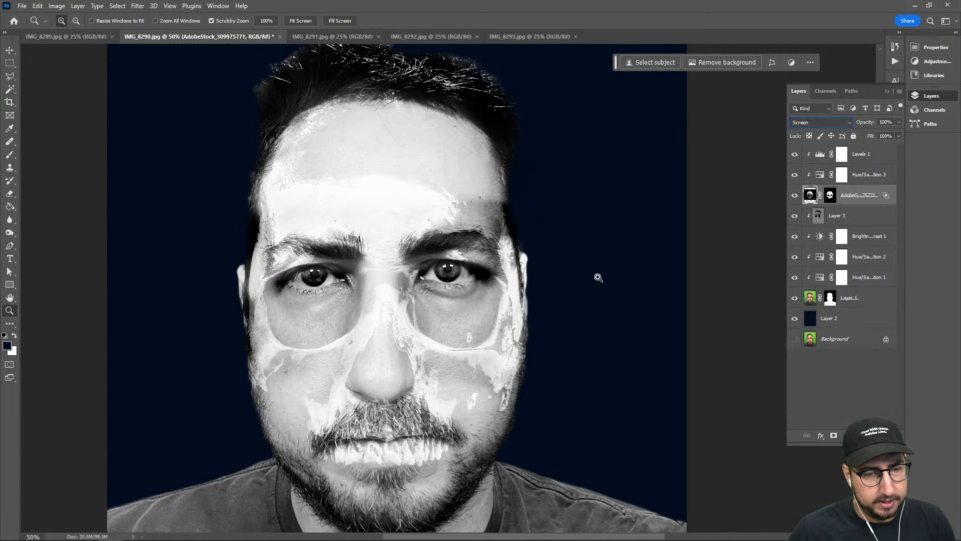
left_click(419, 323, "alt")
left_click(419, 323, "alt")
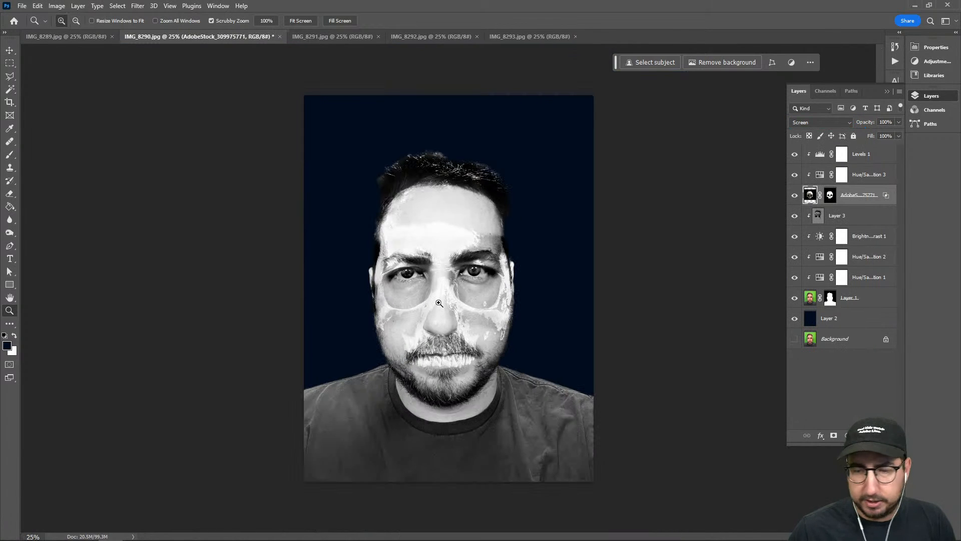
left_click(472, 286)
left_click(472, 286)
left_click(429, 305)
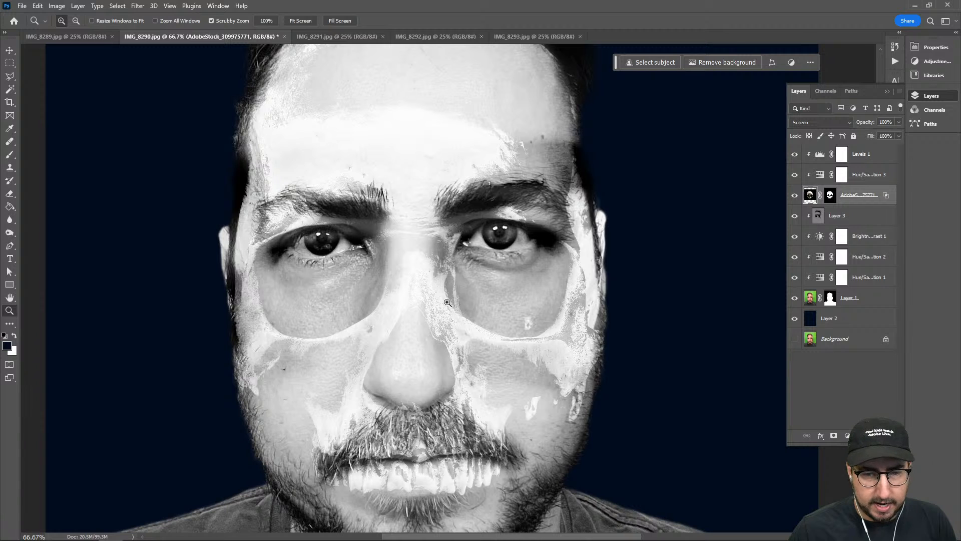
left_click(821, 122)
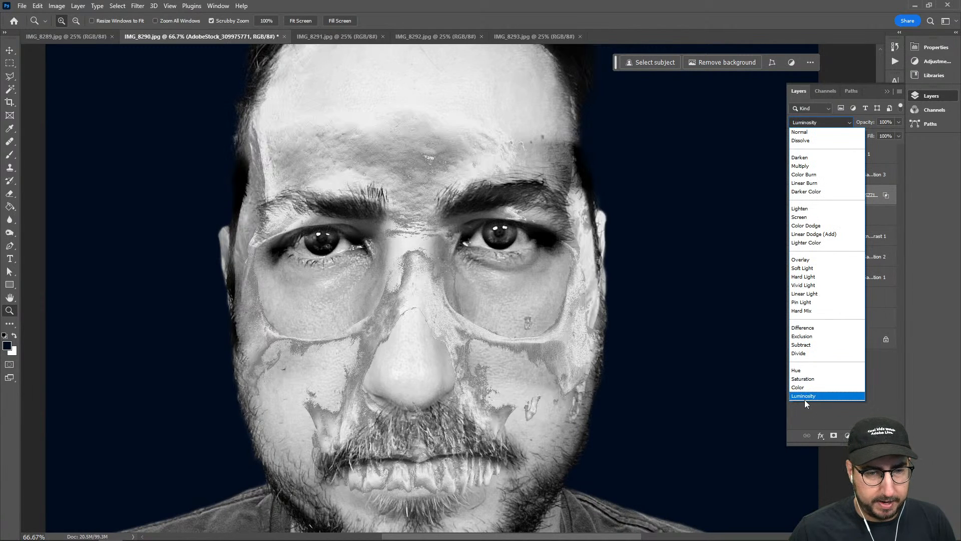
left_click(806, 396)
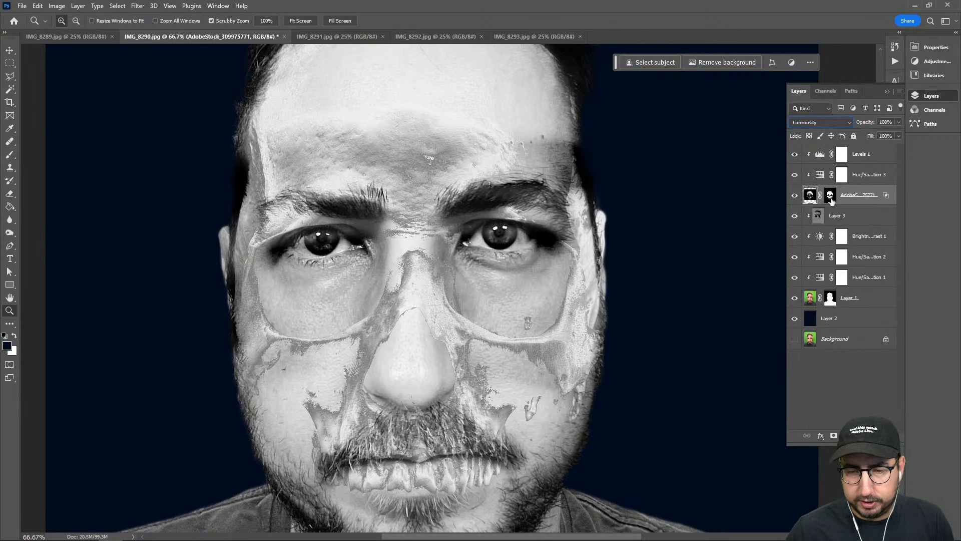
Set the skull layer's Blend If to 167/194 and 255 for the current layer, and 102/162 and 255 for the underlying layer
right_click(853, 194)
left_click(881, 142)
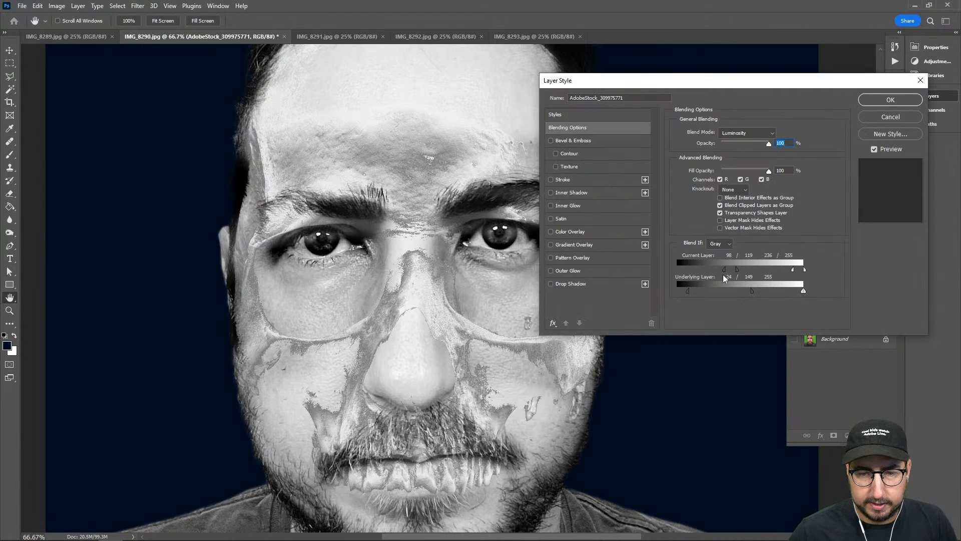
left_click_drag(686, 292, 728, 292)
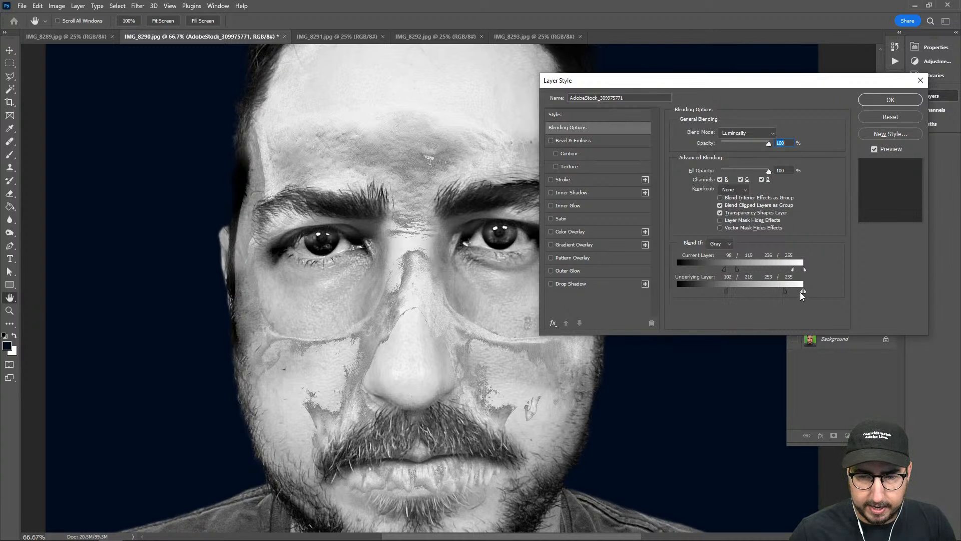
left_click_drag(795, 293, 832, 270)
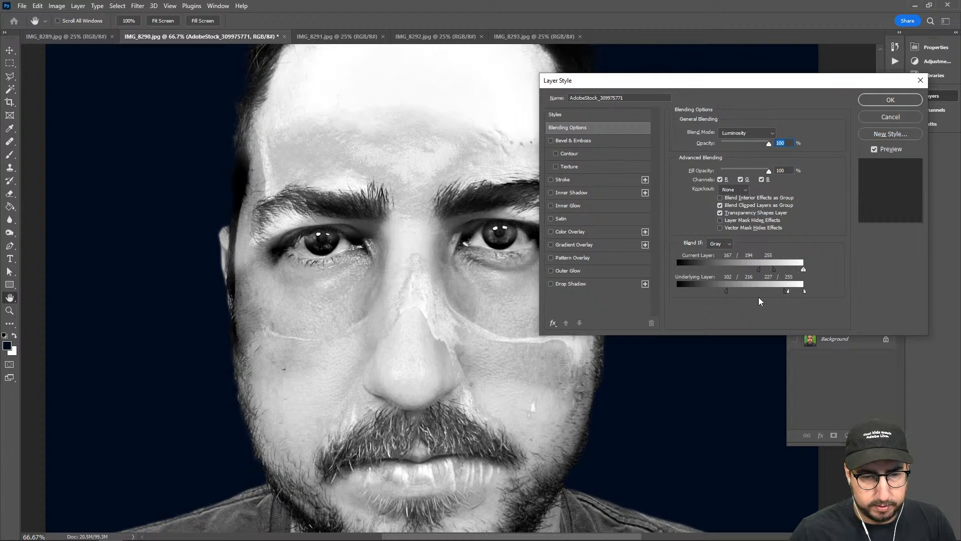
left_click_drag(785, 290, 806, 288)
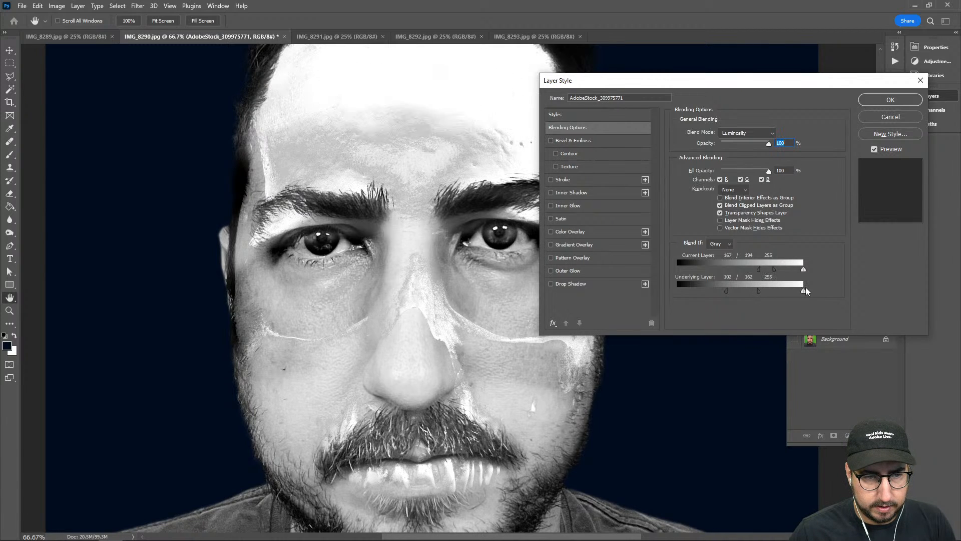
left_click(891, 99)
left_click(495, 314, "alt")
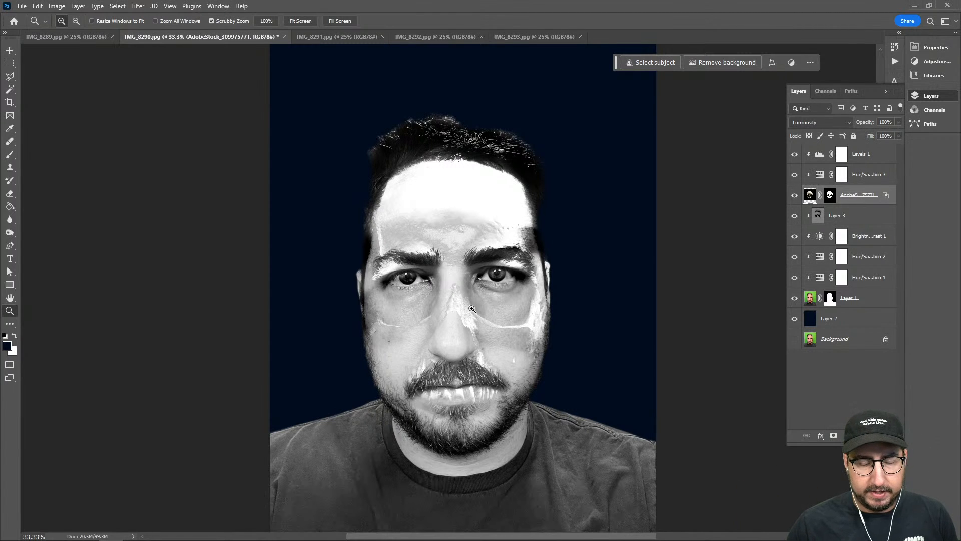
left_click(488, 283)
left_click(495, 280)
left_click(503, 254)
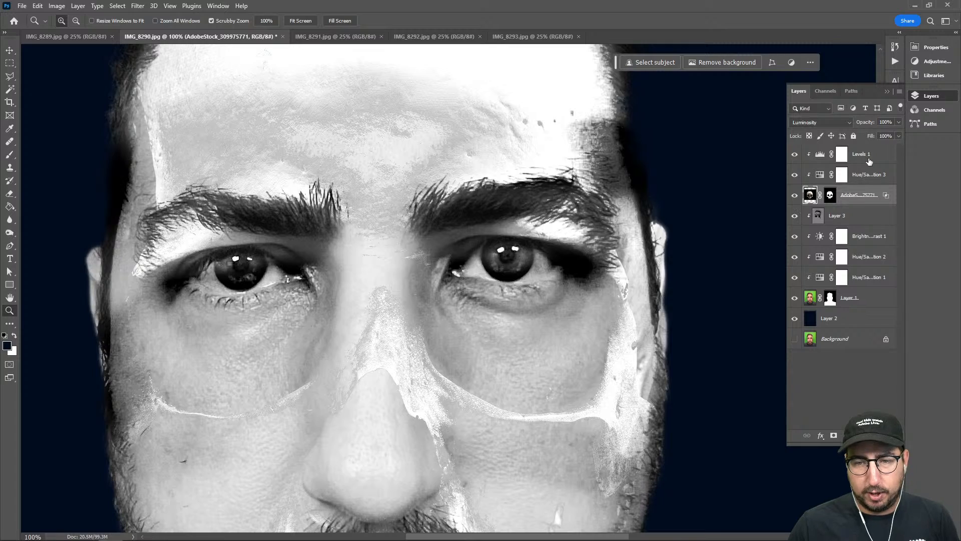
left_click(869, 162)
key("ctrl+shift+n")
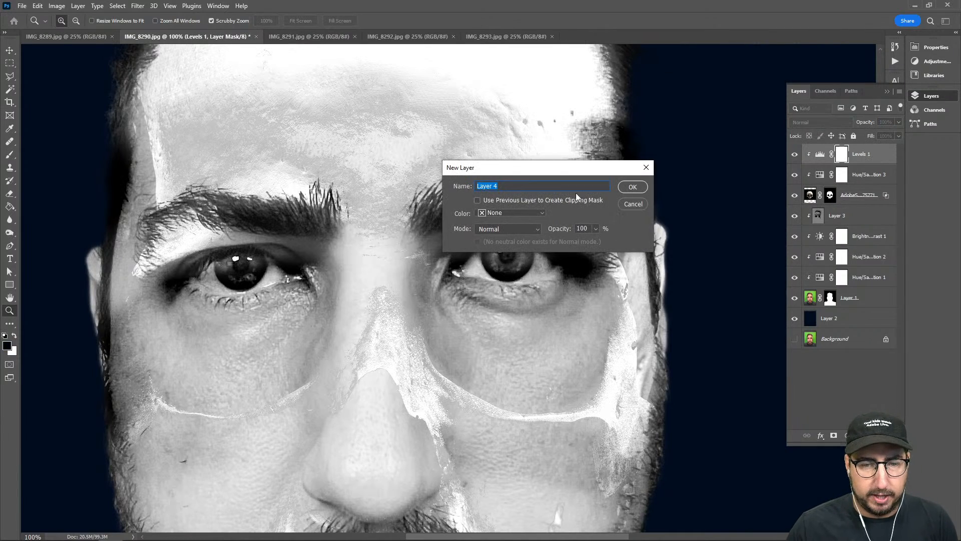
left_click(633, 187)
left_click(510, 261)
left_click(512, 254)
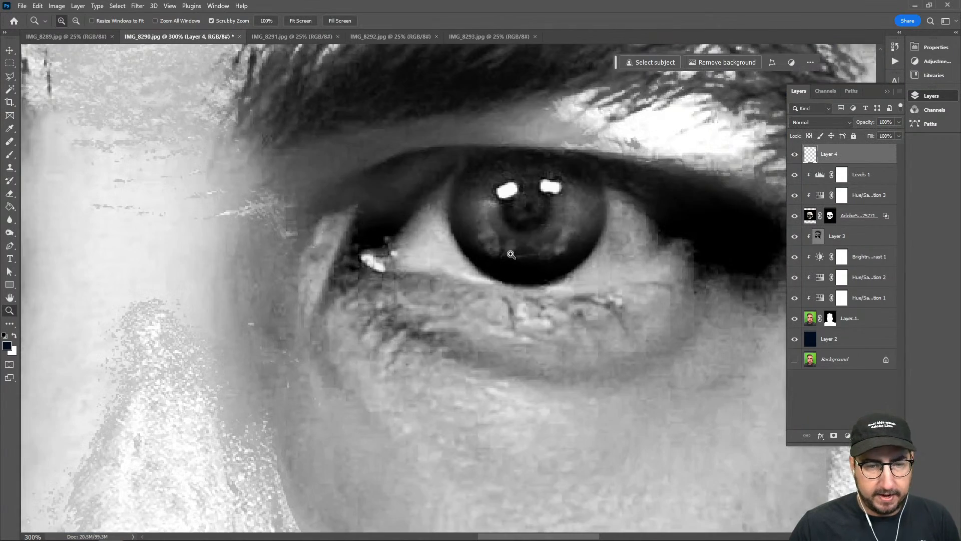
key("b")
key("o")
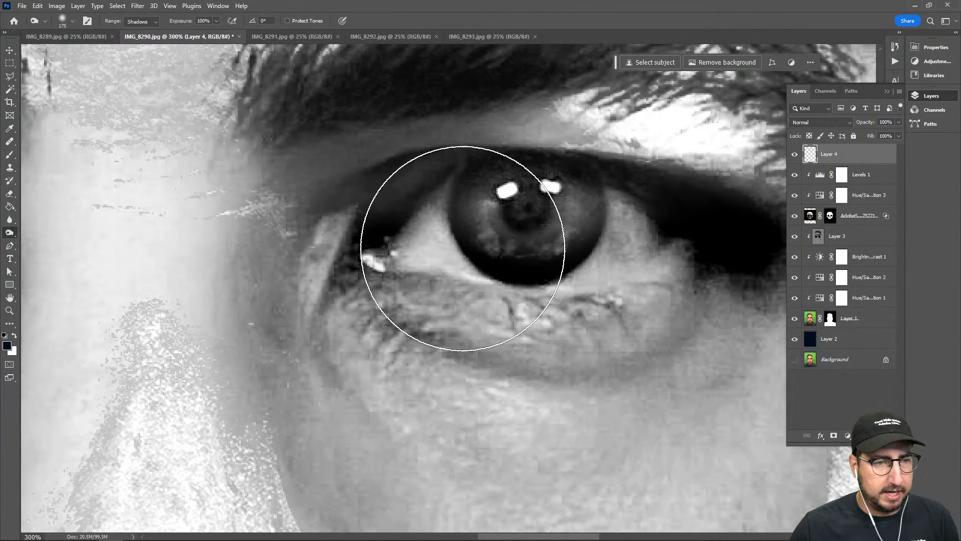
key("shift+o")
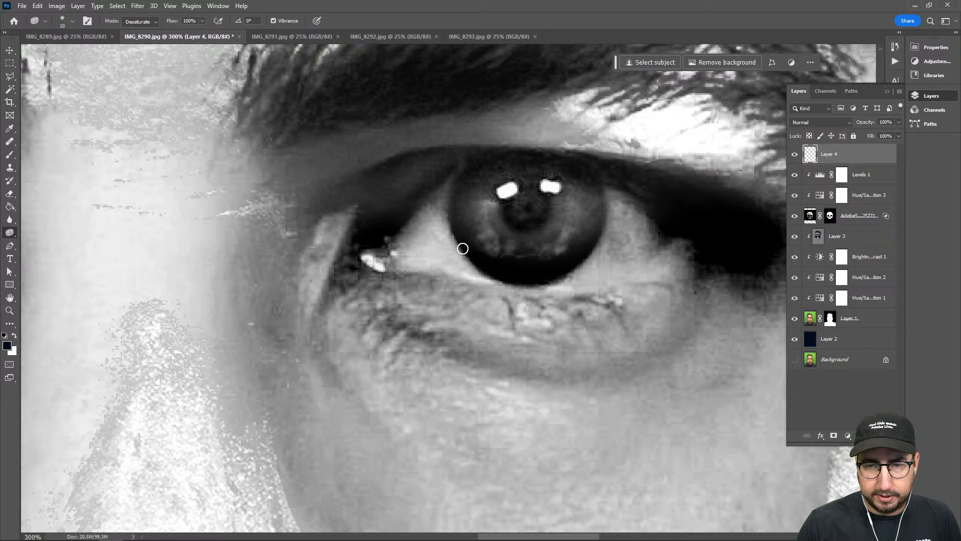
key("Delete")
Create a new layer above Levels 1 in Overlay mode, filled with the neutral 50% gray
key("ctrl+shift+n")
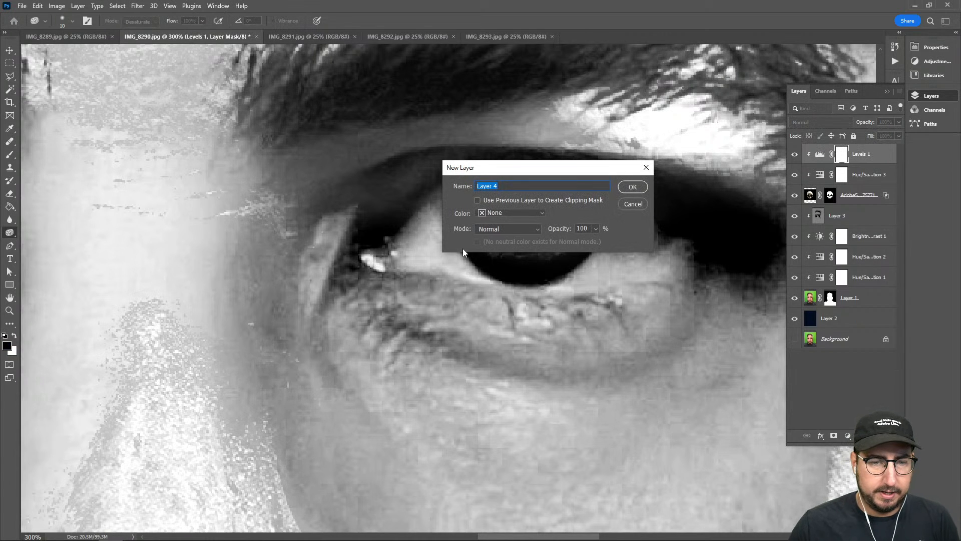
left_click(482, 230)
left_click(489, 366)
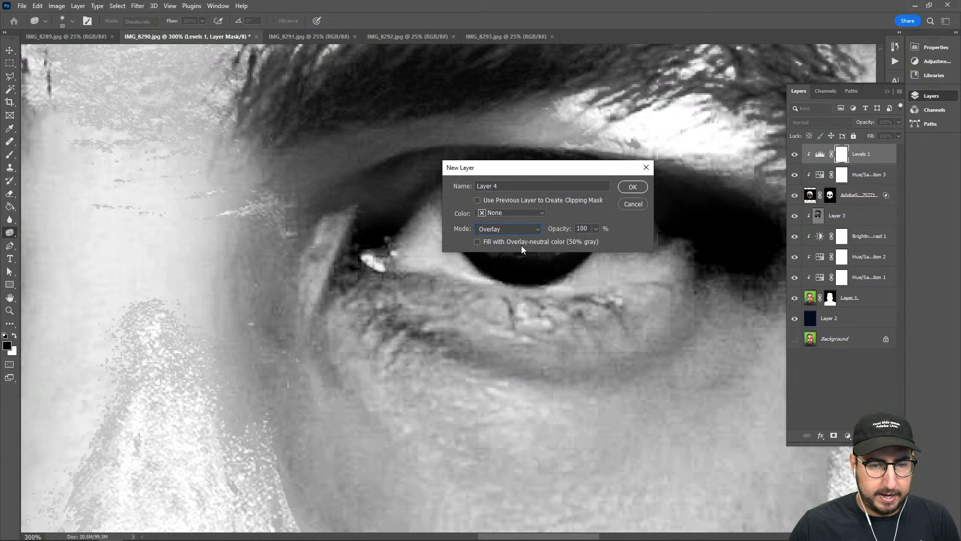
key("Return")
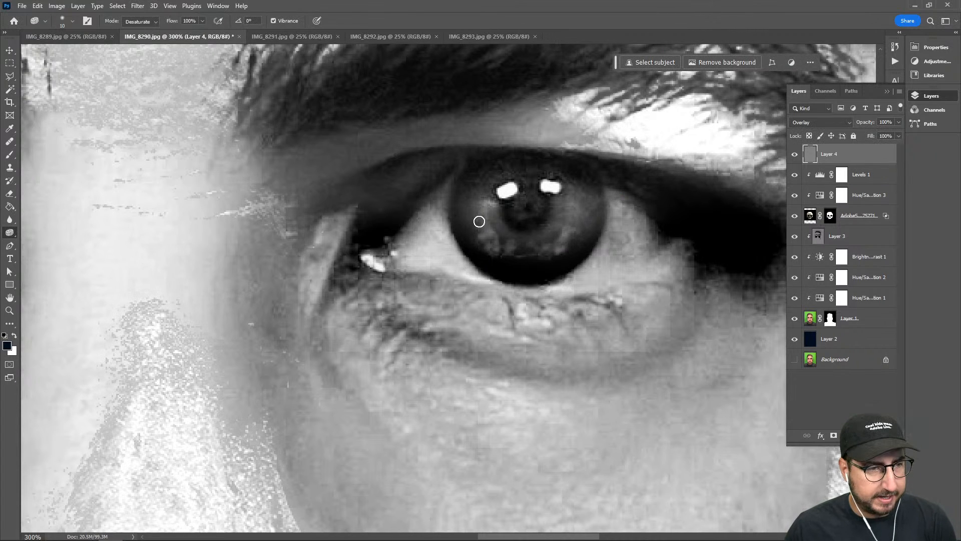
Brighten the irises and whites of both eyes on the gray layer using the Dodge tool, with range Highlights and exposure 100%
key("bracketright")
key("bracketright")
key("bracketright")
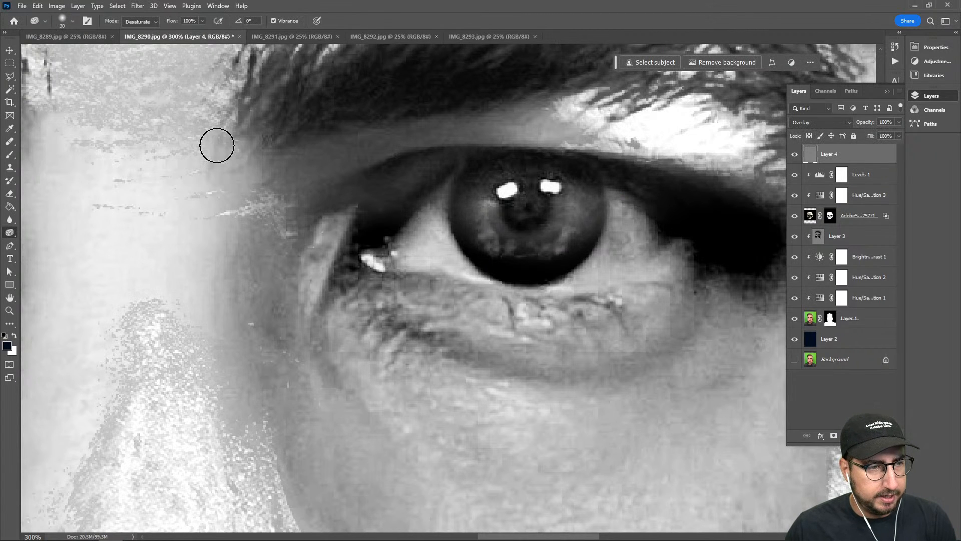
key("shift+o")
key("shift+o")
key("shift+o")
key("shift+o")
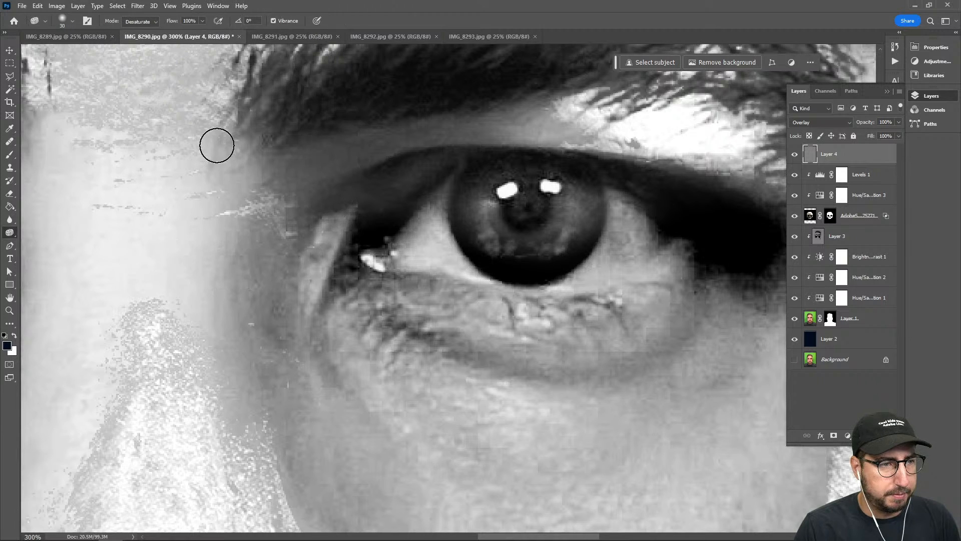
key("bracketleft")
key("bracketleft")
key("bracketleft")
key("bracketleft")
key("bracketleft")
key("bracketleft")
key("bracketleft")
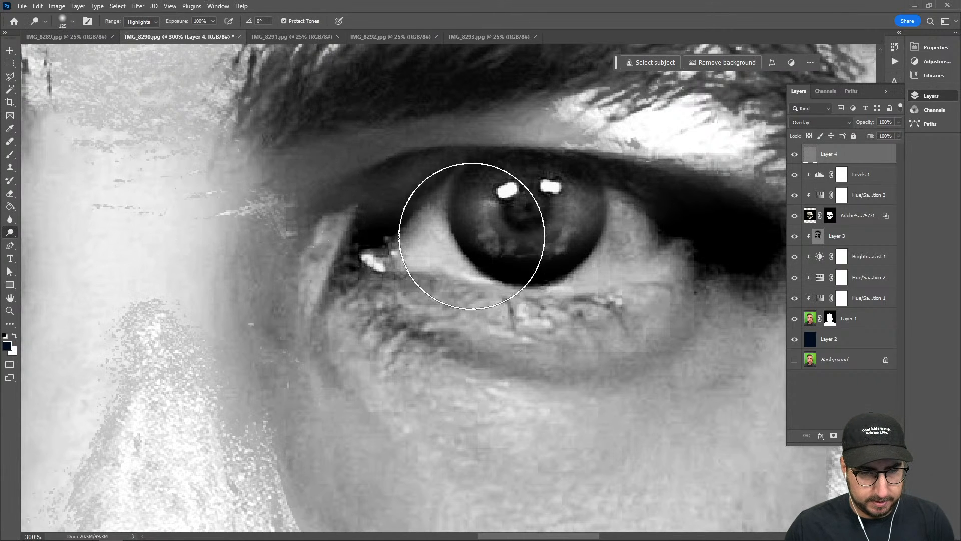
mouse_move(509, 223)
left_mouse_down()
mouse_move(547, 227)
mouse_move(517, 234)
mouse_move(504, 208)
mouse_move(487, 219)
mouse_move(532, 251)
mouse_move(500, 220)
mouse_move(548, 240)
mouse_move(609, 231)
mouse_move(622, 253)
mouse_move(652, 249)
mouse_move(546, 223)
left_mouse_up()
left_click_drag(326, 277, 581, 280)
left_click_drag(335, 284, 494, 288)
mouse_move(170, 278)
left_mouse_down()
mouse_move(322, 277)
mouse_move(322, 236)
mouse_move(262, 275)
mouse_move(325, 239)
mouse_move(280, 250)
mouse_move(294, 262)
mouse_move(318, 247)
mouse_move(286, 268)
left_mouse_up()
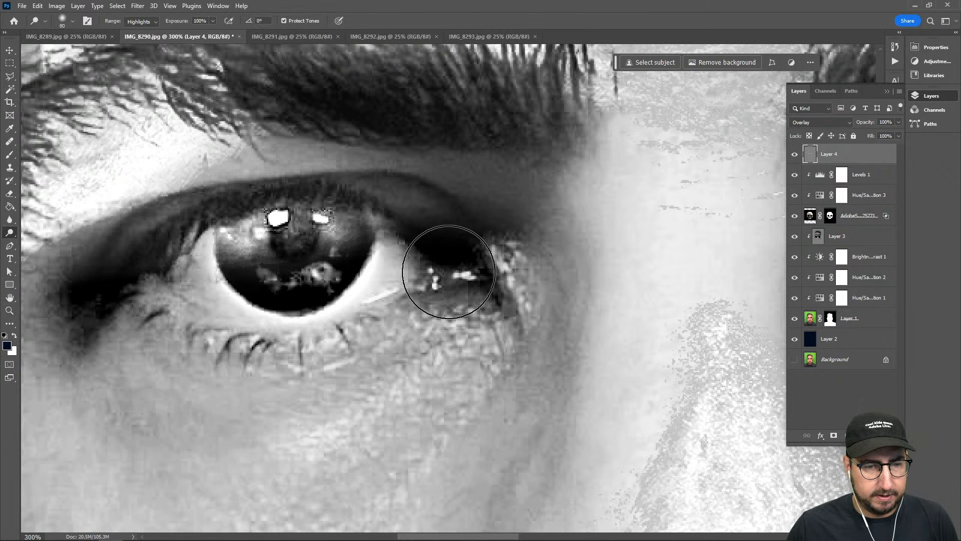
Examine the brightened eyes on the whole face, then return to a close view of the subject's left eye
key("z")
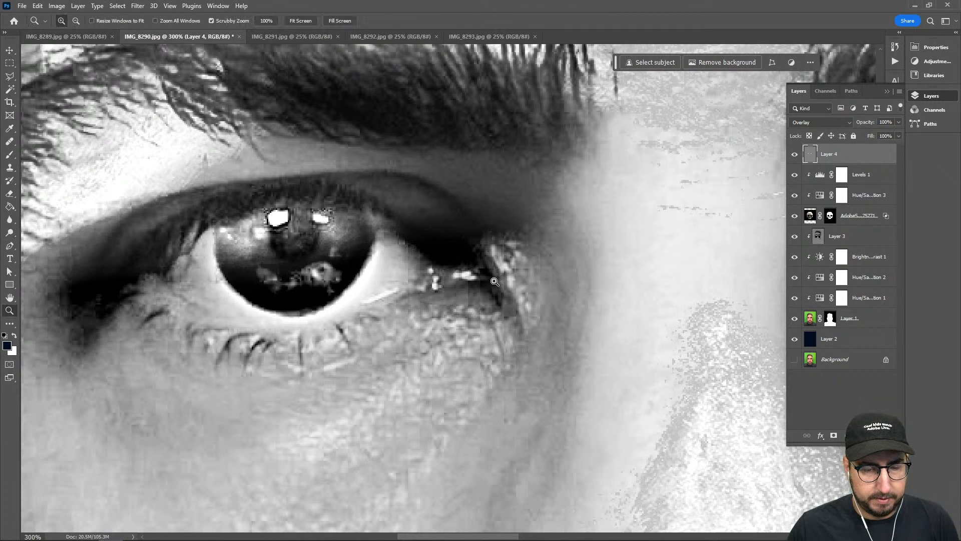
left_click(509, 285, "alt")
left_click(510, 285, "alt")
left_click(509, 285, "alt")
left_click(540, 298, "alt")
left_click(554, 286)
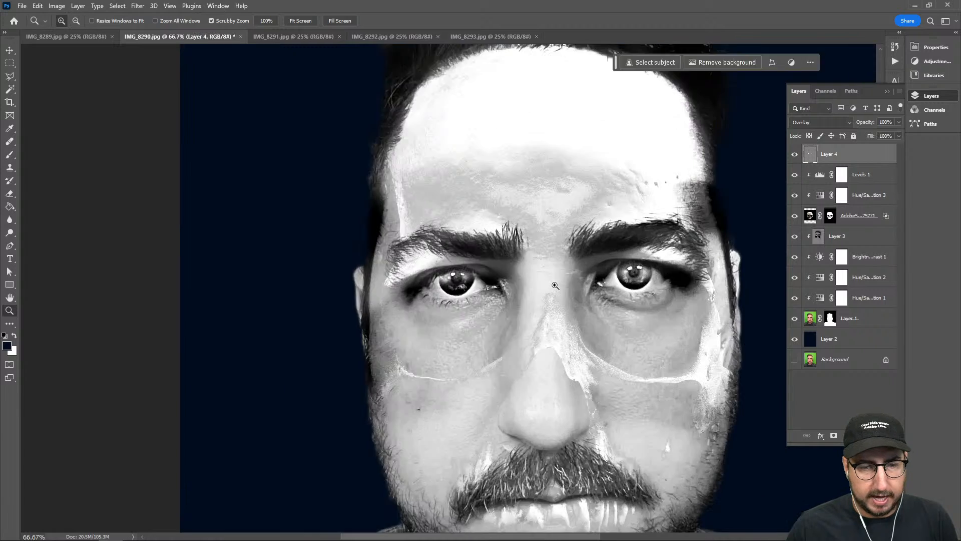
left_click(554, 285)
left_click(554, 286)
left_click(627, 287)
left_click_drag(626, 287, 277, 275)
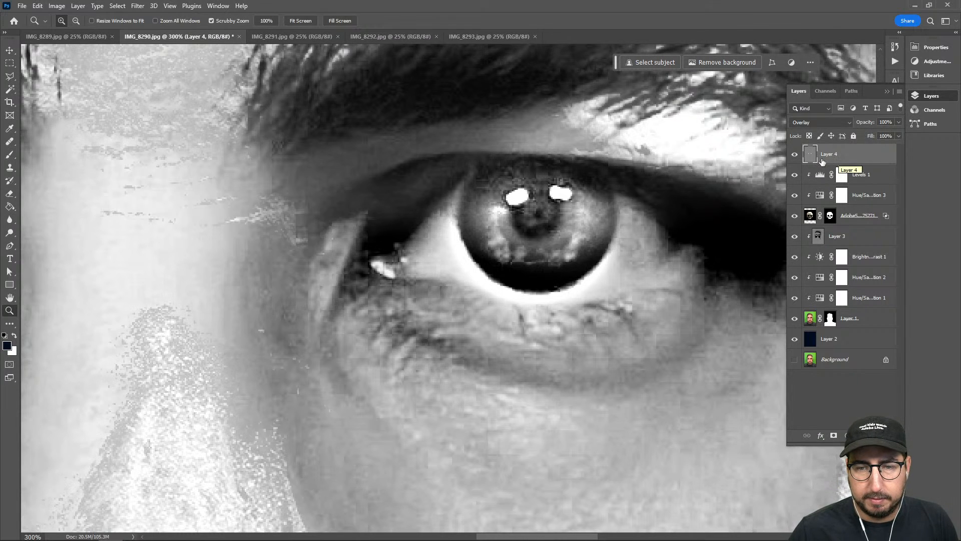
Add a Levels adjustment above Layer 4 with midtones 3.26 and white input 161, then invert its mask to black
left_click(846, 435)
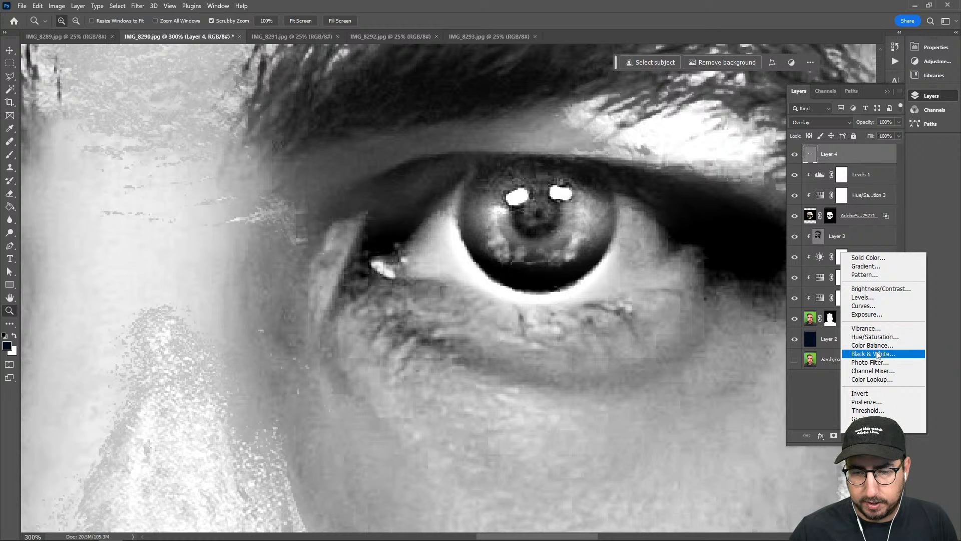
left_click(872, 298)
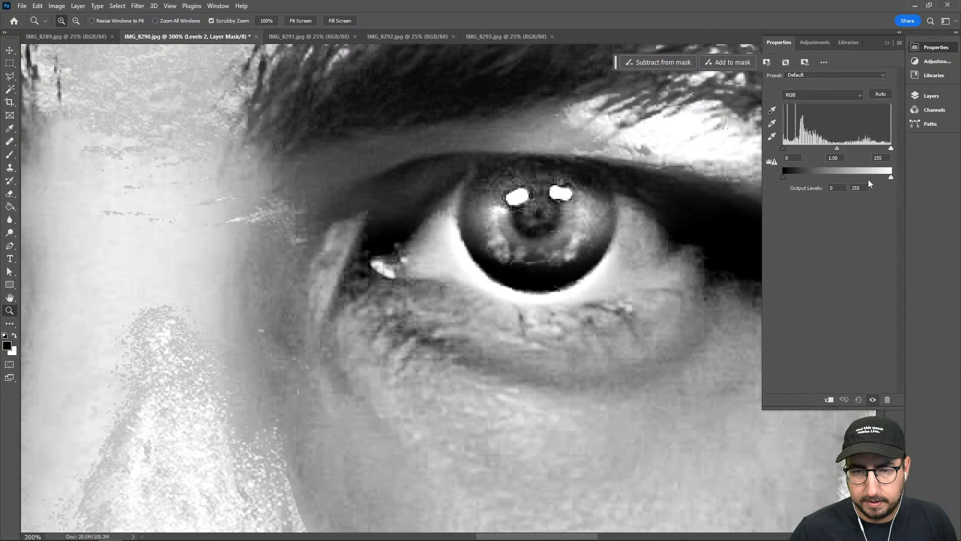
left_click_drag(891, 147, 791, 148)
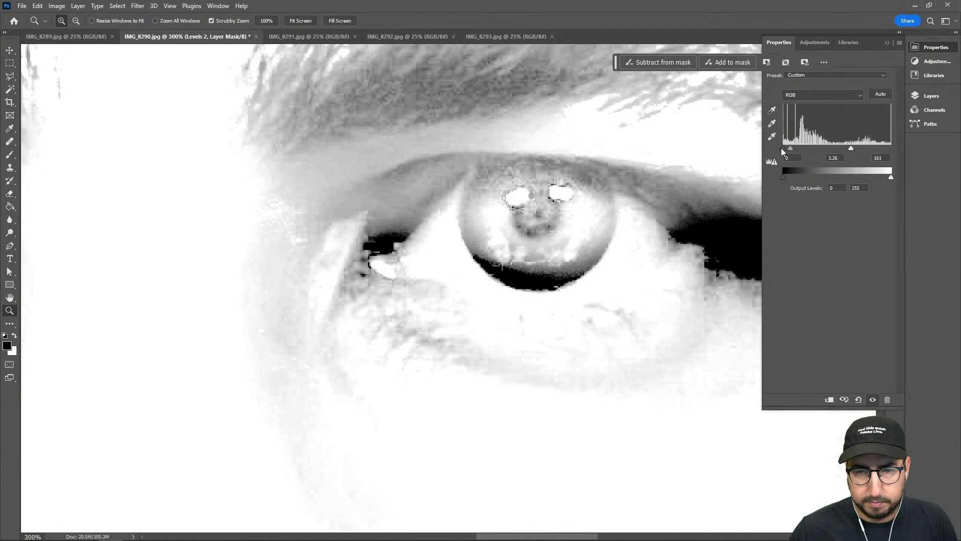
left_click(930, 96)
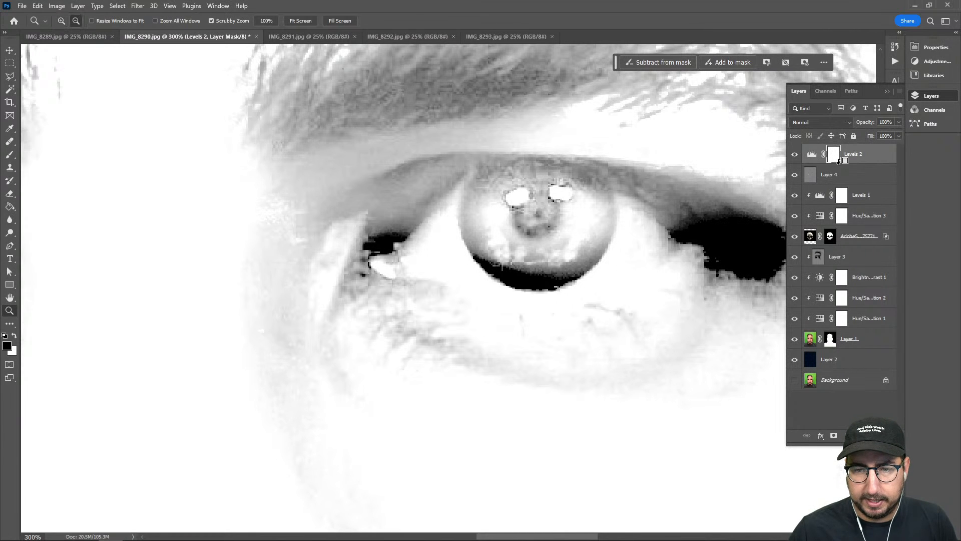
key("ctrl+i")
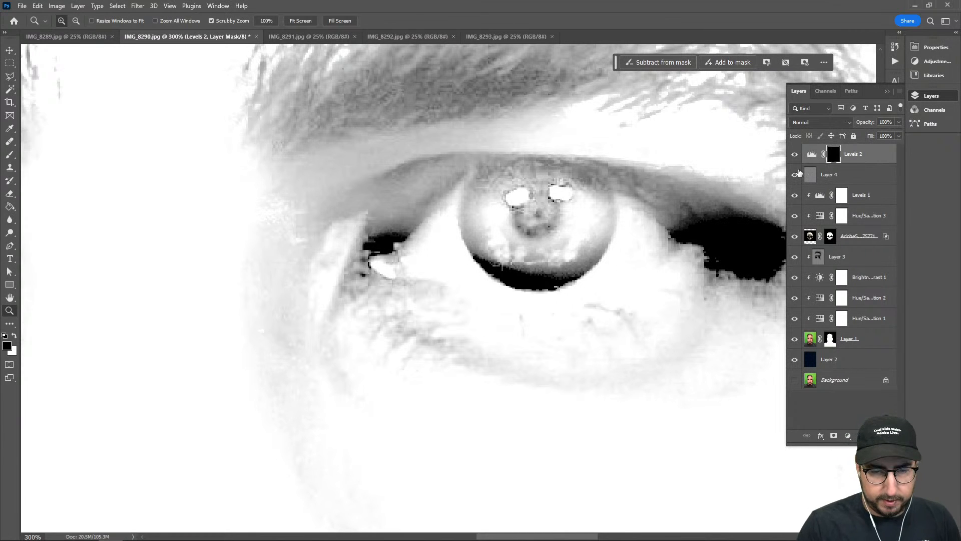
Paint white with a small brush on the Levels 2 mask over the iris of the subject's left eye
key("b")
key("bracketleft")
key("bracketleft")
key("bracketleft")
key("bracketleft")
key("bracketleft")
key("bracketleft")
key("bracketleft")
key("bracketleft")
key("bracketleft")
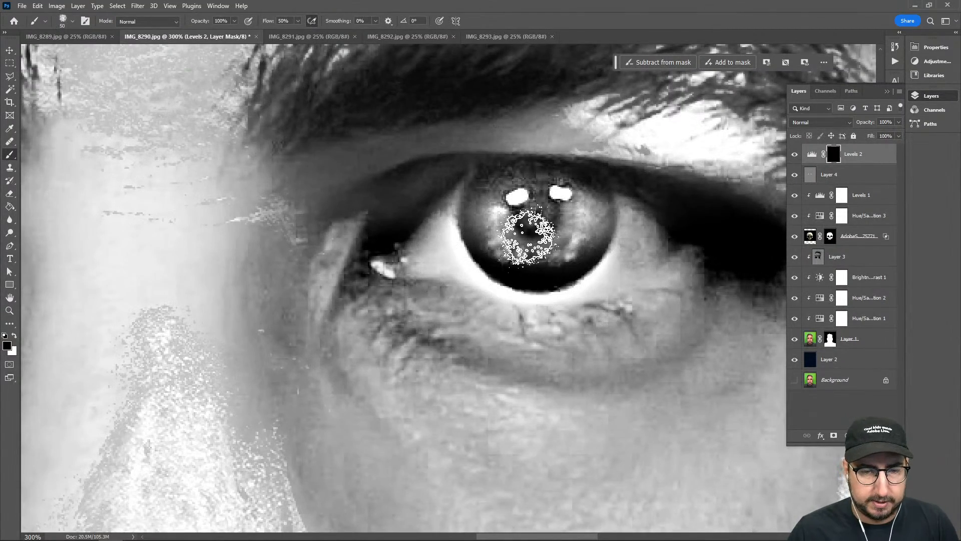
key("x")
mouse_move(529, 235)
left_mouse_down()
mouse_move(501, 235)
mouse_move(495, 226)
mouse_move(507, 217)
mouse_move(512, 251)
mouse_move(501, 204)
mouse_move(496, 222)
mouse_move(545, 243)
mouse_move(532, 249)
mouse_move(590, 216)
mouse_move(582, 227)
mouse_move(587, 205)
mouse_move(519, 213)
mouse_move(534, 202)
mouse_move(481, 201)
mouse_move(499, 248)
mouse_move(508, 213)
mouse_move(543, 208)
mouse_move(544, 238)
mouse_move(512, 198)
mouse_move(486, 193)
mouse_move(498, 244)
mouse_move(490, 205)
left_mouse_up()
key("x")
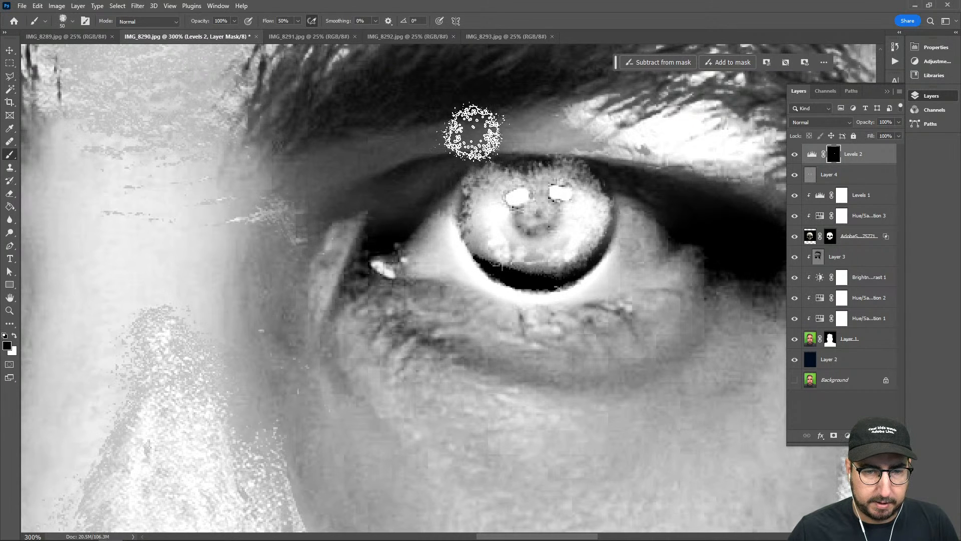
Paint white on the Levels 2 mask over the iris of the subject's right eye
key("z")
left_click(355, 266, "alt")
left_click(356, 266, "alt")
left_click(356, 266, "alt")
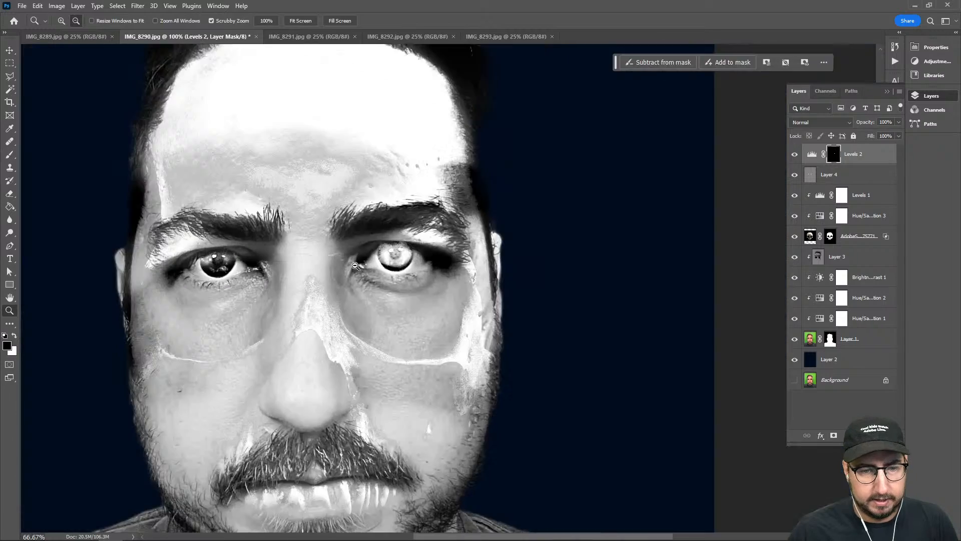
left_click(305, 295, "alt")
left_click(247, 300)
left_click(247, 299)
left_click(247, 282)
left_click(246, 282)
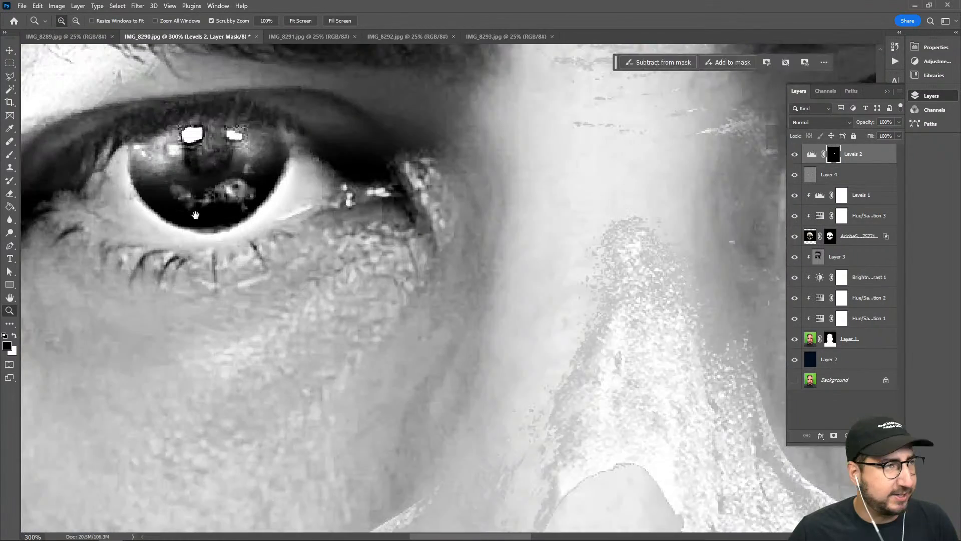
left_click_drag(196, 214, 346, 277)
key("b")
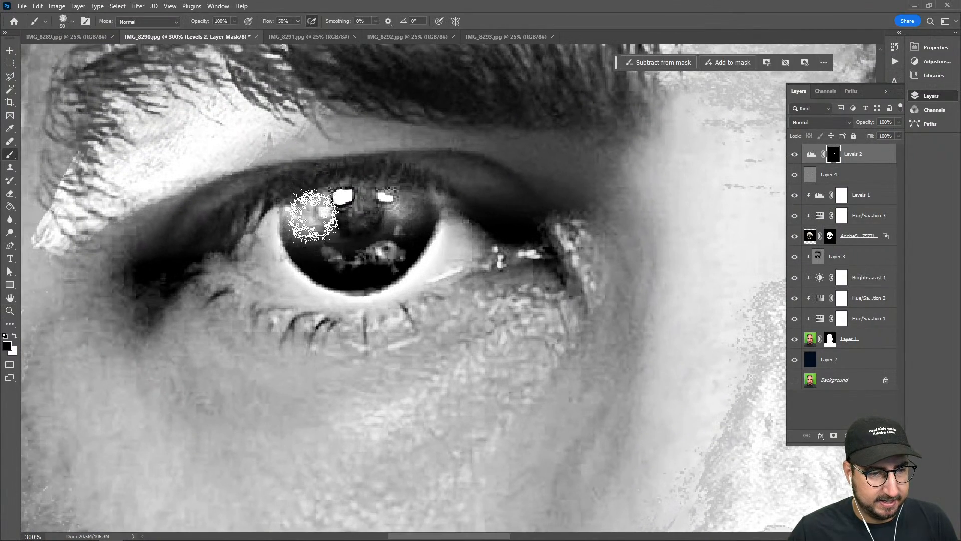
key("x")
mouse_move(331, 245)
left_mouse_down()
mouse_move(310, 224)
mouse_move(364, 266)
mouse_move(387, 220)
mouse_move(403, 211)
mouse_move(388, 226)
mouse_move(373, 206)
mouse_move(349, 236)
mouse_move(395, 210)
mouse_move(391, 254)
mouse_move(387, 244)
mouse_move(348, 263)
left_mouse_up()
Examine both glowing eyes in the context of the full portrait at 33.3% zoom
key("z")
left_click(452, 233, "alt")
left_click(452, 233, "alt")
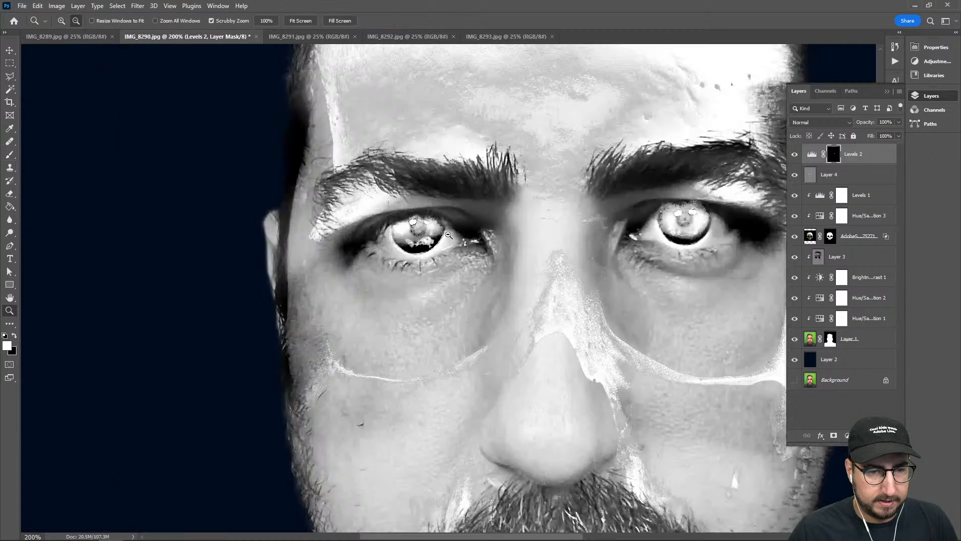
left_click(449, 234, "alt")
left_click(505, 264, "alt")
left_click(508, 264, "alt")
left_click_drag(513, 328, 448, 293)
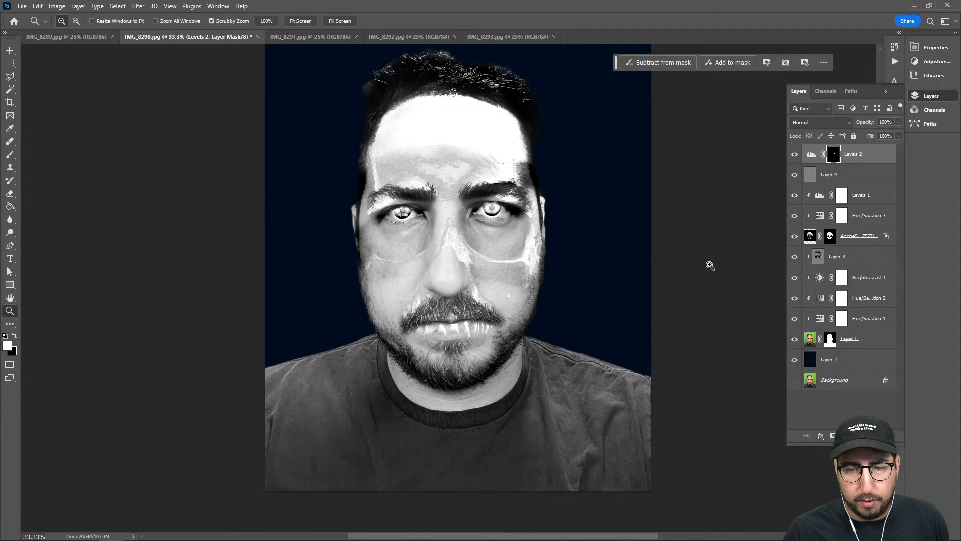
Burn the subject's right cheek on Layer 3 with a soft 250 px brush, using the Shadows range at 100% exposure
left_click(821, 258)
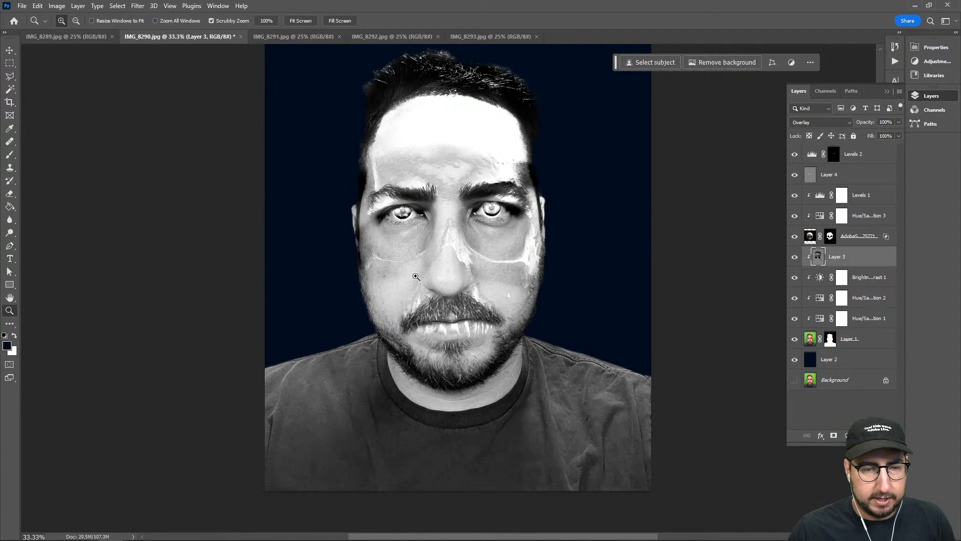
key("b")
key("x")
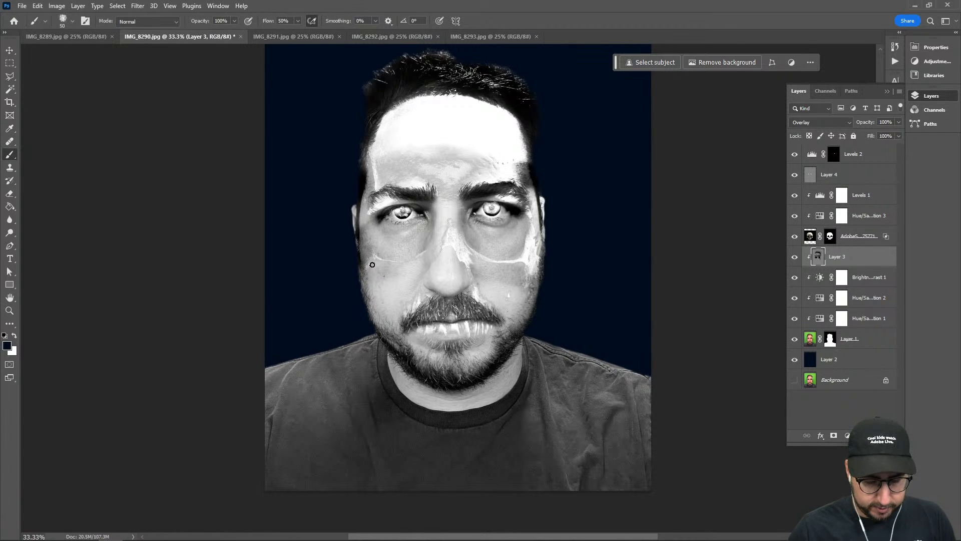
key("o")
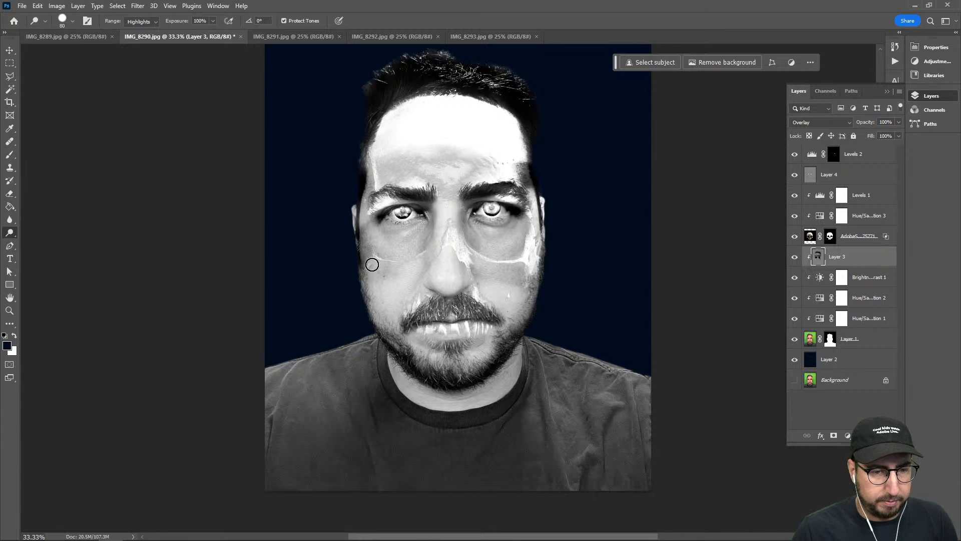
key("bracketright")
key("bracketright")
key("bracketright")
key("shift+bracketleft")
key("shift+bracketleft")
key("shift+bracketleft")
key("shift+bracketleft")
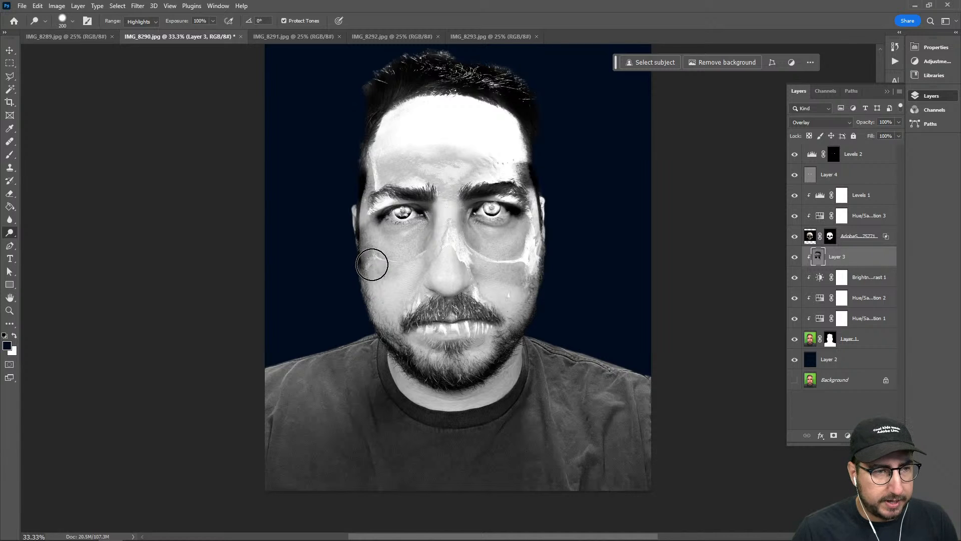
key("bracketright")
key("bracketright")
key("bracketright")
key("bracketright")
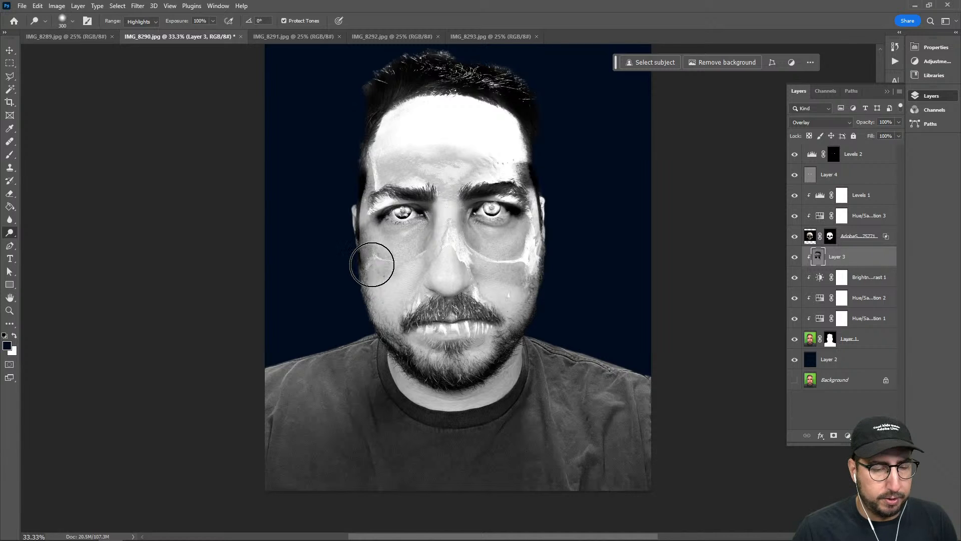
key("shift+o")
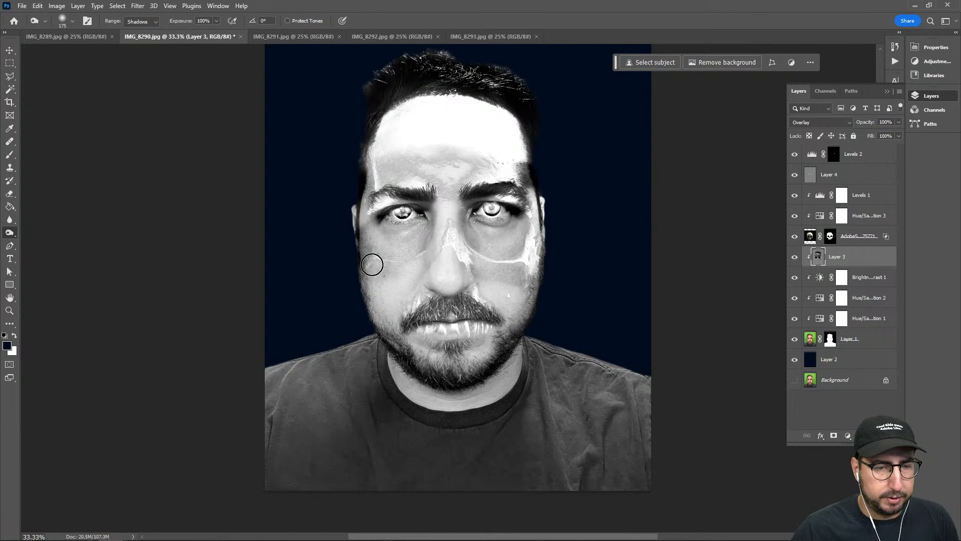
key("bracketright")
key("bracketright")
mouse_move(370, 268)
left_mouse_down()
mouse_move(407, 302)
mouse_move(389, 294)
left_mouse_up()
Darken the subject's right cheek further down to the jaw on Layer 3, using the Burn tool with progressively smaller brushes
key("z")
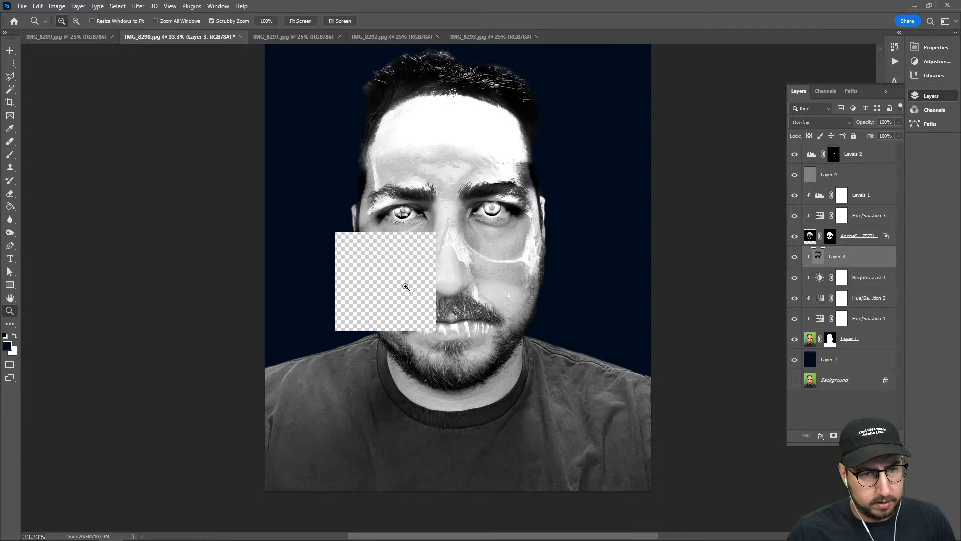
left_click(411, 273)
left_click(413, 276)
key("b")
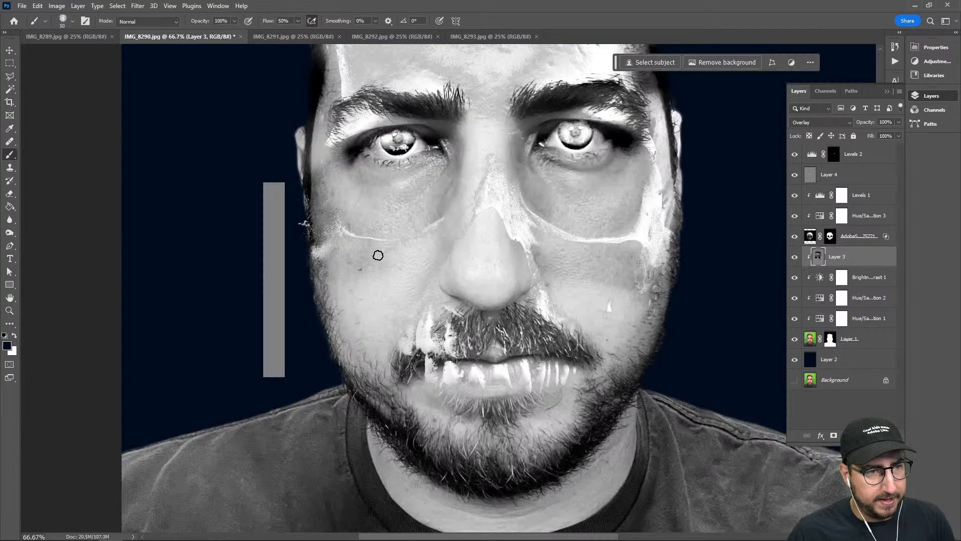
key("o")
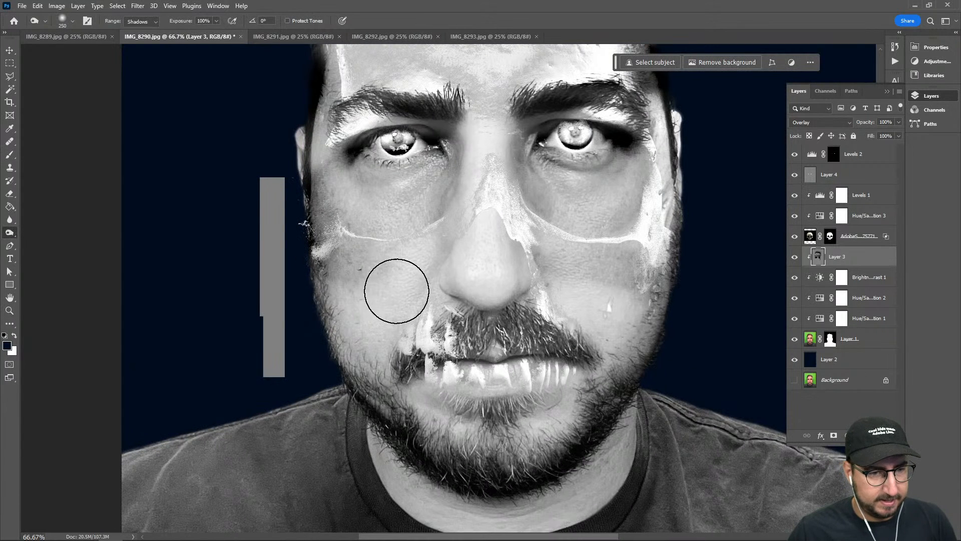
mouse_move(360, 278)
left_mouse_down()
mouse_move(378, 313)
mouse_move(343, 247)
mouse_move(388, 300)
mouse_move(379, 275)
mouse_move(390, 344)
left_mouse_up()
key("bracketleft")
key("bracketleft")
key("bracketleft")
mouse_move(361, 283)
left_mouse_down()
mouse_move(395, 316)
mouse_move(350, 284)
mouse_move(351, 271)
mouse_move(390, 335)
mouse_move(328, 269)
left_mouse_up()
key("bracketleft")
mouse_move(395, 329)
left_mouse_down()
mouse_move(391, 397)
mouse_move(375, 344)
mouse_move(376, 298)
mouse_move(326, 269)
mouse_move(373, 355)
mouse_move(346, 335)
mouse_move(337, 307)
mouse_move(348, 376)
left_mouse_up()
Hide the skull layer and burn the subject's left cheek on Layer 3 from the cheekbone down towards the mouth
mouse_move(640, 341)
left_mouse_down()
mouse_move(649, 272)
mouse_move(576, 340)
mouse_move(615, 305)
mouse_move(488, 310)
left_mouse_up()
left_click(488, 313, "ctrl")
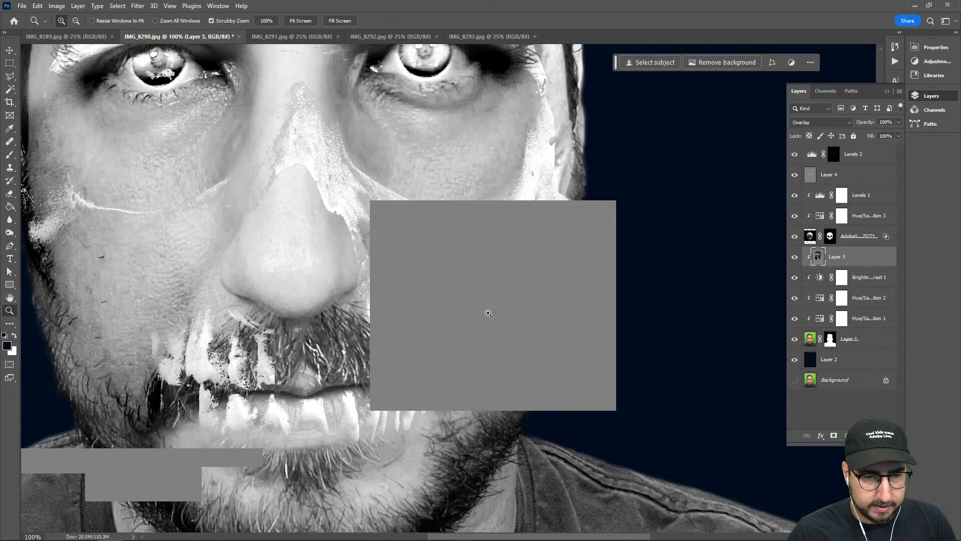
left_click(488, 314, "alt")
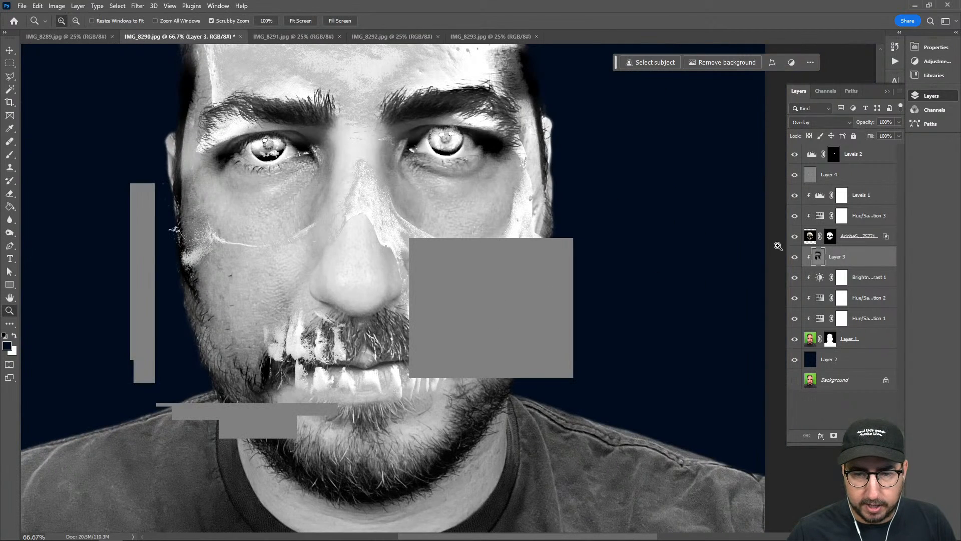
left_click(795, 237)
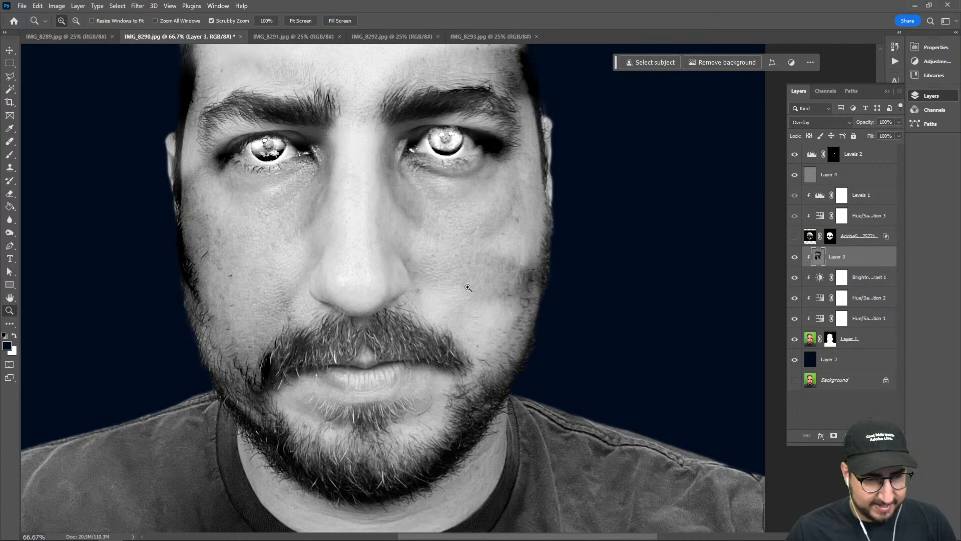
left_click_drag(526, 258, 443, 320)
key("ctrl+space")
left_click(473, 300, "alt")
left_click(468, 293, "alt")
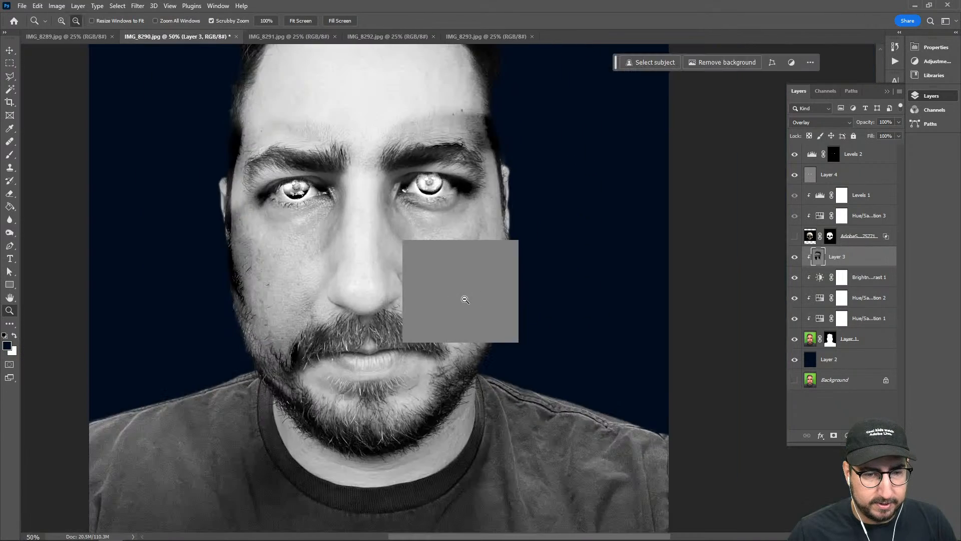
left_click(470, 288)
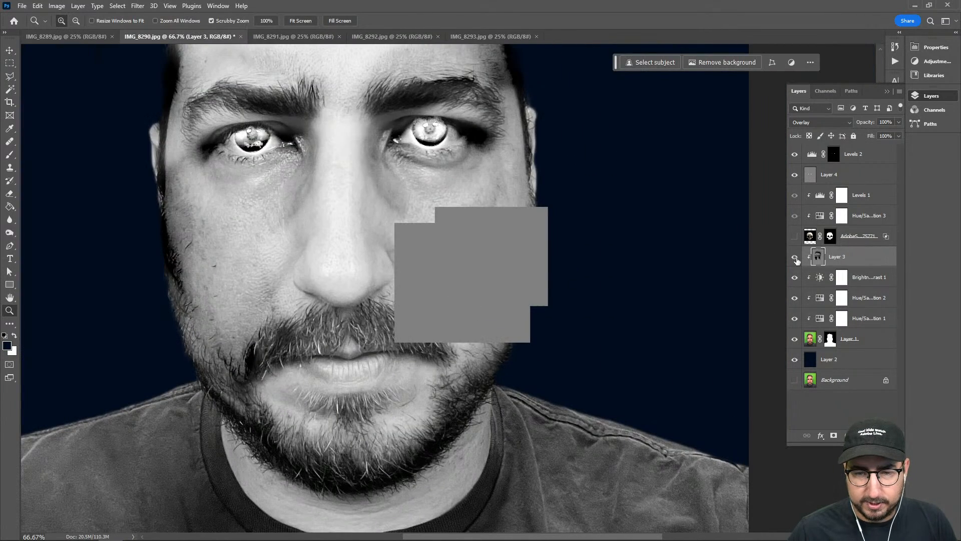
key("b")
left_click_drag(520, 254, 461, 326)
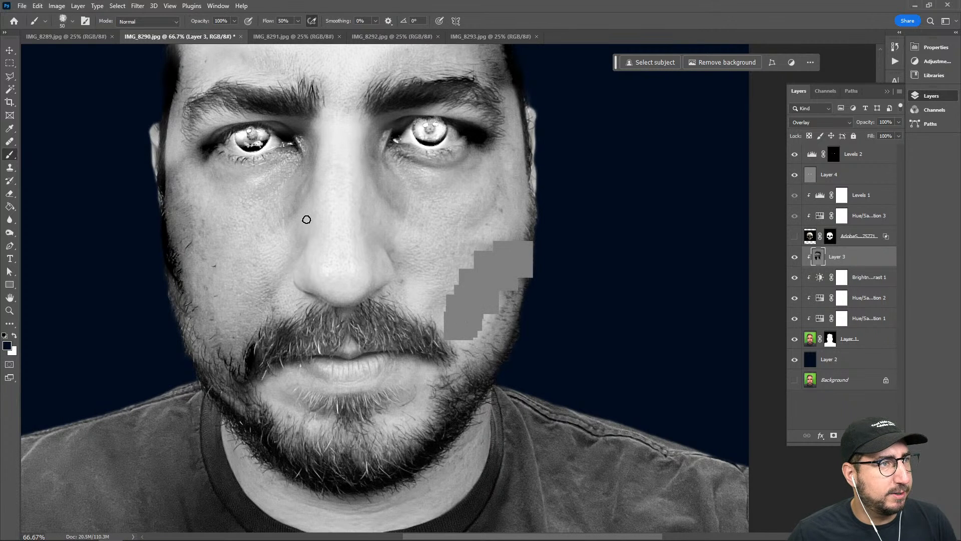
Save the document in Photoshop format as Zombie.psd in the Downloads folder and close the program
key("ctrl+shift+s")
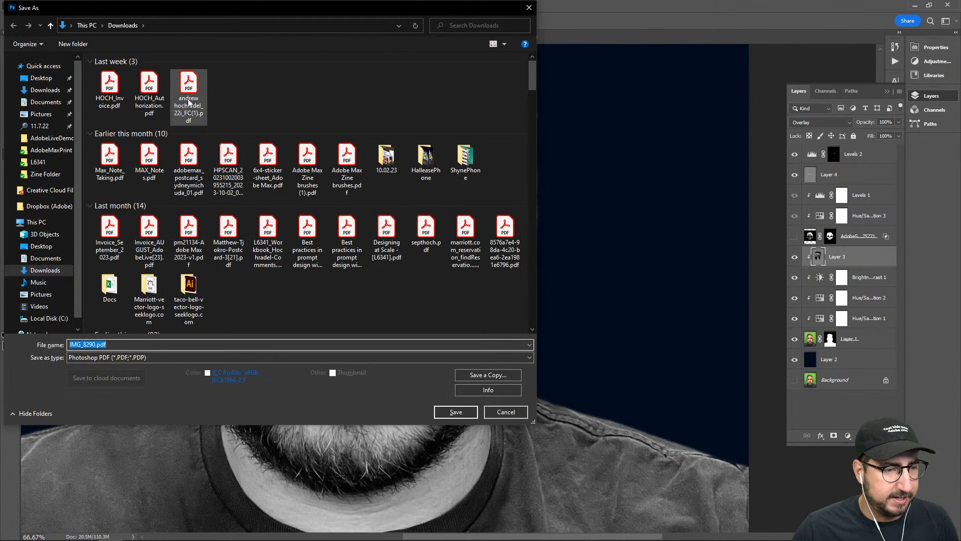
left_click(126, 358)
left_click(119, 366)
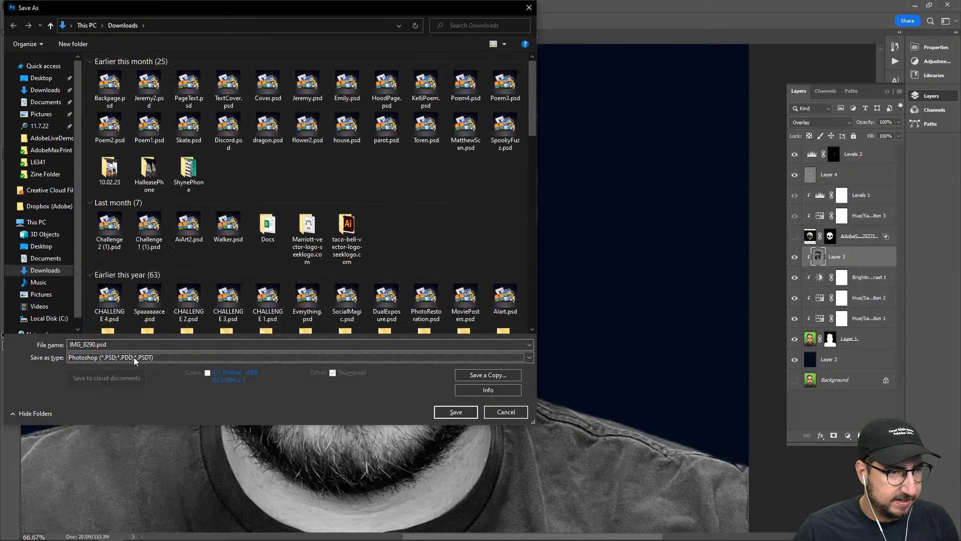
left_click(134, 344)
type("Zombie")
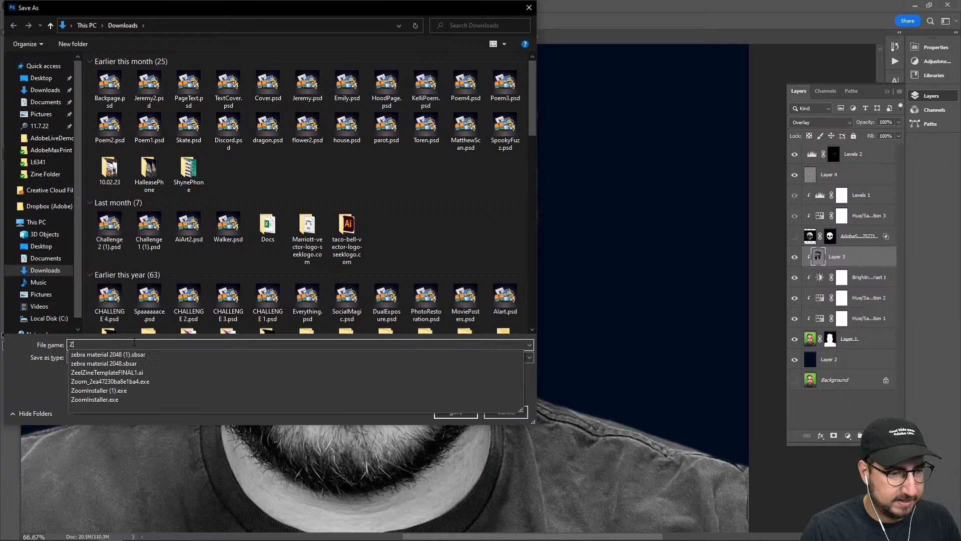
key("Return")
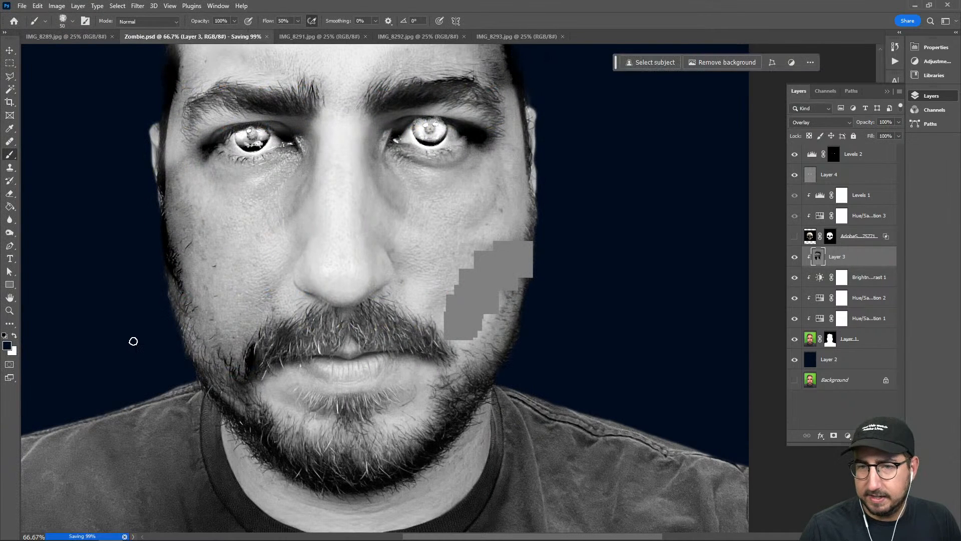
left_click(946, 6)
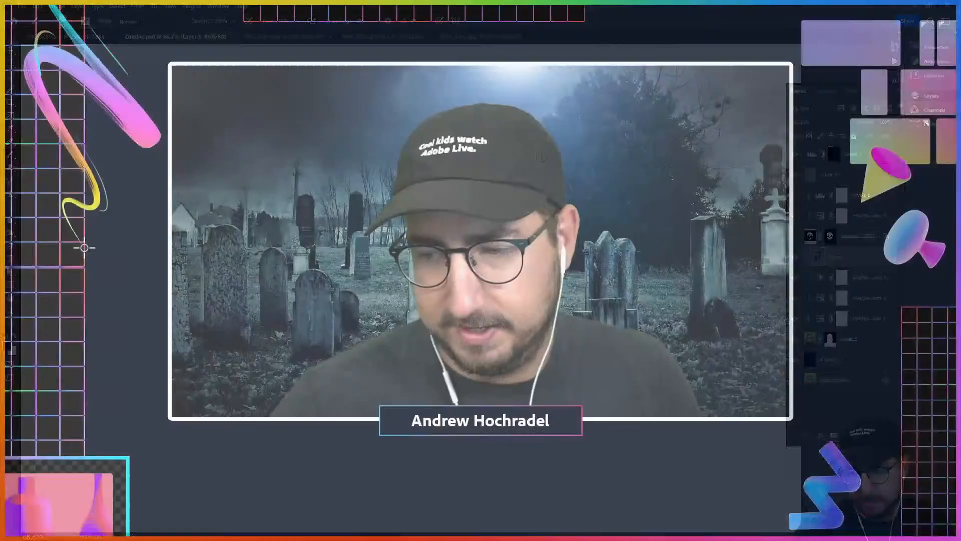
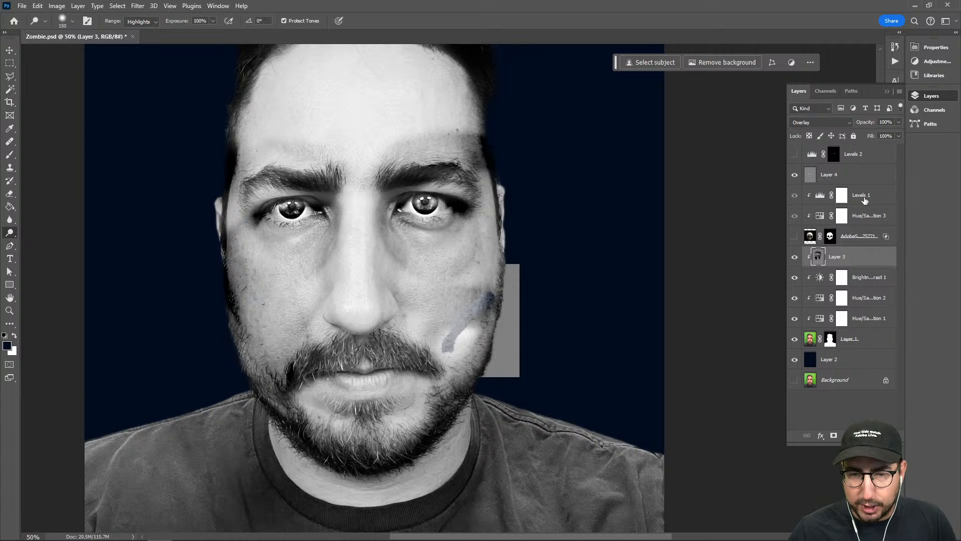
Delete the Levels 1, Hue/Saturation 3, skull, Layer 3 and Layer 4 layers above Brightness/Contrast 1
left_click(864, 199)
key("Delete")
key("Delete")
key("Delete")
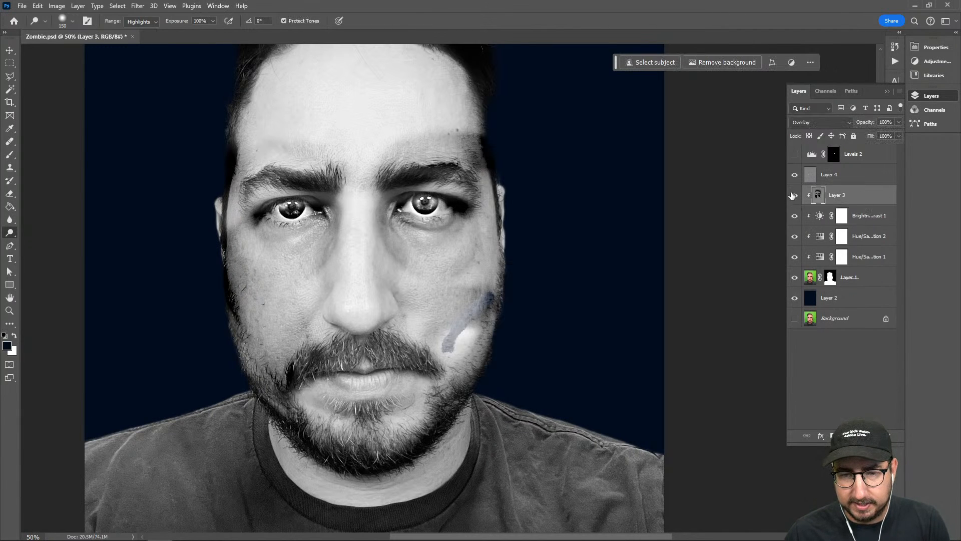
left_click_drag(519, 290, 458, 354)
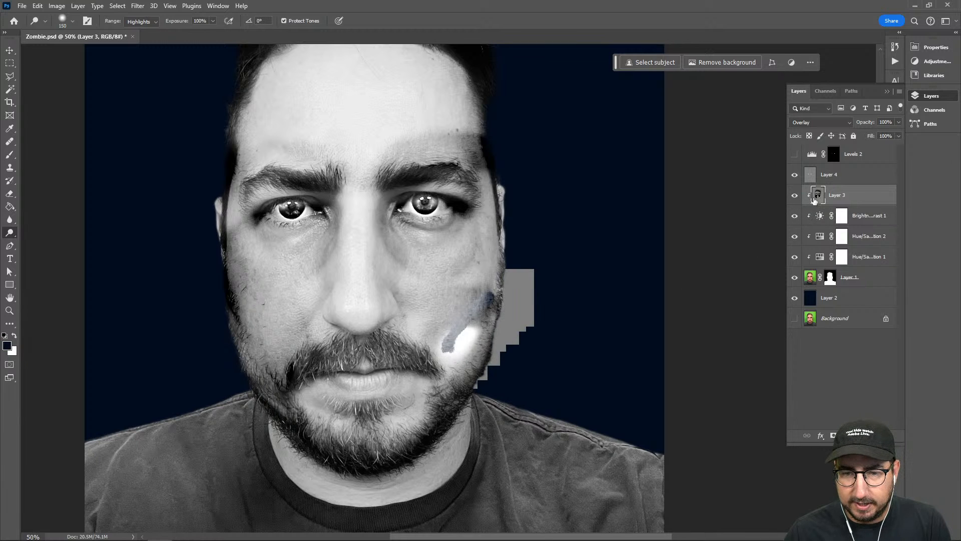
key("Delete")
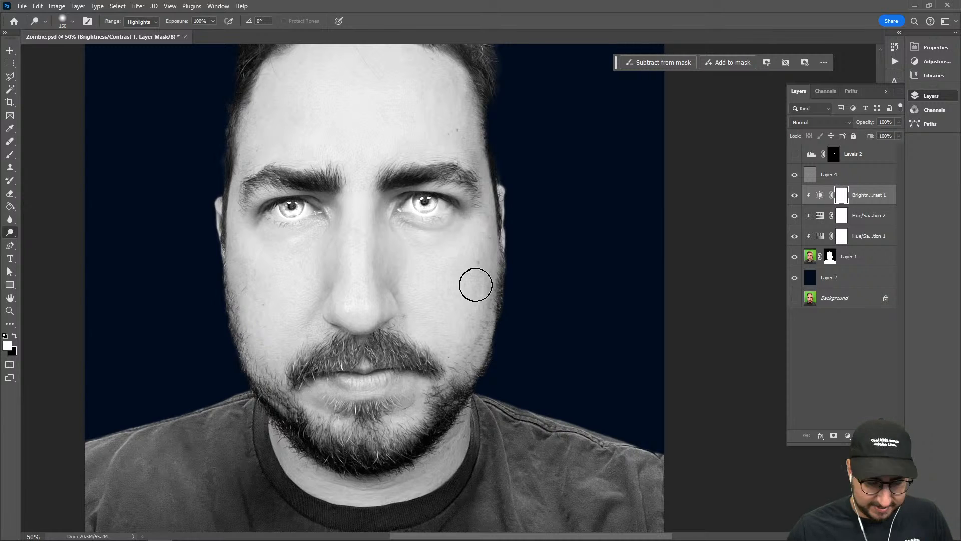
left_click(845, 176)
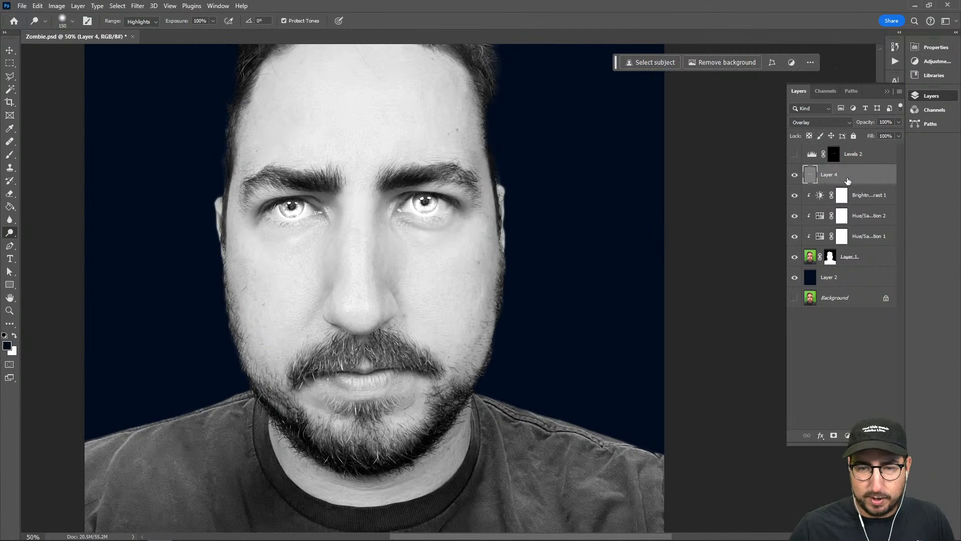
key("Delete")
Create a new layer above Brightness/Contrast 1 in Overlay mode, filled with the Overlay-neutral 50% gray
key("ctrl+shift+n")
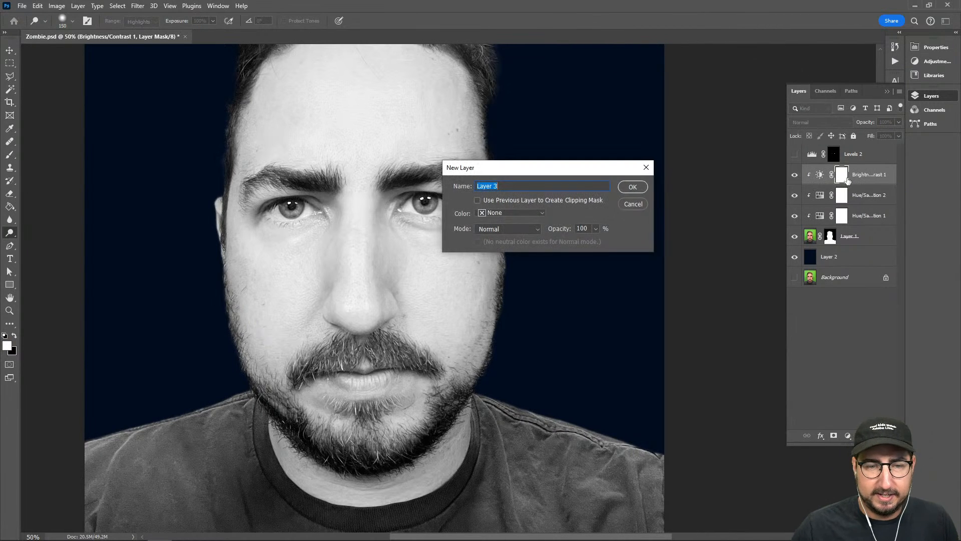
left_click(486, 230)
left_click(501, 366)
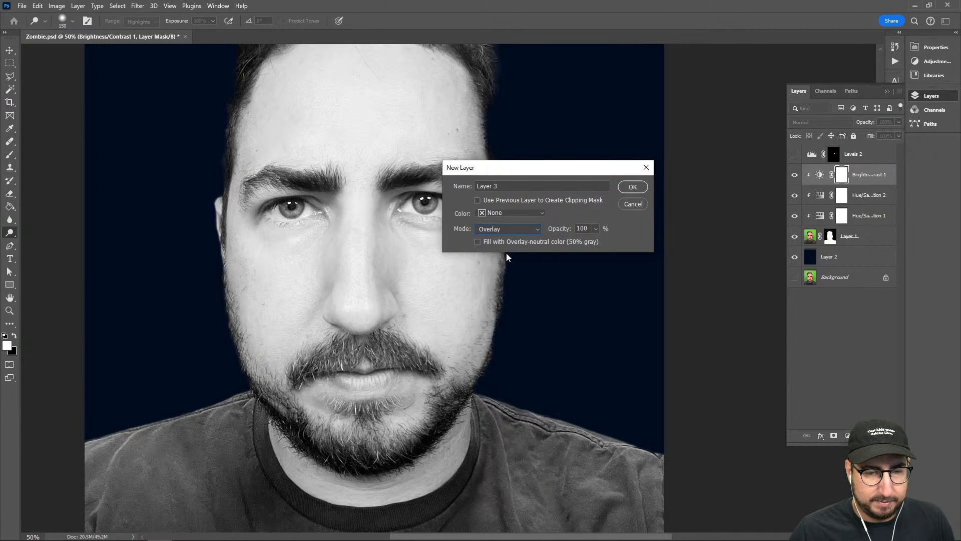
left_click(632, 187)
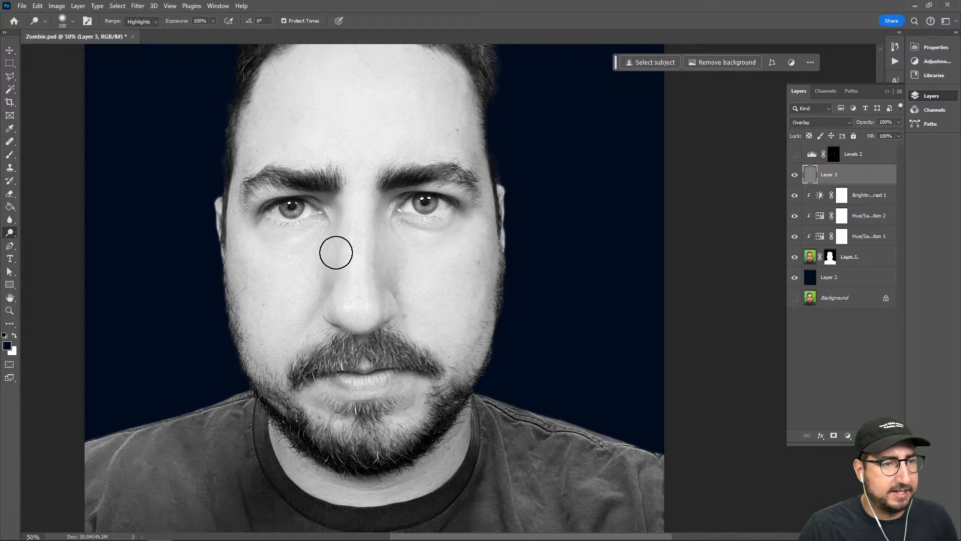
Burn both cheeks down towards the mouth and jaw on Layer 3 with a 175 px brush, Shadows range, 100% exposure
key("shift+o")
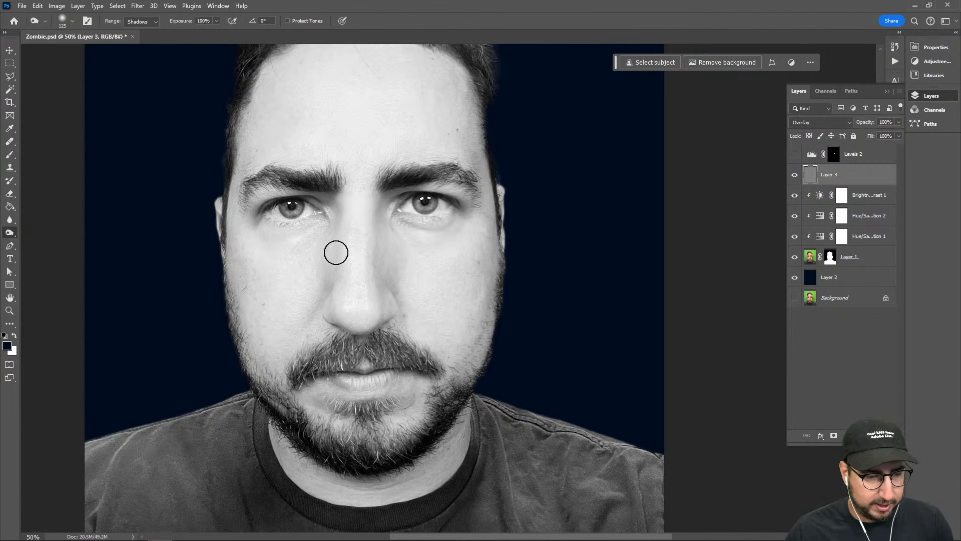
key("bracketright")
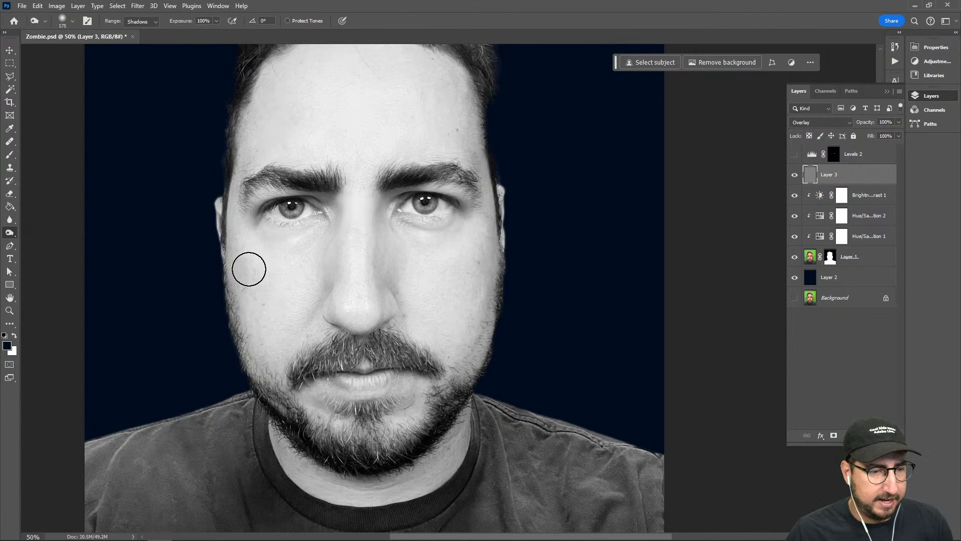
mouse_move(227, 272)
left_mouse_down()
mouse_move(263, 321)
mouse_move(238, 276)
mouse_move(293, 323)
left_mouse_up()
mouse_move(252, 284)
left_mouse_down()
mouse_move(295, 328)
mouse_move(288, 369)
mouse_move(265, 376)
mouse_move(238, 332)
mouse_move(258, 318)
mouse_move(298, 377)
mouse_move(238, 271)
mouse_move(302, 370)
left_mouse_up()
mouse_move(476, 318)
left_mouse_down()
mouse_move(451, 299)
mouse_move(447, 348)
mouse_move(495, 286)
mouse_move(447, 306)
mouse_move(454, 323)
mouse_move(496, 292)
mouse_move(439, 355)
mouse_move(456, 318)
mouse_move(463, 357)
mouse_move(480, 317)
mouse_move(472, 353)
mouse_move(451, 350)
mouse_move(410, 411)
mouse_move(383, 426)
mouse_move(313, 388)
mouse_move(382, 427)
mouse_move(453, 339)
mouse_move(353, 422)
left_mouse_up()
Burn the skin beneath both eyes on Layer 3 to create dark, sunken eye bags
key("space")
mouse_move(314, 339)
left_mouse_down()
mouse_move(320, 414)
mouse_move(313, 377)
left_mouse_up()
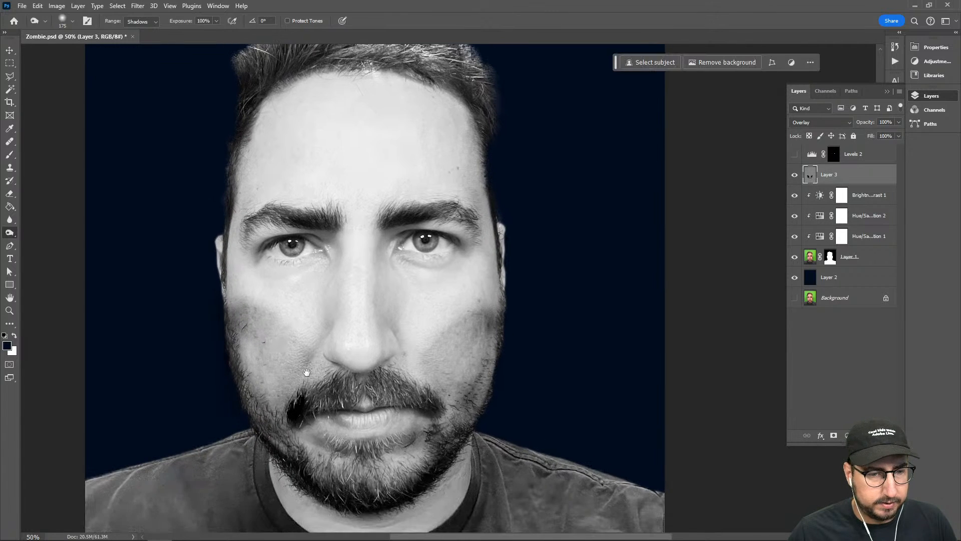
mouse_move(280, 282)
left_mouse_down()
mouse_move(261, 266)
mouse_move(292, 282)
mouse_move(329, 260)
mouse_move(279, 272)
mouse_move(266, 266)
mouse_move(297, 272)
mouse_move(328, 252)
mouse_move(308, 281)
mouse_move(261, 267)
mouse_move(286, 287)
mouse_move(323, 259)
mouse_move(311, 283)
left_mouse_up()
mouse_move(405, 277)
left_mouse_down()
mouse_move(443, 282)
mouse_move(409, 269)
mouse_move(450, 264)
mouse_move(406, 275)
mouse_move(390, 255)
mouse_move(429, 287)
mouse_move(457, 255)
mouse_move(427, 283)
mouse_move(392, 268)
mouse_move(433, 285)
mouse_move(433, 317)
mouse_move(395, 255)
left_mouse_up()
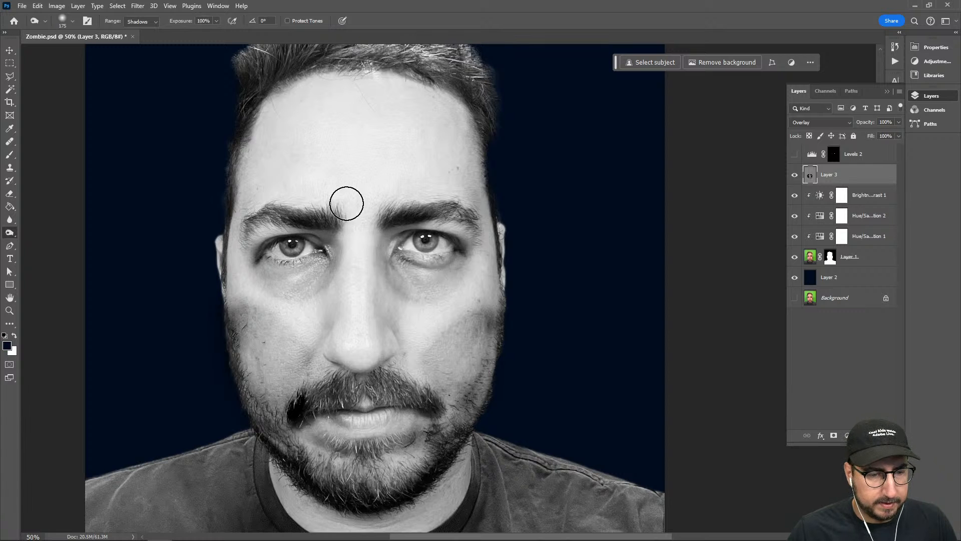
Dodge both corners of the mouth on Layer 3 with a 150 px brush, Highlights range, 100% exposure
left_click_drag(338, 251, 375, 160)
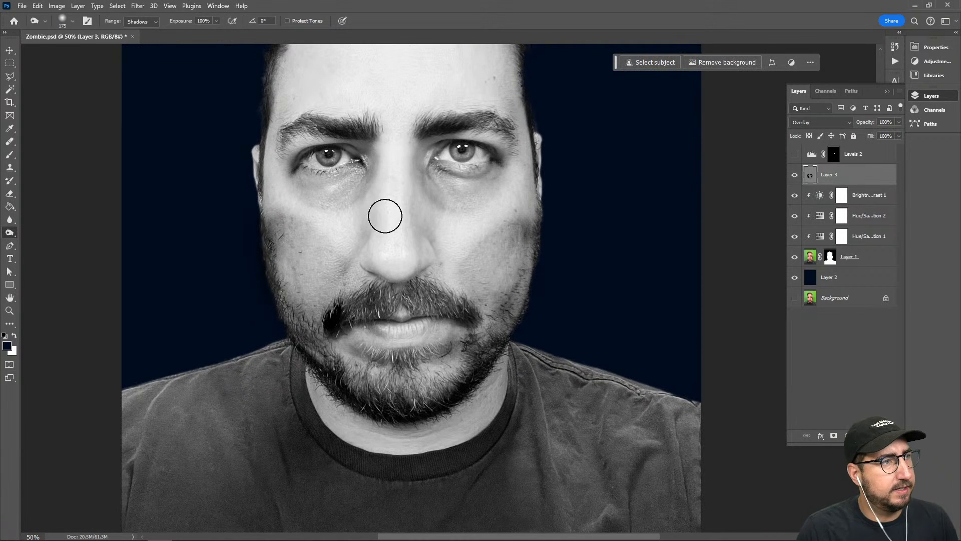
key("shift+o")
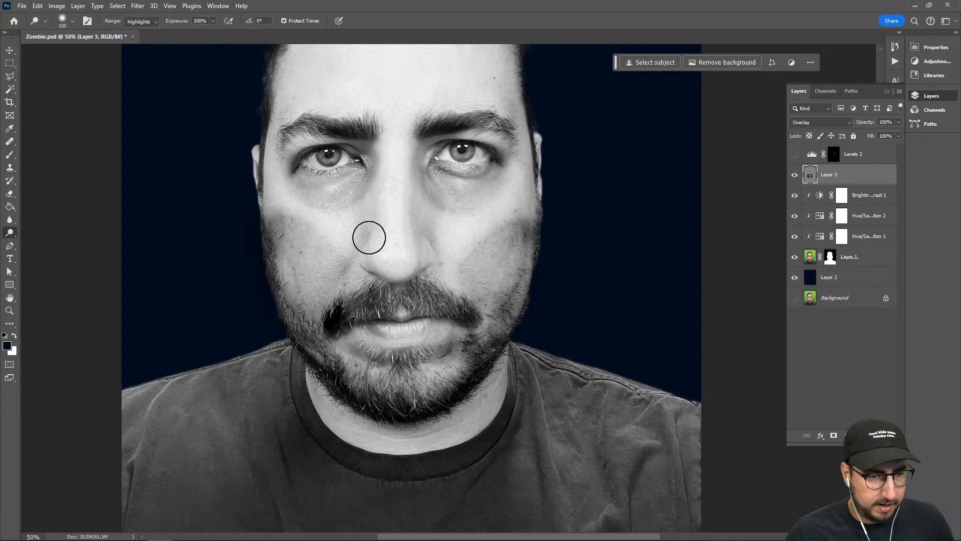
left_click_drag(333, 329, 334, 331)
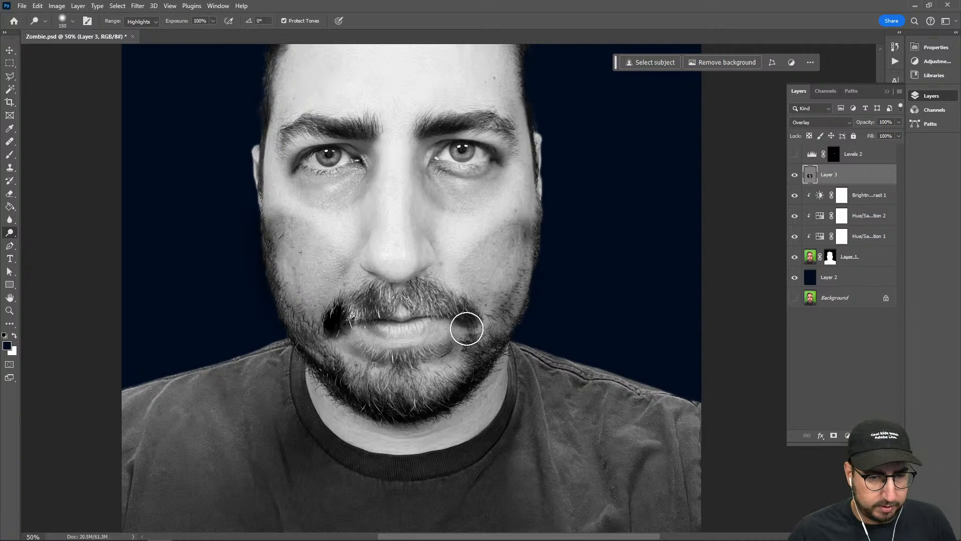
mouse_move(466, 324)
left_mouse_down()
mouse_move(499, 349)
mouse_move(485, 379)
mouse_move(460, 283)
mouse_move(481, 321)
mouse_move(485, 300)
mouse_move(484, 329)
left_mouse_up()
Brighten both eyes on Layer 3 with the Dodge tool so the irises glow
left_click_drag(366, 257, 344, 361)
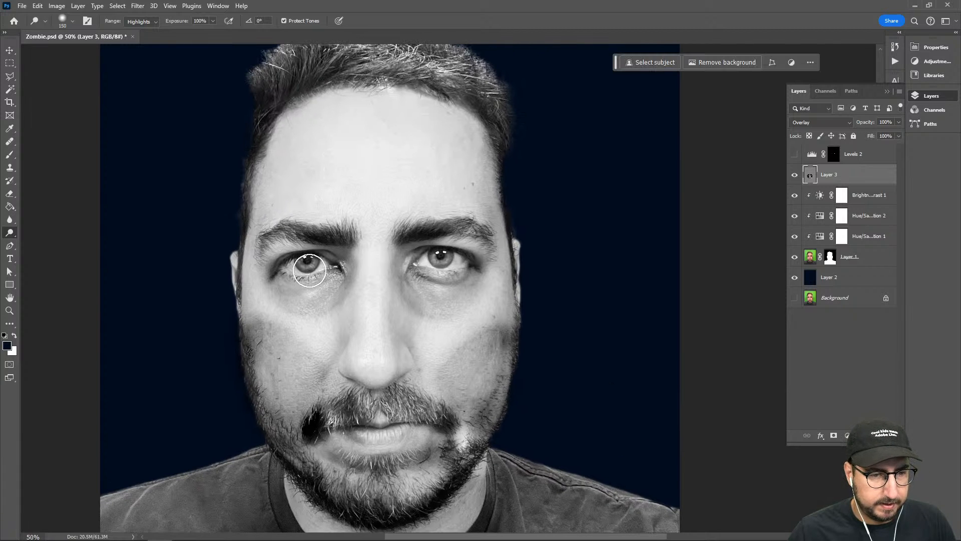
left_click_drag(433, 259, 442, 259)
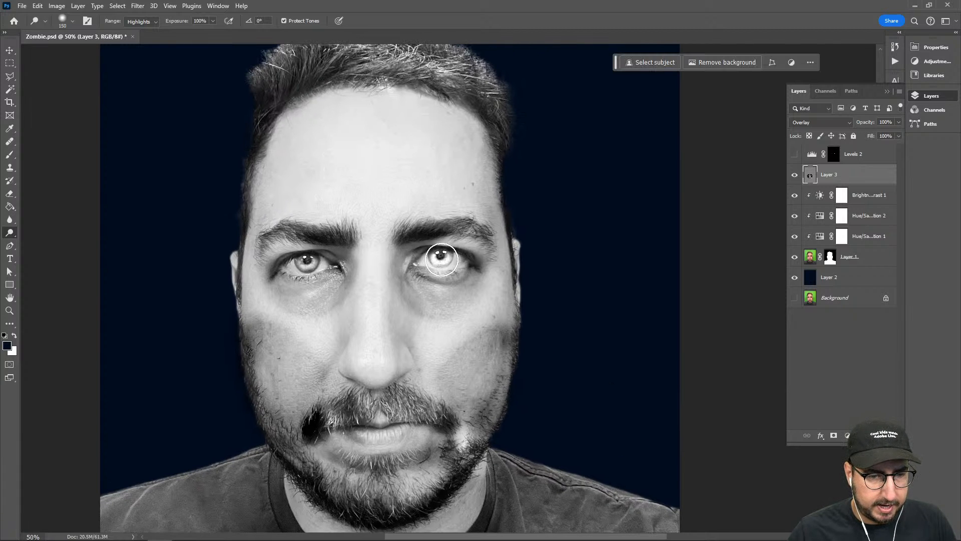
left_click_drag(322, 270, 300, 264)
mouse_move(436, 351)
left_mouse_down()
mouse_move(461, 348)
mouse_move(486, 298)
mouse_move(453, 343)
mouse_move(458, 294)
mouse_move(446, 321)
left_mouse_up()
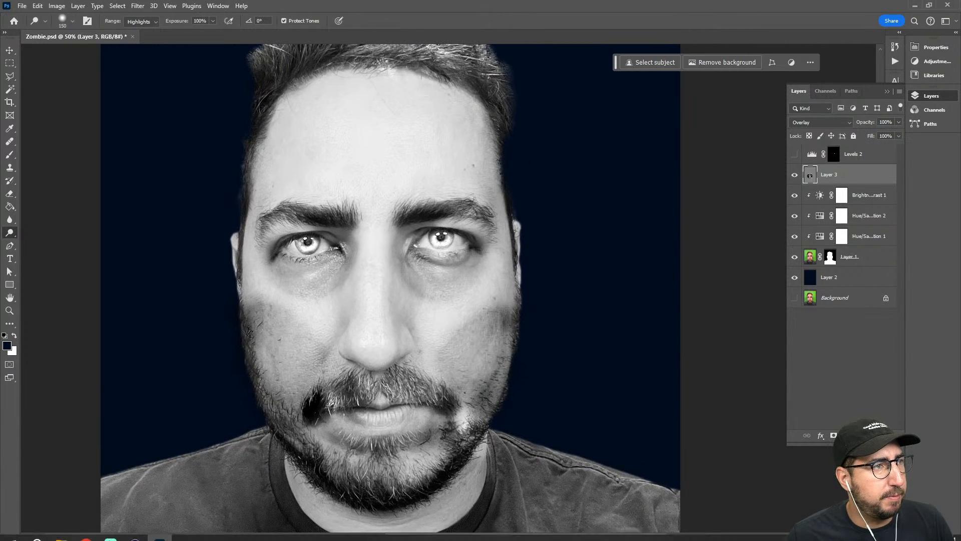
Place the skull image AdobeStock_309975771.jpeg from the Downloads folder over the face and mask out its black background
left_click(61, 530)
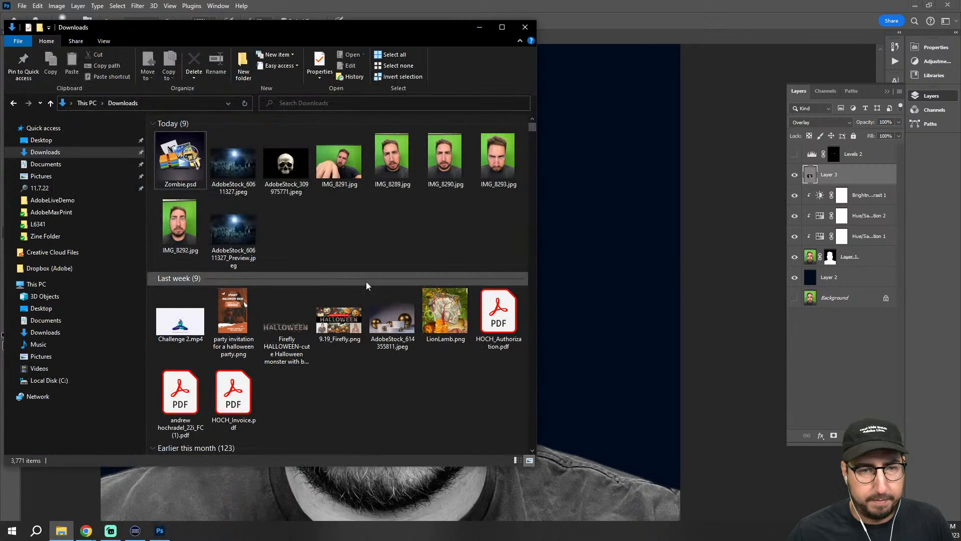
left_click_drag(272, 156, 522, 204)
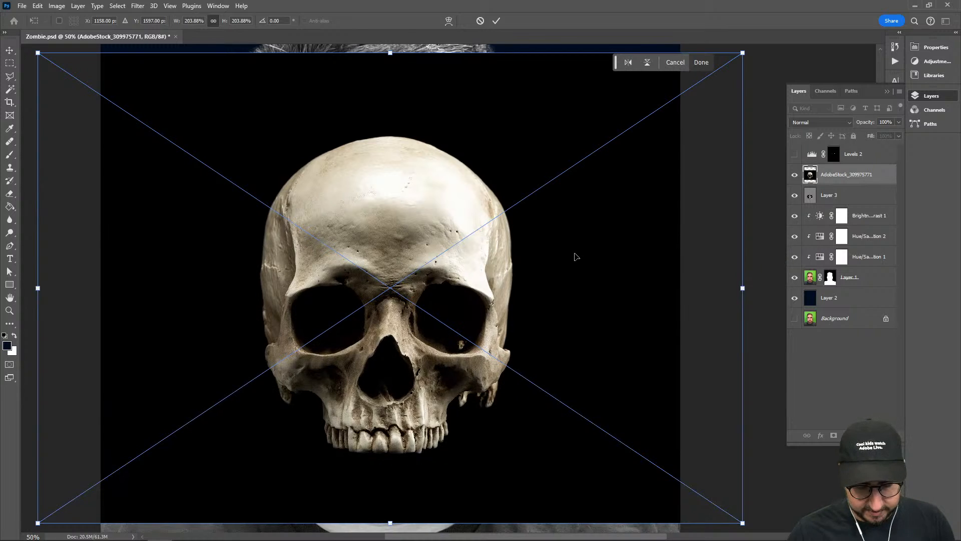
key("Return")
key("o")
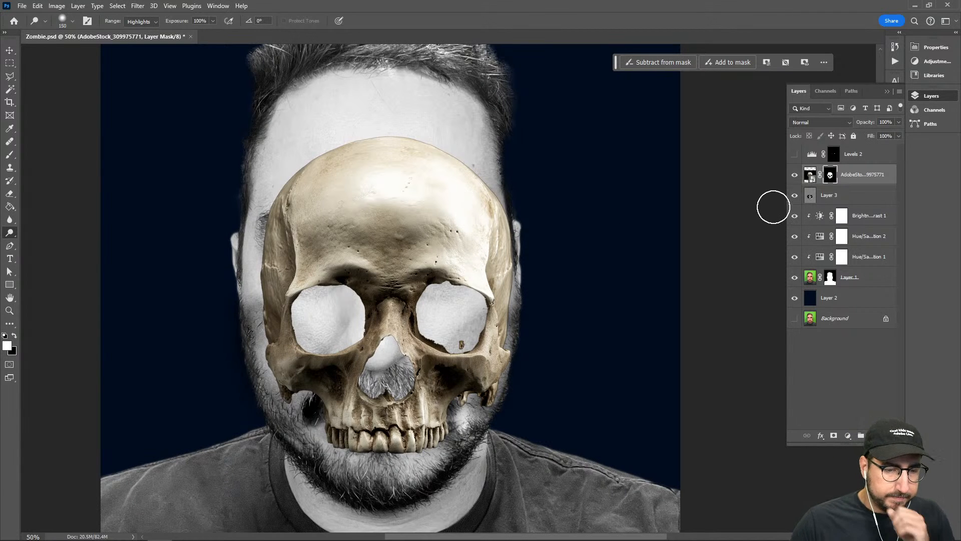
left_click(138, 6)
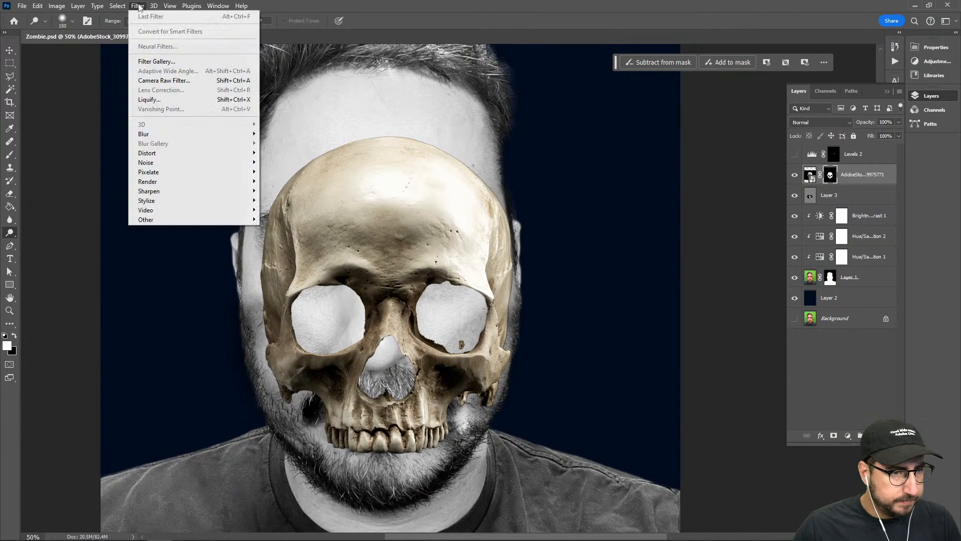
mouse_move(173, 134)
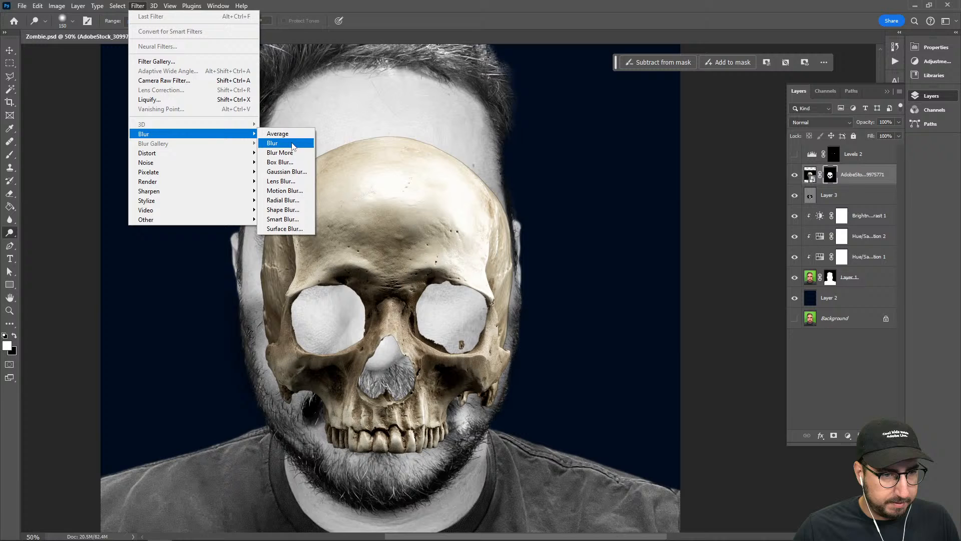
left_click(283, 172)
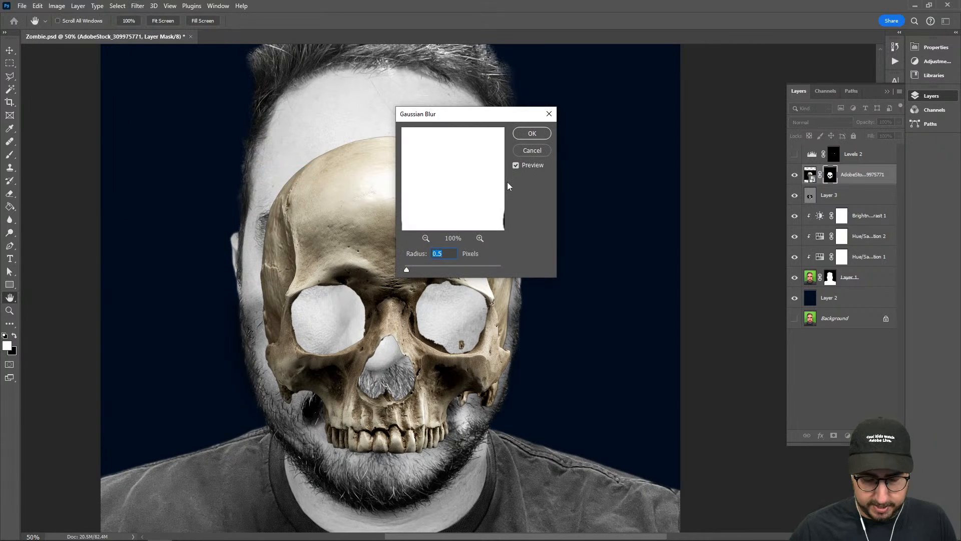
type("0.4")
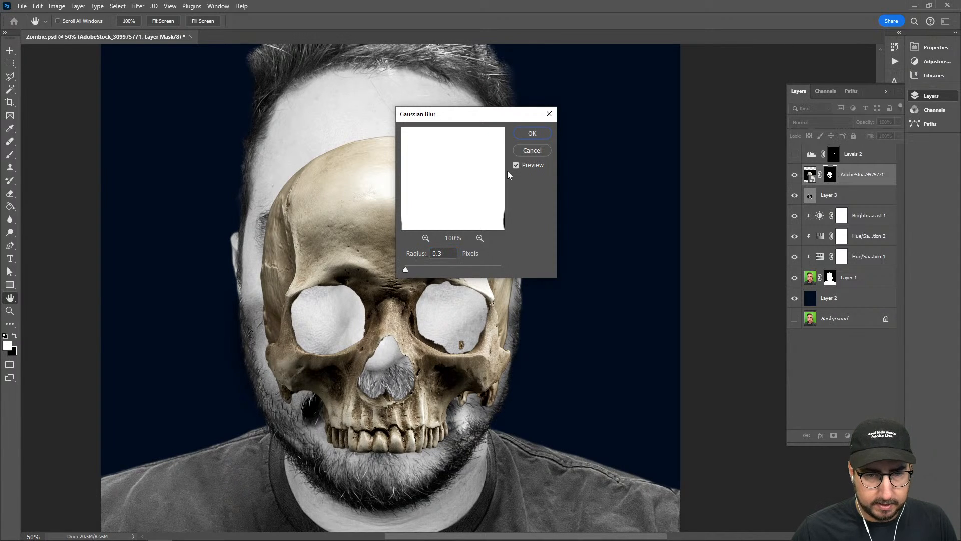
left_click(531, 150)
key("o")
Apply a Gaussian Blur with a 2.0-pixel radius to the skull image and set its layer's blend mode to Soft Light
left_click(811, 174)
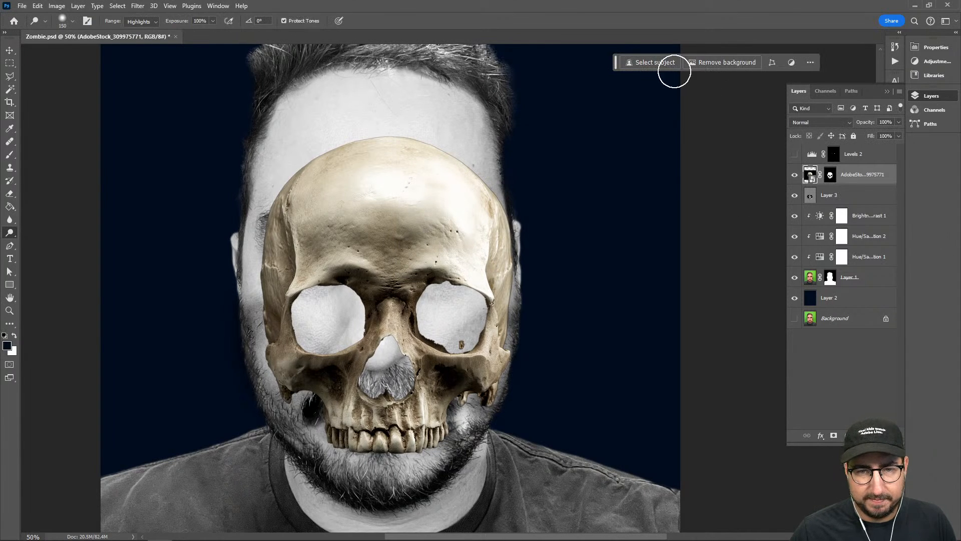
left_click(144, 6)
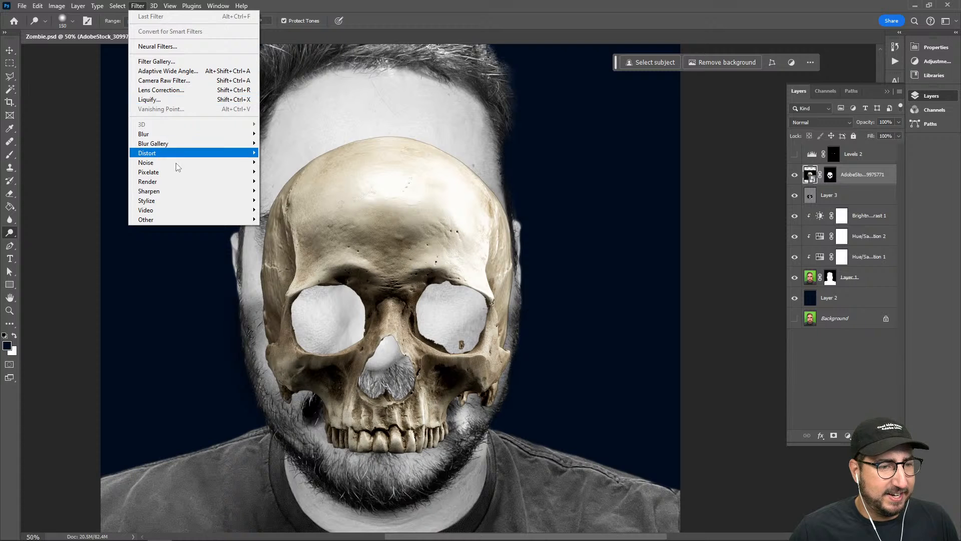
mouse_move(193, 136)
left_click(289, 171)
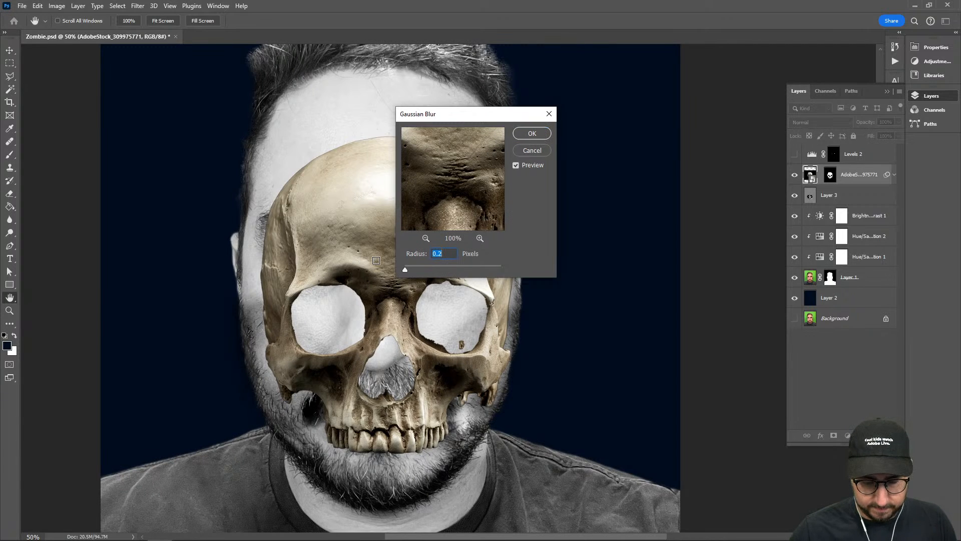
key("Tab")
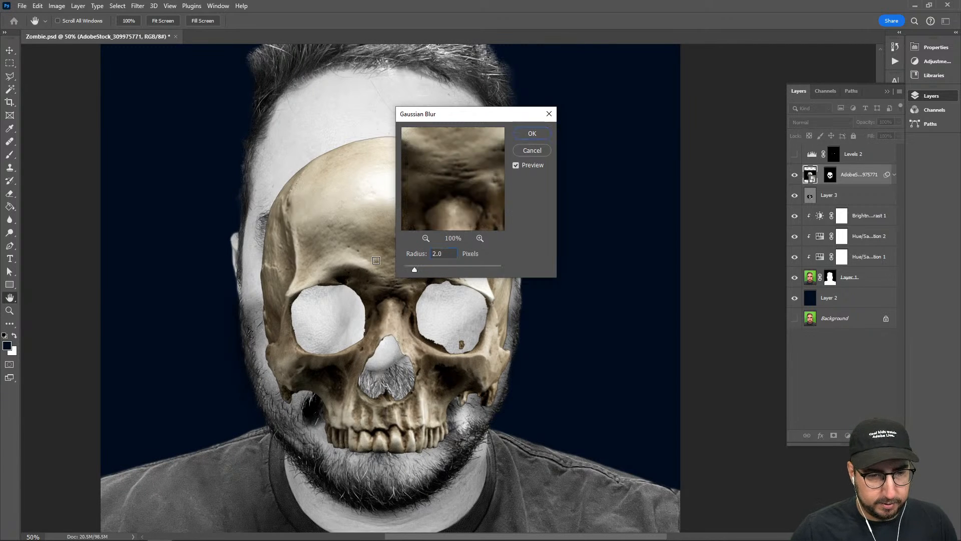
left_click(532, 133)
key("o")
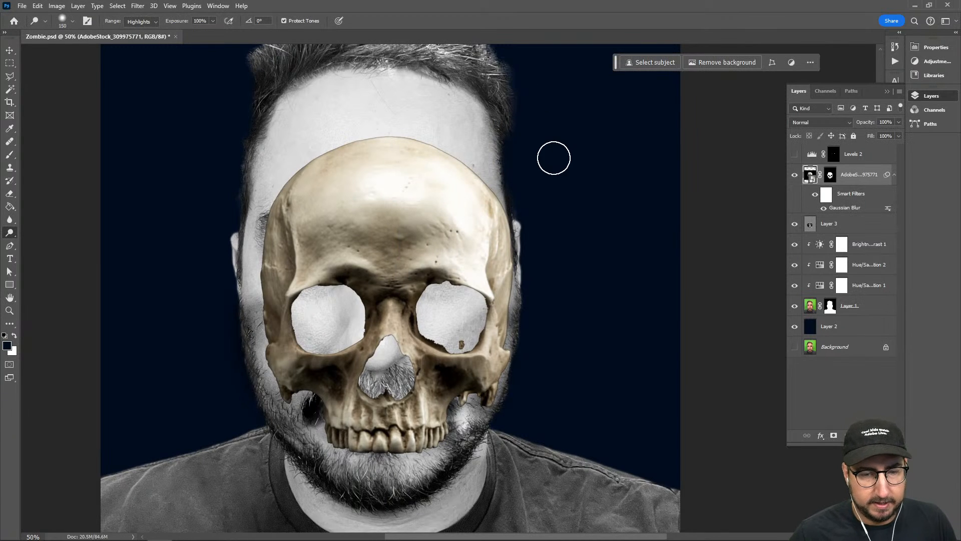
left_click(817, 125)
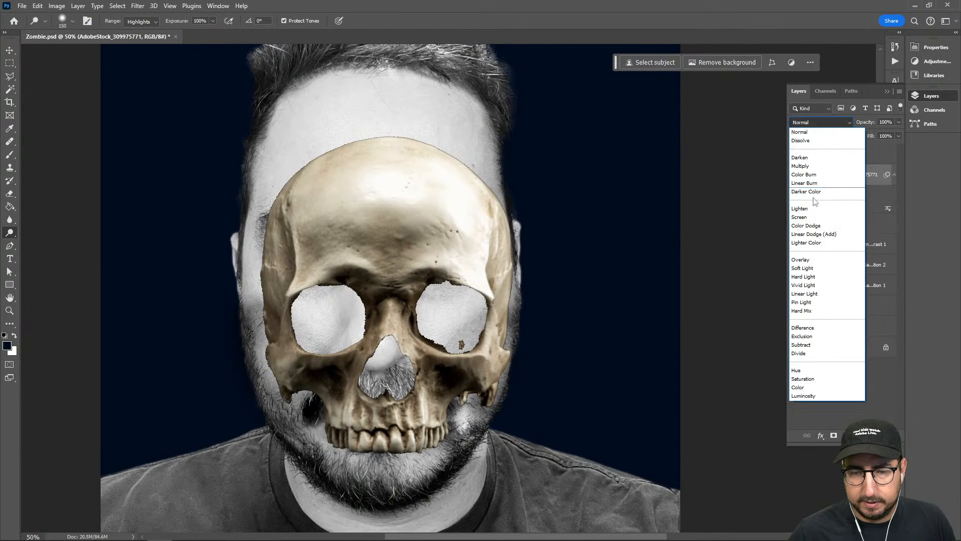
left_click(813, 270)
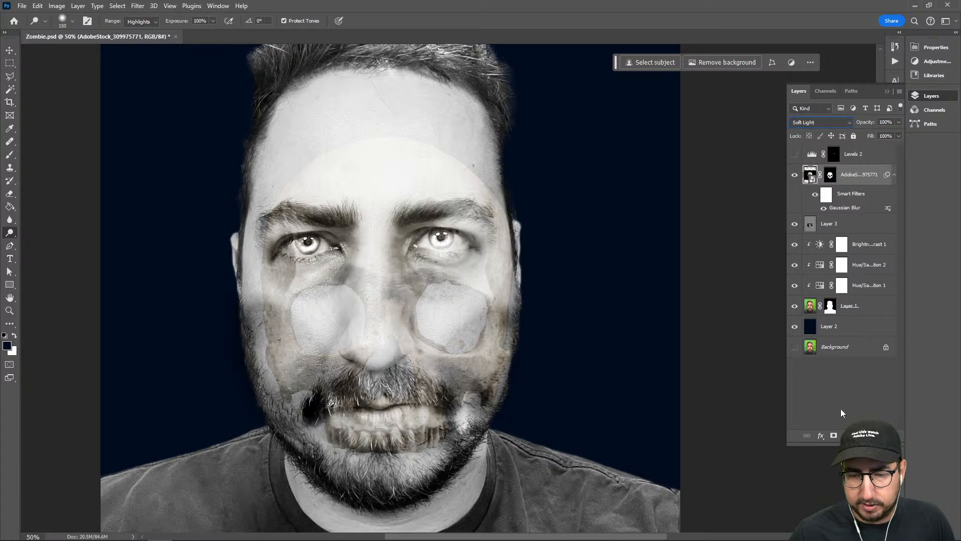
Add a Hue/Saturation adjustment with saturation -100 and lightness +33, clipped to the skull layer
left_click(846, 435)
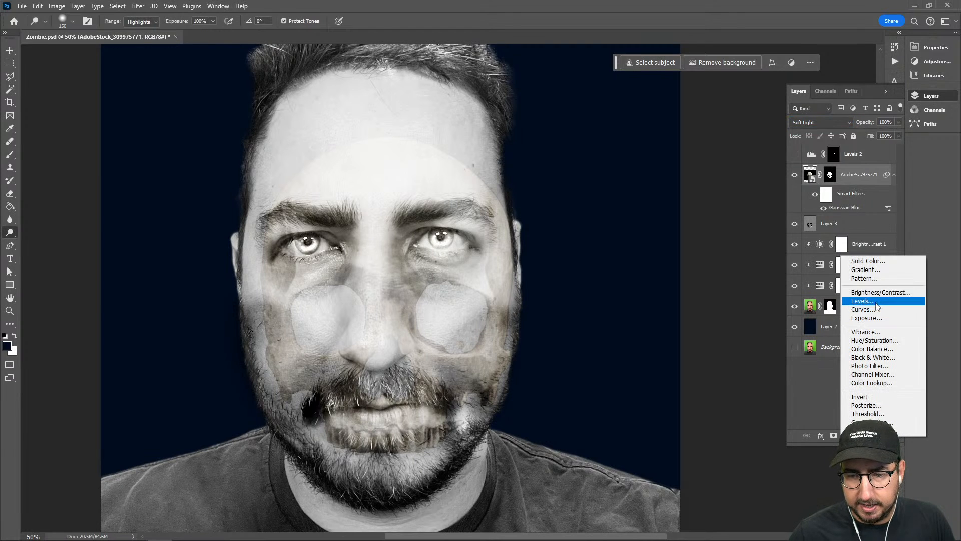
left_click(875, 340)
left_click_drag(825, 131, 752, 133)
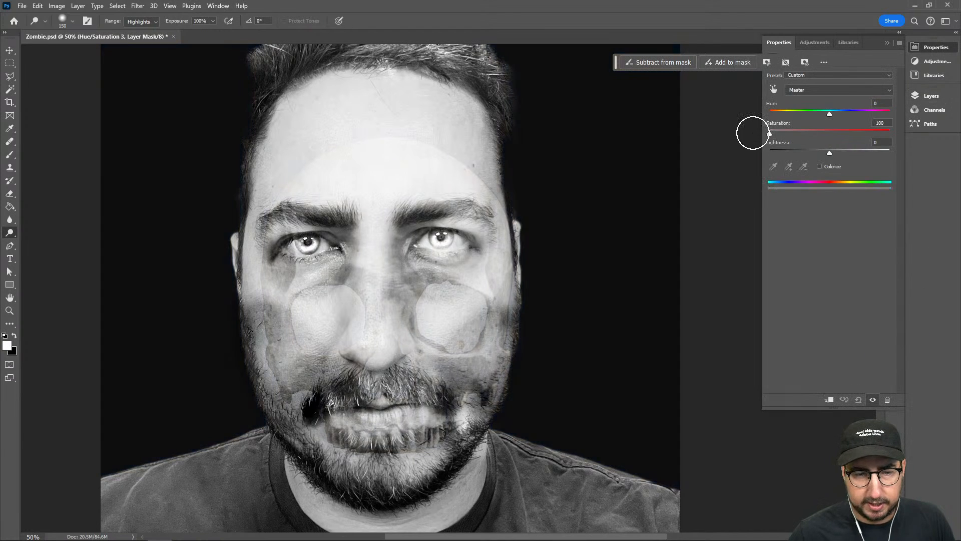
left_click(849, 153)
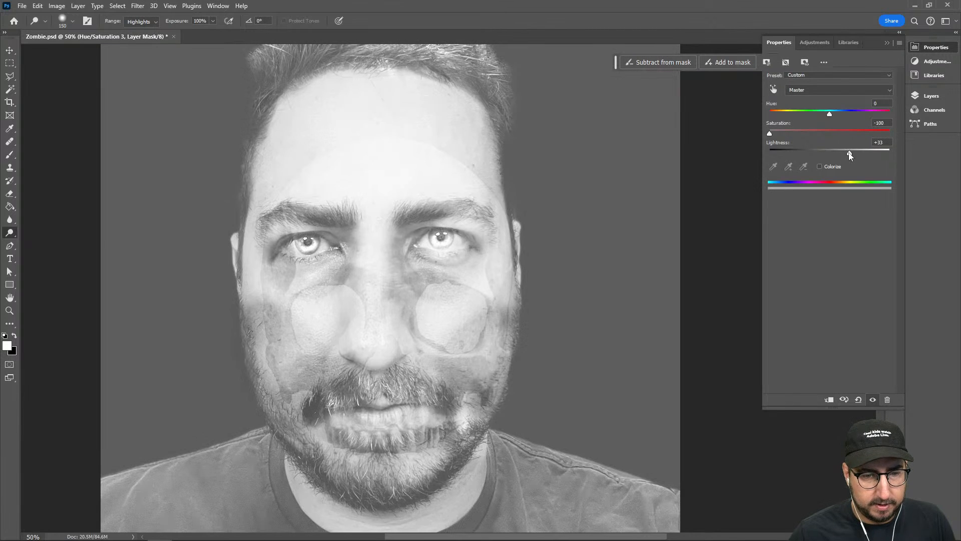
left_click(931, 95)
left_click(842, 183, "alt")
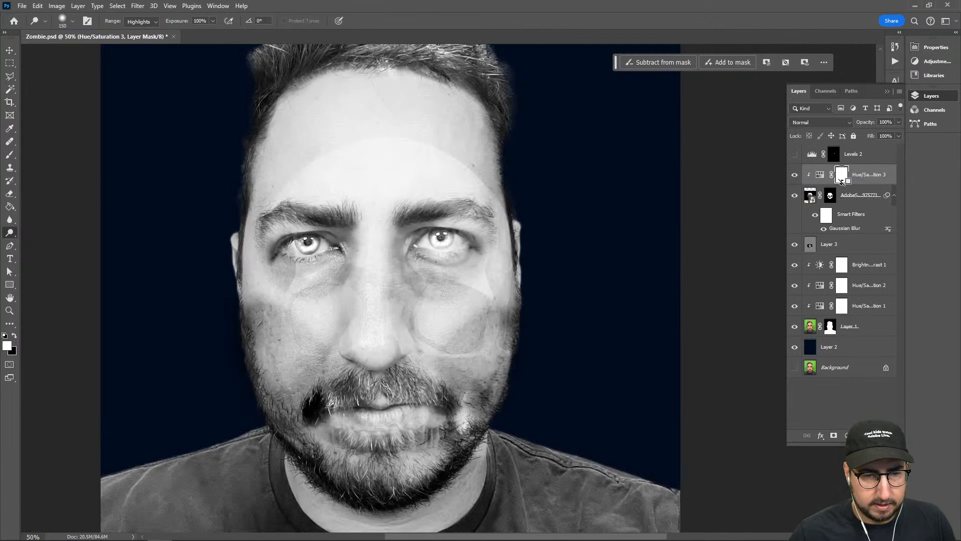
Reduce the lightness of the Hue/Saturation adjustment clipped to the skull image
left_click(824, 175)
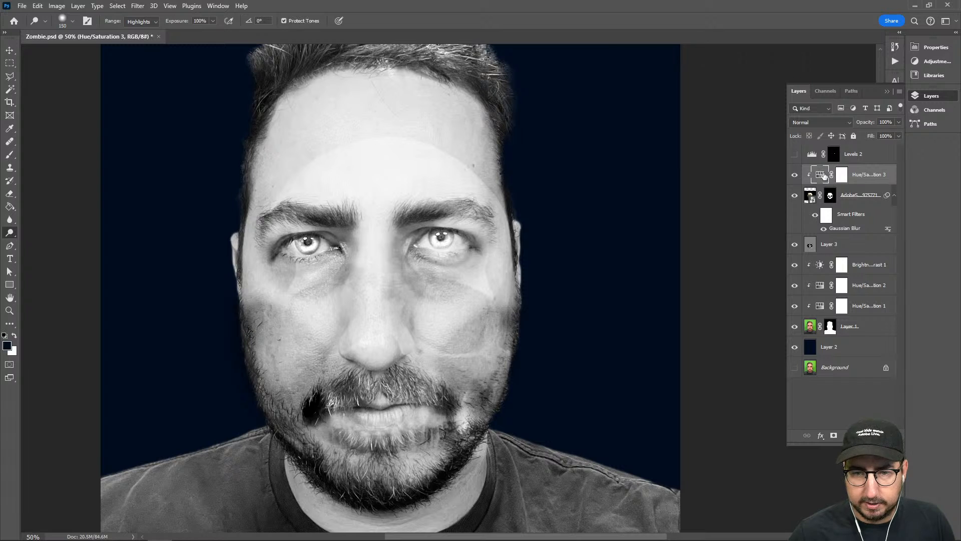
double_click(821, 176)
left_click_drag(830, 150, 814, 155)
left_click(931, 96)
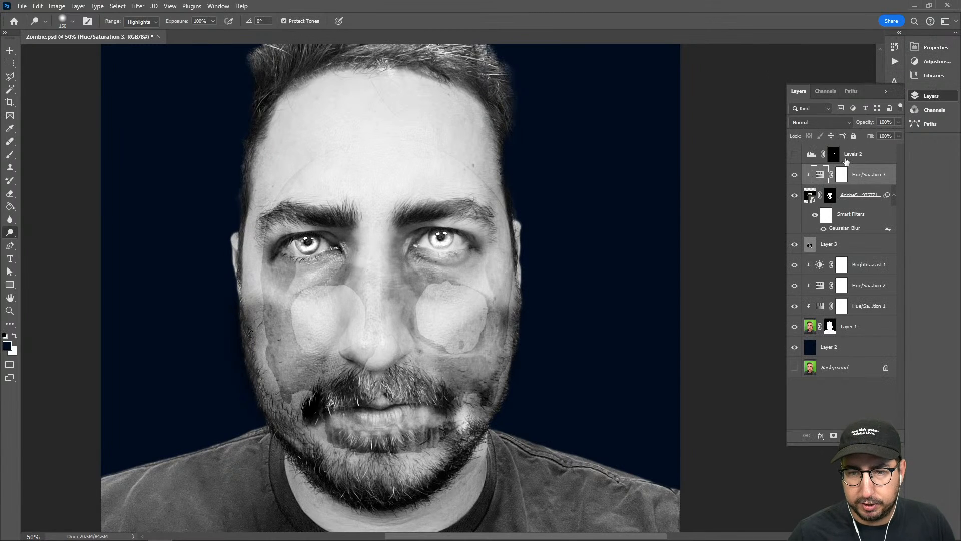
Transform the skull layer, moving it up and widening it so its eye sockets line up with the portrait's eyes
left_click(811, 197)
key("ctrl+t")
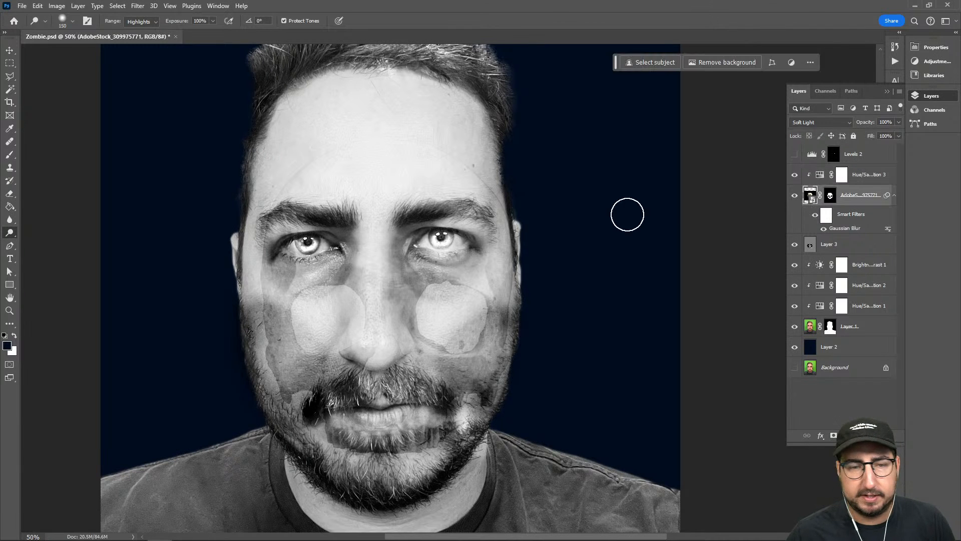
left_click_drag(613, 324, 603, 256)
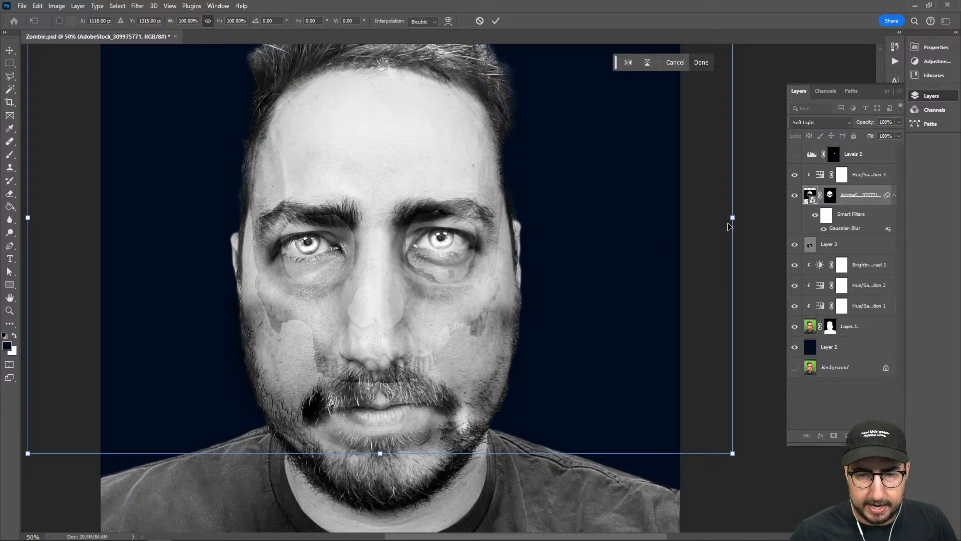
left_click_drag(736, 219, 773, 218)
left_click_drag(720, 237, 719, 245)
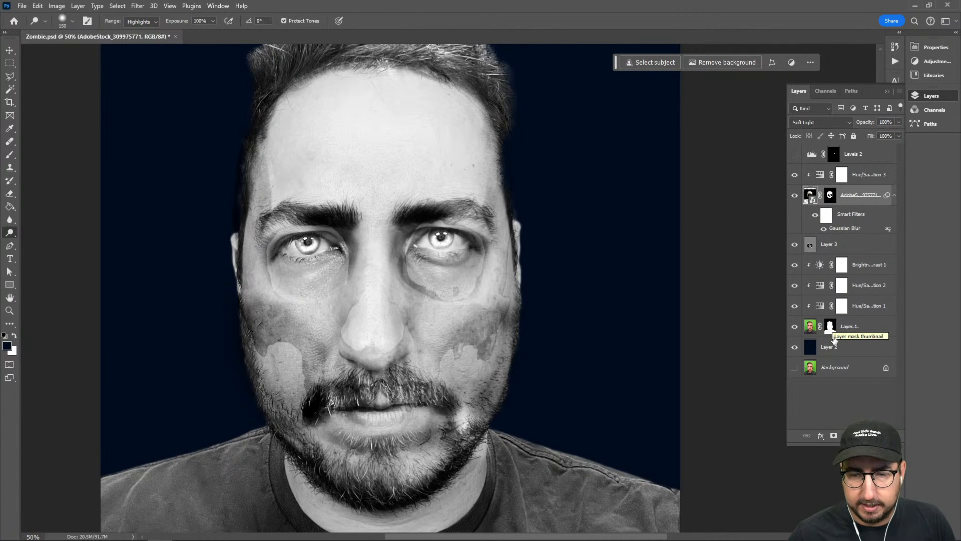
Group the skull layer with its Hue/Saturation 3 adjustment and place the group directly above Layer 1, beneath the other adjustments
left_click(850, 194, "ctrl")
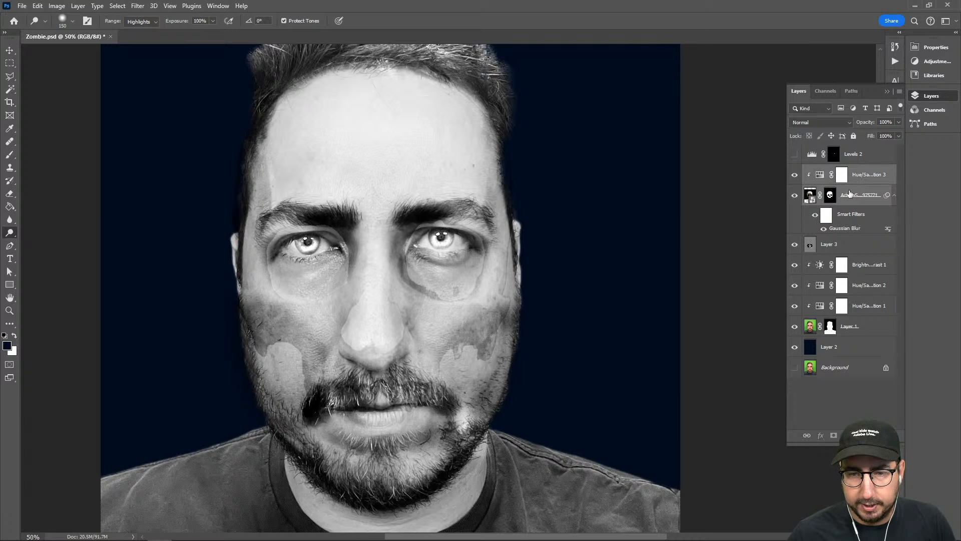
left_click_drag(841, 196, 839, 270)
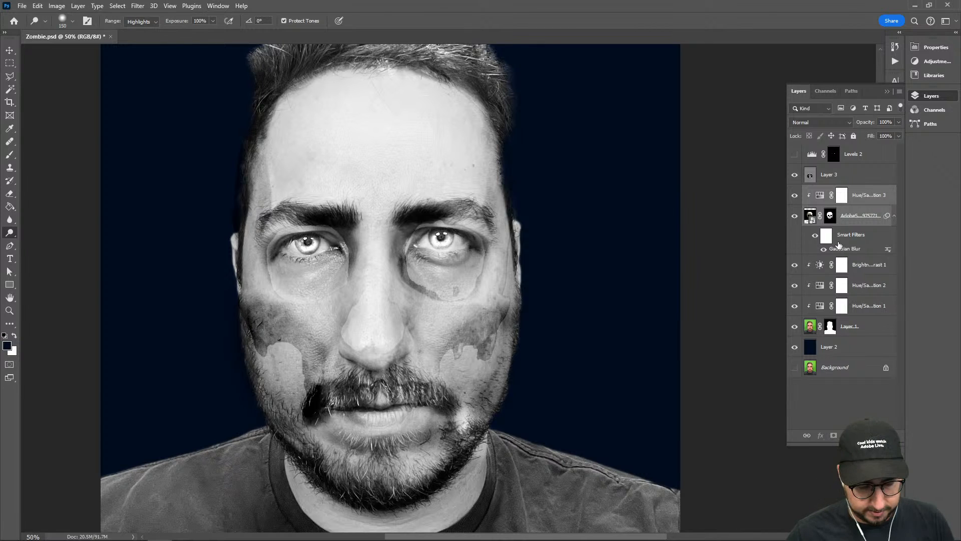
key("ctrl+g")
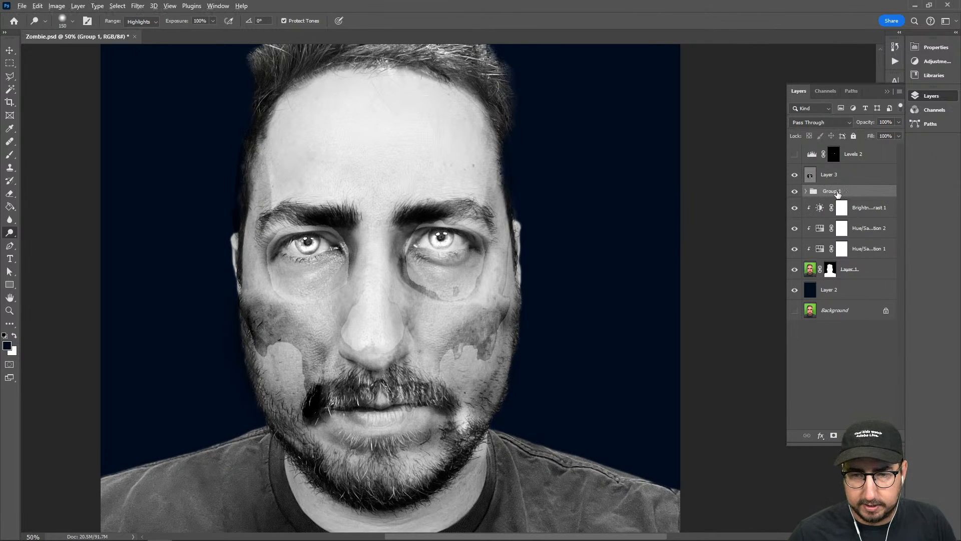
left_click_drag(838, 195, 838, 261)
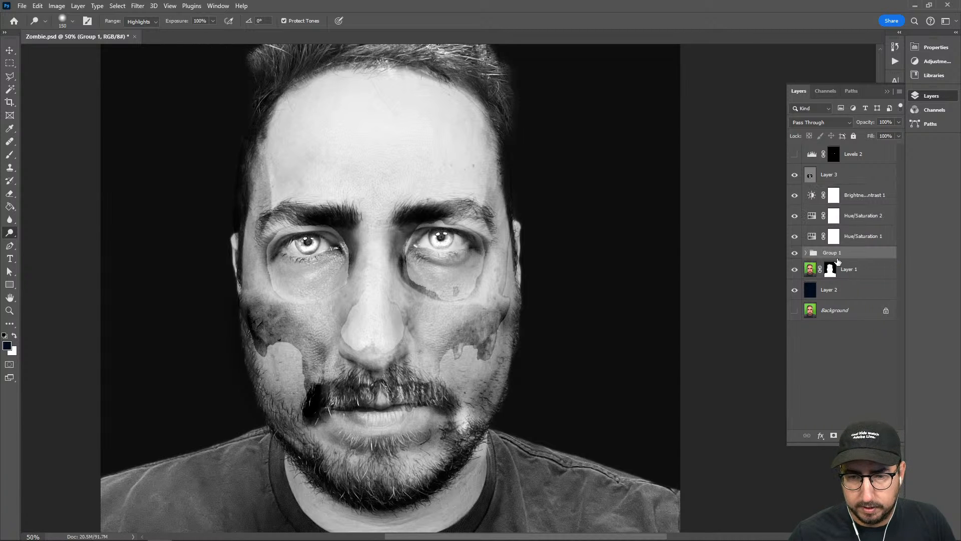
Merge the skull group into a single layer and clip it to Layer 1
left_click(807, 252)
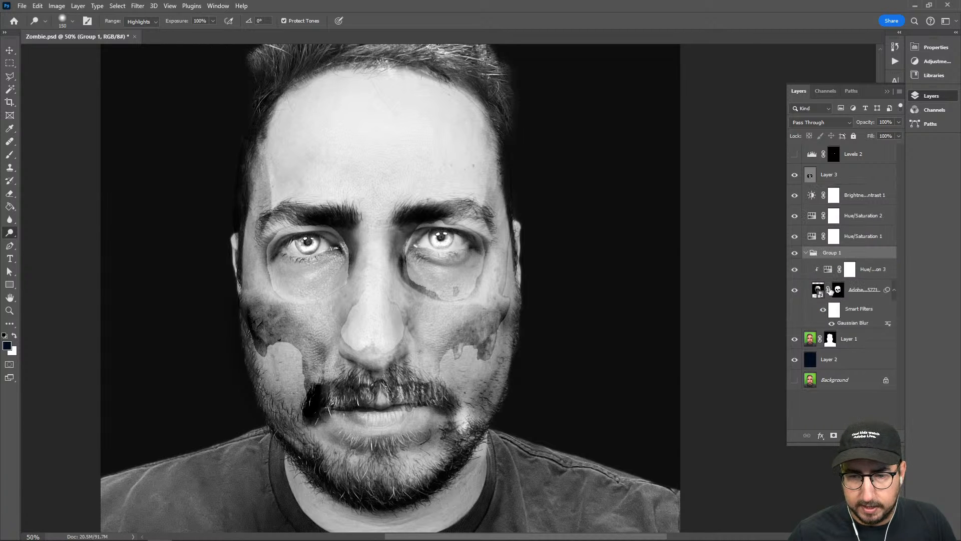
left_click(862, 270)
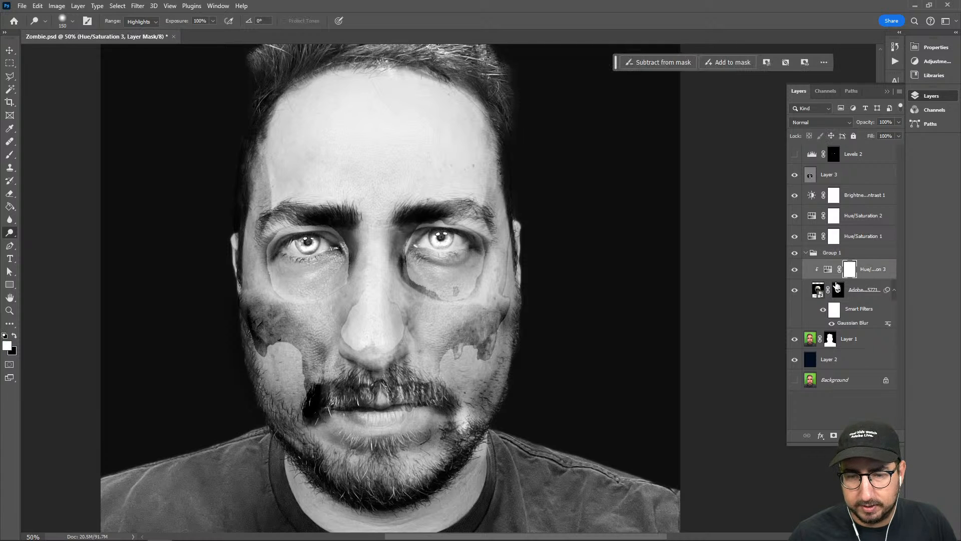
left_click(839, 254)
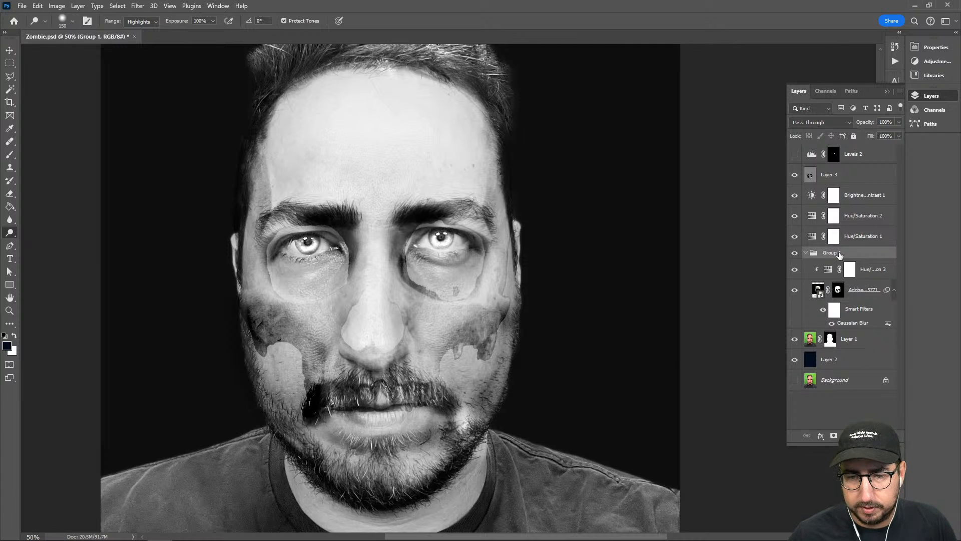
key("ctrl+e")
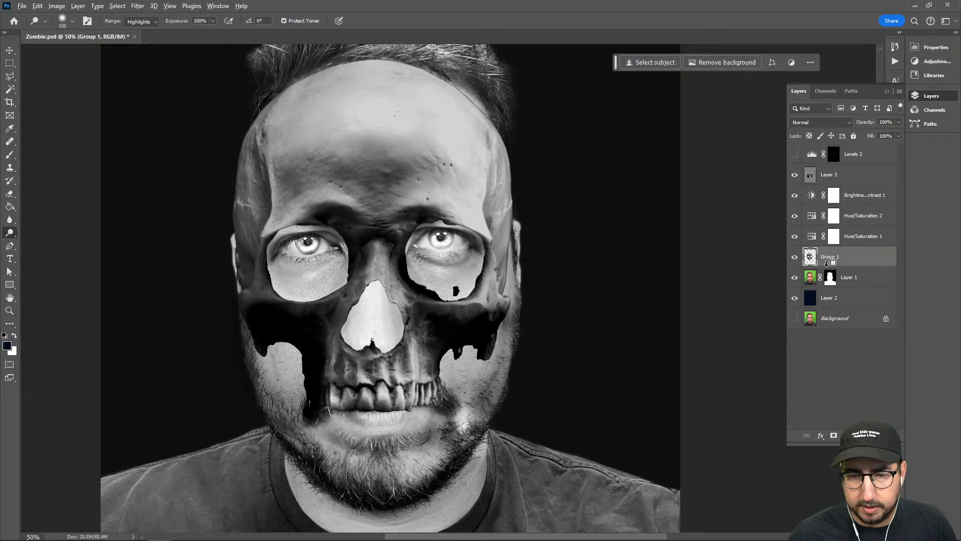
left_click(827, 264, "alt")
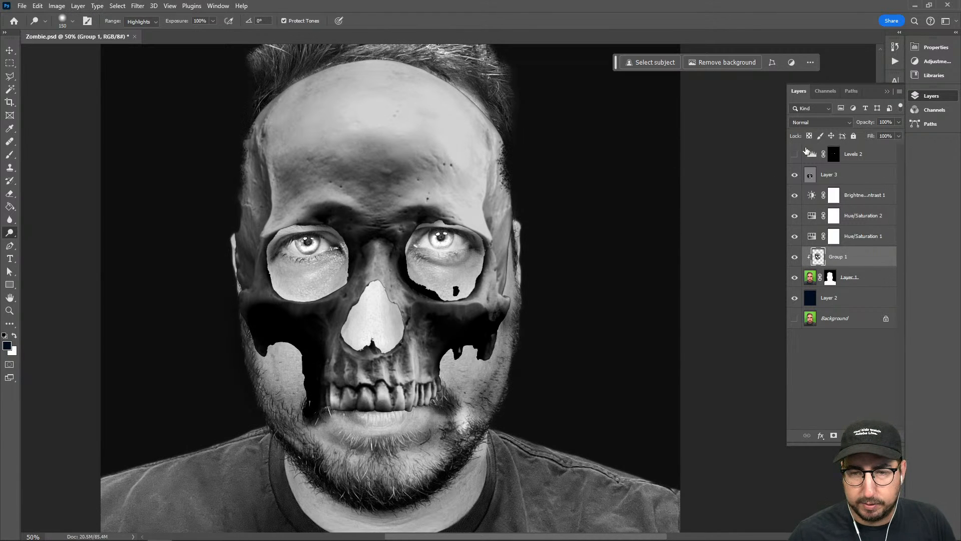
Set the merged skull layer's blend mode to Overlay, hiding Layer 3 while comparing modes and showing it again
left_click(814, 125)
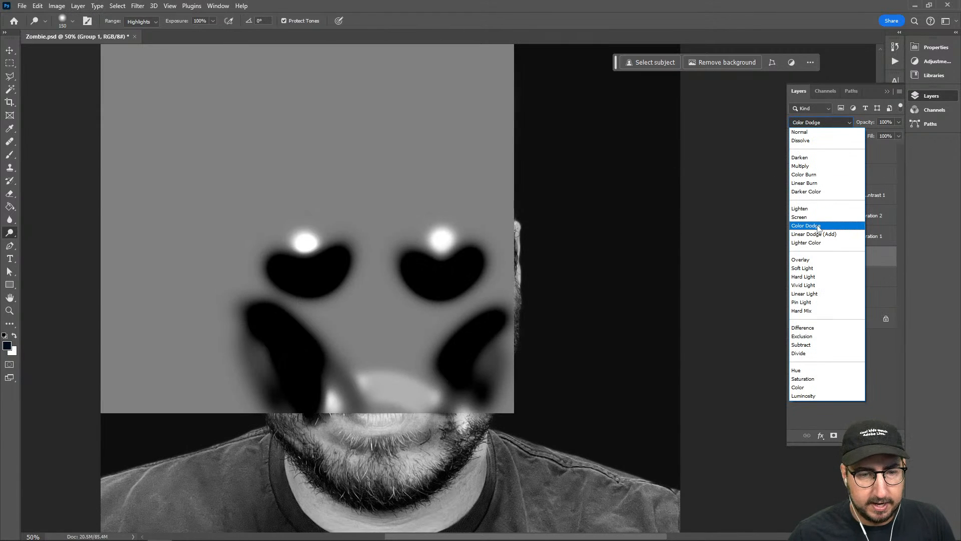
left_click(870, 351)
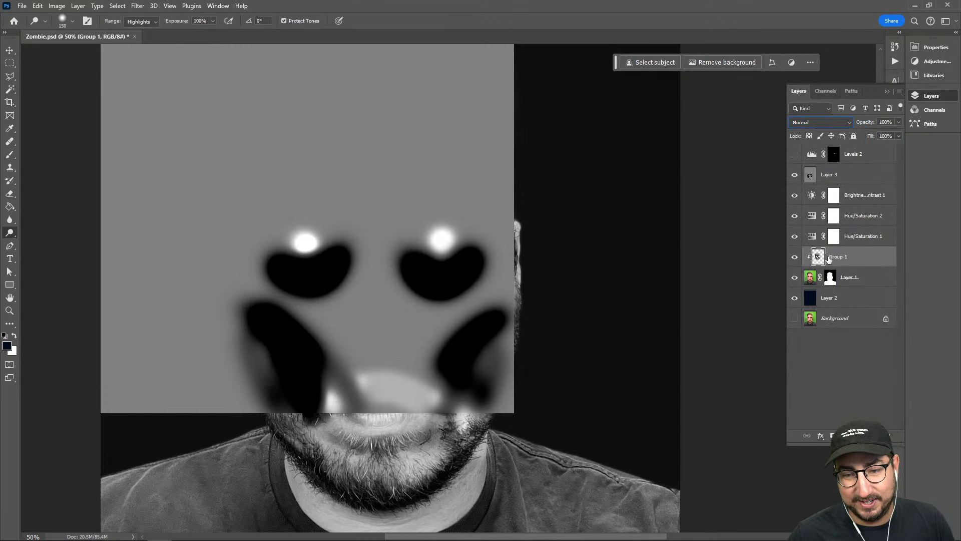
left_click(794, 175)
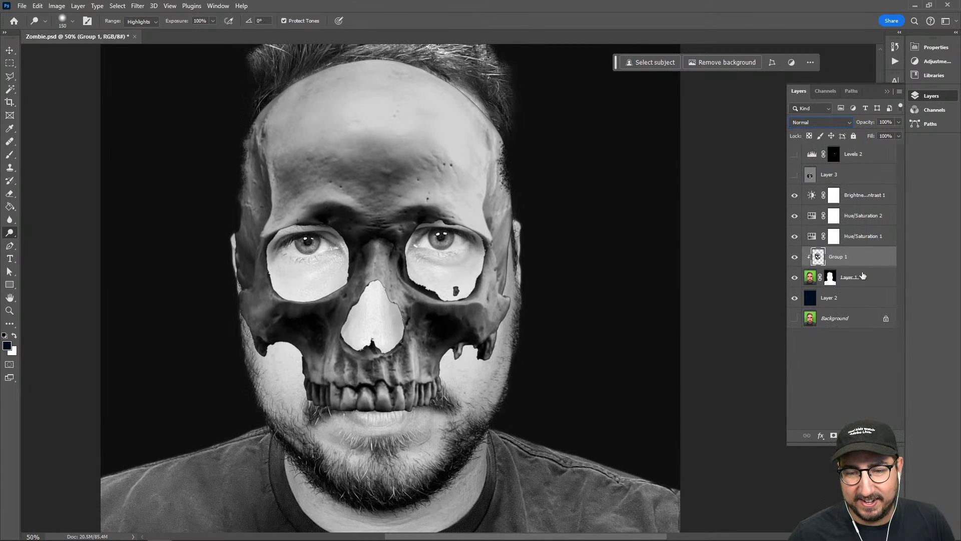
left_click(816, 122)
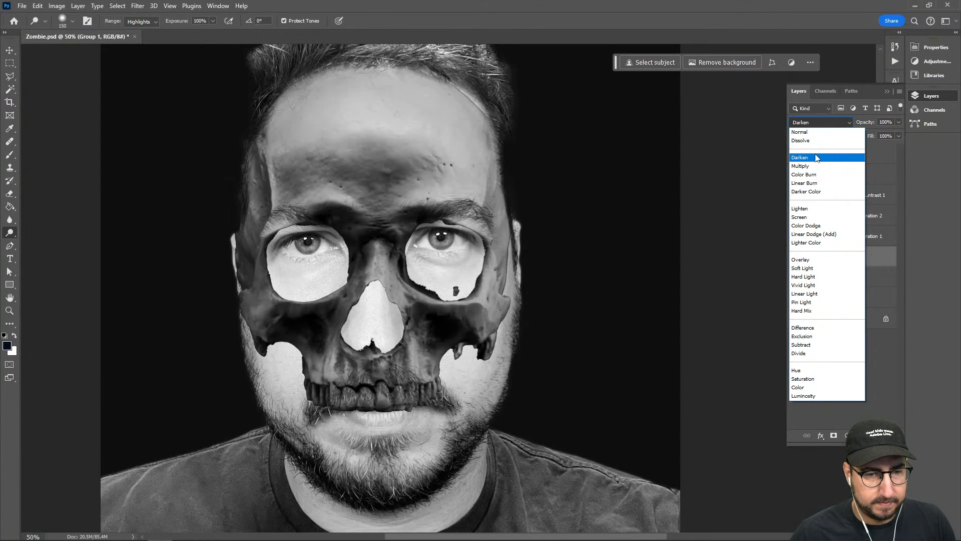
left_click(817, 261)
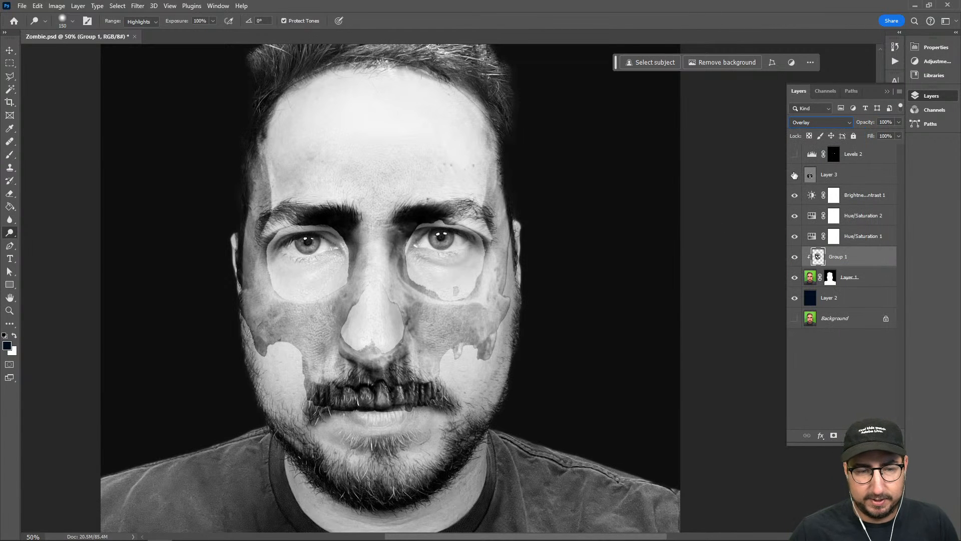
left_click(795, 175)
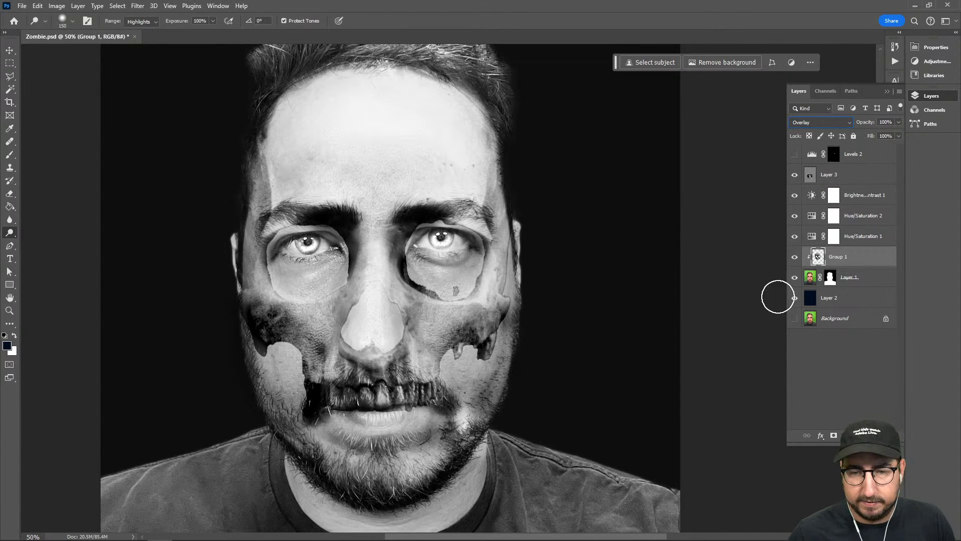
Add a layer mask to the merged skull layer
left_click(834, 436)
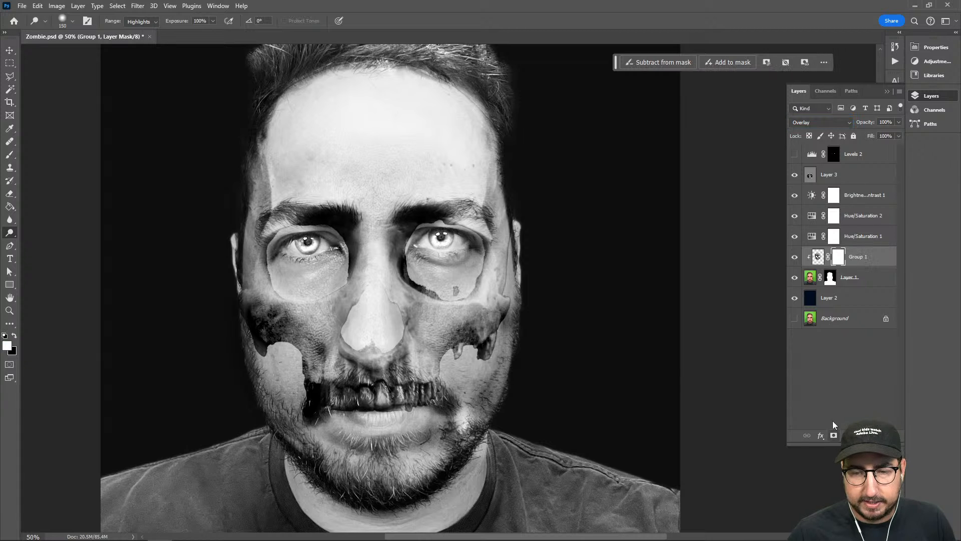
mouse_move(358, 294)
left_mouse_down()
mouse_move(347, 291)
mouse_move(388, 290)
left_mouse_up()
key("z")
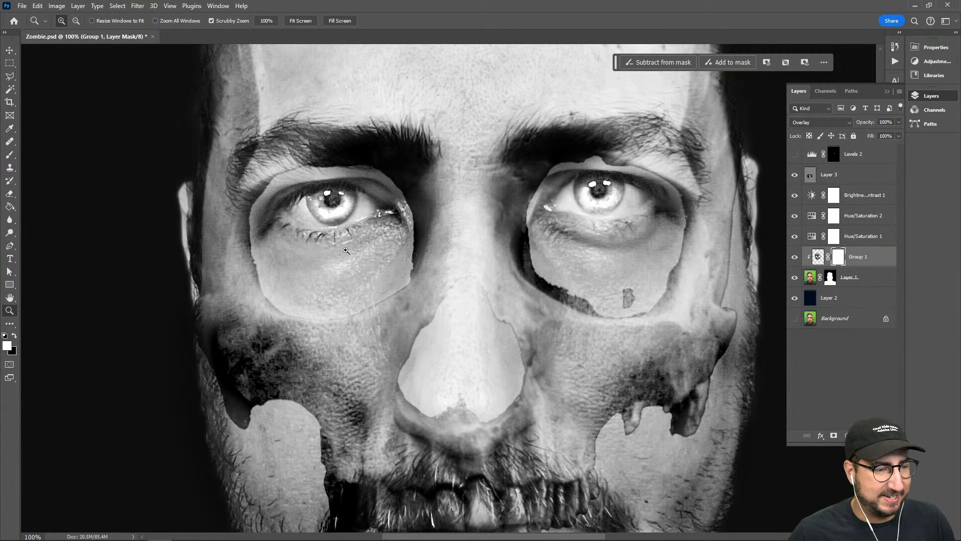
Choose a soft round brush at 90 px for painting on the skull layer's mask
key("b")
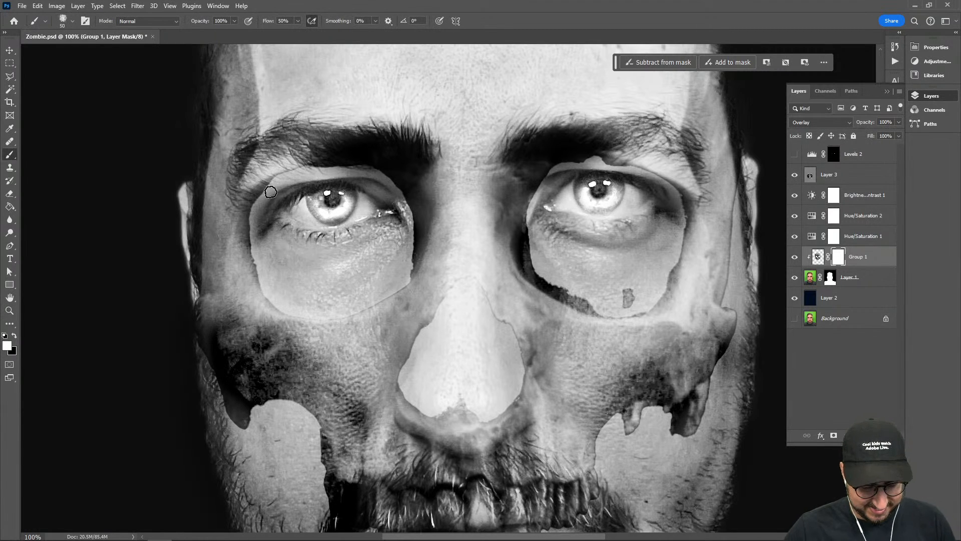
key("bracketright")
key("bracketright")
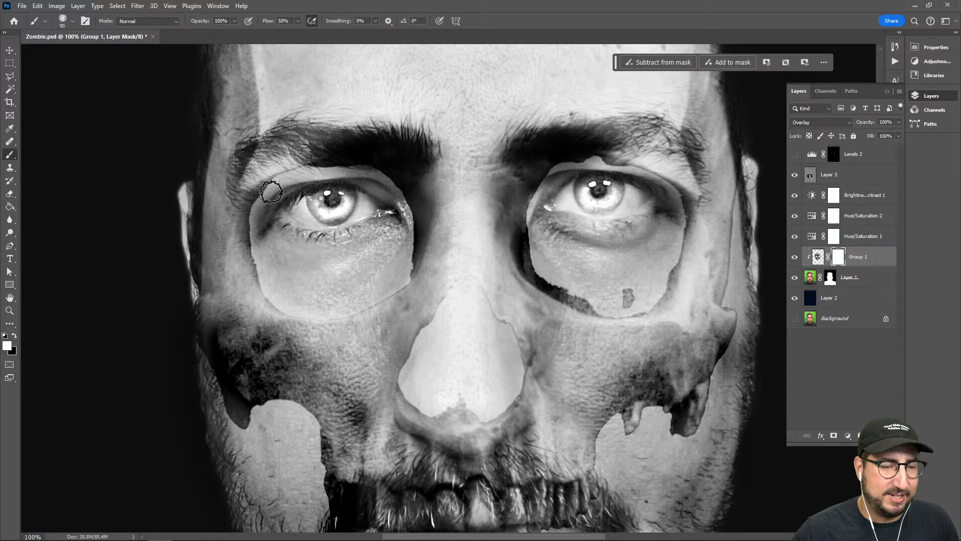
right_click(271, 192)
scroll(302, 322, "up", 1)
scroll(446, 457, "up", 3)
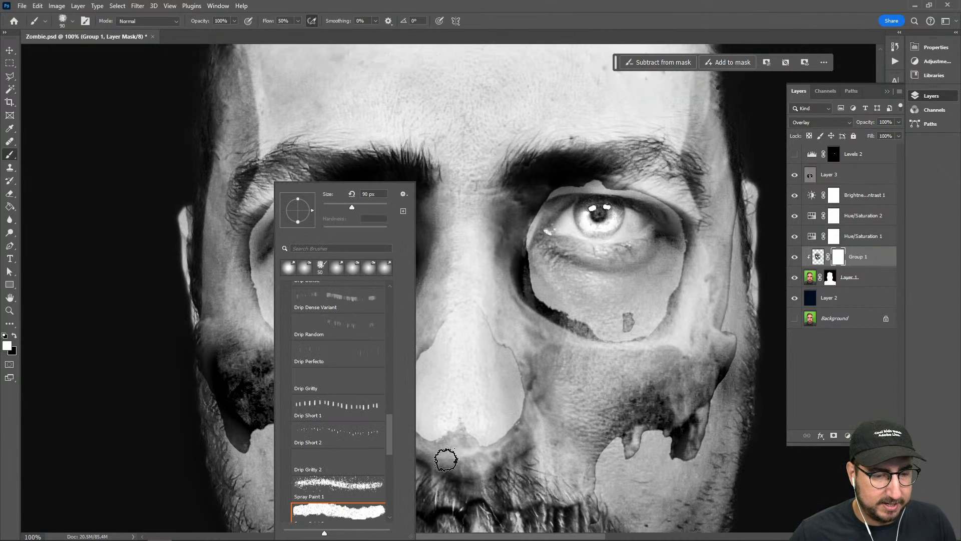
left_click_drag(389, 425, 388, 303)
scroll(332, 310, "up", 3)
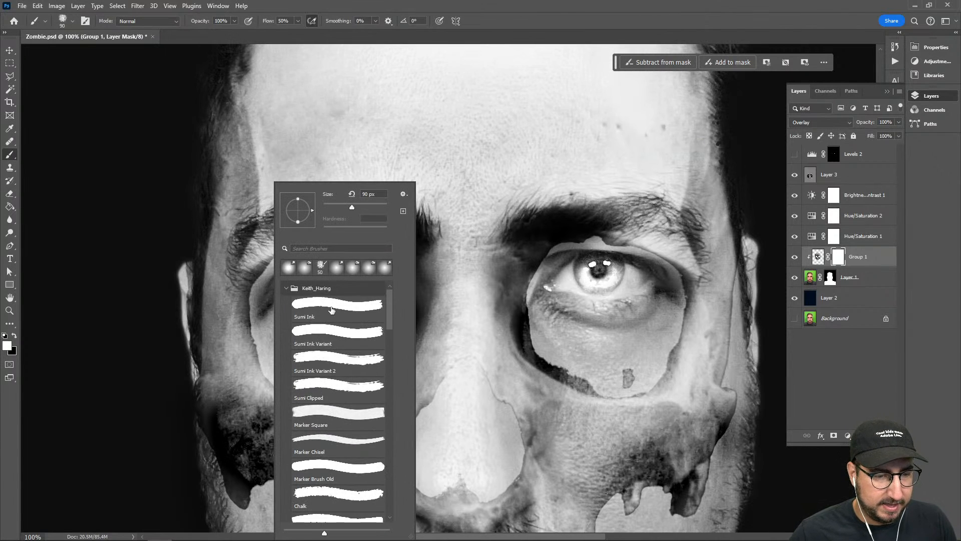
left_click(286, 290)
left_click(332, 327)
left_click(544, 268)
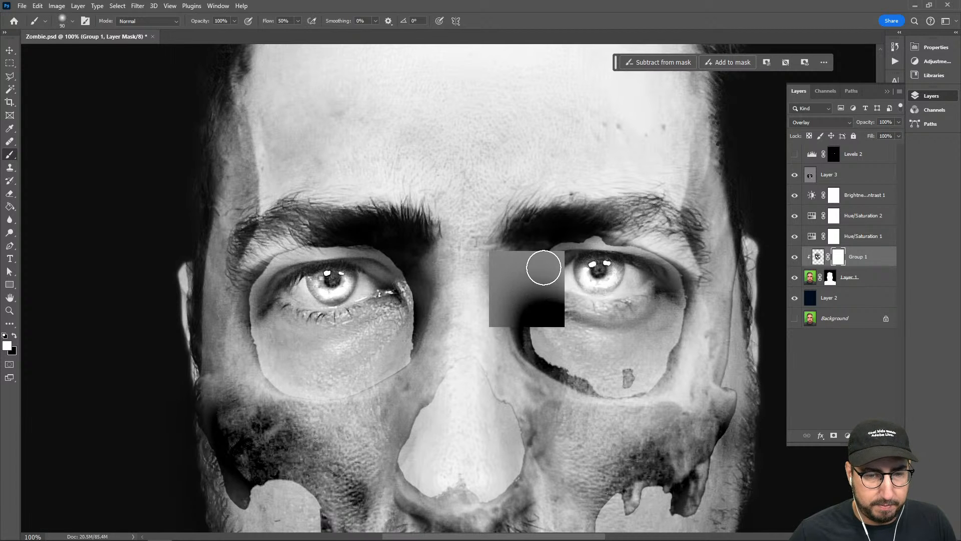
Hide Layer 3 and paint black on the skull's mask to soften the socket edge around the subject's left eye
left_click(794, 174)
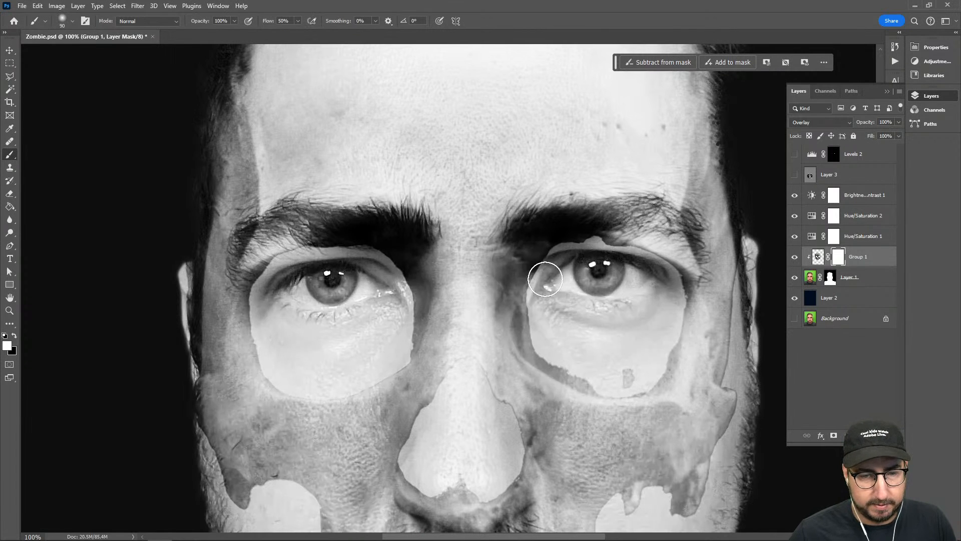
key("x")
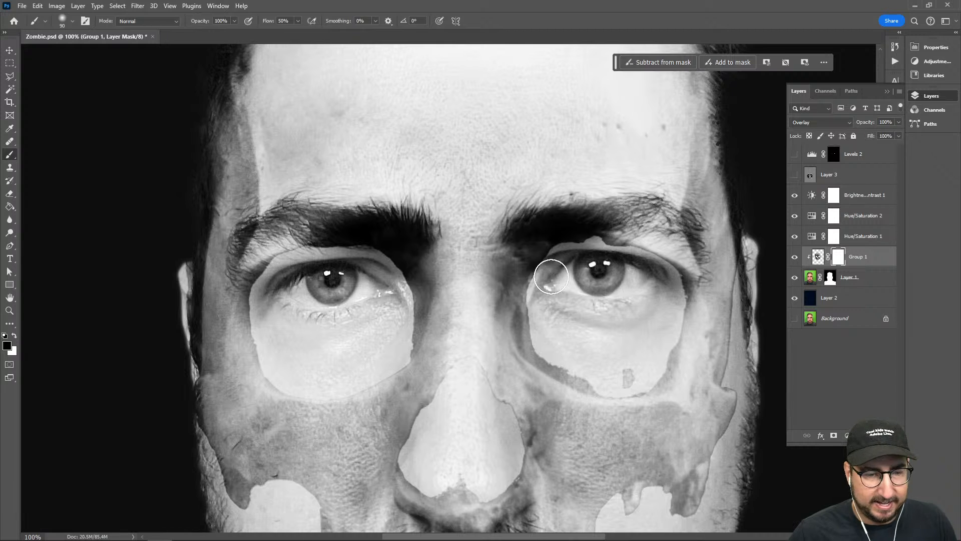
mouse_move(552, 270)
left_mouse_down()
mouse_move(542, 312)
mouse_move(559, 265)
mouse_move(562, 290)
mouse_move(545, 315)
mouse_move(555, 274)
mouse_move(549, 336)
left_mouse_up()
mouse_move(549, 288)
left_mouse_down()
mouse_move(549, 341)
mouse_move(543, 293)
mouse_move(549, 338)
mouse_move(591, 369)
mouse_move(568, 367)
mouse_move(558, 346)
mouse_move(648, 387)
mouse_move(602, 374)
mouse_move(622, 381)
mouse_move(650, 368)
mouse_move(669, 288)
mouse_move(675, 298)
mouse_move(667, 277)
mouse_move(672, 283)
mouse_move(633, 252)
mouse_move(578, 248)
mouse_move(607, 249)
mouse_move(561, 255)
left_mouse_up()
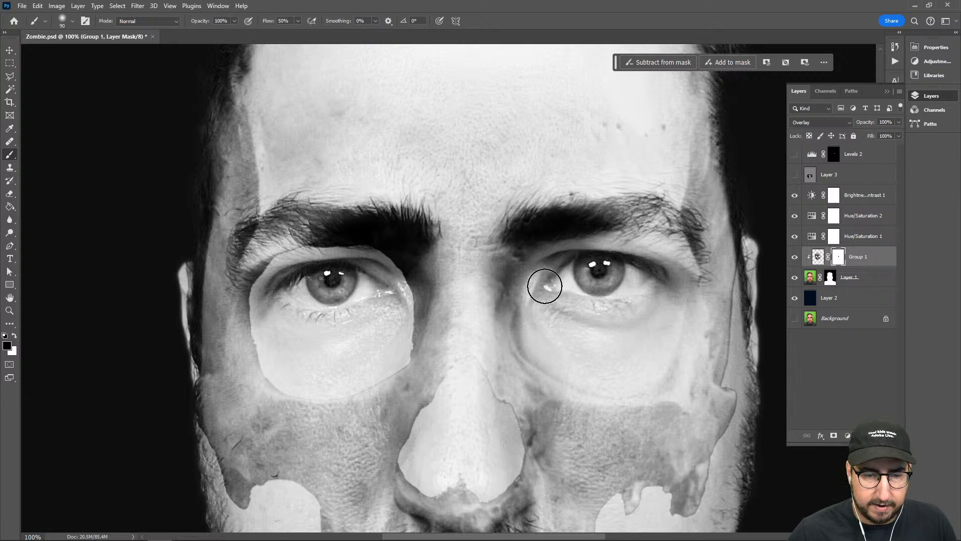
Paint black on the skull's mask to remove the hard bone edges around the nose and lower cheeks
left_click_drag(561, 378, 519, 306)
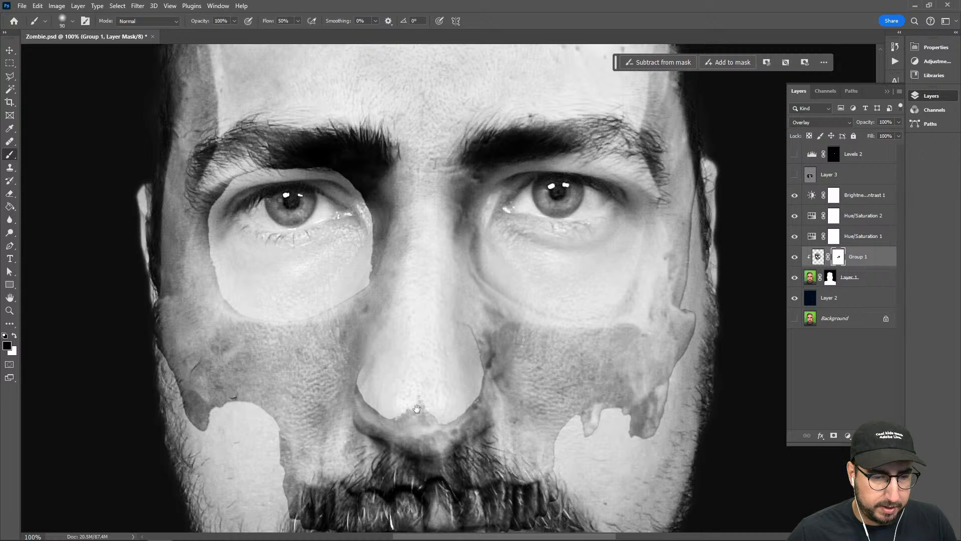
left_click_drag(417, 409, 431, 268)
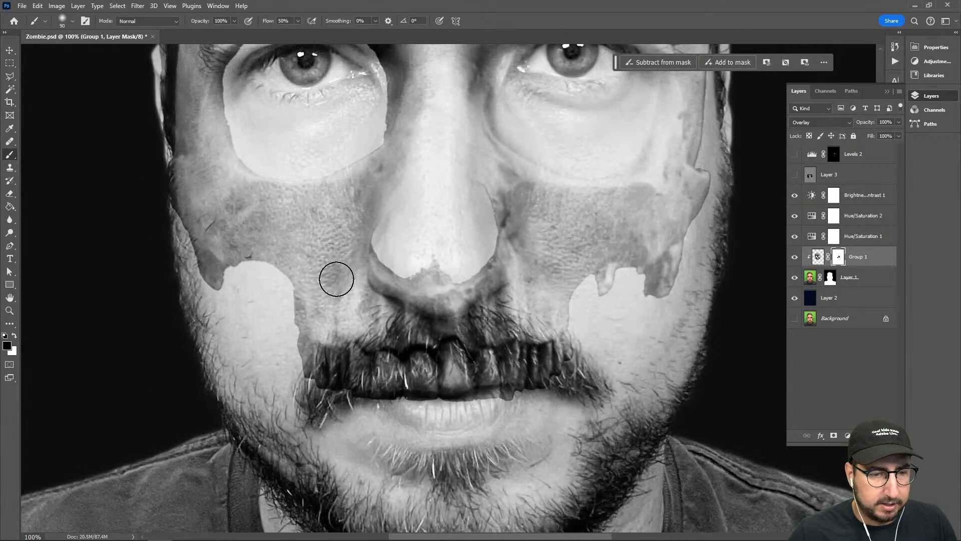
mouse_move(336, 279)
left_mouse_down()
mouse_move(389, 271)
mouse_move(314, 295)
mouse_move(363, 271)
mouse_move(388, 278)
mouse_move(313, 299)
mouse_move(470, 259)
mouse_move(450, 271)
mouse_move(520, 282)
mouse_move(582, 316)
mouse_move(482, 278)
mouse_move(541, 307)
mouse_move(477, 271)
mouse_move(485, 257)
mouse_move(473, 192)
mouse_move(496, 247)
mouse_move(470, 191)
mouse_move(505, 283)
mouse_move(500, 265)
mouse_move(532, 310)
mouse_move(569, 309)
mouse_move(591, 293)
mouse_move(577, 324)
mouse_move(587, 288)
mouse_move(617, 281)
mouse_move(643, 316)
mouse_move(717, 218)
mouse_move(719, 158)
mouse_move(714, 172)
mouse_move(706, 168)
mouse_move(696, 246)
left_mouse_up()
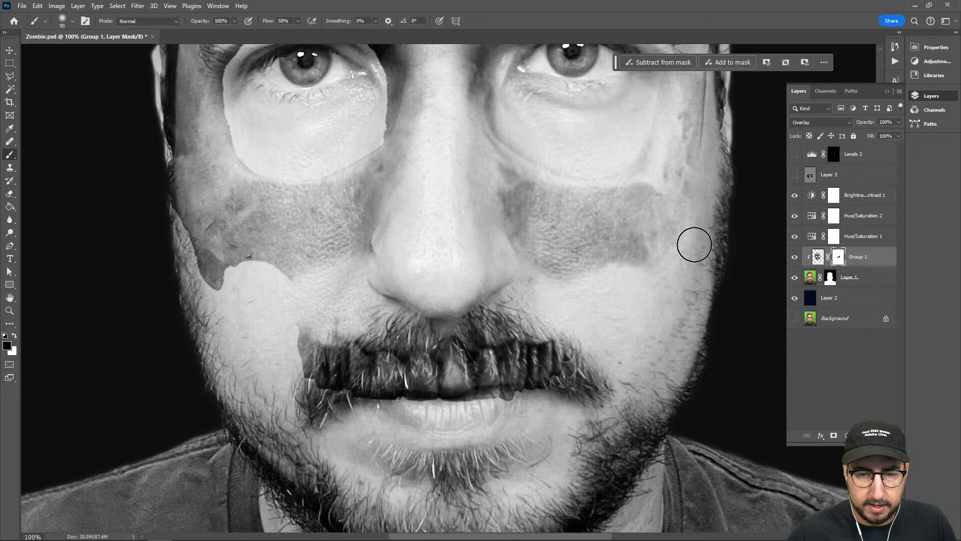
Enlarge the brush to 250 px and mask out the skull's teeth over the mustache
key("bracketright")
key("bracketright")
key("bracketright")
key("bracketright")
key("bracketright")
key("bracketright")
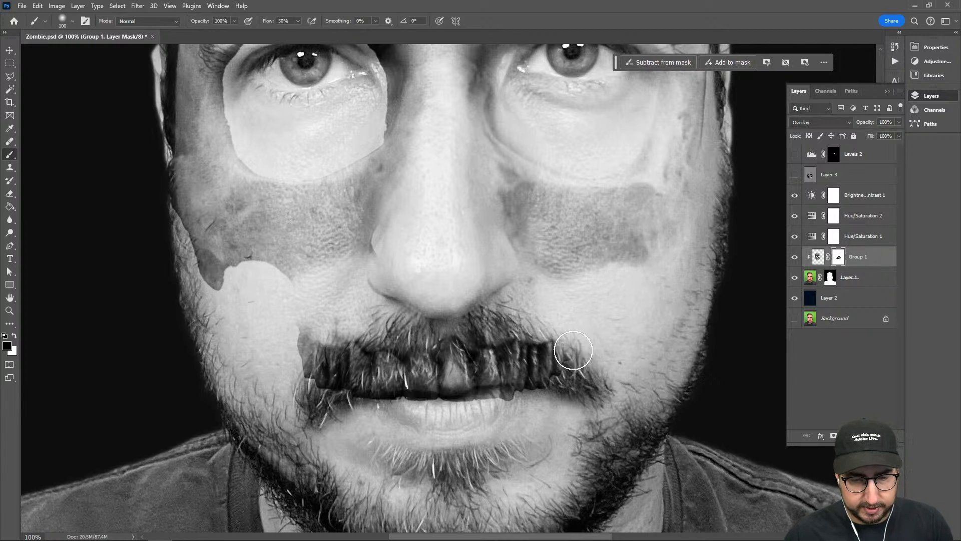
mouse_move(584, 365)
left_mouse_down()
mouse_move(351, 383)
mouse_move(382, 366)
mouse_move(298, 378)
mouse_move(350, 347)
mouse_move(436, 337)
mouse_move(461, 371)
mouse_move(442, 407)
mouse_move(517, 408)
mouse_move(583, 388)
mouse_move(479, 399)
left_mouse_up()
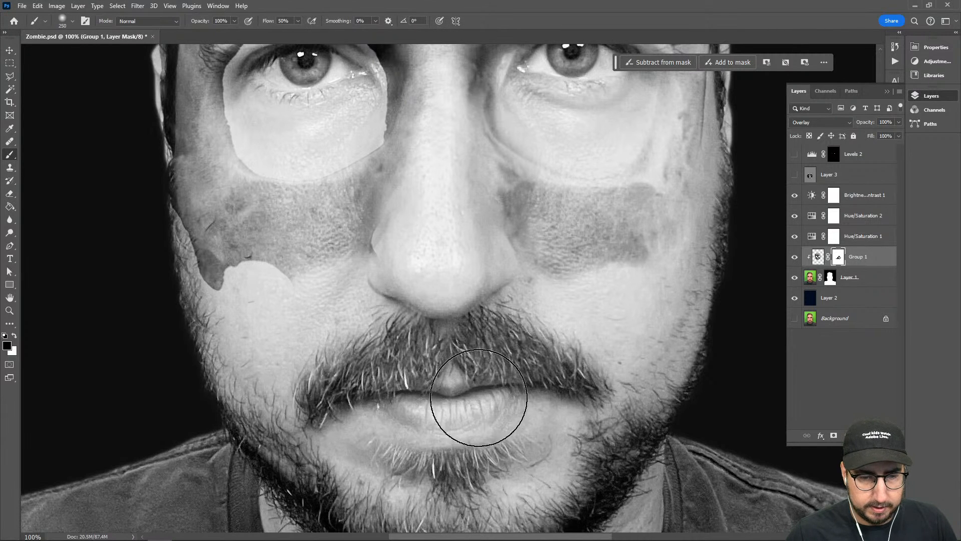
Paint black on the skull's mask to remove the hard bone edge along the subject's right cheek and jaw
left_click_drag(226, 388, 352, 429)
key("bracketleft")
key("bracketleft")
key("bracketleft")
key("bracketleft")
key("bracketleft")
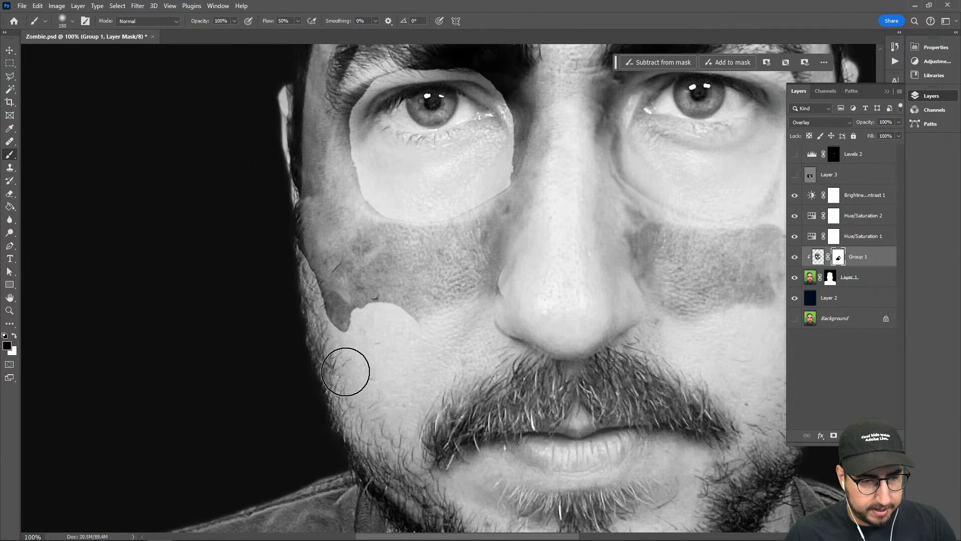
mouse_move(348, 369)
left_mouse_down()
mouse_move(318, 317)
mouse_move(380, 378)
mouse_move(365, 326)
mouse_move(352, 322)
mouse_move(369, 324)
mouse_move(358, 357)
mouse_move(451, 450)
left_mouse_up()
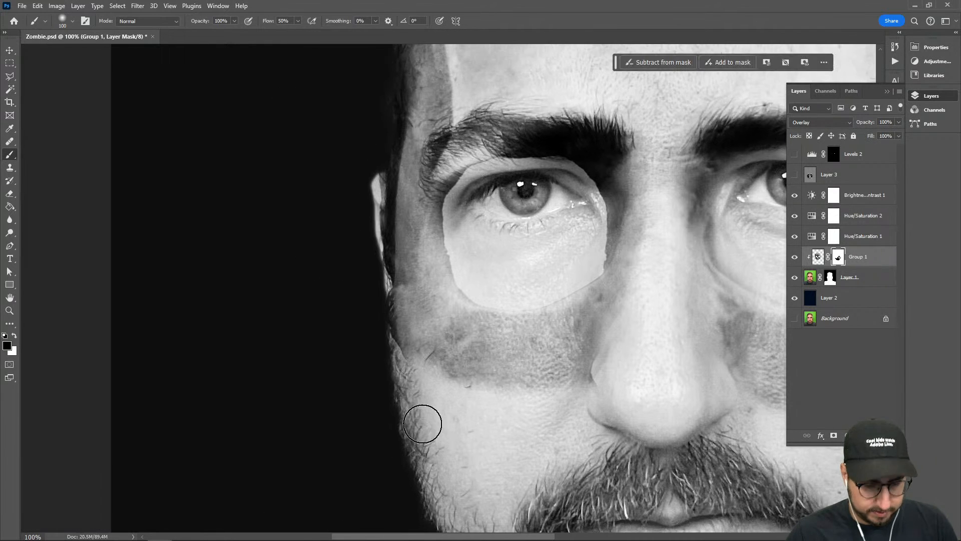
key("bracketright")
key("bracketright")
key("bracketright")
key("bracketright")
mouse_move(340, 386)
left_mouse_down()
mouse_move(358, 194)
mouse_move(285, 341)
left_mouse_up()
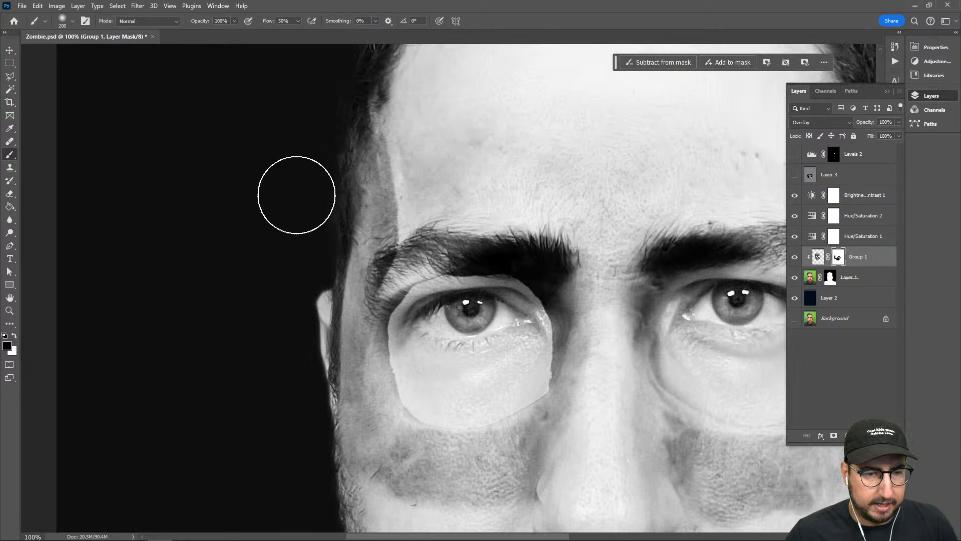
Reduce the brush to 70 px and mask out the socket edge around the subject's right eye and the shading at the left eye's inner corner
key("bracketleft")
key("bracketleft")
key("bracketleft")
key("bracketleft")
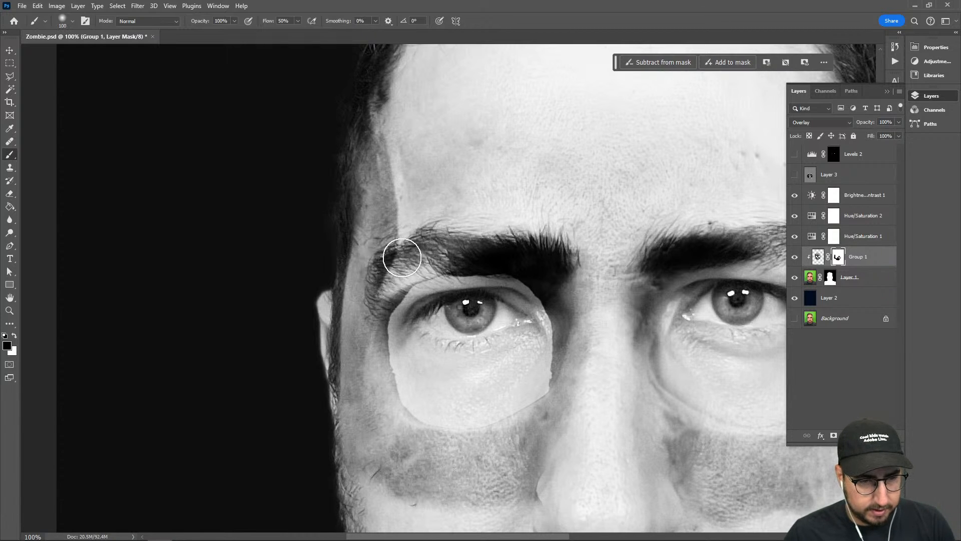
key("bracketleft")
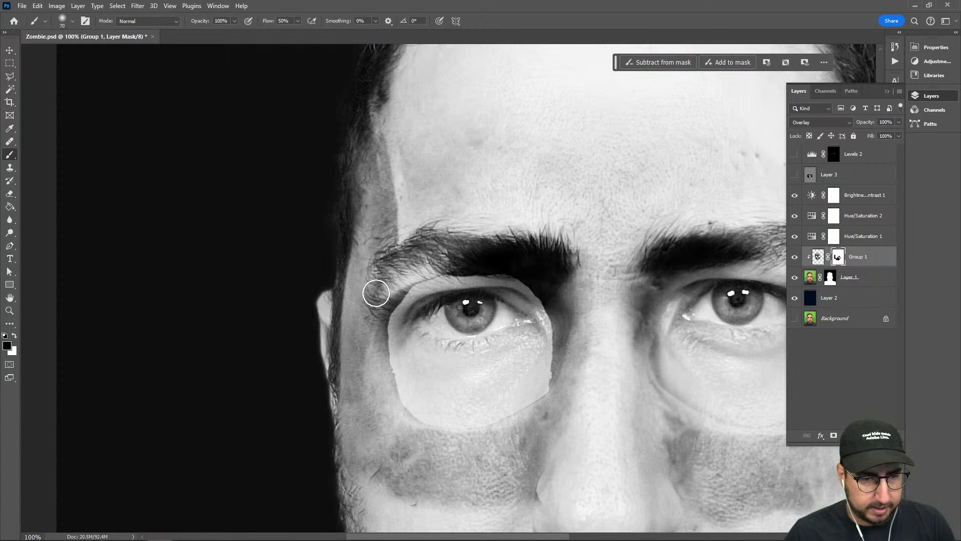
scroll(400, 262, "right", 5)
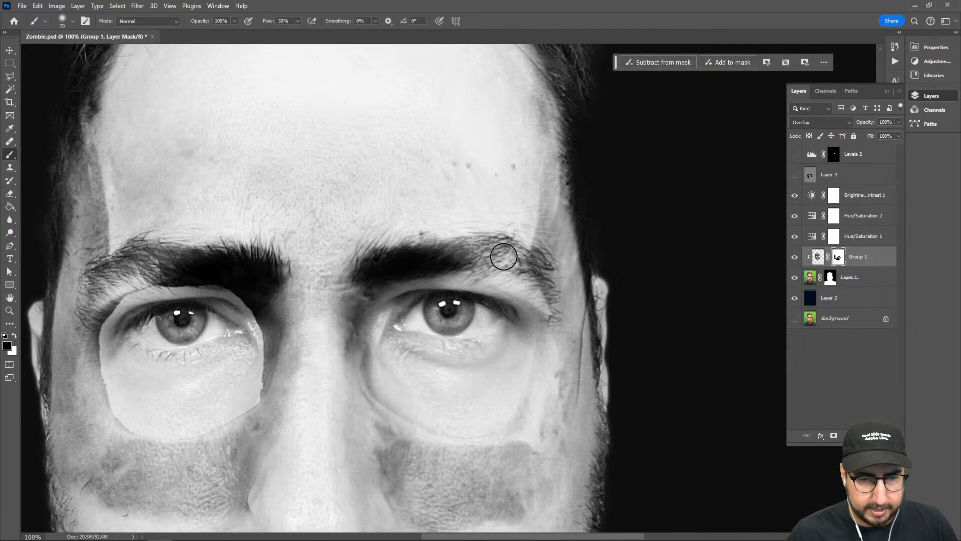
left_click_drag(504, 256, 550, 286)
left_click_drag(536, 244, 612, 213)
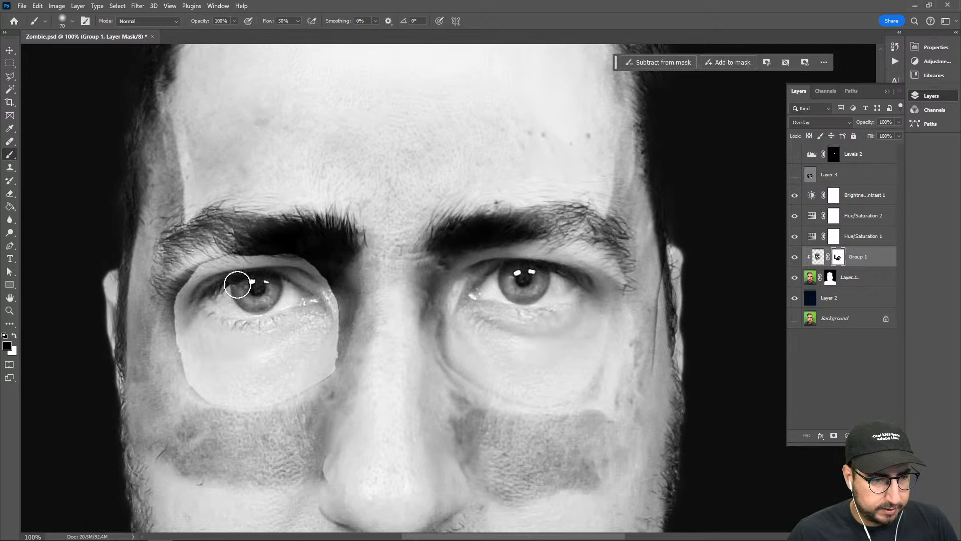
mouse_move(212, 271)
left_mouse_down()
mouse_move(167, 306)
mouse_move(201, 282)
mouse_move(172, 331)
mouse_move(184, 288)
mouse_move(189, 340)
mouse_move(177, 313)
mouse_move(202, 395)
mouse_move(201, 363)
mouse_move(232, 389)
mouse_move(209, 398)
mouse_move(274, 404)
mouse_move(249, 405)
mouse_move(308, 365)
mouse_move(284, 394)
mouse_move(341, 368)
mouse_move(331, 373)
mouse_move(331, 304)
mouse_move(327, 337)
mouse_move(320, 284)
mouse_move(316, 318)
mouse_move(325, 286)
mouse_move(264, 288)
mouse_move(287, 267)
mouse_move(249, 260)
mouse_move(286, 244)
mouse_move(244, 247)
mouse_move(316, 235)
mouse_move(301, 229)
mouse_move(341, 236)
mouse_move(252, 255)
mouse_move(291, 253)
mouse_move(264, 248)
mouse_move(322, 274)
left_mouse_up()
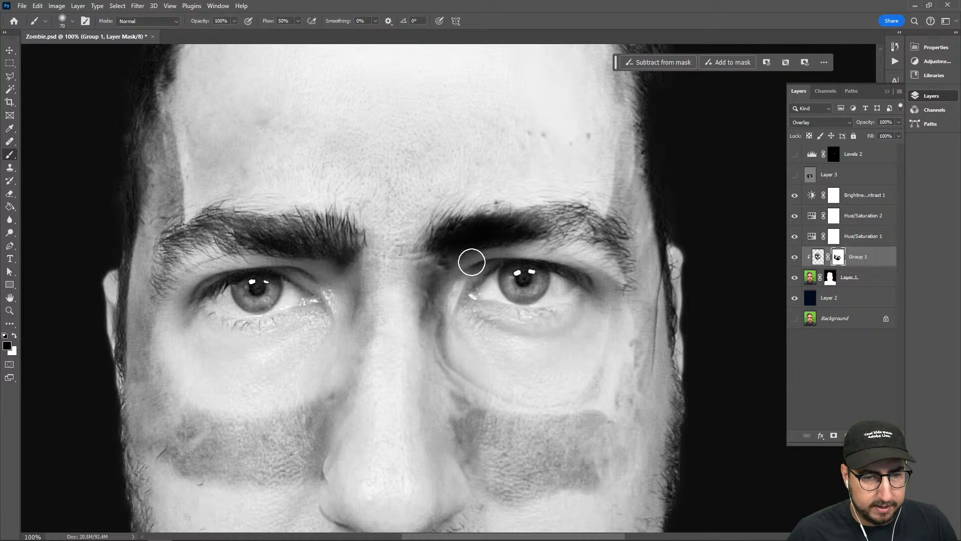
left_click_drag(471, 262, 469, 266)
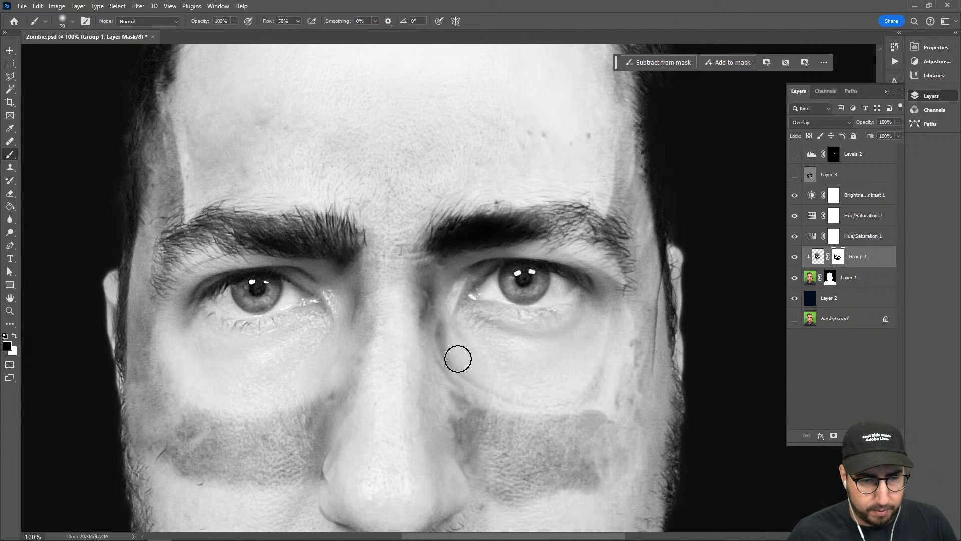
Enlarge the brush to 200 px and mask out the skull's dark bands across both cheeks and beside the nose
key("z")
left_click(507, 345, "alt")
left_click(518, 379, "alt")
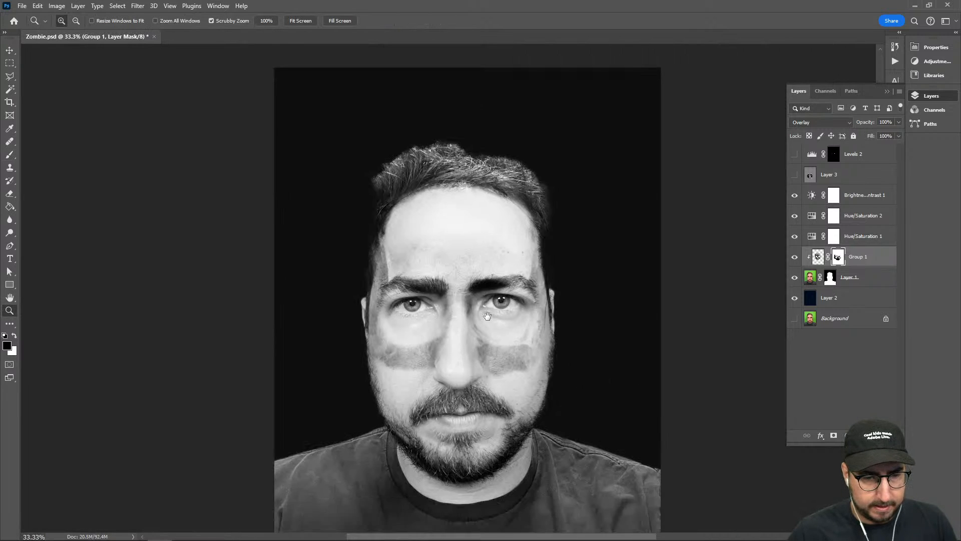
left_click(450, 311)
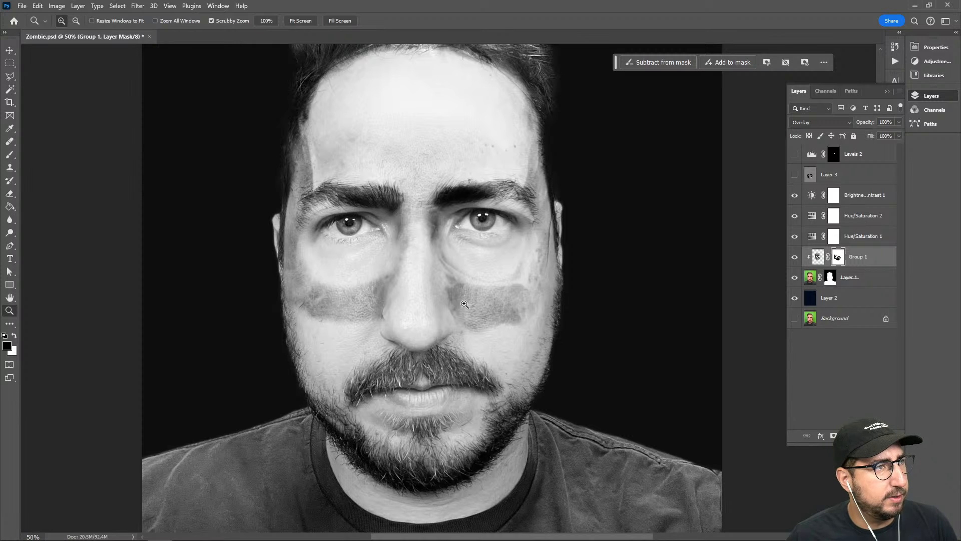
key("b")
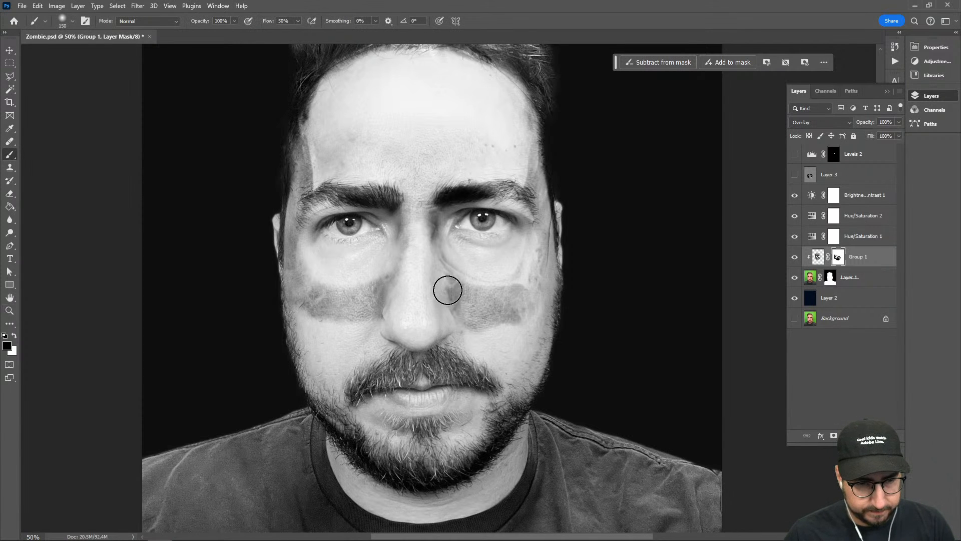
key("bracketright")
key("bracketright")
mouse_move(455, 300)
left_mouse_down()
mouse_move(498, 322)
mouse_move(467, 298)
mouse_move(524, 314)
mouse_move(531, 297)
mouse_move(479, 317)
mouse_move(515, 294)
mouse_move(486, 307)
mouse_move(445, 293)
mouse_move(467, 313)
mouse_move(390, 293)
mouse_move(317, 310)
mouse_move(306, 296)
mouse_move(385, 302)
left_mouse_up()
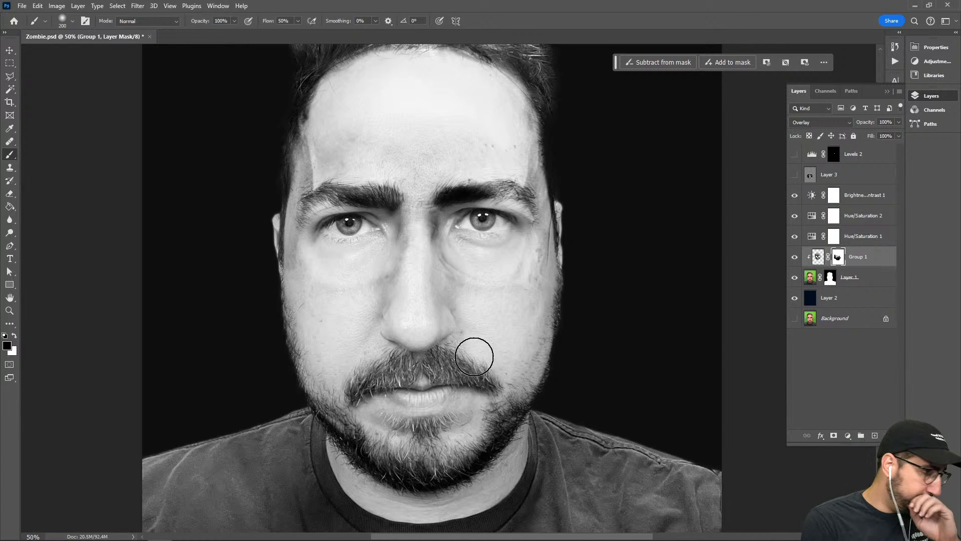
Show and select Layer 3, and set the foreground color to neutral gray with C 0, M 0, Y 0 and K 50
left_click(794, 175)
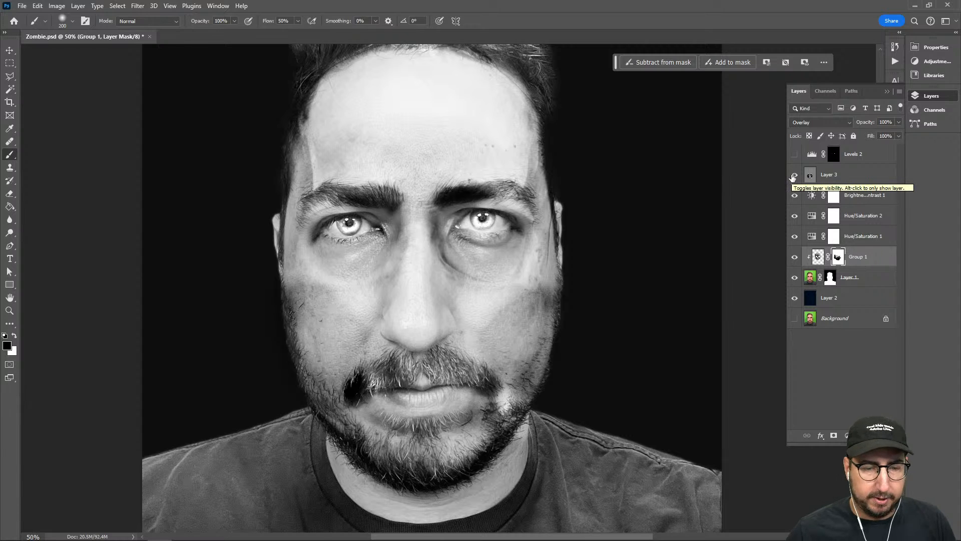
left_click(835, 177)
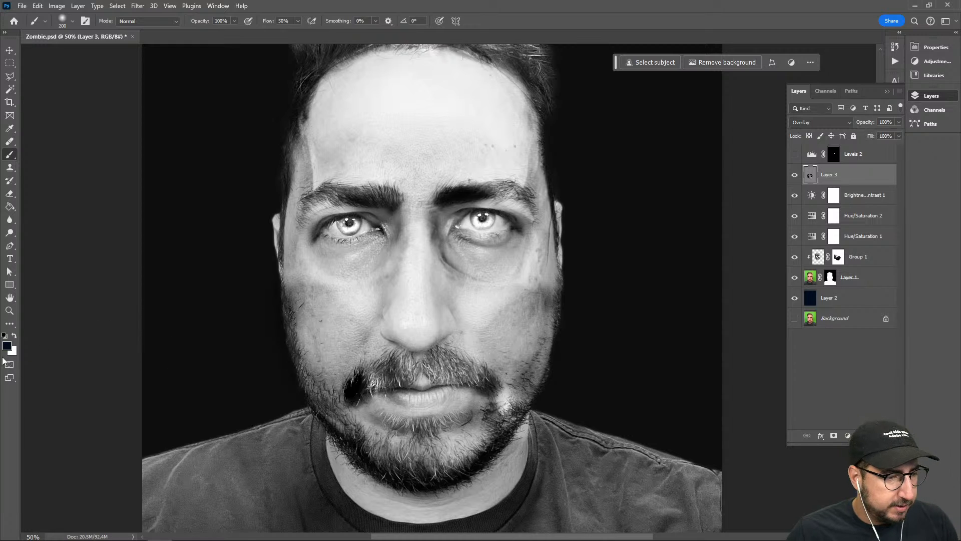
left_click(7, 346)
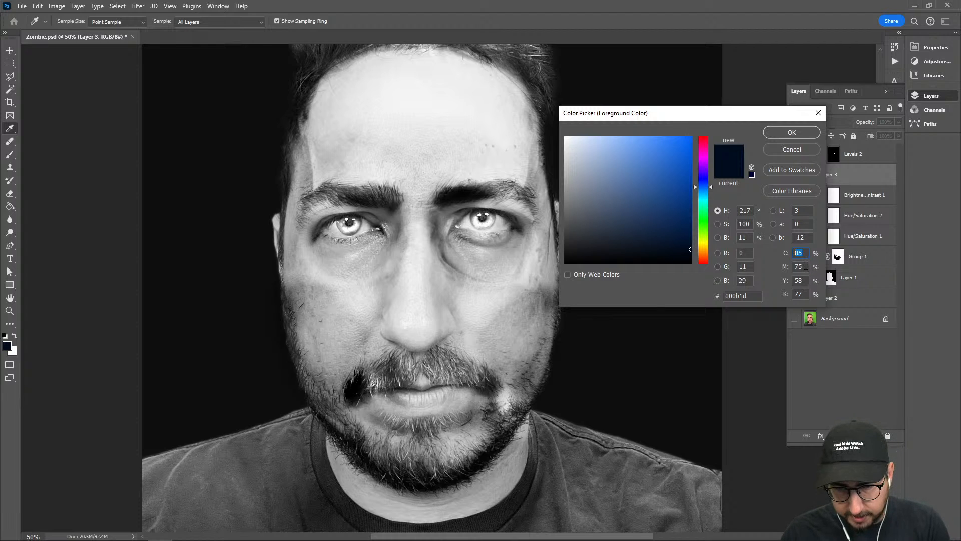
type("0")
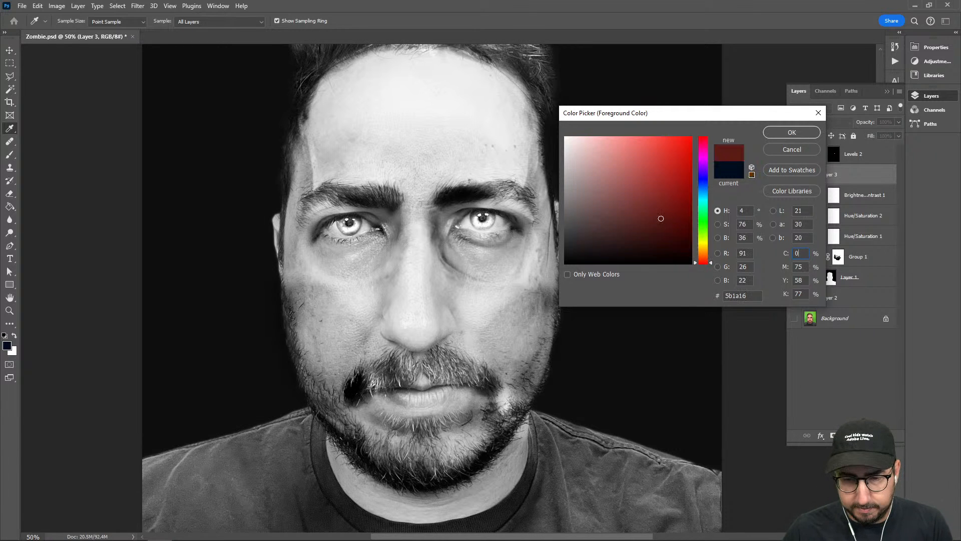
type("0")
left_click(797, 281)
type("0")
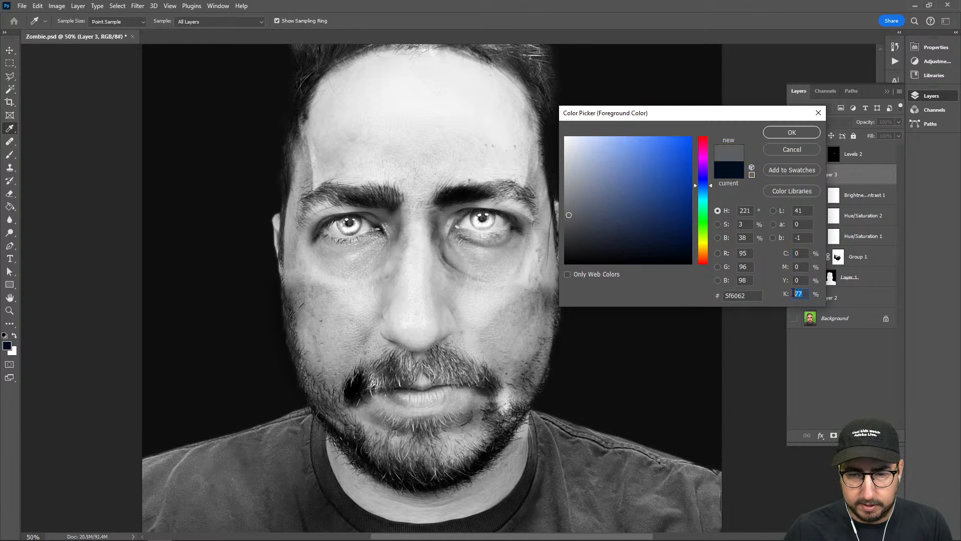
type("20")
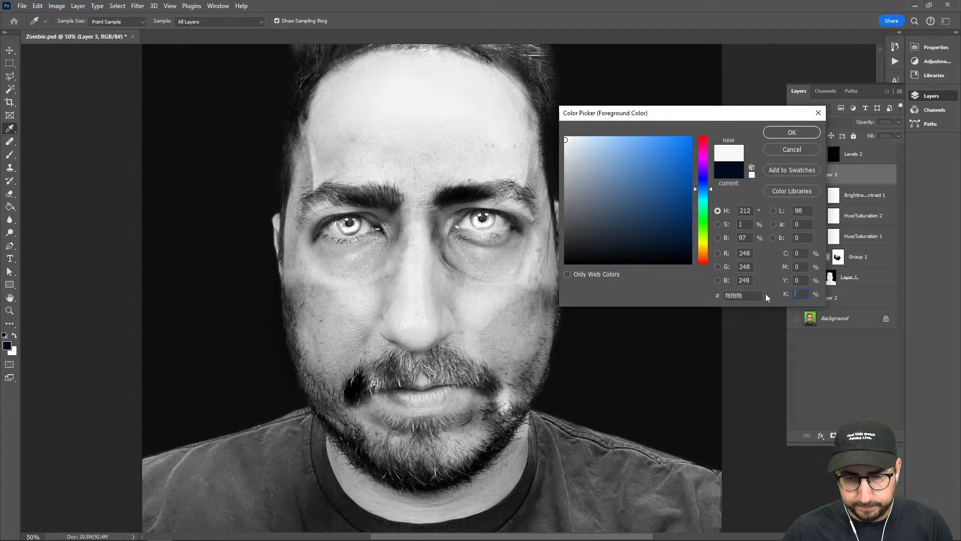
key("Return")
Paint the gray on Layer 3 over the black blotch at the mustache's corner on the subject's right side
key("b")
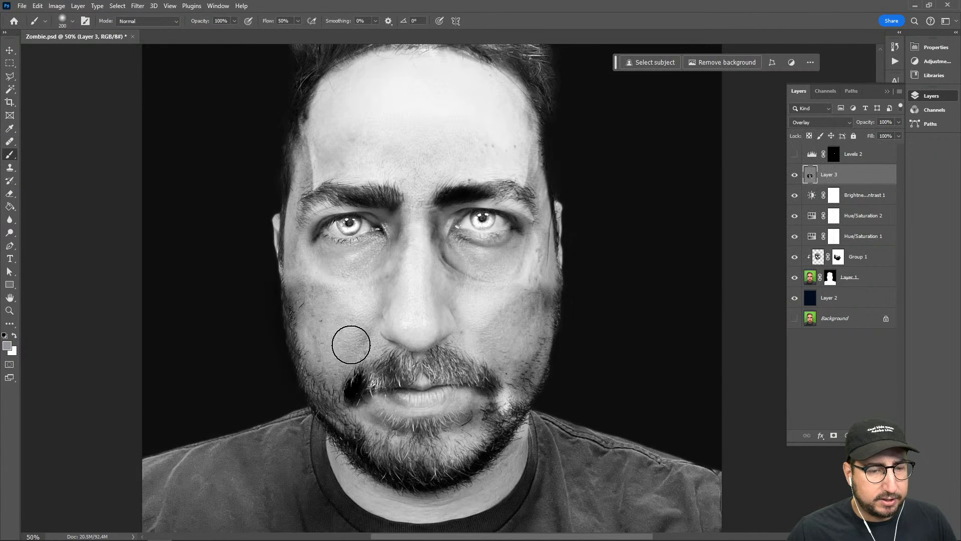
left_click(353, 389)
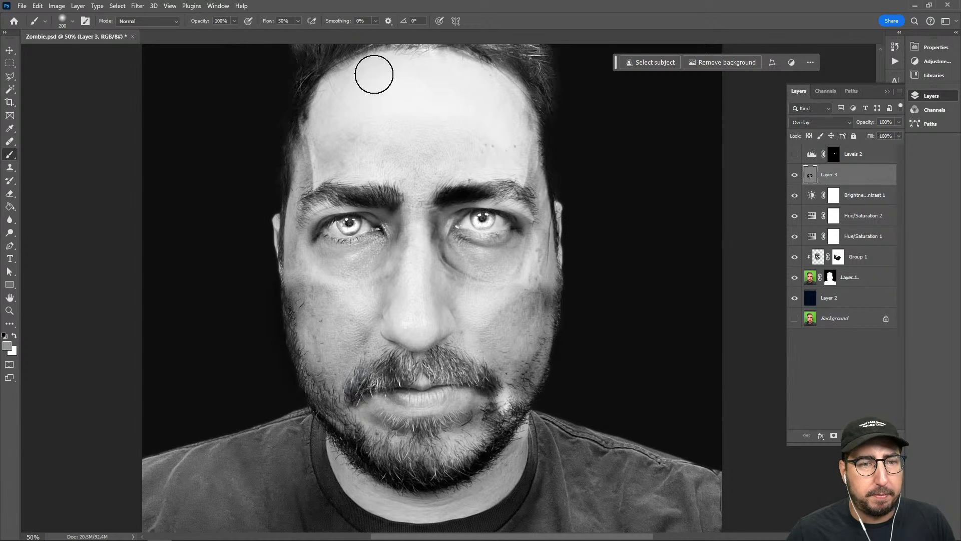
left_click_drag(335, 121, 346, 231)
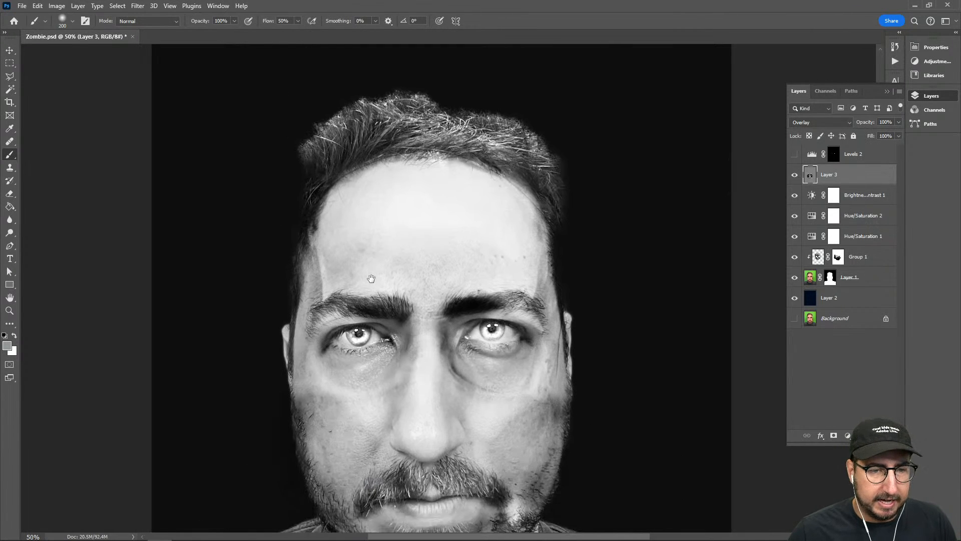
left_click_drag(371, 278, 380, 214)
left_click_drag(334, 187, 329, 245)
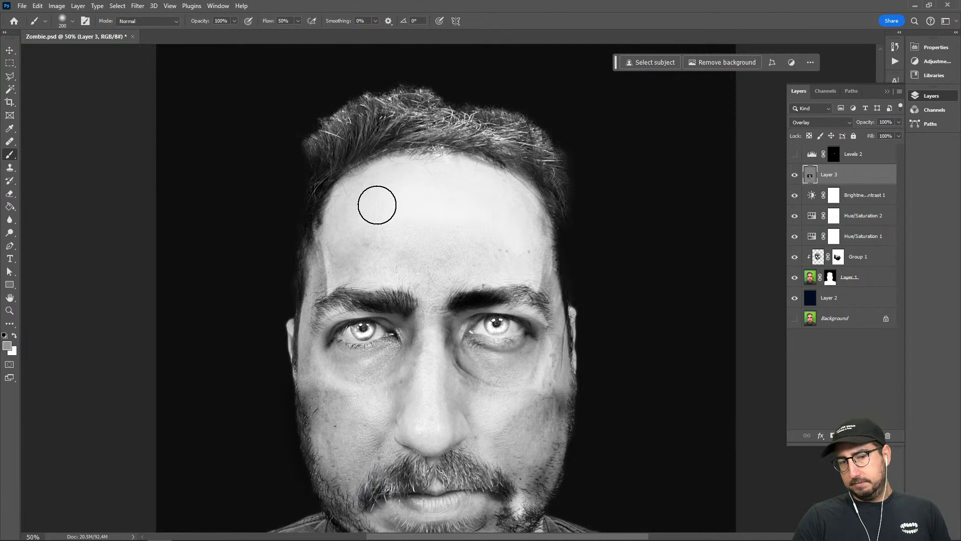
left_click_drag(377, 205, 410, 130)
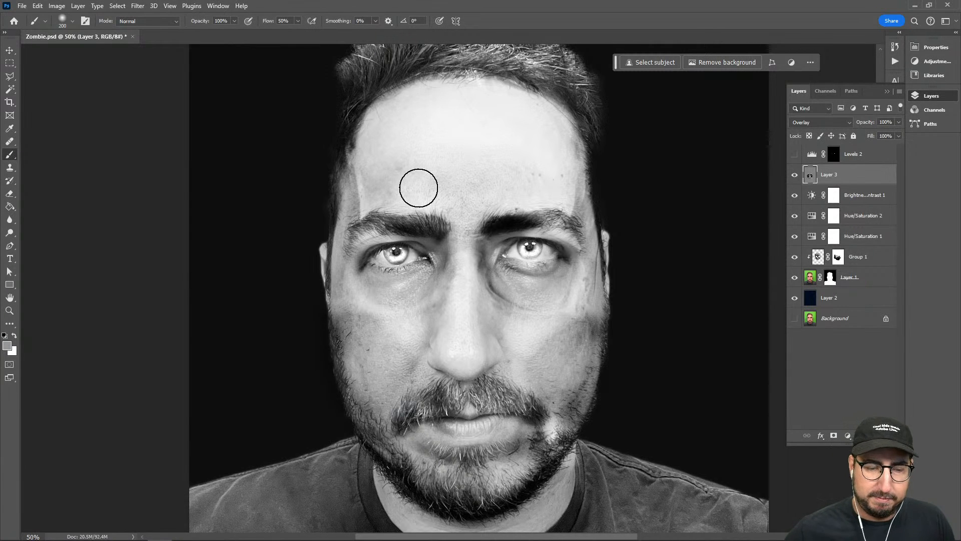
left_click_drag(421, 188, 387, 122)
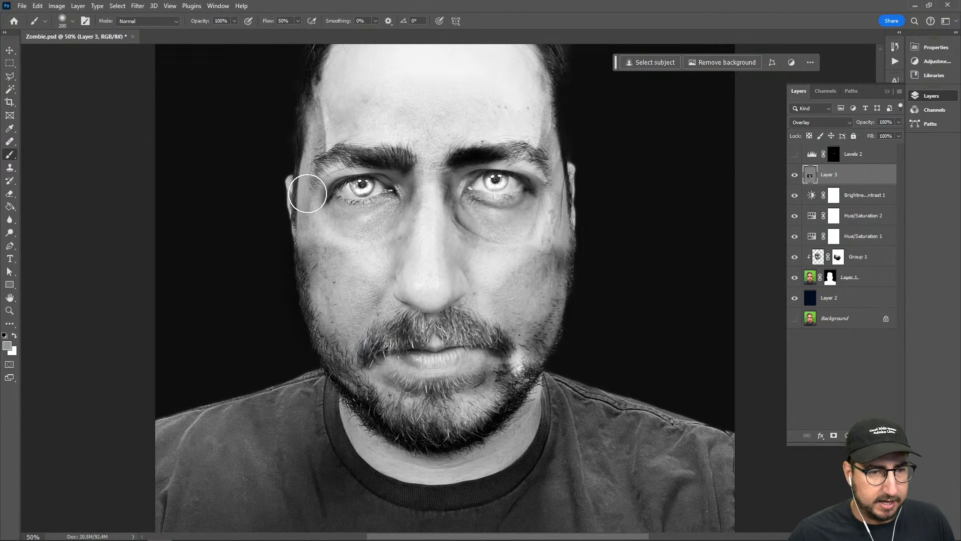
key("shift+o")
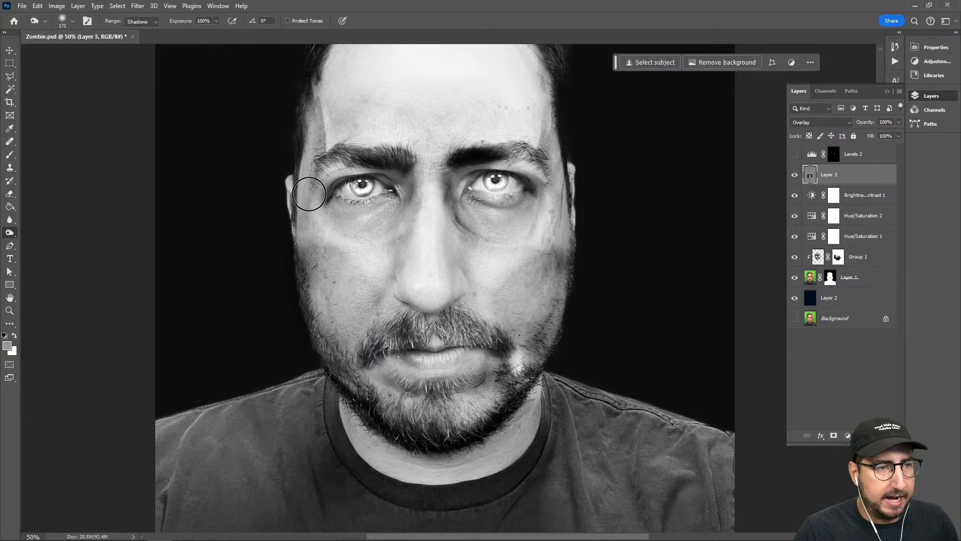
mouse_move(309, 193)
left_mouse_down()
mouse_move(367, 221)
mouse_move(381, 206)
mouse_move(349, 222)
mouse_move(417, 219)
mouse_move(390, 220)
left_mouse_up()
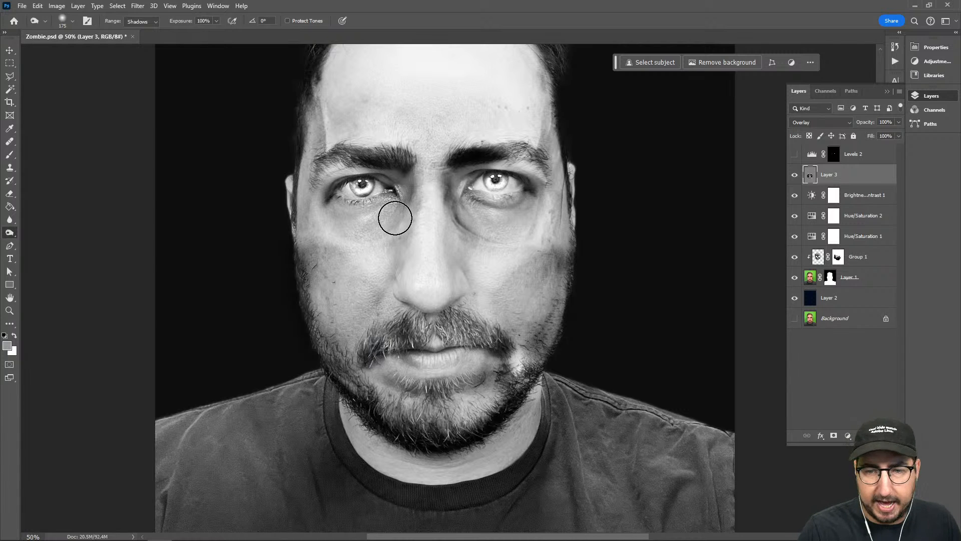
Add a new layer above Layer 3 and set its blend mode to Multiply
key("ctrl+shift+n")
key("Return")
key("x")
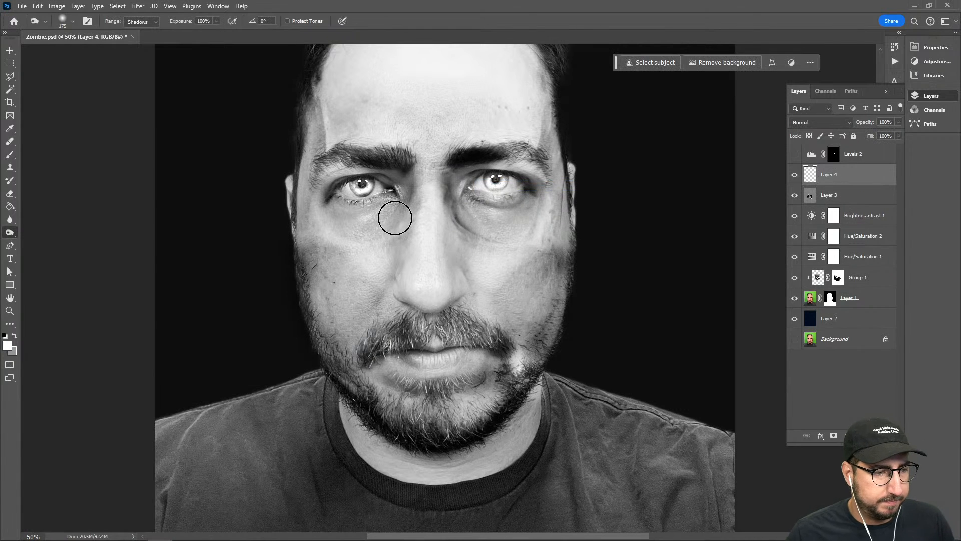
key("x")
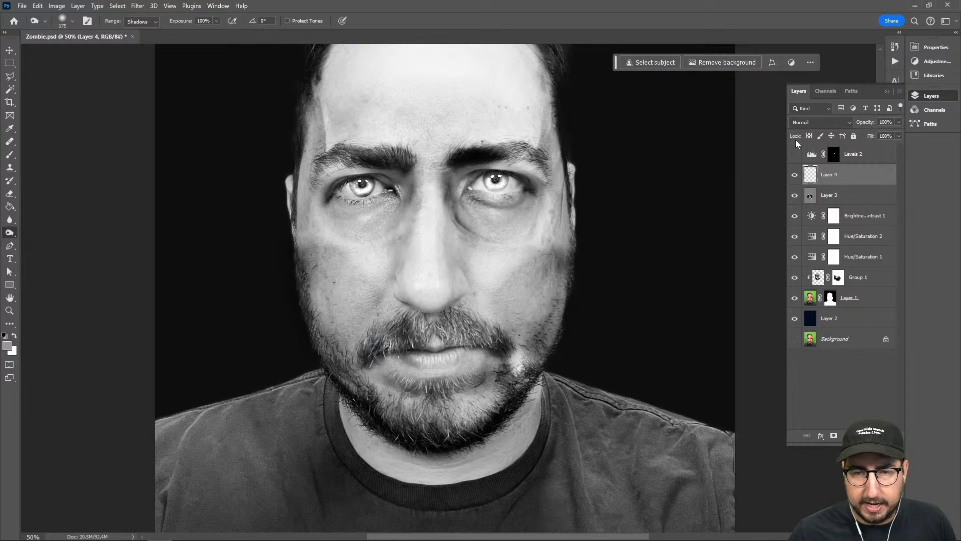
left_click(811, 123)
left_click(805, 172)
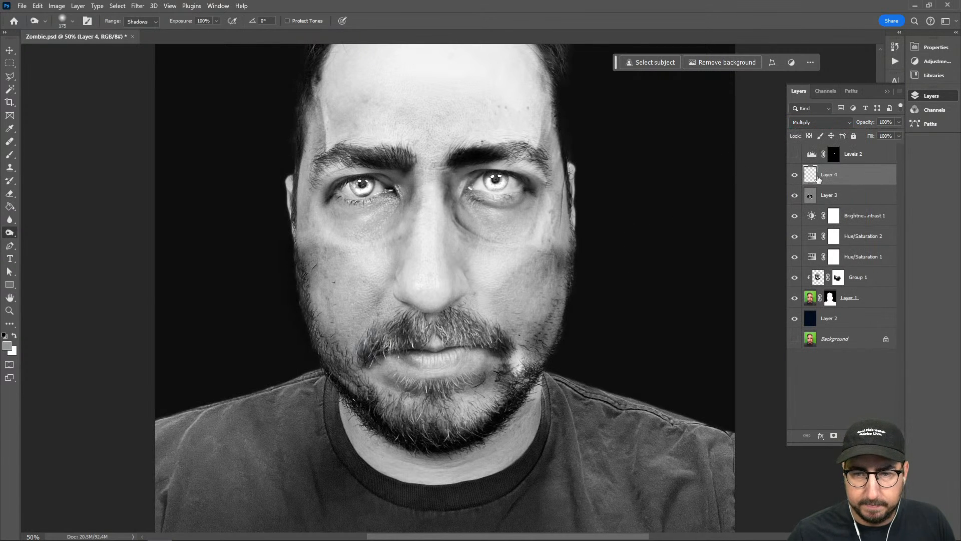
Set the foreground color to black and switch to the Brush tool
left_click(7, 345)
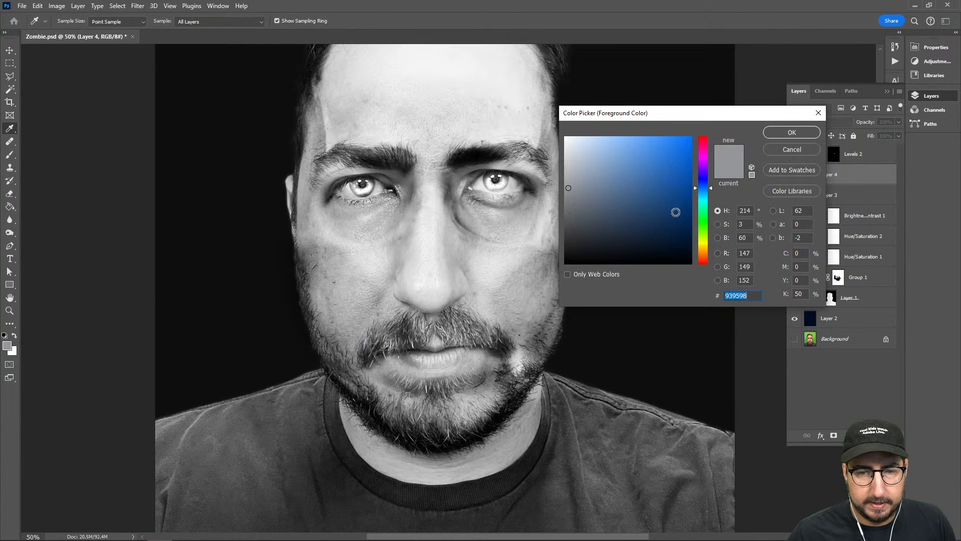
left_click(554, 259)
left_click(814, 131)
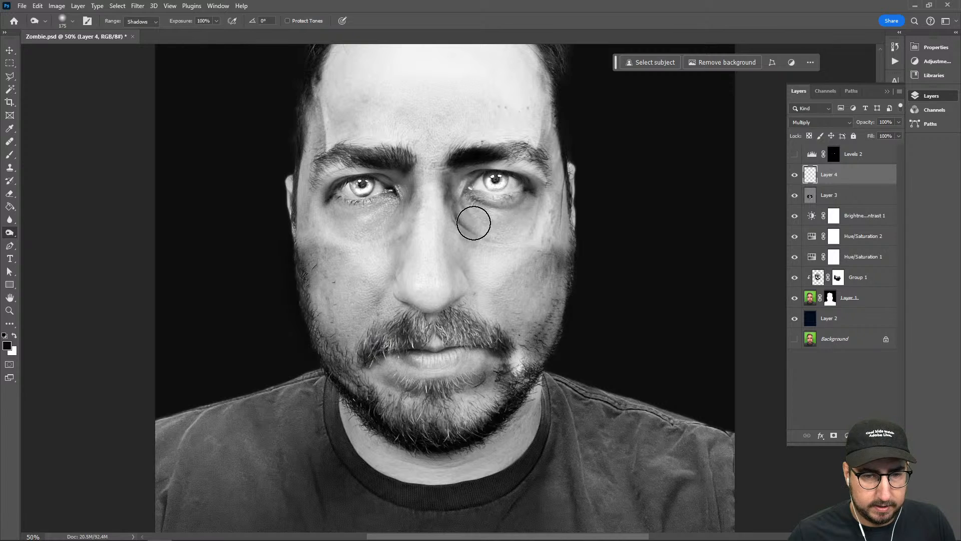
key("b")
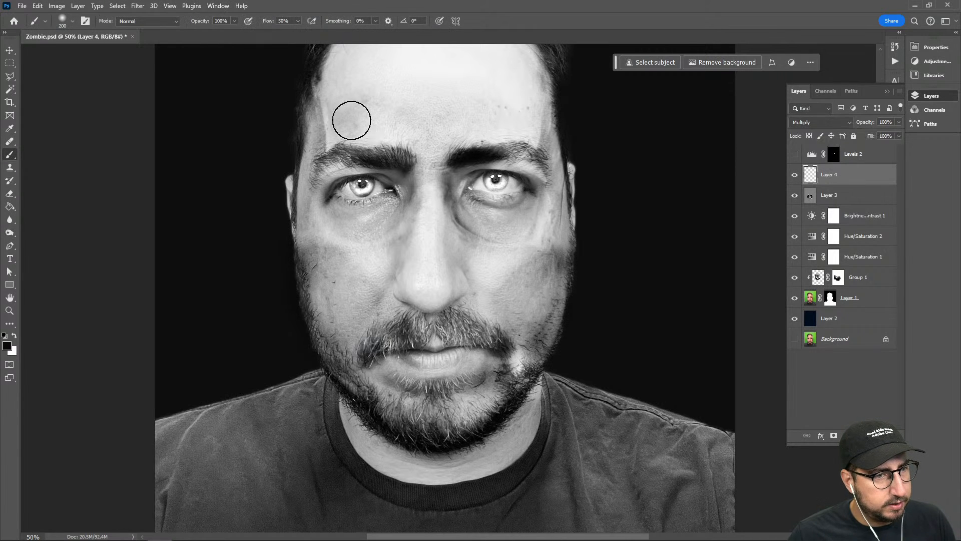
Try to paint a black shadow under the subject's left eye on Layer 4 with the 200 px brush
left_click_drag(460, 208, 509, 223)
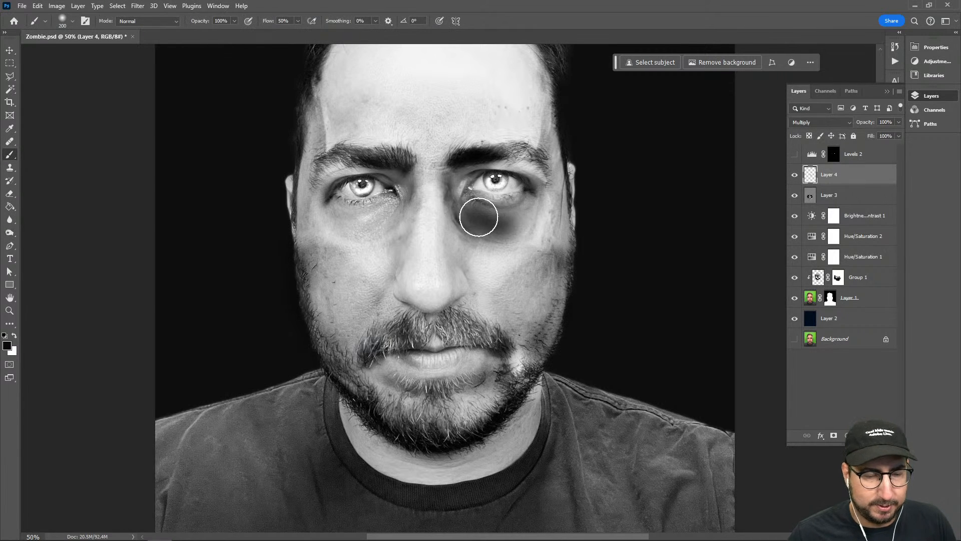
key("ctrl+z")
Paint soft black shadows under and around both eyes on Layer 4 with the 200 px brush
key("z")
left_click(493, 228)
key("b")
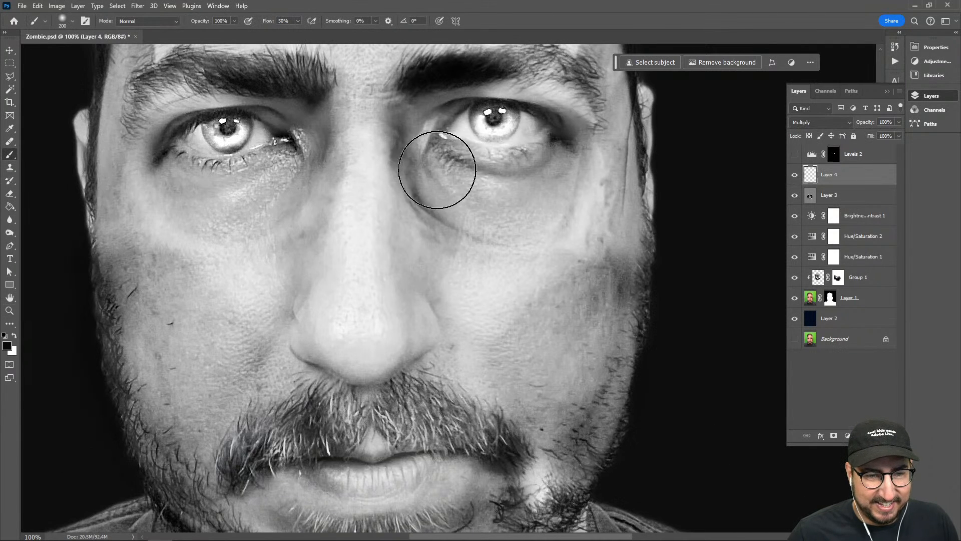
mouse_move(440, 172)
left_mouse_down()
mouse_move(444, 189)
mouse_move(518, 199)
mouse_move(549, 173)
mouse_move(536, 198)
mouse_move(494, 215)
mouse_move(436, 150)
mouse_move(440, 95)
left_mouse_up()
left_click_drag(509, 106, 561, 136)
mouse_move(331, 163)
left_mouse_down()
mouse_move(425, 171)
mouse_move(326, 208)
mouse_move(280, 205)
mouse_move(240, 155)
mouse_move(307, 97)
mouse_move(393, 126)
left_mouse_up()
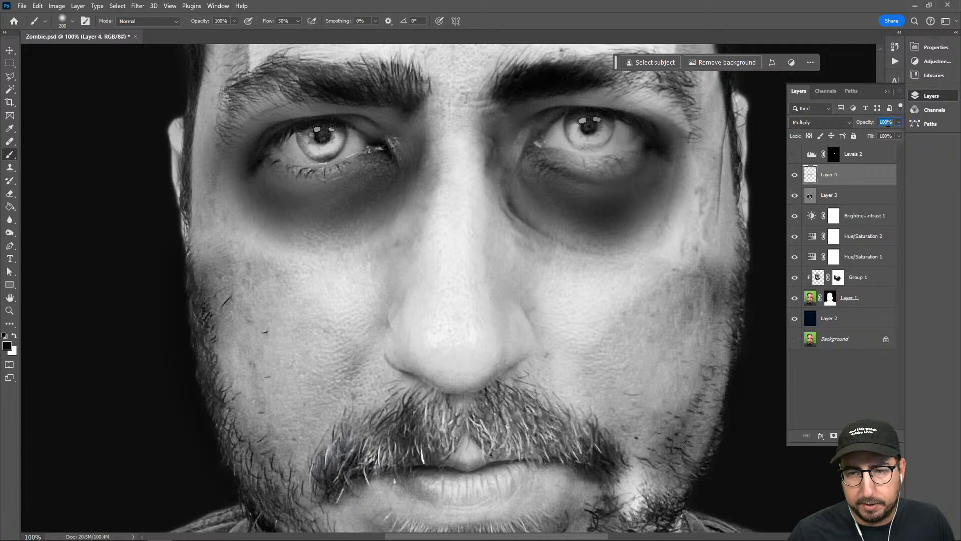
Lower Layer 4's opacity to 60%
key("shift+Down")
key("shift+Down")
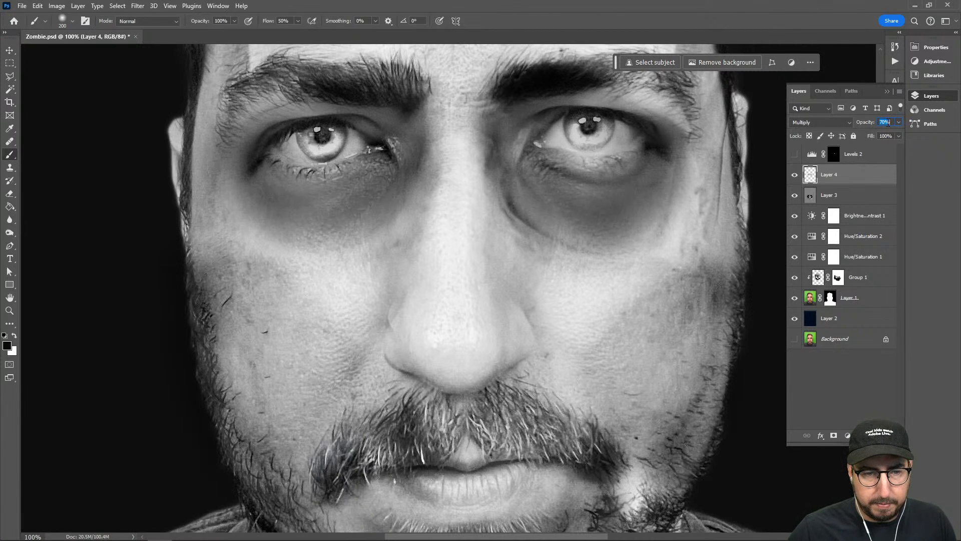
key("shift+Down")
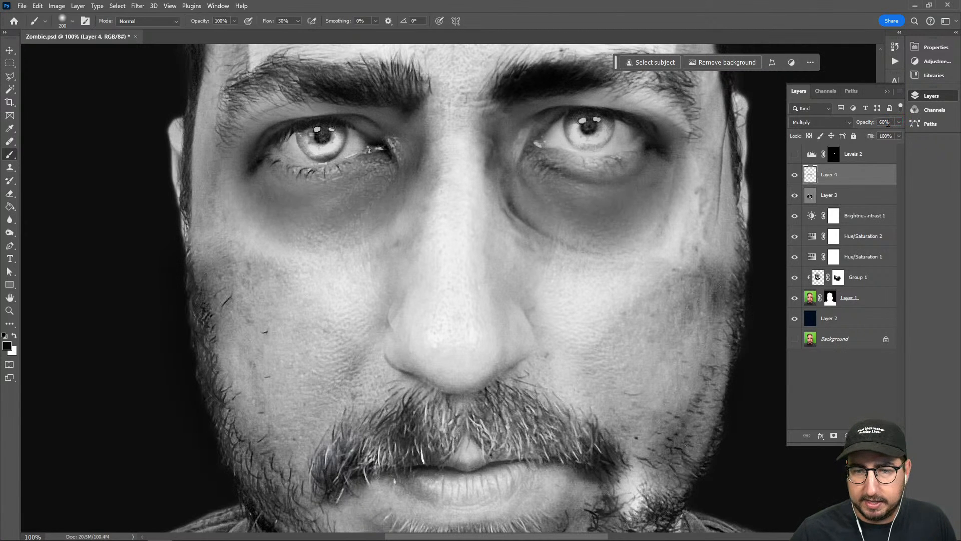
Switch to the Eraser tool and give it an 80 px Soft Round tip with 0% hardness
key("e")
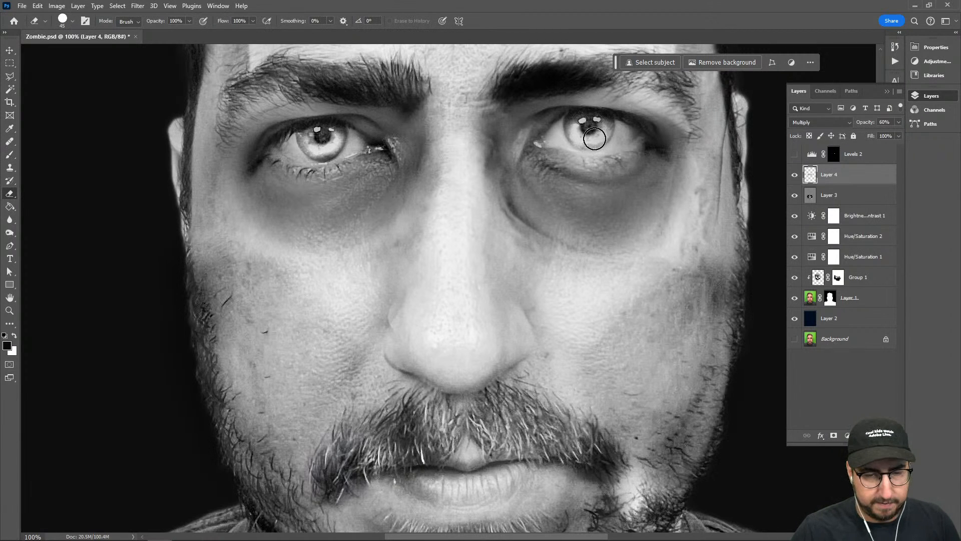
key("bracketright")
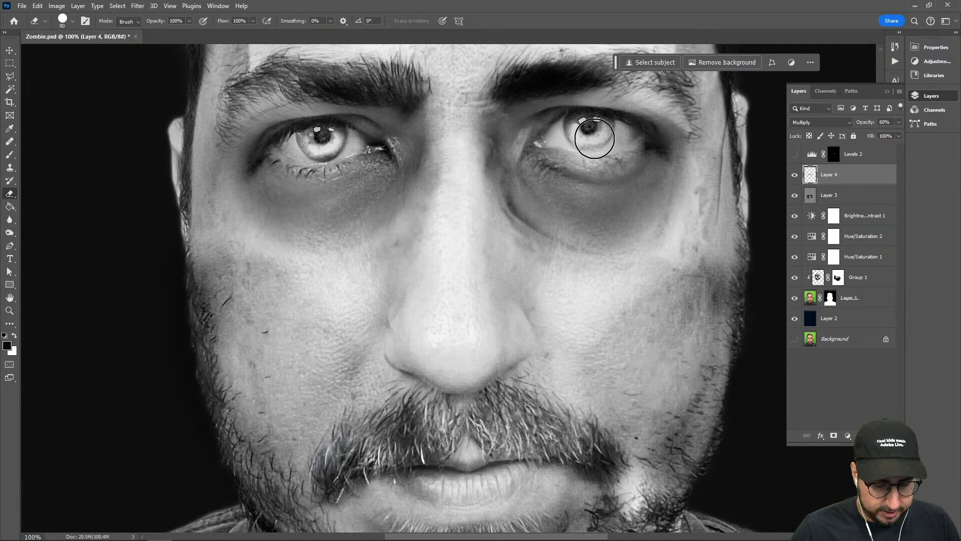
key("ctrl+bracketleft")
key("ctrl+bracketright")
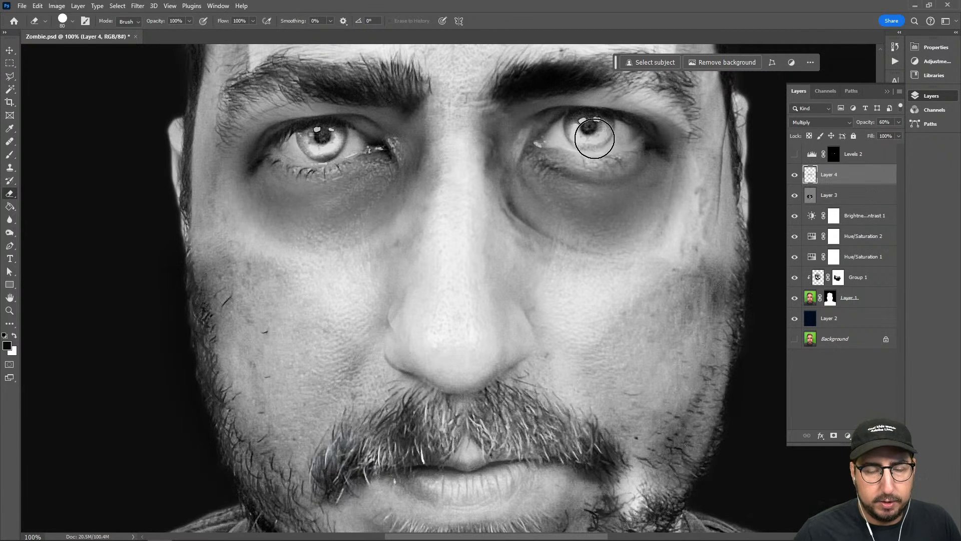
left_click_drag(564, 177, 606, 202)
key("ctrl+z")
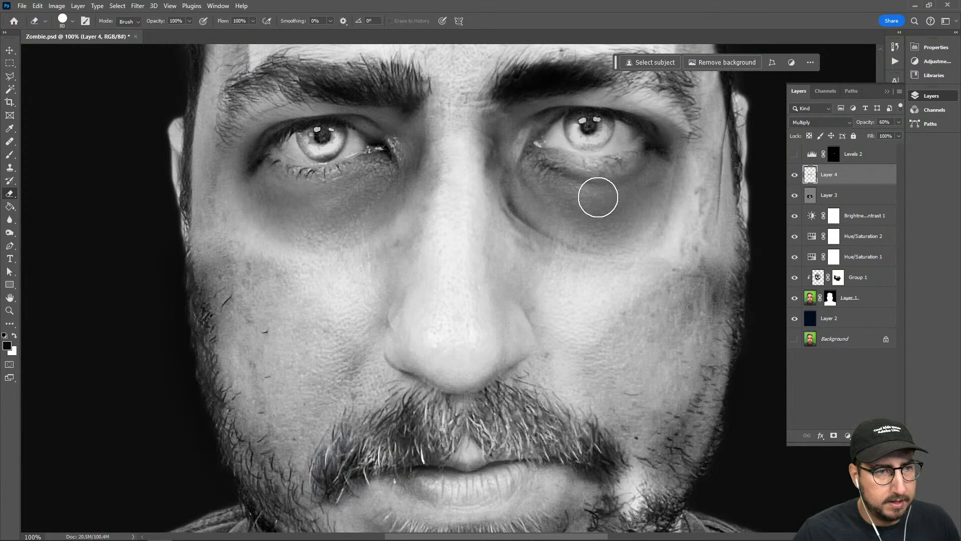
right_click(564, 158)
left_click(619, 300)
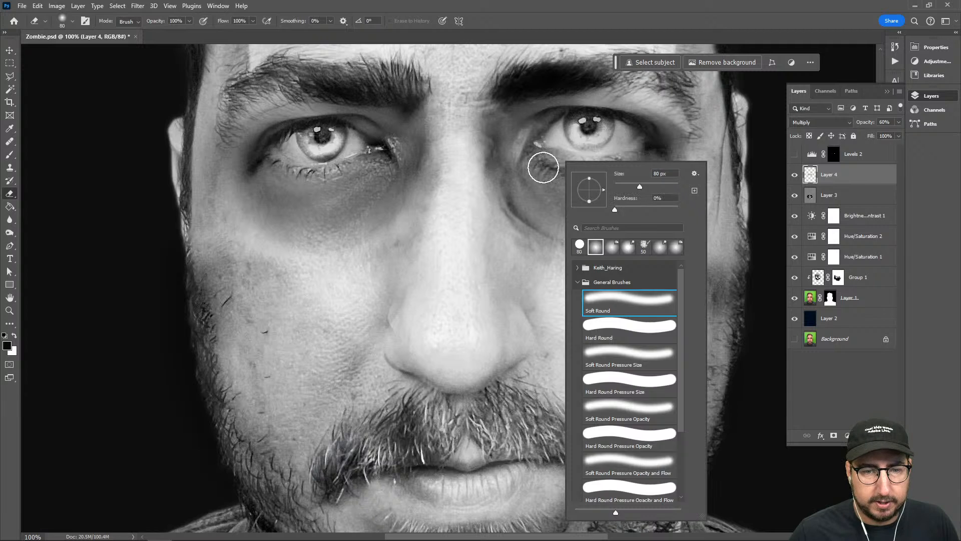
left_click(545, 165)
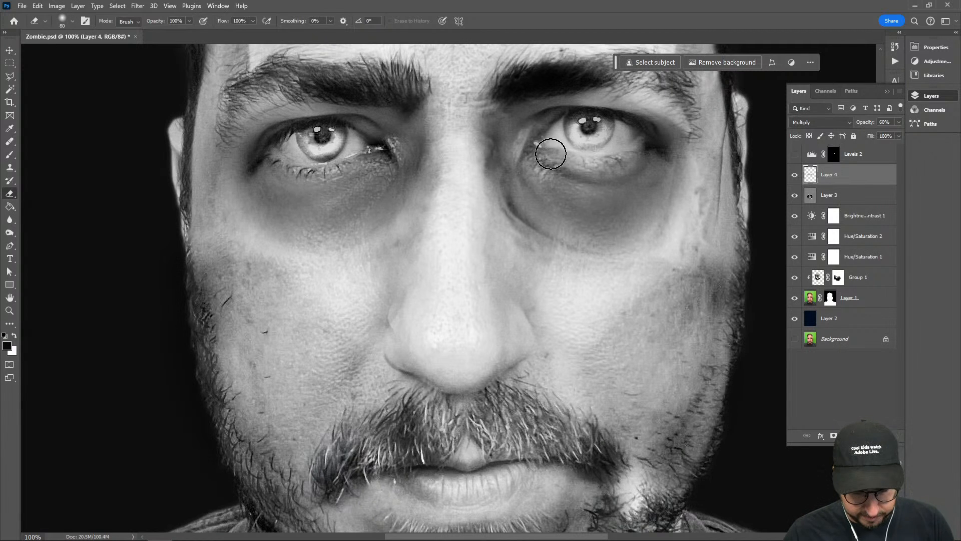
Erase the Layer 4 shadow covering both eyeballs with the soft eraser enlarged to 125 px
key("]")
key("]")
key("]")
mouse_move(568, 143)
left_mouse_down()
mouse_move(627, 141)
mouse_move(575, 133)
left_mouse_up()
mouse_move(395, 150)
left_mouse_down()
mouse_move(300, 148)
mouse_move(324, 142)
left_mouse_up()
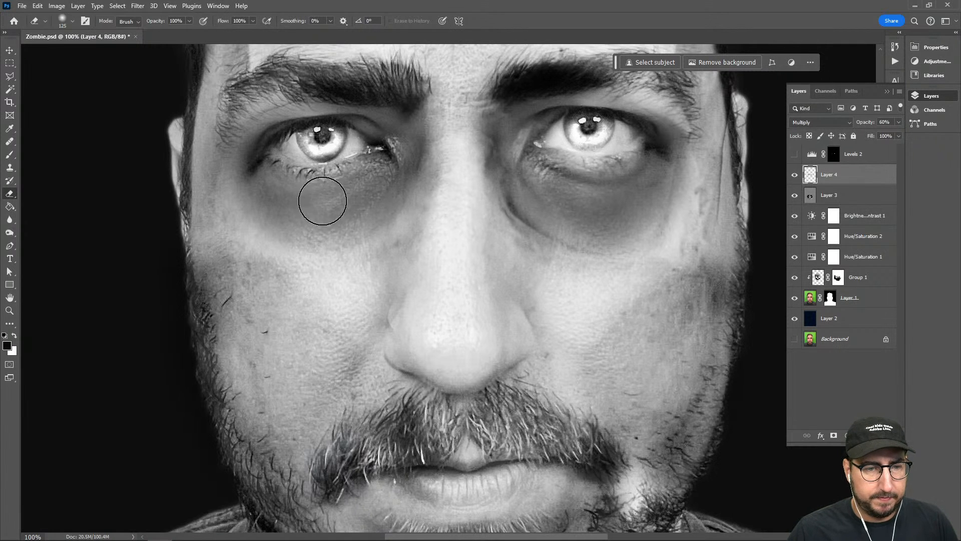
Outline the hair on Layer 1 with a Polygonal Lasso selection that follows the hairline and loops around the top of the head
key("z")
left_click(561, 258, "alt")
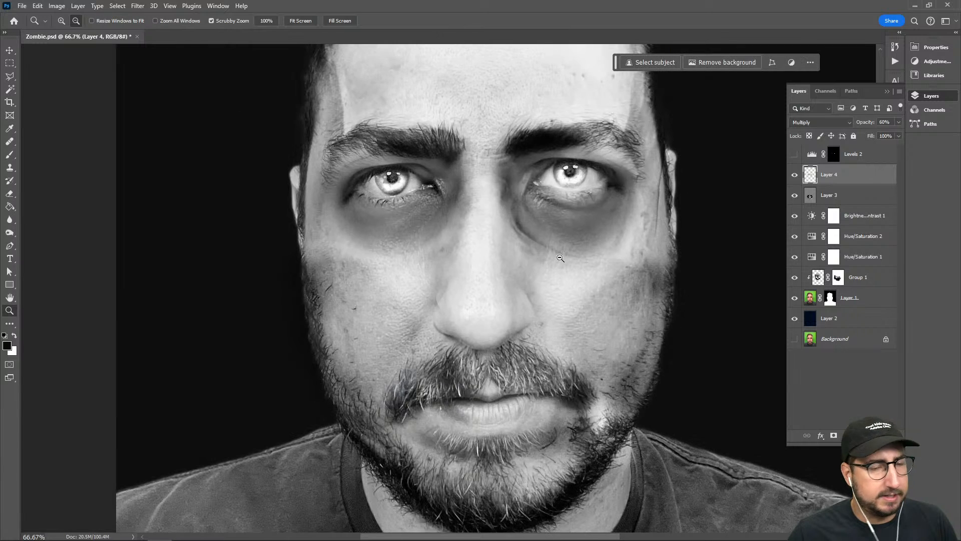
left_click(561, 258, "alt")
left_click(580, 261, "alt")
left_click(445, 249)
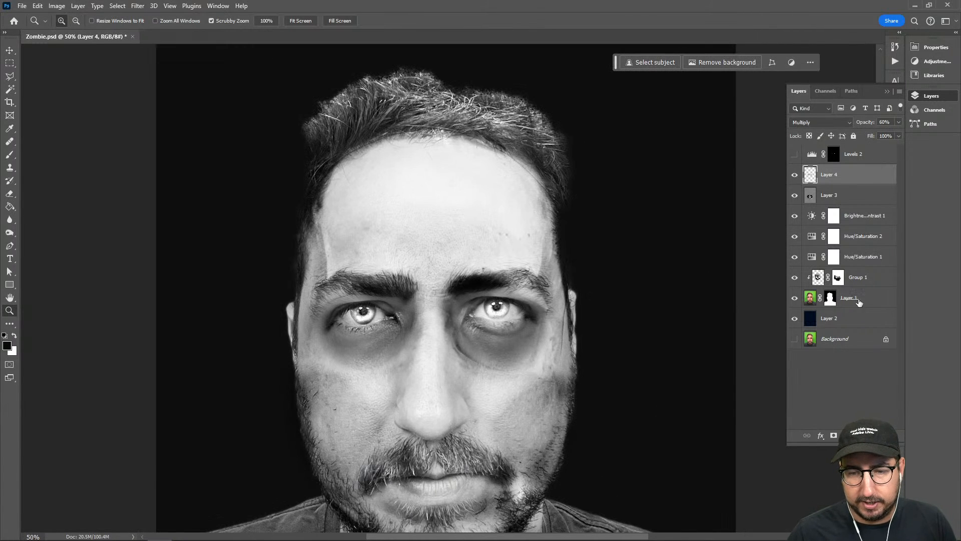
left_click(809, 299)
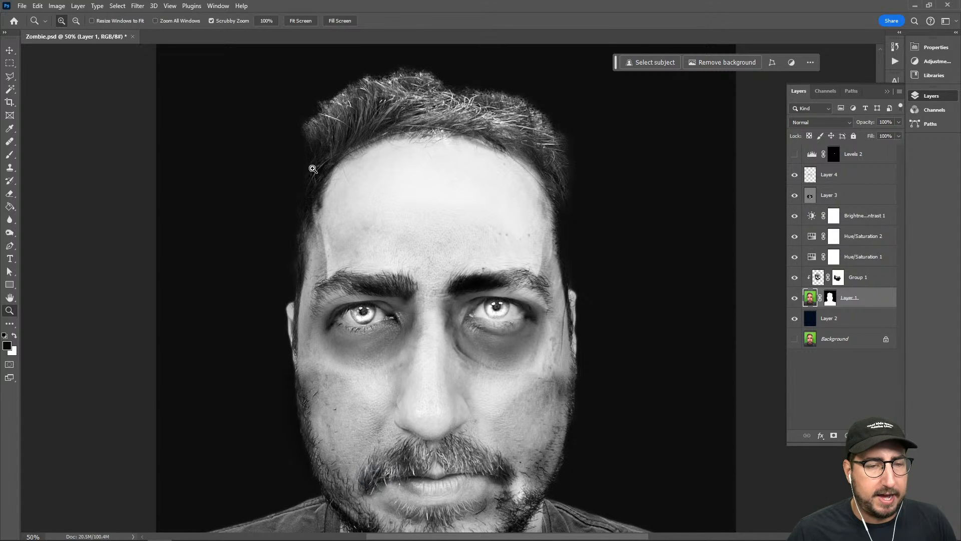
key("l")
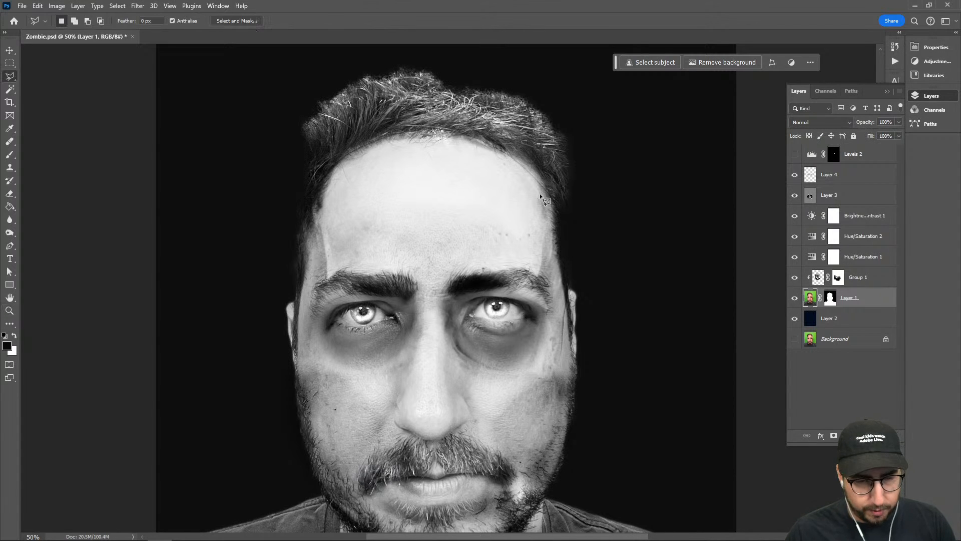
left_click(568, 222)
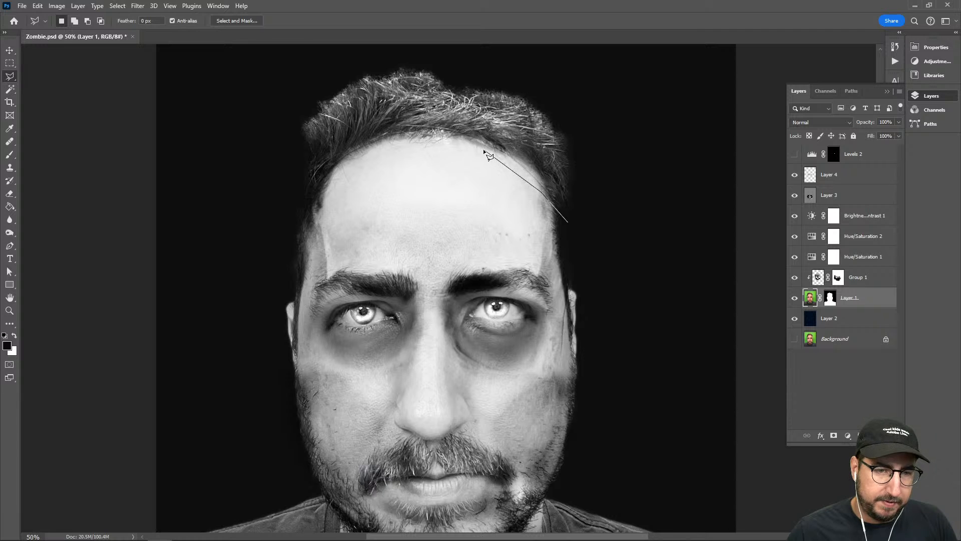
left_click(321, 222)
left_click(289, 238)
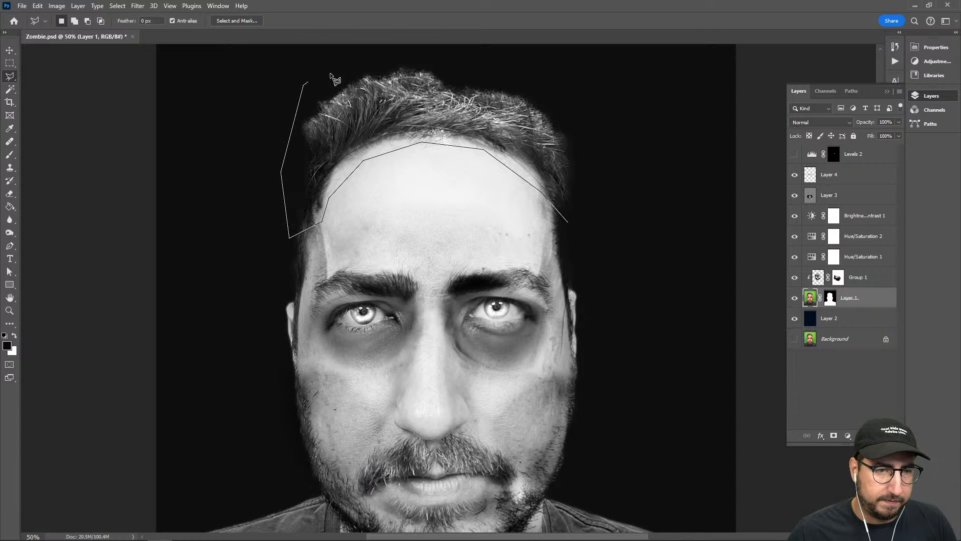
double_click(607, 201)
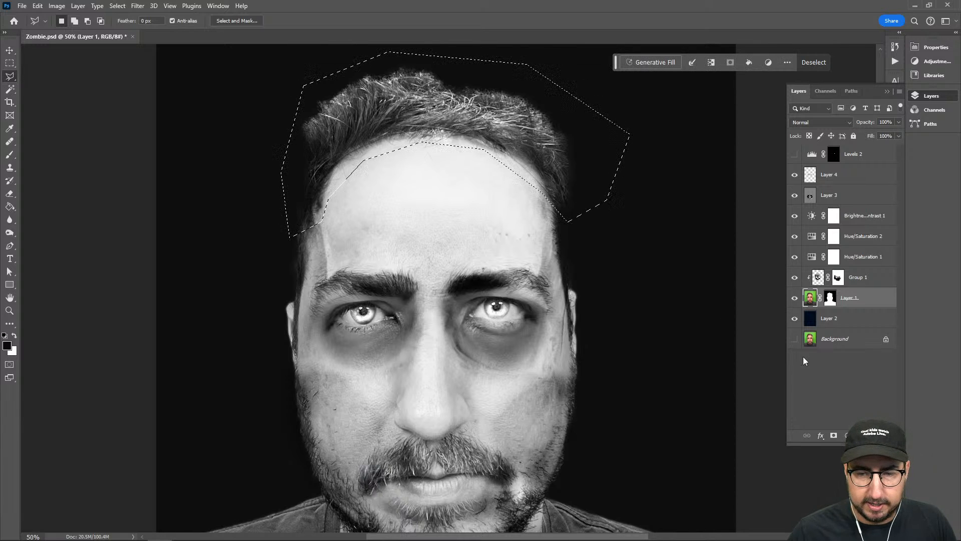
Try to replace the selected hair using Generative Fill with an empty prompt, choosing the third variation
left_click(630, 64)
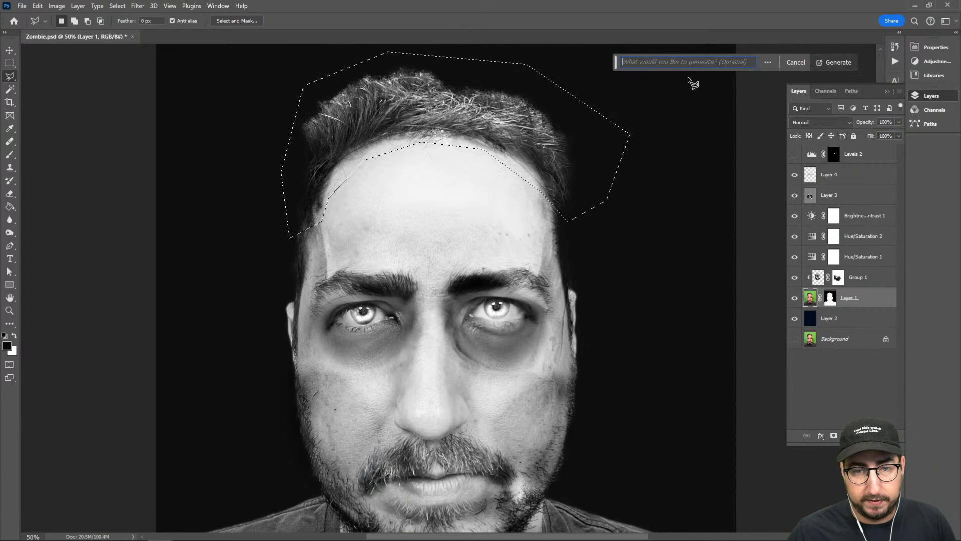
left_click(839, 63)
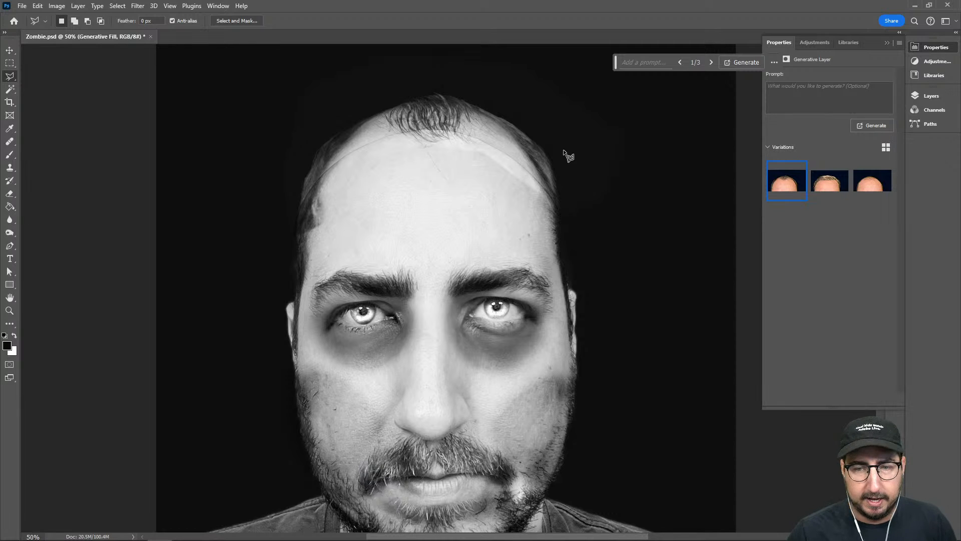
left_click(873, 184)
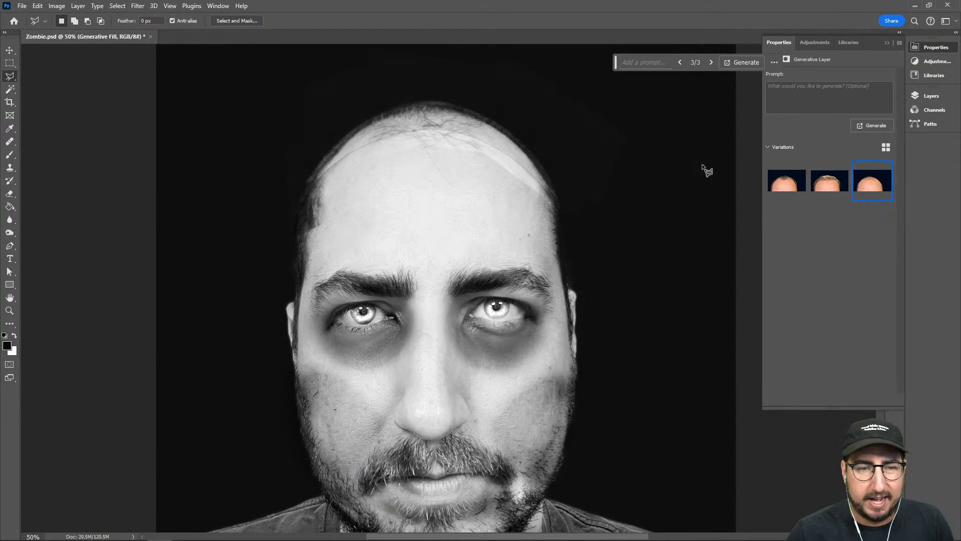
Delete the Generative Fill layer and clip Group 1 to Layer 1 again
left_click(930, 99)
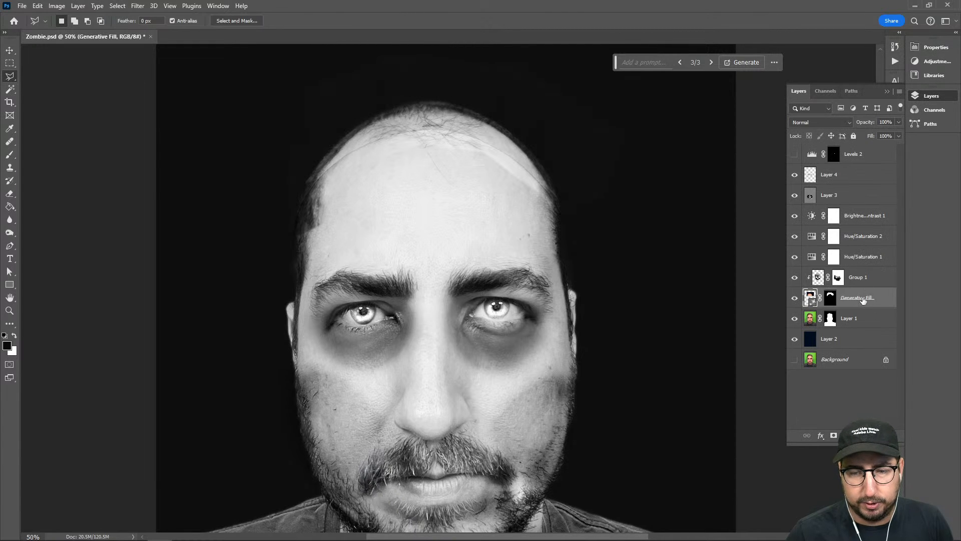
key("Delete")
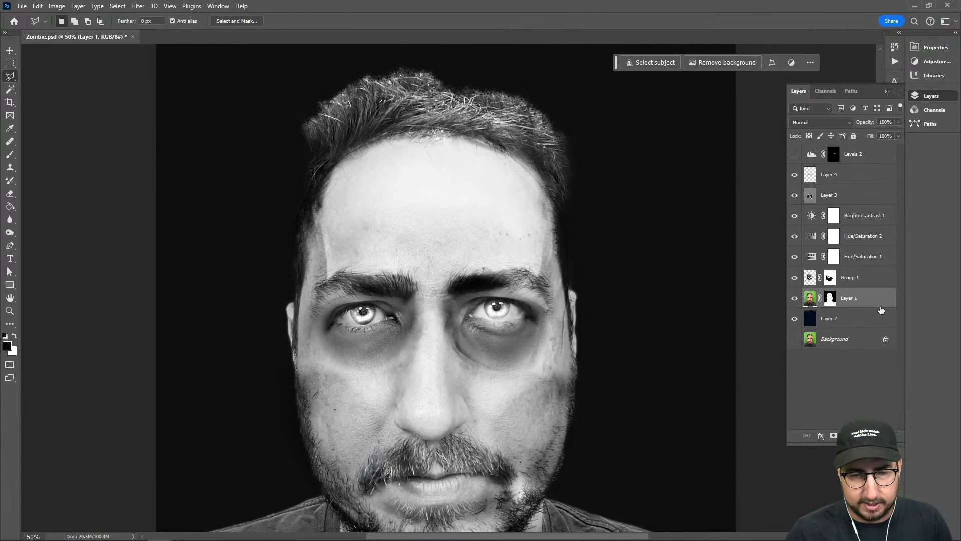
left_click(846, 286, "alt")
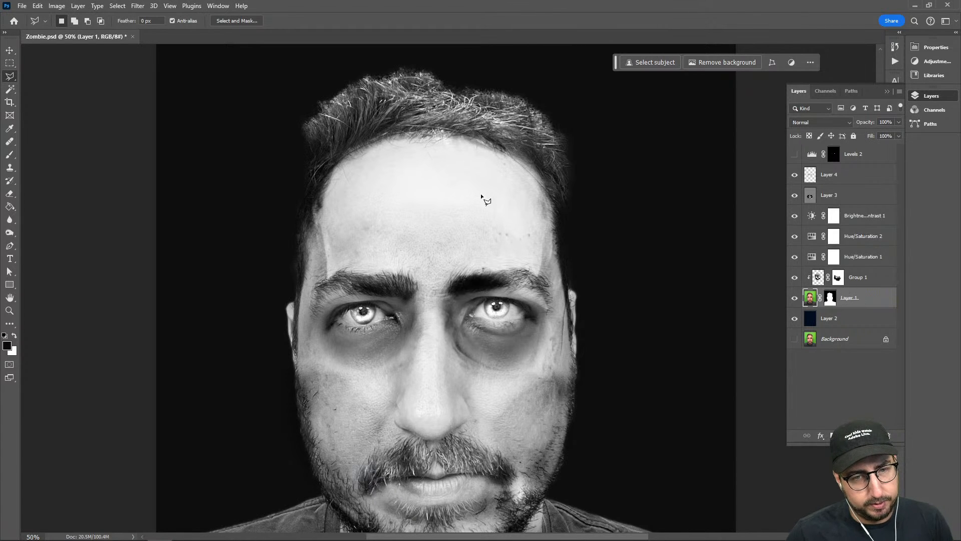
Copy the whole skull from Group 1 to a new layer at the top of the stack and set its blend mode to Normal
left_click(818, 279, "ctrl")
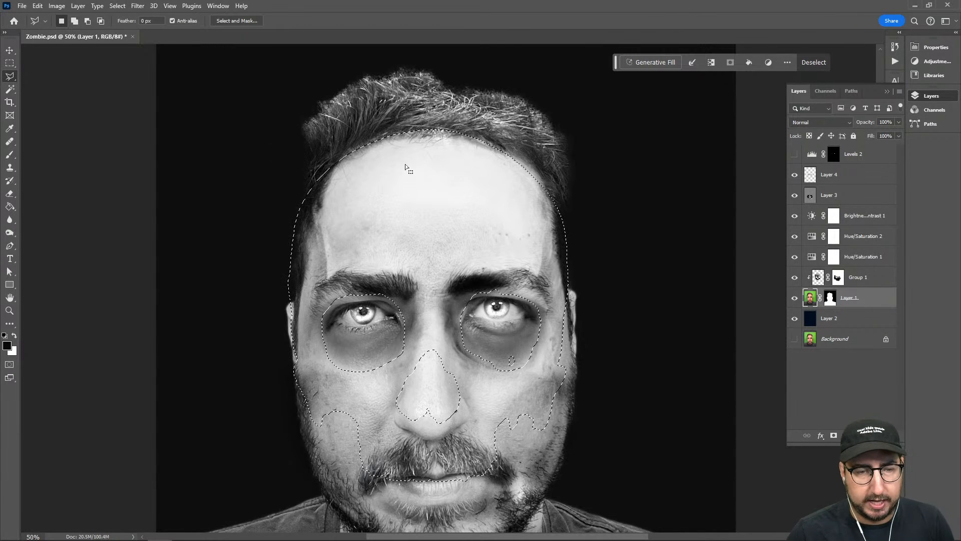
key("ctrl+j")
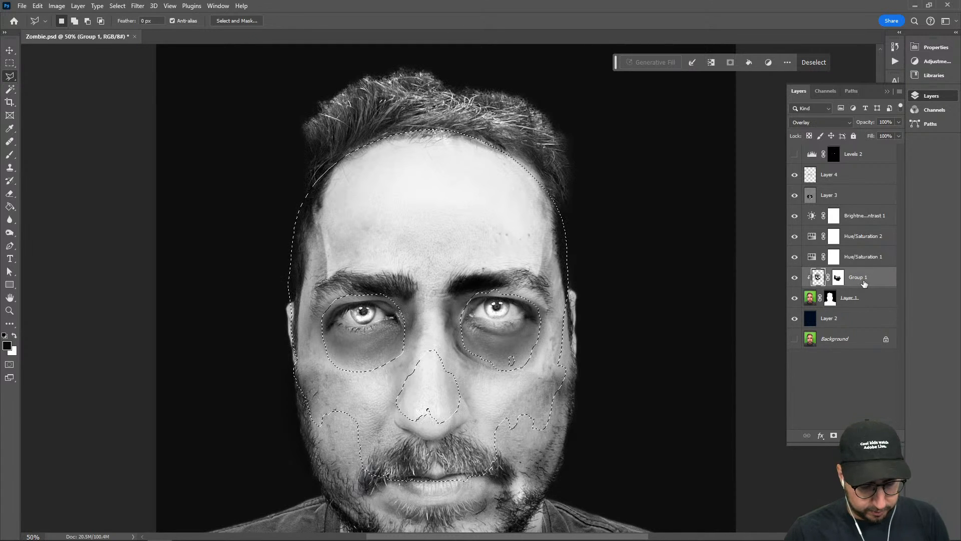
key("shift+alt+o")
left_click_drag(869, 282, 850, 146)
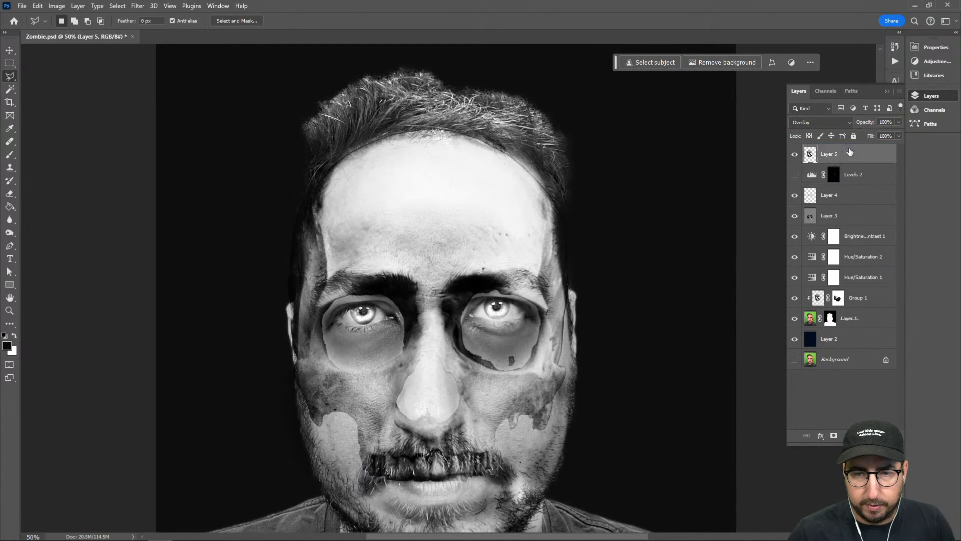
left_click(808, 123)
left_click(811, 133)
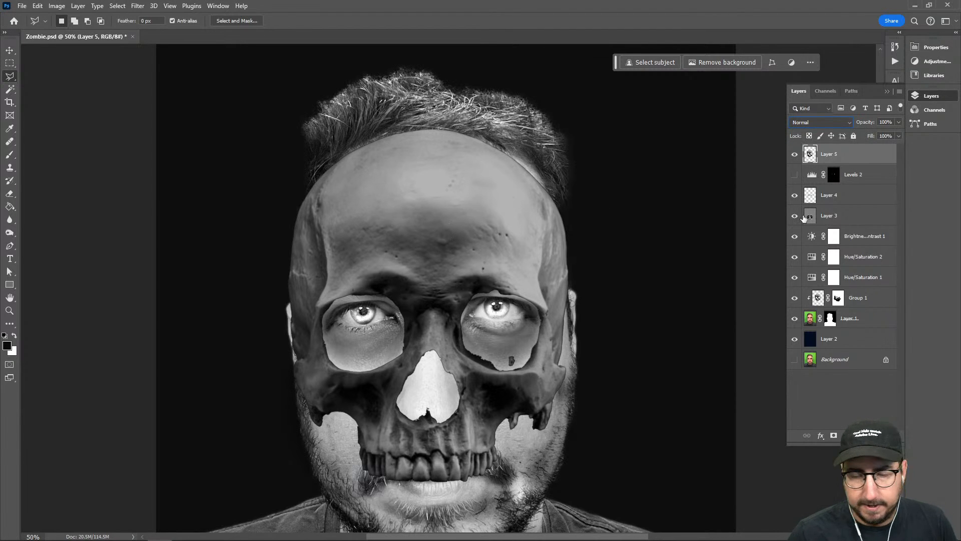
Load the Layer 5 skull outline as a selection, and put Group 1 and Layer 1 together in a new group
left_click(819, 319, "ctrl")
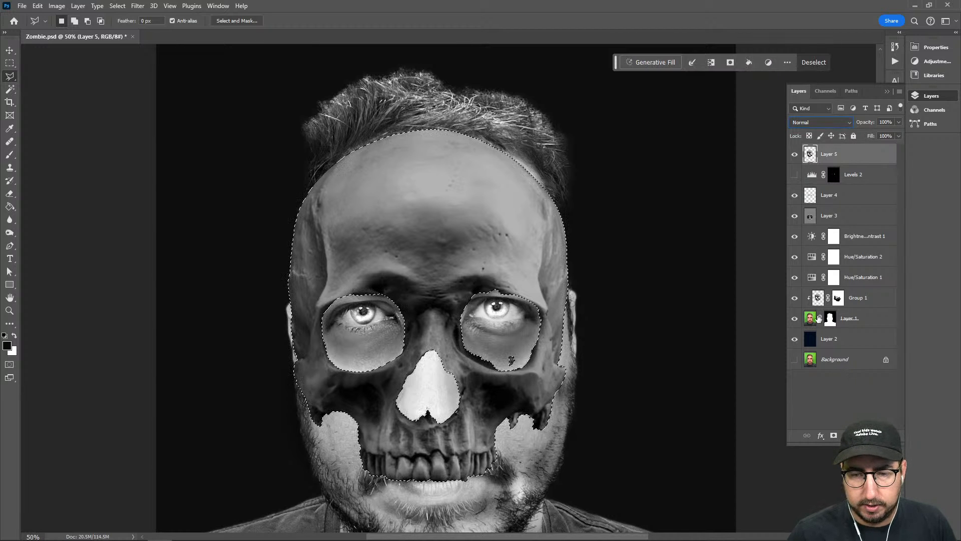
left_click(852, 319)
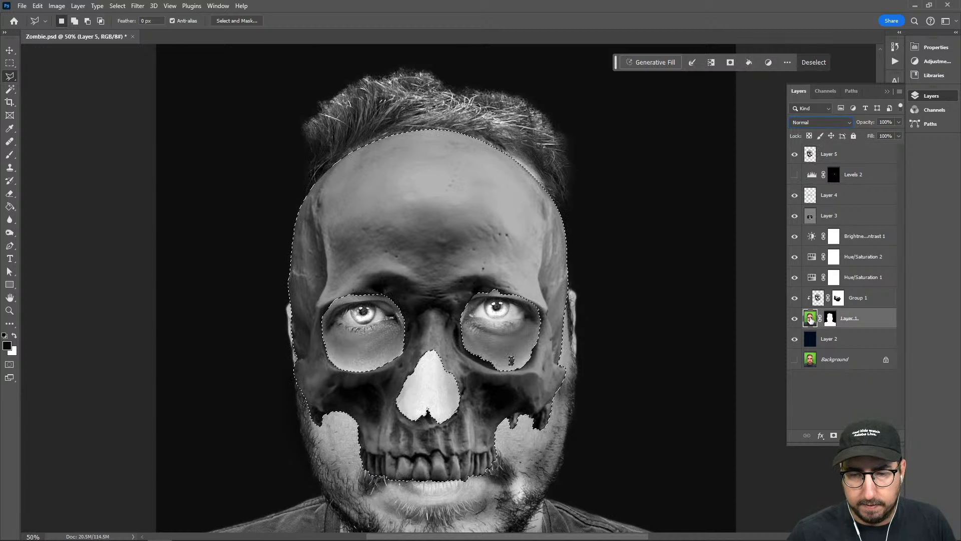
left_click(865, 300, "shift")
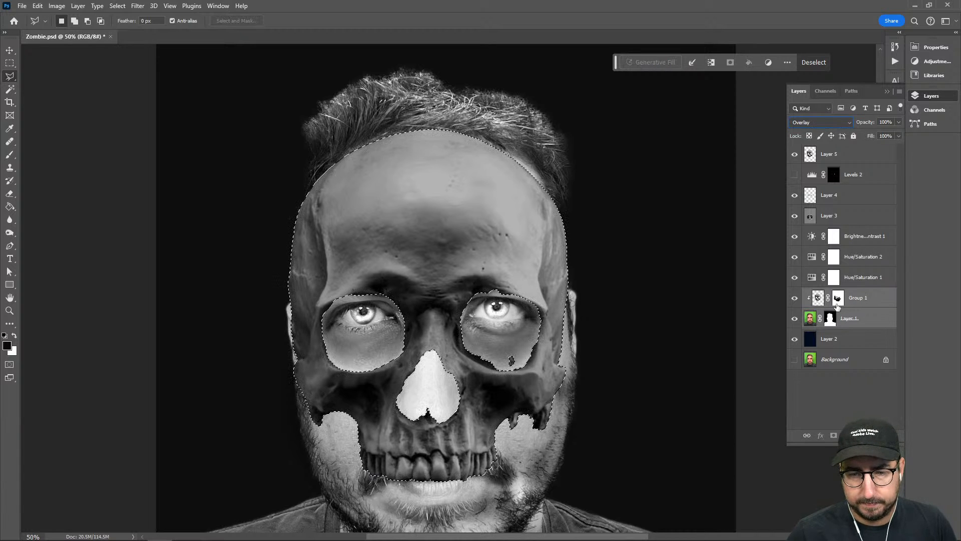
left_click(864, 302)
left_click(869, 320, "shift")
key("ctrl+g")
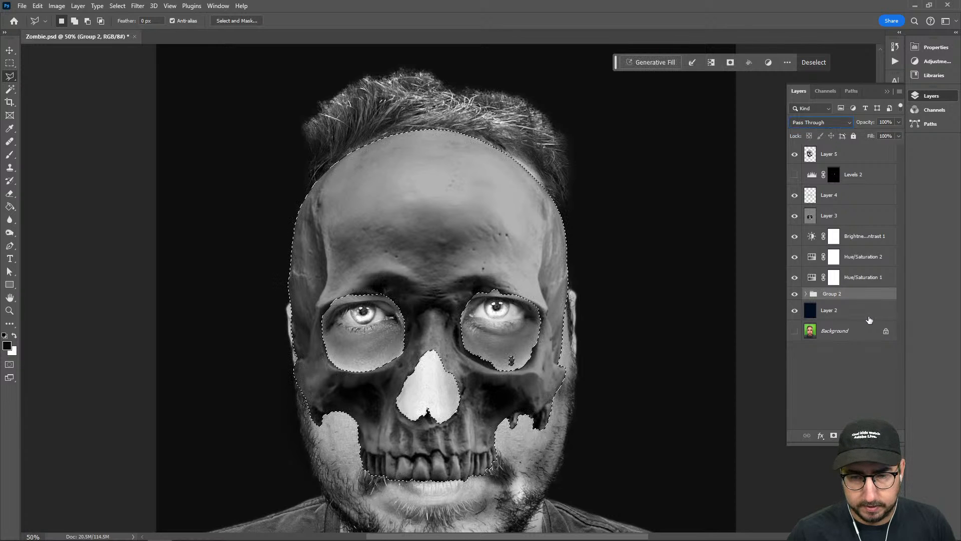
Mask Group 2 with the inverted skull selection and hide Layer 5
left_click(834, 435)
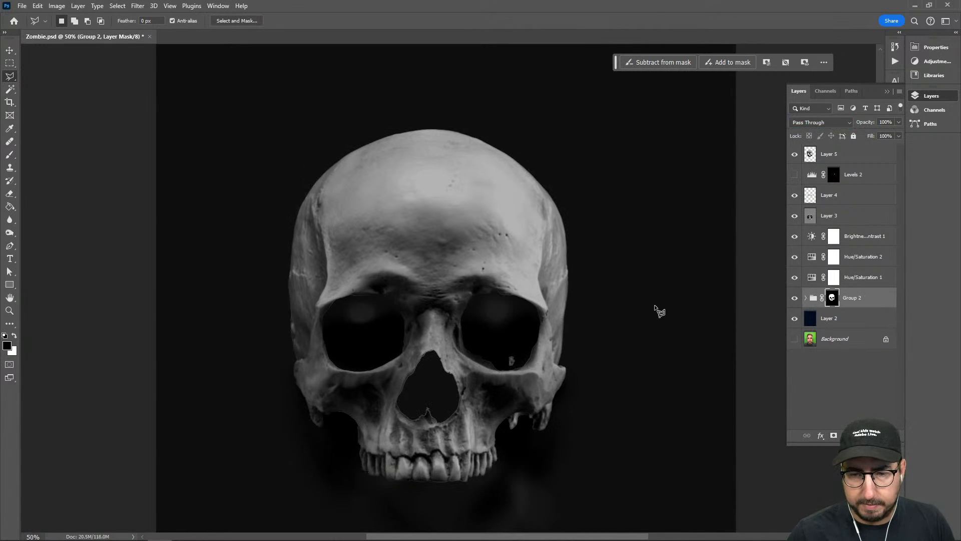
key("ctrl+i")
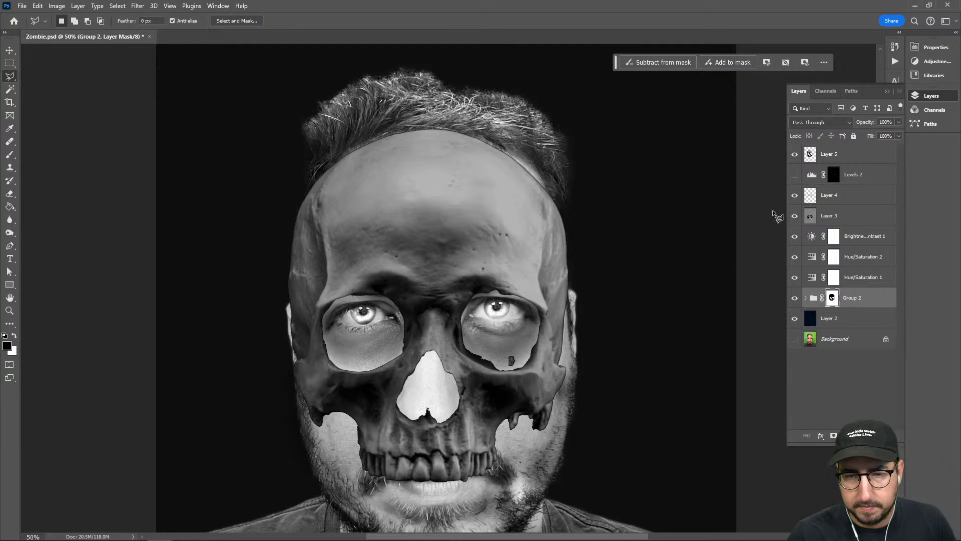
left_click(795, 153)
scroll(711, 188, "down", 2)
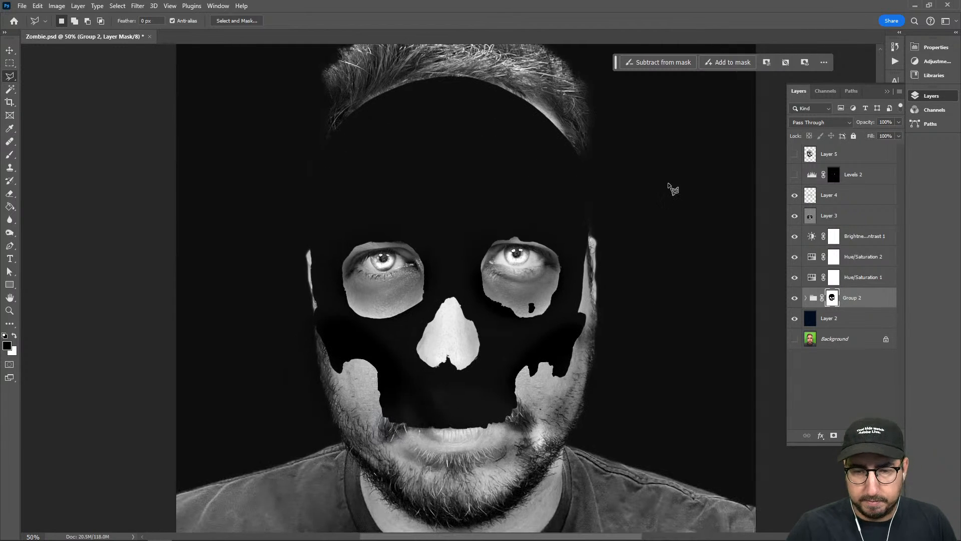
Invert the Group 2 mask, and place a duplicate of the Background layer directly above Layer 2
key("ctrl+i")
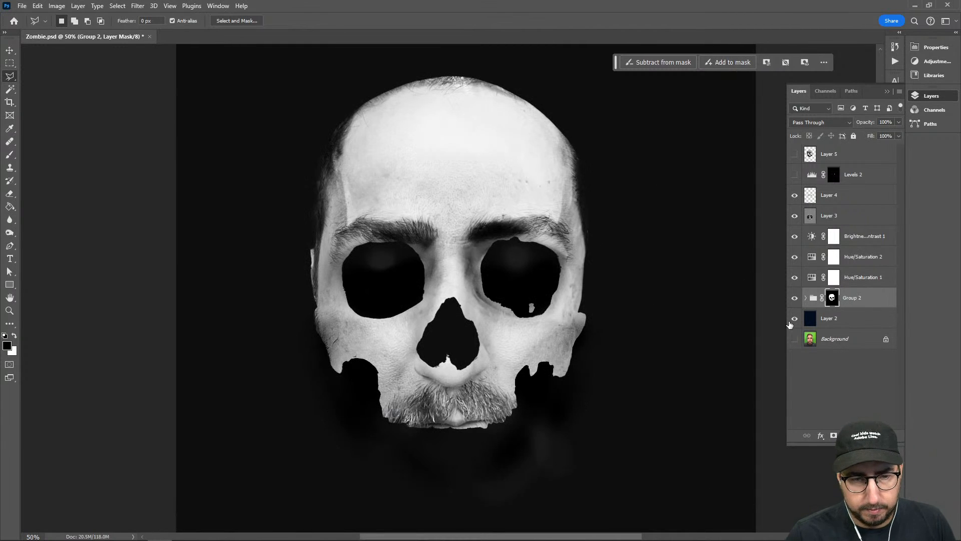
left_click(840, 339)
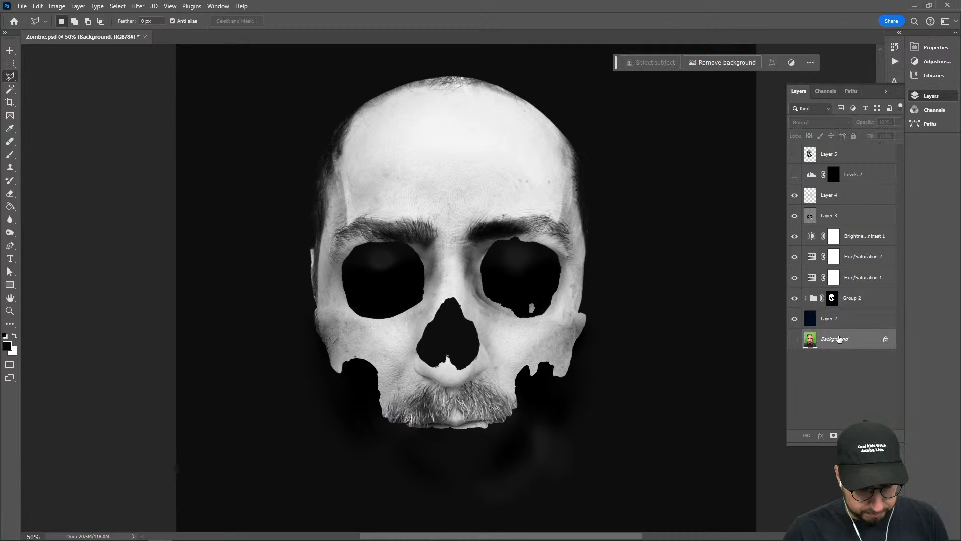
key("ctrl+j")
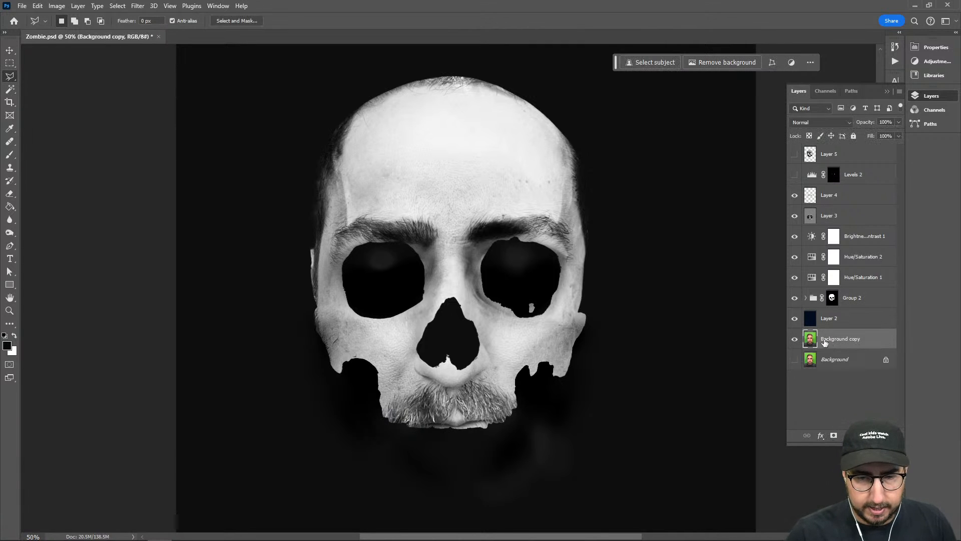
left_click_drag(825, 342, 816, 309)
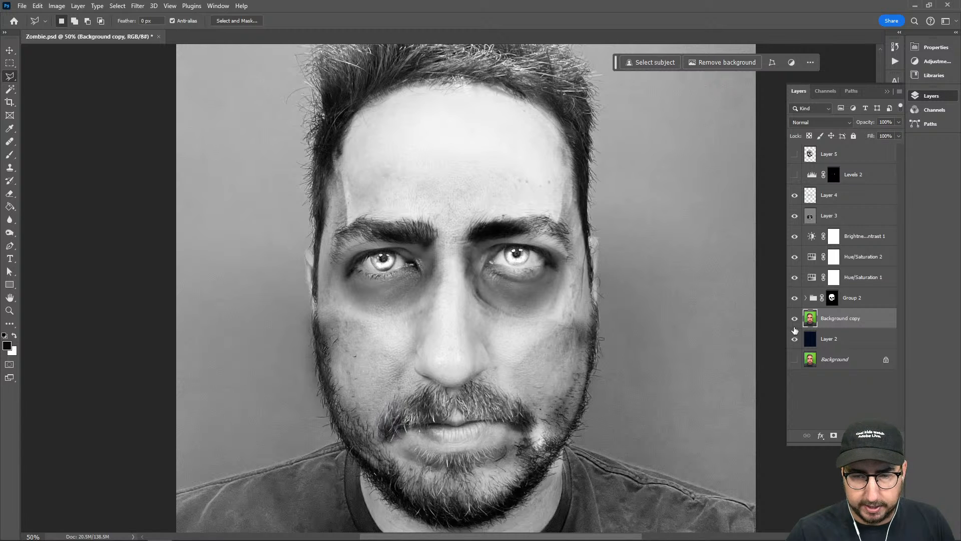
left_click_drag(525, 205, 518, 236)
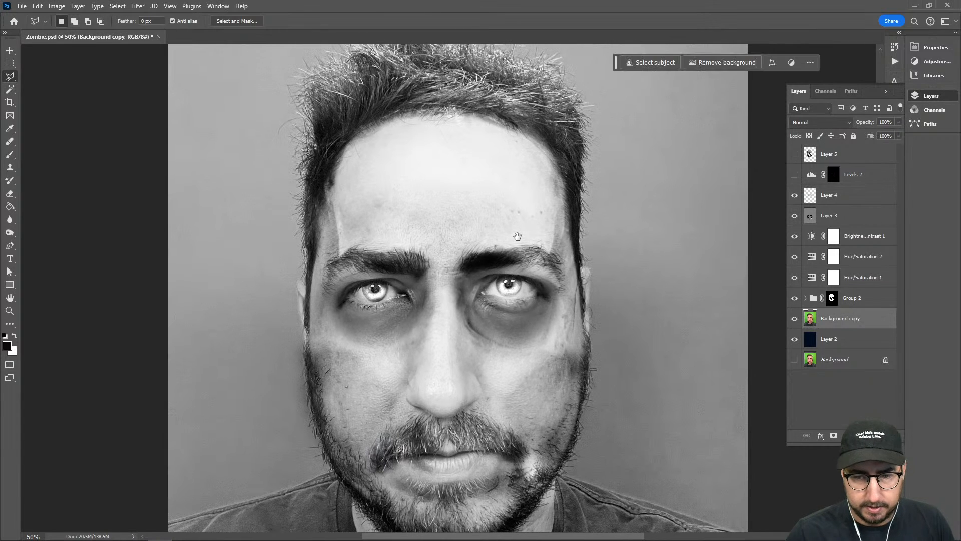
Remove the background from the Background copy layer, and hide that layer
left_click(806, 298)
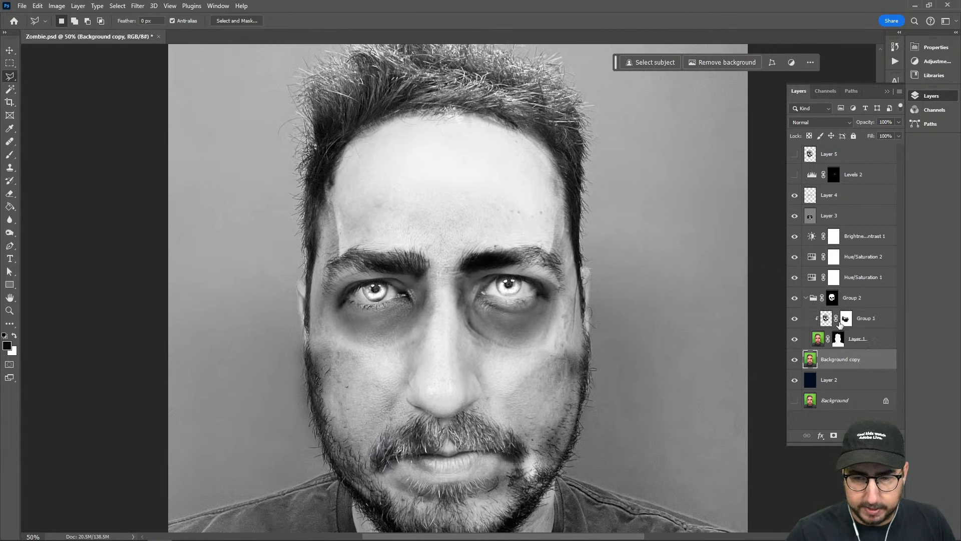
left_click(724, 62)
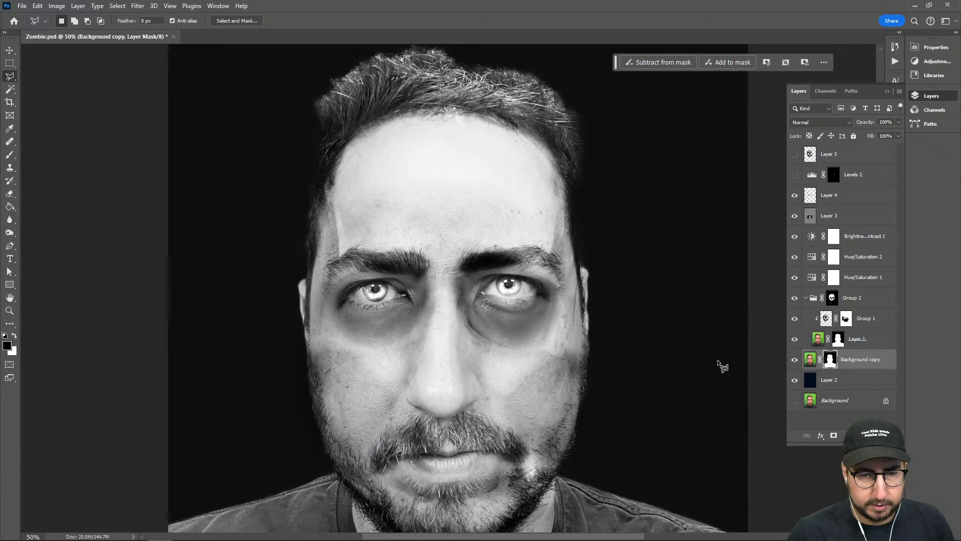
left_click_drag(532, 203, 541, 232)
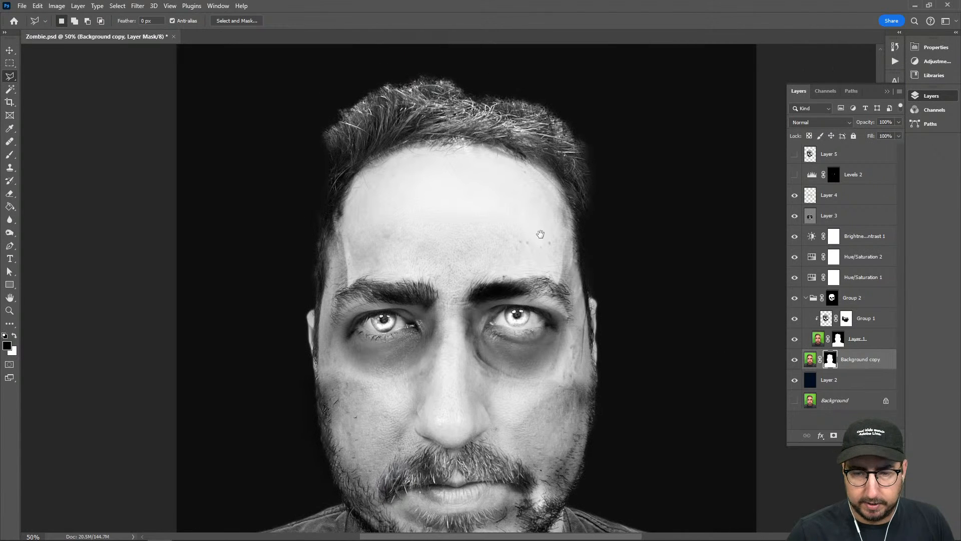
left_click(794, 360)
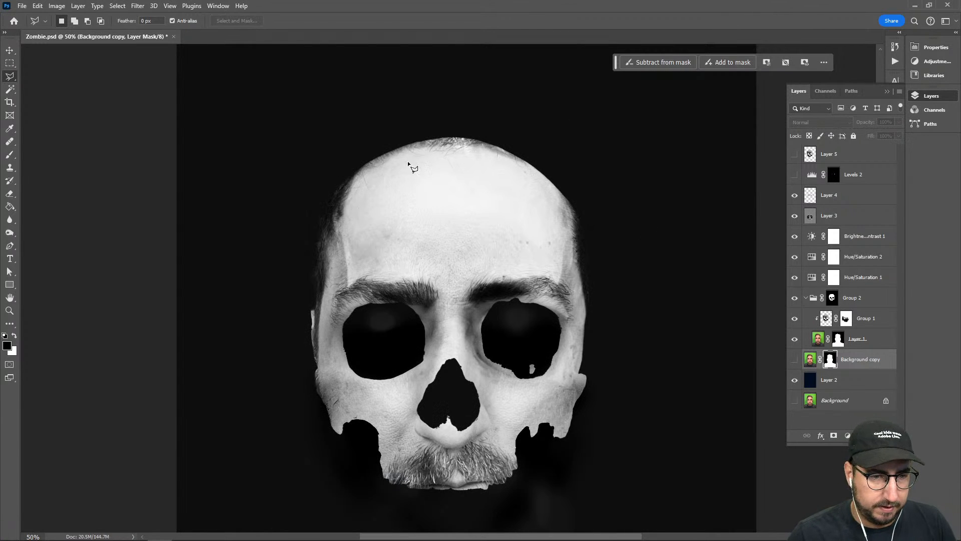
Try to clone forehead skin over the hair along the top of the head on Layer 1 with the Clone Stamp
left_click(818, 339)
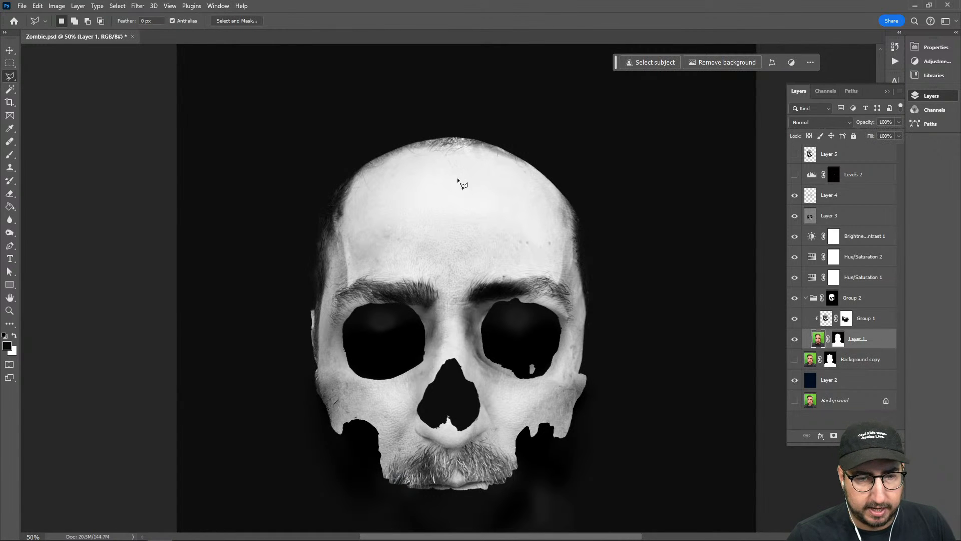
key("s")
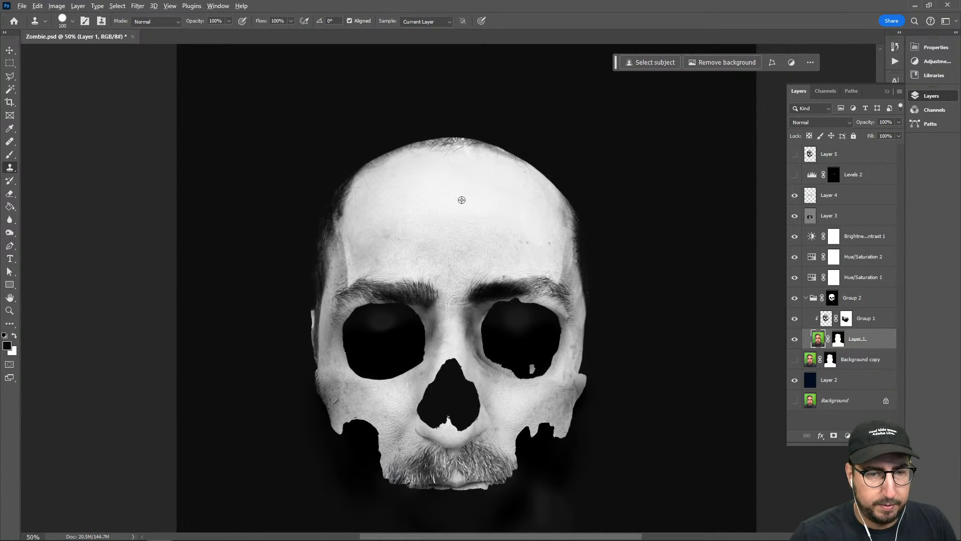
mouse_move(492, 148)
left_mouse_down()
mouse_move(451, 155)
mouse_move(461, 163)
mouse_move(454, 145)
mouse_move(409, 152)
left_mouse_up()
left_click(795, 217)
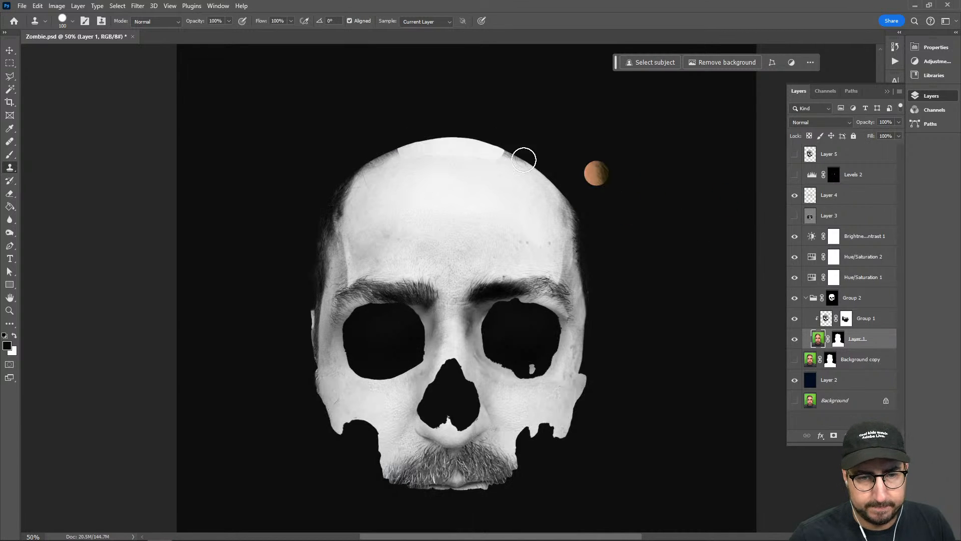
key("ctrl+z")
key("ctrl+z")
key("ctrl+z")
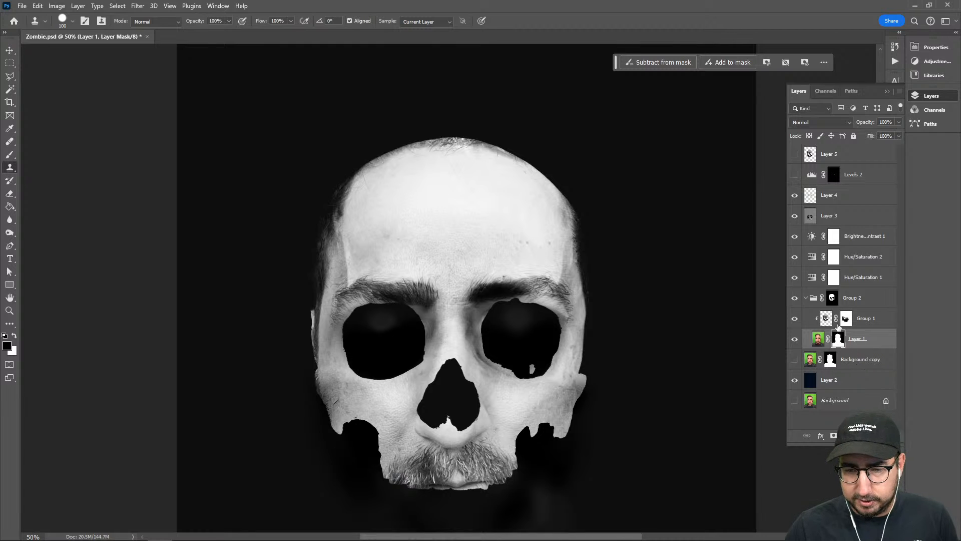
Move Group 1 and Layer 1 out of Group 2, and remove the emptied Group 2 together with its mask
left_click(825, 321)
key("v")
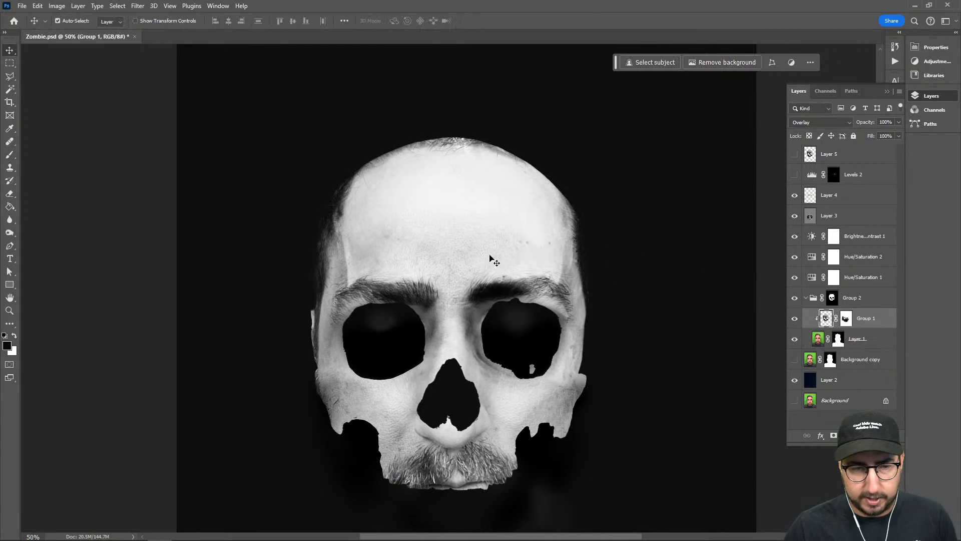
left_click(832, 299)
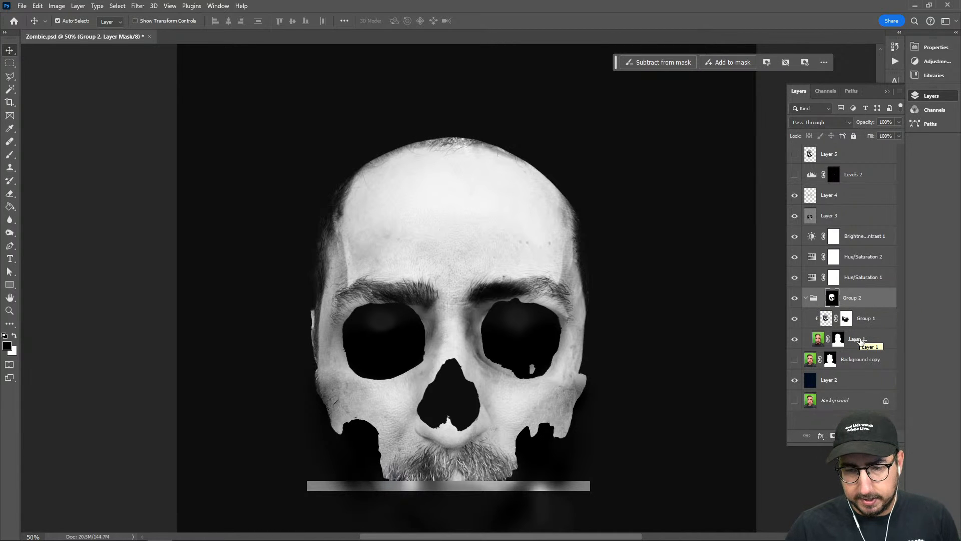
left_click_drag(860, 340, 856, 289)
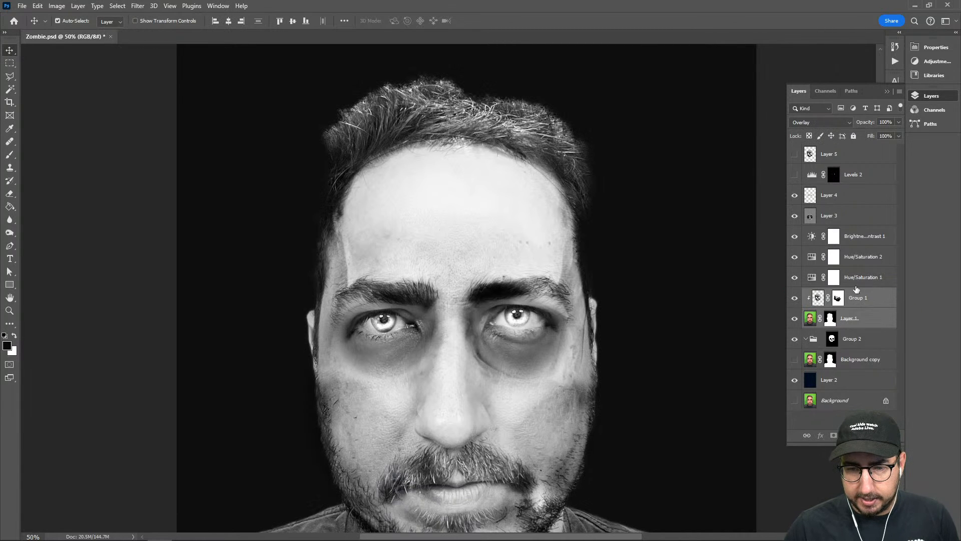
left_click(862, 340)
key("Delete")
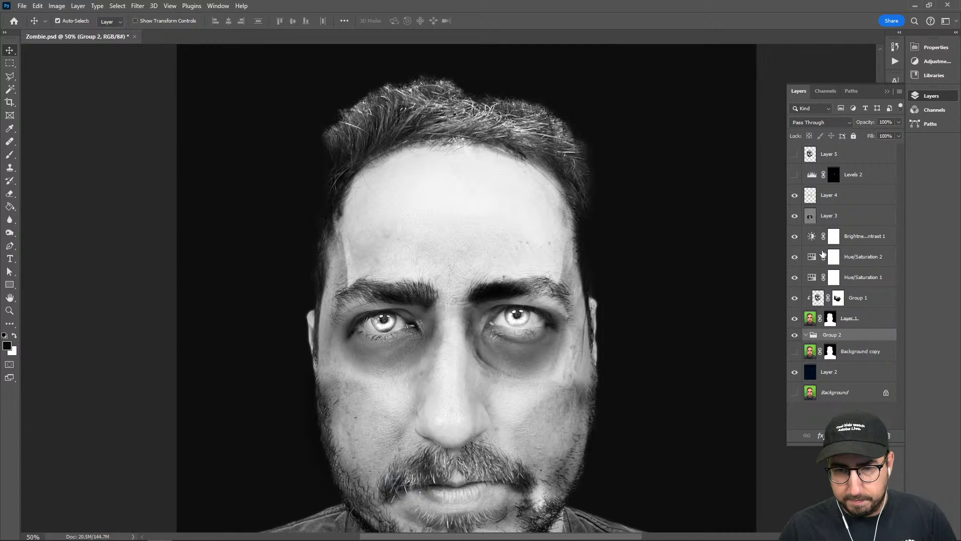
key("ctrl+shift+g")
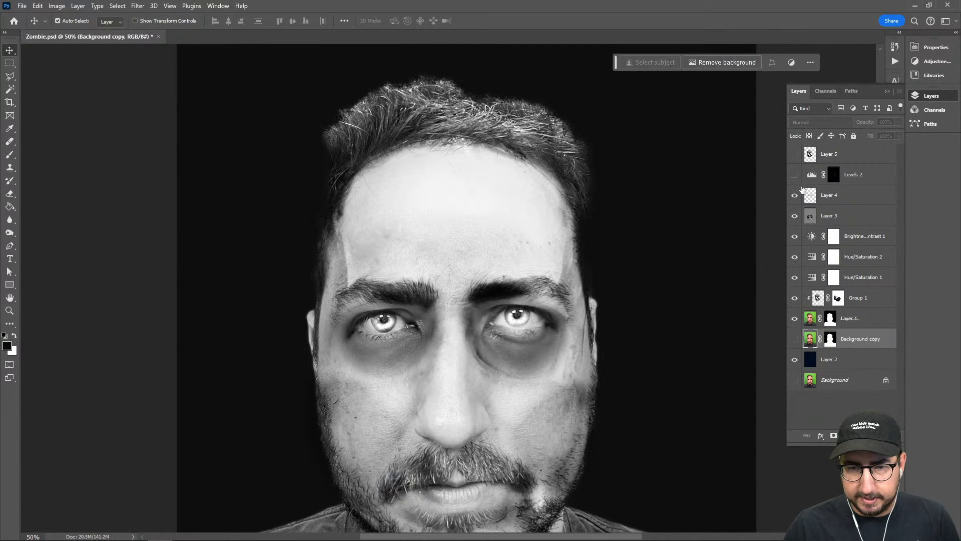
Load the Layer 5 skull outline as a selection, and invert it with the Layer 1 mask as the target
left_click(795, 154)
left_click(795, 155)
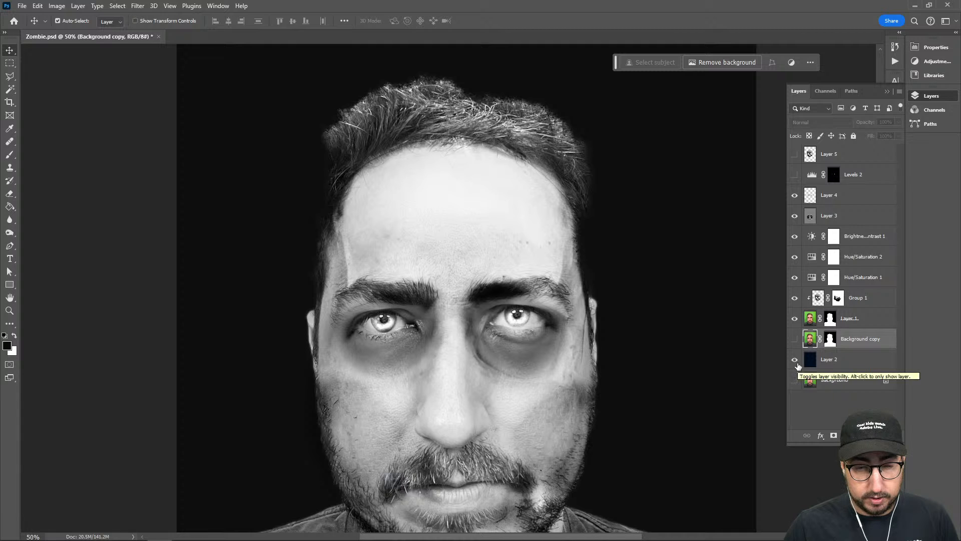
left_click(814, 156, "ctrl")
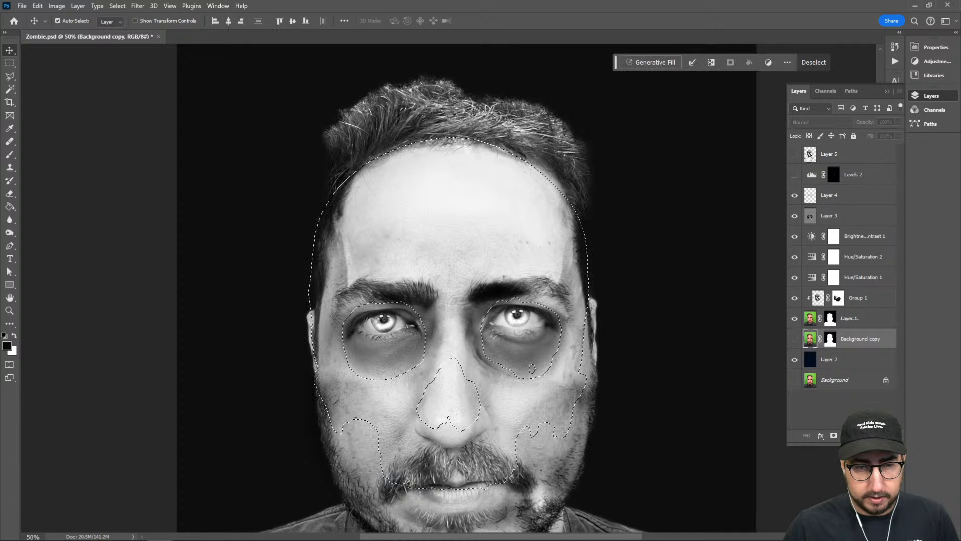
left_click(830, 319)
key("b")
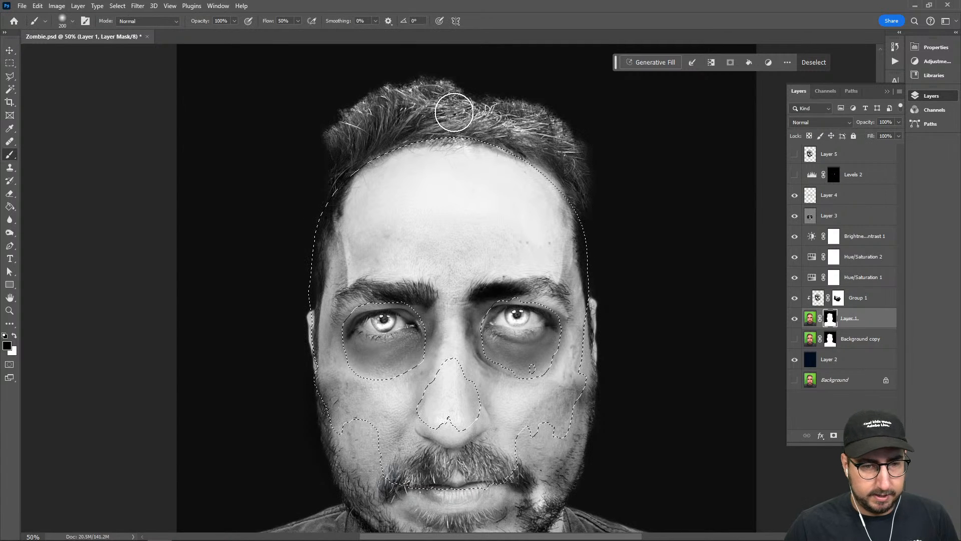
key("l")
right_click(449, 149)
left_click(480, 160)
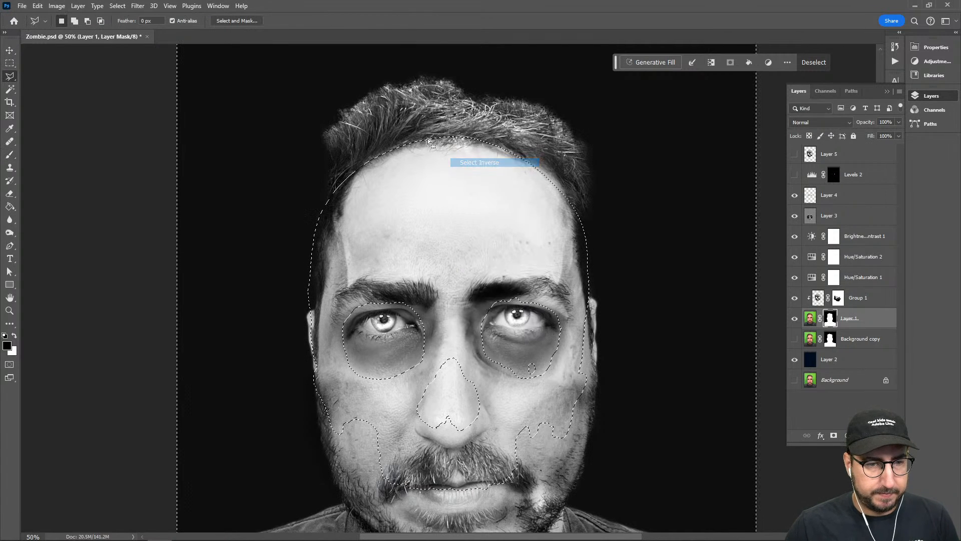
Paint black on the Layer 1 mask over the hair outside the skull outline, and clear the selection
key("b")
left_click_drag(369, 118, 342, 145)
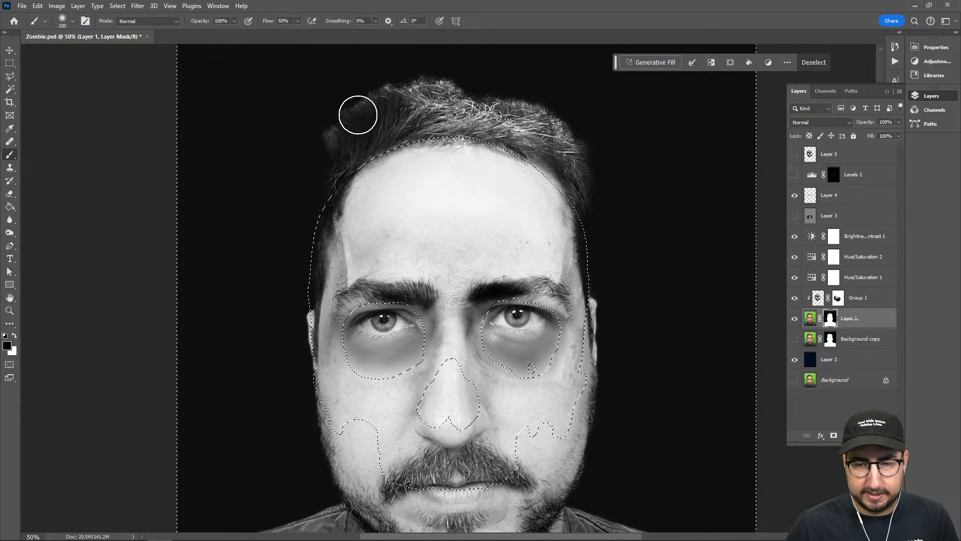
mouse_move(333, 154)
left_mouse_down()
mouse_move(330, 135)
mouse_move(448, 74)
mouse_move(528, 73)
mouse_move(416, 105)
mouse_move(567, 133)
mouse_move(623, 182)
mouse_move(613, 209)
mouse_move(584, 203)
mouse_move(586, 189)
mouse_move(603, 216)
mouse_move(581, 168)
mouse_move(544, 151)
mouse_move(540, 137)
mouse_move(596, 199)
mouse_move(528, 127)
mouse_move(607, 241)
mouse_move(552, 166)
mouse_move(472, 127)
mouse_move(424, 123)
mouse_move(336, 168)
left_mouse_up()
key("ctrl+d")
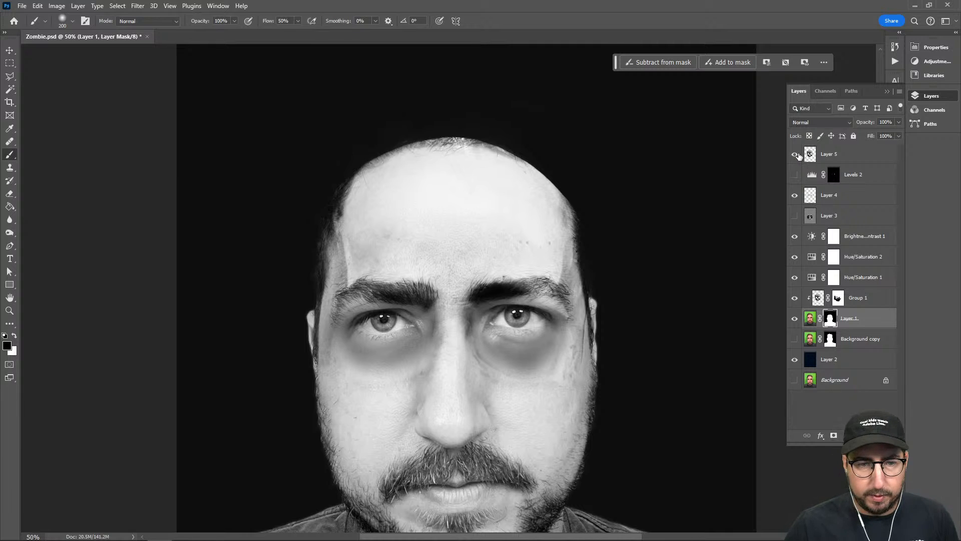
Show Layer 5 and add a blank layer mask to it
left_click(795, 154)
left_click(835, 154)
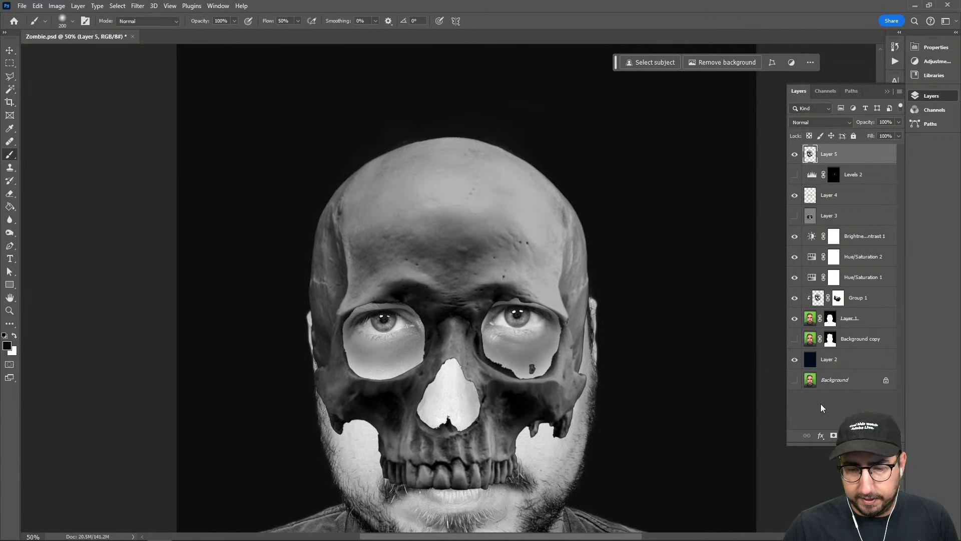
left_click(834, 436)
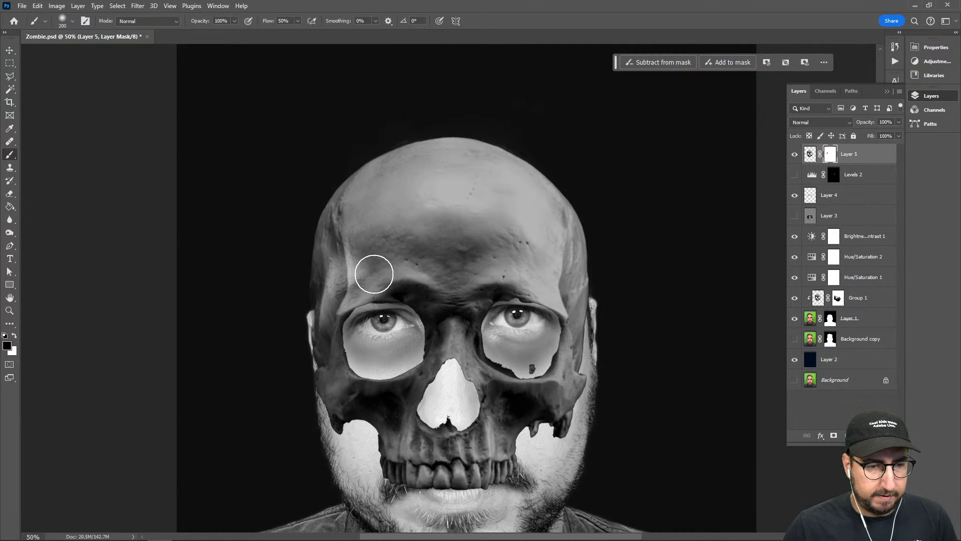
left_click_drag(374, 274, 346, 283)
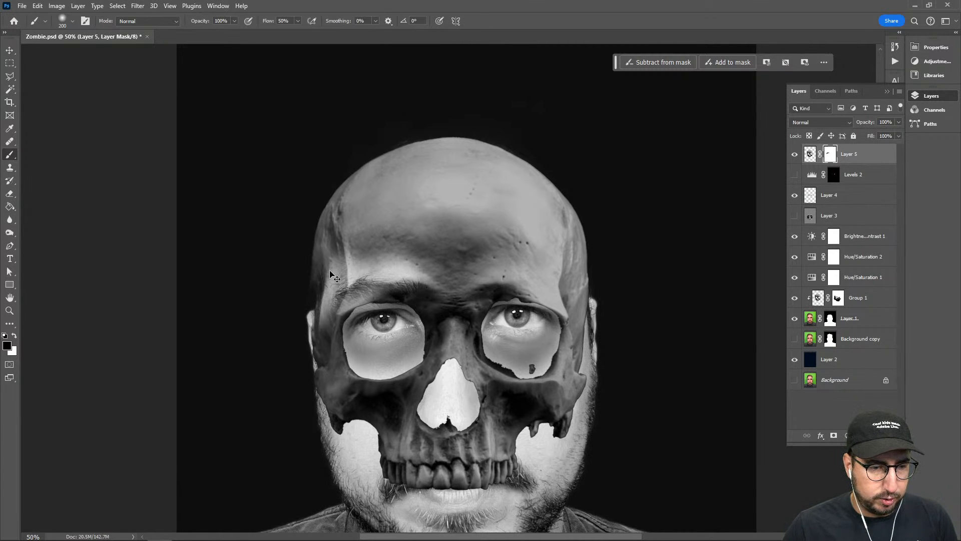
key("ctrl+z")
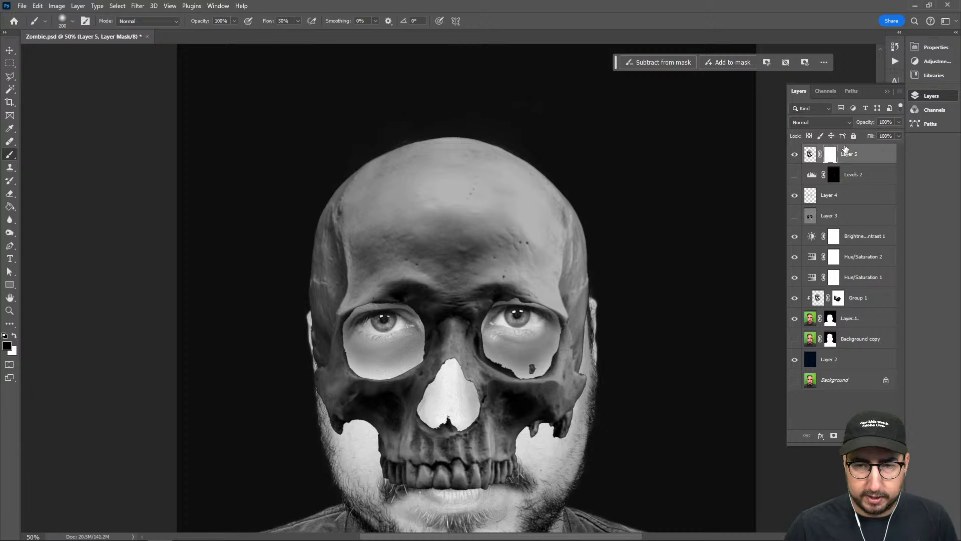
Lower the opacity of Layer 5 to 60%
key("shift+Down")
key("shift+Down")
key("shift+Down")
key("shift+Down")
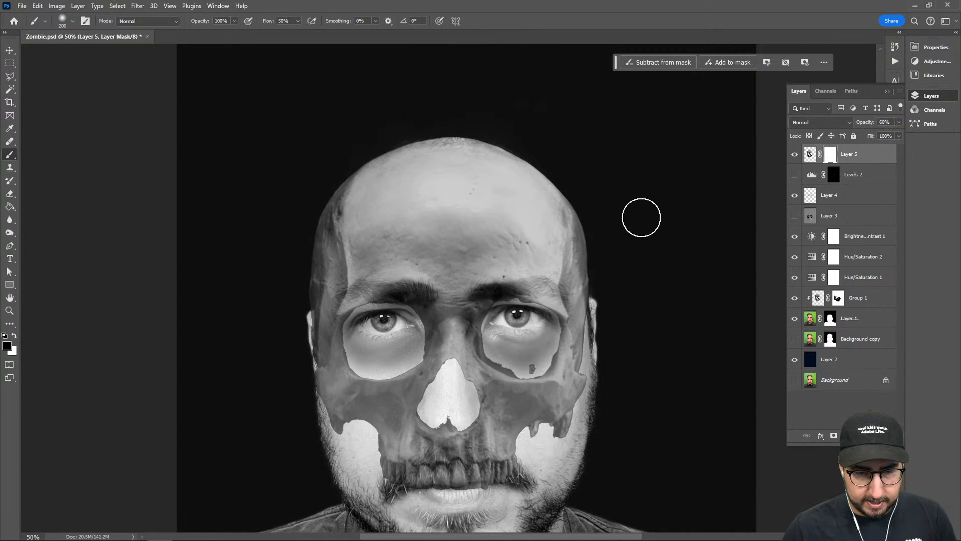
Load the Layer 1 head mask as a selection for editing the Layer 5 mask, and invert the selection
key("shift+]")
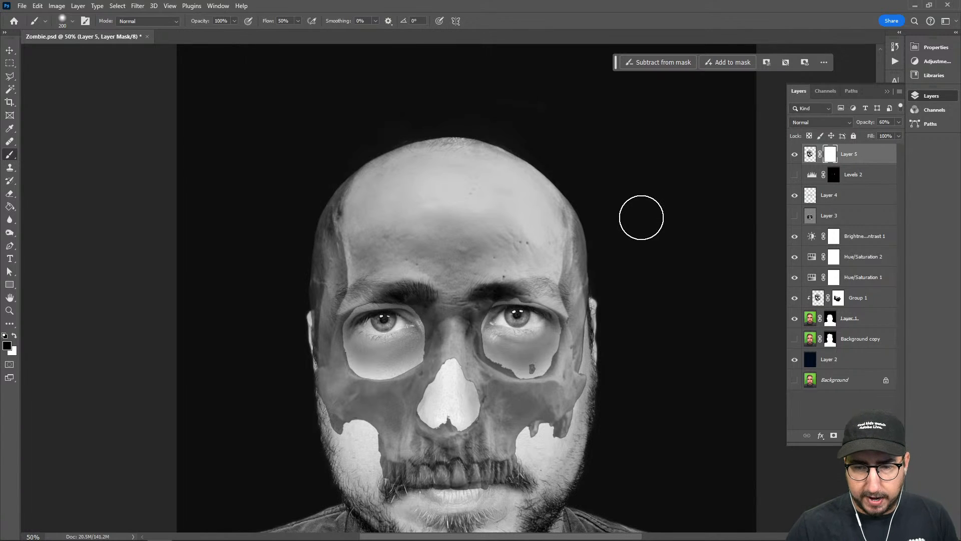
left_click(831, 321, "ctrl")
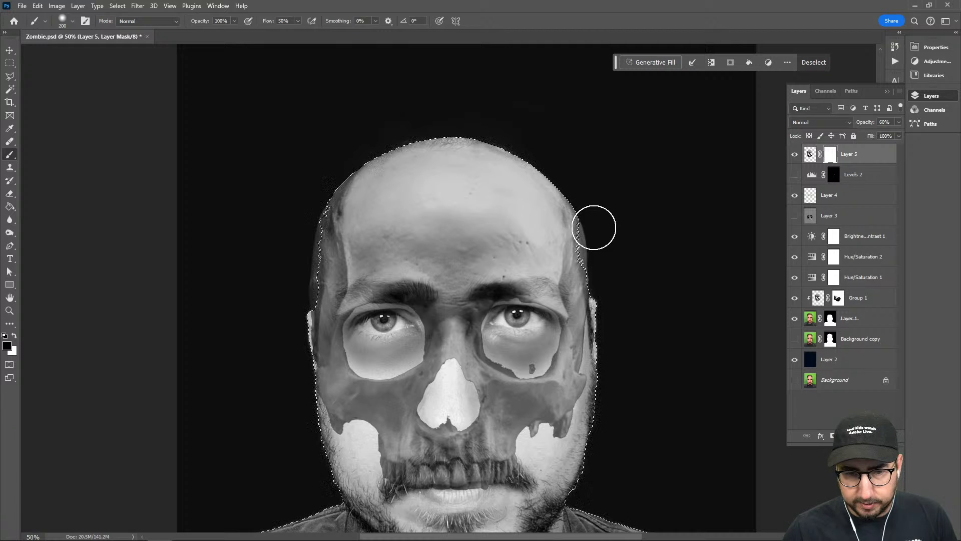
mouse_move(594, 227)
left_mouse_down()
mouse_move(597, 247)
mouse_move(594, 232)
left_mouse_up()
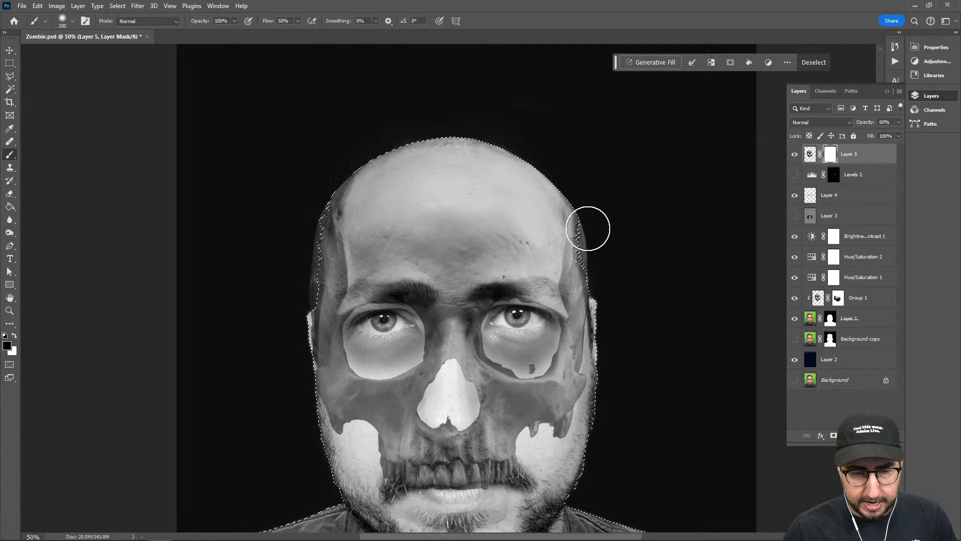
key("l")
right_click(565, 224)
left_click(596, 238)
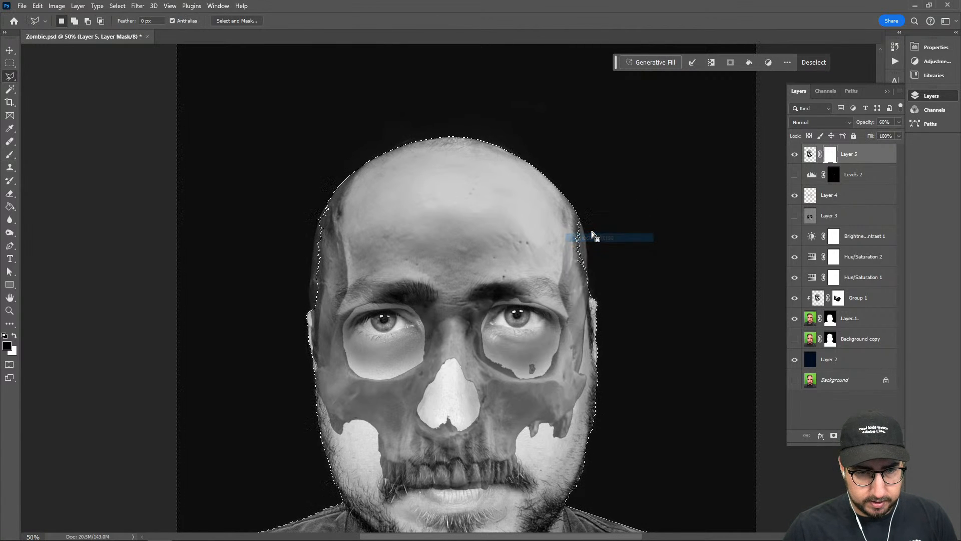
Paint black on the Layer 5 mask along the skull edges that extend past the head, and clear the selection
key("b")
mouse_move(590, 269)
left_mouse_down()
mouse_move(562, 186)
mouse_move(394, 147)
mouse_move(321, 235)
mouse_move(312, 307)
mouse_move(320, 234)
mouse_move(307, 313)
left_mouse_up()
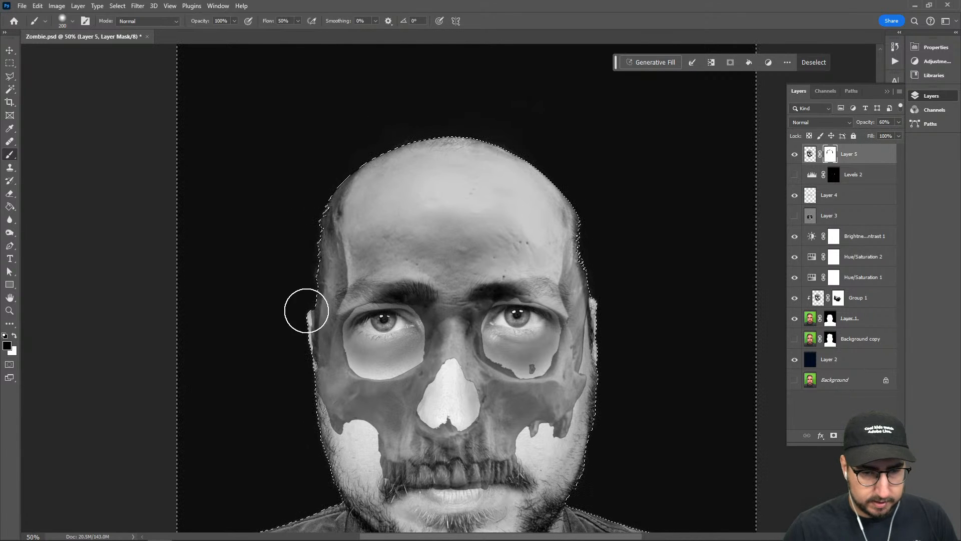
key("ctrl+d")
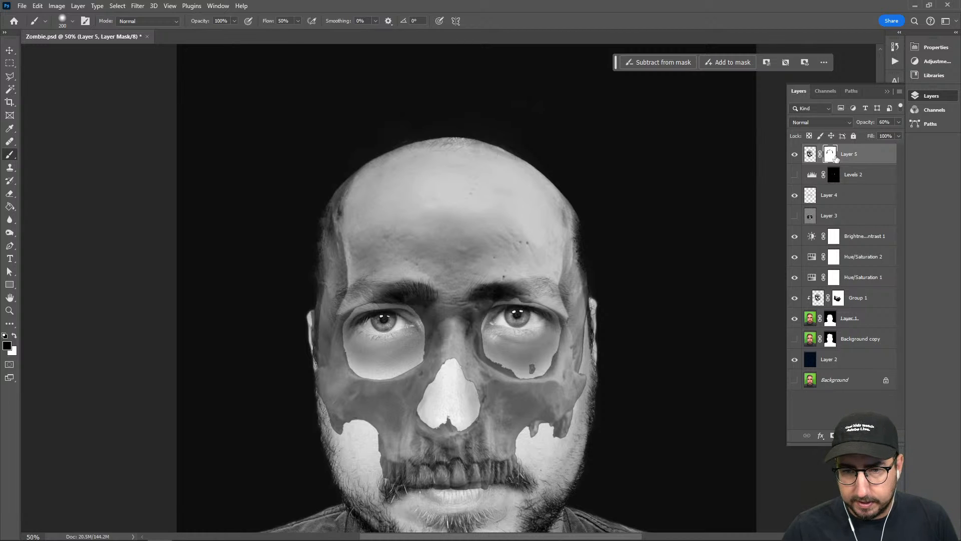
Set the opacity of Layer 5 to 100%
left_click(810, 154)
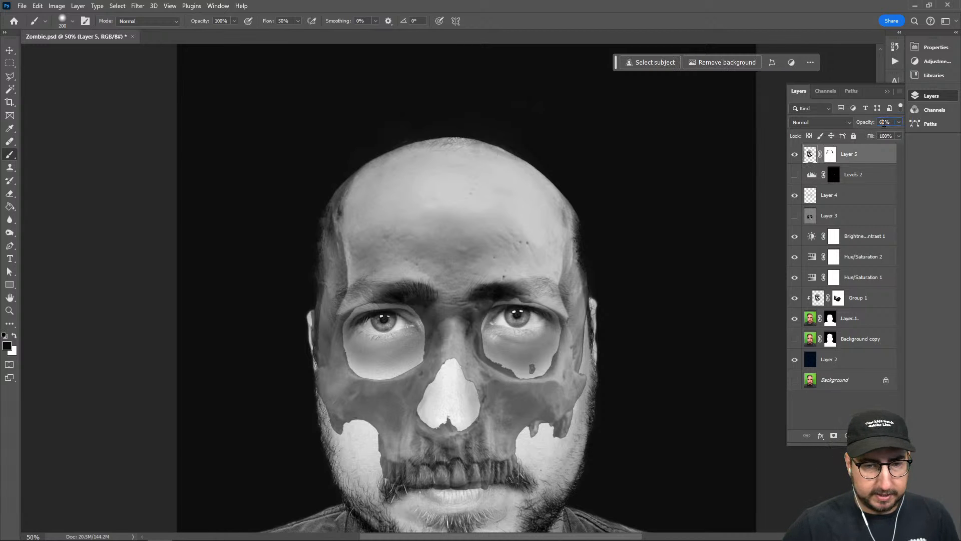
type("100")
key("Return")
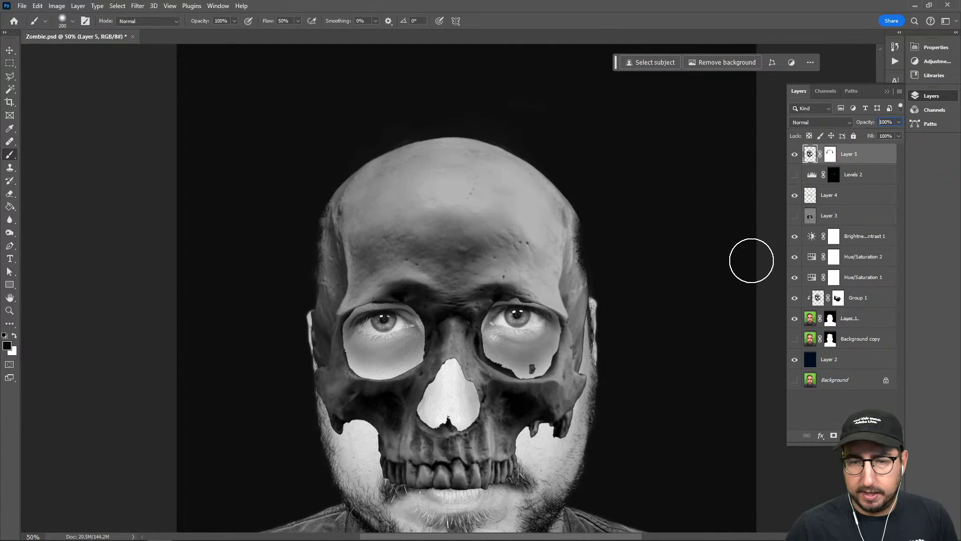
Add a Levels adjustment layer above Layer 5 and clip it to Layer 5
left_click(847, 435)
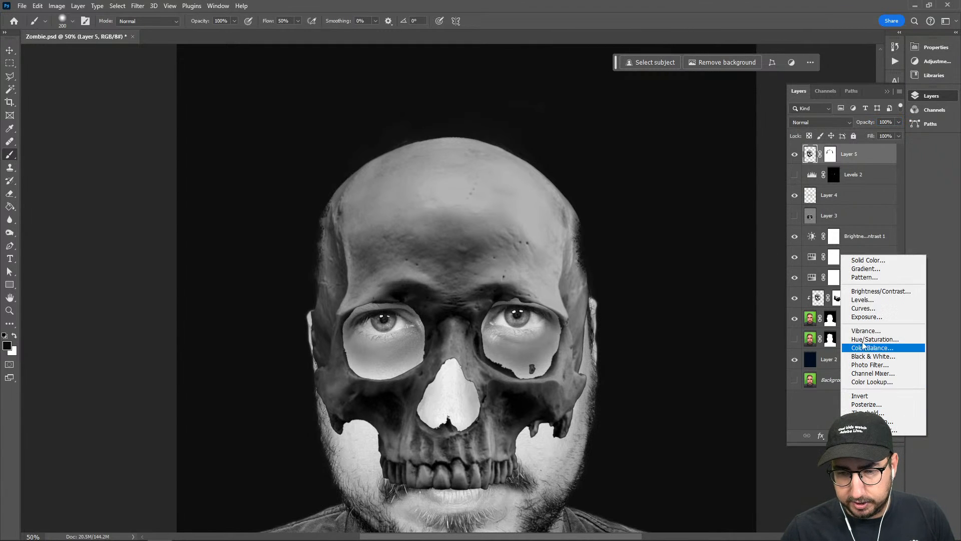
left_click(867, 301)
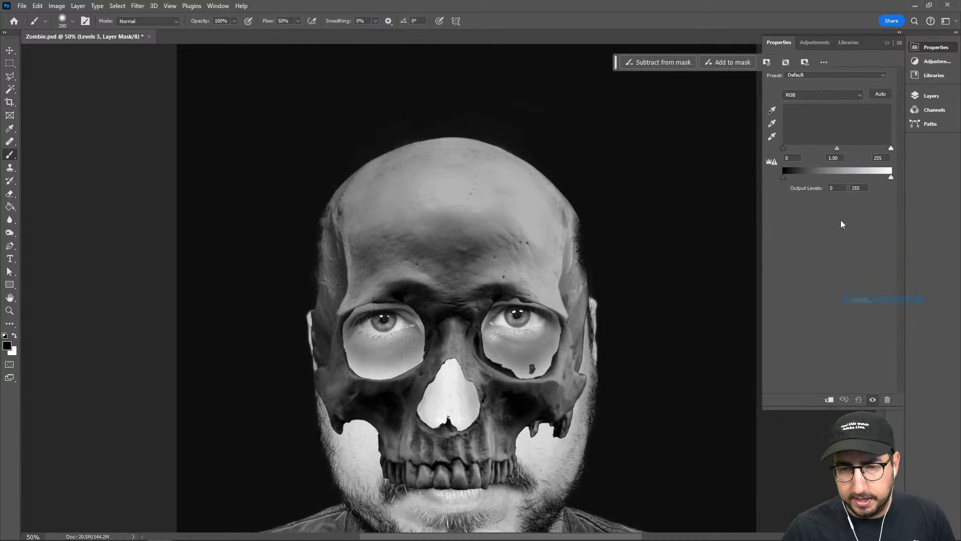
left_click(923, 96)
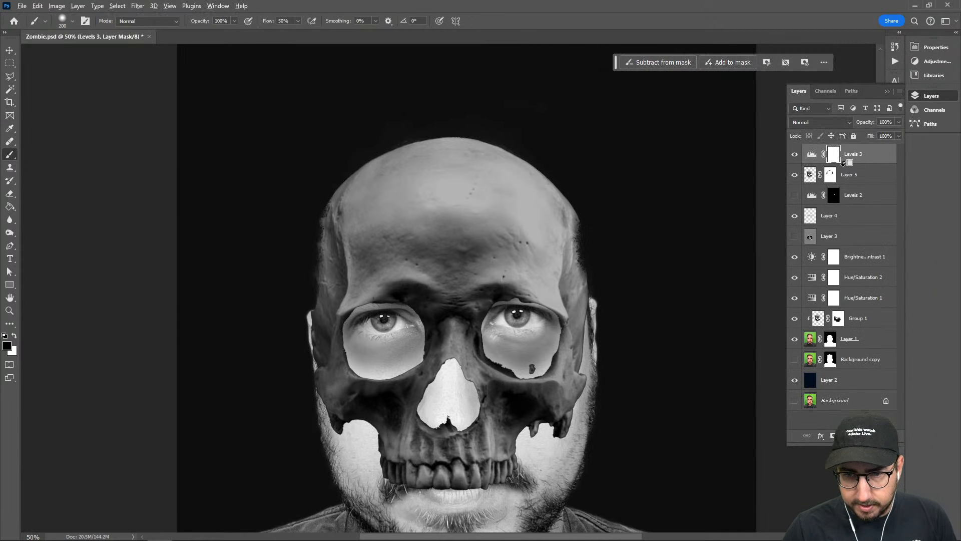
left_click(843, 163, "alt")
left_click(811, 175)
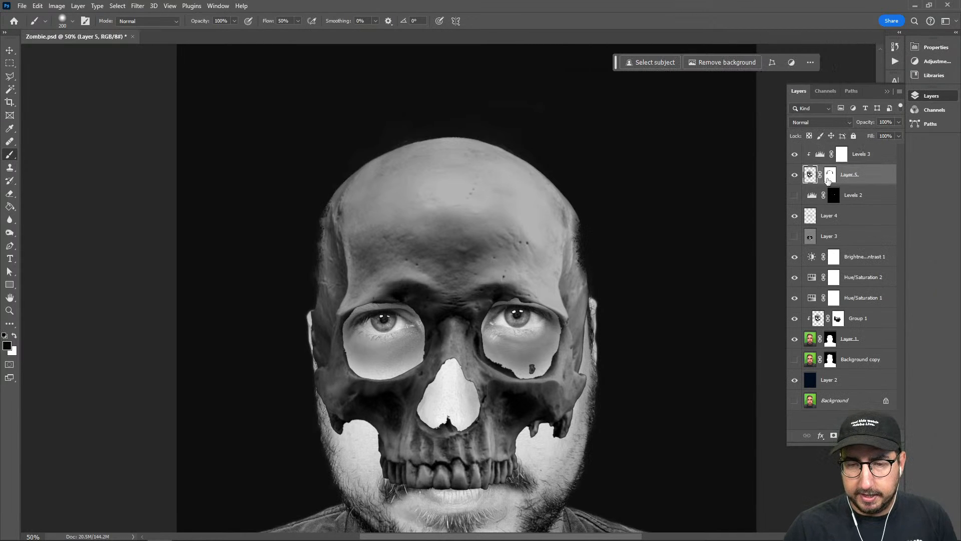
Brighten the skull with the clipped Levels adjustment, setting input shadows to 11, midtones to 1.57 and highlights to 159
double_click(819, 154)
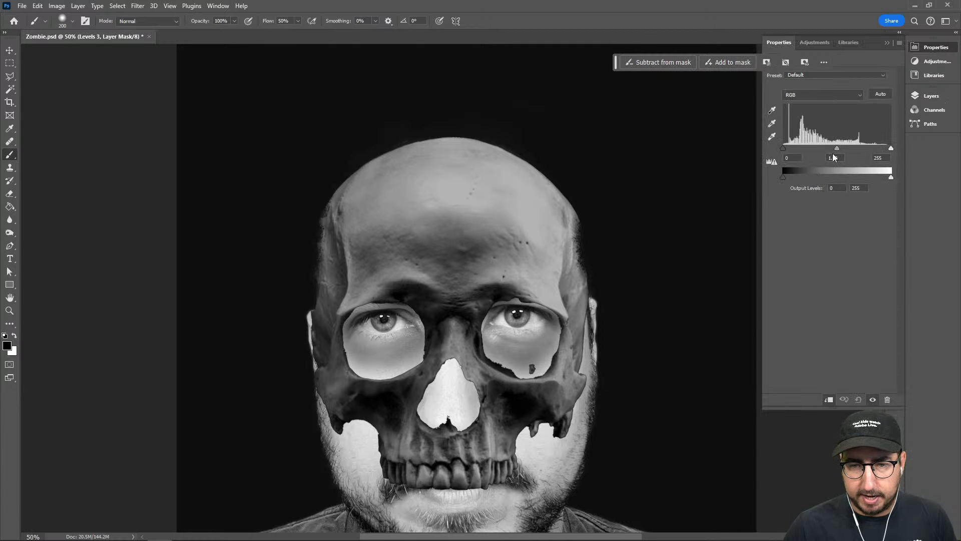
left_click_drag(836, 148, 819, 149)
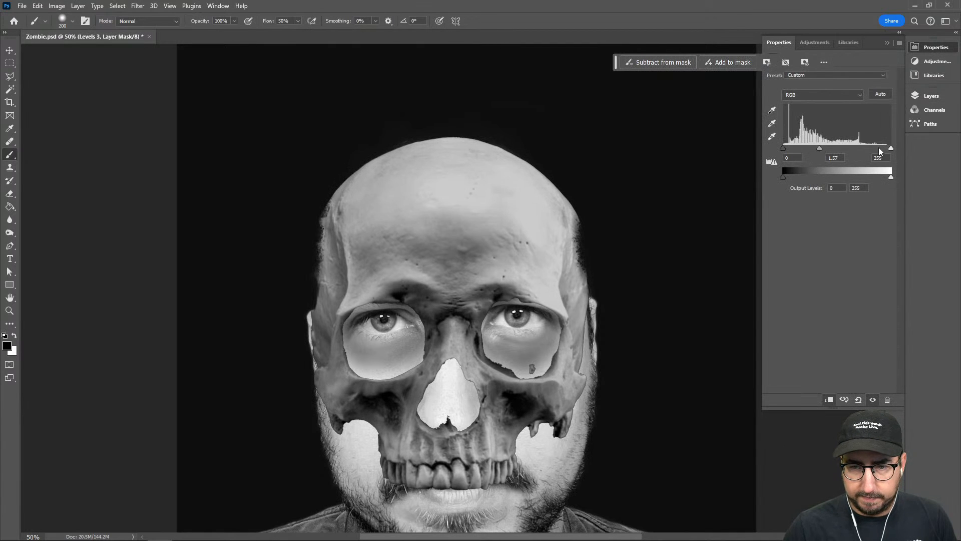
left_click_drag(891, 149, 851, 150)
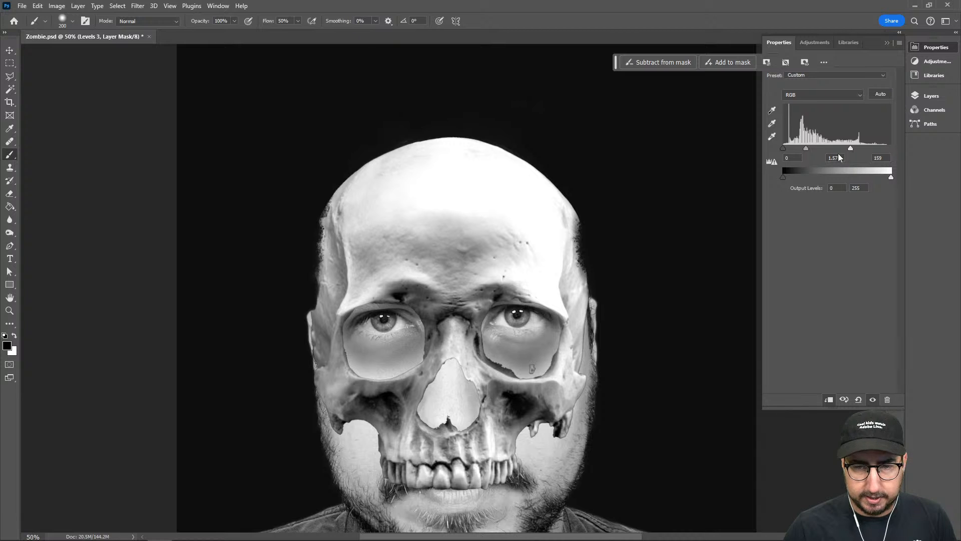
left_click_drag(784, 148, 789, 148)
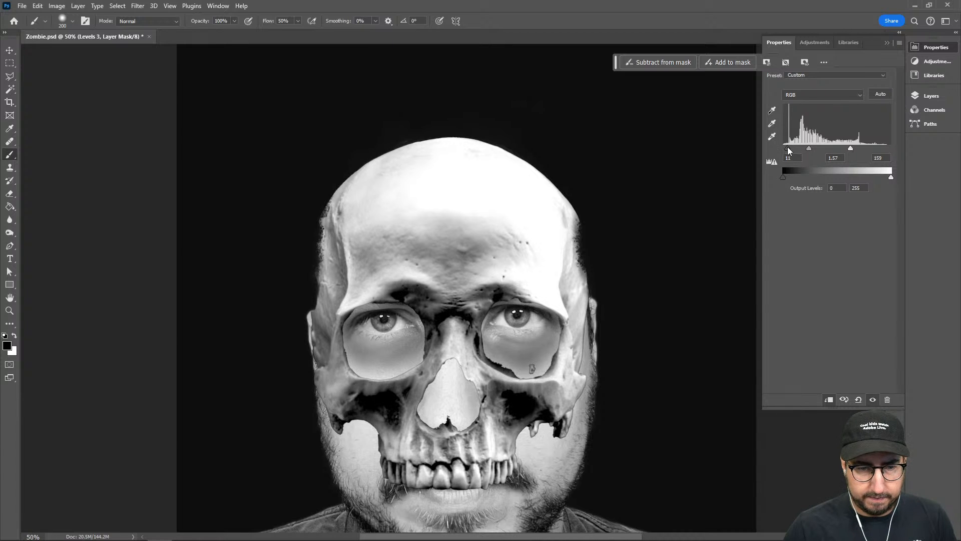
left_click(930, 96)
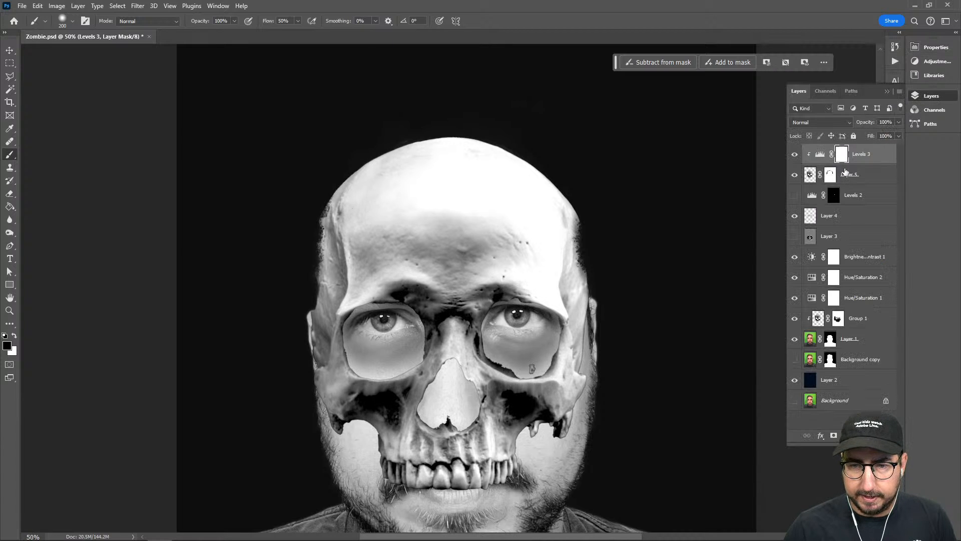
Try the Soft Light blend mode on Layer 5, undo a test dab on Layer 1, and return Layer 5 to Normal
left_click(873, 176)
left_click(809, 123)
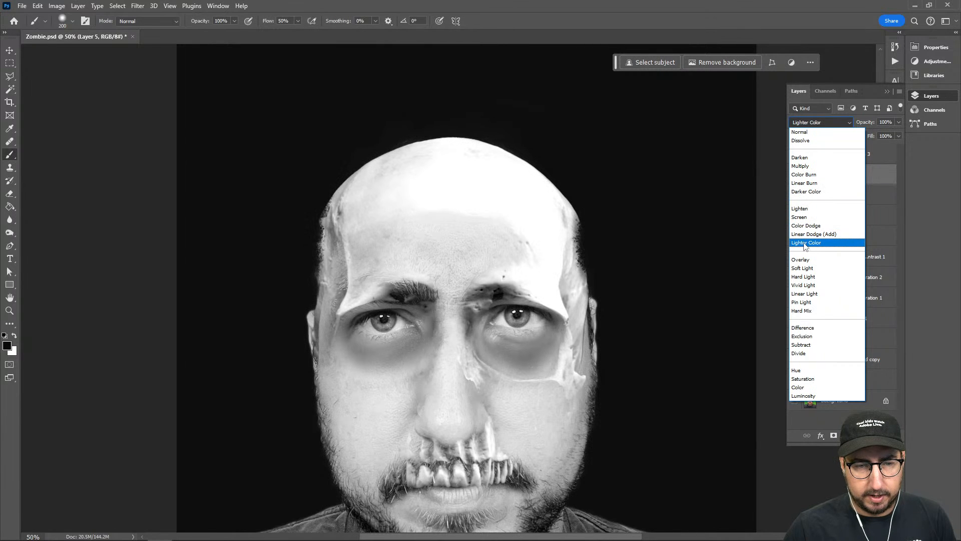
left_click(808, 270)
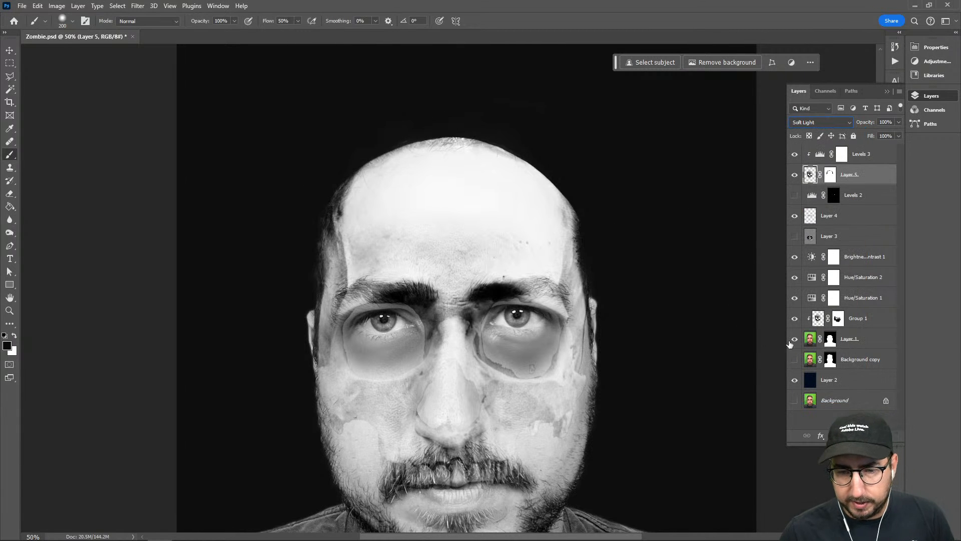
left_click(808, 342)
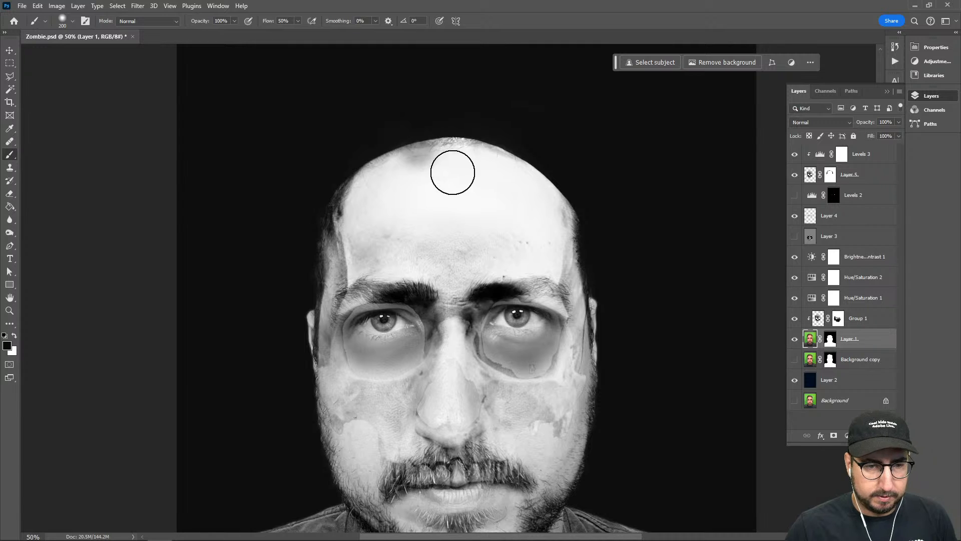
left_click(457, 172)
key("ctrl+z")
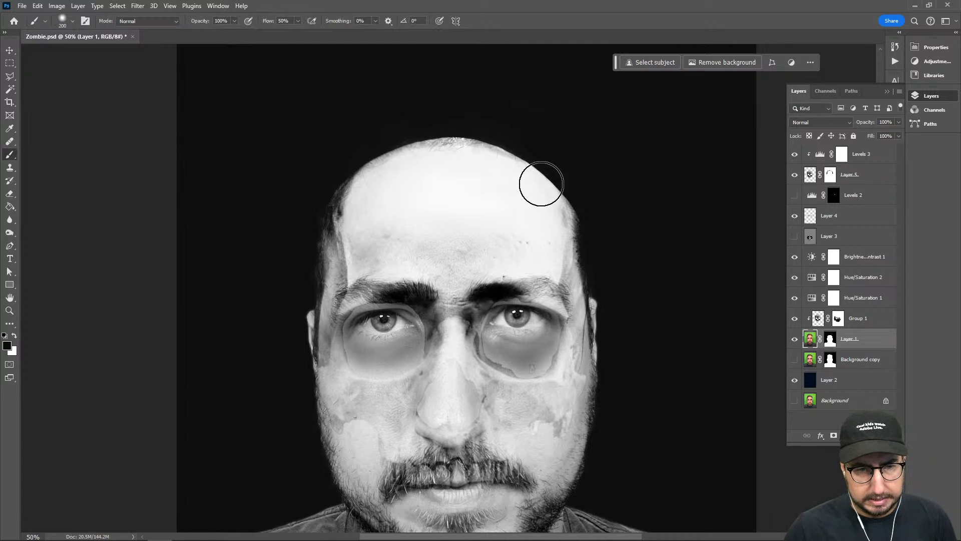
left_click(811, 178)
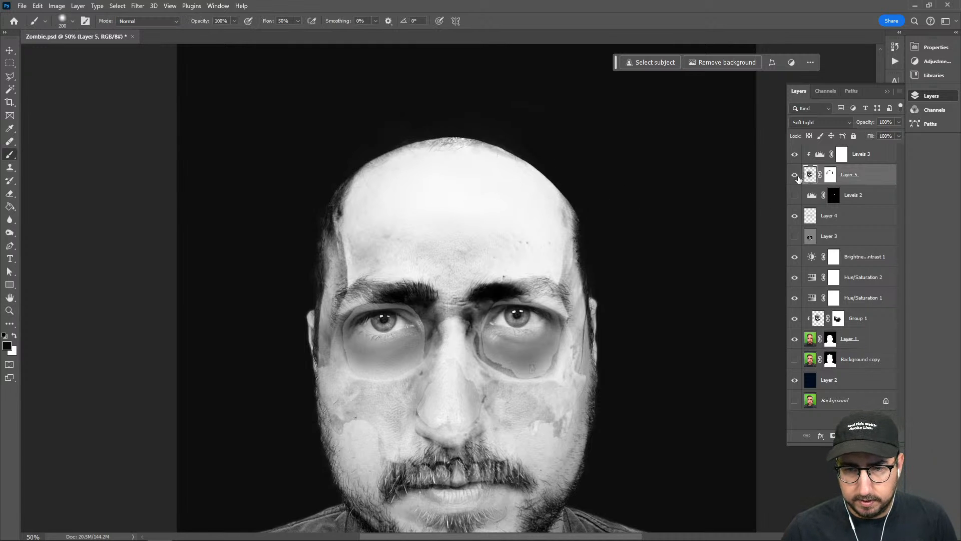
left_click(846, 124)
left_click(816, 132)
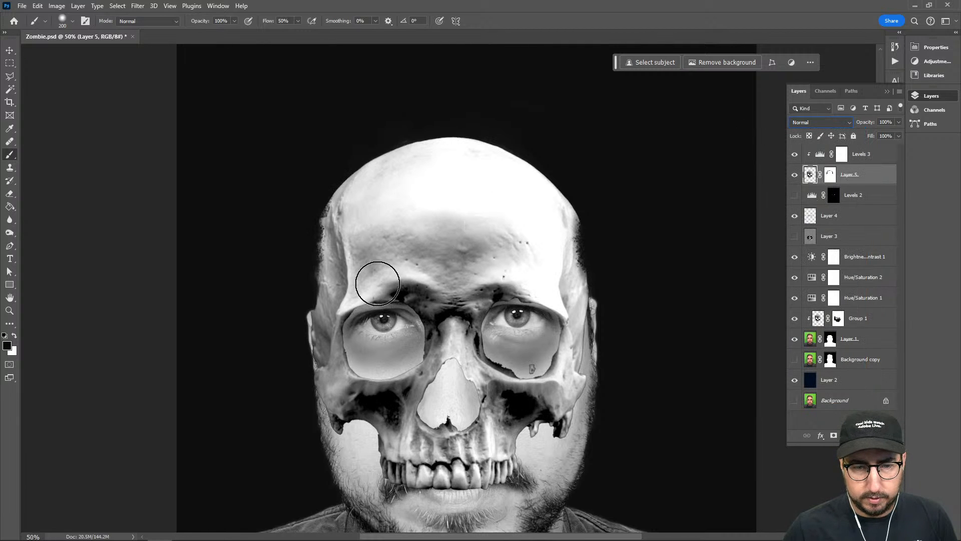
Paint black on the Layer 5 mask over the eyes, nose, cheeks and mouth, leaving the skull only on the forehead
left_click(829, 176)
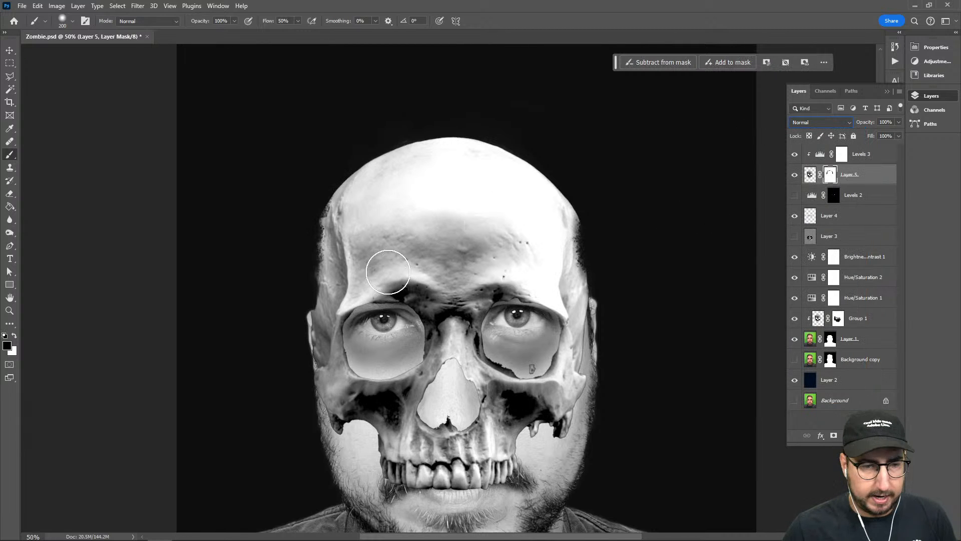
mouse_move(301, 326)
left_mouse_down()
mouse_move(405, 297)
mouse_move(311, 309)
mouse_move(354, 288)
mouse_move(361, 318)
mouse_move(355, 304)
mouse_move(412, 283)
mouse_move(443, 322)
mouse_move(434, 315)
mouse_move(514, 283)
mouse_move(538, 305)
mouse_move(492, 301)
mouse_move(586, 293)
mouse_move(563, 332)
mouse_move(584, 299)
mouse_move(579, 359)
mouse_move(570, 304)
mouse_move(564, 389)
mouse_move(576, 330)
mouse_move(578, 371)
mouse_move(535, 426)
mouse_move(562, 399)
mouse_move(464, 434)
mouse_move(559, 373)
mouse_move(475, 365)
mouse_move(399, 334)
mouse_move(481, 326)
mouse_move(416, 330)
mouse_move(413, 388)
mouse_move(325, 424)
mouse_move(373, 382)
mouse_move(317, 370)
mouse_move(344, 358)
mouse_move(352, 341)
mouse_move(395, 355)
mouse_move(431, 391)
mouse_move(361, 438)
mouse_move(376, 455)
mouse_move(479, 478)
mouse_move(530, 446)
mouse_move(518, 432)
mouse_move(497, 471)
left_mouse_up()
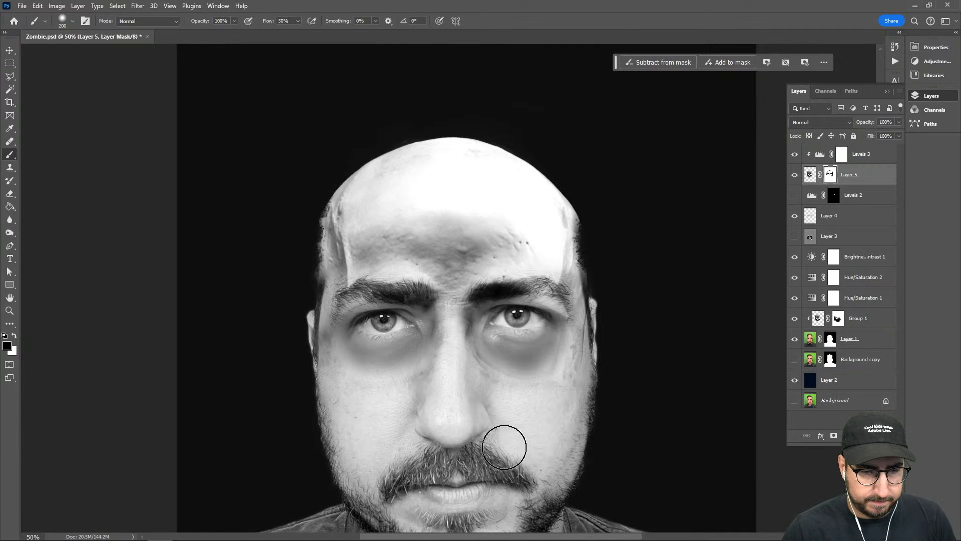
key("z")
left_click(520, 267, "alt")
left_click(521, 271, "alt")
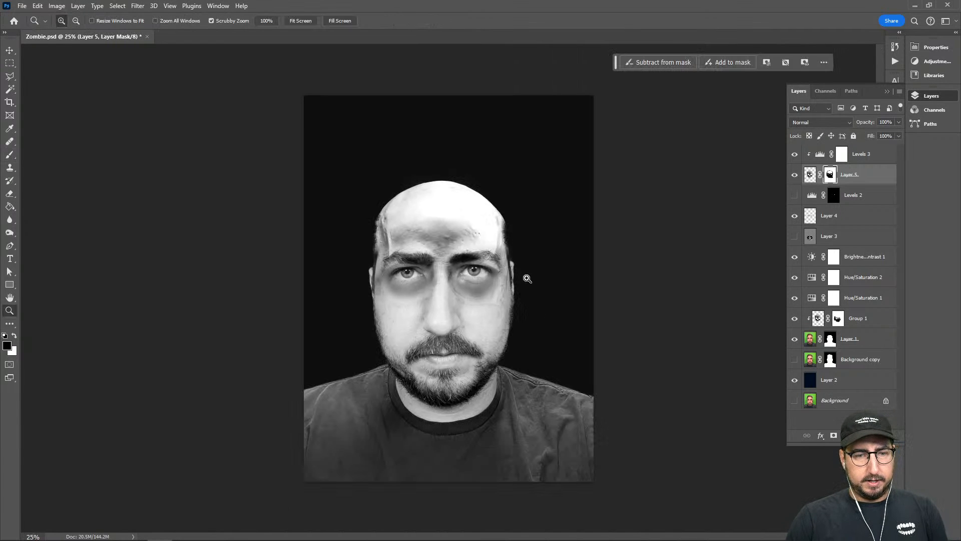
left_click(491, 258)
left_click(491, 258)
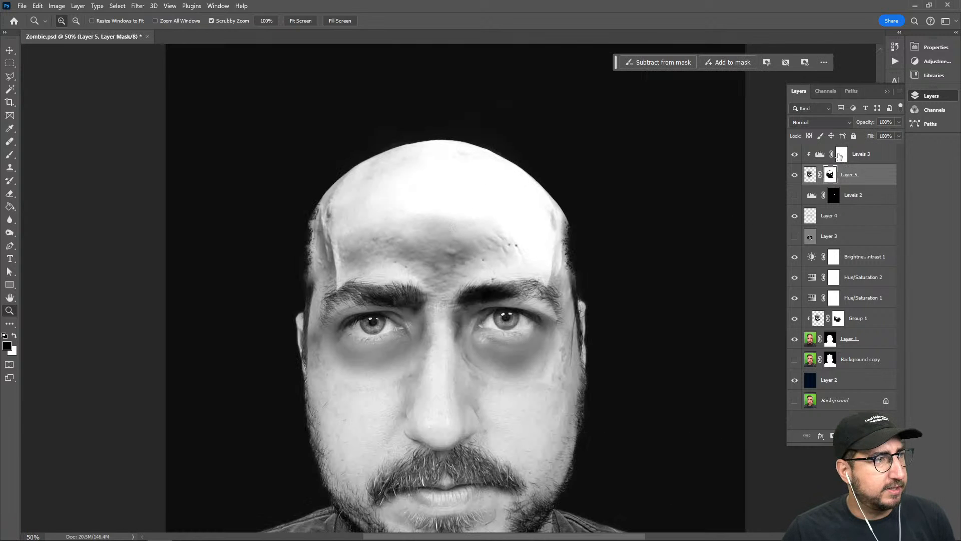
Set the clipped Levels adjustment's midtones to 3.24 and highlights to 181 to match the forehead to the face
double_click(819, 156)
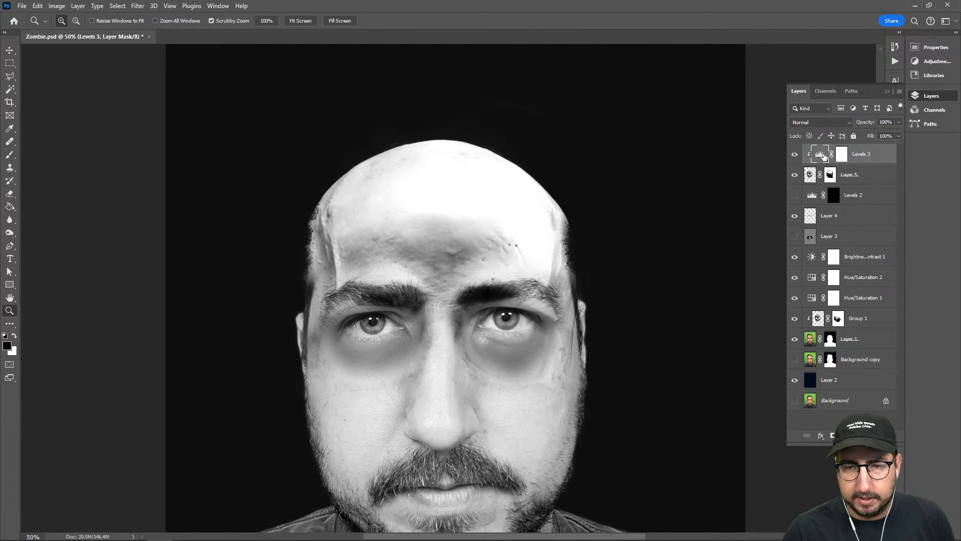
left_click_drag(850, 149, 797, 149)
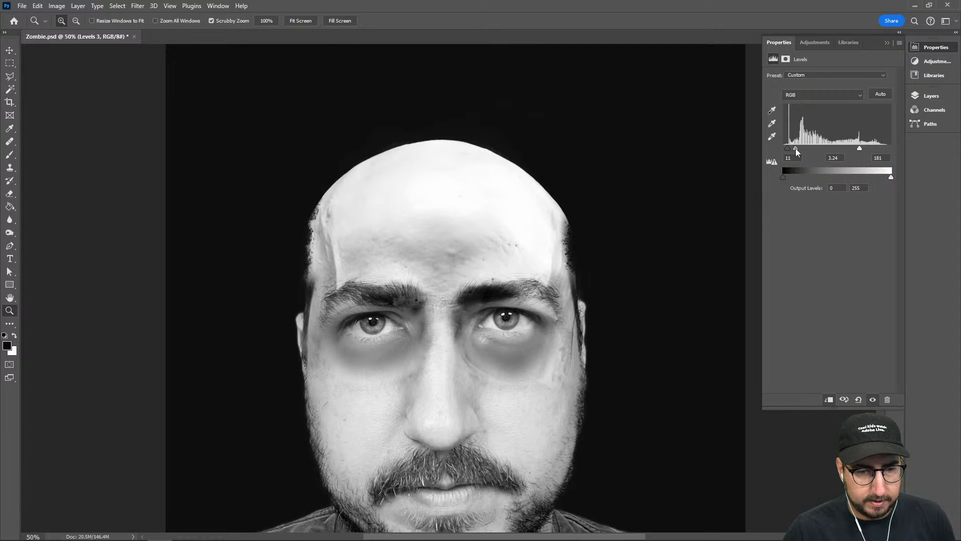
left_click(934, 97)
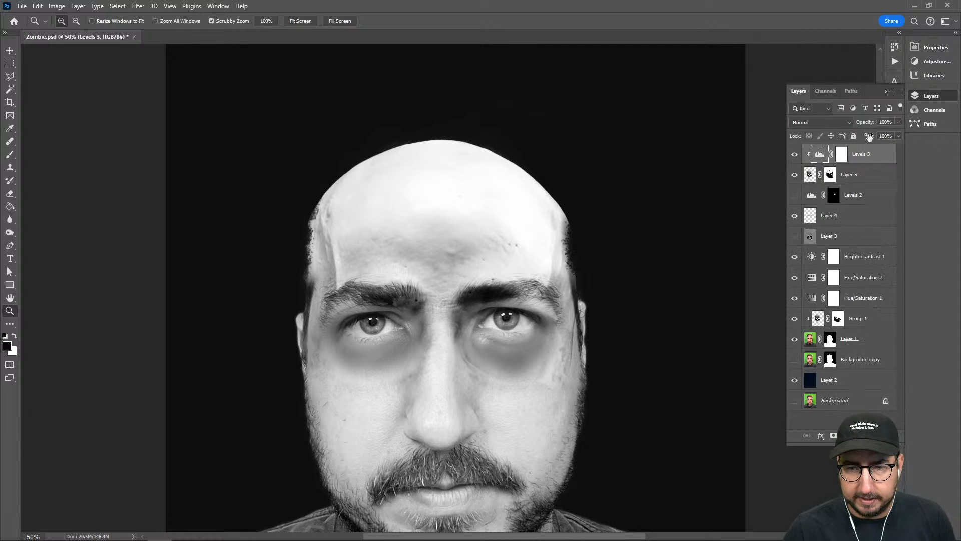
Show Layer 3 to restore its shading and bright eyes on the face
left_click(795, 236)
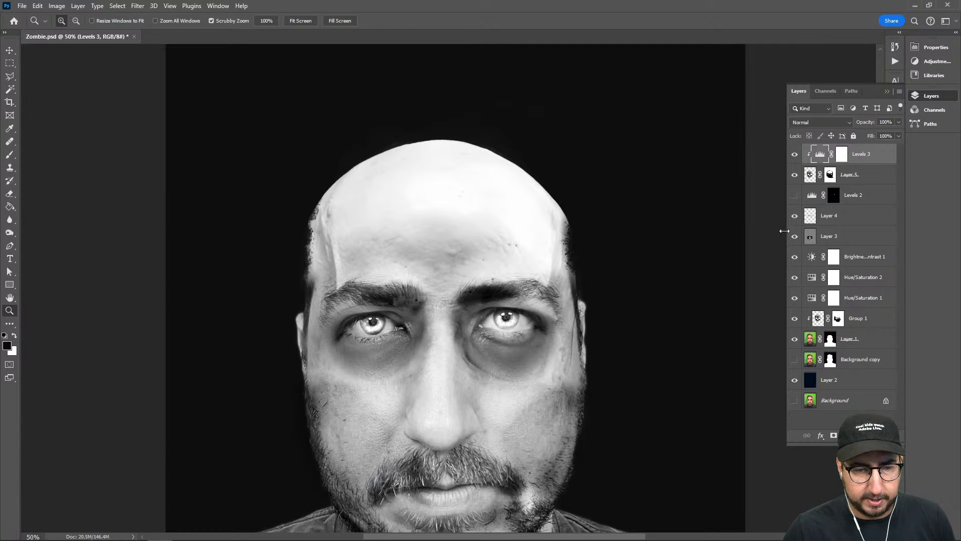
left_click(470, 311, "alt")
left_click_drag(489, 255, 467, 299)
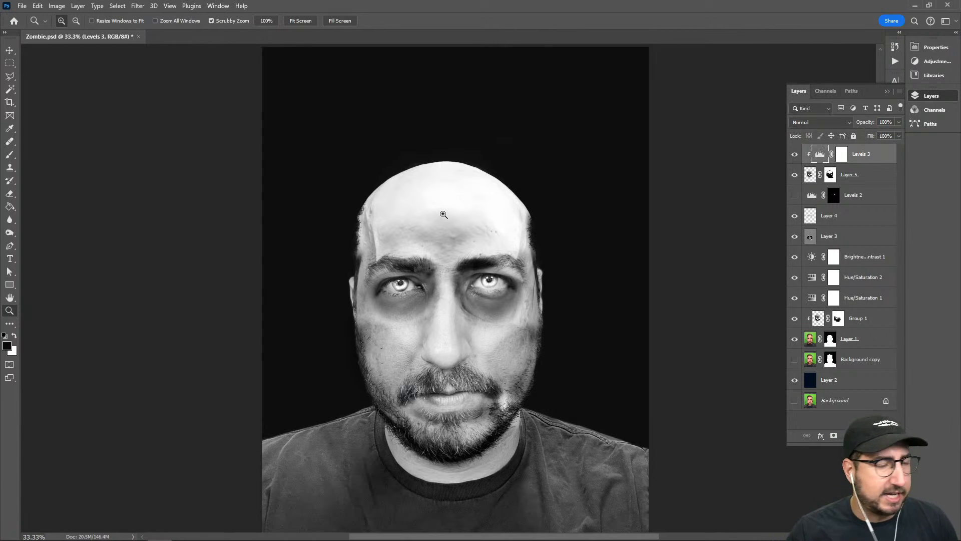
key("alt+Tab")
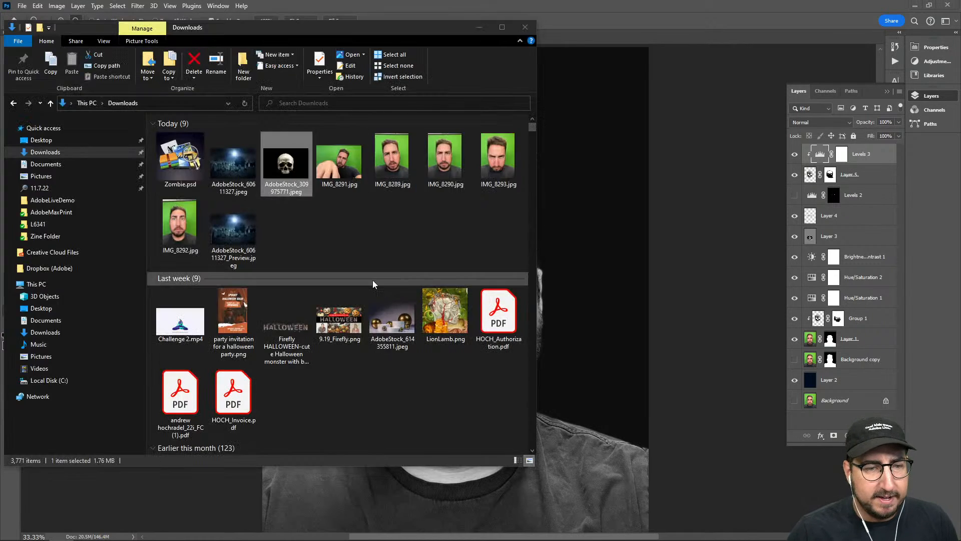
key("alt+Tab")
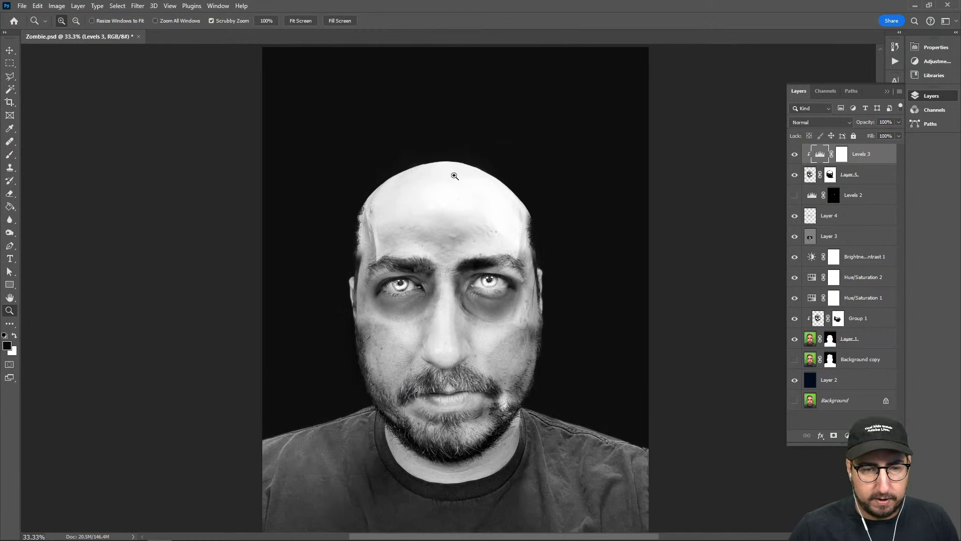
Select a rectangle over the middle of the forehead and run Generative Fill above Layer 5 with the prompt "cracked ground"
key("m")
left_click_drag(413, 158, 491, 243)
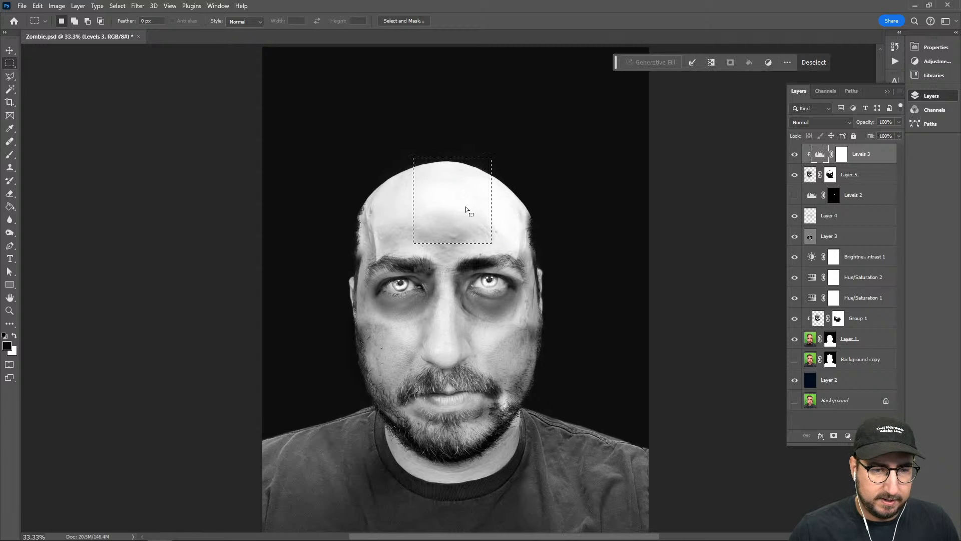
left_click(879, 178)
left_click(656, 65)
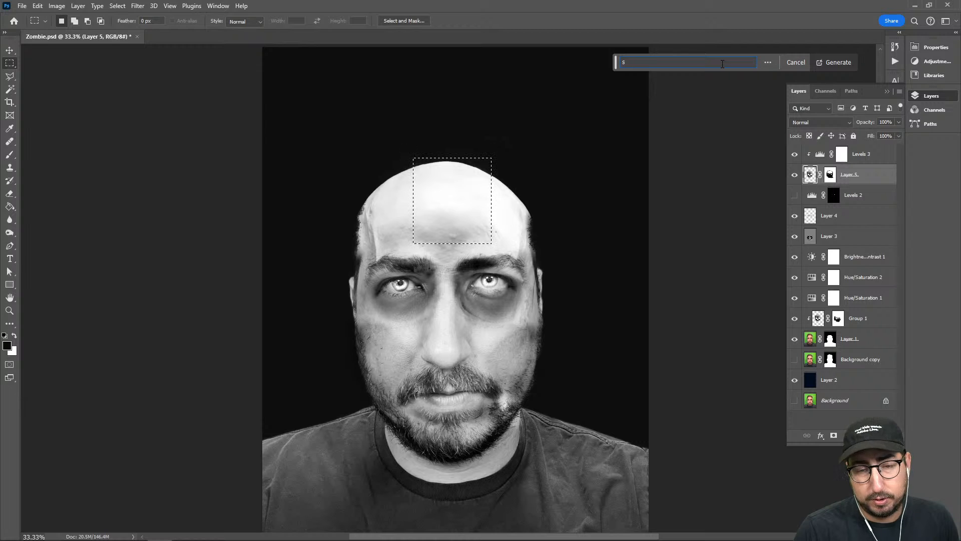
type("a")
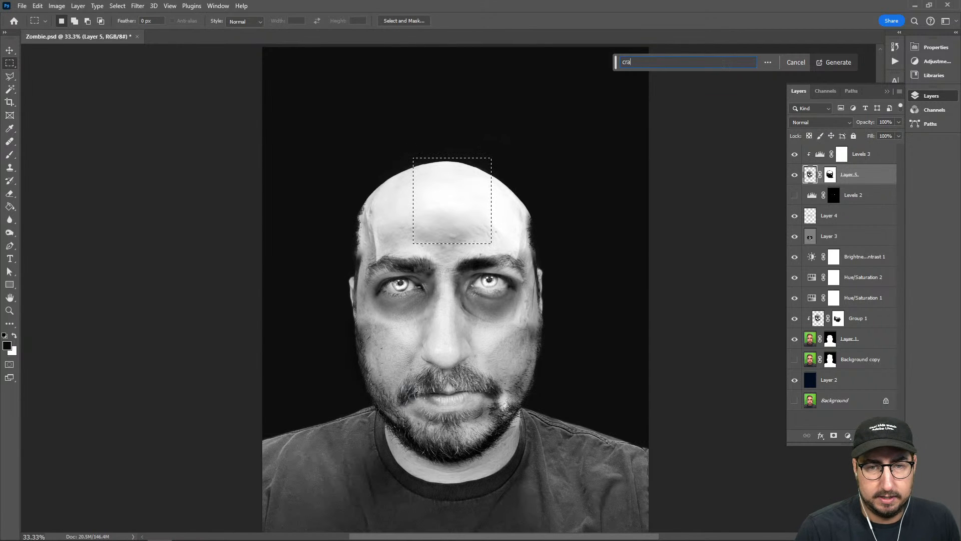
type("cked")
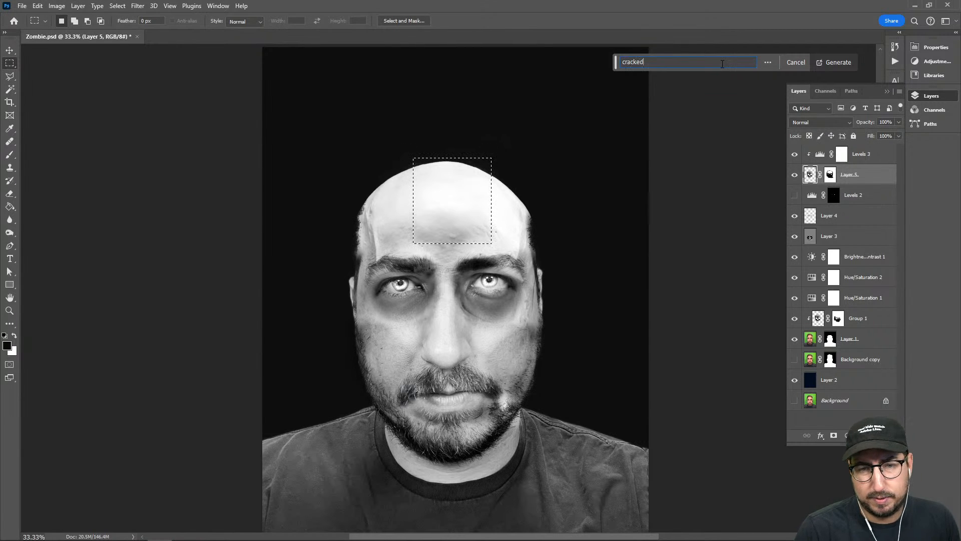
type(" p")
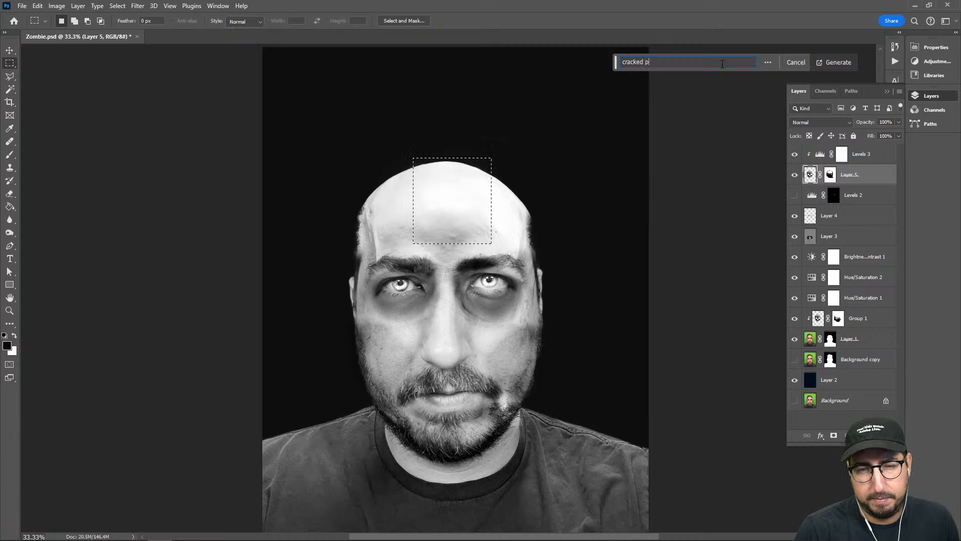
type("avemen")
key("BackSpace")
key("BackSpace")
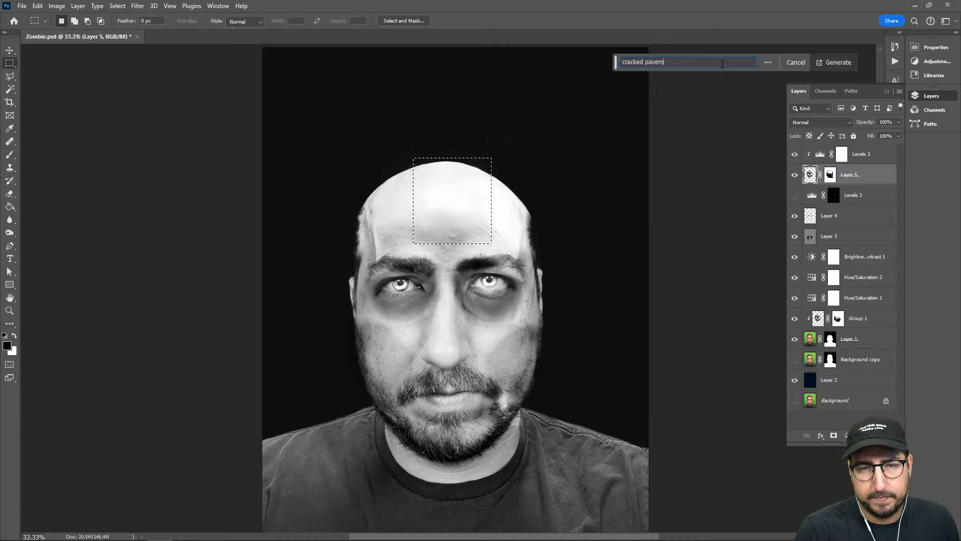
key("BackSpace")
key("BackSpace")
type("ground")
key("Return")
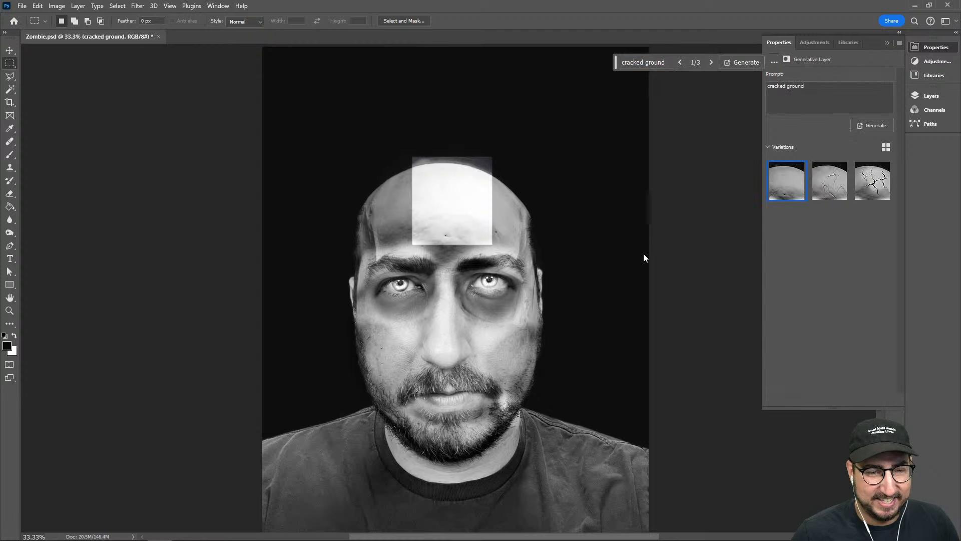
Compare the generated crack variations and keep the second one for the forehead
left_click(872, 180)
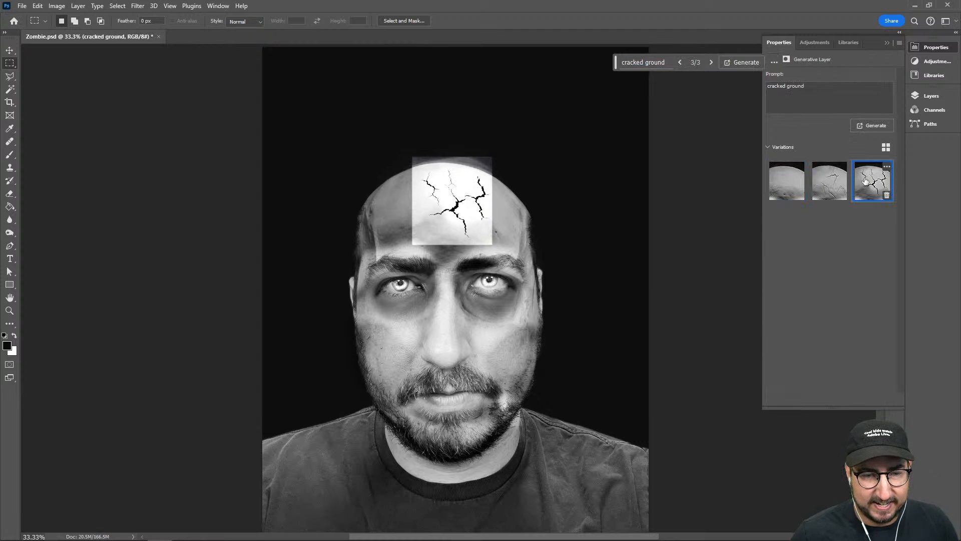
left_click(833, 183)
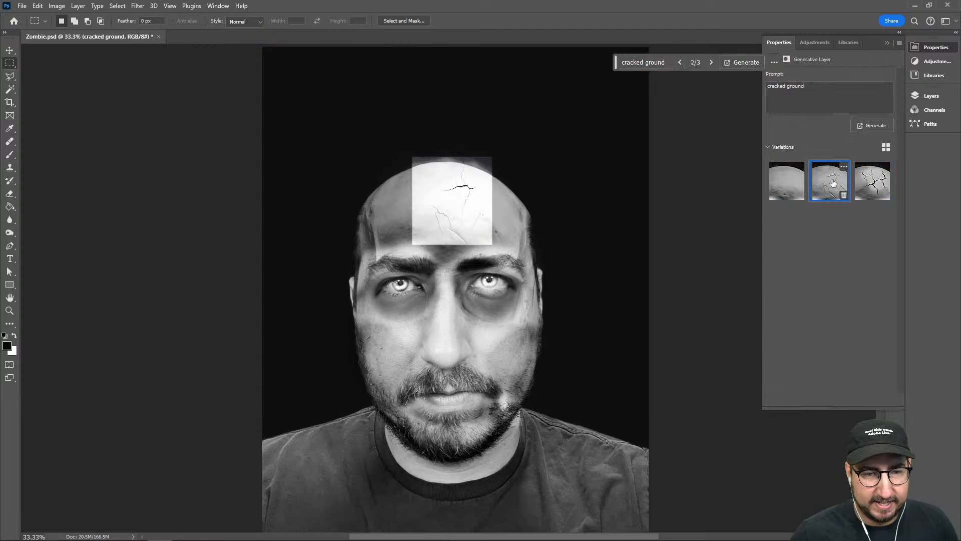
left_click(927, 95)
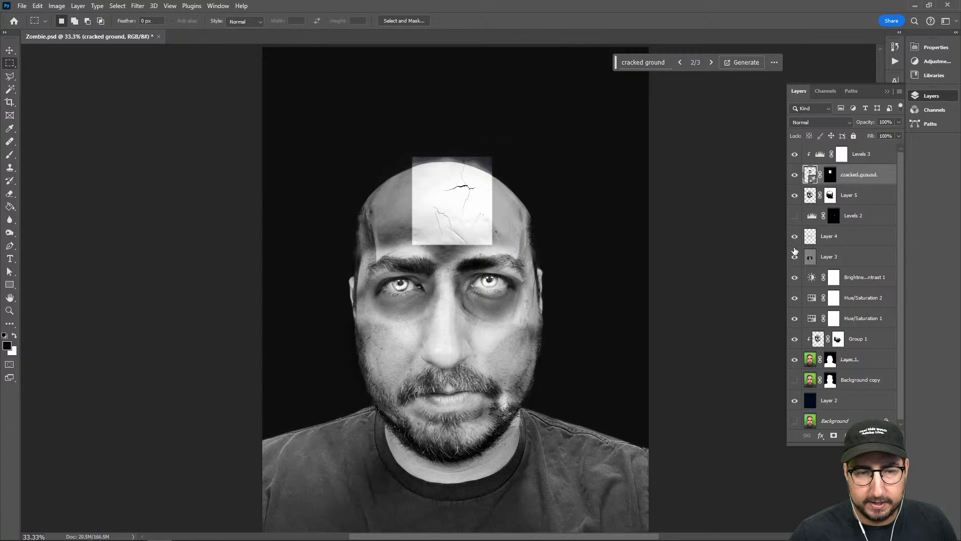
Rearrange the cracked ground layer so it sits clipped to Layer 5 beneath the Levels 3 adjustment
left_click_drag(816, 182, 847, 150)
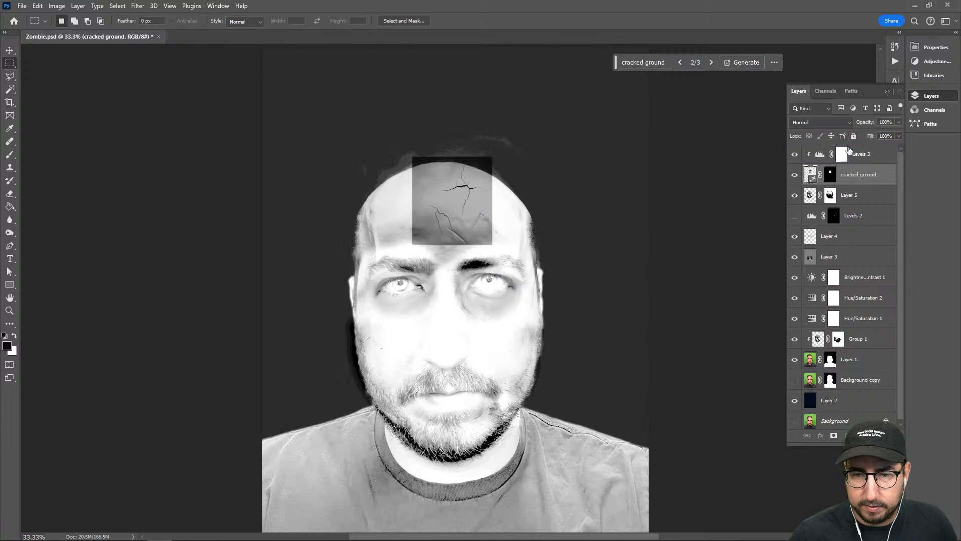
left_click(843, 184, "alt")
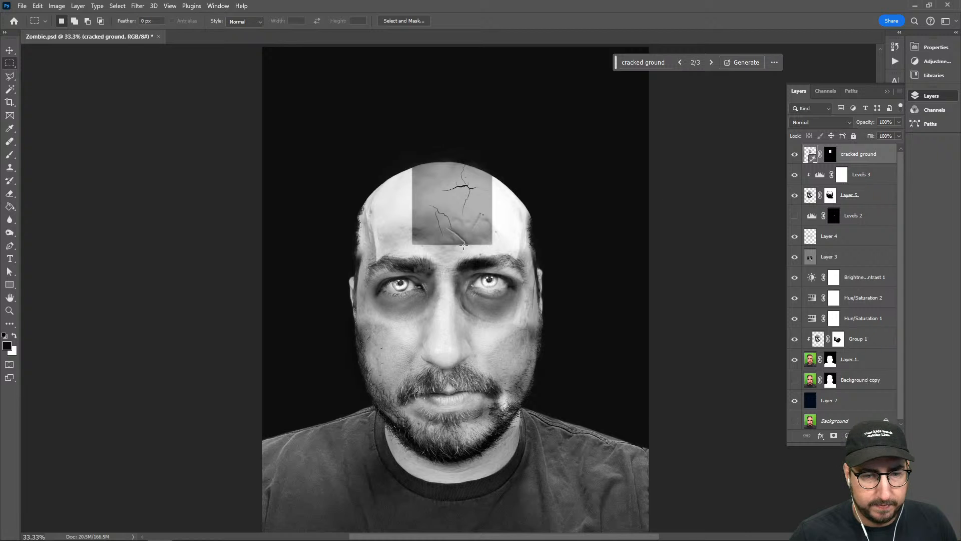
key("z")
left_click(453, 222)
left_click_drag(849, 159, 850, 187)
Group Layer 5, cracked ground and Levels 3, then move Levels 3 above the group and clip it to the group
left_click(871, 197, "shift")
key("ctrl+g")
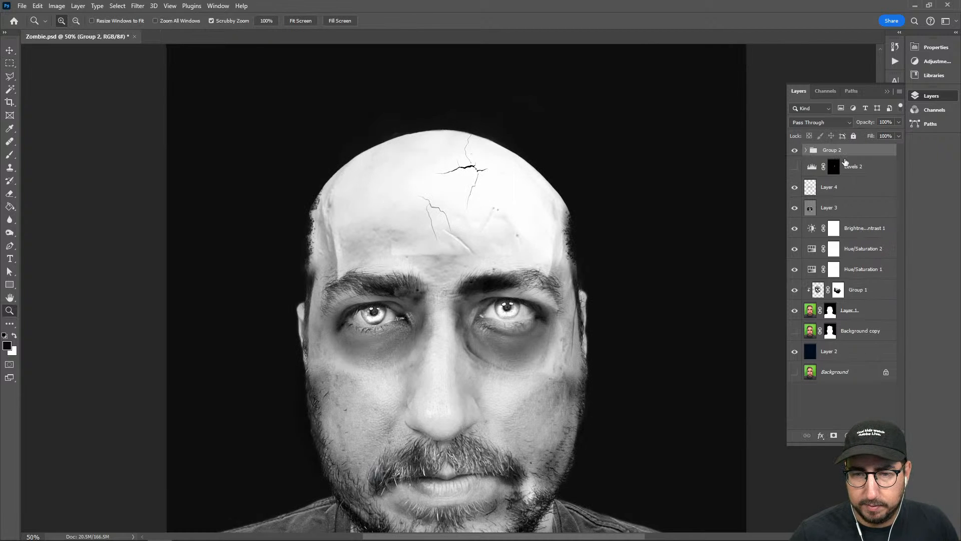
left_click(807, 150)
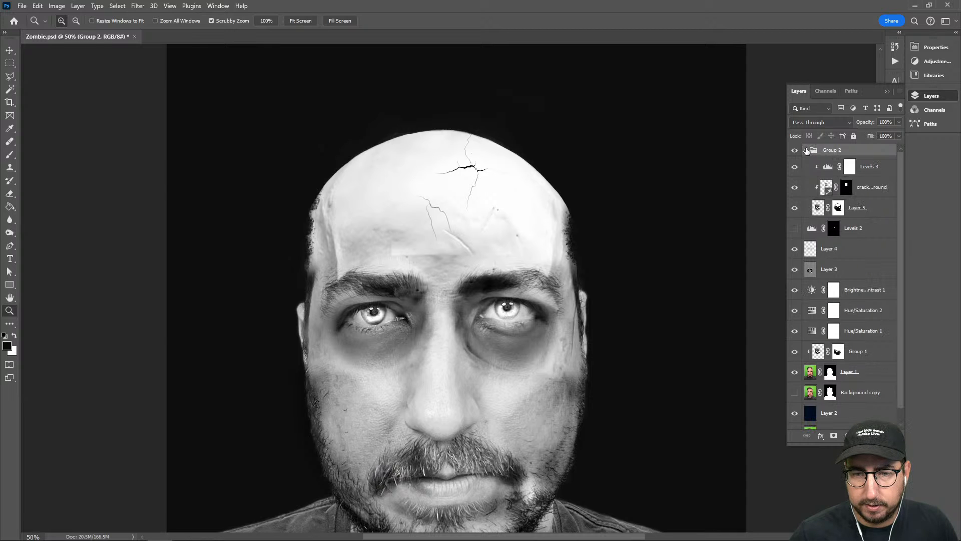
left_click_drag(880, 171, 872, 143)
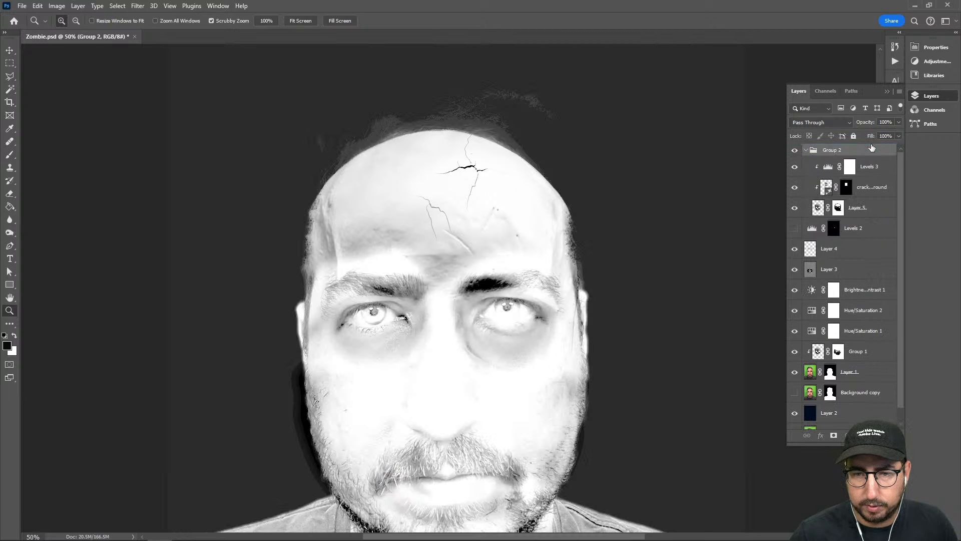
left_click(816, 162, "alt")
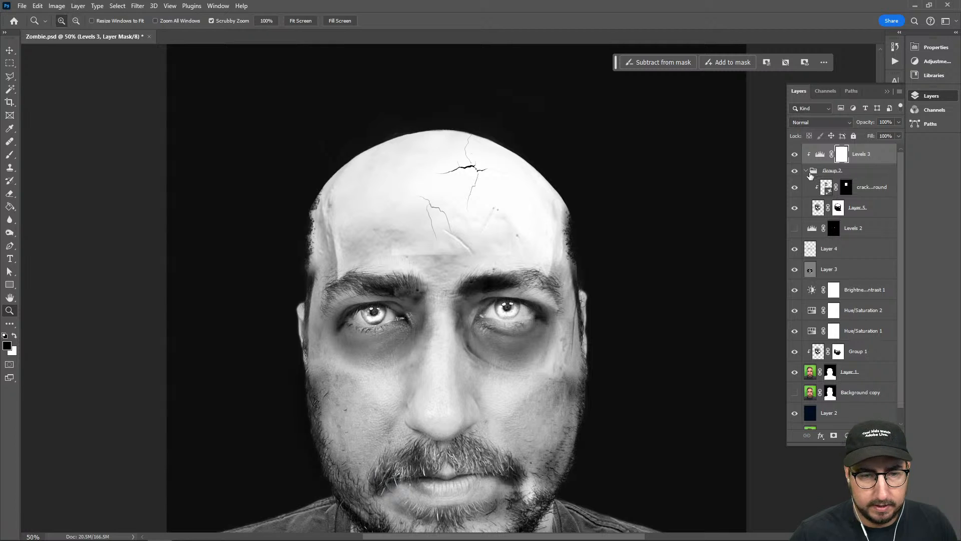
left_click(805, 171)
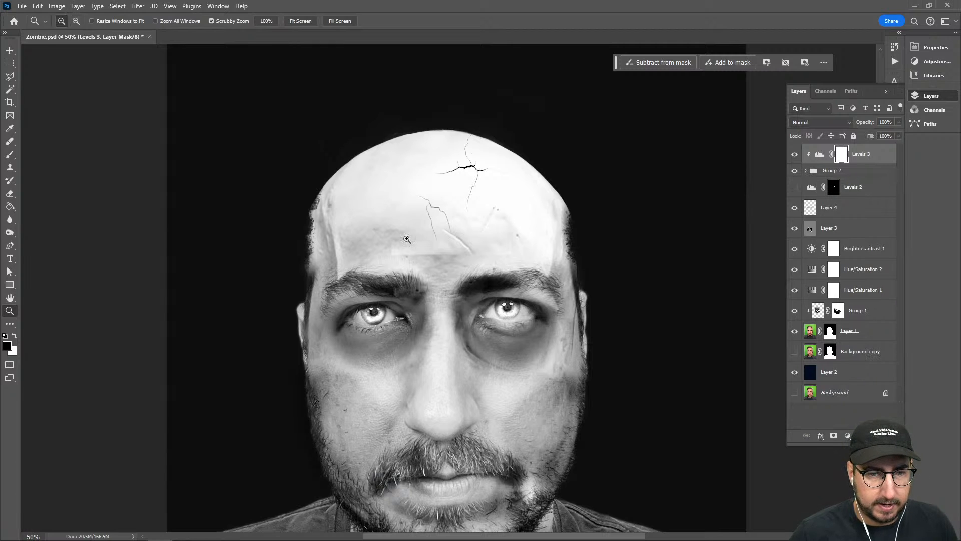
left_click(805, 171)
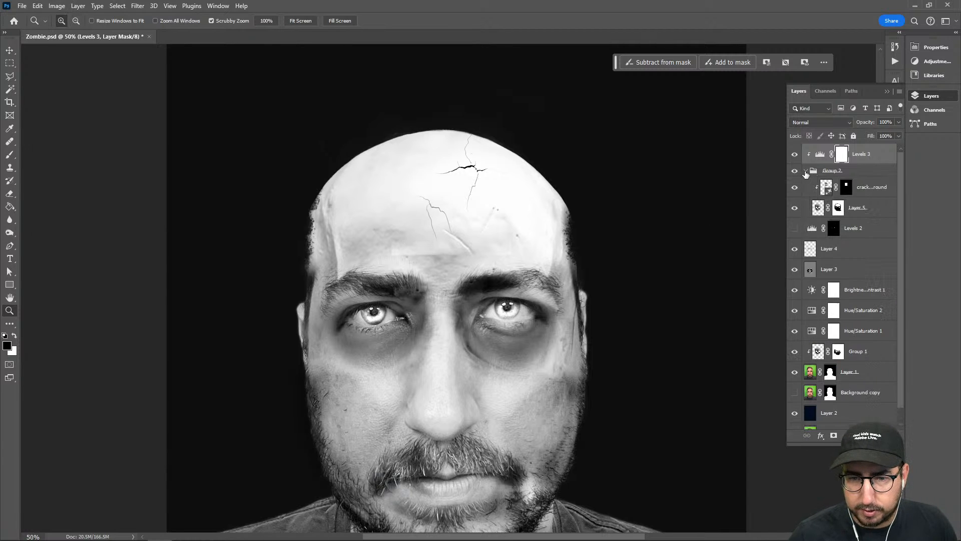
left_click(850, 193)
key("b")
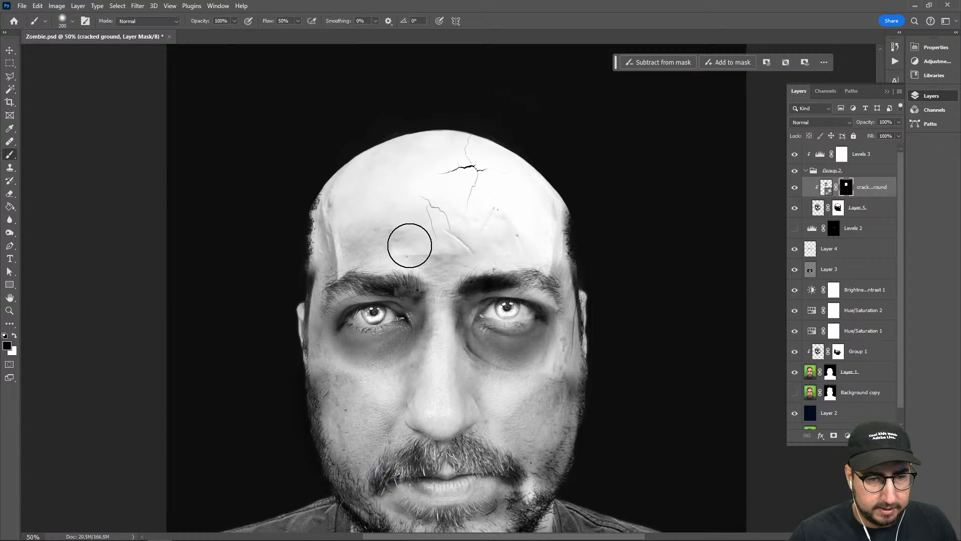
left_click(830, 197, "alt")
left_click(830, 196, "alt")
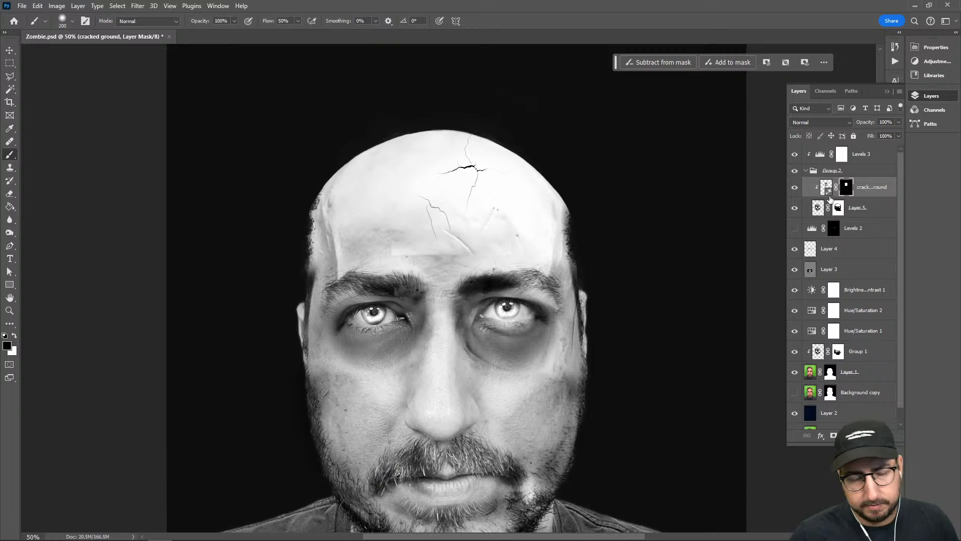
key("z")
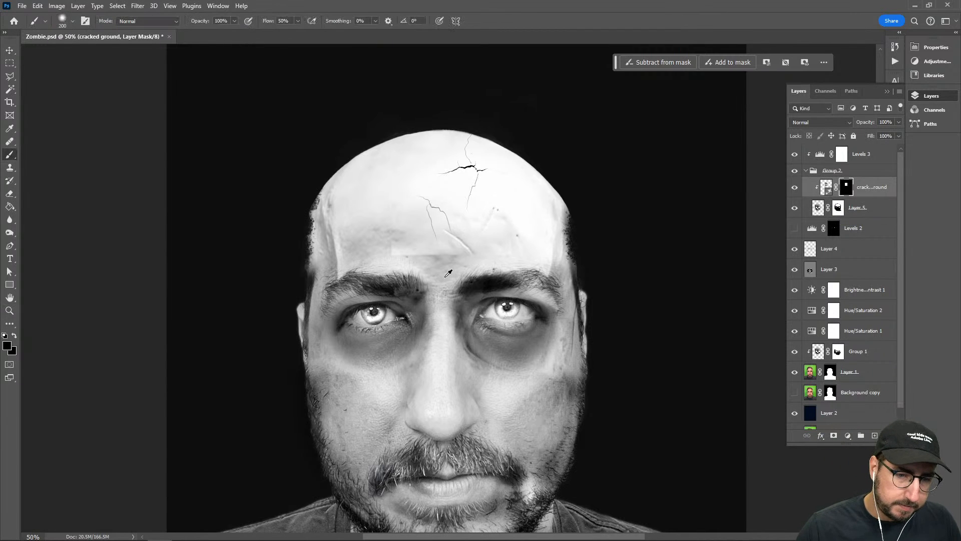
left_click(451, 292, "alt")
left_click_drag(476, 359, 491, 271)
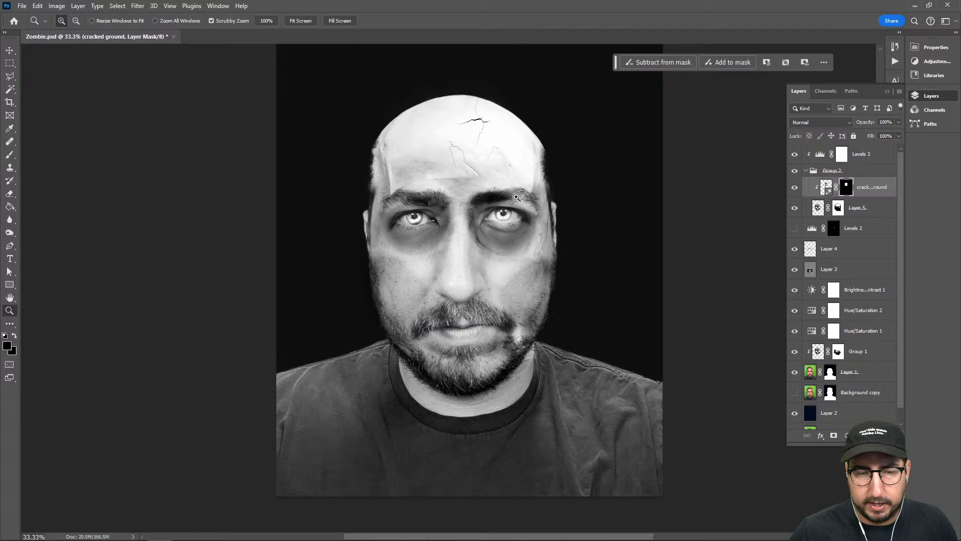
Place AdobeStock_60611327.jpeg from the Downloads folder directly above Layer 2 and scale it up to 605%
left_click(821, 412)
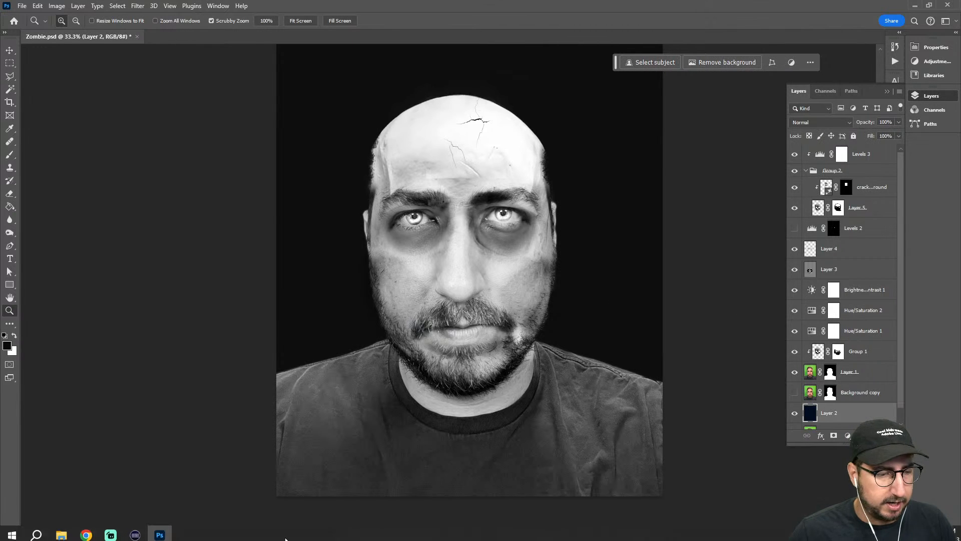
left_click(61, 530)
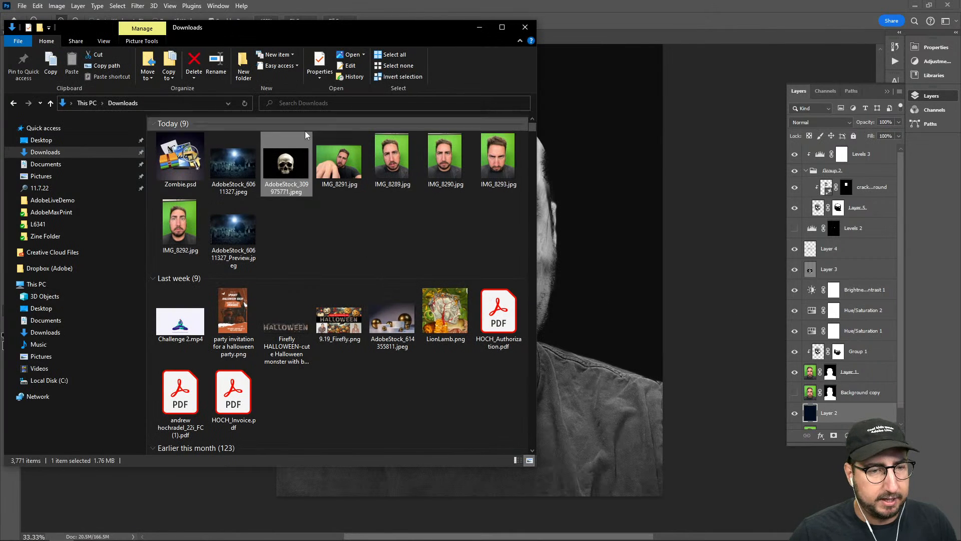
left_click_drag(234, 161, 546, 213)
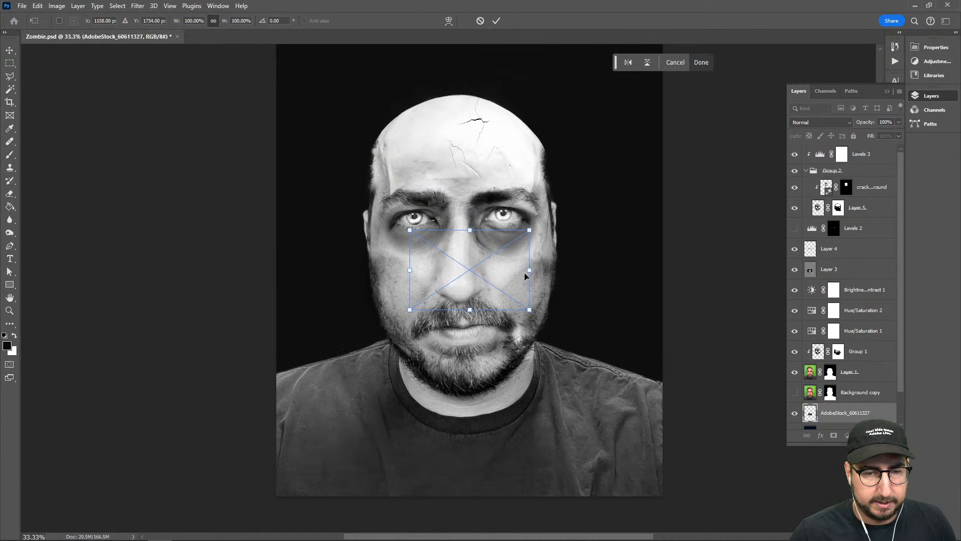
left_click_drag(531, 270, 834, 238)
left_click_drag(572, 217, 544, 275)
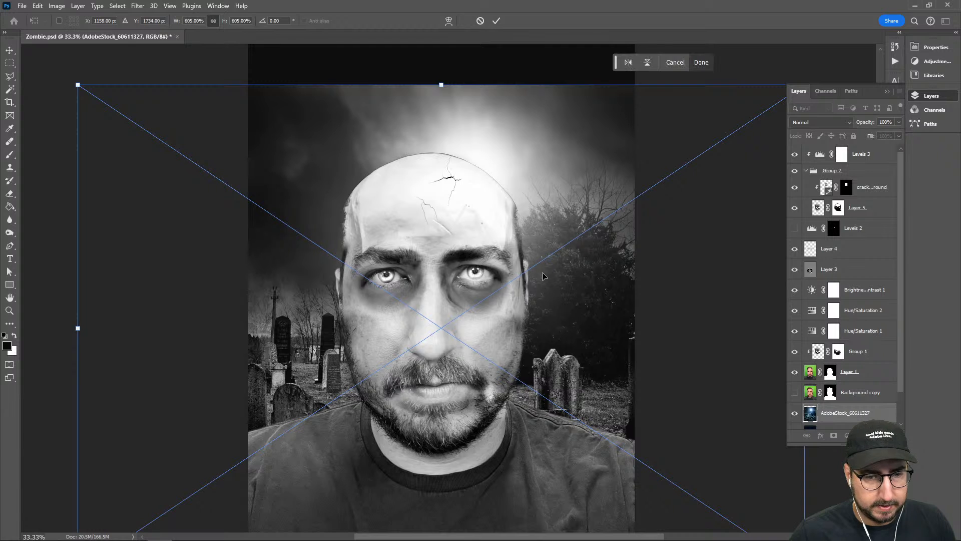
key("ctrl+minus")
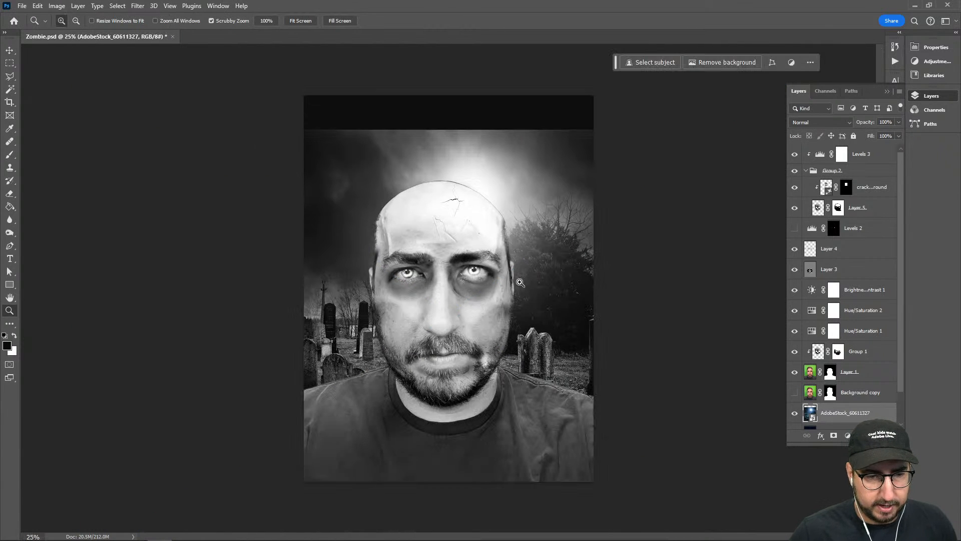
Move the graveyard image up, enlarge it to about 656% to cover the whole canvas, and nudge it slightly left
left_click_drag(448, 130, 448, 123)
left_click_drag(458, 183, 458, 155)
left_click_drag(450, 468, 452, 488)
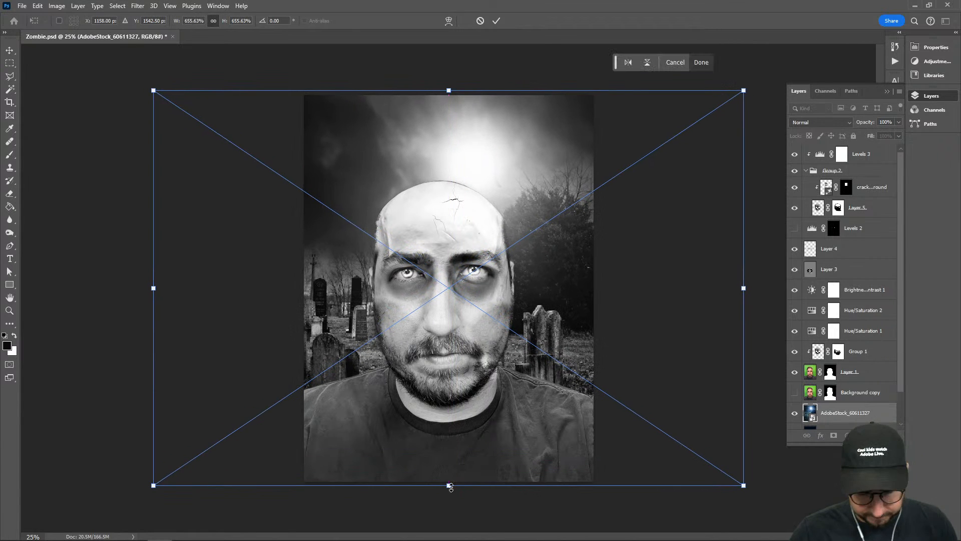
key("Return")
key("z")
key("v")
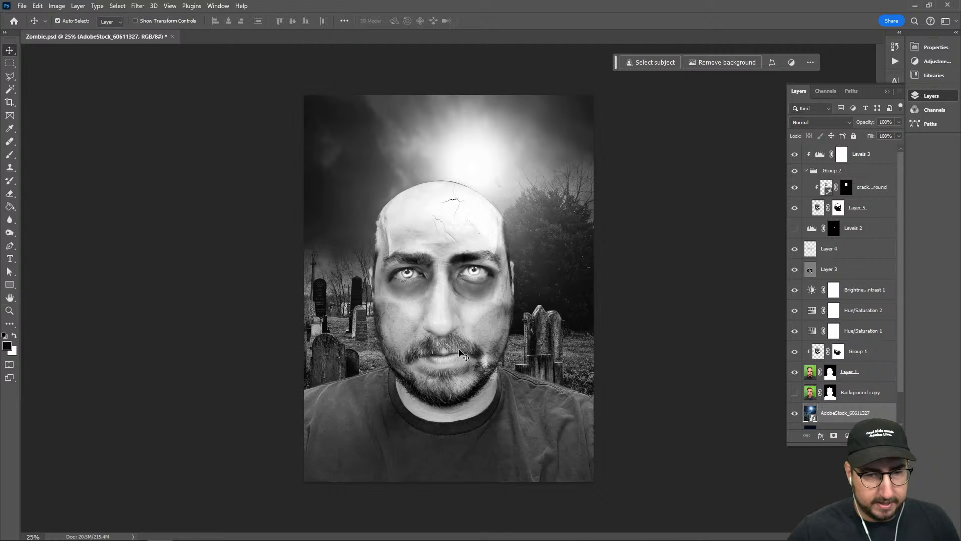
key("shift+Left")
key("shift+Left")
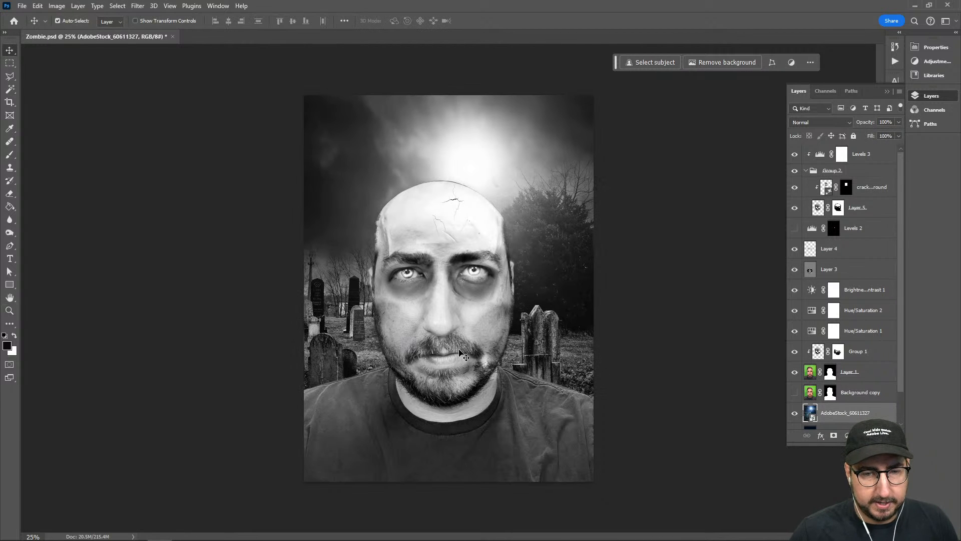
Add a new empty layer above Levels 3 and set its blend mode to Multiply
key("z")
left_click(466, 346)
left_click_drag(464, 317, 460, 336)
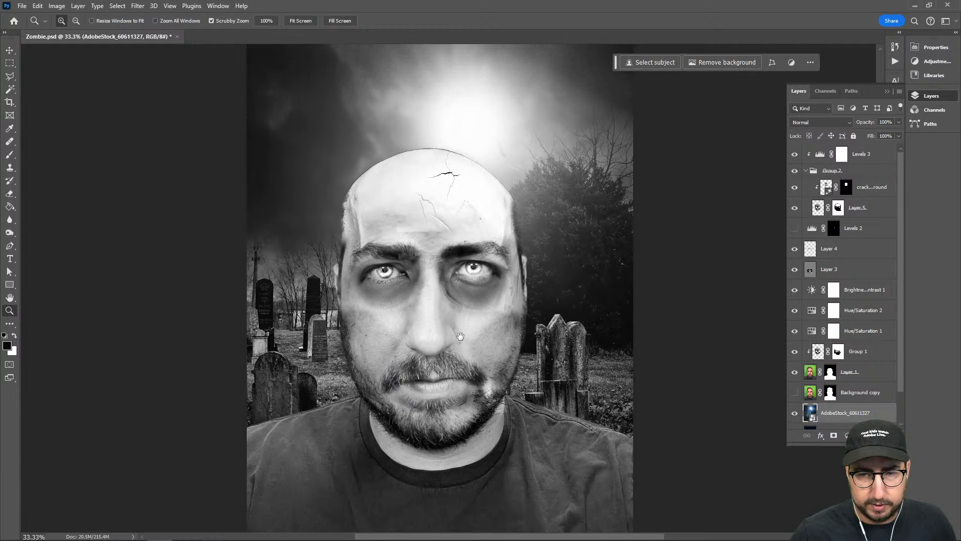
left_click(875, 152)
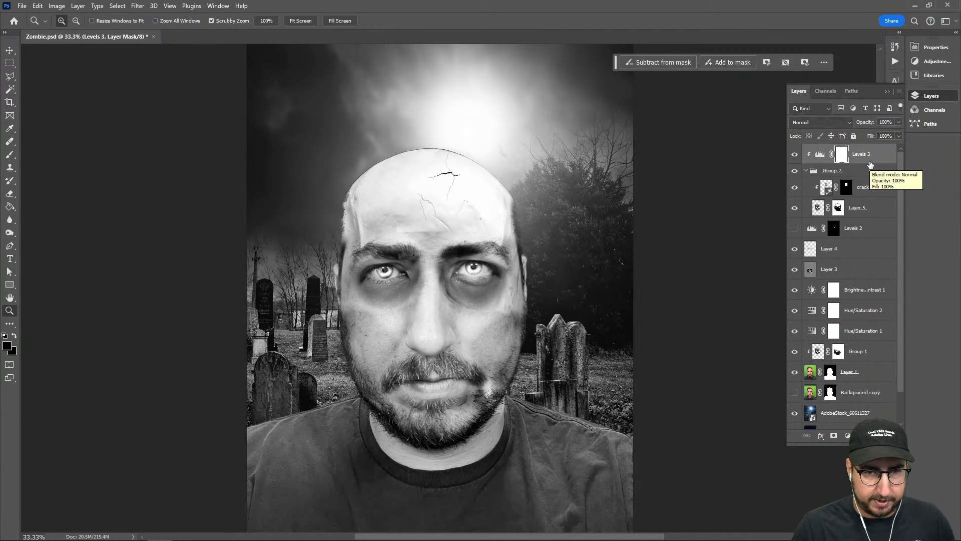
key("ctrl+shift+n")
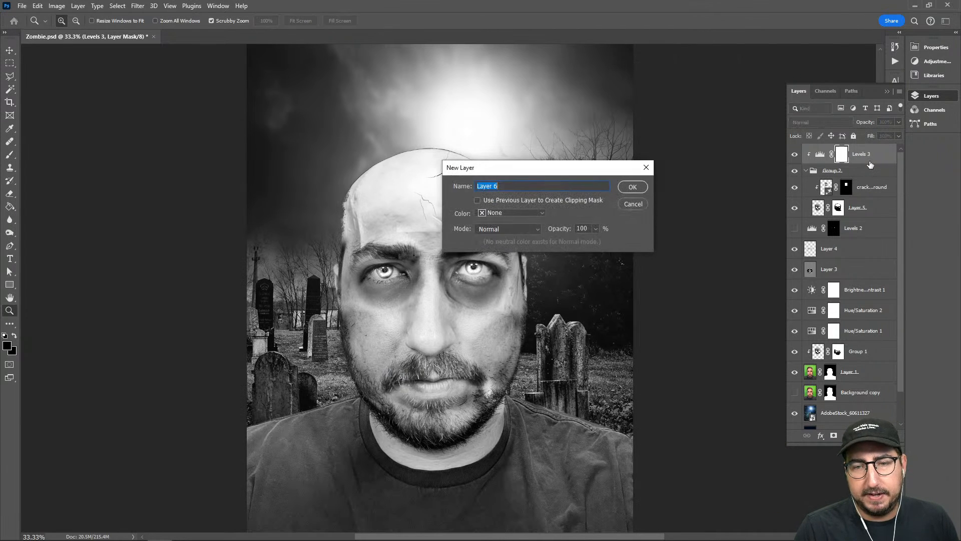
left_click(629, 187)
left_click(743, 152, "alt")
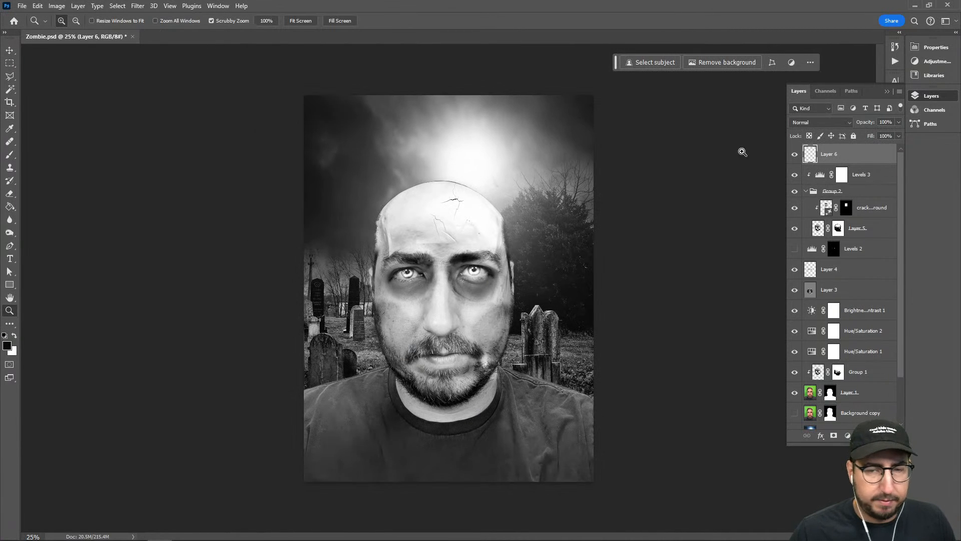
left_click(822, 124)
left_click(807, 164)
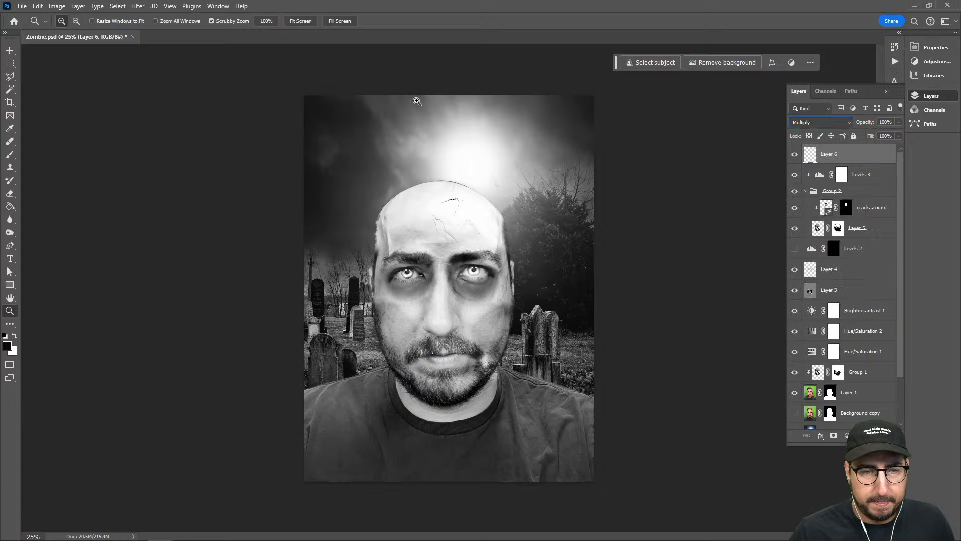
key("b")
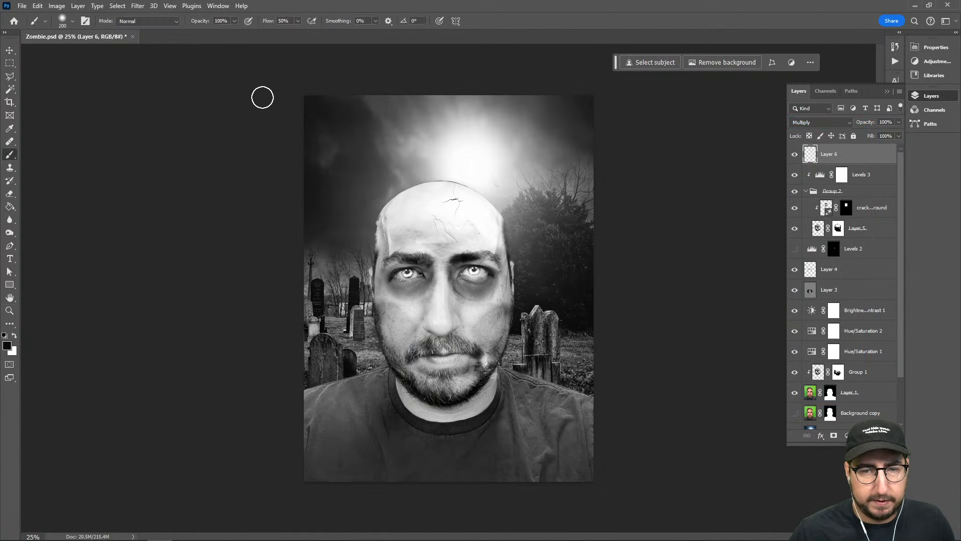
key("bracketright")
key("bracketright")
key("bracketright")
key("bracketright")
key("bracketright")
key("bracketright")
key("bracketright")
key("bracketright")
key("bracketright")
key("bracketright")
key("bracketright")
key("bracketright")
key("bracketright")
key("bracketright")
key("bracketright")
key("bracketright")
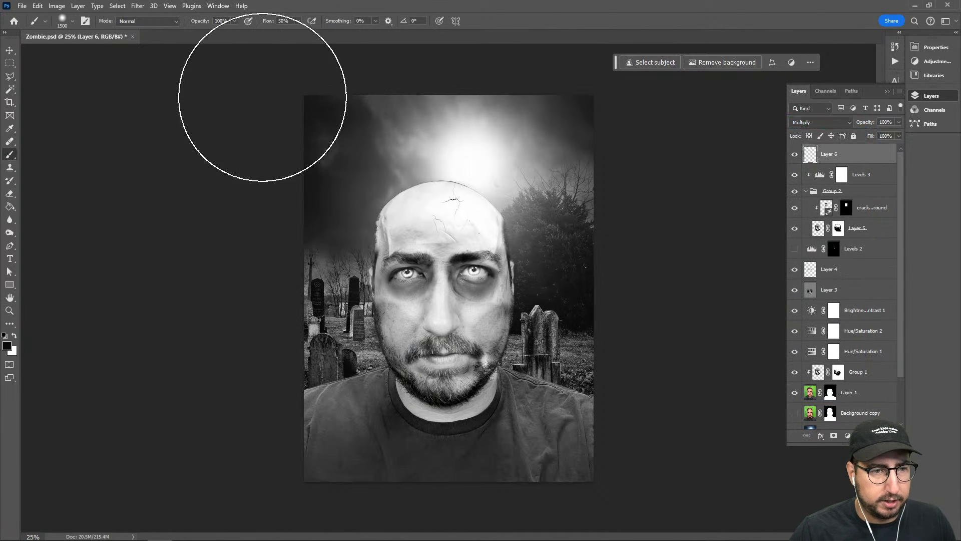
key("bracketleft")
key("bracketleft")
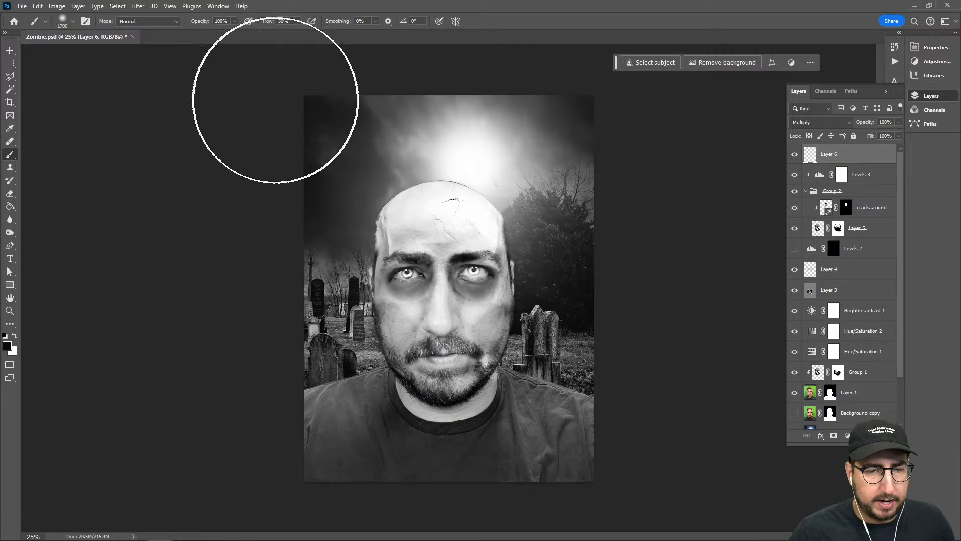
Lasso a large rounded area around the canvas centre with a 200 px feather and invert the selection
key("l")
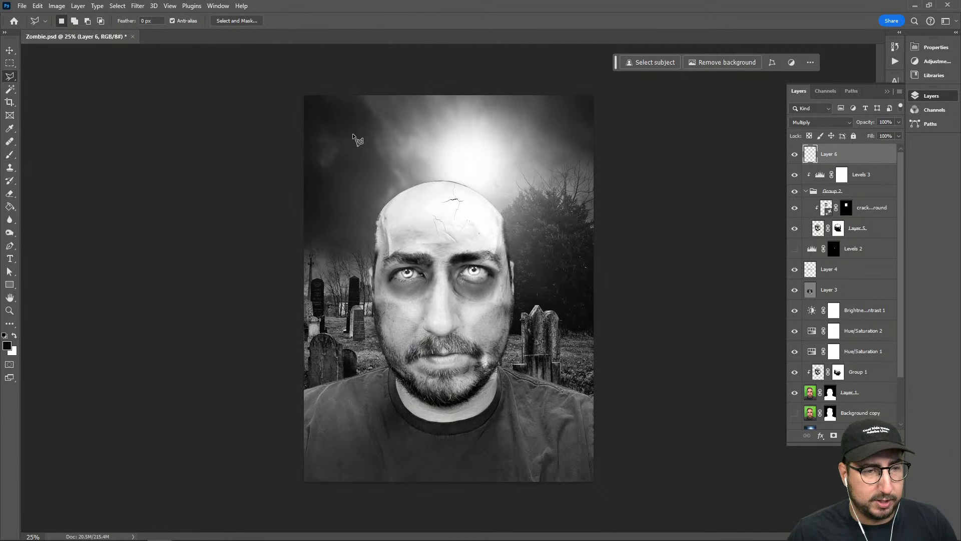
key("shift+l")
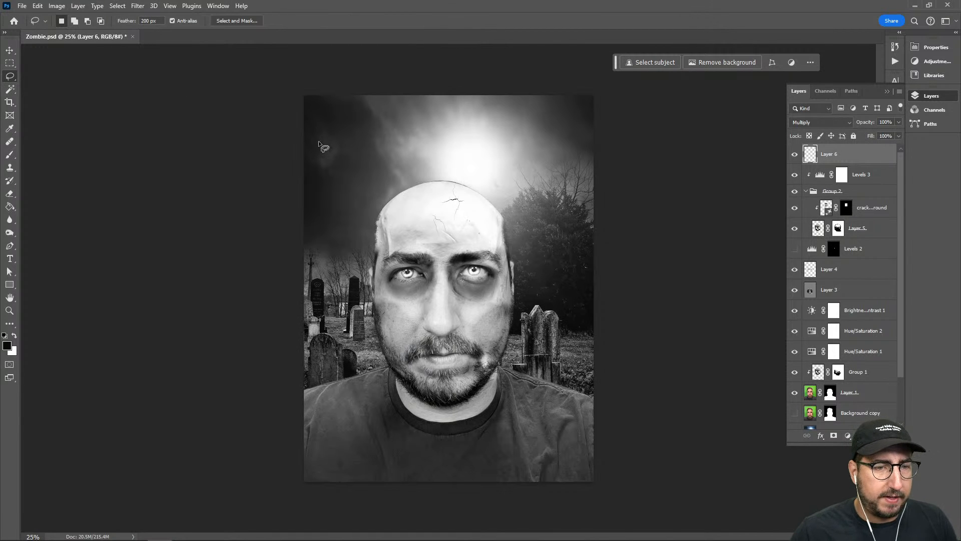
mouse_move(369, 93)
left_mouse_down()
mouse_move(328, 115)
mouse_move(305, 179)
left_mouse_up()
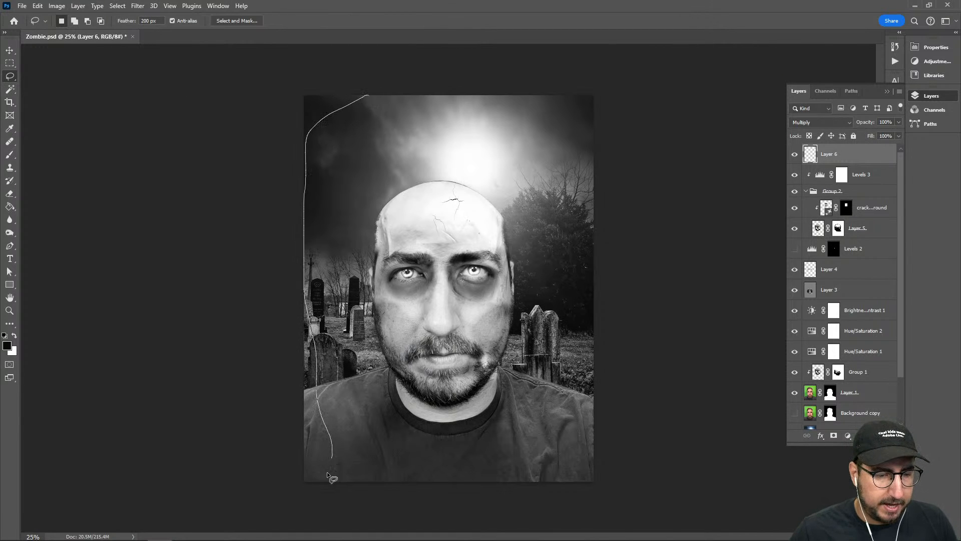
mouse_move(328, 475)
left_mouse_down()
mouse_move(374, 495)
mouse_move(558, 467)
mouse_move(593, 450)
mouse_move(606, 335)
mouse_move(594, 269)
left_mouse_up()
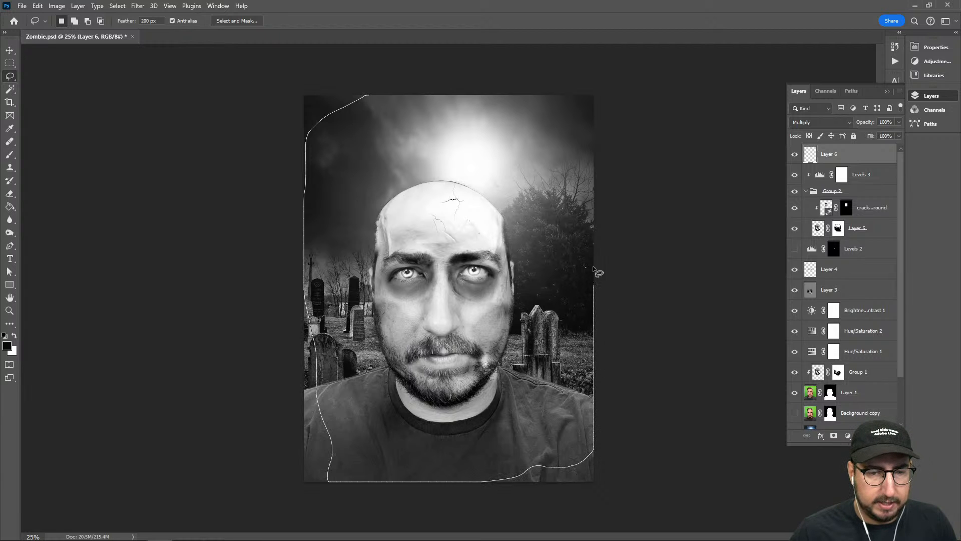
left_click_drag(543, 85, 545, 91)
right_click(376, 132)
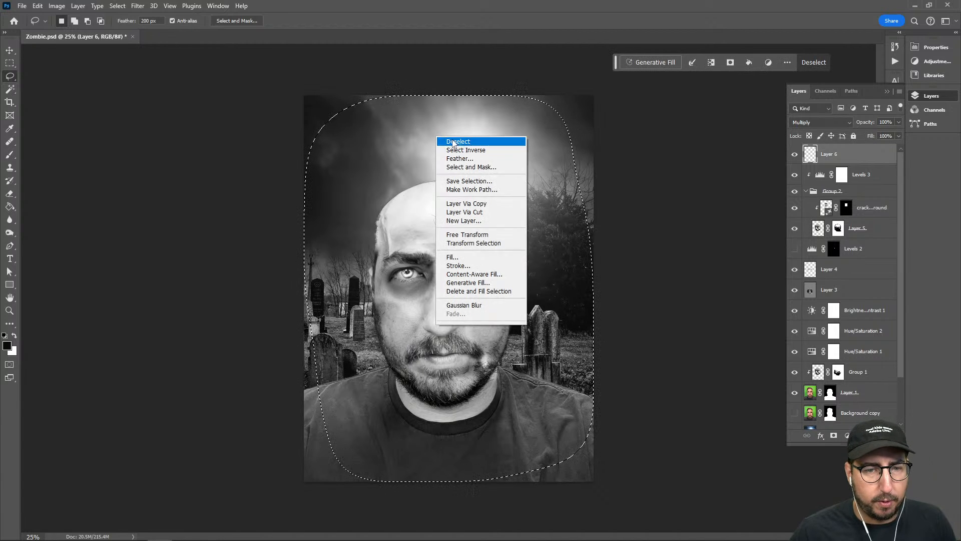
left_click(395, 148)
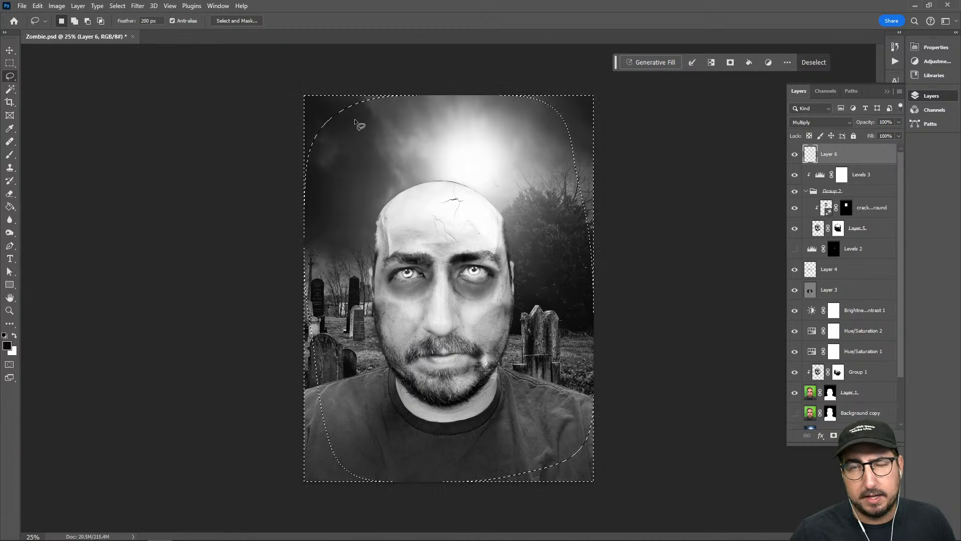
Paint black with the 1700 px brush around the selected canvas edges on Layer 6 and deselect
key("b")
mouse_move(325, 104)
left_mouse_down()
mouse_move(279, 160)
mouse_move(294, 179)
mouse_move(278, 319)
mouse_move(293, 304)
mouse_move(324, 498)
mouse_move(302, 399)
mouse_move(369, 478)
mouse_move(626, 427)
mouse_move(584, 475)
mouse_move(610, 181)
mouse_move(618, 312)
mouse_move(519, 48)
mouse_move(564, 118)
mouse_move(397, 72)
mouse_move(293, 165)
left_mouse_up()
key("ctrl+d")
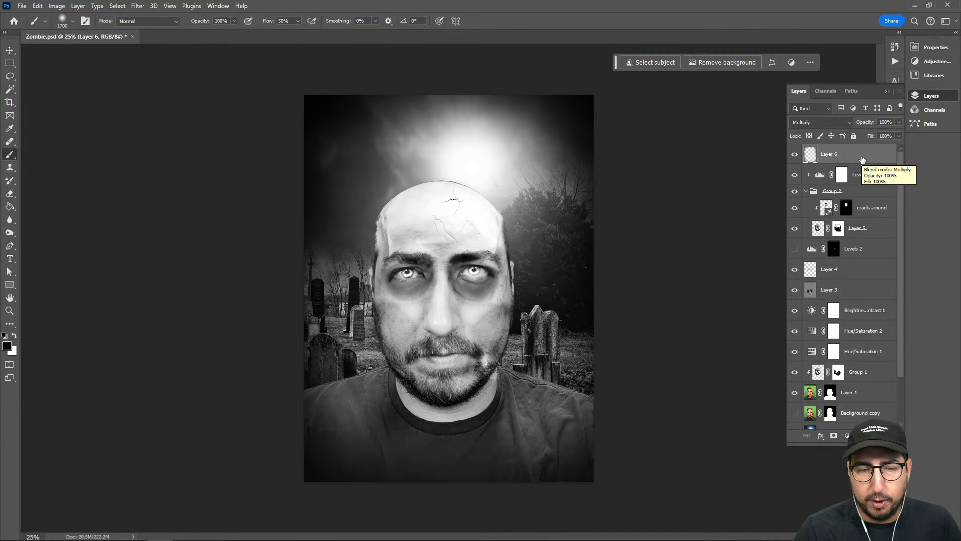
key("ctrl+shift+n")
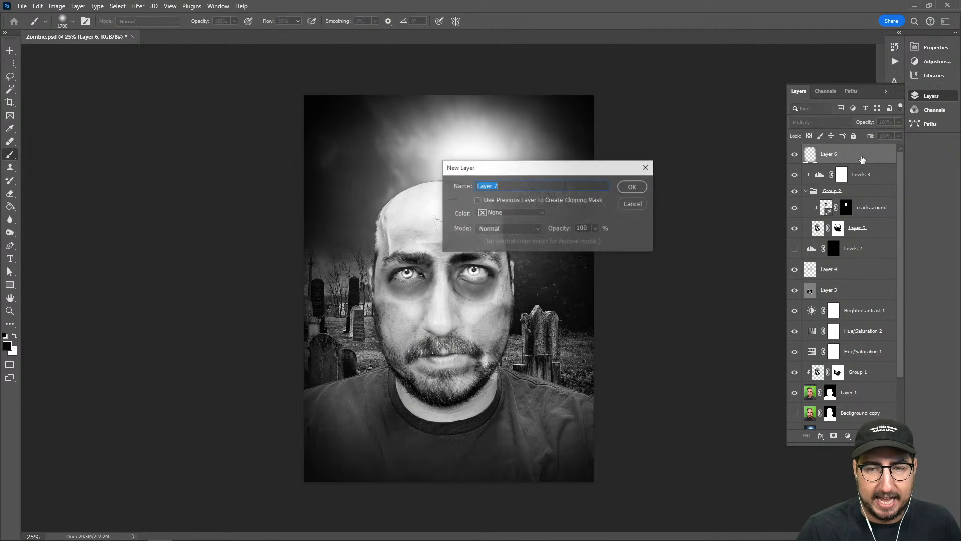
left_click(626, 188)
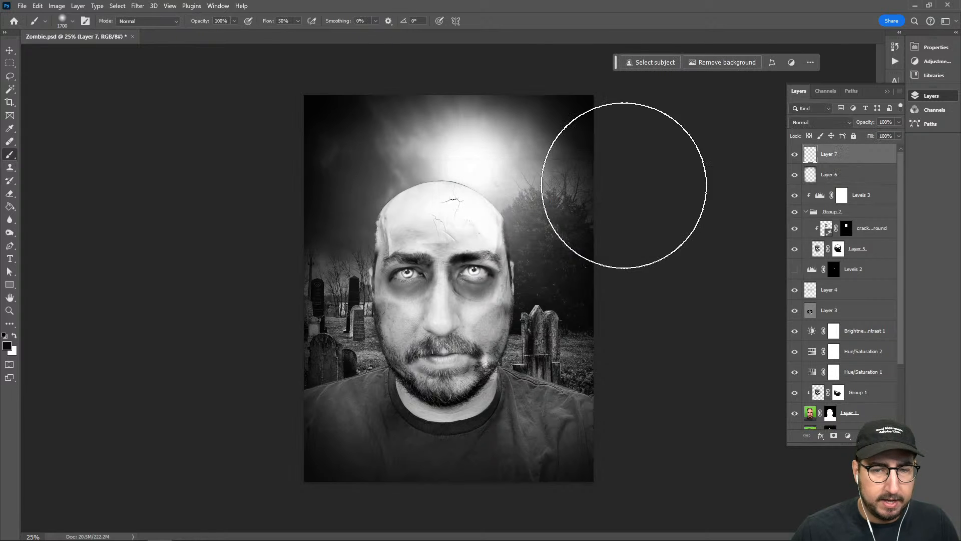
key("ctrl+z")
Create a new layer above Layer 6 in Overlay mode, filled with the Overlay-neutral 50% gray
key("ctrl+shift+n")
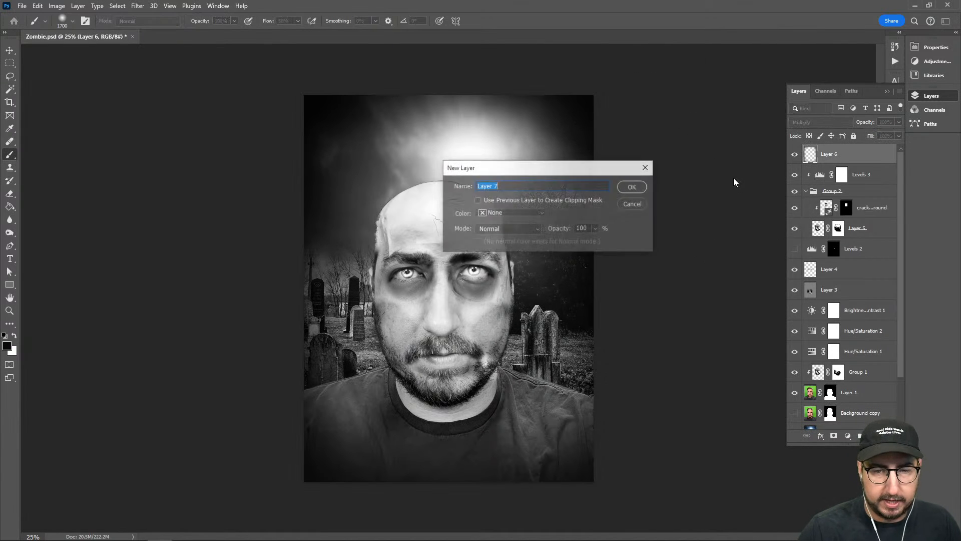
left_click(509, 228)
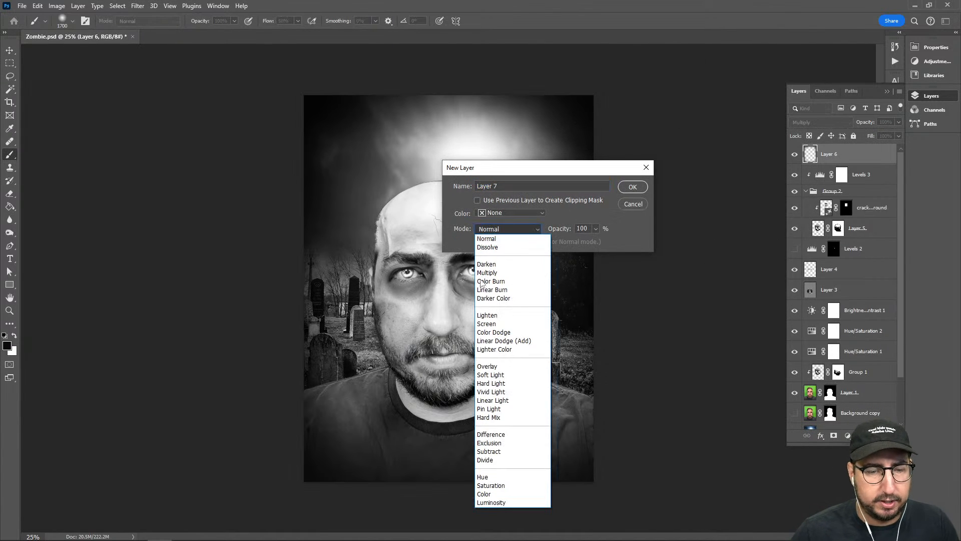
left_click(488, 366)
left_click(519, 243)
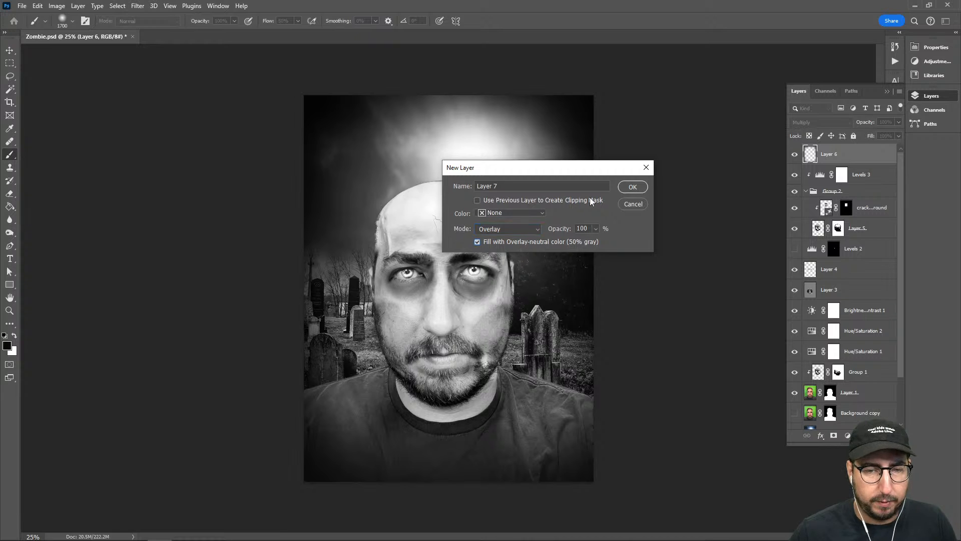
left_click(633, 187)
Apply Add Noise to the gray Layer 7 with an amount of 57.76%, Gaussian and Monochromatic
left_click(151, 6)
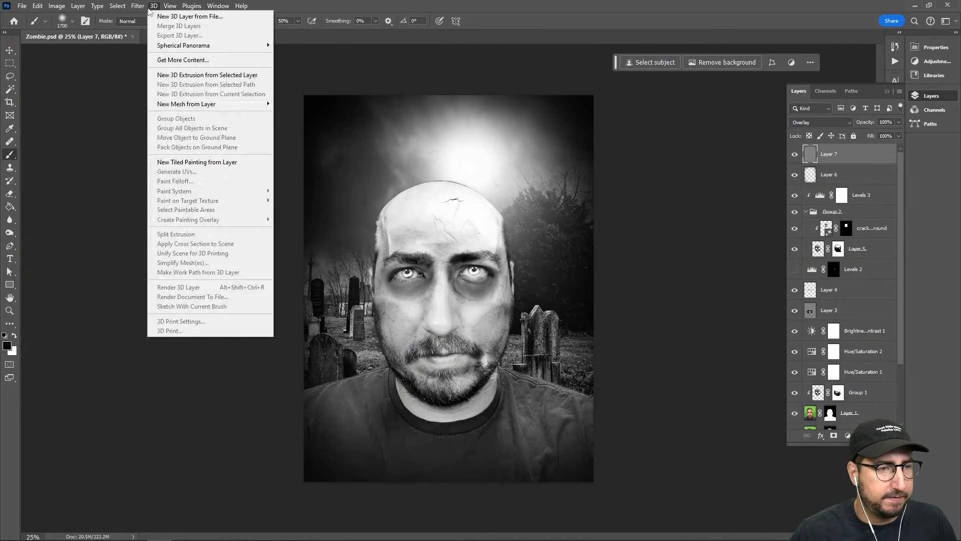
mouse_move(138, 6)
mouse_move(175, 156)
left_click(271, 162)
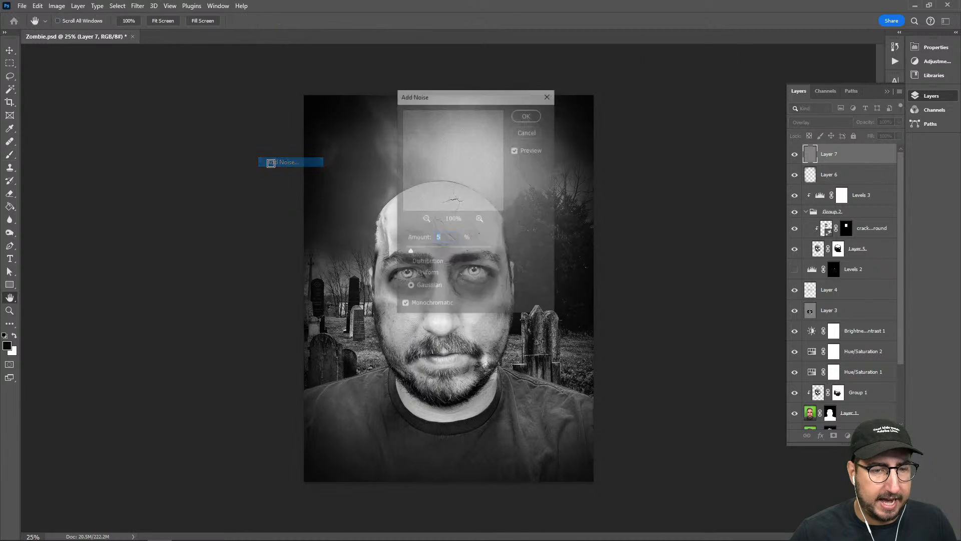
left_click_drag(453, 99, 678, 105)
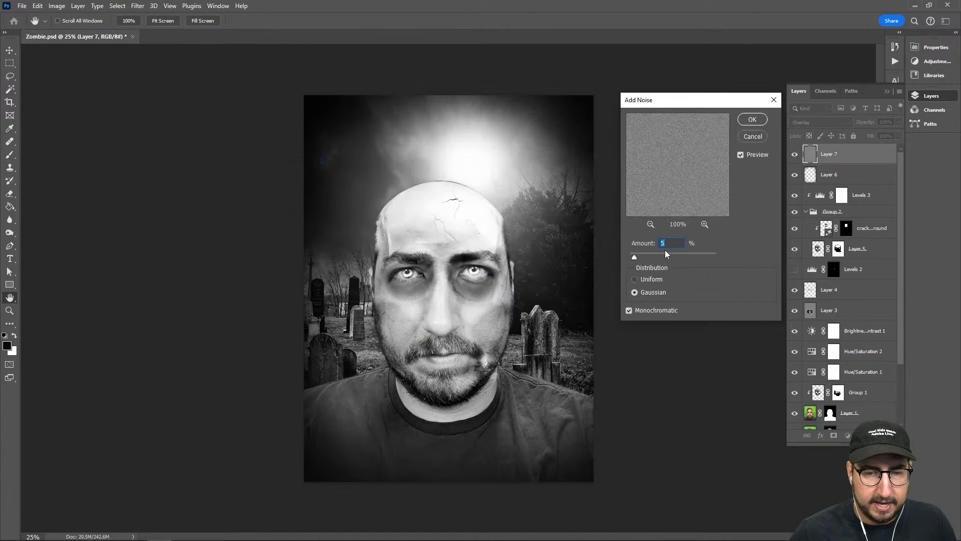
left_click(654, 254)
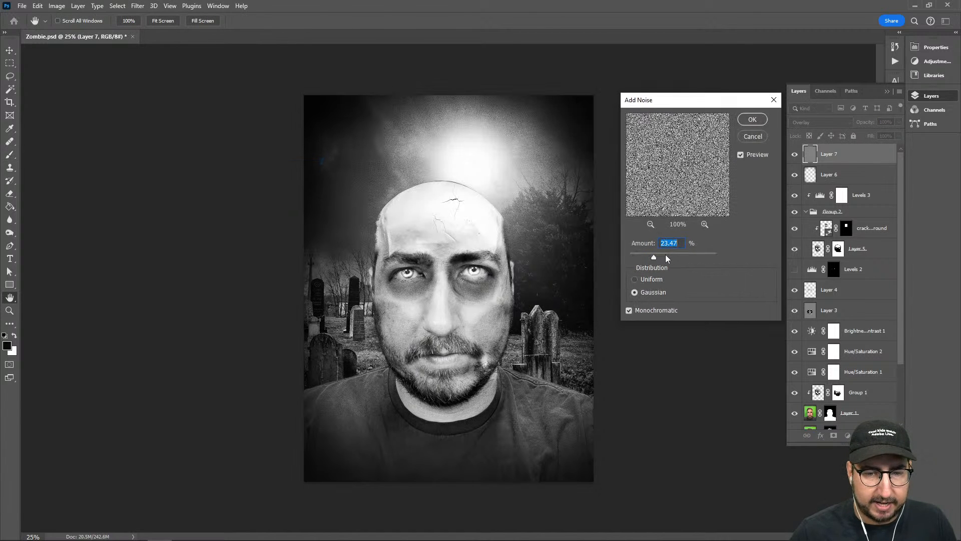
mouse_move(664, 254)
left_mouse_down()
mouse_move(647, 254)
mouse_move(667, 256)
left_mouse_up()
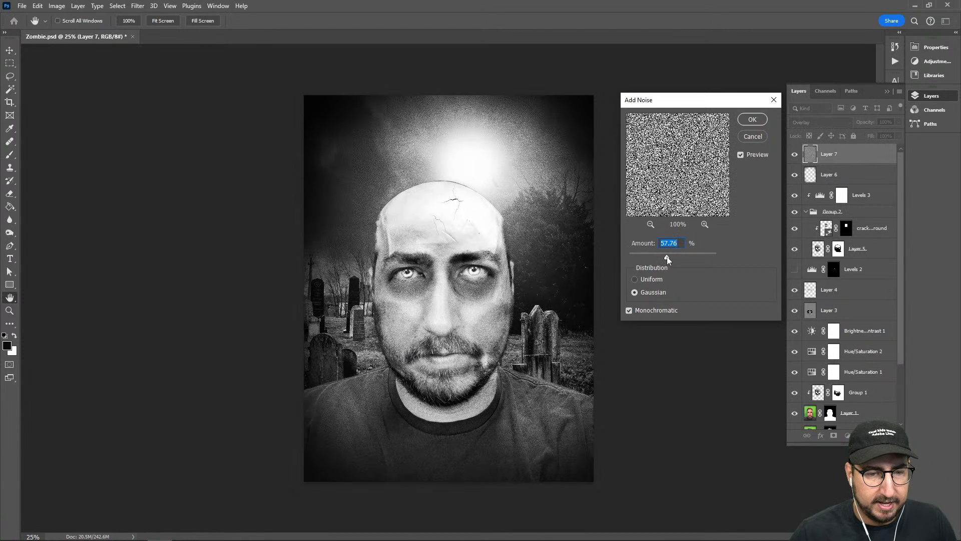
left_click(753, 119)
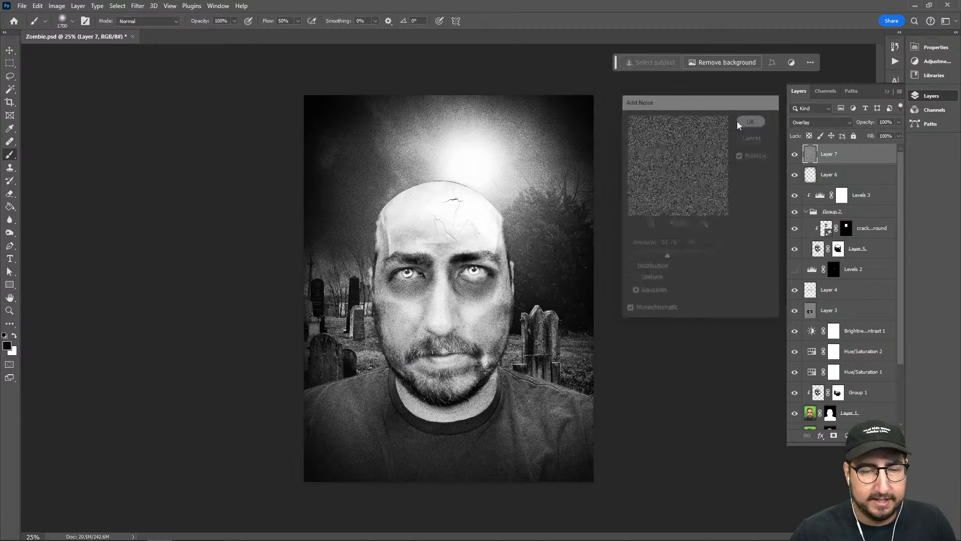
Compare the portrait up close with the Layer 7 noise hidden and shown
key("z")
left_click_drag(460, 255, 492, 301)
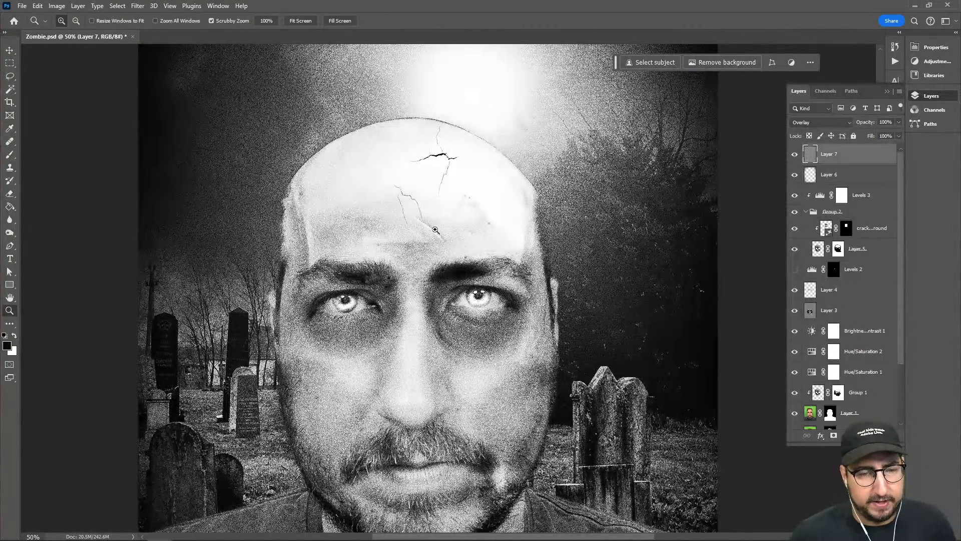
left_click(796, 154)
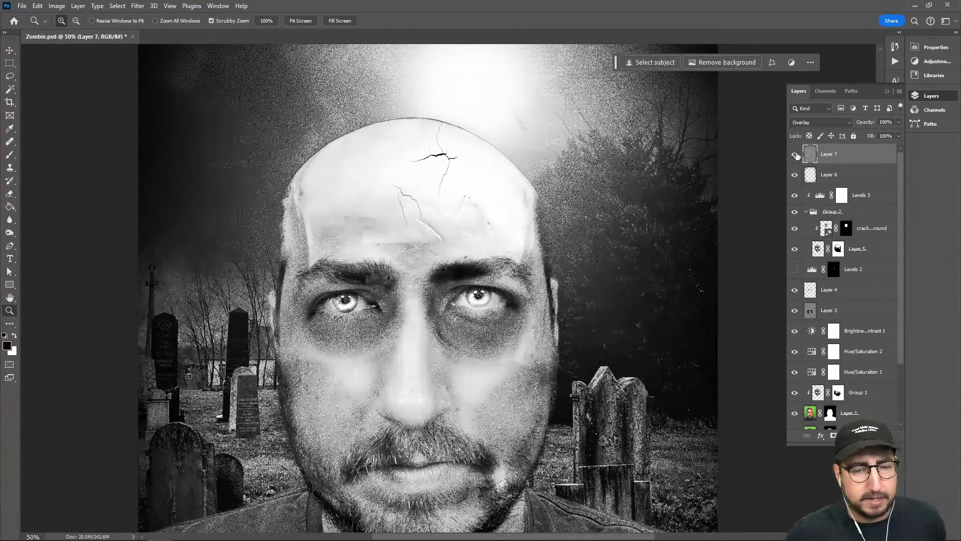
left_click(795, 155)
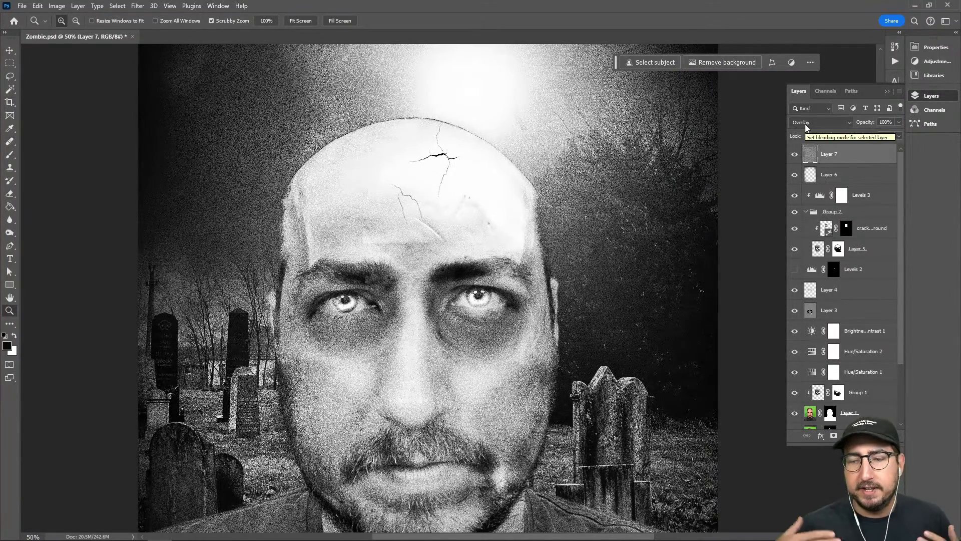
left_click(797, 156)
left_click(797, 155)
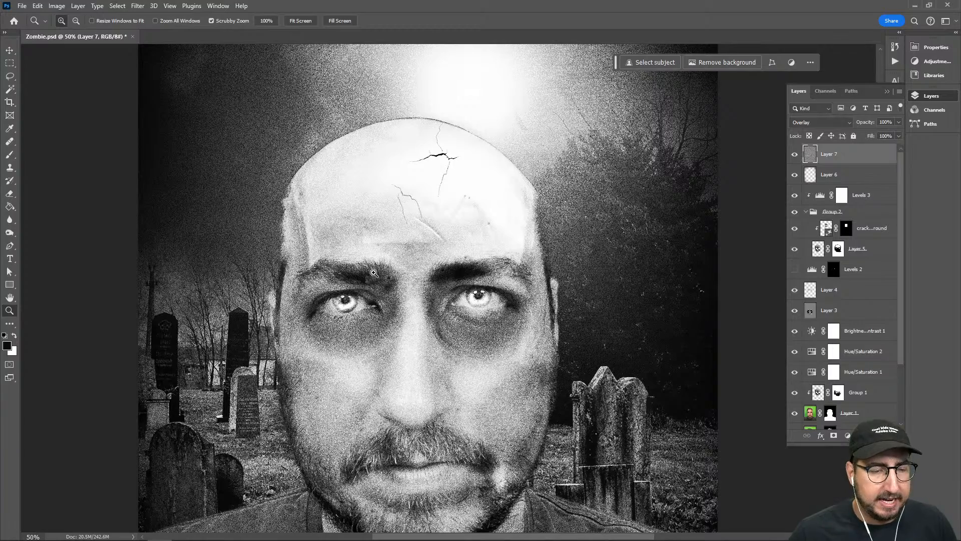
left_click_drag(386, 326, 407, 318)
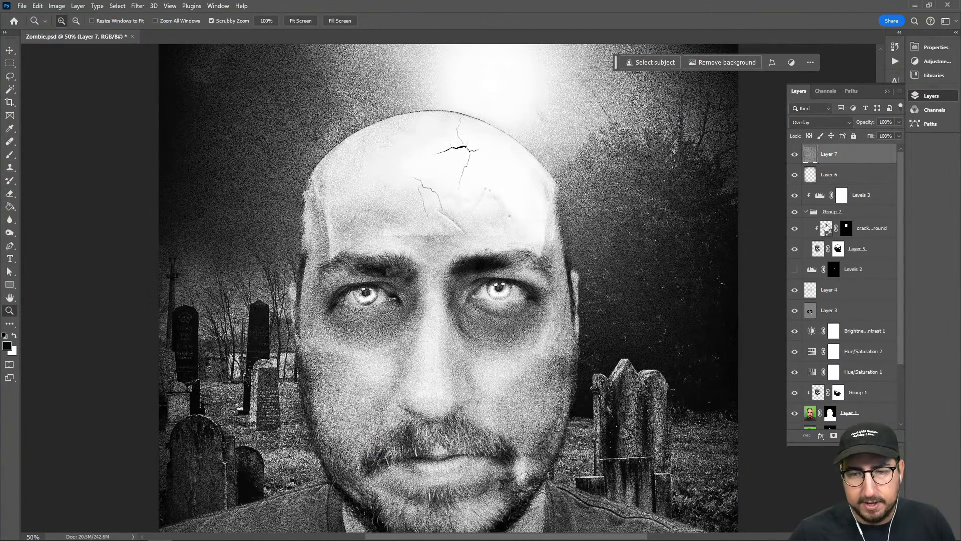
Paint black with a 250 px brush on the cracked ground layer's mask across the lower forehead and brows
left_click(827, 227)
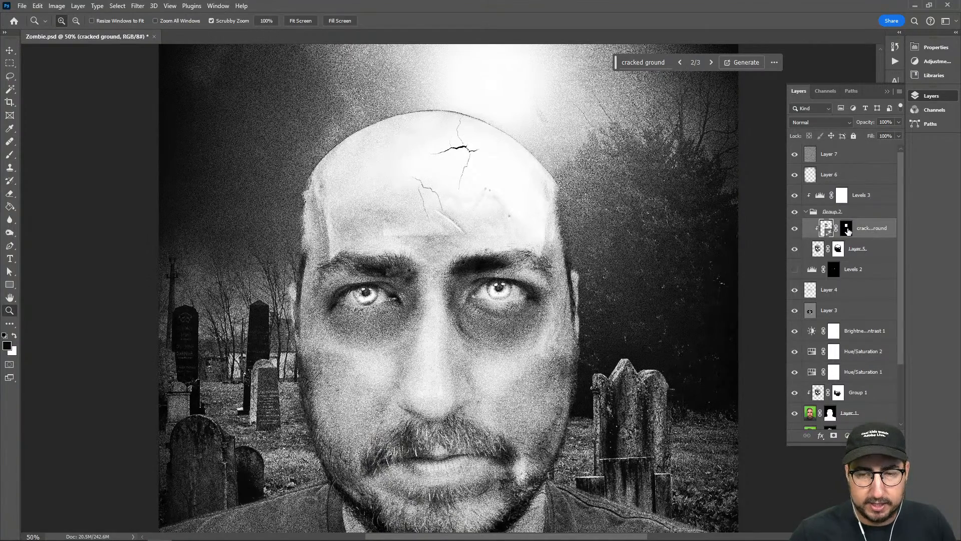
left_click(846, 228)
key("b")
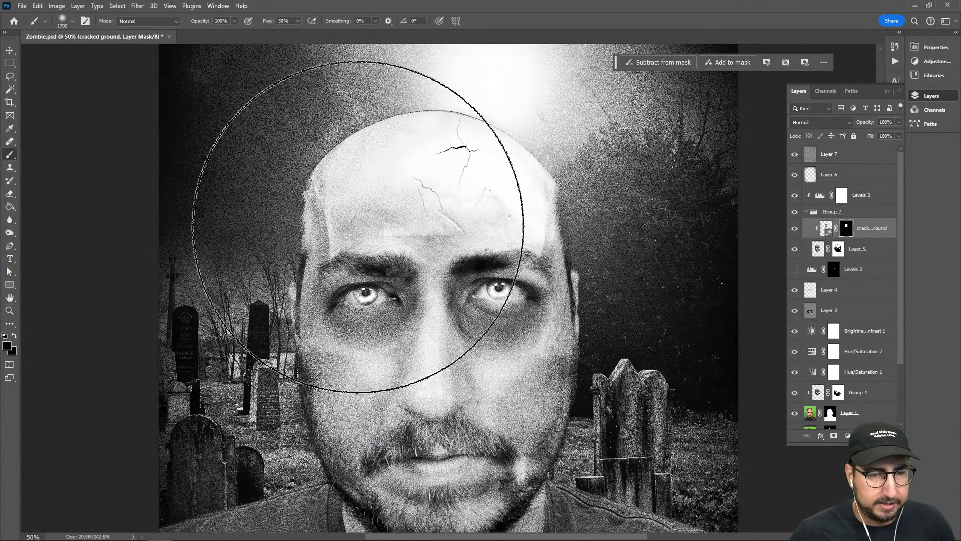
key("bracketleft")
key("bracketleft")
key("bracketleft")
key("bracketleft")
key("bracketleft")
key("bracketleft")
key("bracketleft")
key("bracketleft")
key("bracketleft")
key("bracketleft")
key("bracketleft")
key("bracketleft")
key("bracketleft")
key("bracketleft")
key("bracketleft")
key("bracketleft")
key("bracketleft")
key("bracketleft")
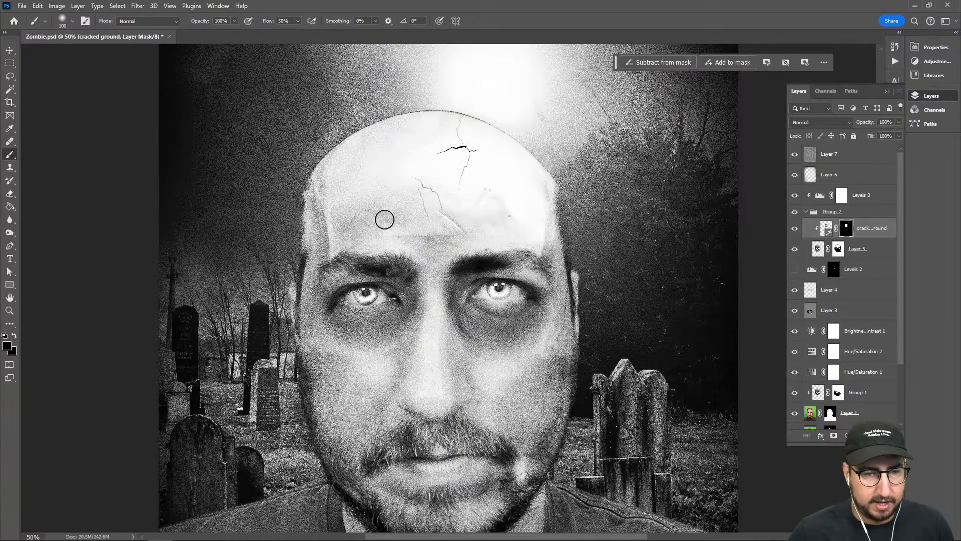
key("bracketright")
key("bracketright")
key("bracketright")
mouse_move(369, 204)
left_mouse_down()
mouse_move(407, 243)
mouse_move(448, 260)
mouse_move(474, 253)
left_mouse_up()
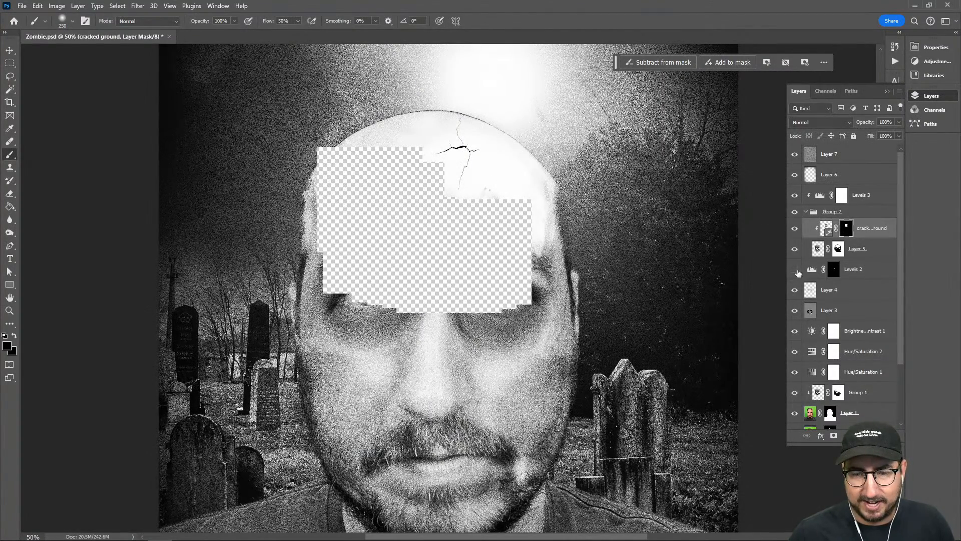
Compare the face with Layer 3 hidden and shown, and examine the whole composition
left_click(795, 310)
left_click(795, 311)
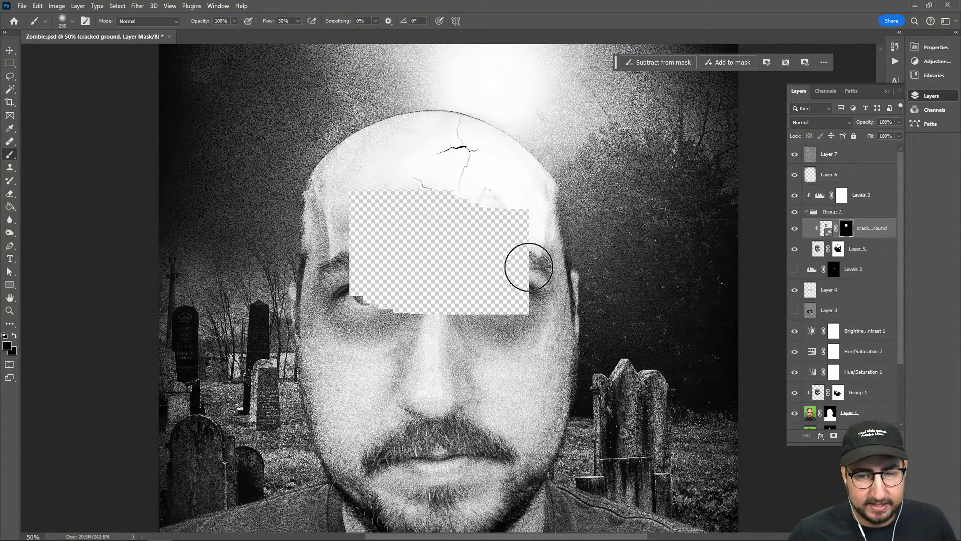
left_click(795, 311)
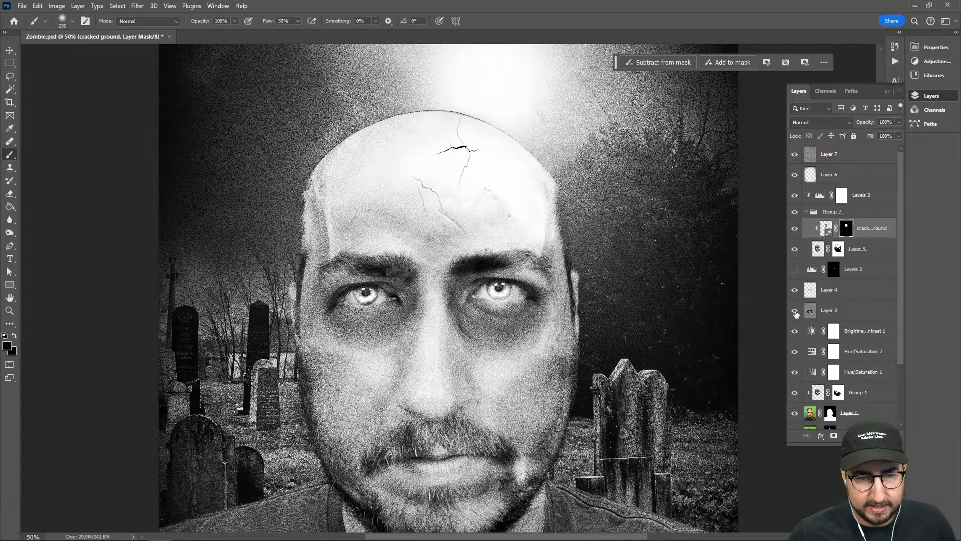
key("z")
left_click(459, 276, "alt")
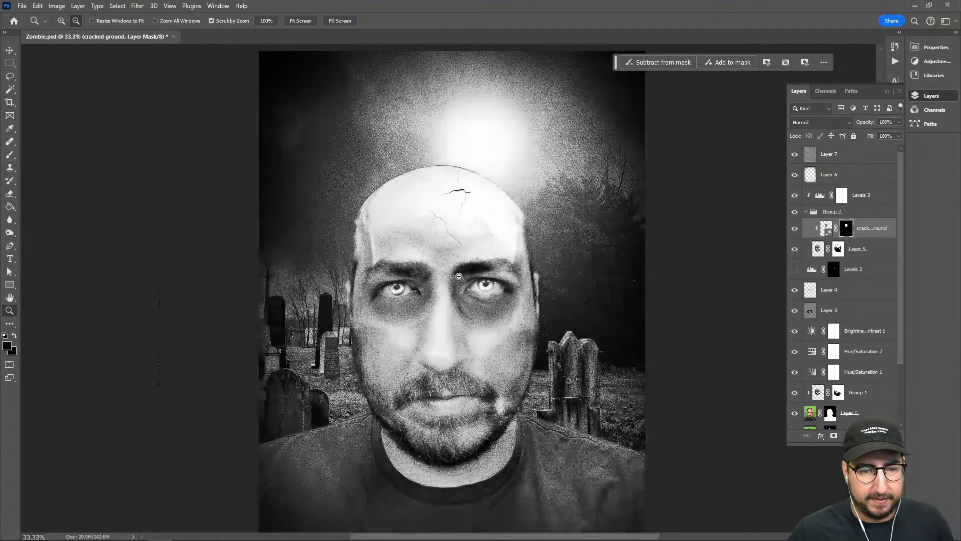
left_click(480, 282, "alt")
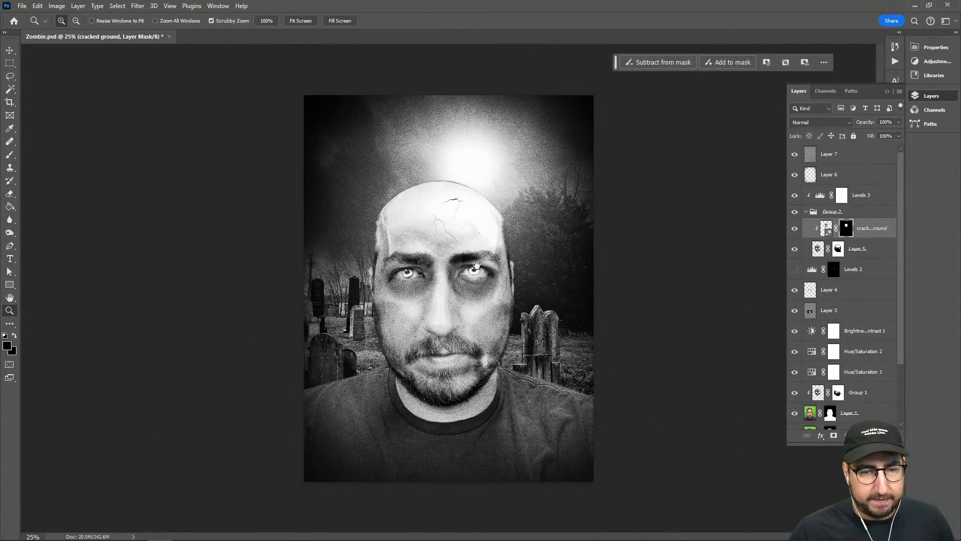
left_click(443, 274)
left_click_drag(451, 294, 463, 249)
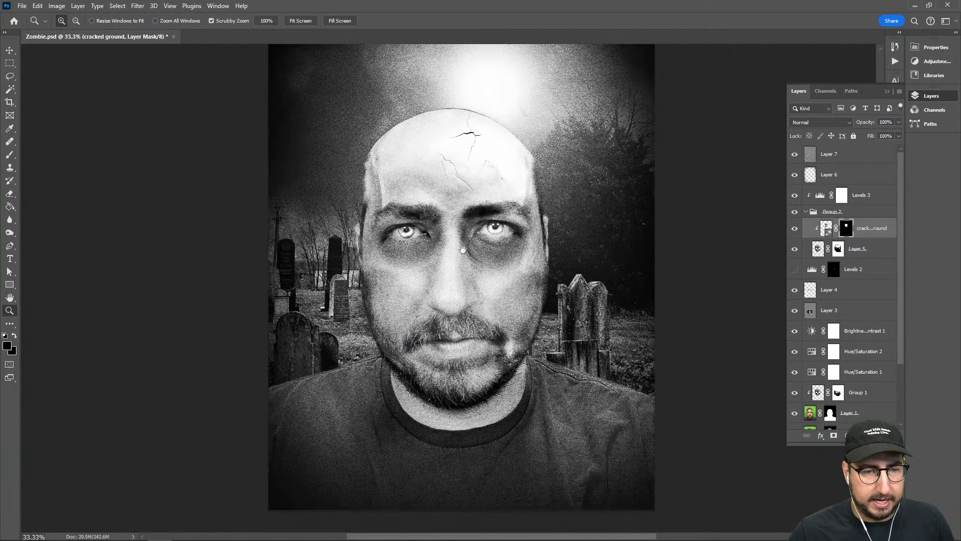
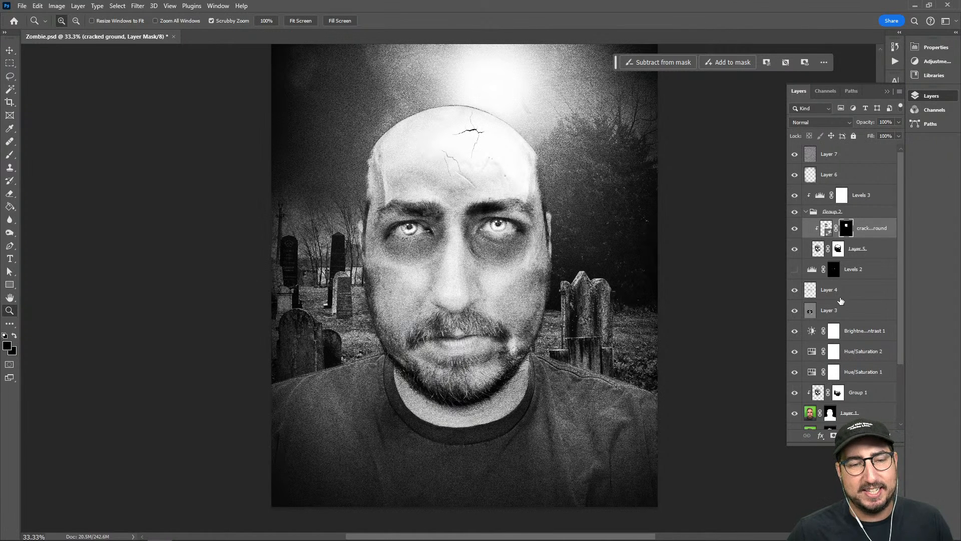
Generate a "beetle" with Generative Fill above Layer 3, in a rectangular selection at the mouth's right corner, and choose the third variation
scroll(840, 300, "down", 2)
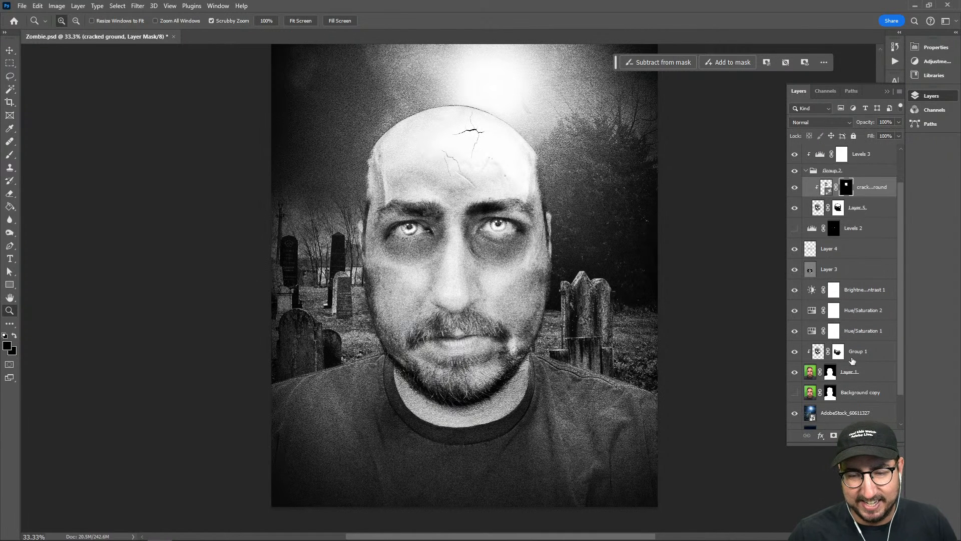
left_click(871, 373)
left_click(502, 279)
left_click(503, 279)
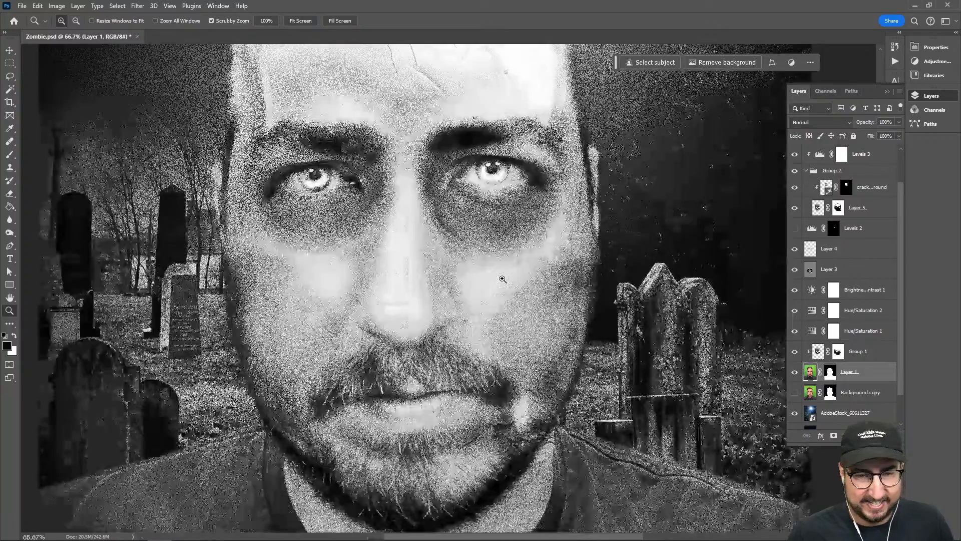
left_click_drag(461, 334, 448, 296)
key("m")
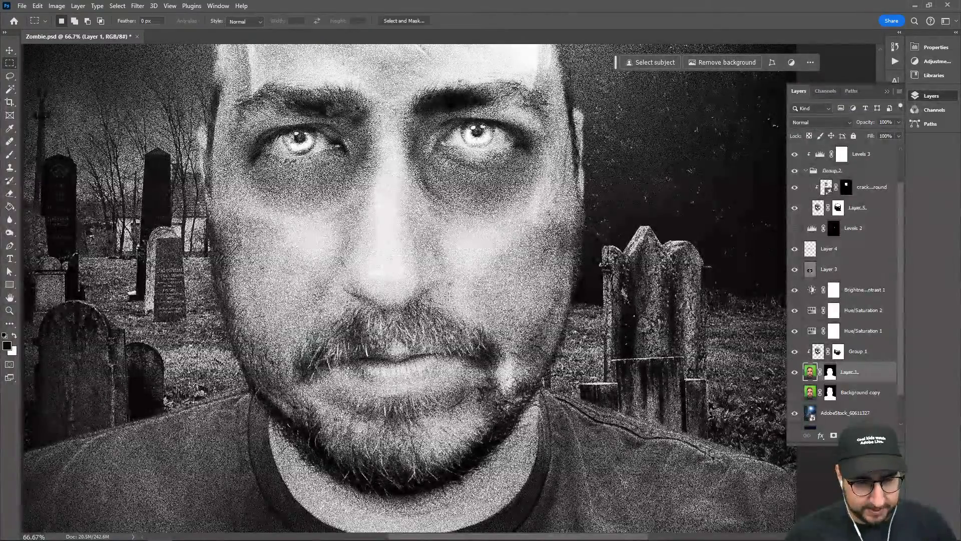
left_click(859, 272)
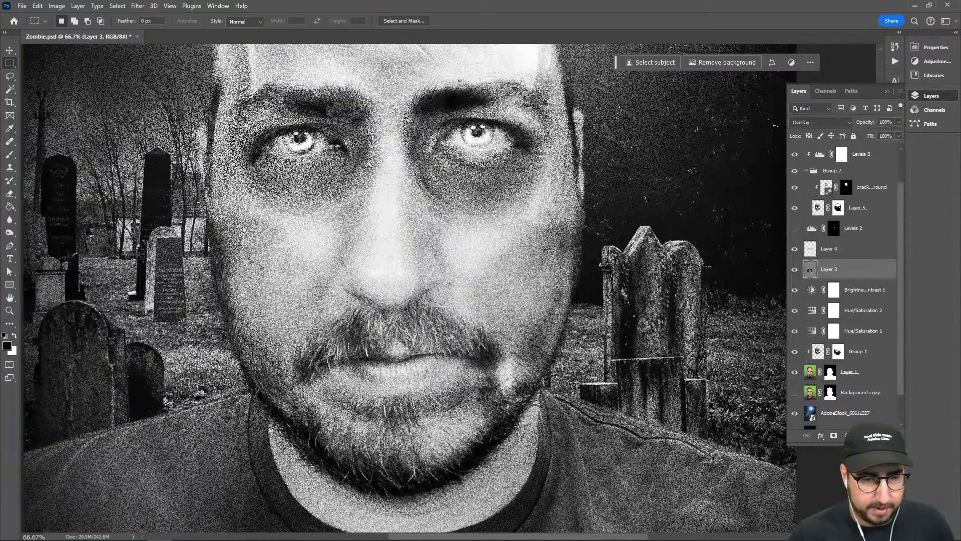
left_click_drag(457, 302, 490, 327)
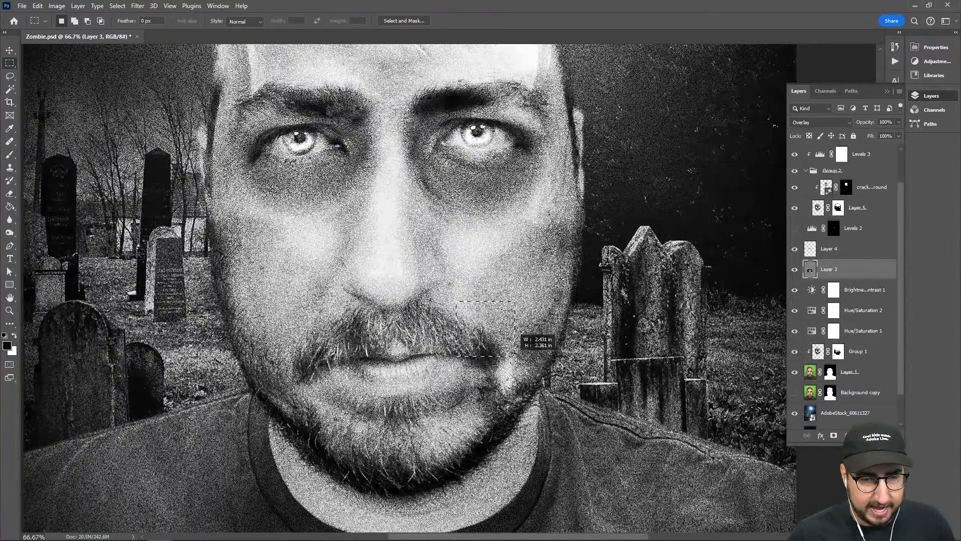
left_click_drag(509, 368, 509, 370)
left_click(652, 62)
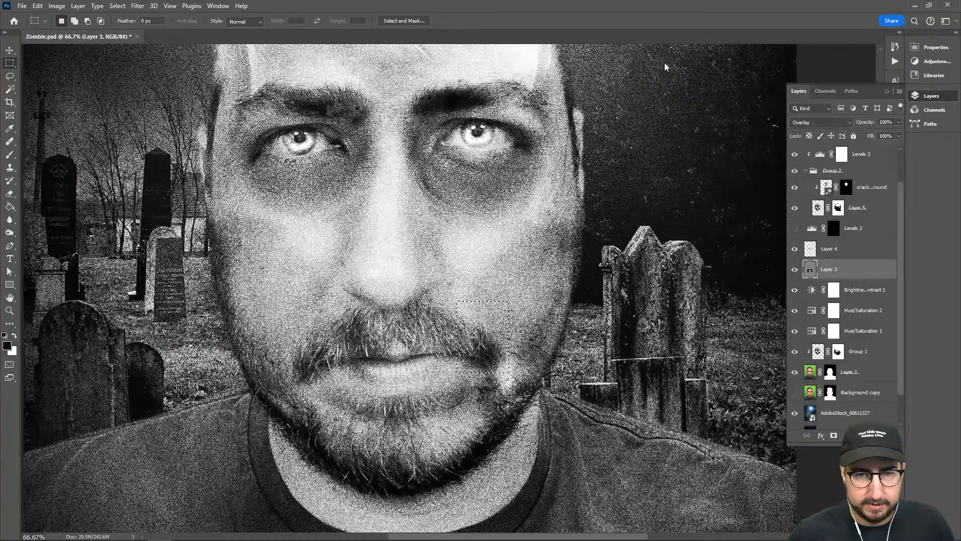
type("beetle")
key("Return")
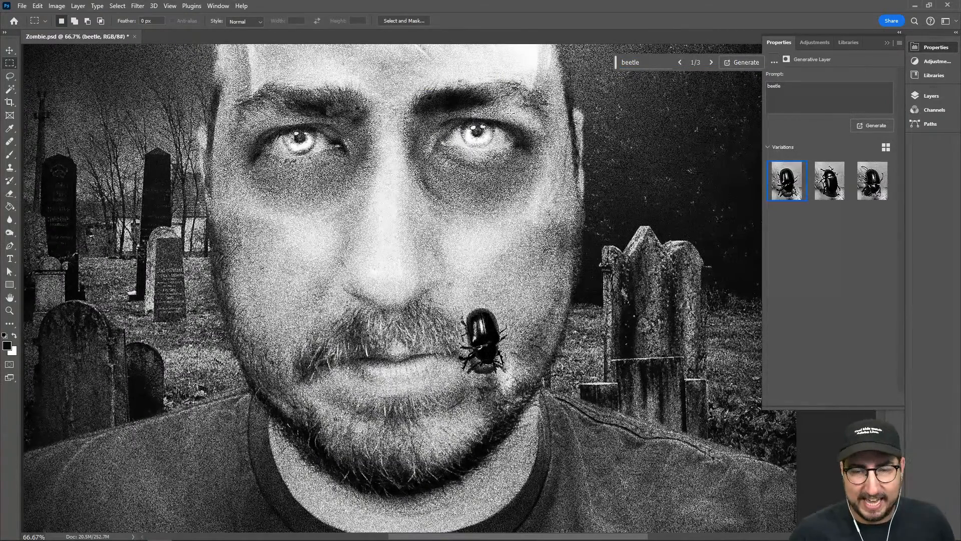
left_click(828, 183)
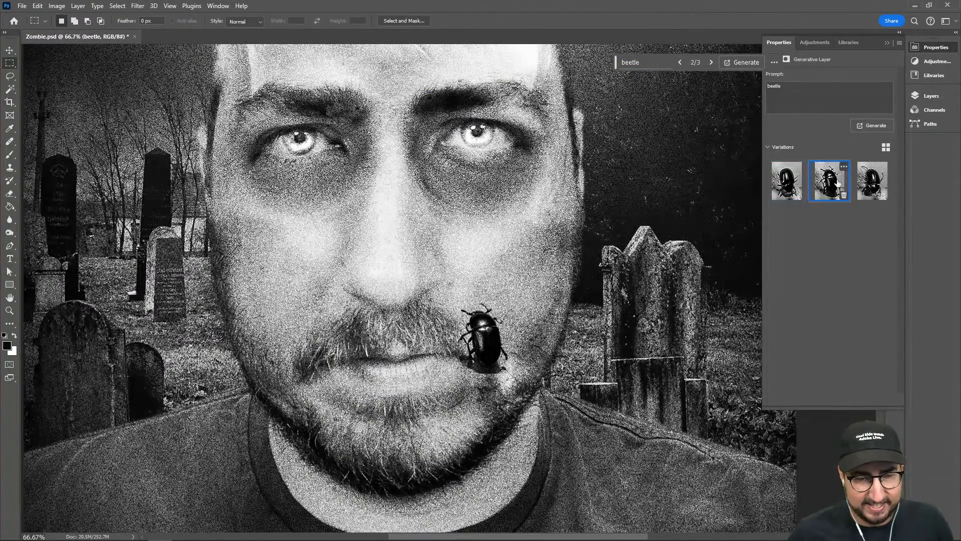
left_click(864, 184)
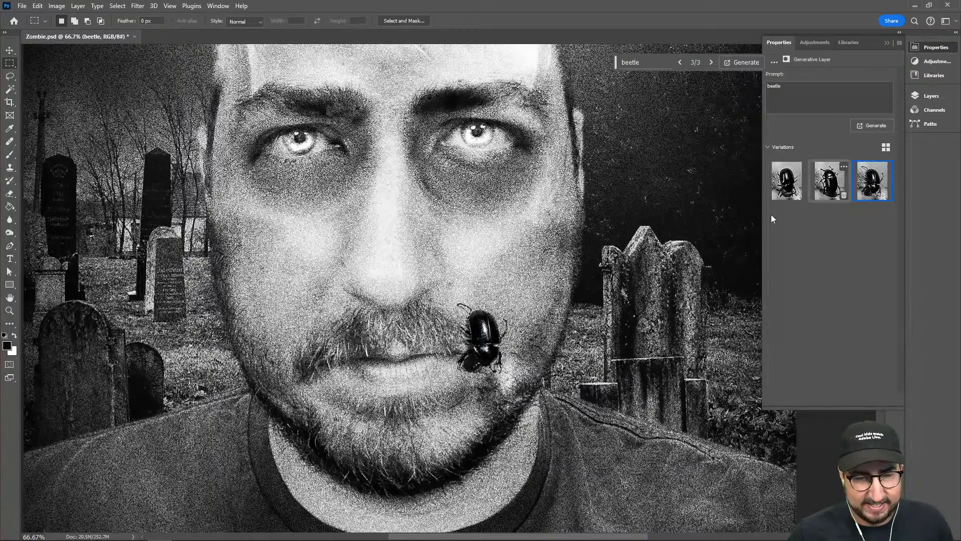
Generate a second "beetle" with Generative Fill in a small rectangular selection on the left jawline, using the second variation
left_click_drag(289, 371, 331, 430)
left_click(651, 62)
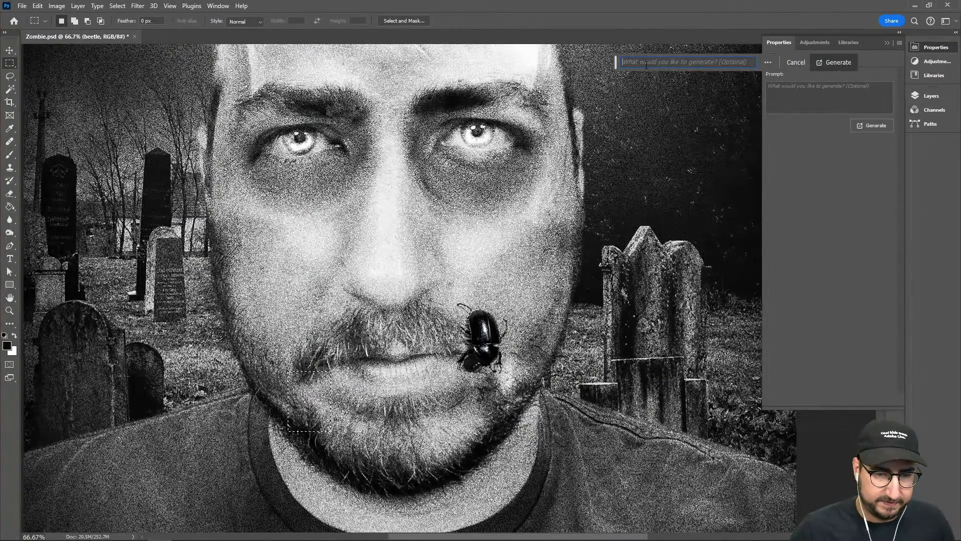
type("beetle")
key("Return")
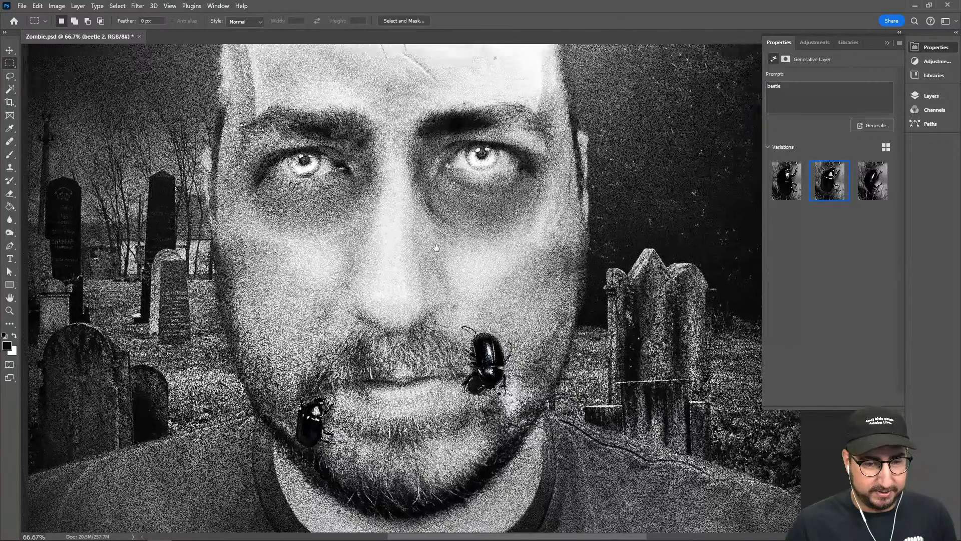
Examine the forehead and the whole composition with both beetles, and compare the skull forehead with Layer 5 hidden and shown
left_click_drag(428, 201, 419, 361)
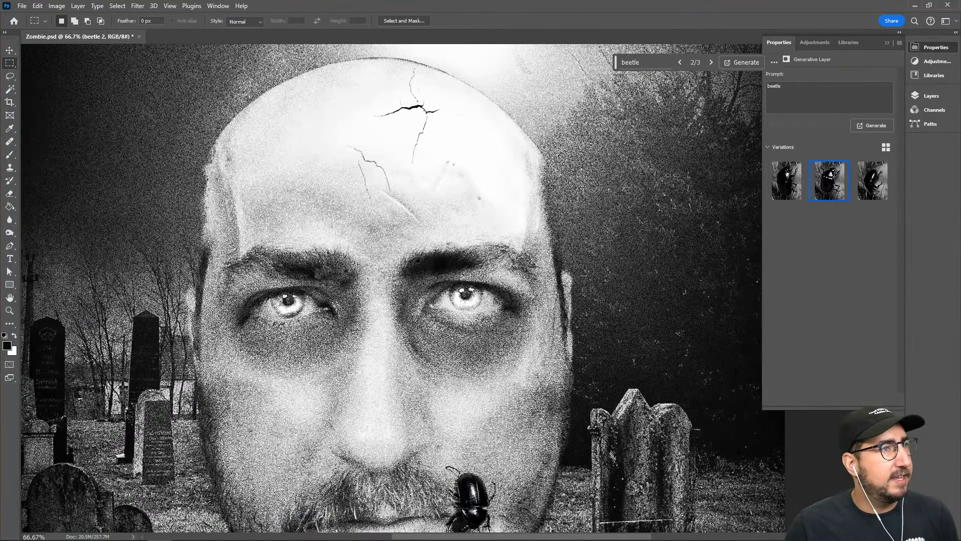
left_click(930, 96)
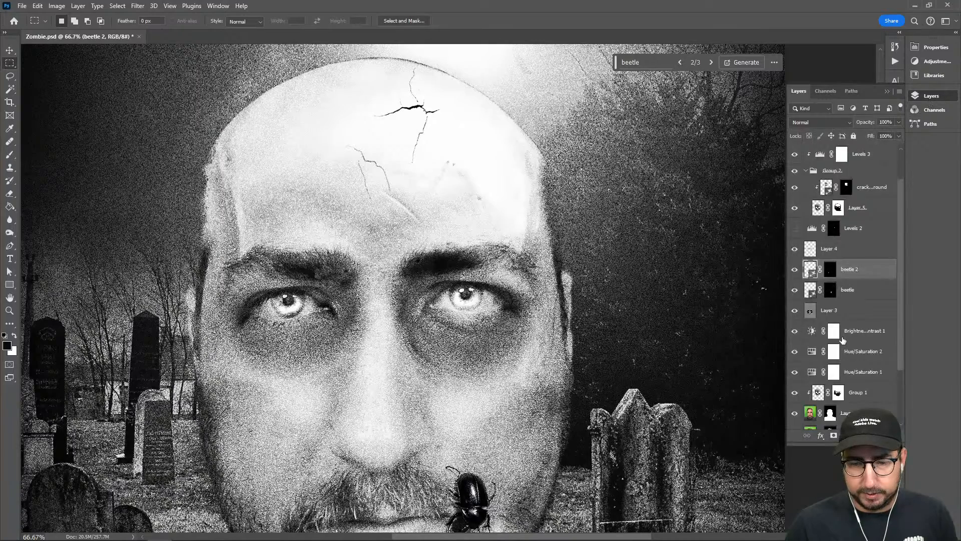
scroll(843, 341, "down", 2)
left_click(851, 336)
key("z")
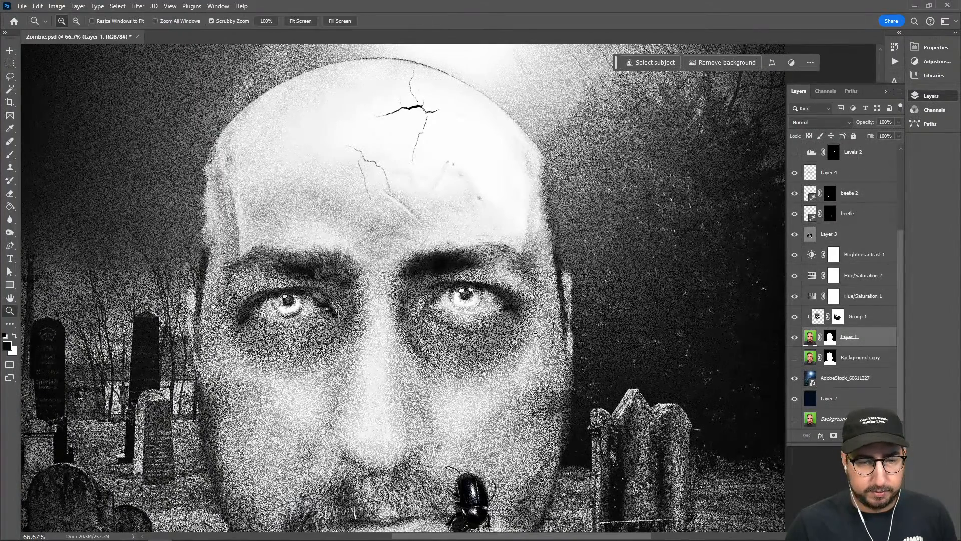
left_click(536, 347, "alt")
left_click(493, 343, "alt")
left_click_drag(481, 356, 455, 302)
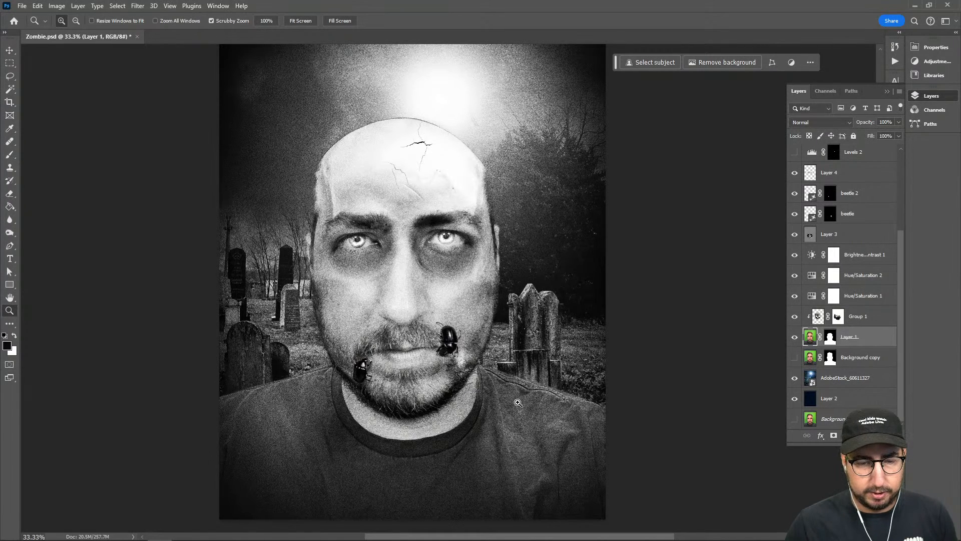
left_click_drag(463, 320, 459, 361)
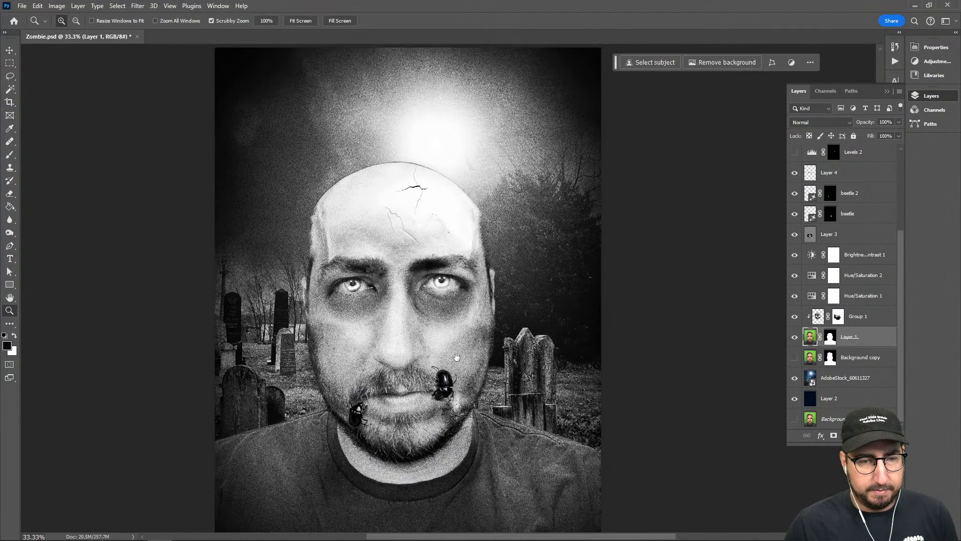
scroll(831, 300, "up", 3)
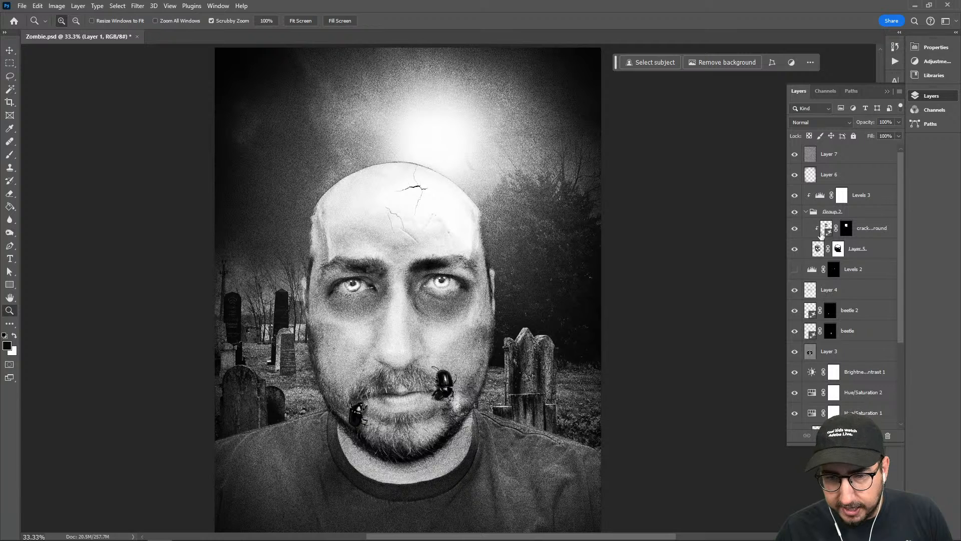
left_click(795, 249)
left_click(795, 249)
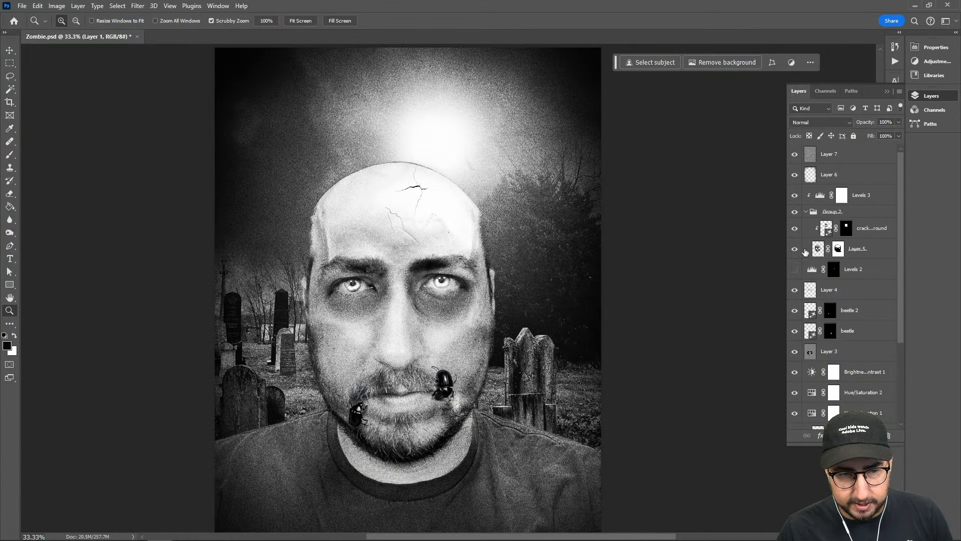
Adjust the Levels 3 input levels for the skull forehead to black 0, midtone 2.72 and white 204
left_click(878, 256)
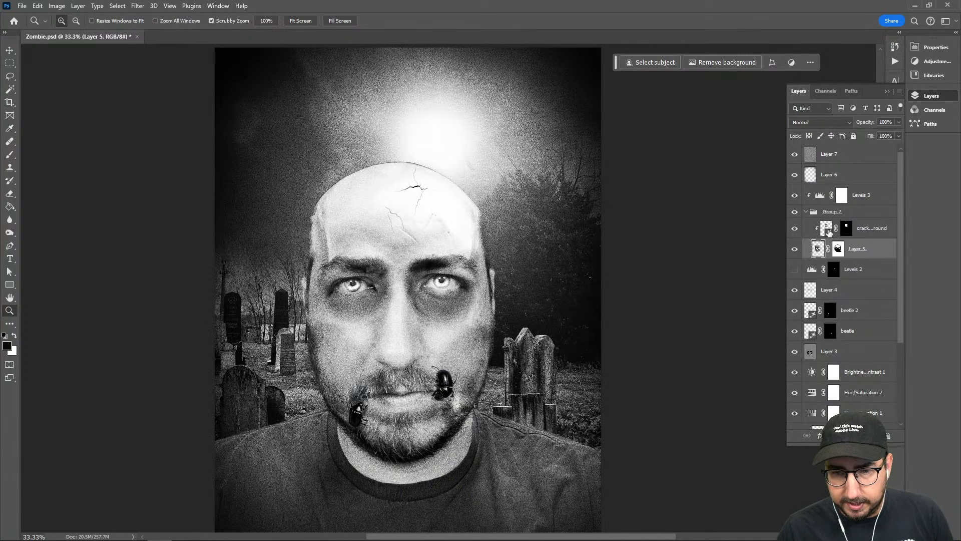
left_click(818, 198)
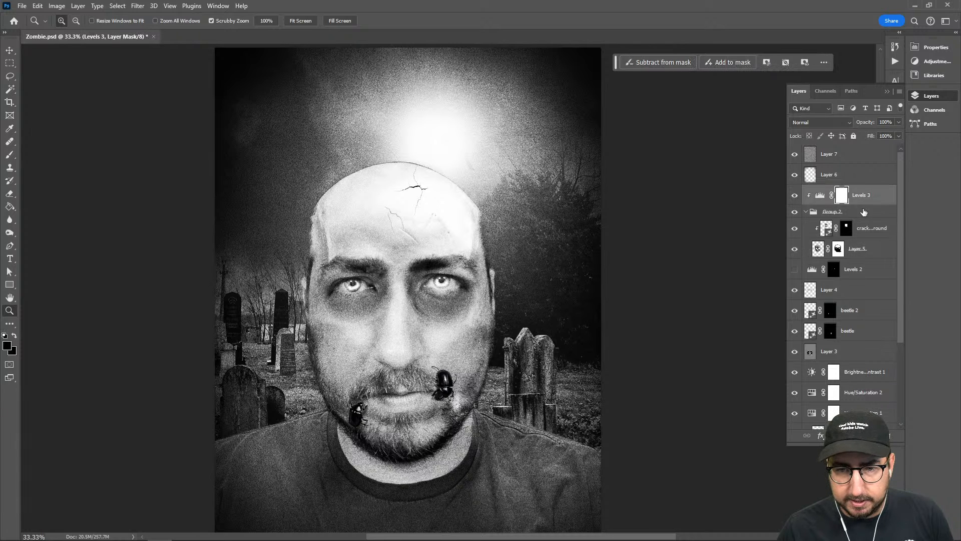
double_click(819, 198)
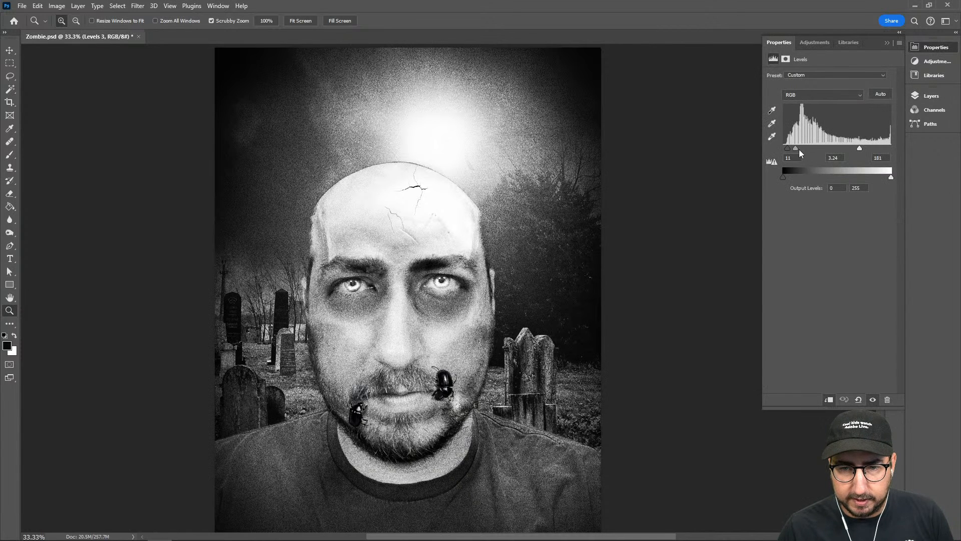
left_click_drag(796, 149, 774, 149)
left_click_drag(858, 146, 799, 148)
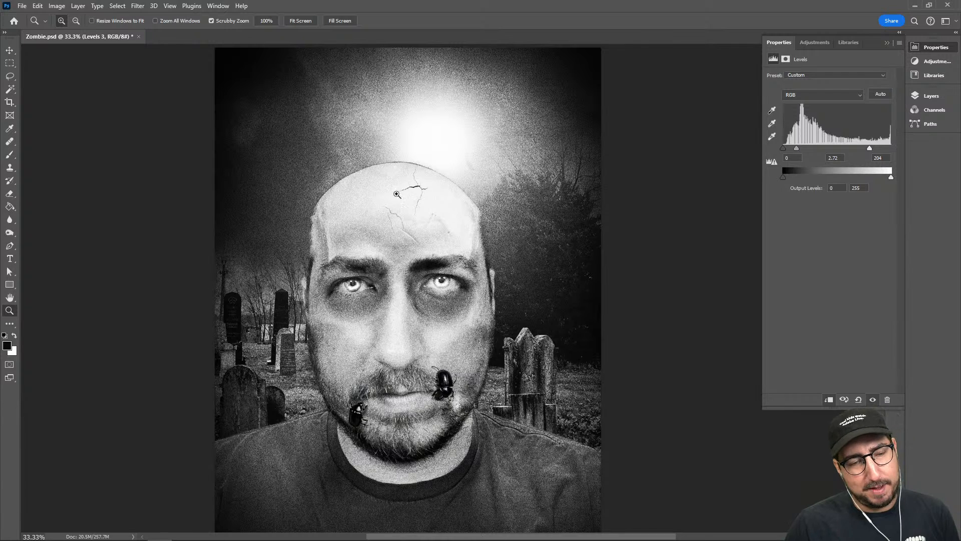
Try the Smart Portrait neural filter on Layer 1
left_click(924, 95)
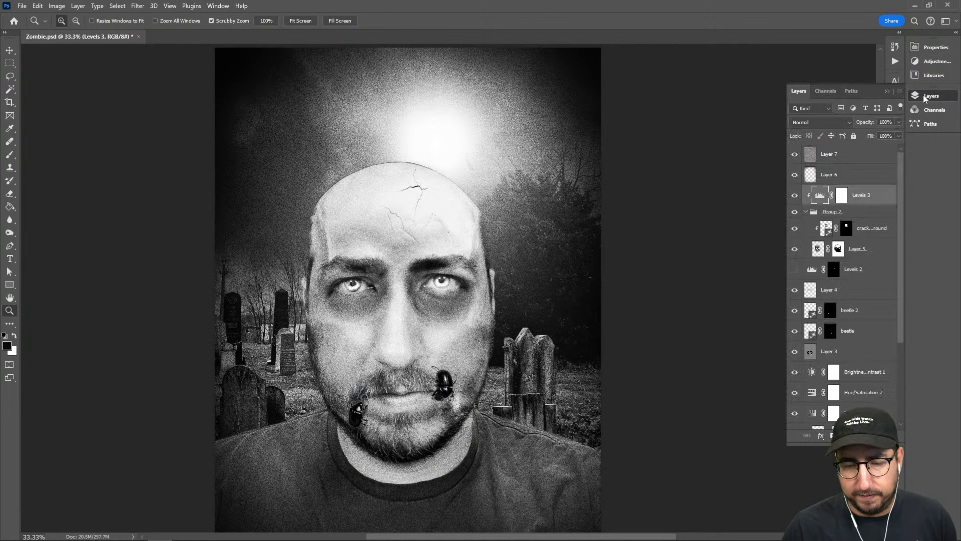
scroll(862, 341, "down", 2)
left_click(862, 341)
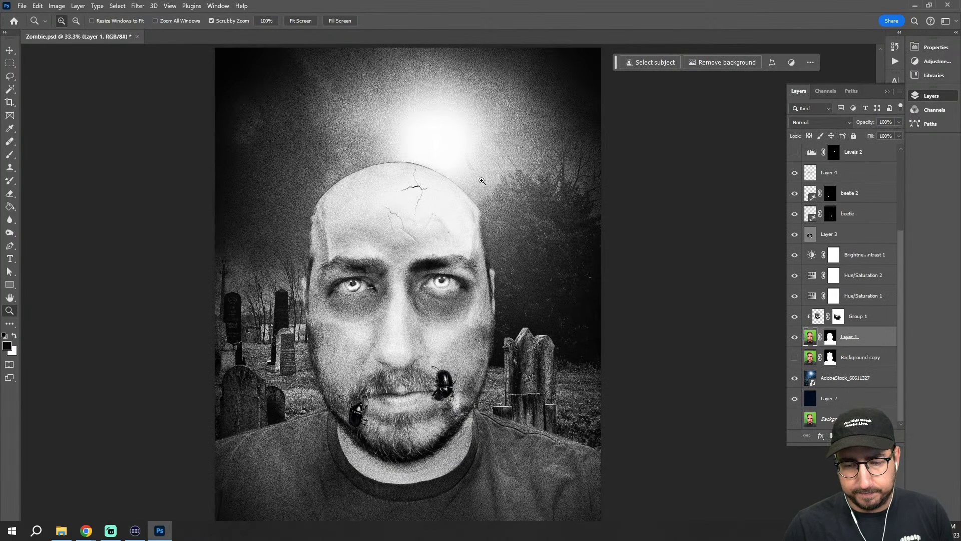
left_click(137, 6)
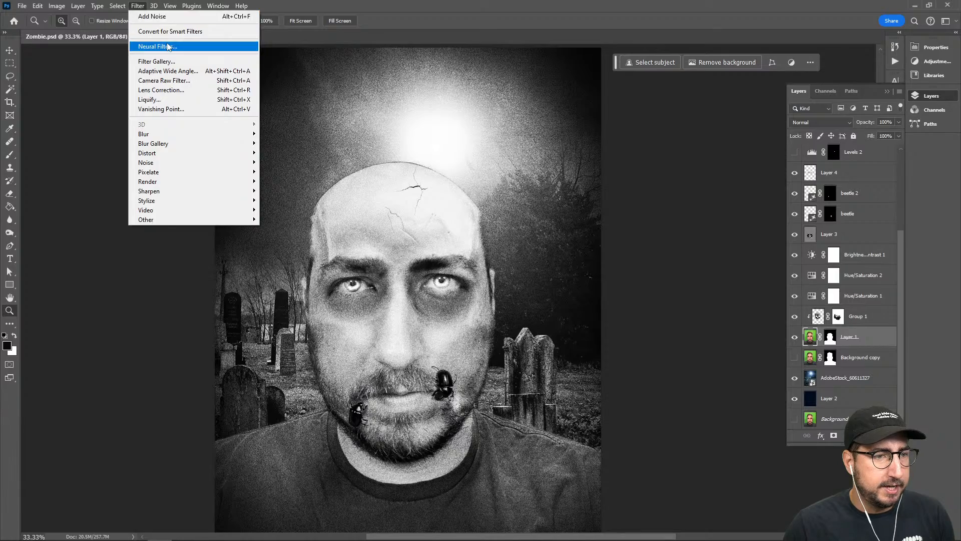
left_click(196, 47)
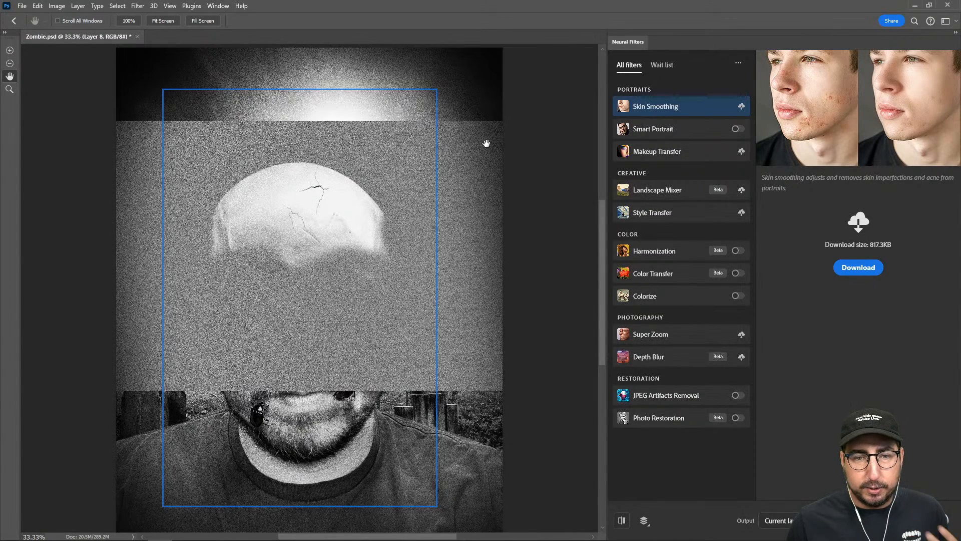
left_click(706, 131)
left_click(739, 130)
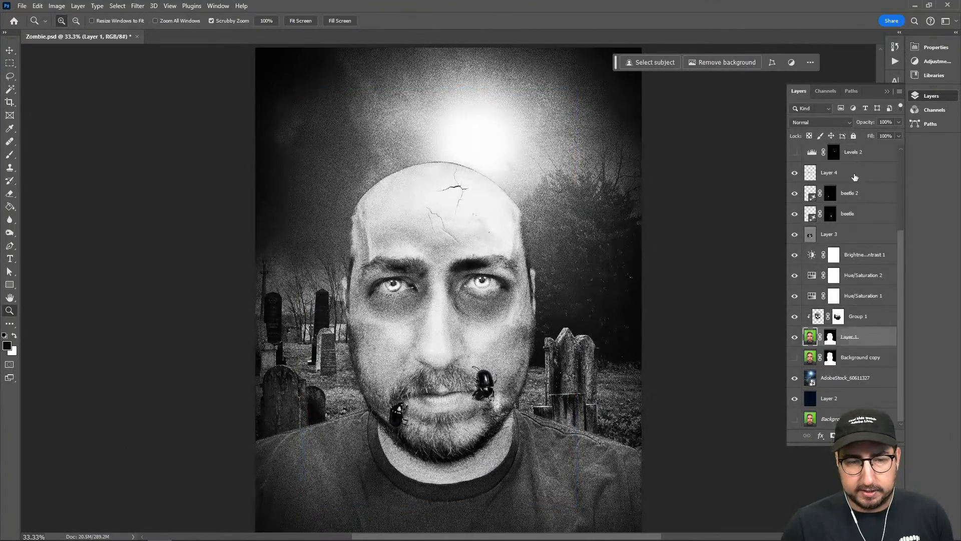
left_click(856, 175)
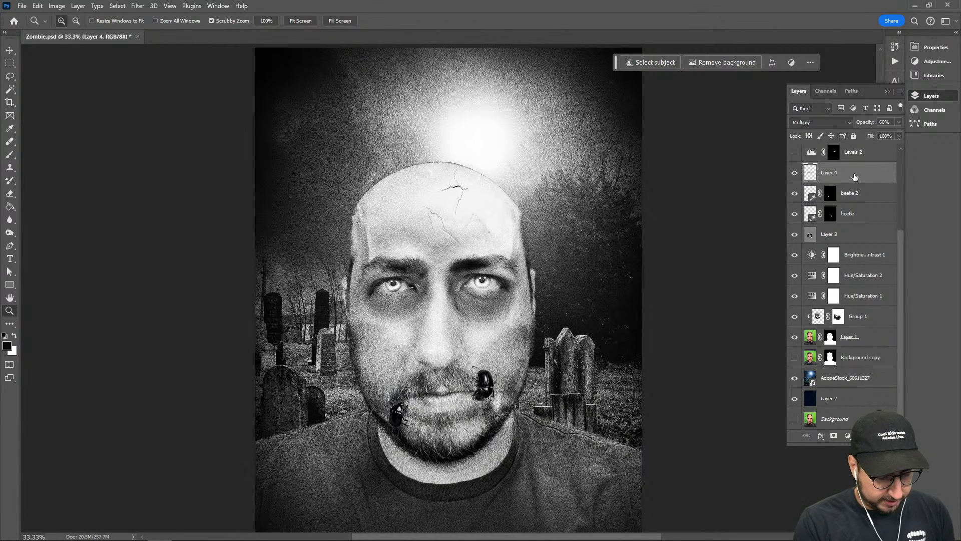
key("ctrl+shift+alt+e")
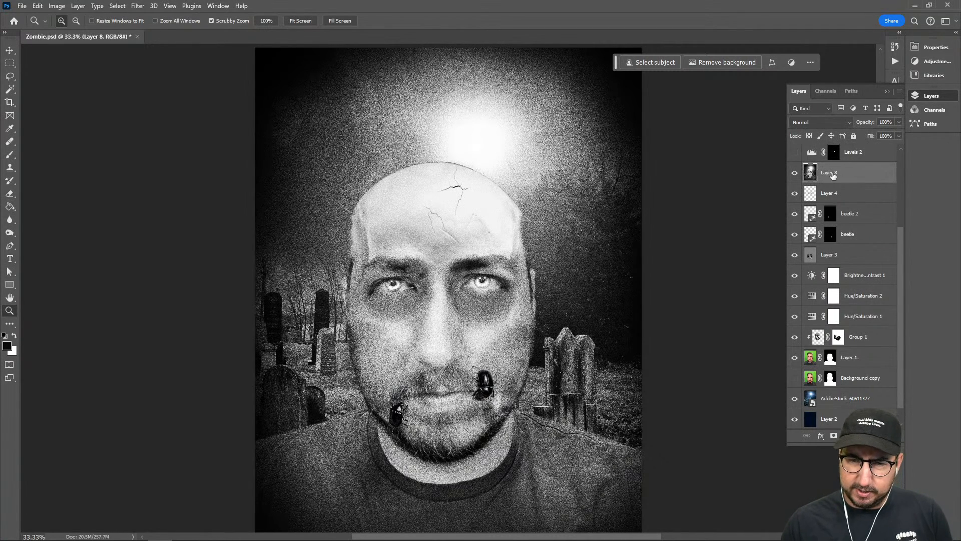
scroll(834, 176, "up", 5)
key("Delete")
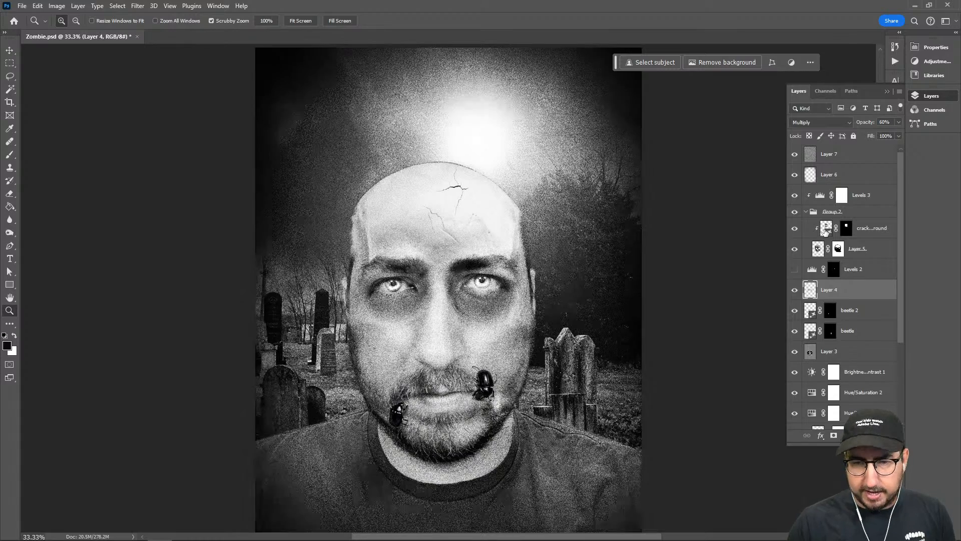
Stamp all visible layers into a new merged layer above Layer 7
left_click(839, 158)
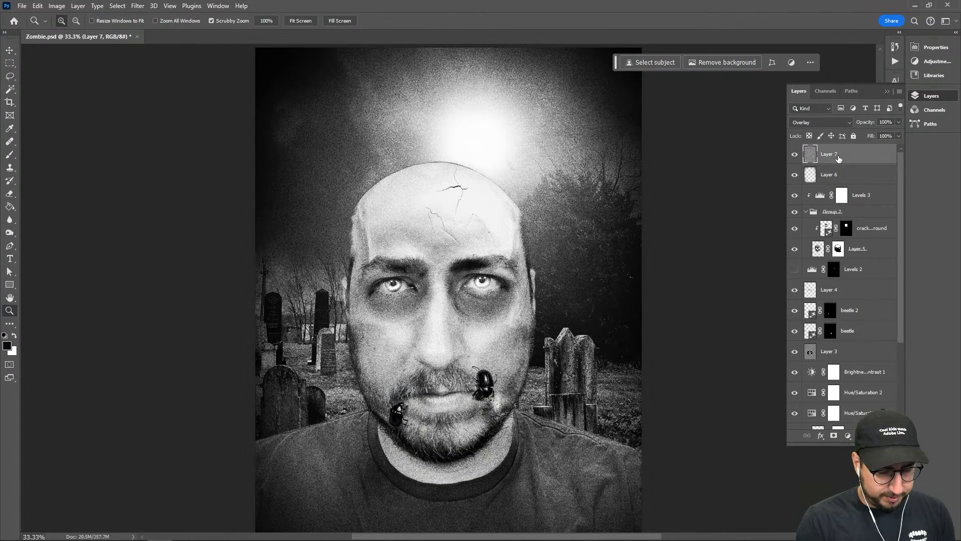
key("ctrl+shift+alt+e")
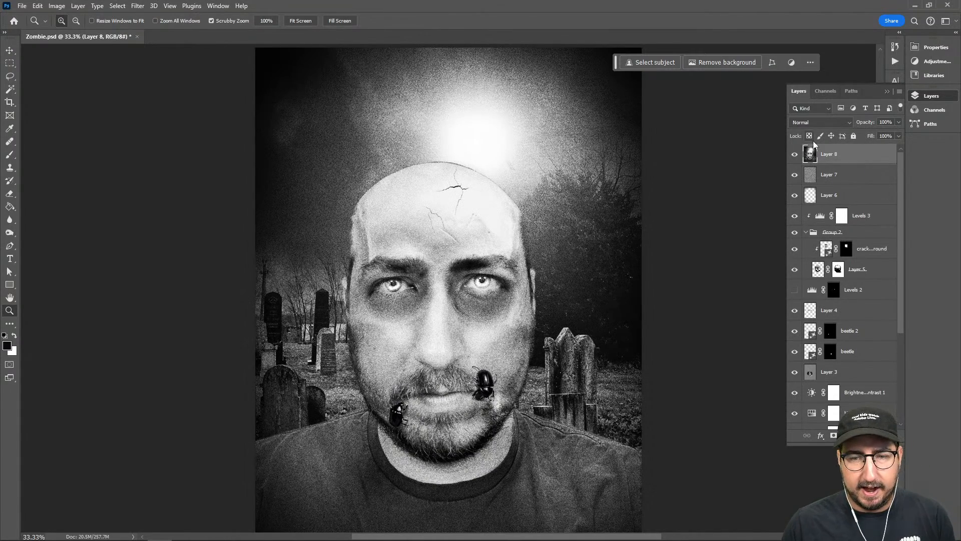
left_click(138, 6)
left_click(177, 62)
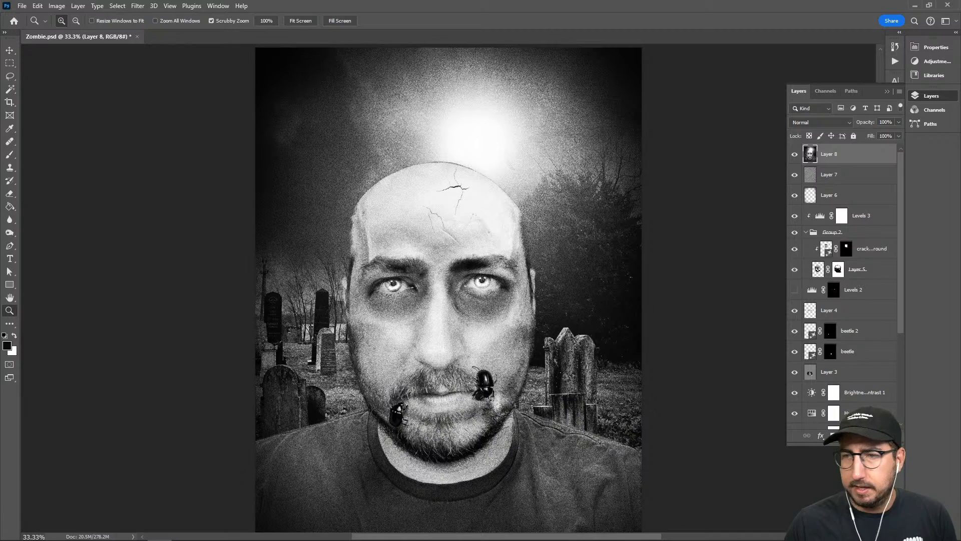
Try the Smart Portrait neural filter on the merged layer with Facial age raised to +28
left_click(137, 6)
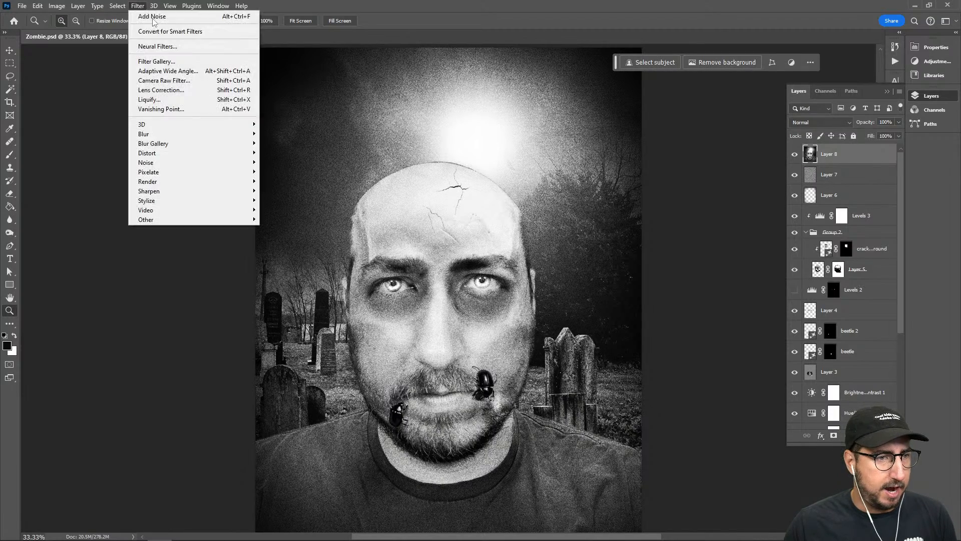
left_click(161, 48)
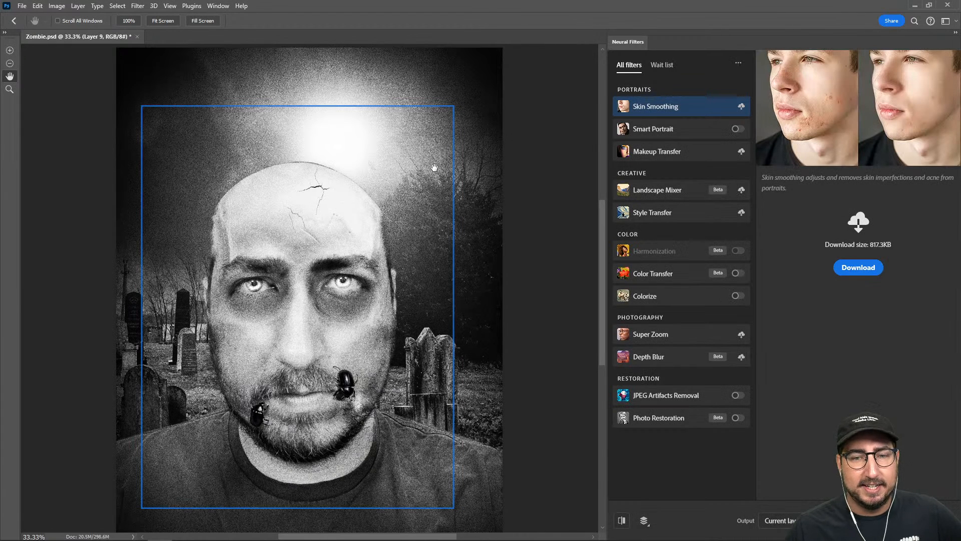
left_click(736, 129)
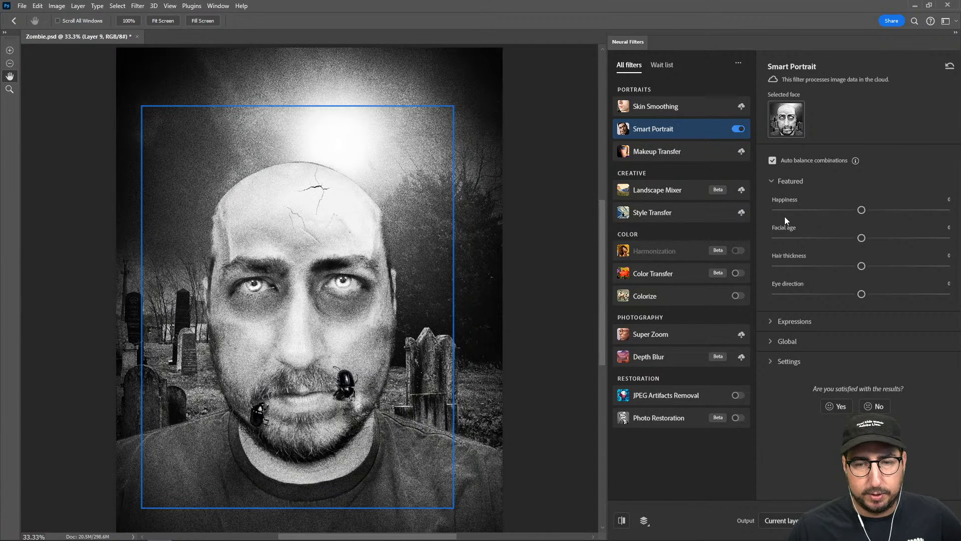
left_click(911, 237)
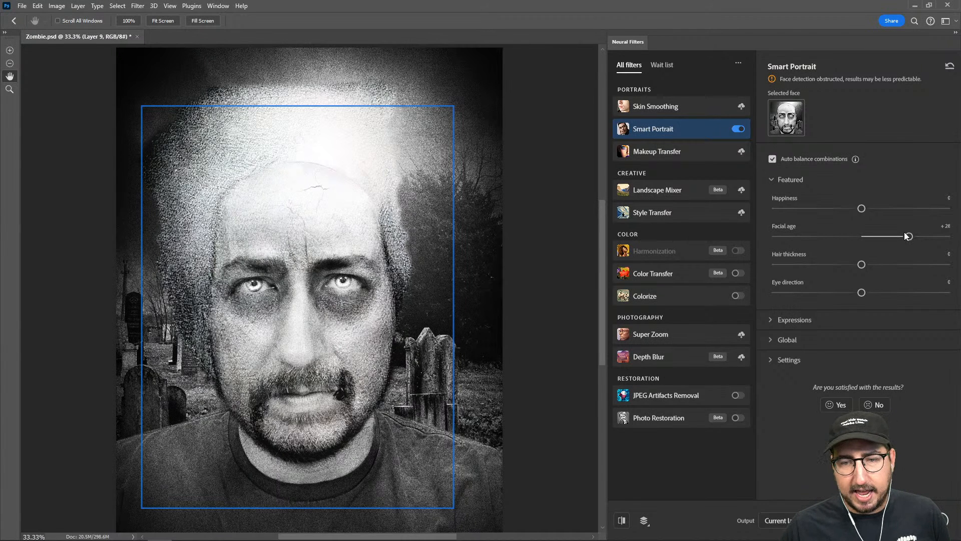
left_click(861, 235)
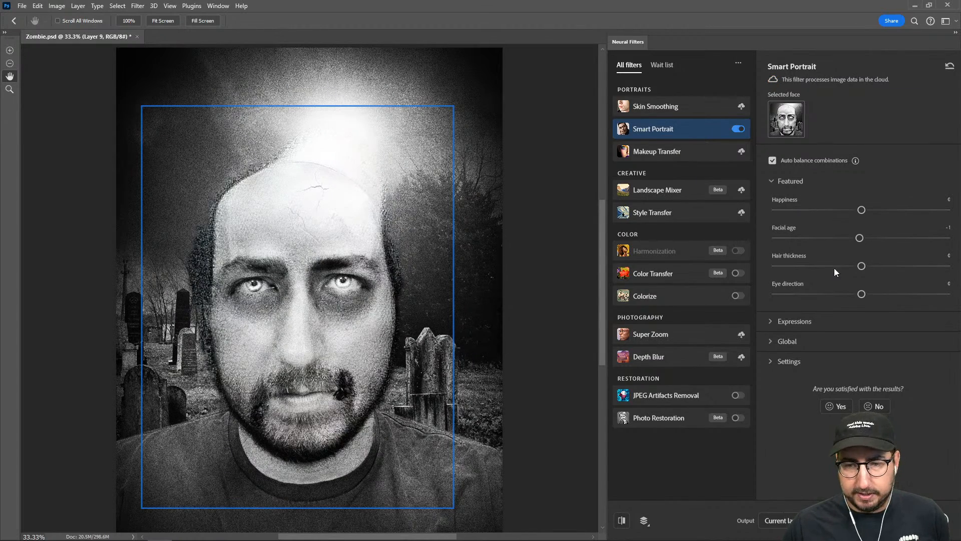
key("Return")
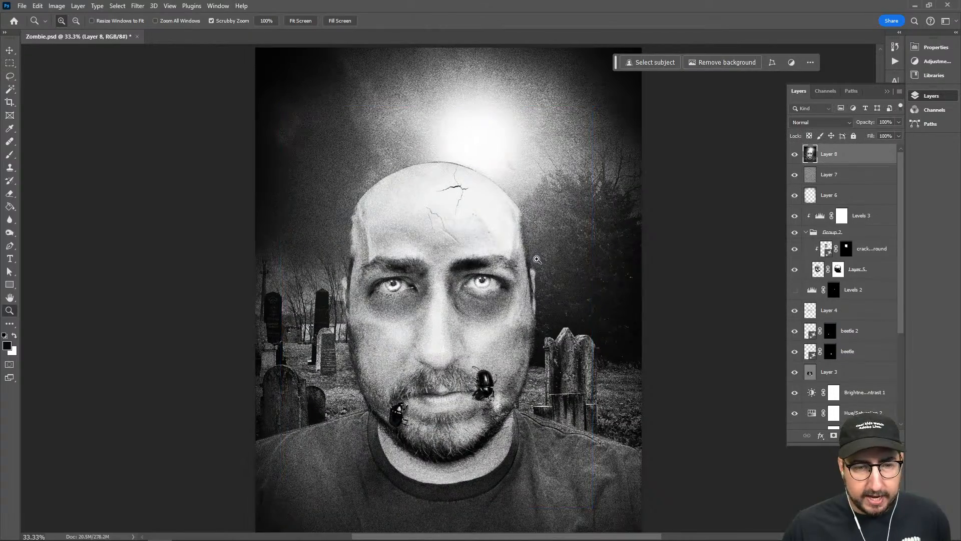
Try Smart Portrait on the merged layer again, lowering Happiness to -27
left_click(138, 6)
left_click(153, 47)
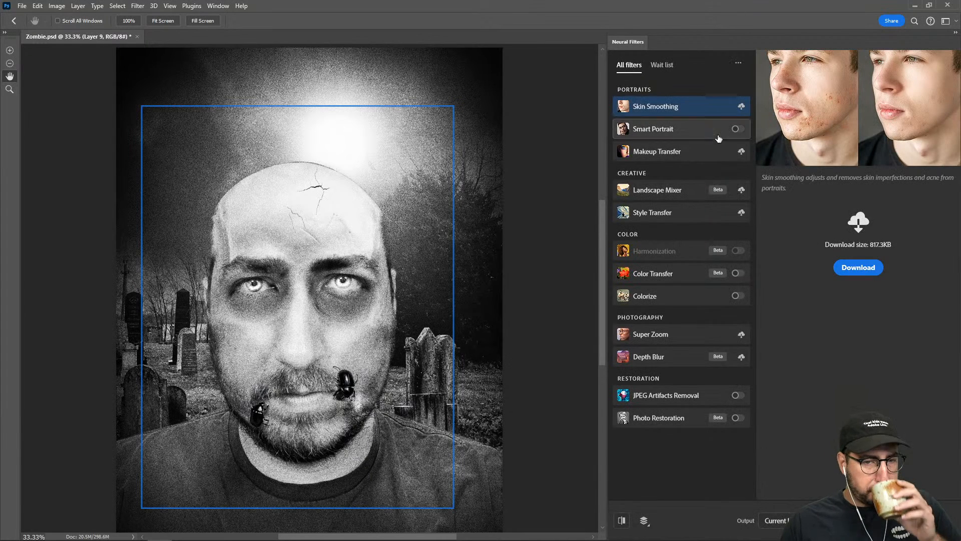
left_click(735, 129)
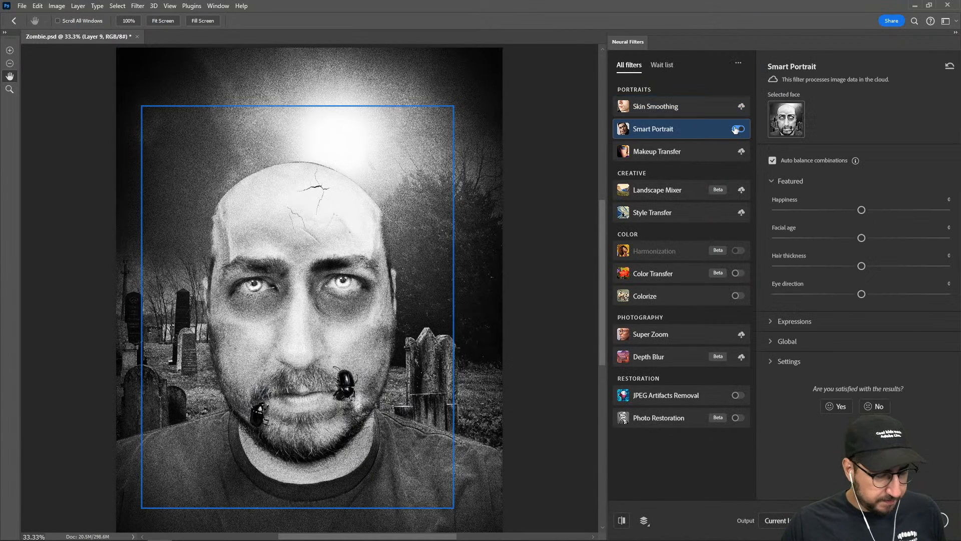
left_click(814, 212)
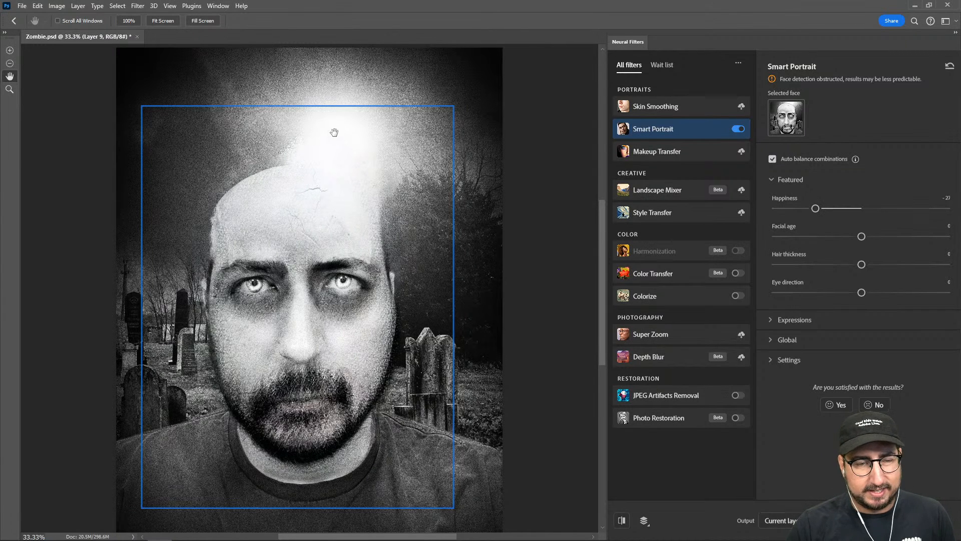
left_click(860, 209)
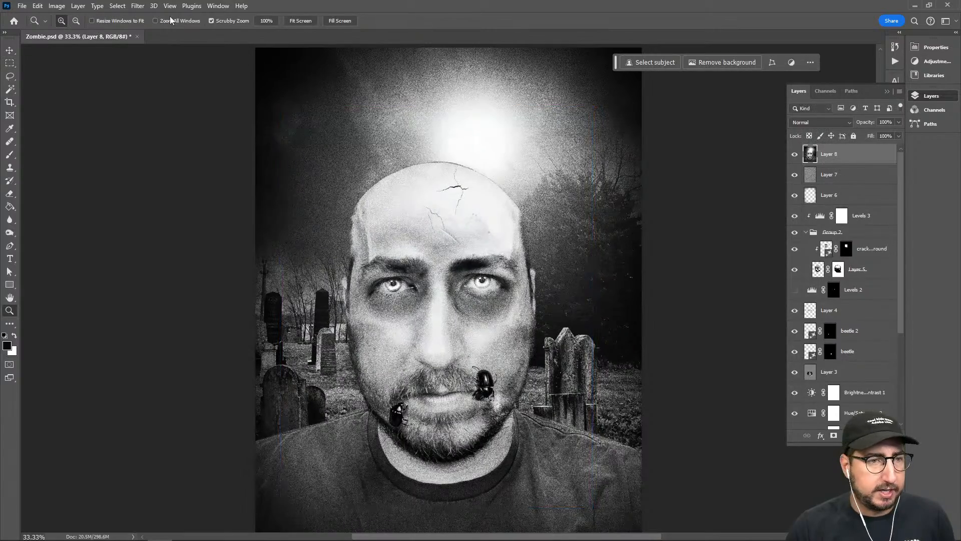
Try the Colorize neural filter on the merged layer with Saturation -10 and Cyan/Red +24
left_click(137, 6)
left_click(153, 46)
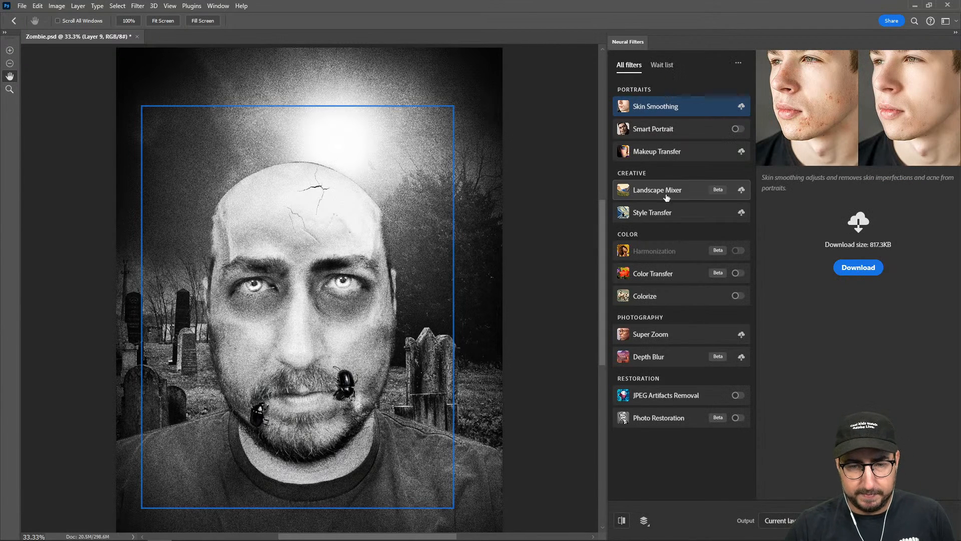
left_click(734, 296)
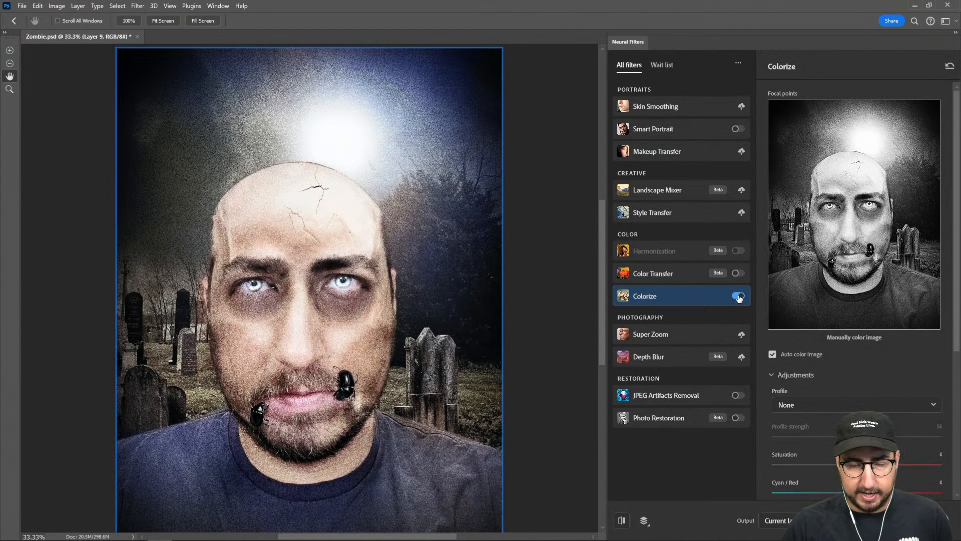
scroll(791, 403, "down", 2)
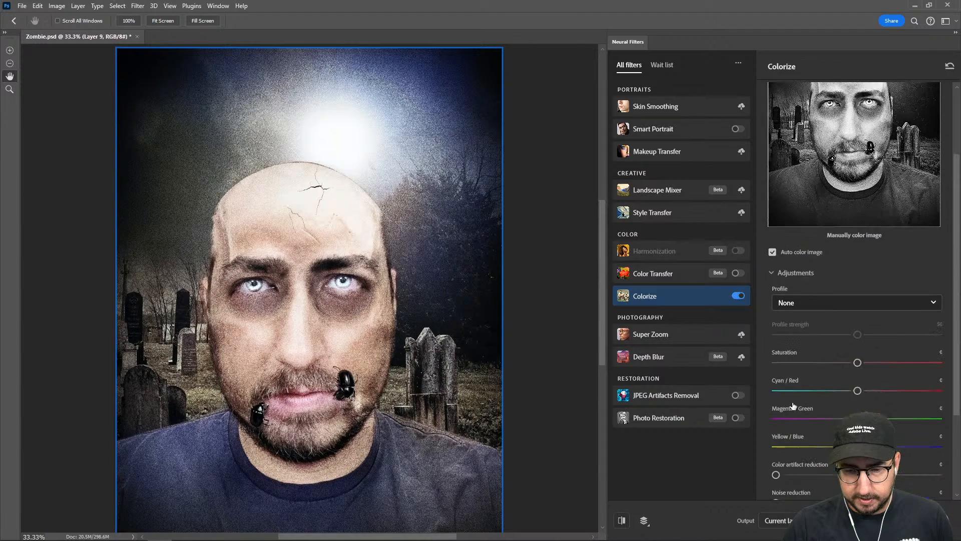
left_click(805, 362)
left_click(897, 390)
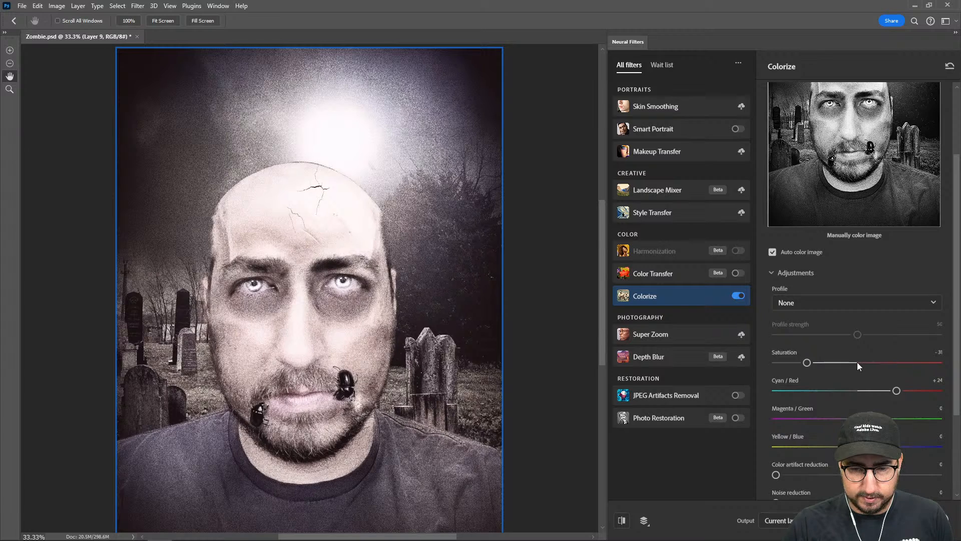
left_click(842, 363)
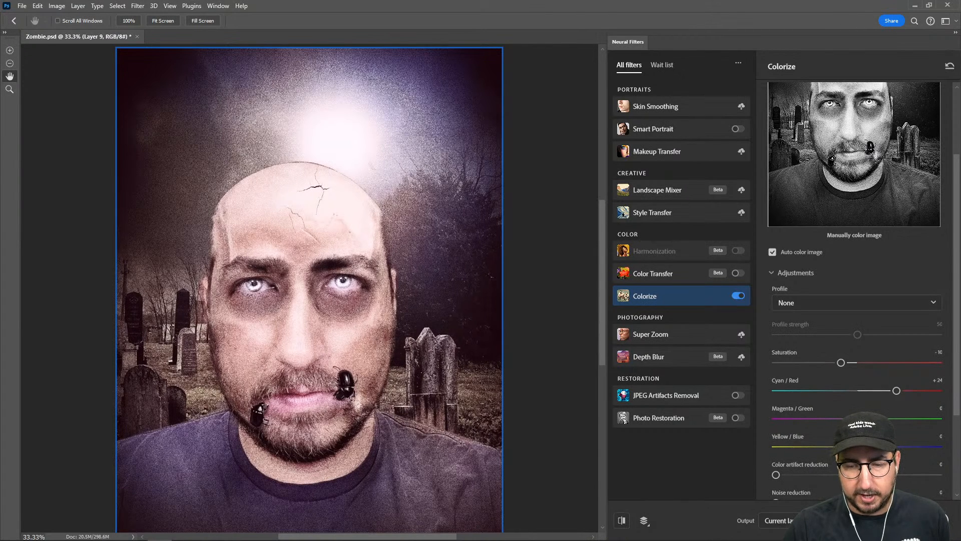
scroll(837, 423, "down", 3)
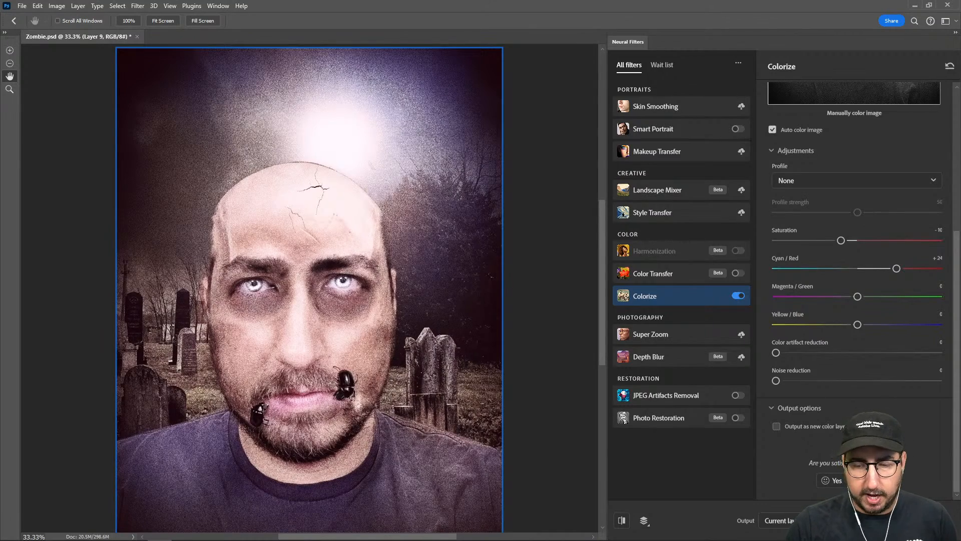
left_click(893, 520)
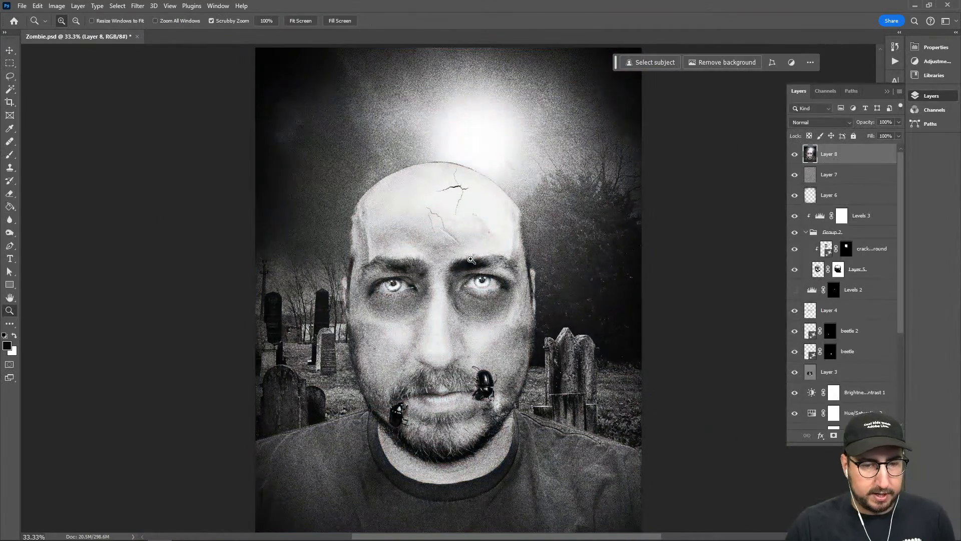
Delete the merged Layer 8 above Layer 7
left_click(61, 21)
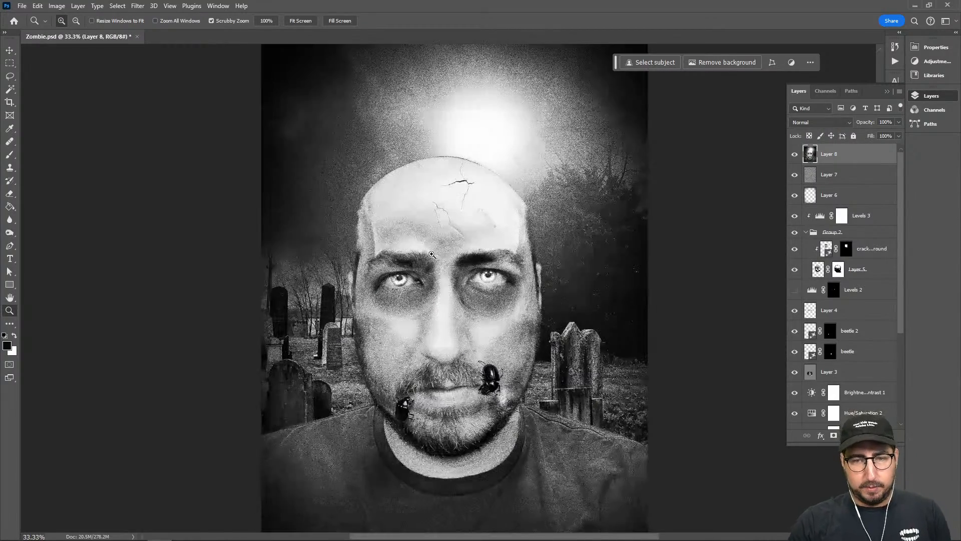
left_click(826, 175)
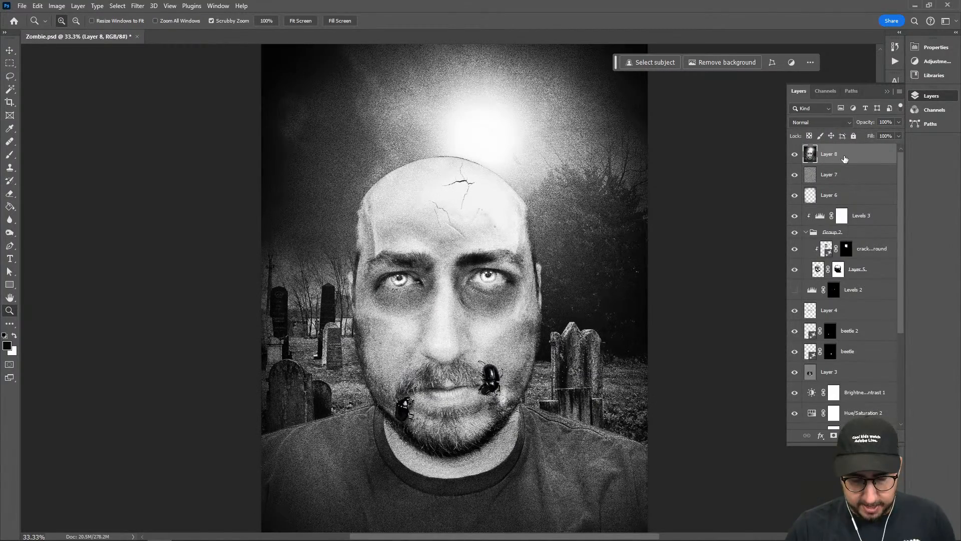
scroll(836, 300, "down", 3)
scroll(835, 299, "down", 2)
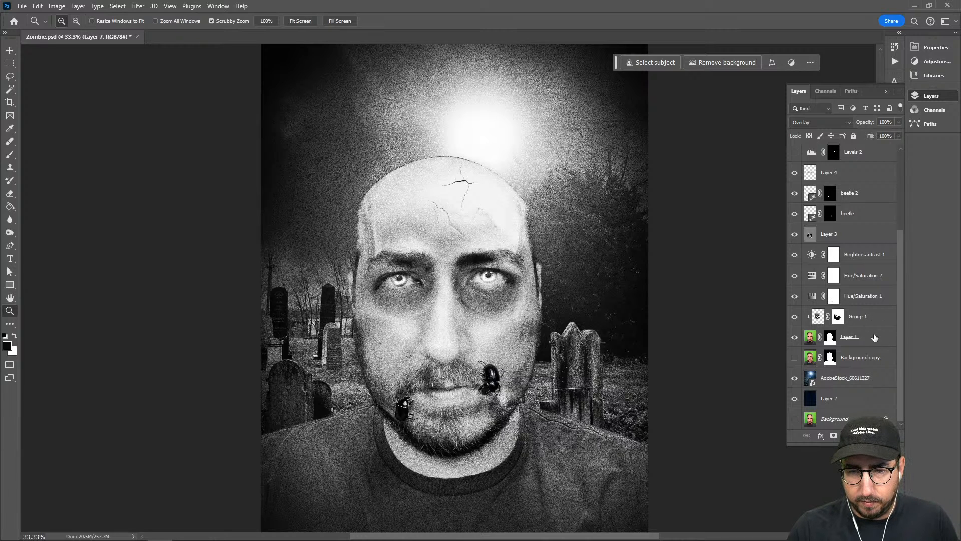
Add a new blank layer directly above the Levels 3 adjustment layer
scroll(874, 338, "up", 3)
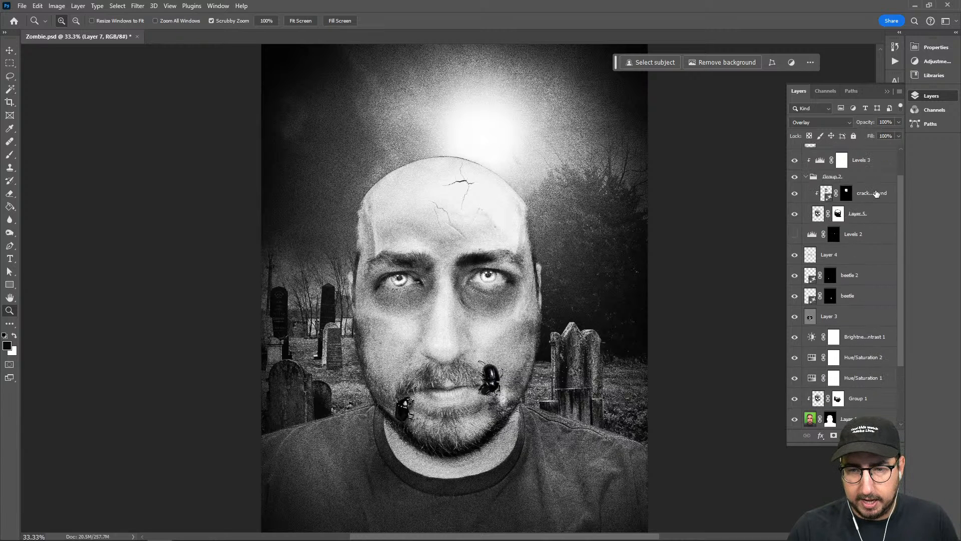
scroll(876, 194, "up", 2)
left_click(880, 195)
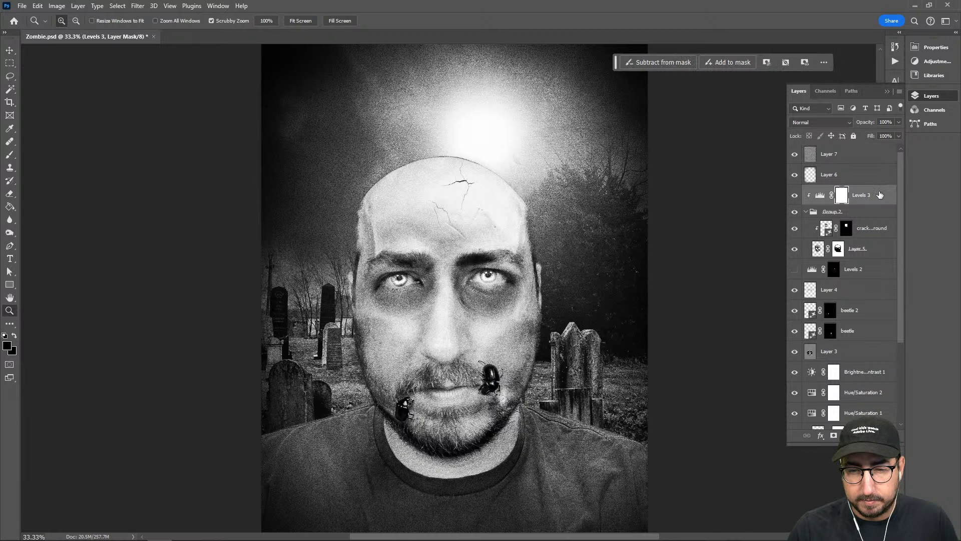
key("ctrl+shift+n")
key("Return")
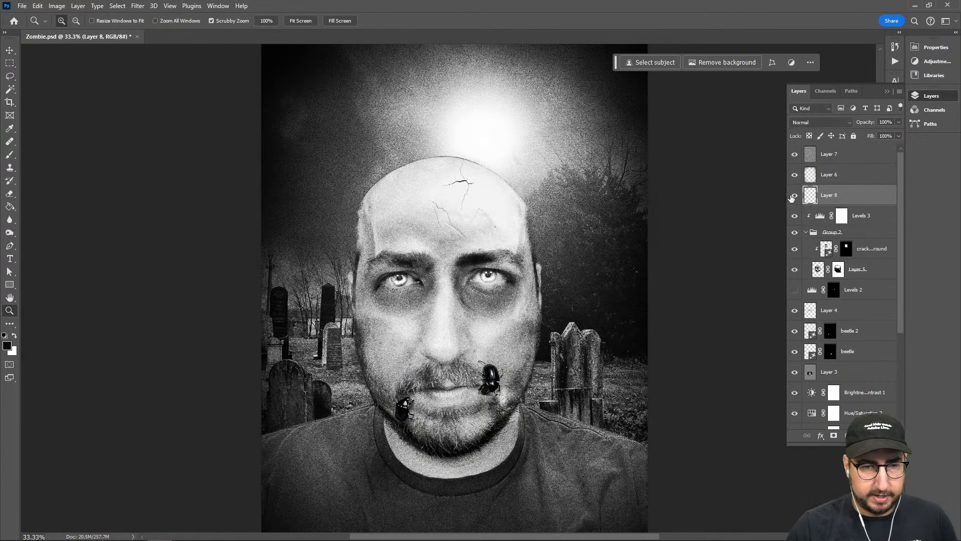
key("m")
left_click_drag(354, 149, 440, 210)
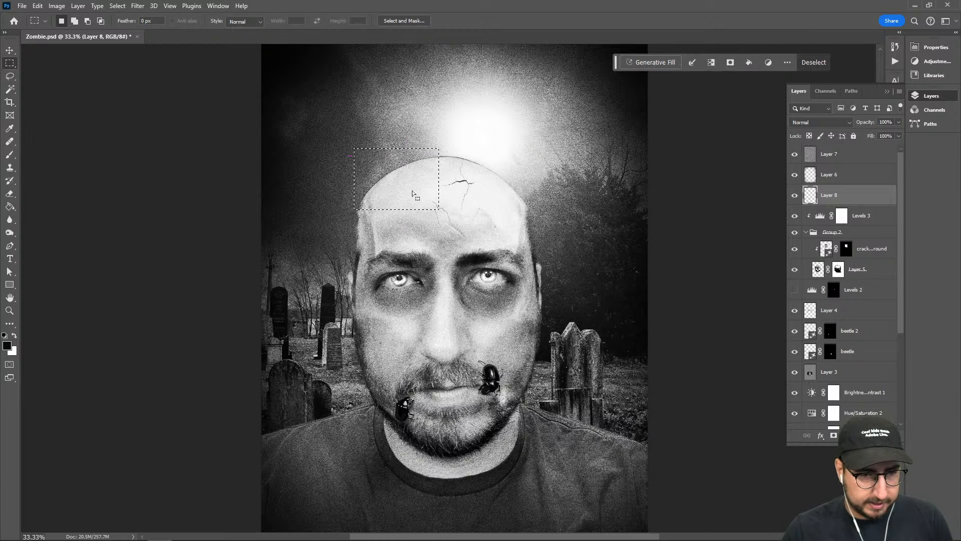
left_click(405, 189)
key("l")
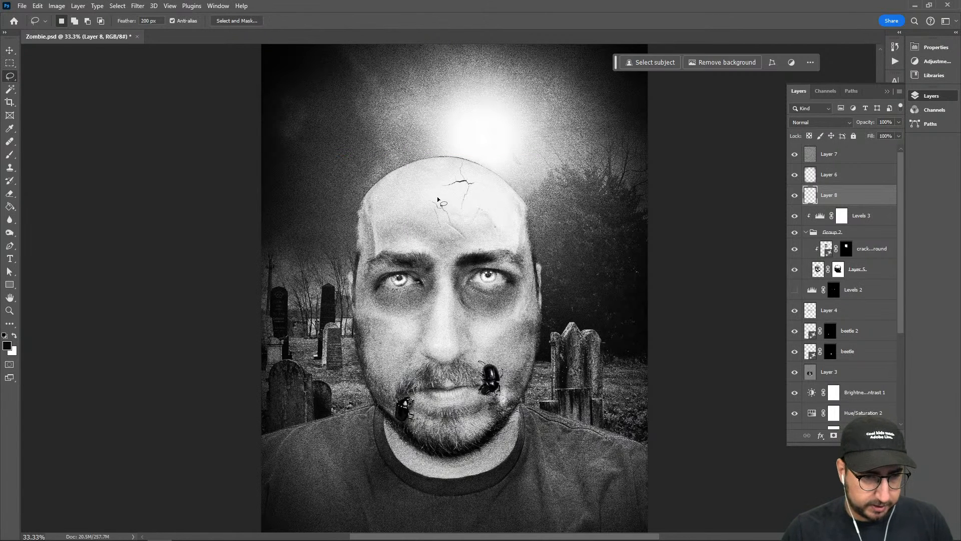
mouse_move(437, 199)
left_mouse_down()
mouse_move(424, 217)
mouse_move(435, 203)
left_mouse_up()
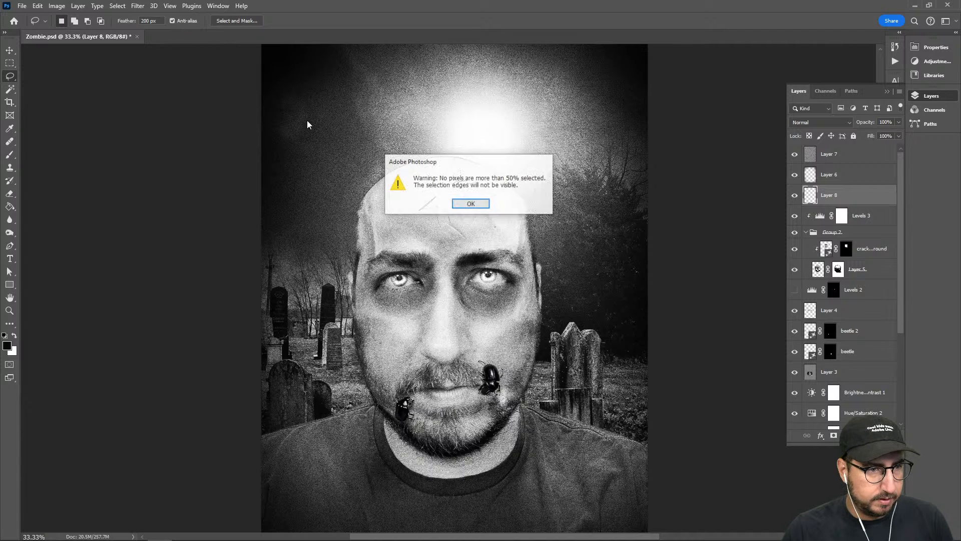
left_click(479, 202)
Outline a polygonal lasso selection with 0 px feather around the upper-left part of the head and the sky beside it
key("shift+l")
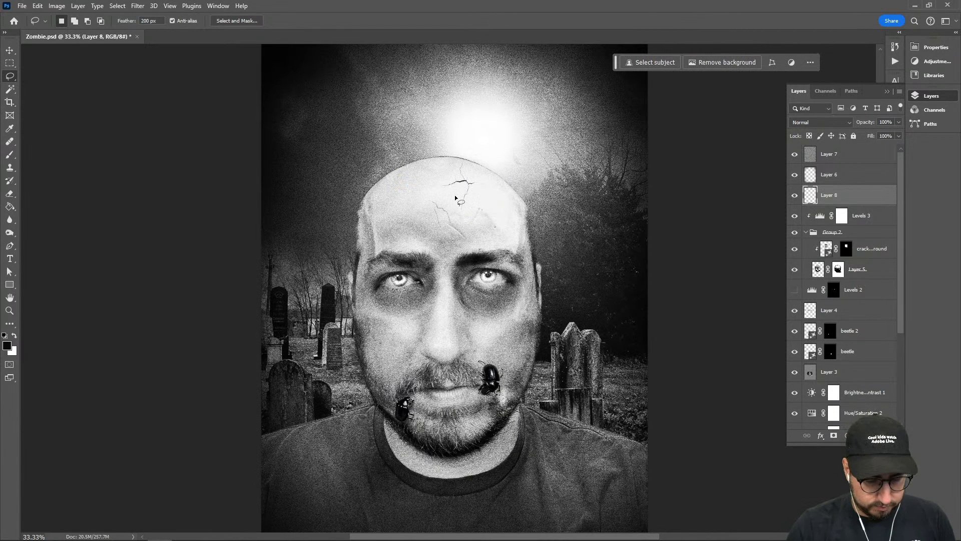
left_click(435, 194)
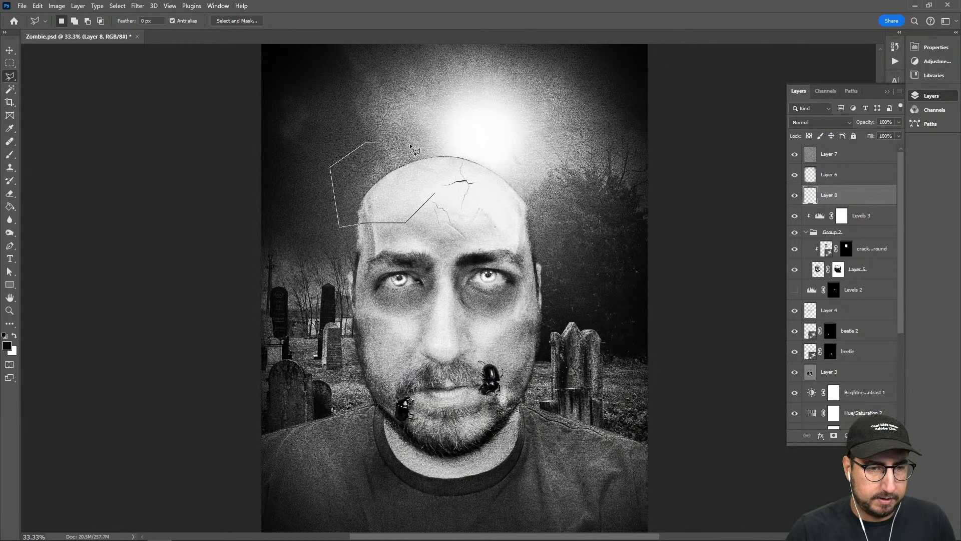
left_click(432, 143)
left_click(460, 149)
left_click(435, 194)
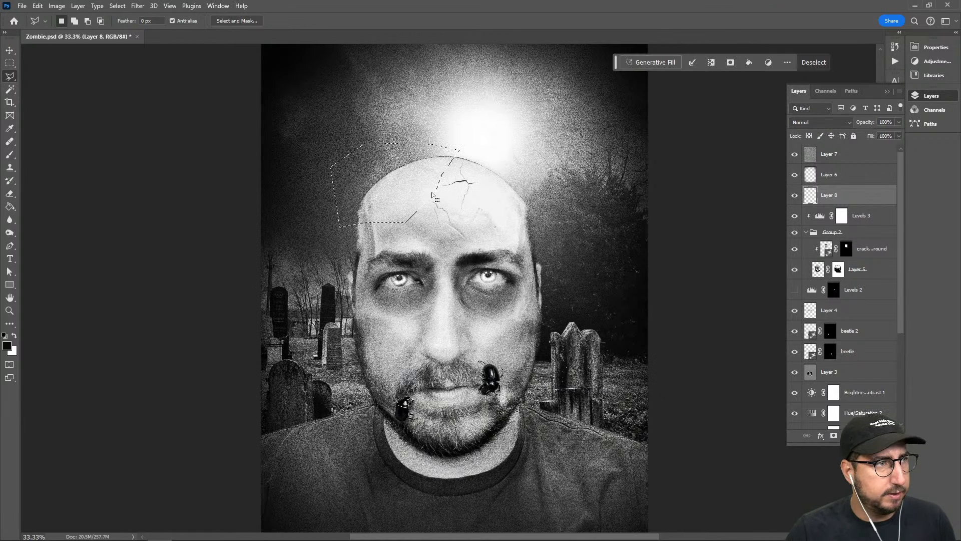
Generate a "spider" in the selection on the head with Generative Fill
left_click(643, 64)
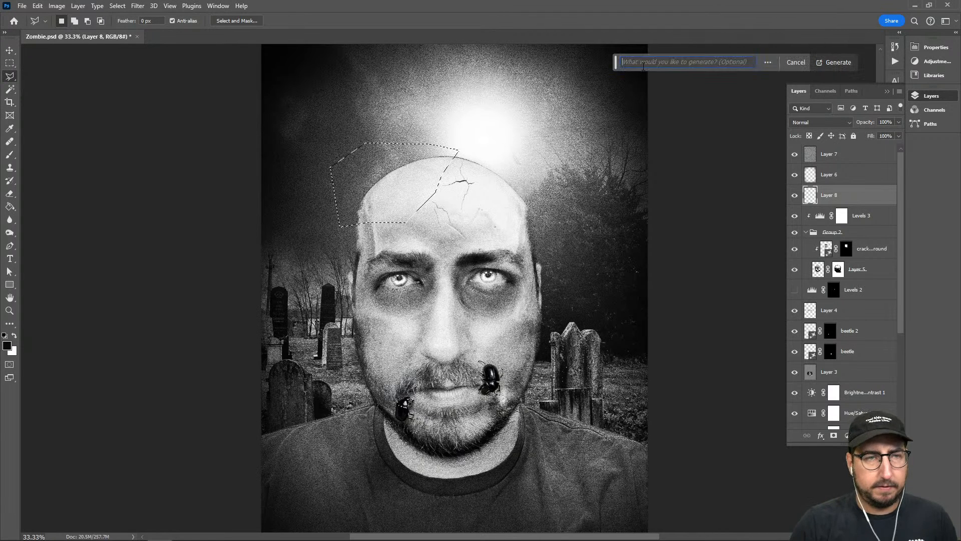
type("spider")
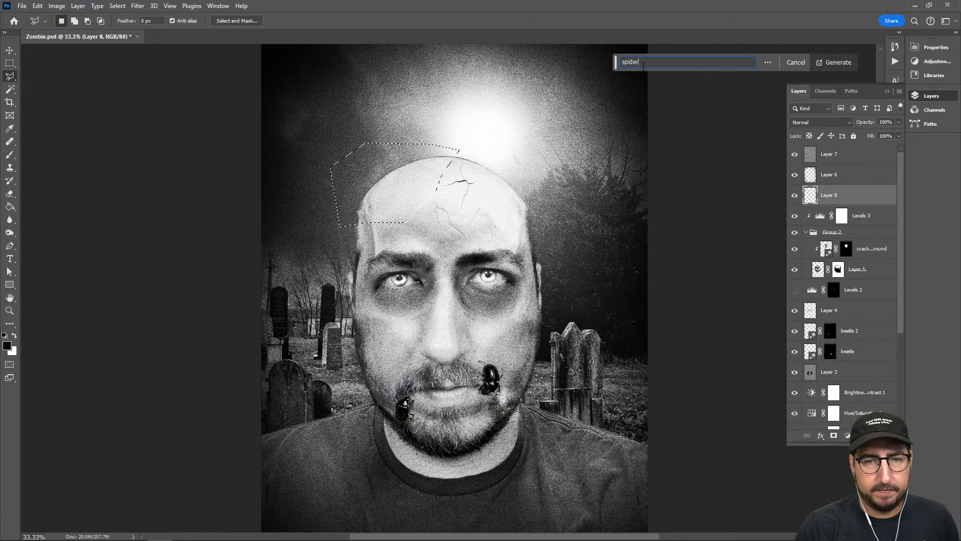
left_click(839, 62)
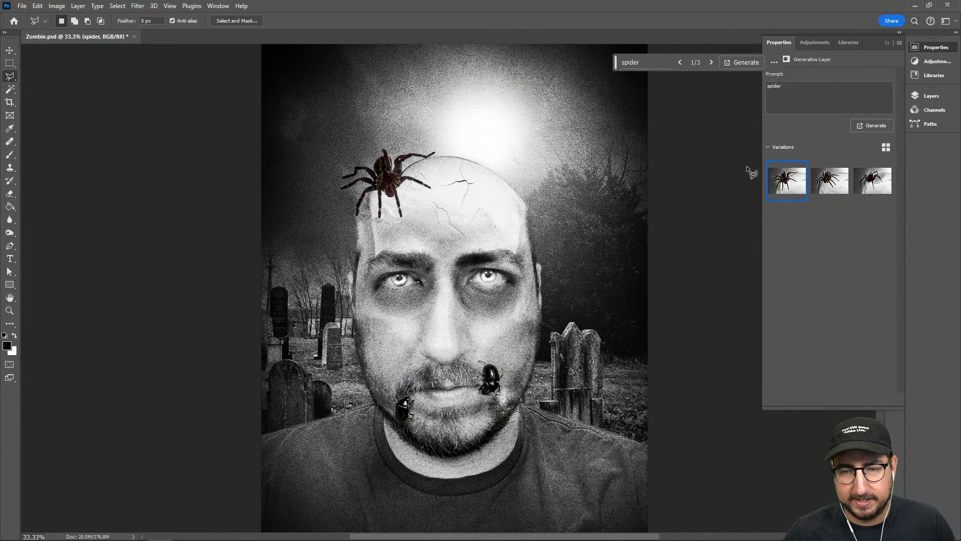
Compare the generated spider variations and choose the third one for the generative layer
left_click(868, 191)
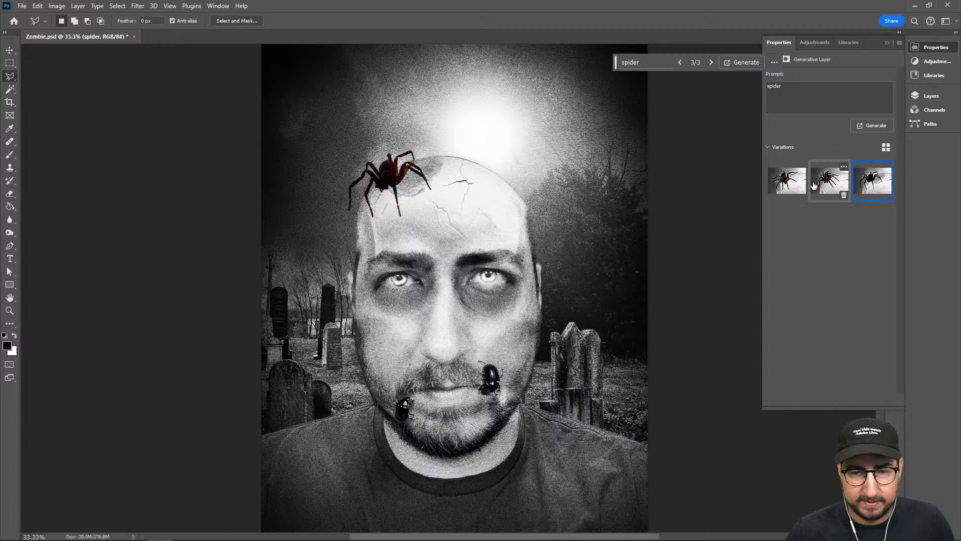
left_click(788, 184)
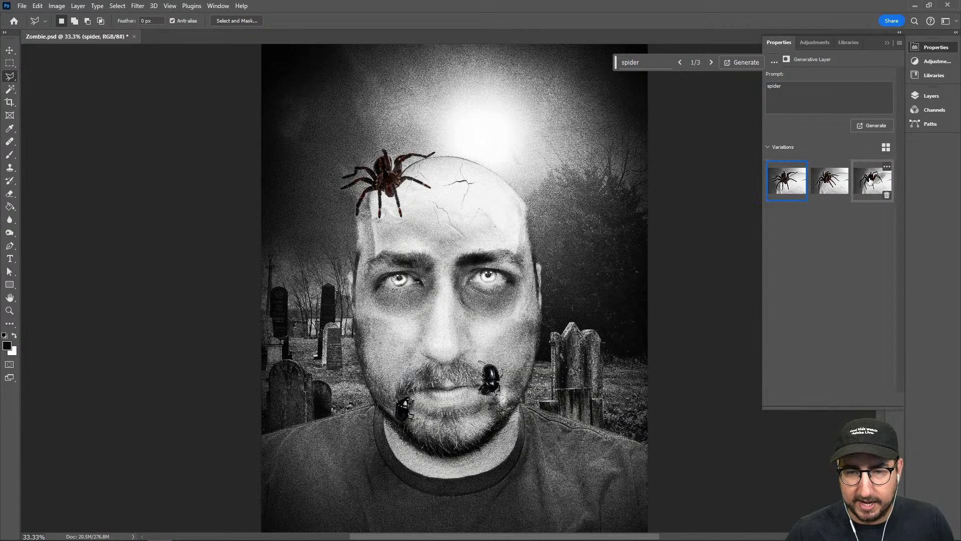
left_click(866, 183)
left_click(830, 181)
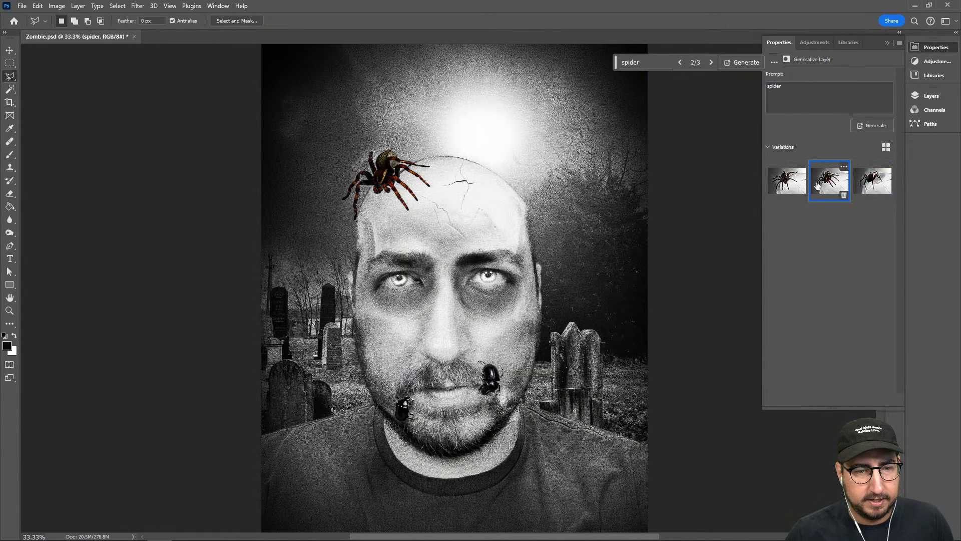
left_click(862, 185)
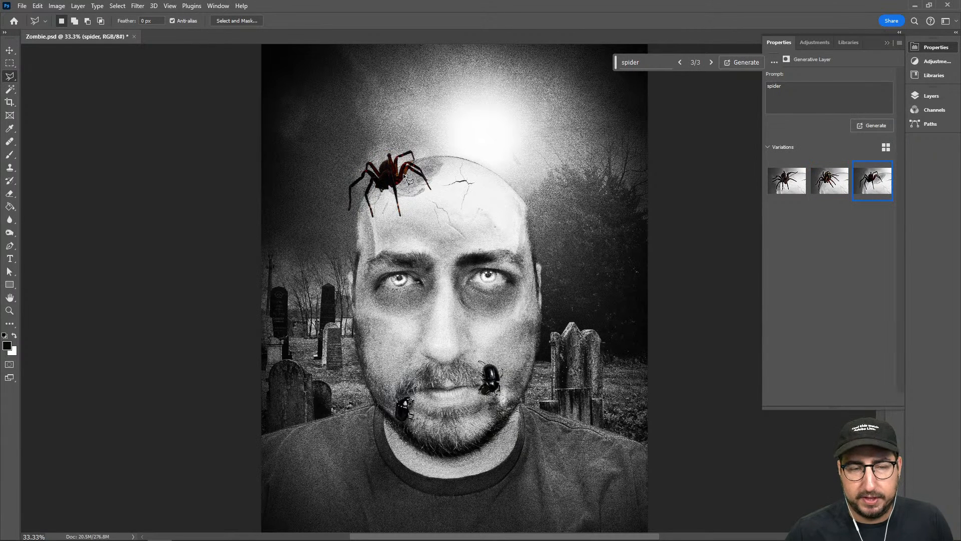
Merge the spider generative layer down into Layer 8
left_click(914, 97)
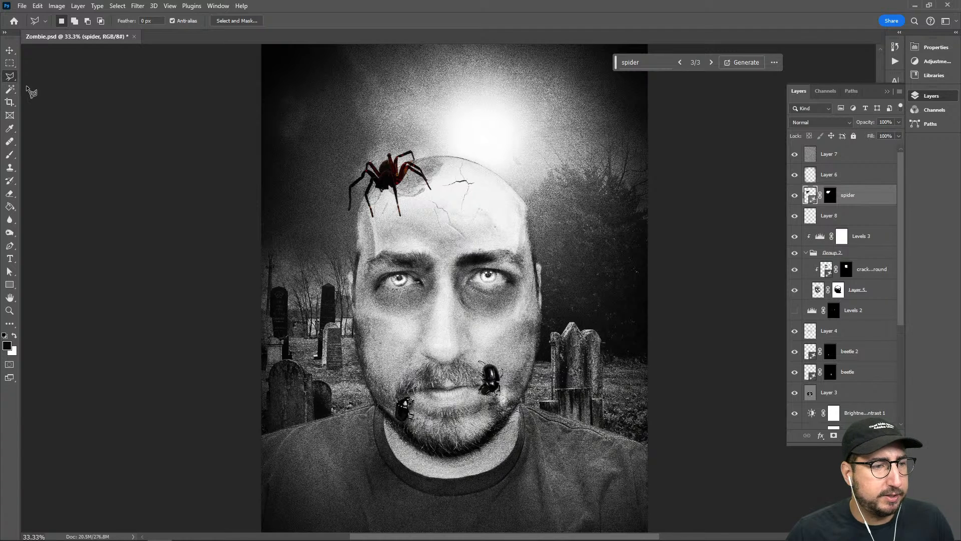
left_click(10, 89)
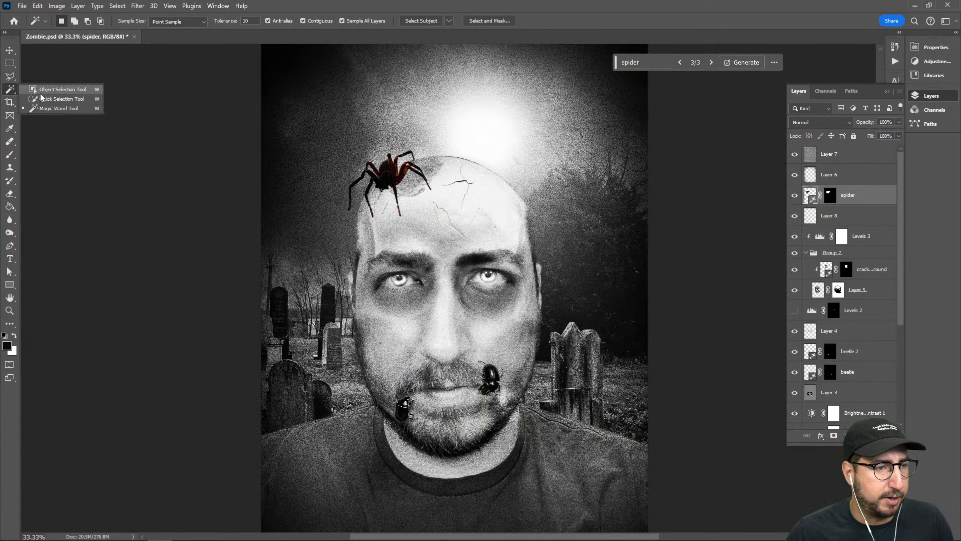
left_click(41, 89)
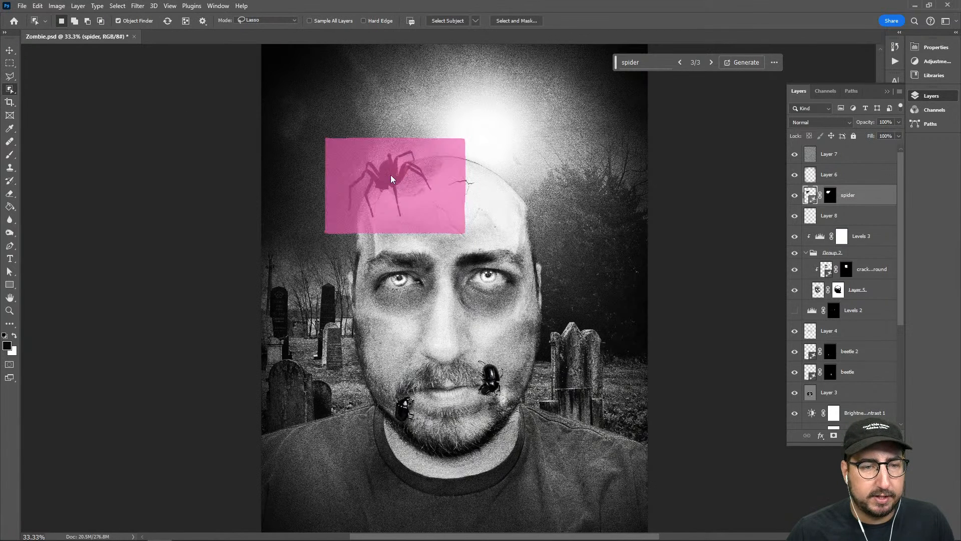
key("z")
left_click(423, 199)
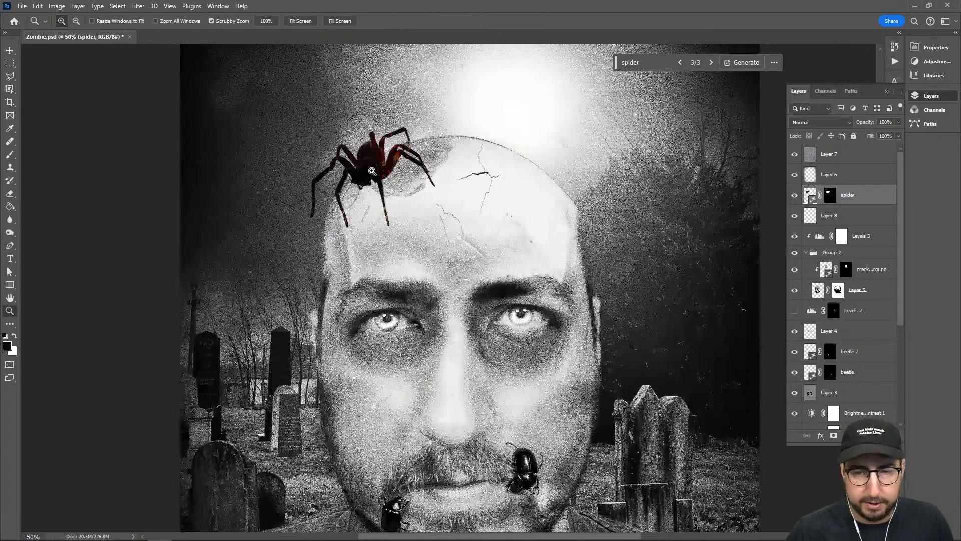
left_click(373, 172)
left_click(373, 172)
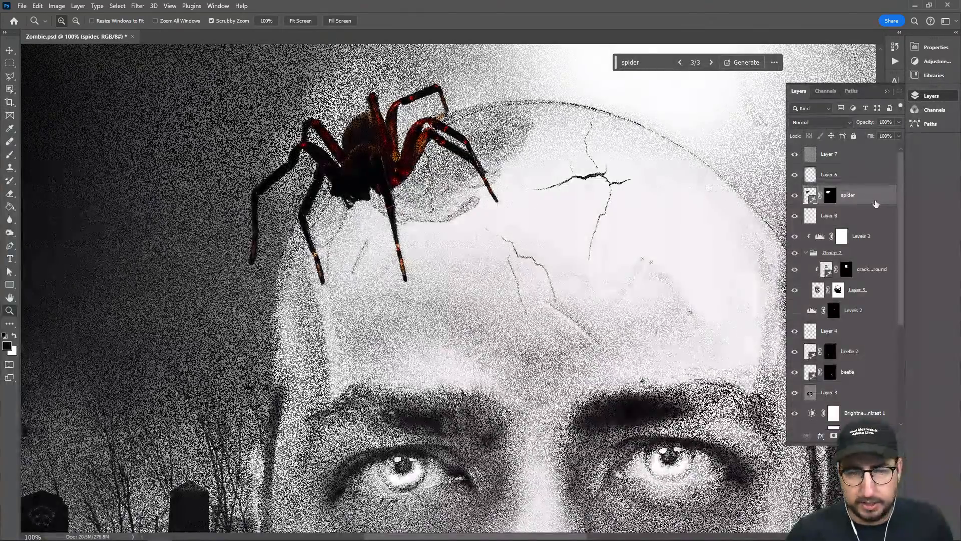
key("ctrl+e")
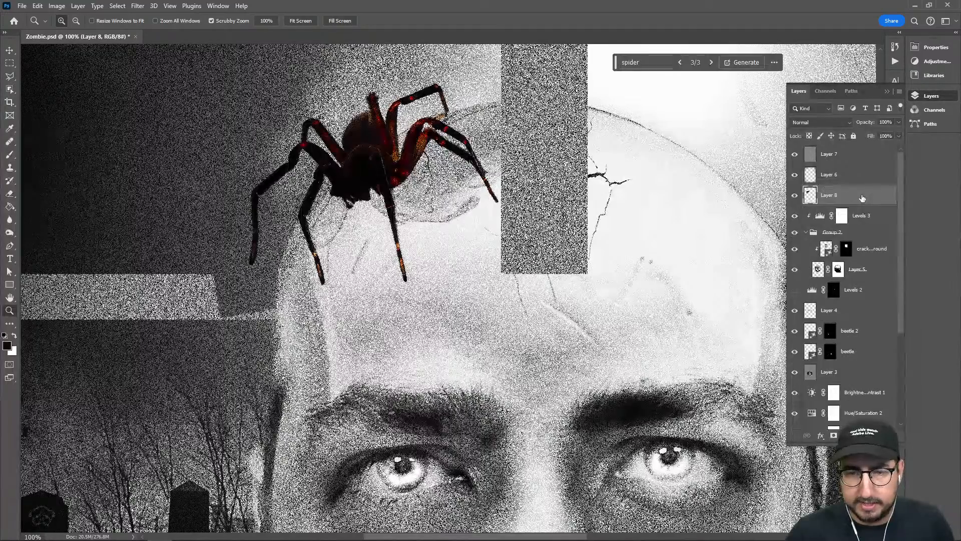
Mask Layer 8 down to the spider using an object selection, and move the masked layer into Group 2 above the crack layer
key("w")
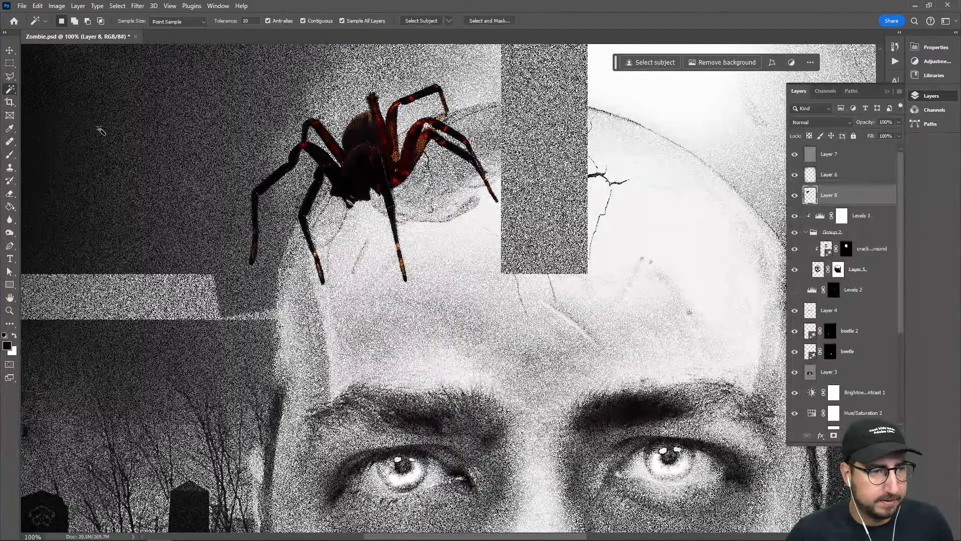
right_click(10, 89)
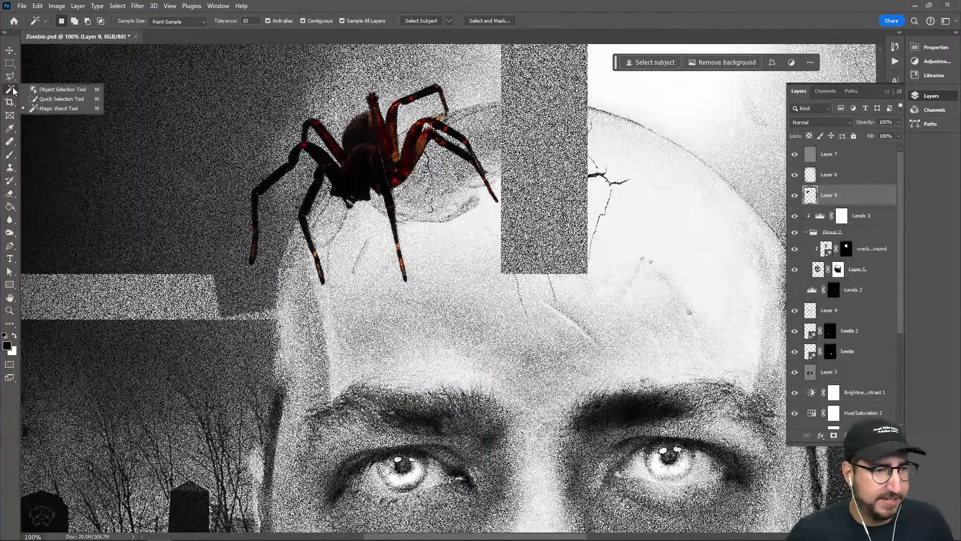
left_click(50, 90)
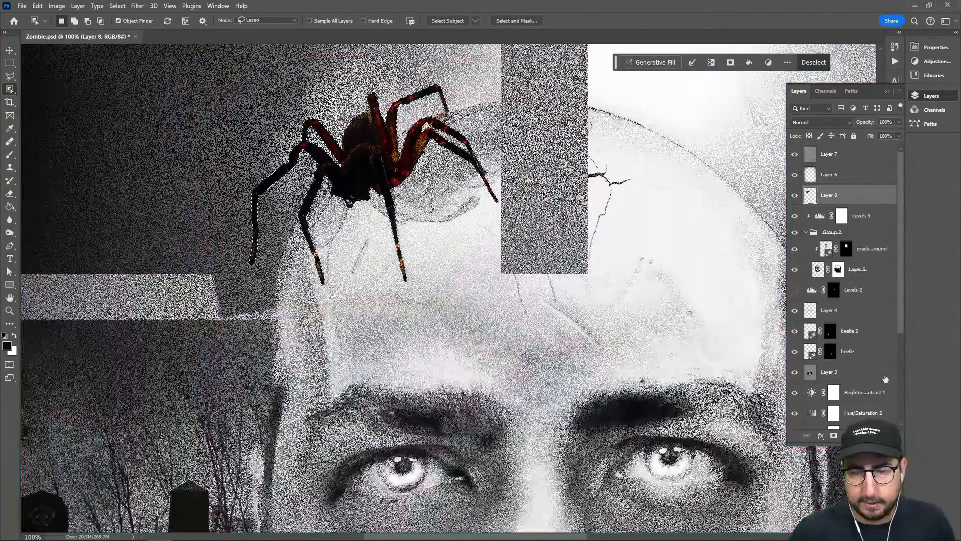
left_click(833, 435)
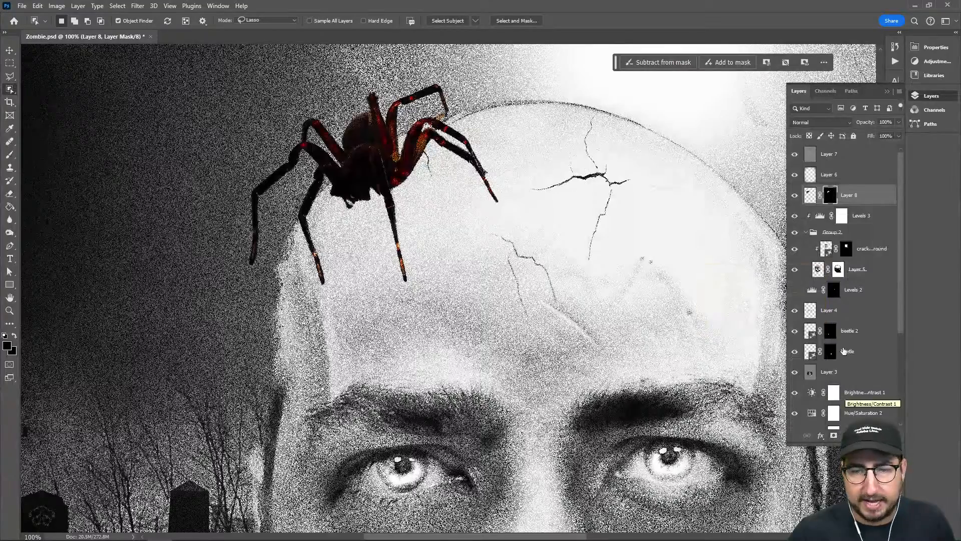
left_click_drag(851, 197, 833, 159)
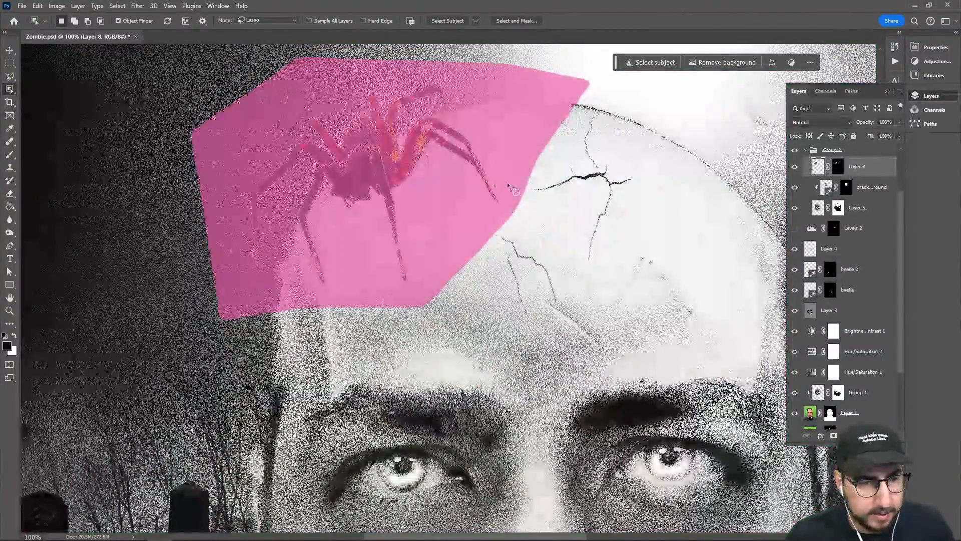
Scale the spider to about 86%, rotate it about 9 degrees counterclockwise, and lower it slightly onto the edge of the head
key("ctrl+t")
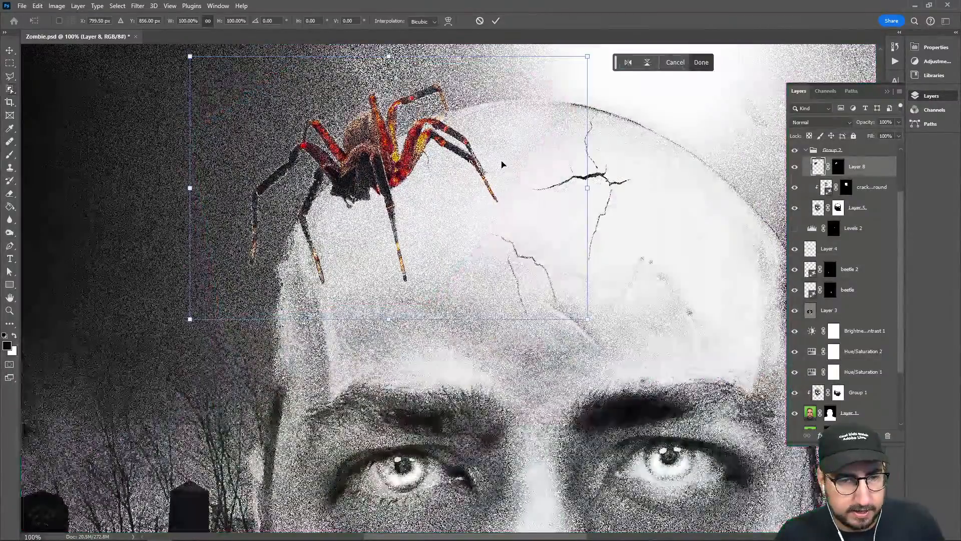
left_click_drag(597, 181, 559, 150)
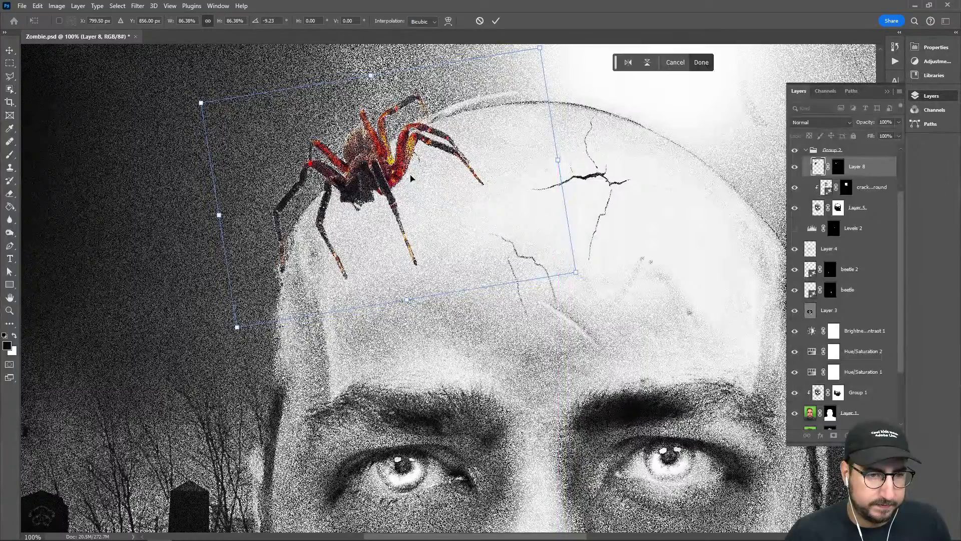
left_click_drag(409, 178, 409, 195)
key("Return")
key("w")
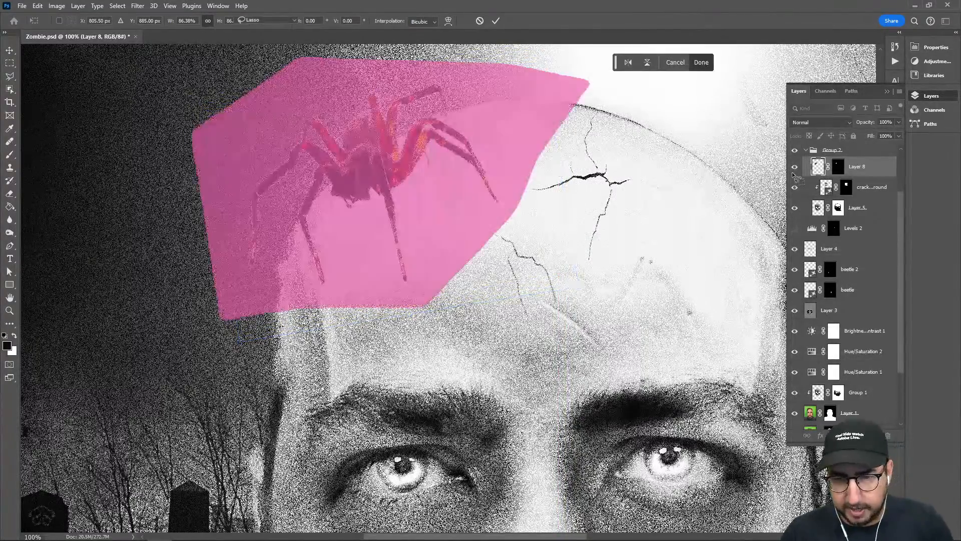
Add a Hue/Saturation adjustment clipped to Layer 8, with saturation at -100 and lightness slightly reduced
left_click(845, 435)
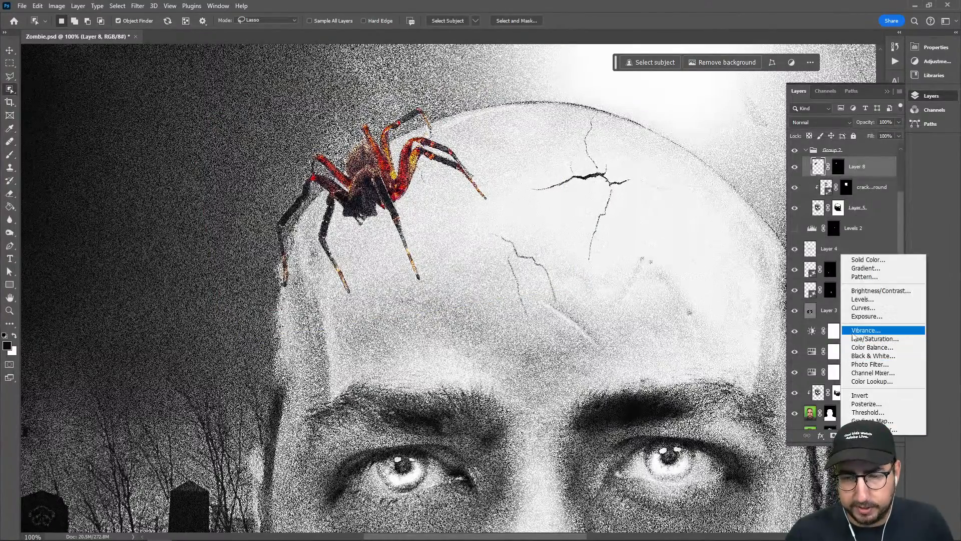
left_click(874, 338)
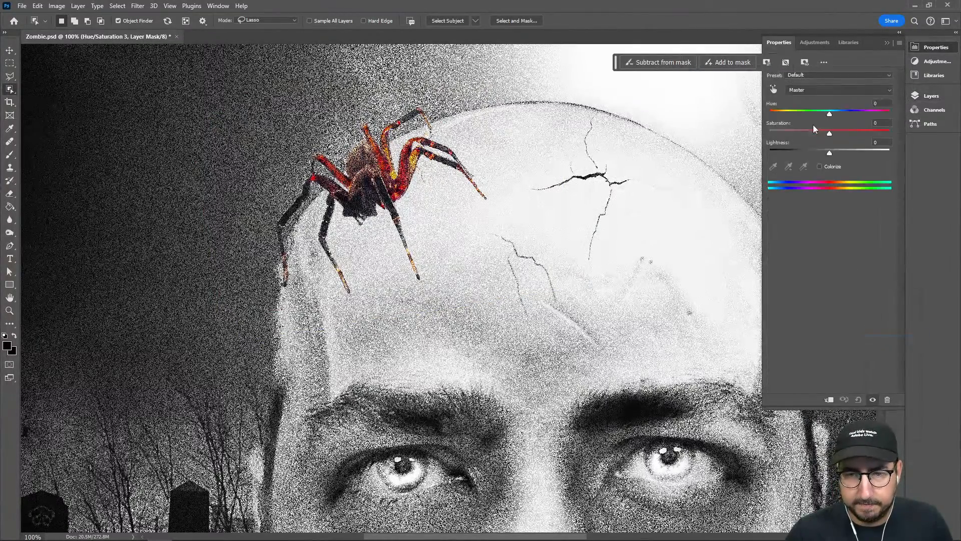
left_click_drag(810, 130, 734, 140)
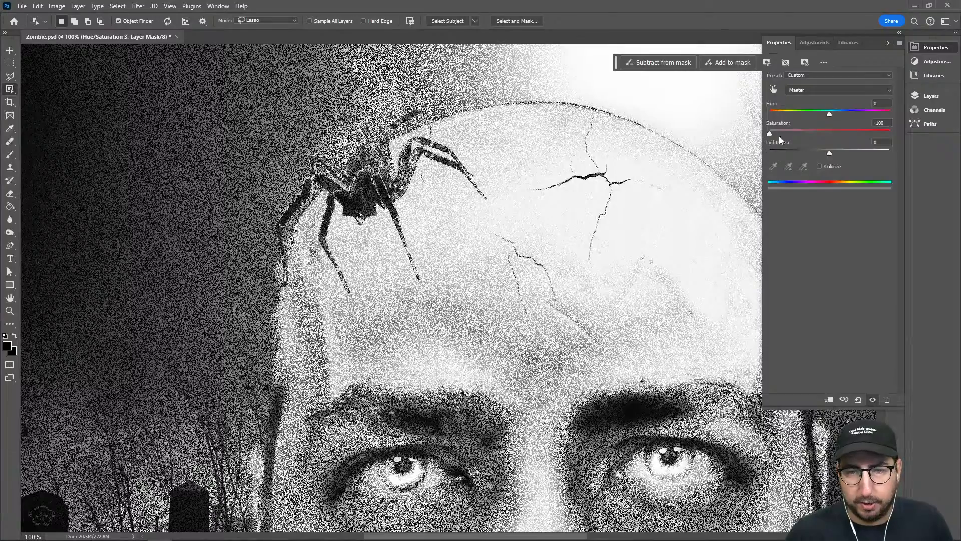
mouse_move(830, 153)
left_mouse_down()
mouse_move(807, 153)
mouse_move(825, 153)
left_mouse_up()
left_click(916, 99)
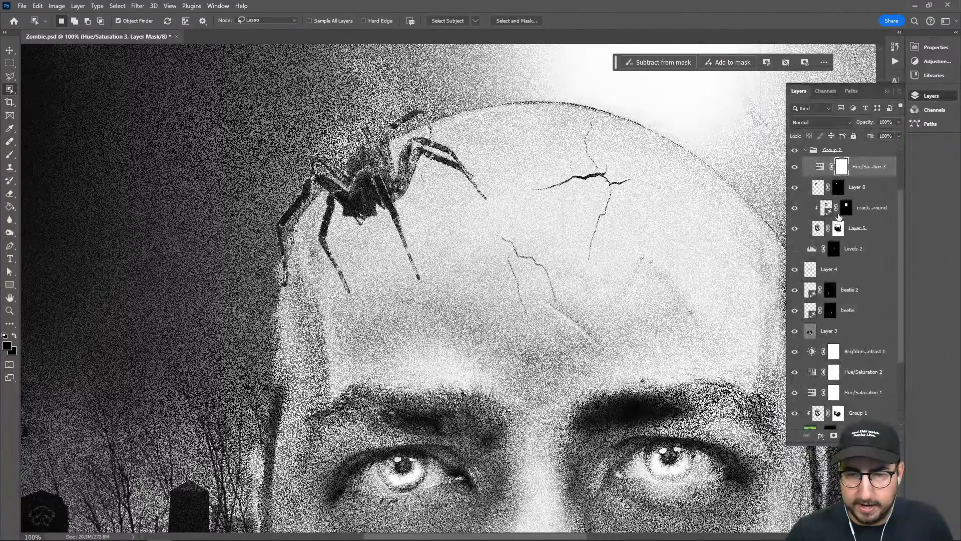
left_click(847, 174, "alt")
Burn the shirt on Layer 3 with a large soft brush, using the Shadows range at 100% exposure
key("z")
left_click(488, 247, "alt")
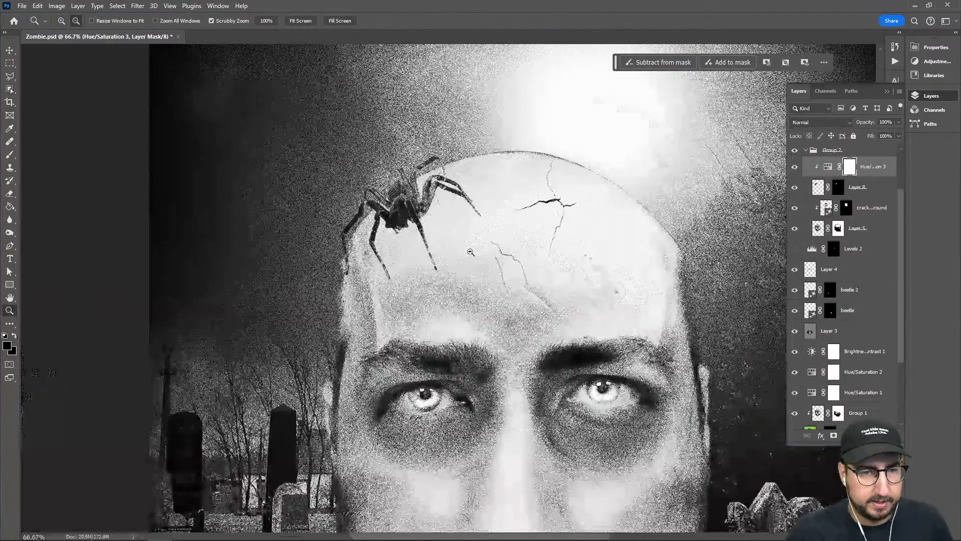
left_click(492, 247, "alt")
left_click(488, 268, "alt")
left_click_drag(513, 285, 442, 227)
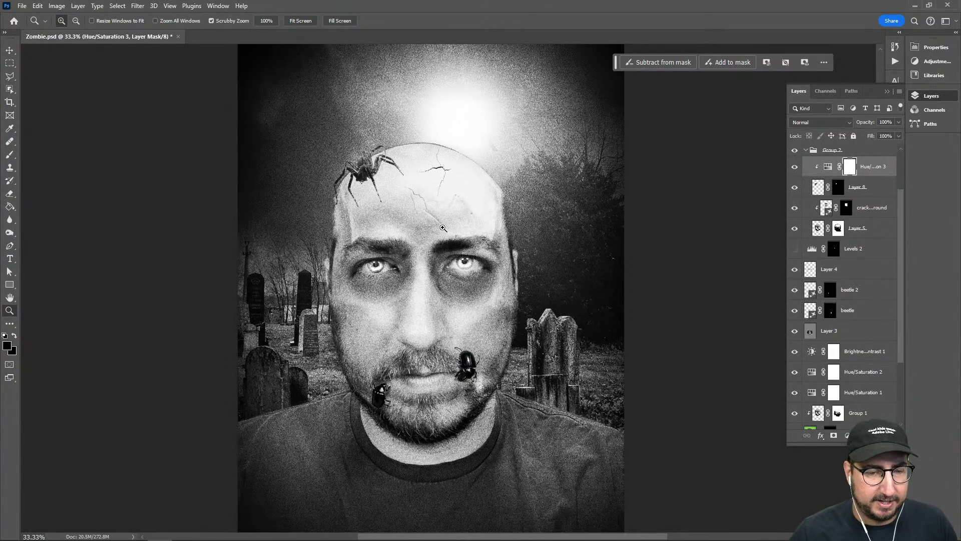
left_click_drag(477, 304, 494, 192)
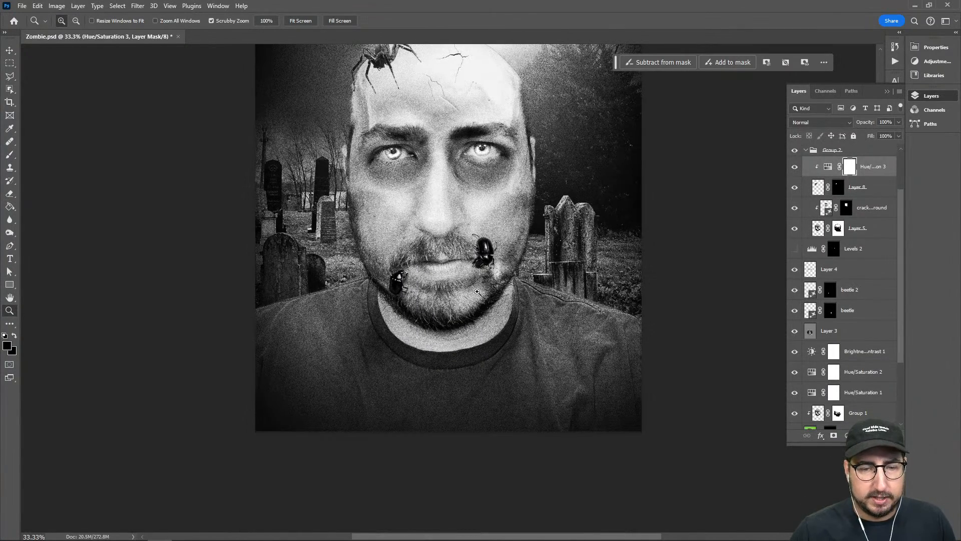
scroll(818, 324, "down", 2)
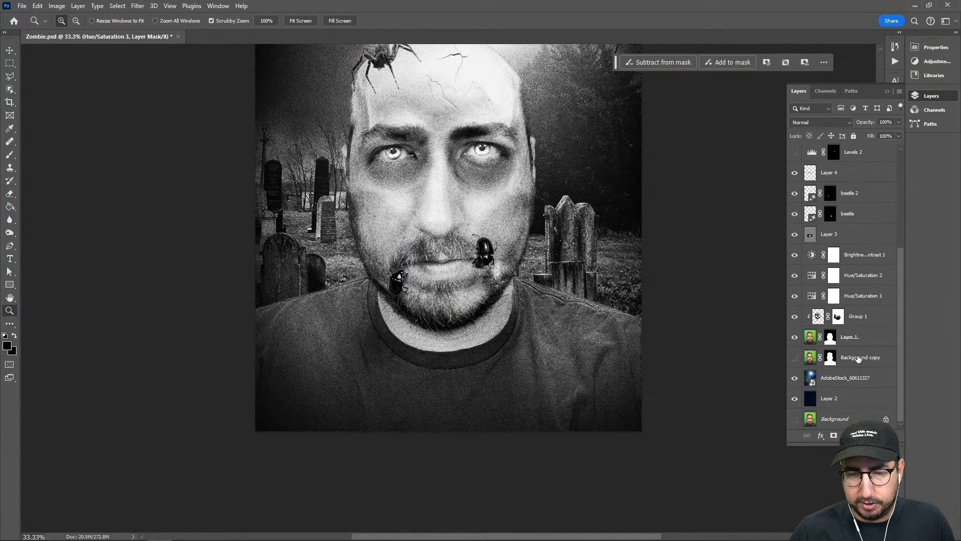
scroll(861, 260, "up", 2)
left_click(833, 359)
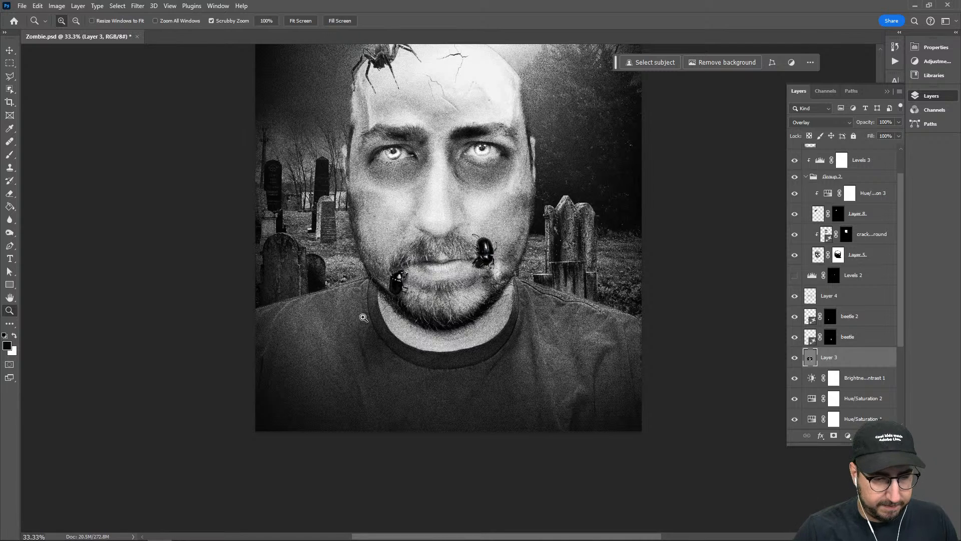
key("o")
key("bracketright")
key("bracketright")
key("bracketright")
key("bracketright")
key("bracketright")
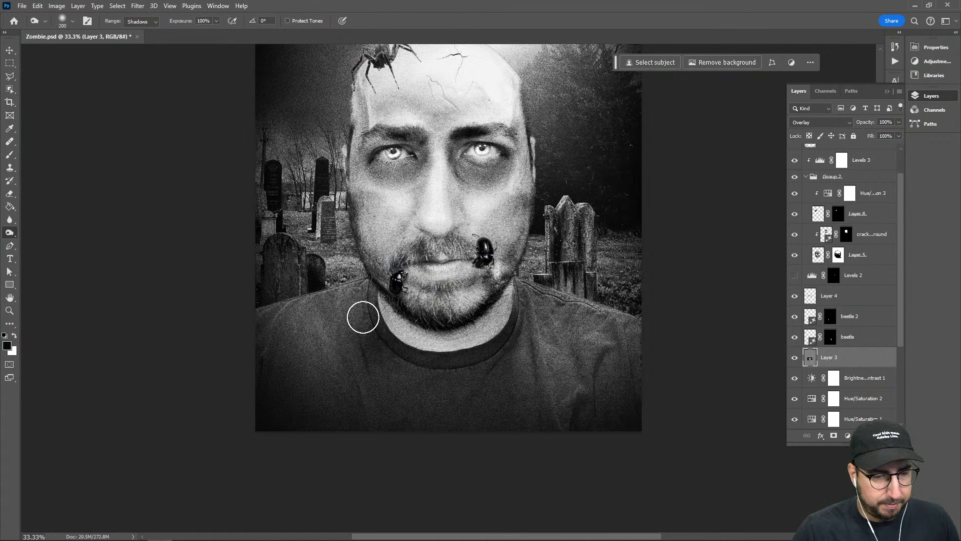
mouse_move(343, 310)
left_mouse_down()
mouse_move(285, 329)
mouse_move(317, 383)
left_mouse_up()
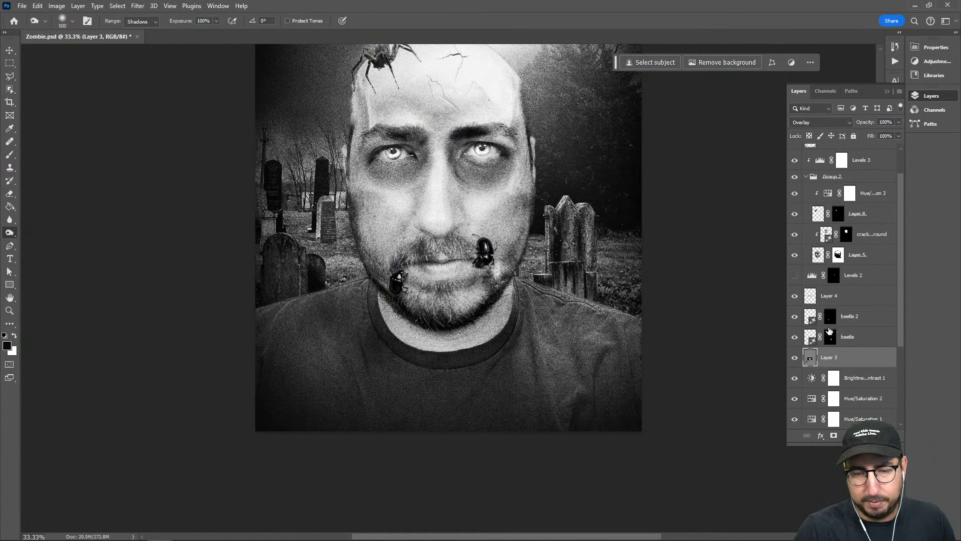
key("ctrl+shift+alt+n")
key("b")
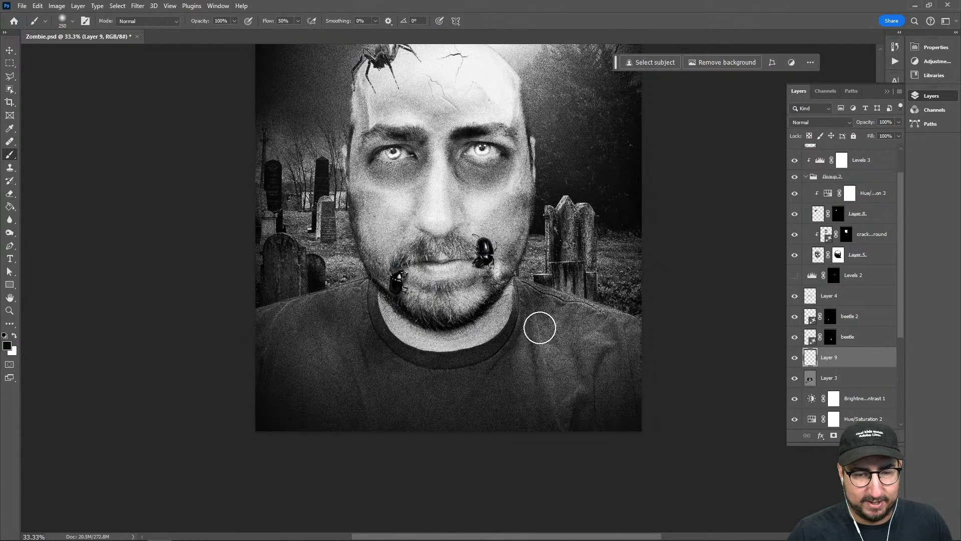
key("bracketright")
key("bracketright")
key("bracketright")
mouse_move(540, 319)
left_mouse_down()
mouse_move(594, 350)
mouse_move(628, 345)
mouse_move(624, 359)
mouse_move(509, 402)
mouse_move(475, 399)
mouse_move(569, 391)
mouse_move(521, 412)
mouse_move(435, 384)
mouse_move(315, 310)
mouse_move(347, 386)
mouse_move(279, 369)
left_mouse_up()
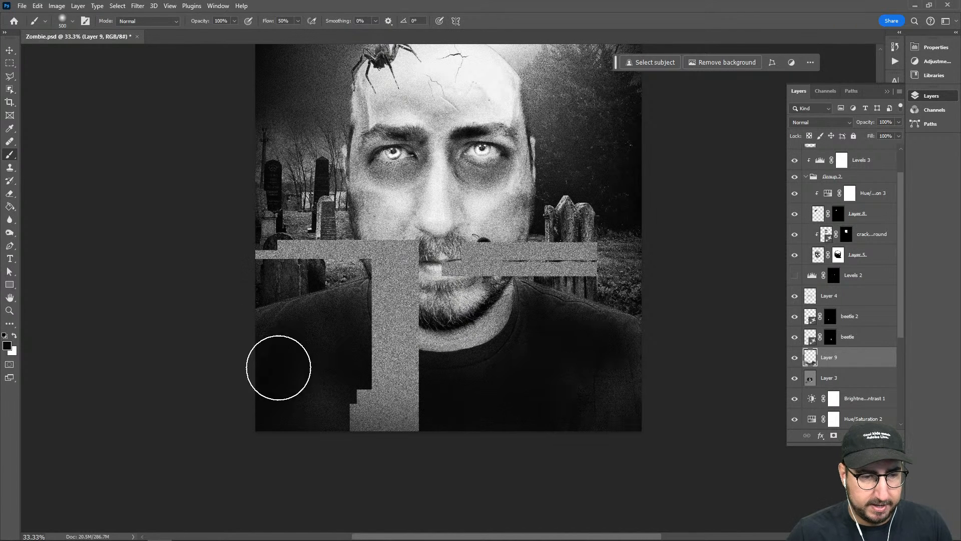
key("Delete")
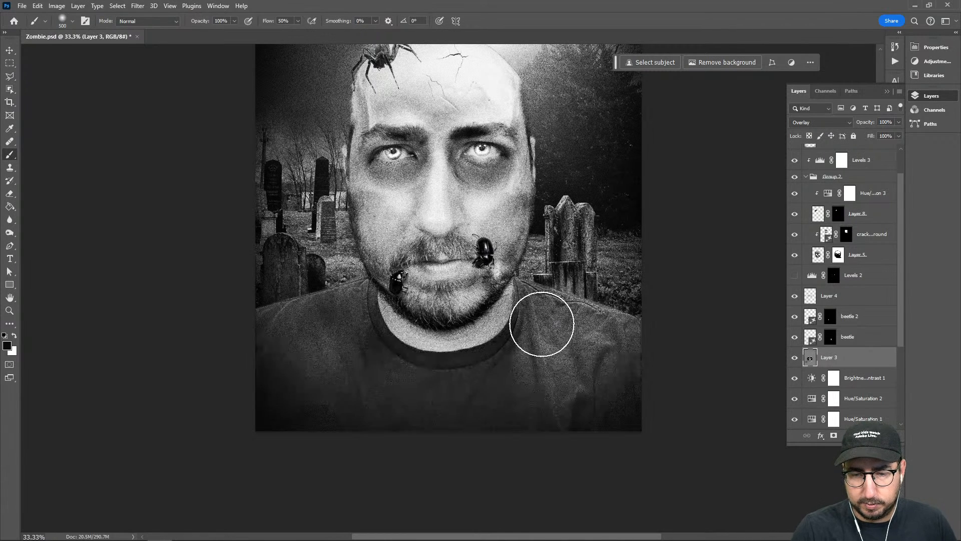
Add an empty layer directly above Layer 3, and make the portrait on Layer 1 the active layer
key("ctrl+shift+n")
key("Return")
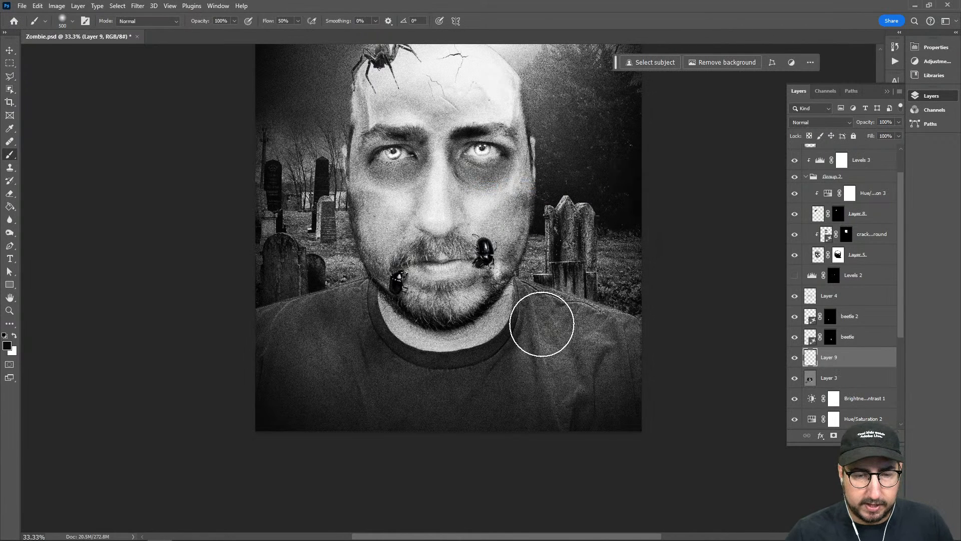
key("w")
scroll(844, 347, "down", 5)
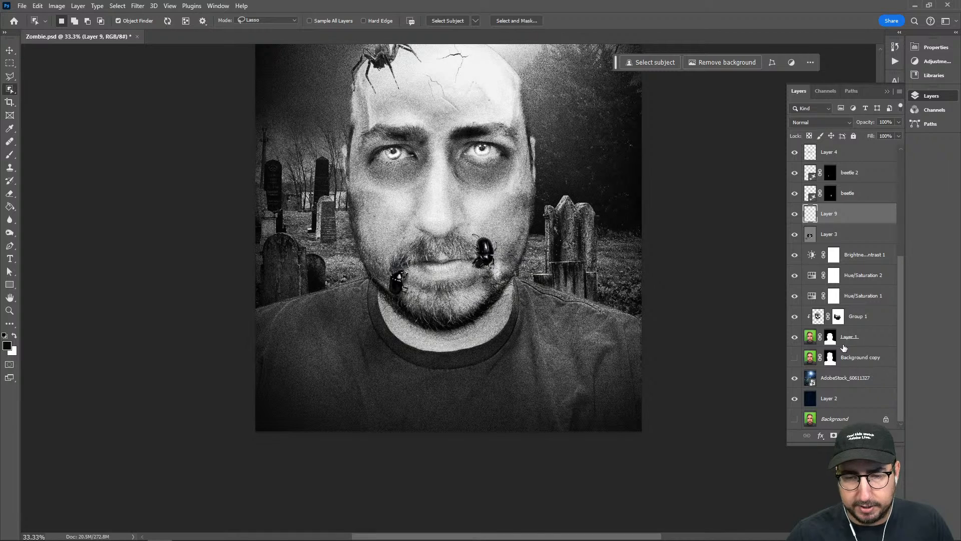
left_click(811, 337)
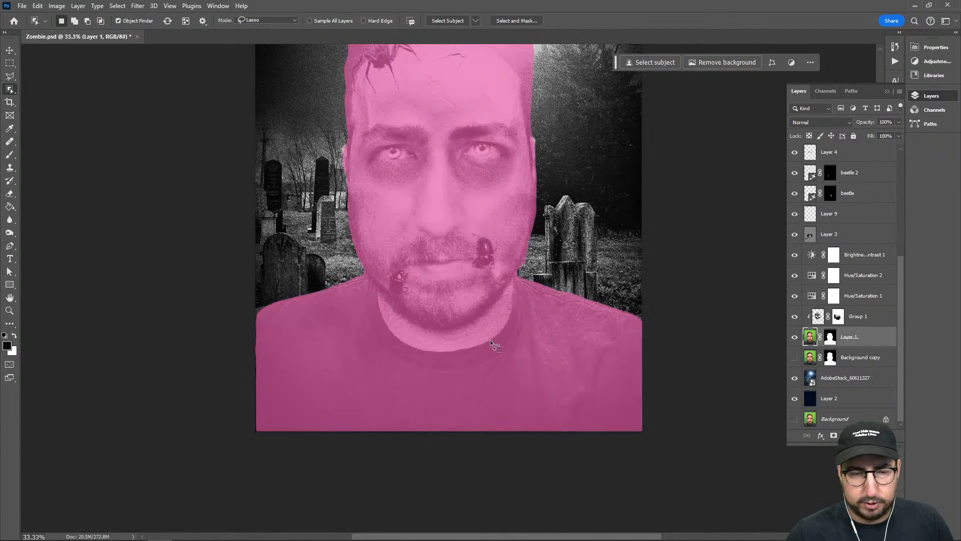
key("shift+w")
key("shift+w")
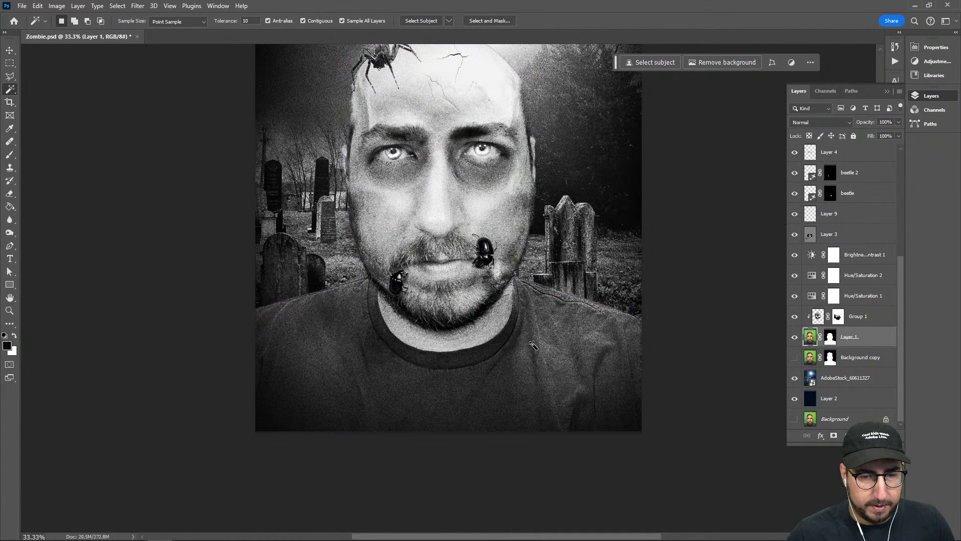
left_click(534, 344)
key("shift+w")
key("shift+w")
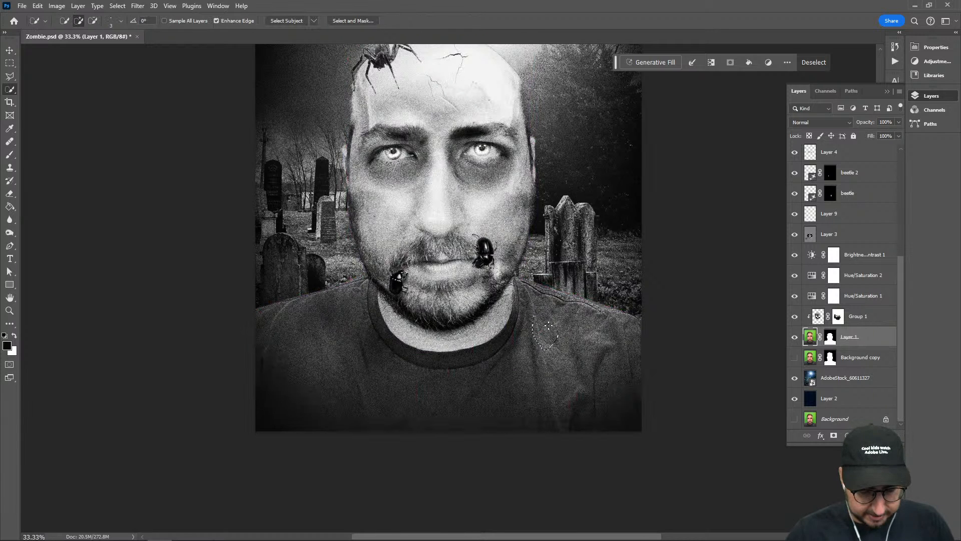
key("ctrl+d")
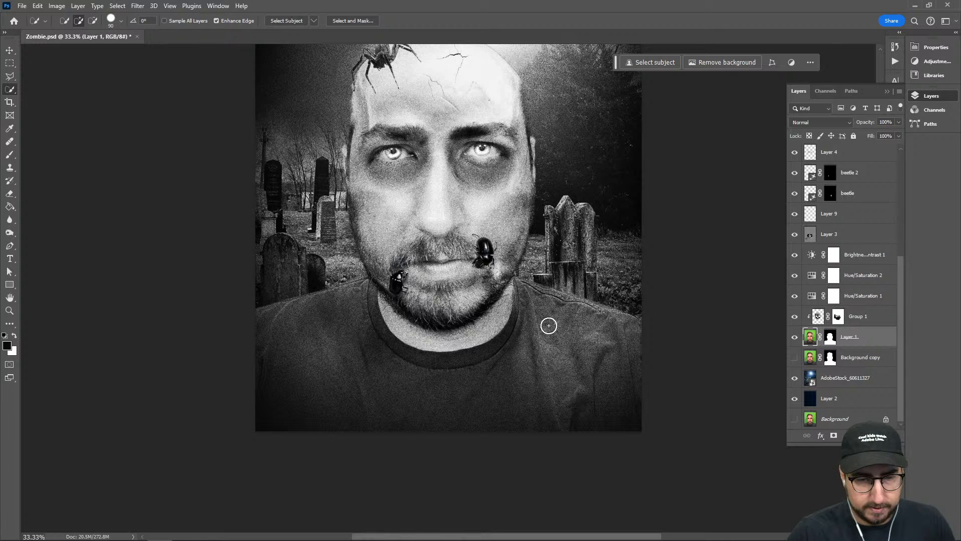
Select the whole shirt on Layer 1 with a 250 px Quick Selection brush, leaving out the neck
key("bracketright")
key("bracketright")
key("bracketright")
key("bracketright")
key("bracketright")
key("bracketright")
mouse_move(541, 324)
left_mouse_down()
mouse_move(606, 355)
mouse_move(582, 390)
mouse_move(401, 401)
left_mouse_up()
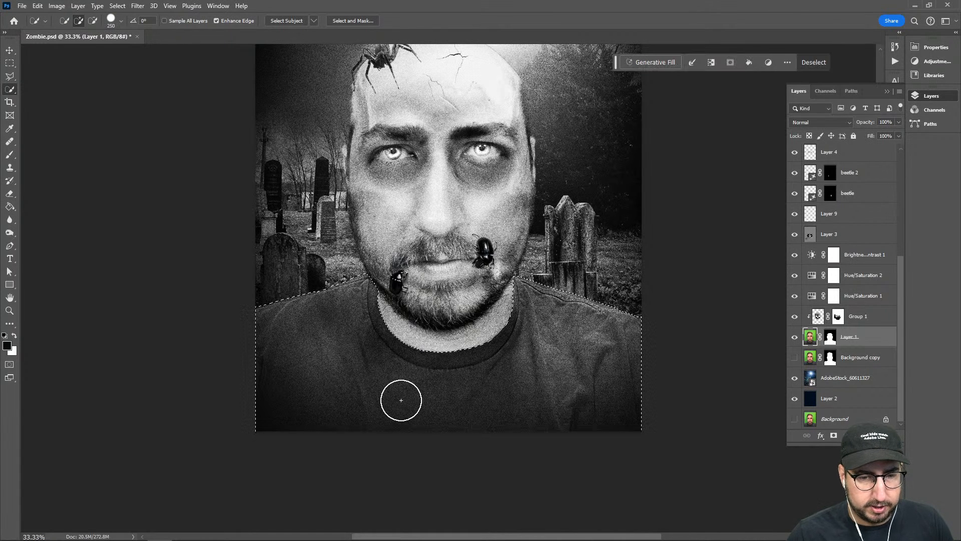
Render the Clouds filter on Layer 9 inside the shirt selection
left_click(838, 220)
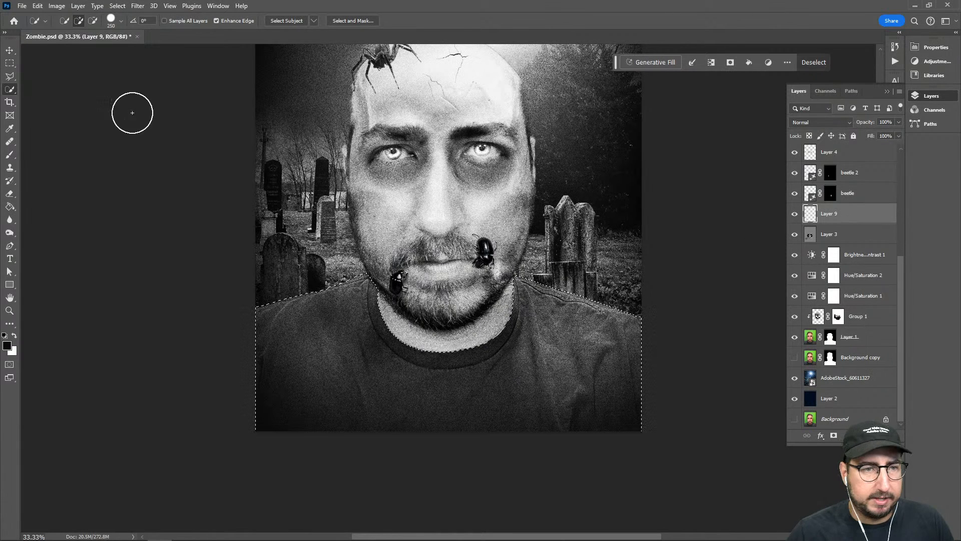
left_click(138, 6)
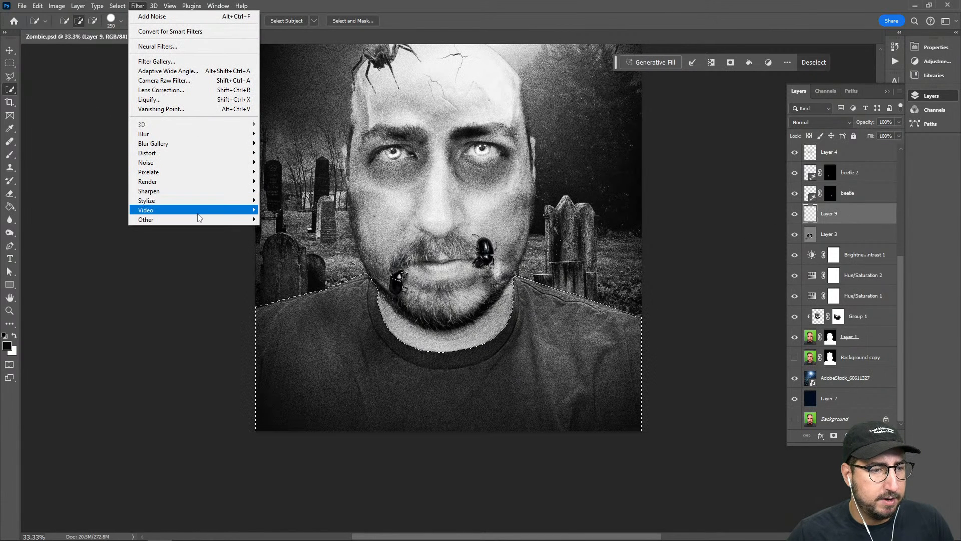
mouse_move(210, 184)
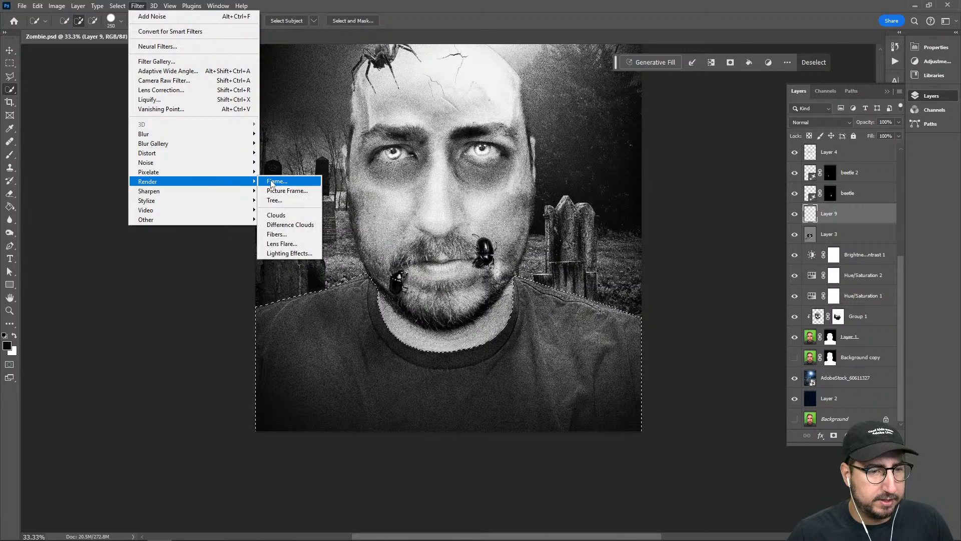
left_click(281, 216)
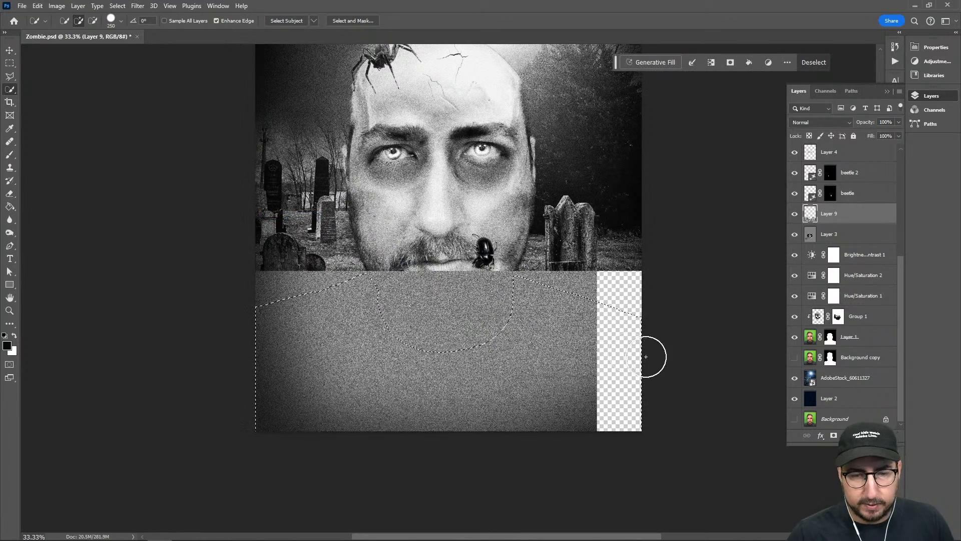
key("z")
left_click(501, 312)
left_click(501, 311, "alt")
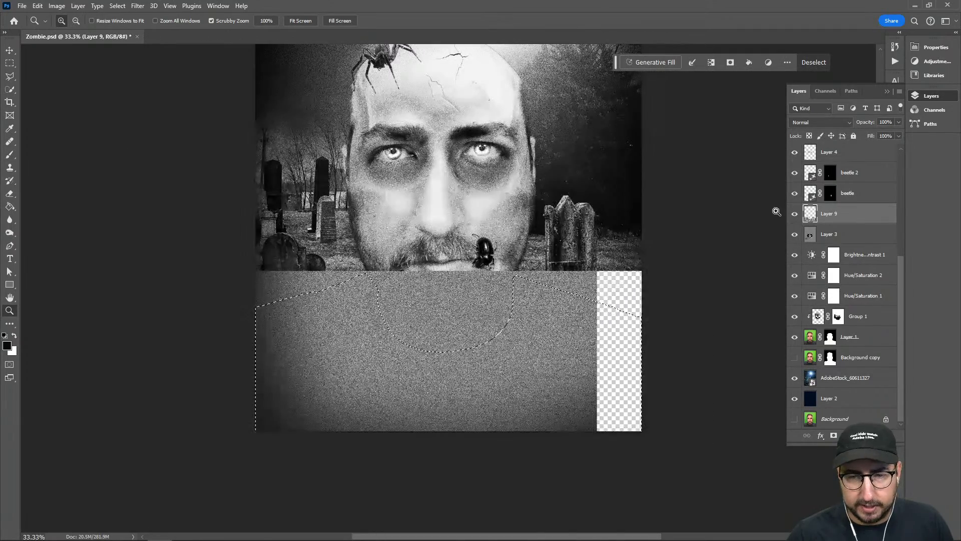
left_click(796, 216)
left_click(796, 217)
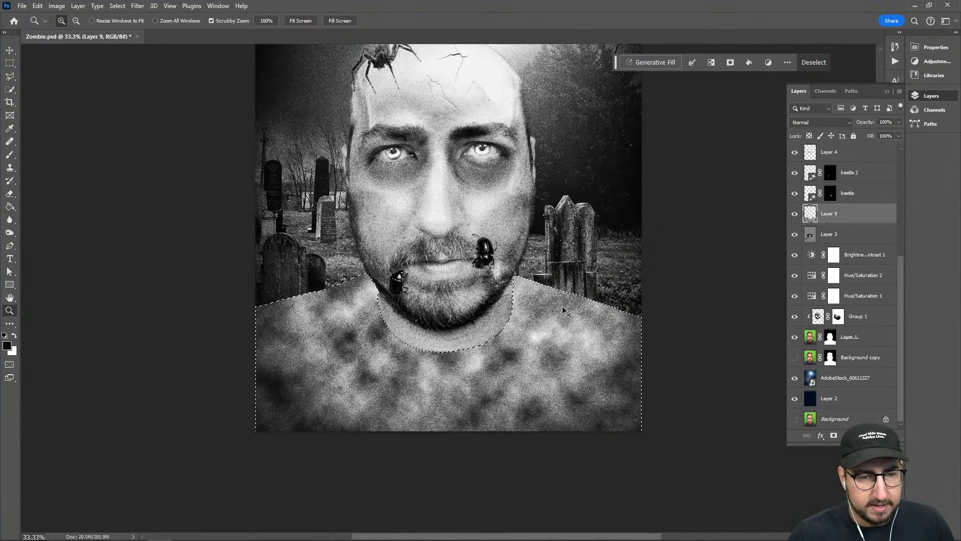
Deselect the shirt and set Layer 9's blend mode to Multiply
key("ctrl+d")
left_click(812, 125)
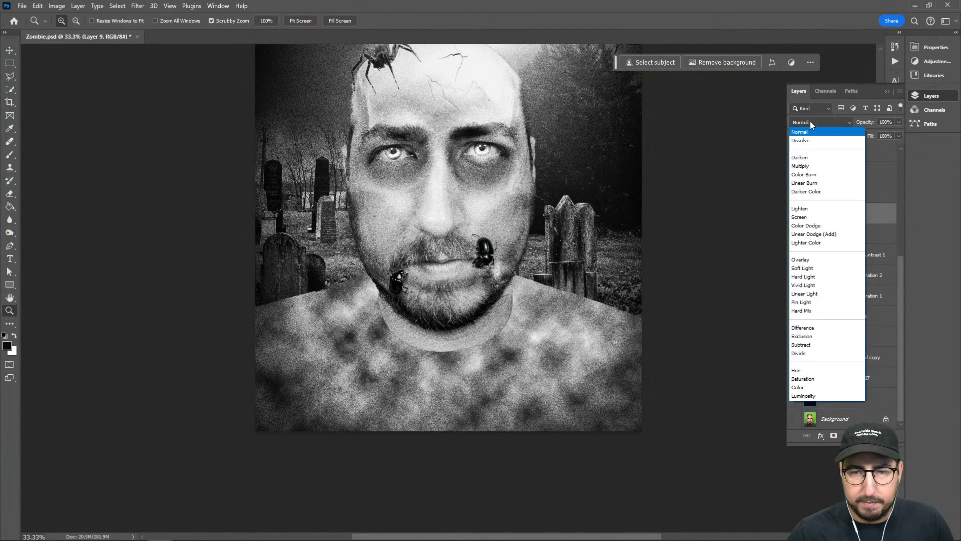
left_click(812, 169)
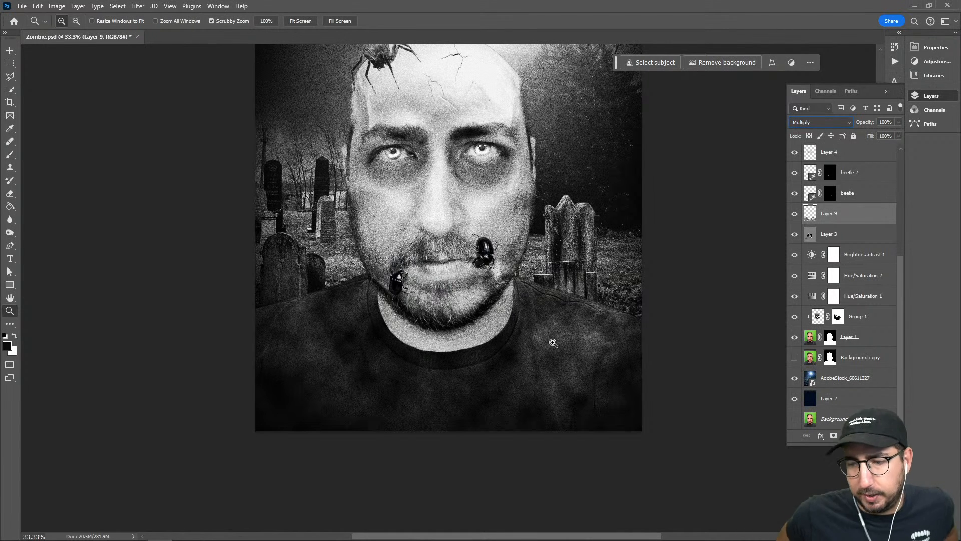
With Layer 7 active, select a wide rectangle across the sky down to the top of the head and generate "fog and clouds" with Generative Fill
left_click_drag(472, 319, 476, 435)
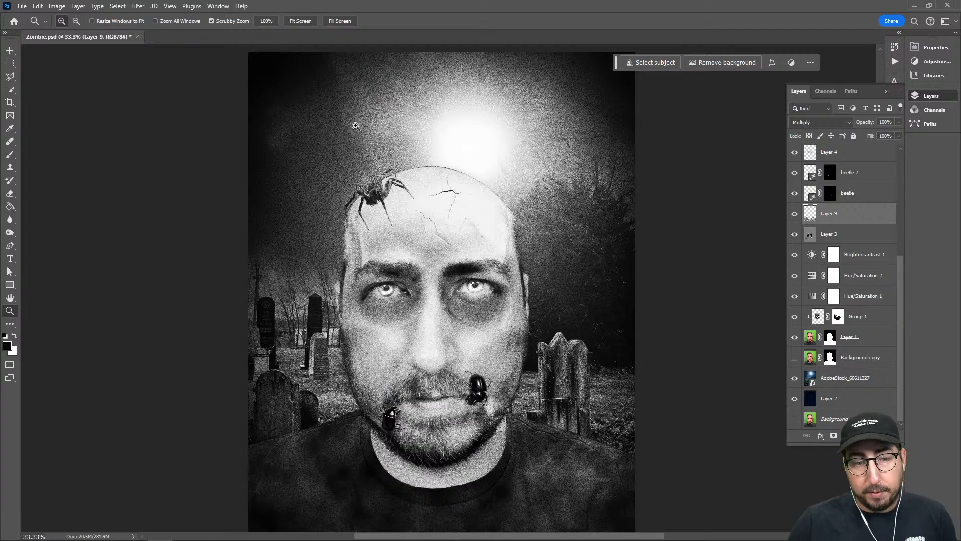
left_click_drag(499, 303, 480, 291)
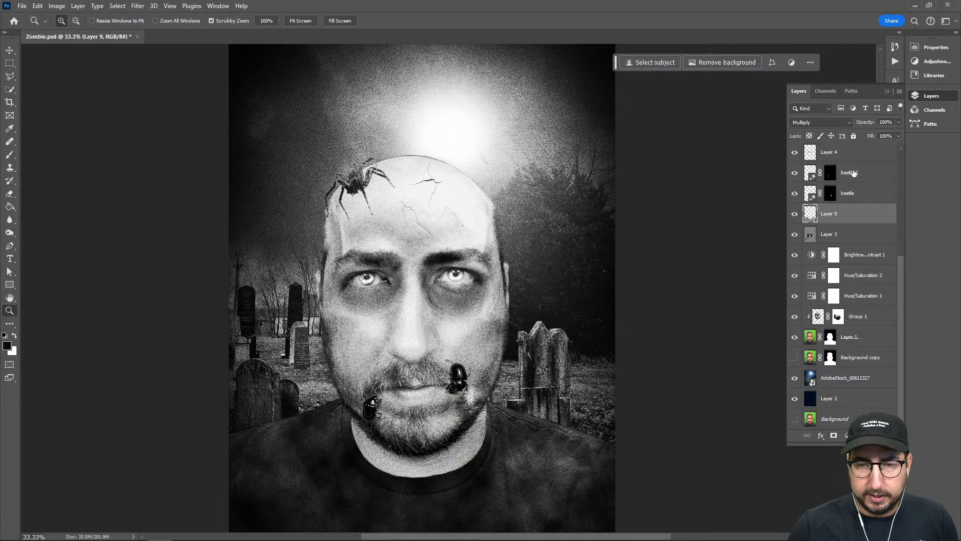
scroll(820, 156, "up", 5)
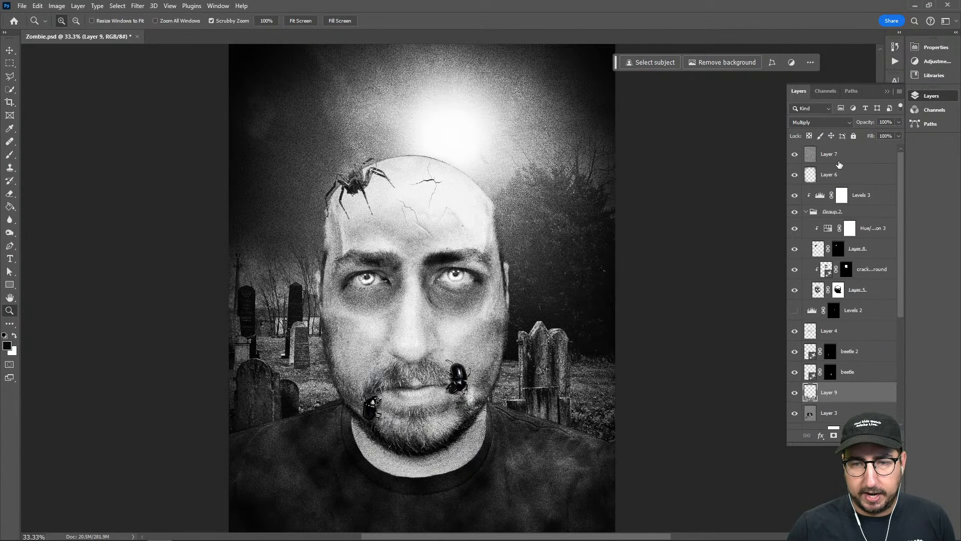
left_click(839, 155)
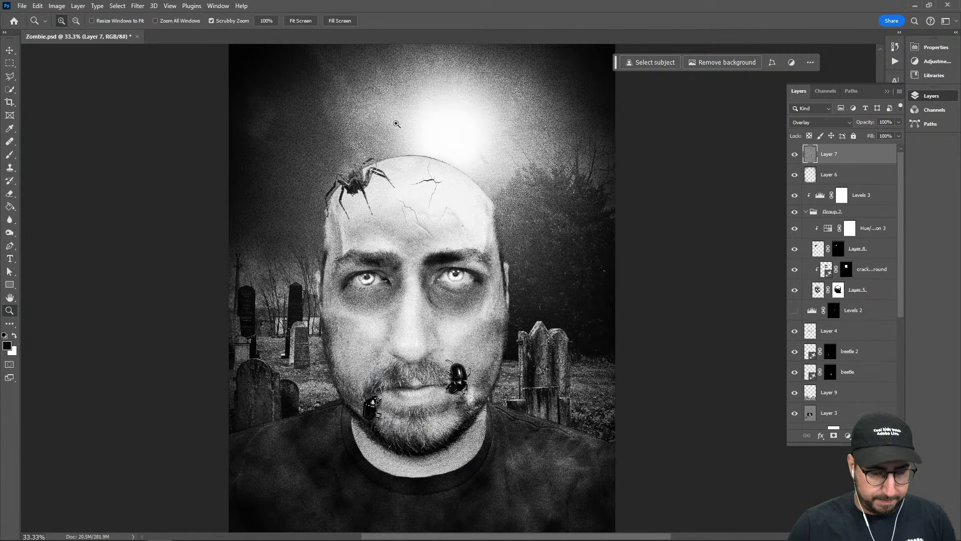
key("m")
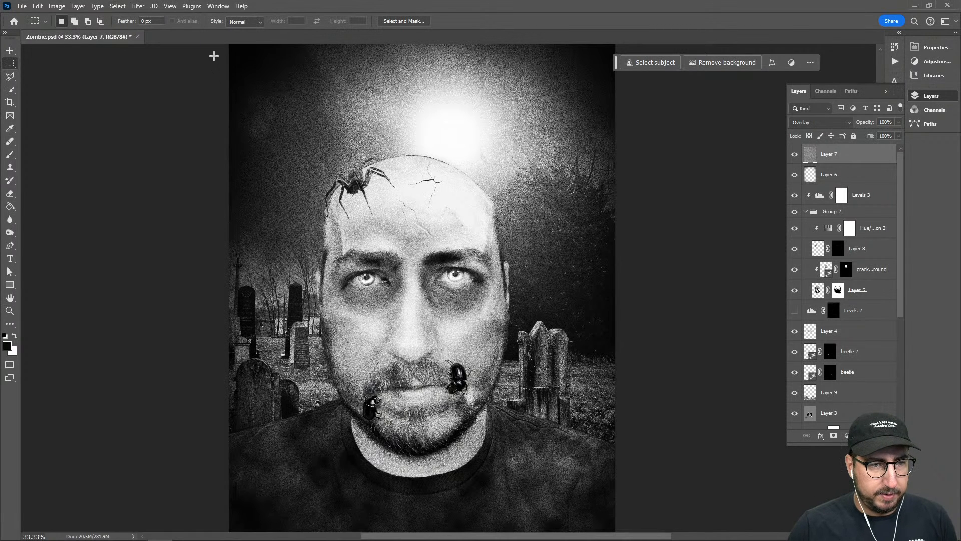
left_click_drag(214, 55, 614, 164)
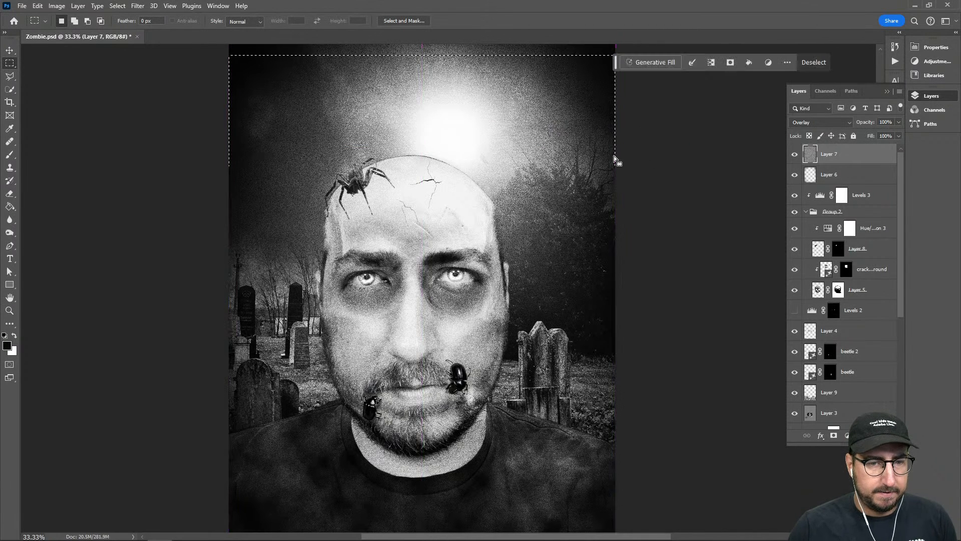
left_click(654, 62)
type("fog ")
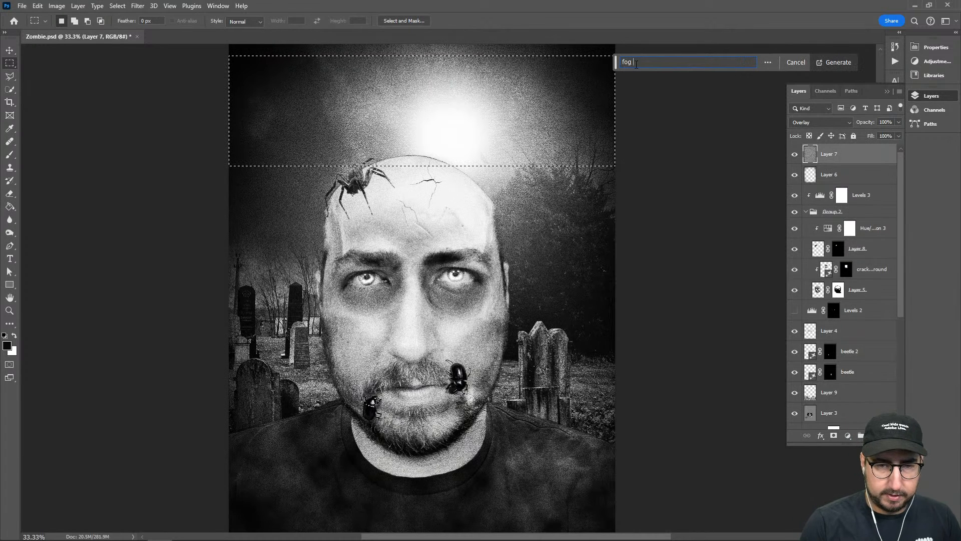
type("and c")
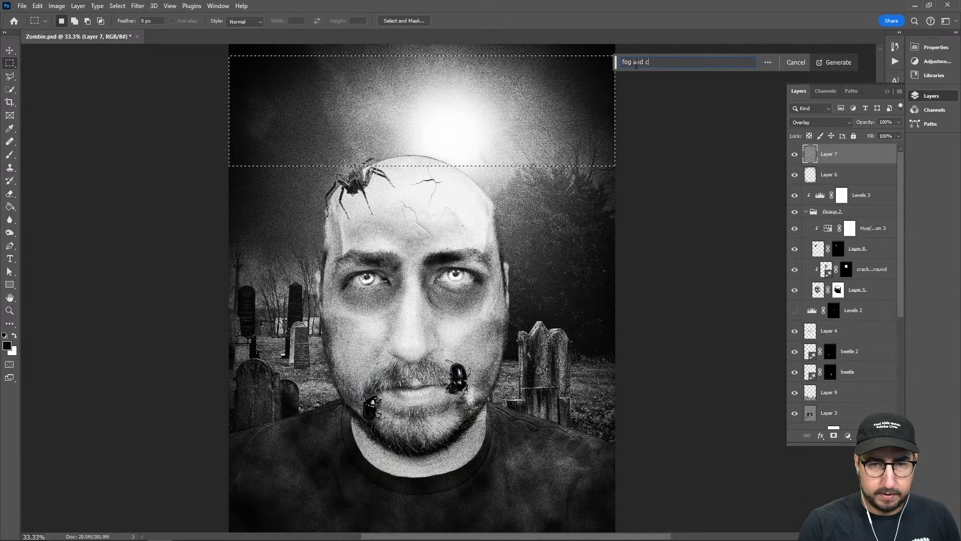
type("louds")
key("Return")
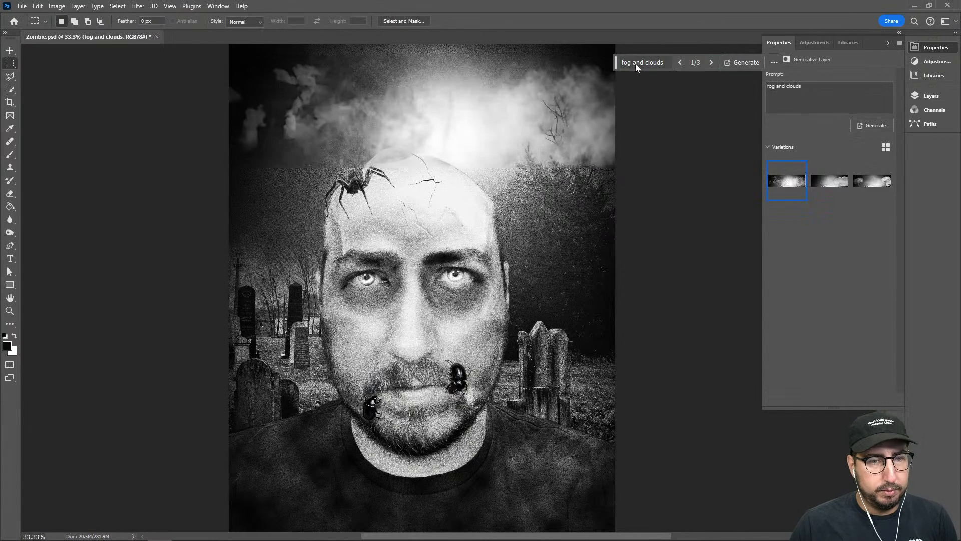
Compare the three fog and clouds variations and delete the generative layer
left_click(829, 182)
left_click(863, 183)
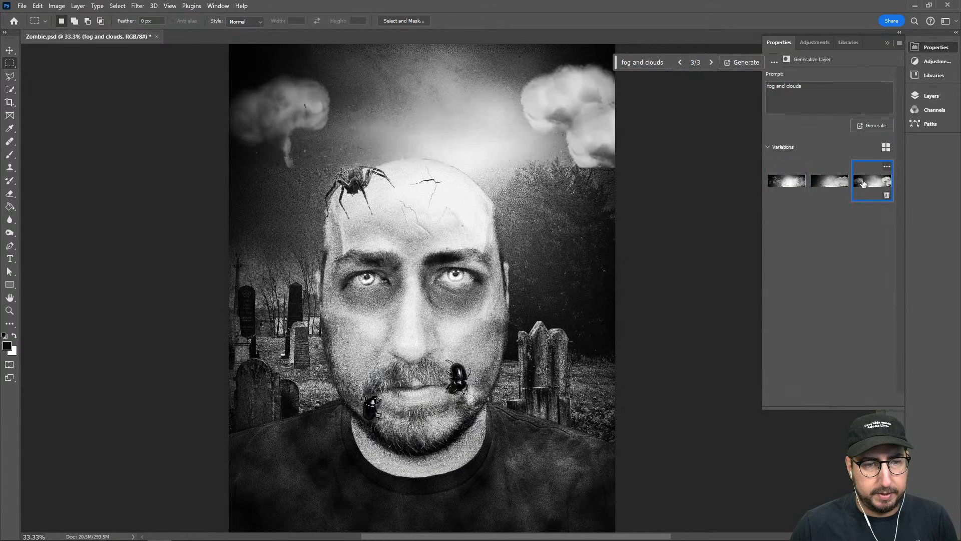
left_click(788, 185)
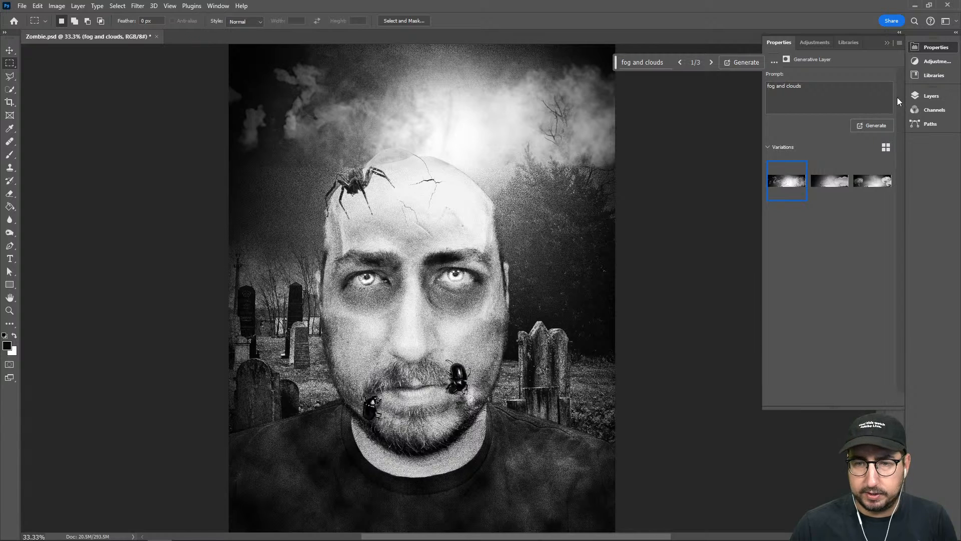
left_click(931, 96)
key("Delete")
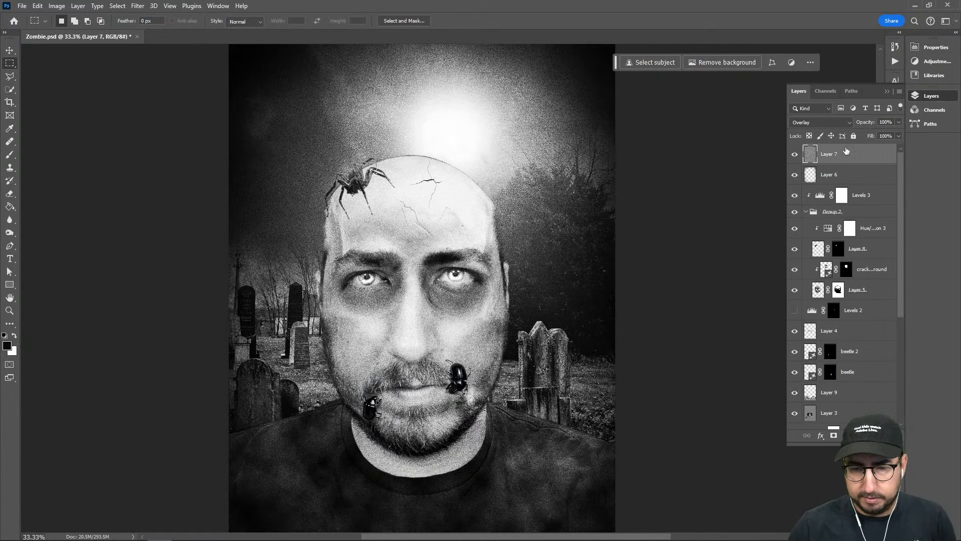
With the AdobeStock_60611327 background layer active, select a full-width rectangle across the sky down to the forehead
scroll(840, 181, "down", 5)
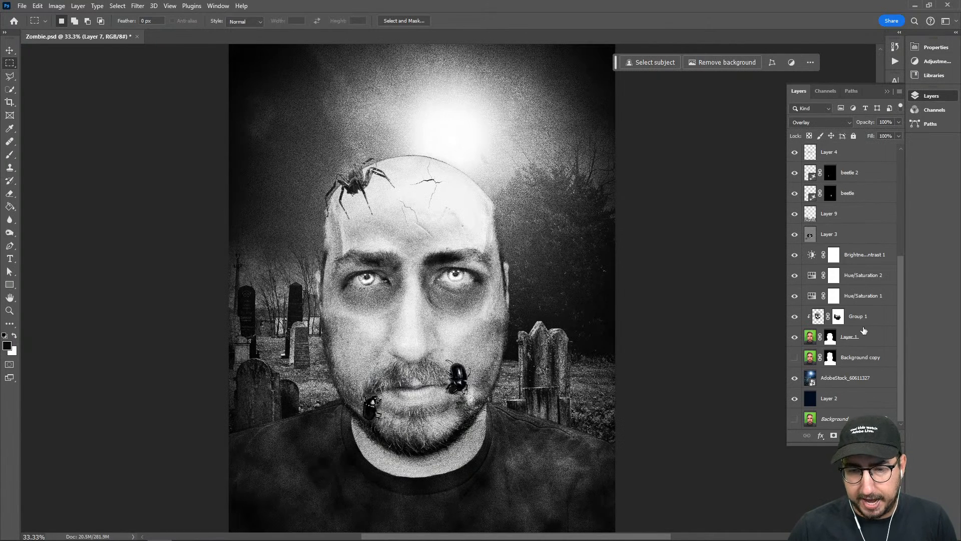
scroll(868, 304, "up", 5)
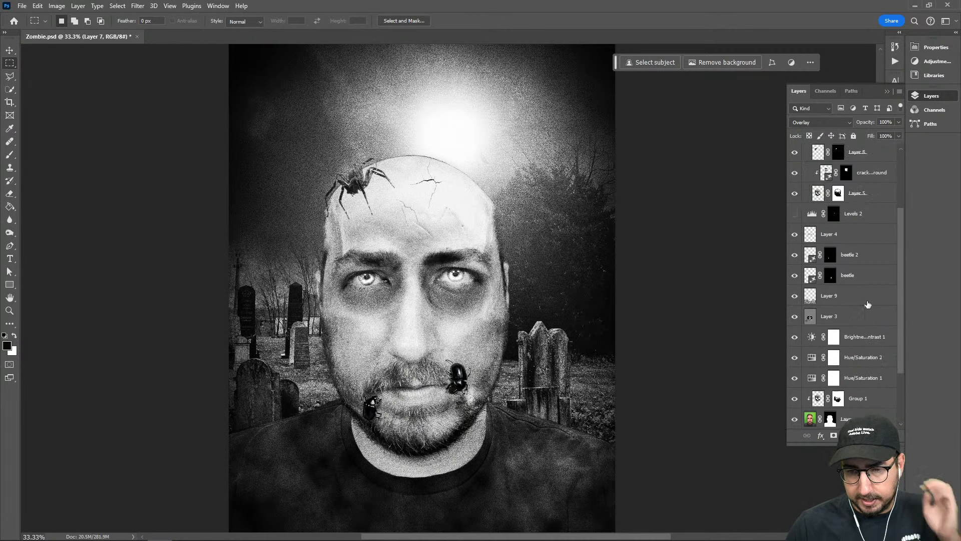
scroll(859, 330, "down", 5)
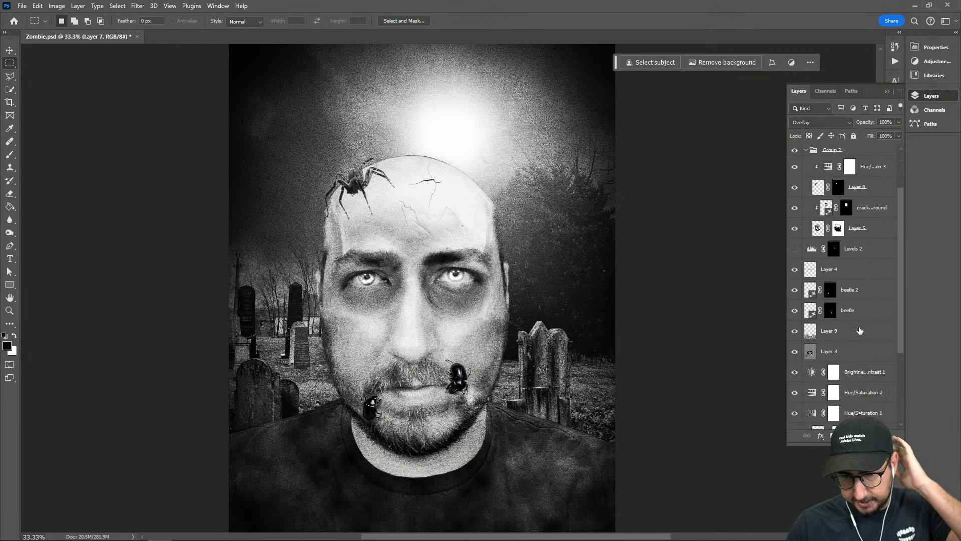
left_click(840, 392)
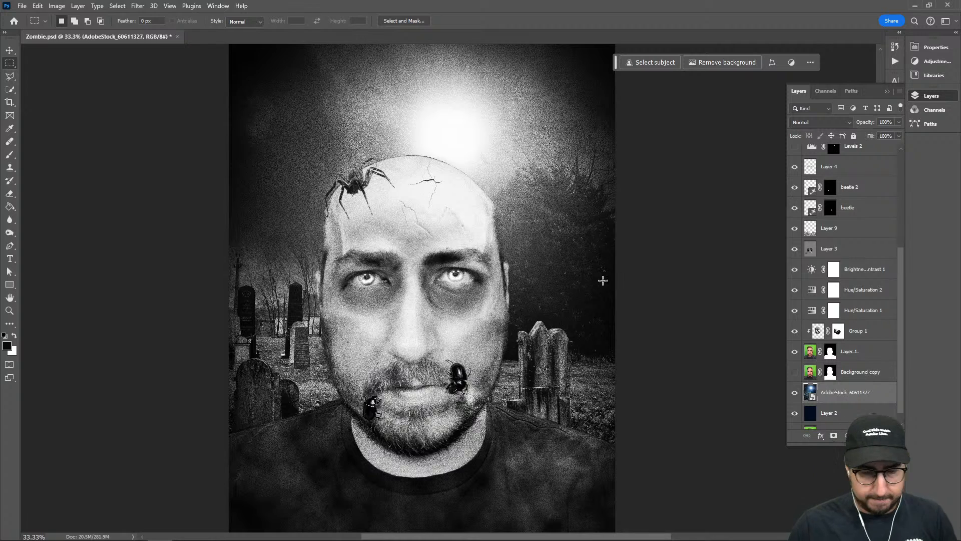
left_click_drag(304, 128, 292, 172)
left_click_drag(209, 77, 669, 274)
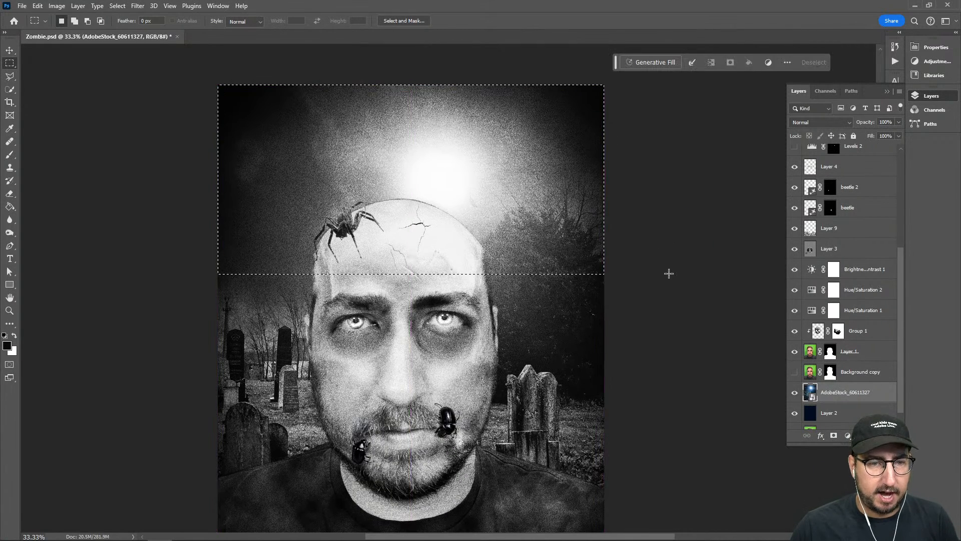
Generate "bats in clouds with the moon" in the selected sky area with Generative Fill
left_click(653, 62)
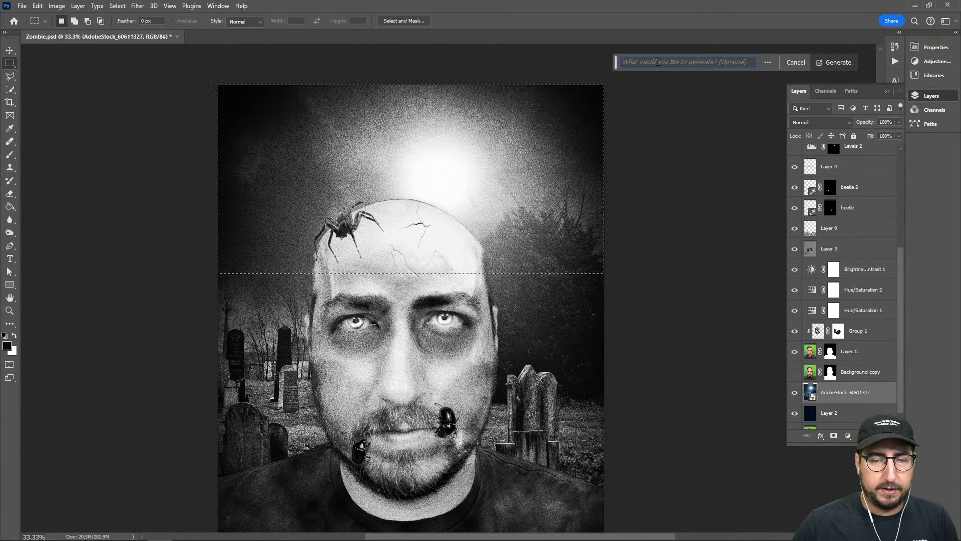
type("bat")
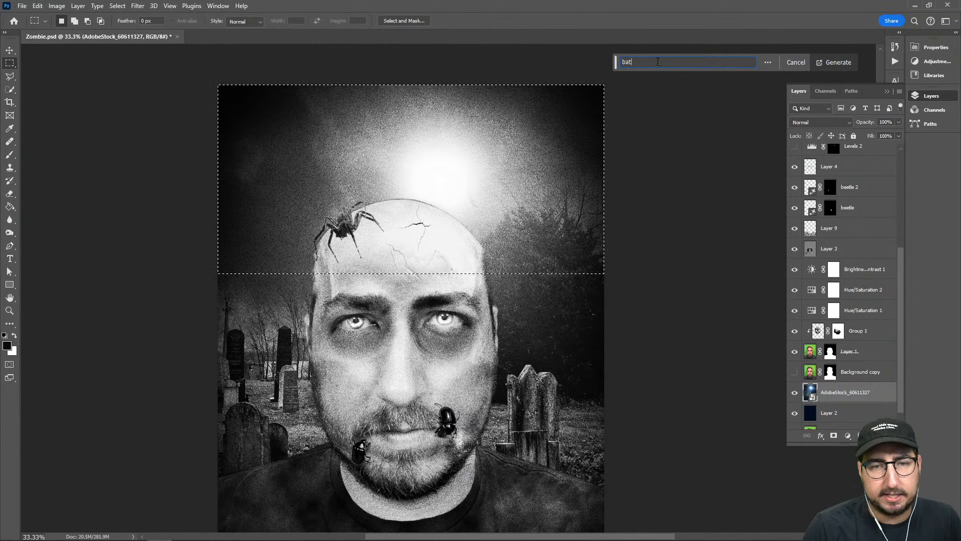
type("s in c")
type("louds")
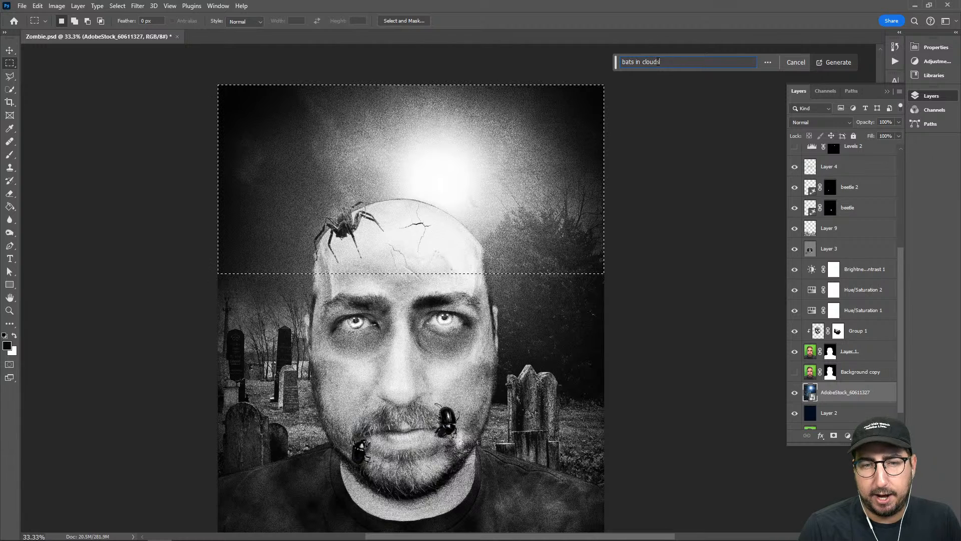
type(" with the moon")
key("Return")
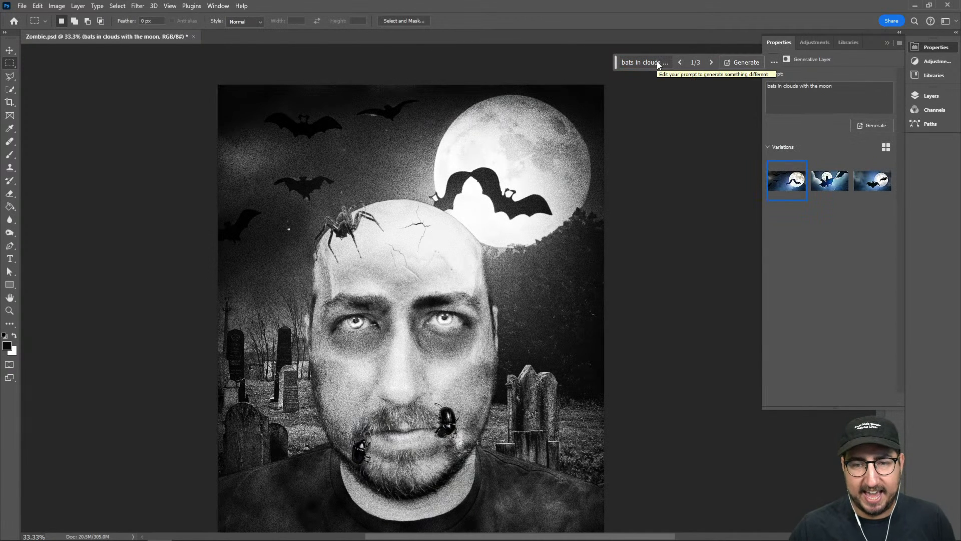
Compare the bat variations and generate again with the prompt "bats in clouds with the moon, photorealistic, at night"
left_click(864, 179)
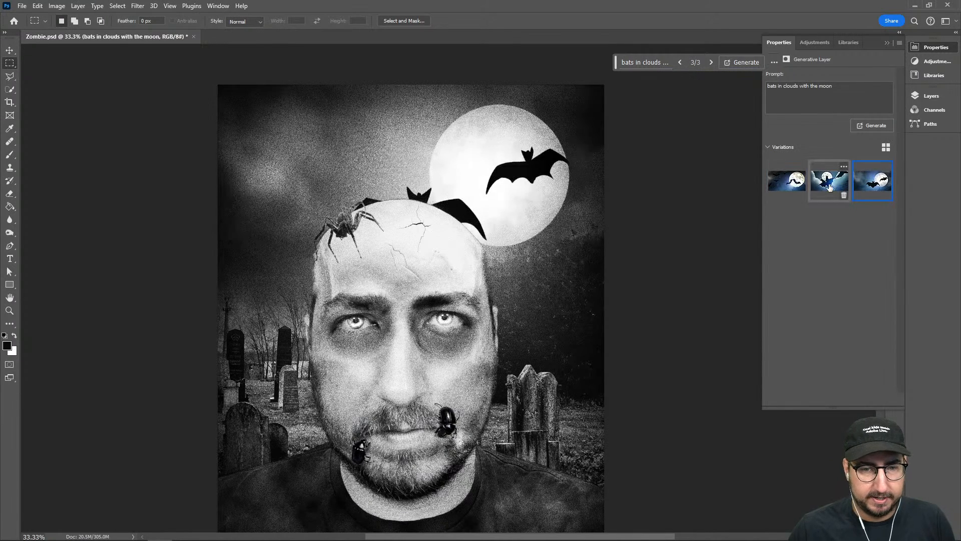
left_click(793, 184)
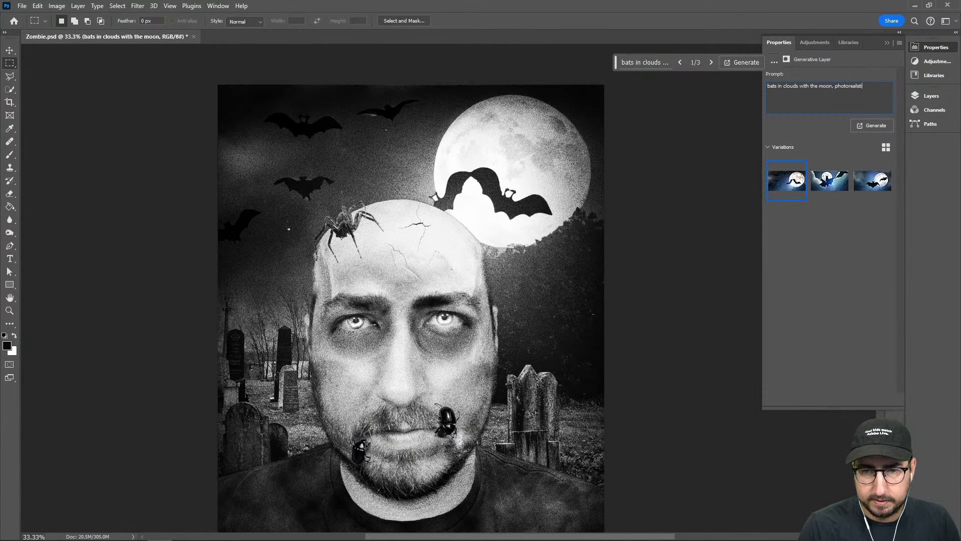
key("Return")
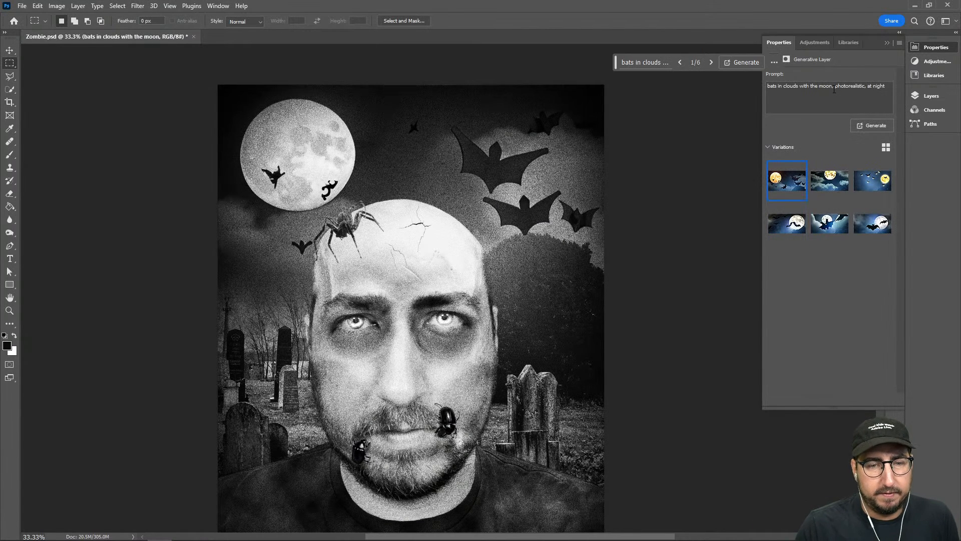
Compare the new photorealistic variations, and replace the prompt with "foggy night sky" to generate again
left_click(830, 181)
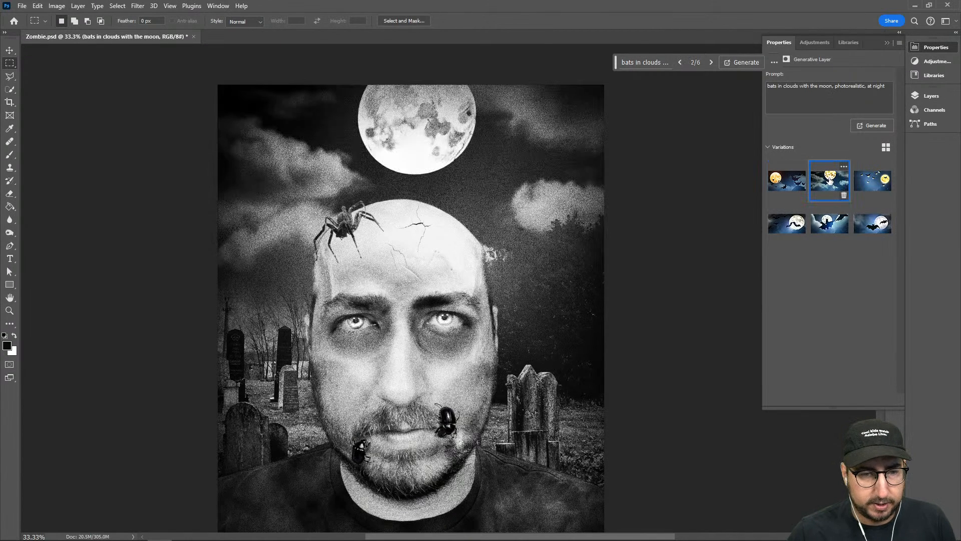
left_click(867, 185)
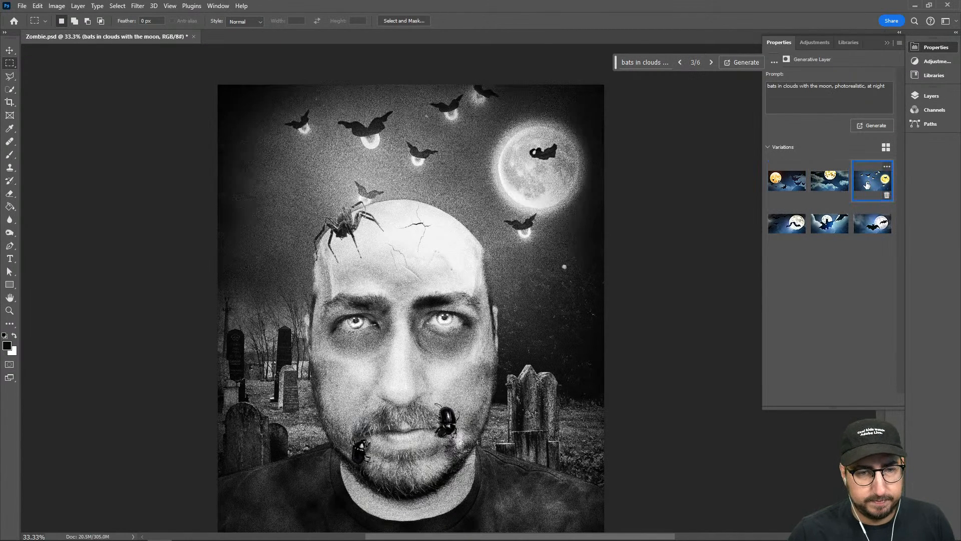
left_click(787, 182)
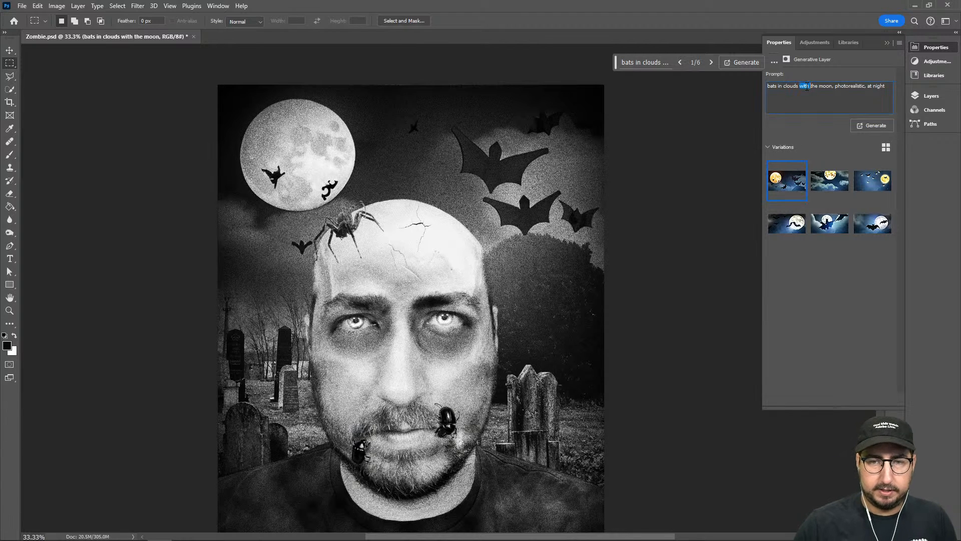
triple_click(807, 86)
type("halloween")
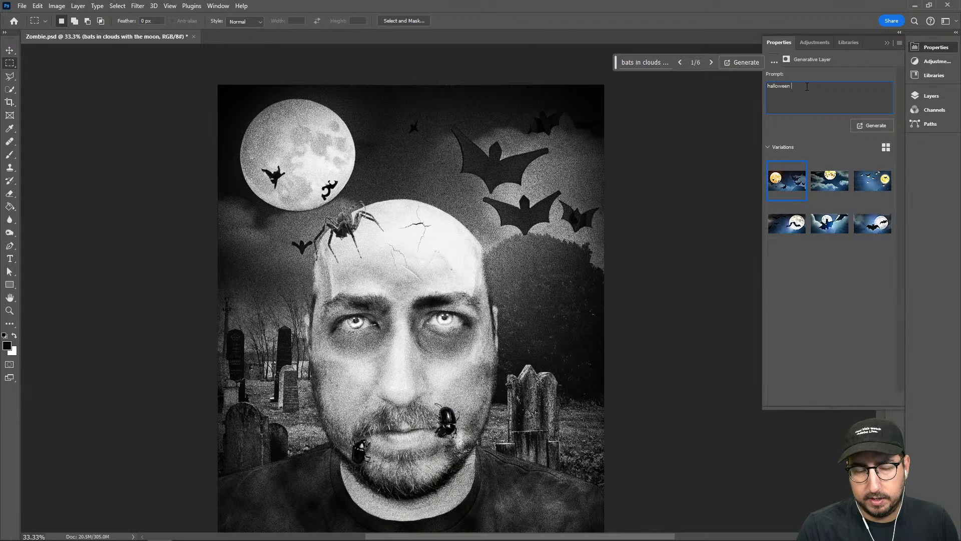
triple_click(807, 86)
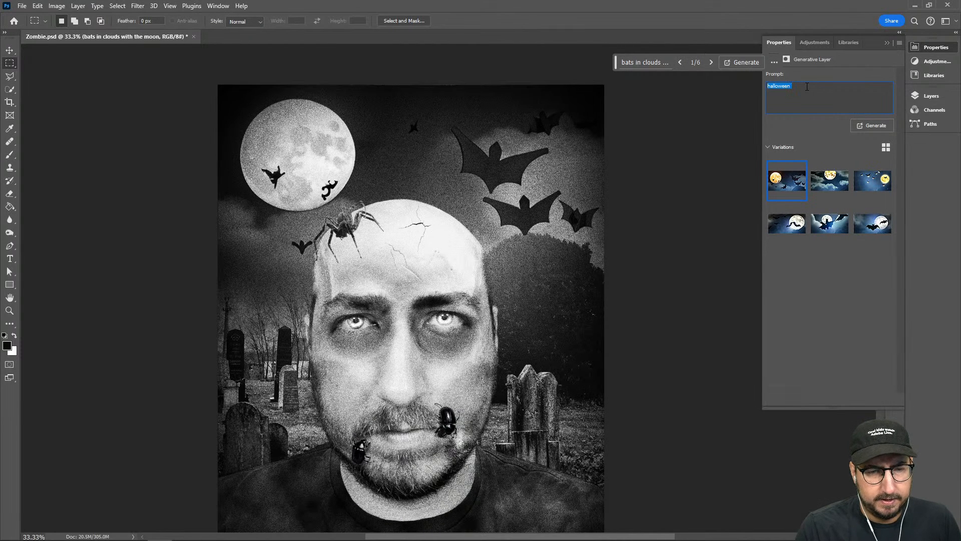
type("foggy night sky")
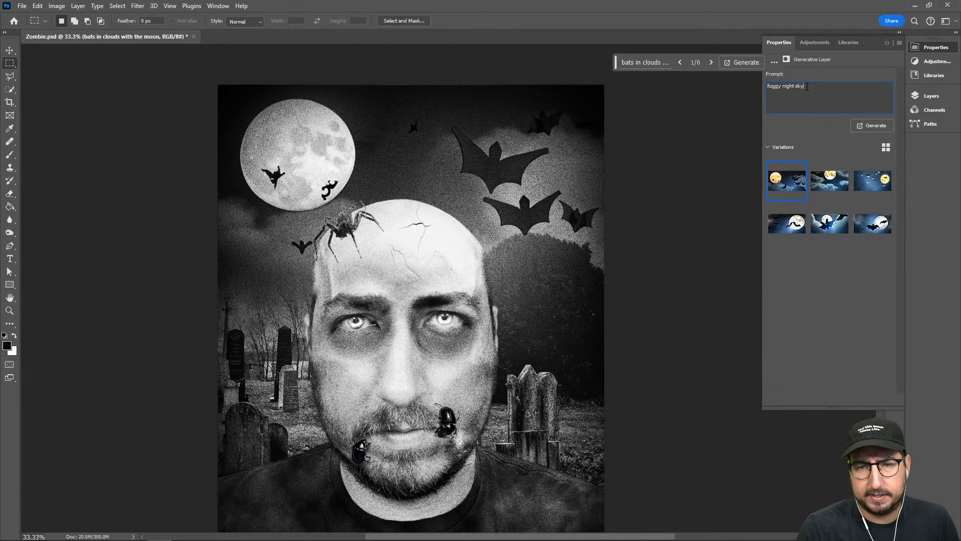
key("Return")
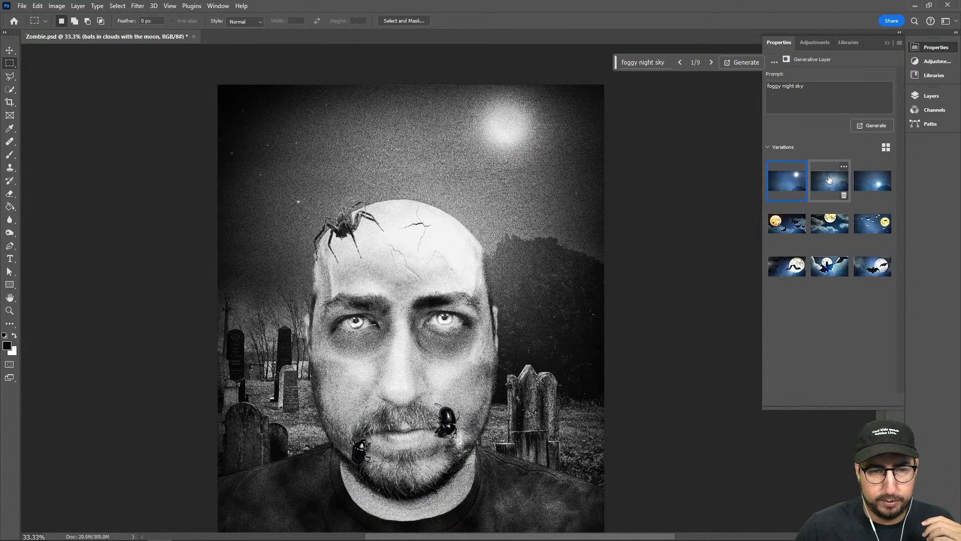
Compare the foggy night sky variations and keep the third one, with the low moon beside the head and scattered stars
left_click(830, 180)
left_click(871, 189)
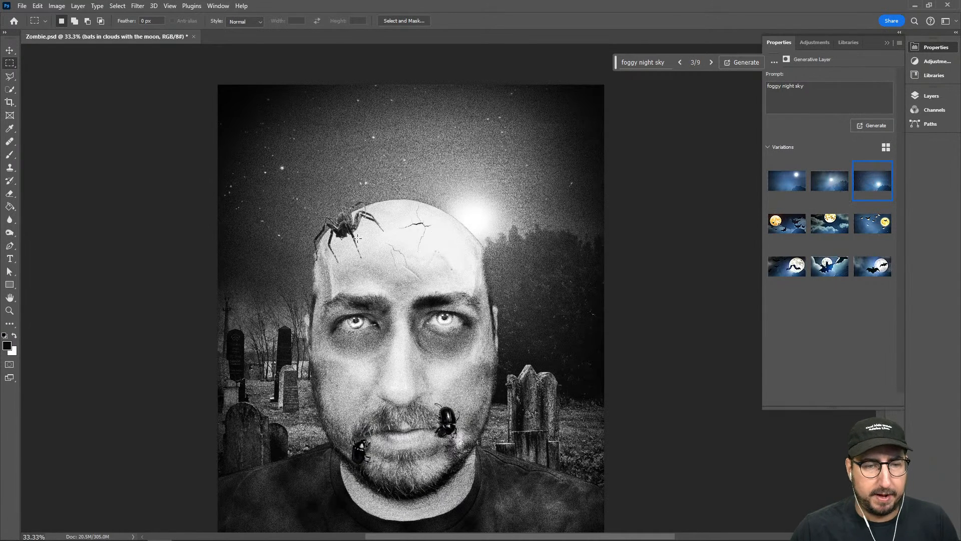
key("z")
left_click(401, 225, "alt")
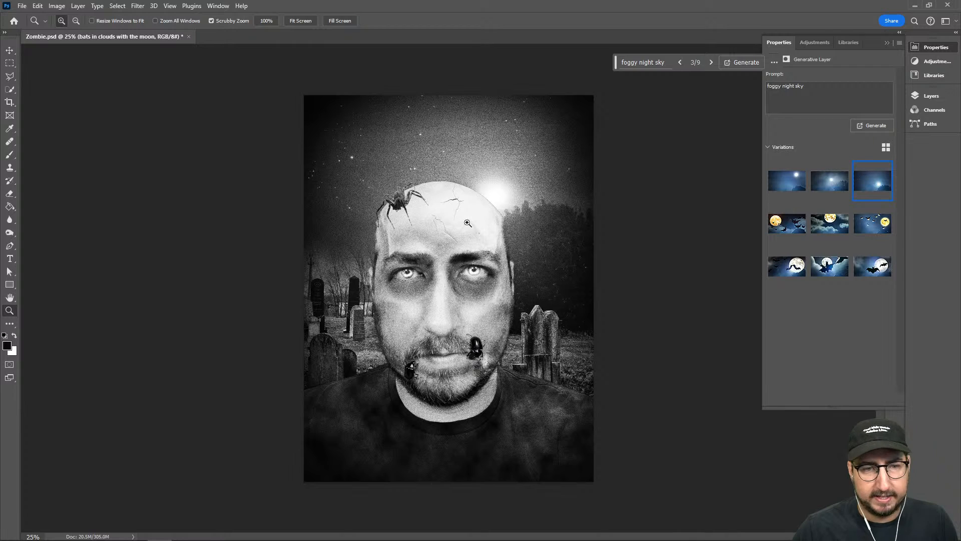
left_click(467, 222)
key("m")
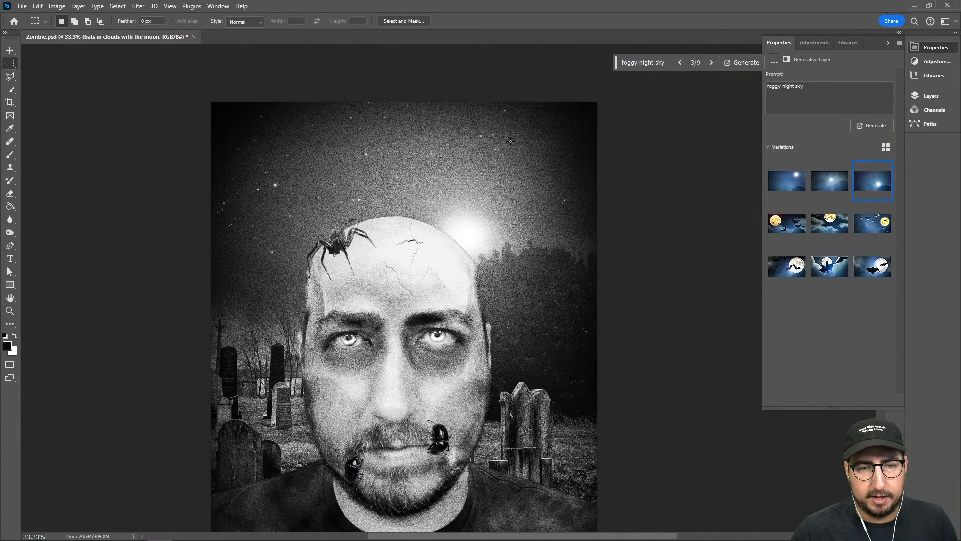
Add a white 150 pt Adobe Clean Bold text layer over the sky and place it directly below Layer 7
left_click(931, 95)
scroll(841, 242, "down", 2)
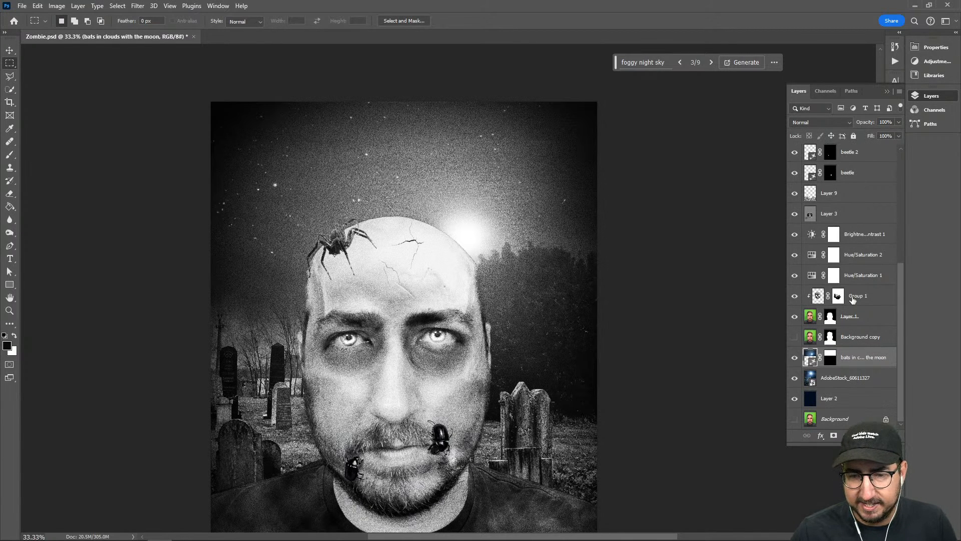
left_click(865, 219)
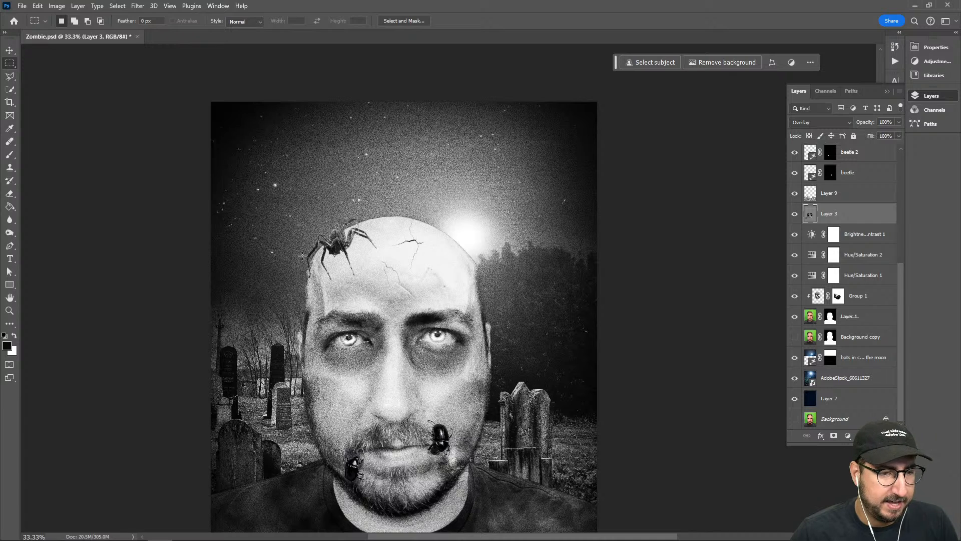
key("t")
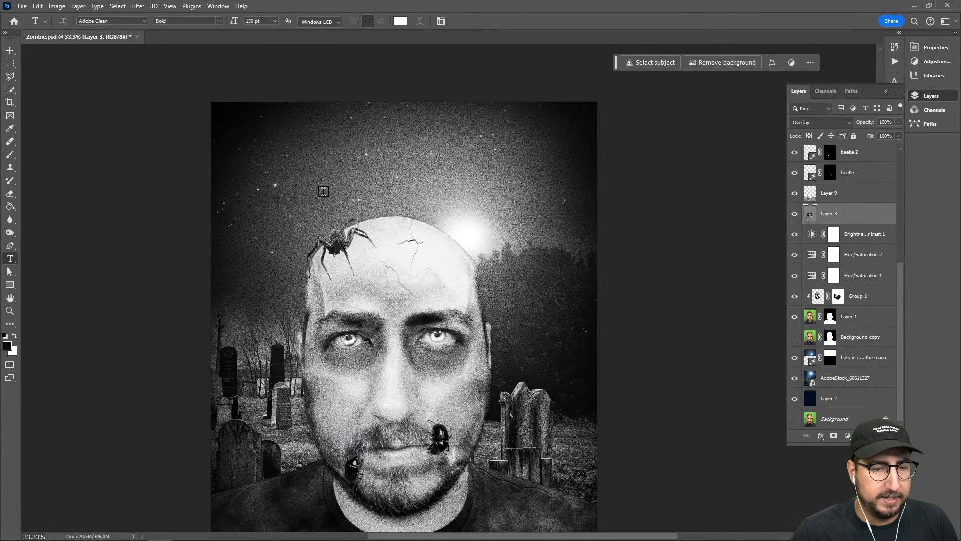
left_click(324, 191)
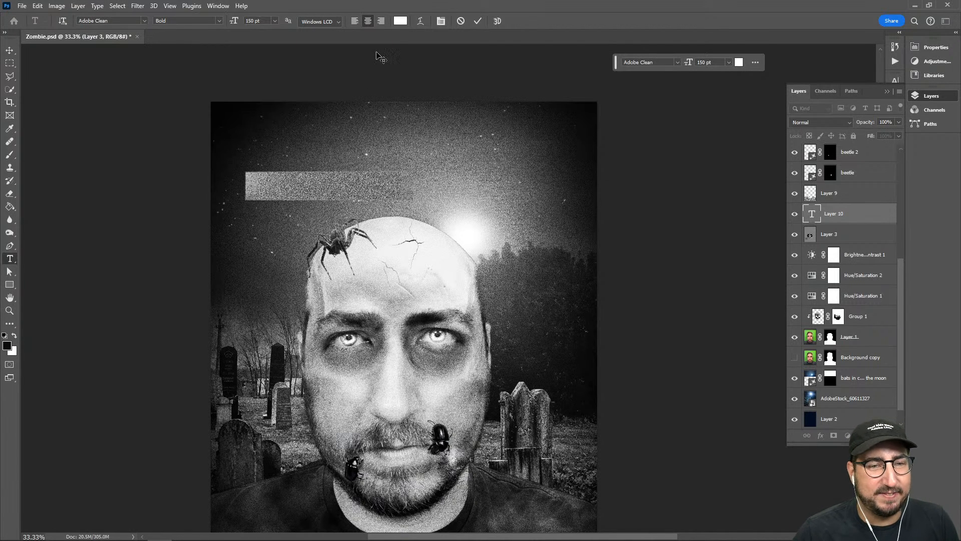
left_click_drag(831, 215, 843, 167)
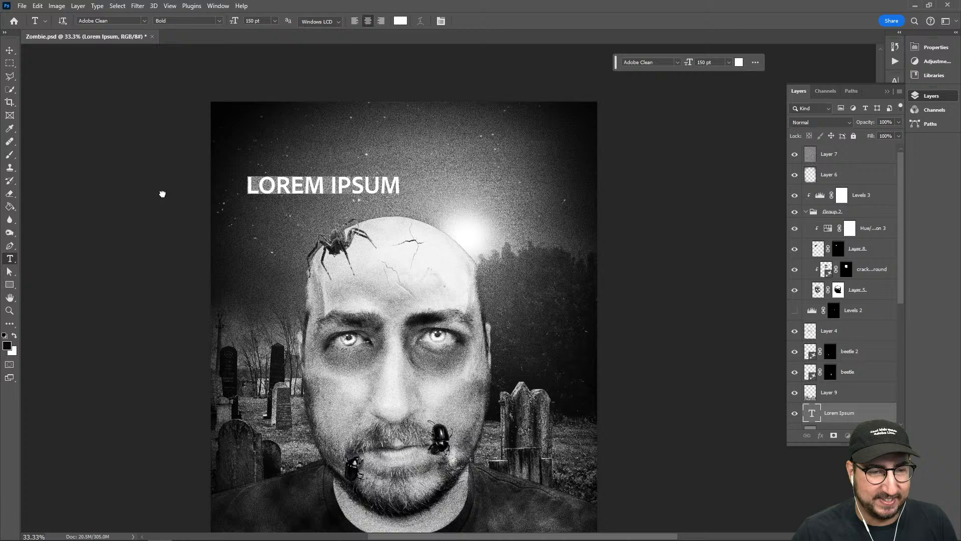
Replace the placeholder text with "Adobe UNDEAD" on two lines
triple_click(306, 182)
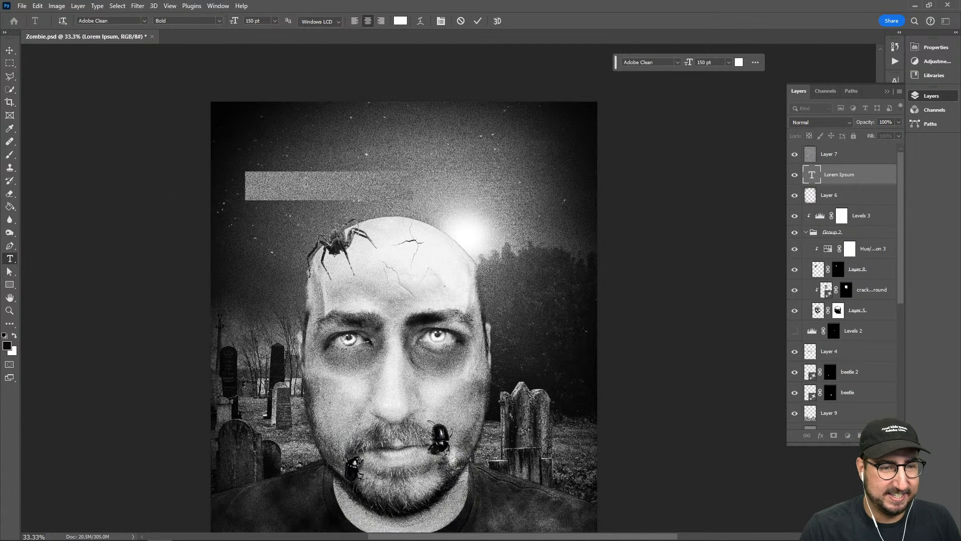
key("ctrl+a")
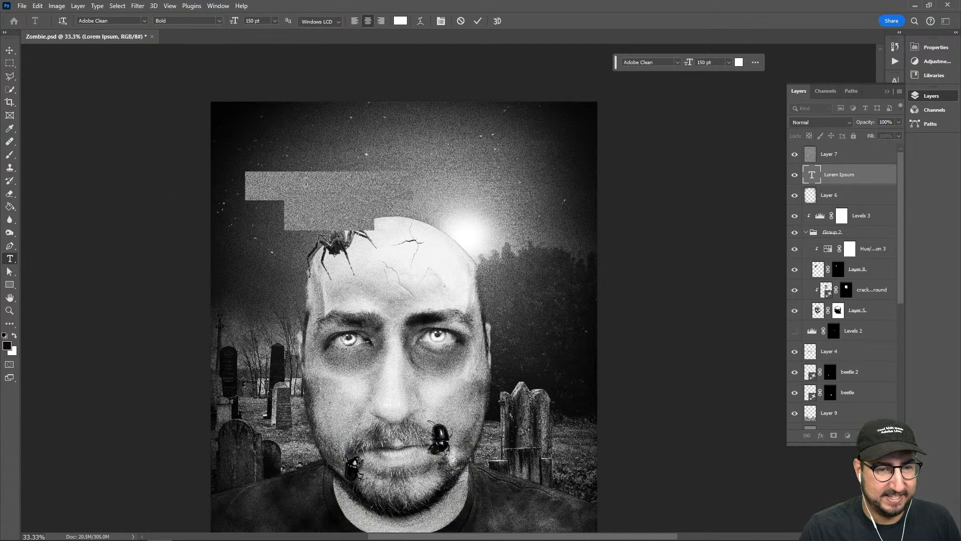
type("d")
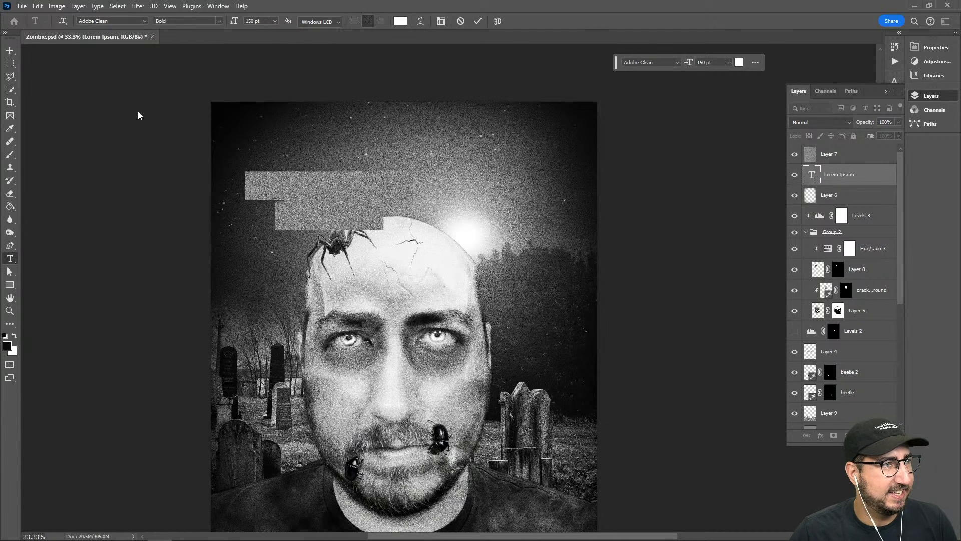
left_click(10, 50)
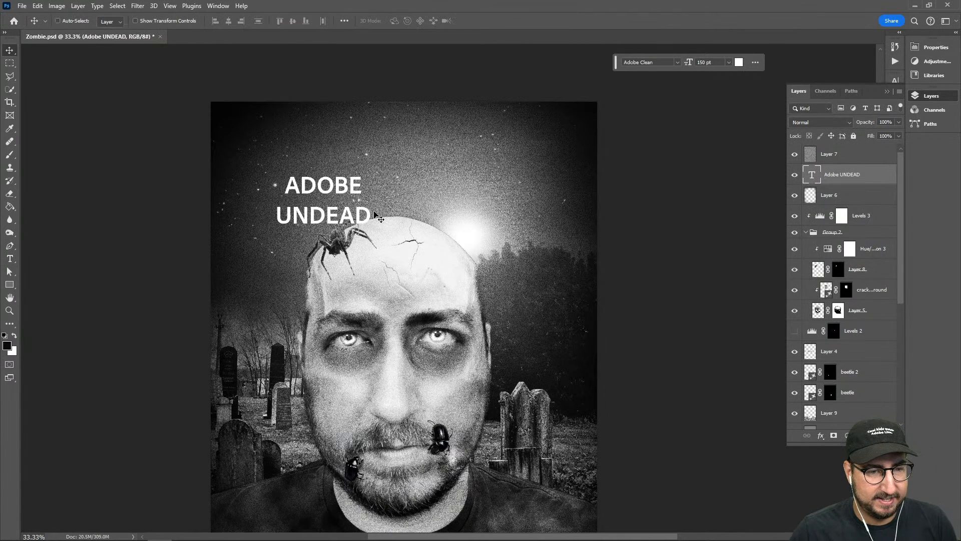
Scale the title to about 324% and position it centrally over the sky and forehead
key("ctrl+t")
left_click_drag(370, 229, 589, 354)
left_click_drag(543, 318, 510, 258)
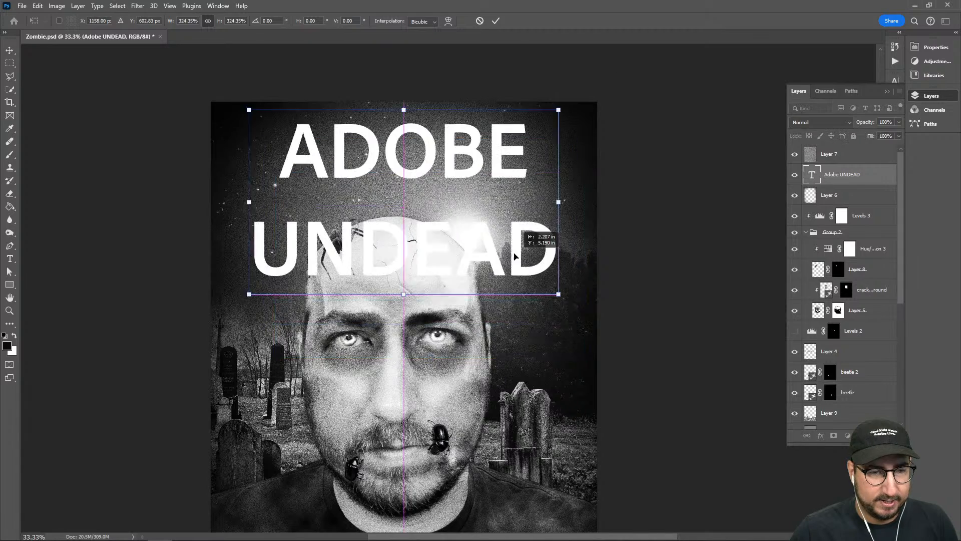
key("Return")
key("t")
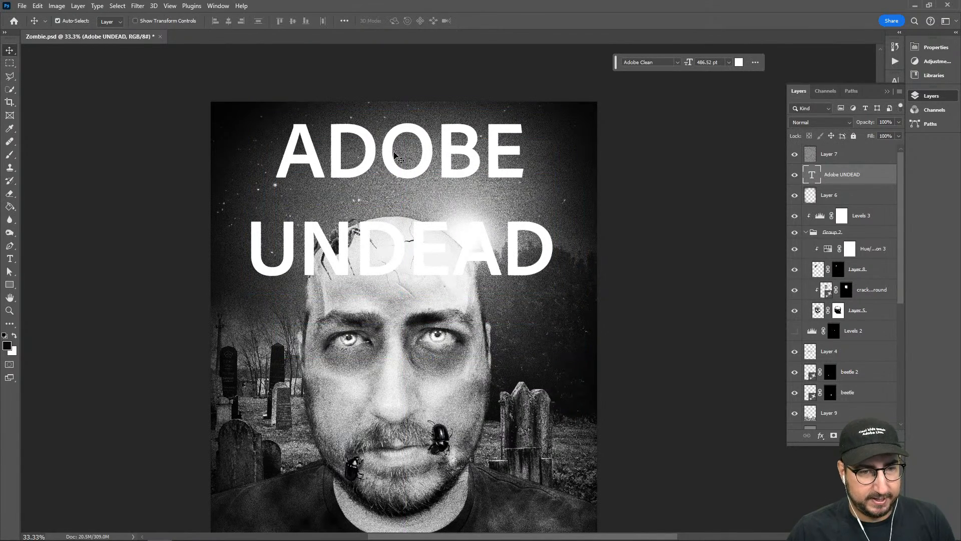
left_click(309, 116)
key("ctrl+a")
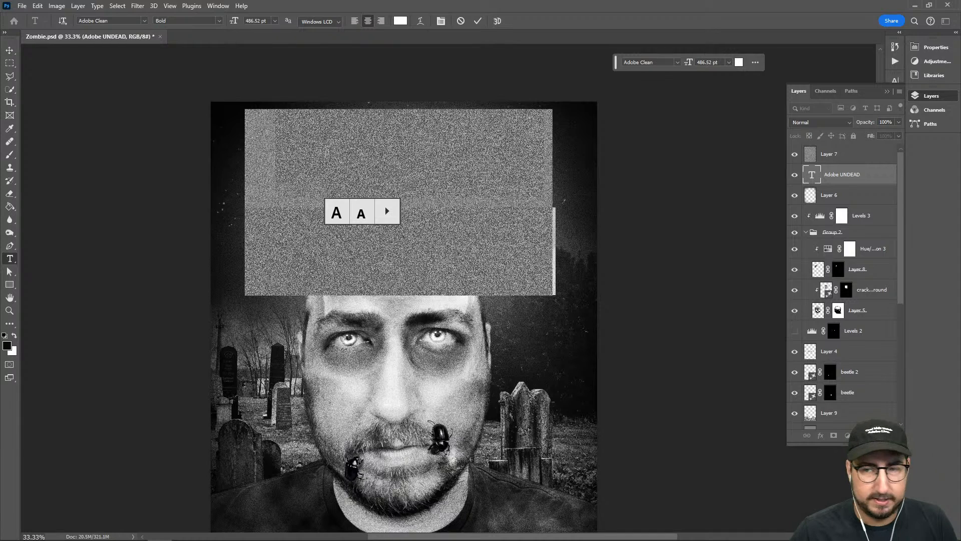
key("Escape")
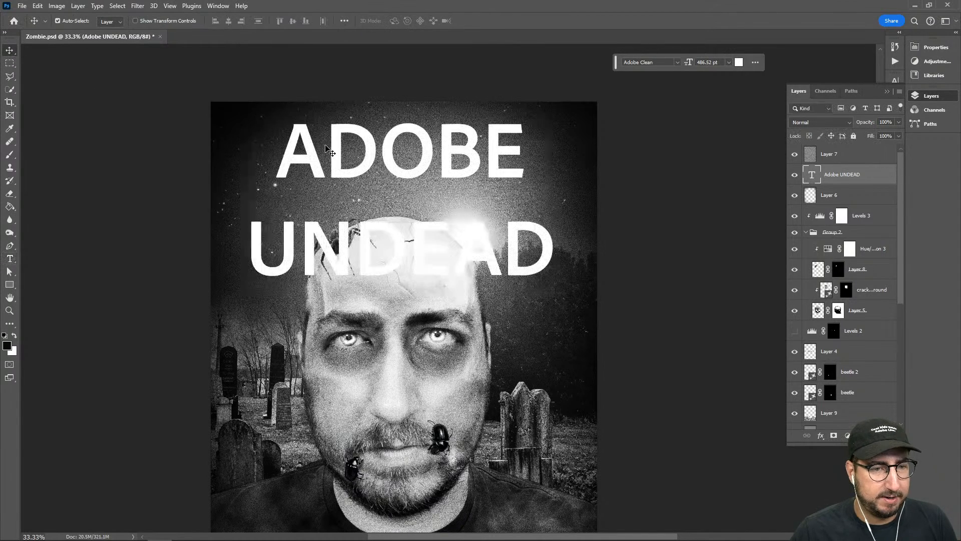
Filter the fonts to Decorative and set the whole Adobe UNDEAD title in Calamity Regular
left_click(379, 153)
key("ctrl+a")
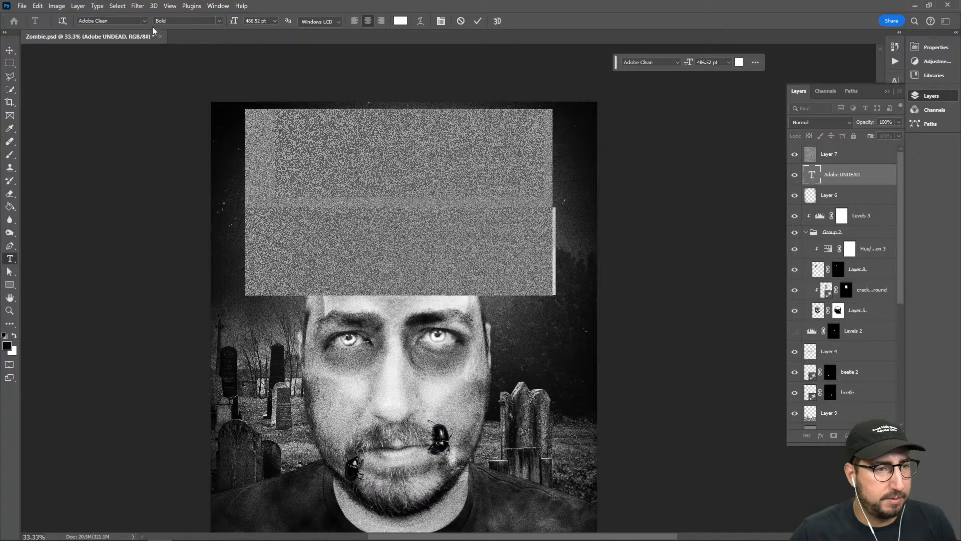
left_click(143, 21)
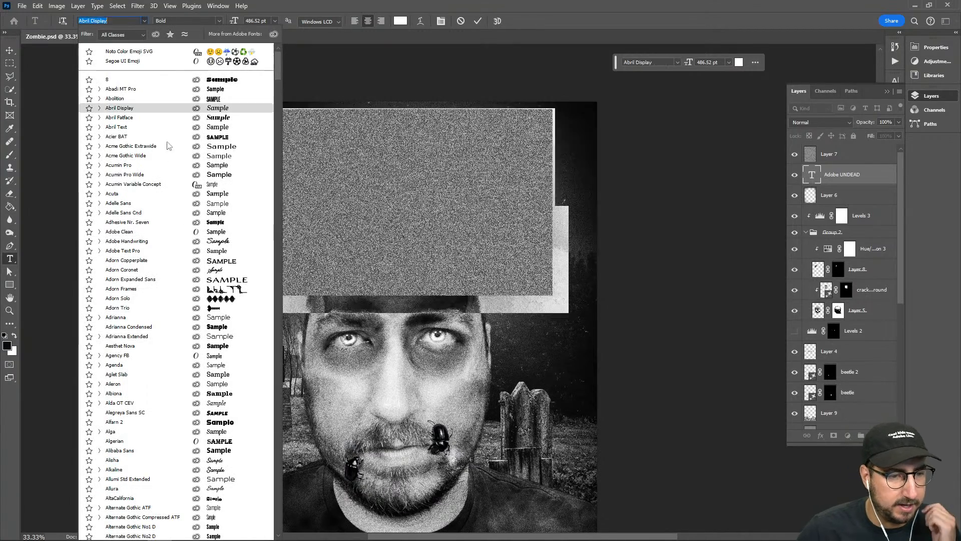
left_click(140, 33)
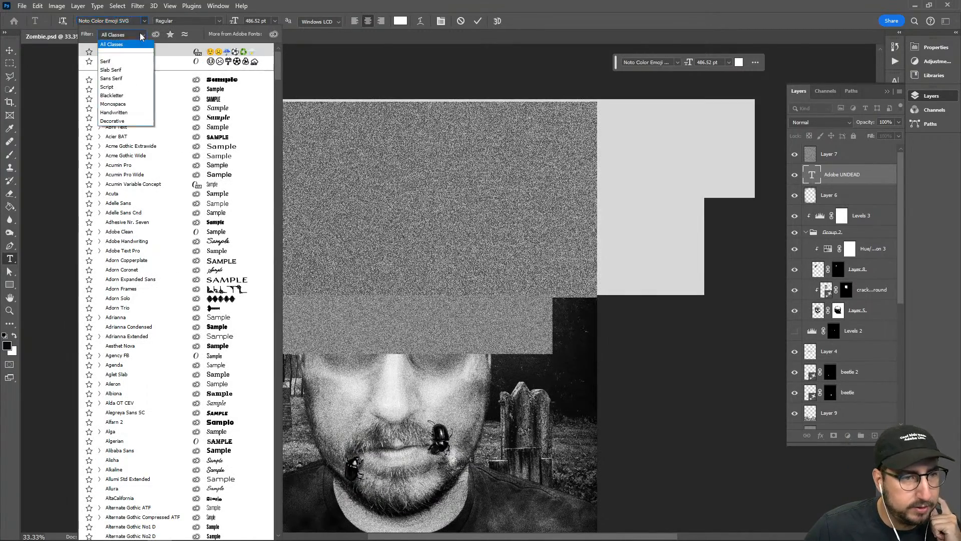
left_click(125, 120)
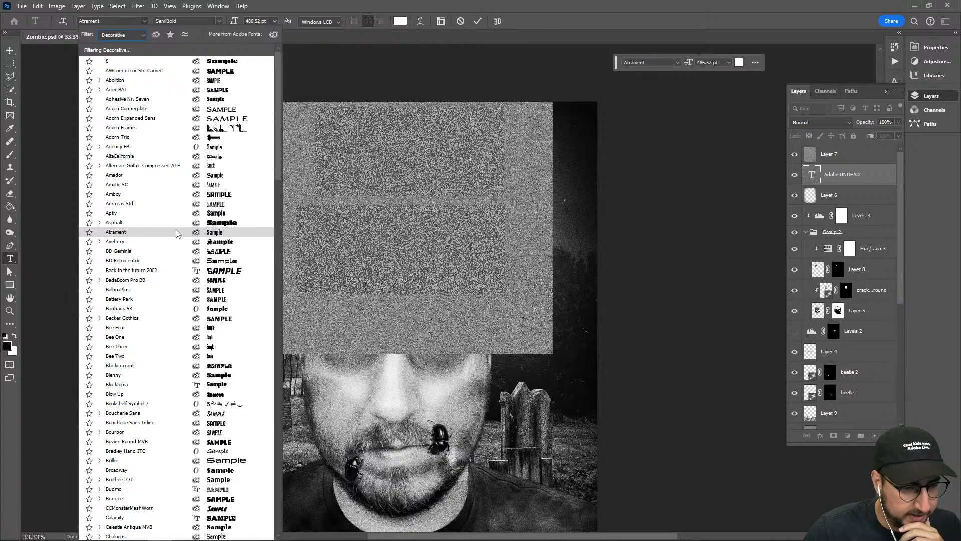
scroll(176, 233, "down", 5)
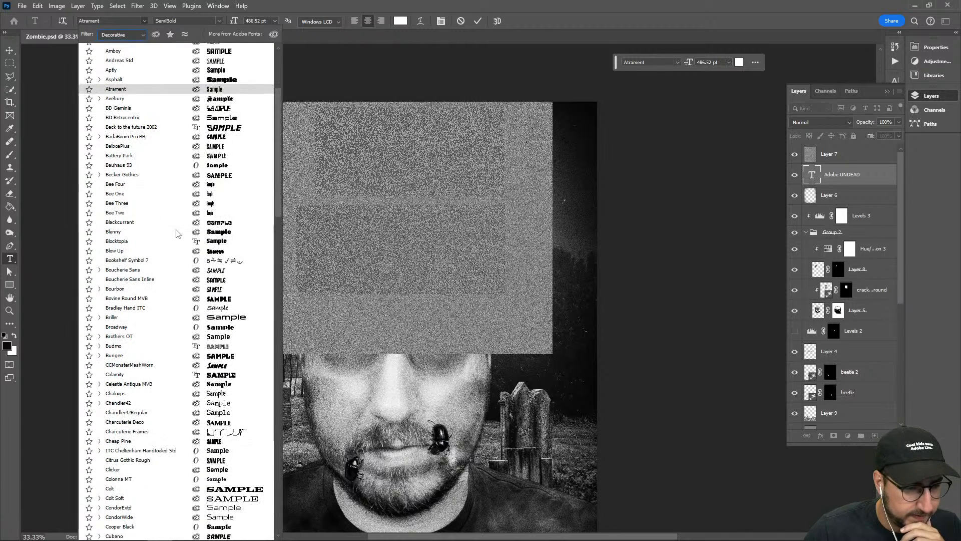
scroll(176, 232, "down", 3)
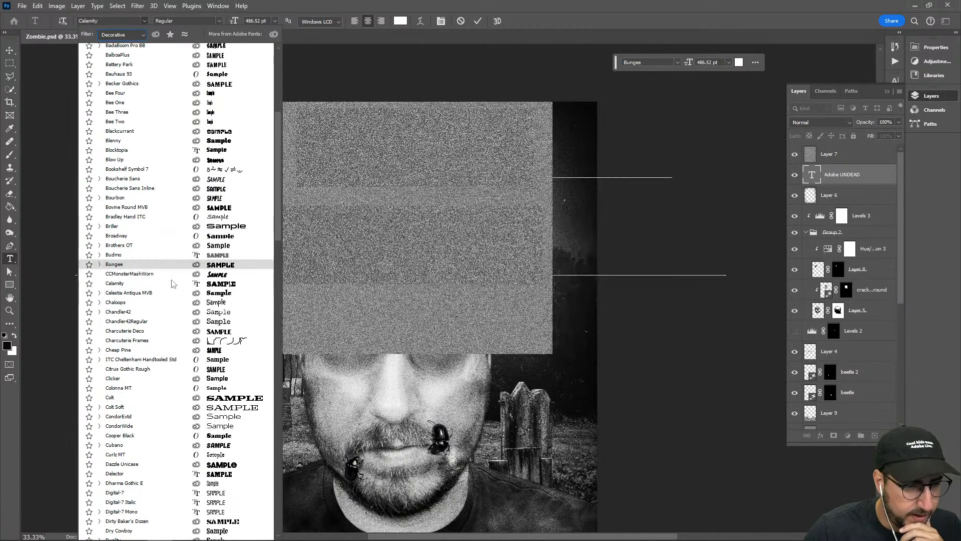
left_click(170, 283)
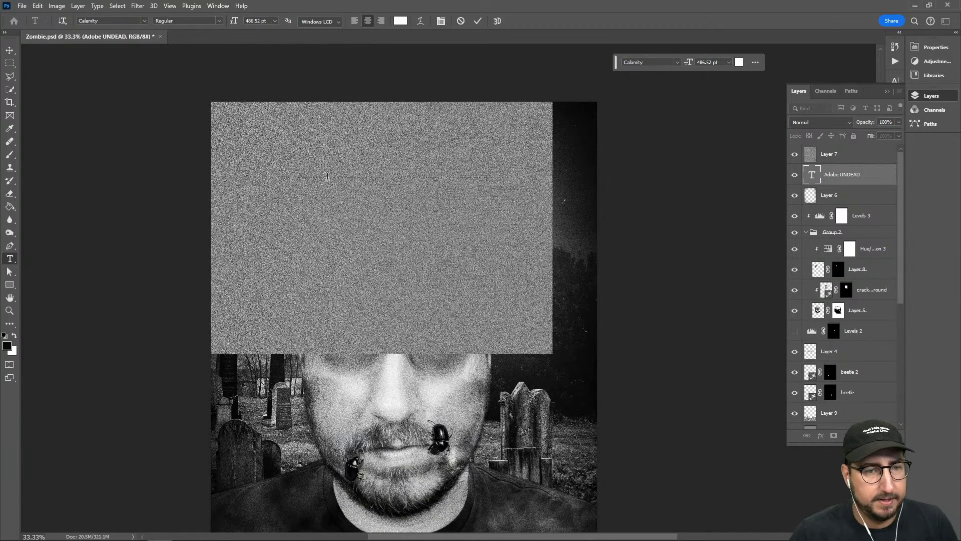
left_click(9, 50)
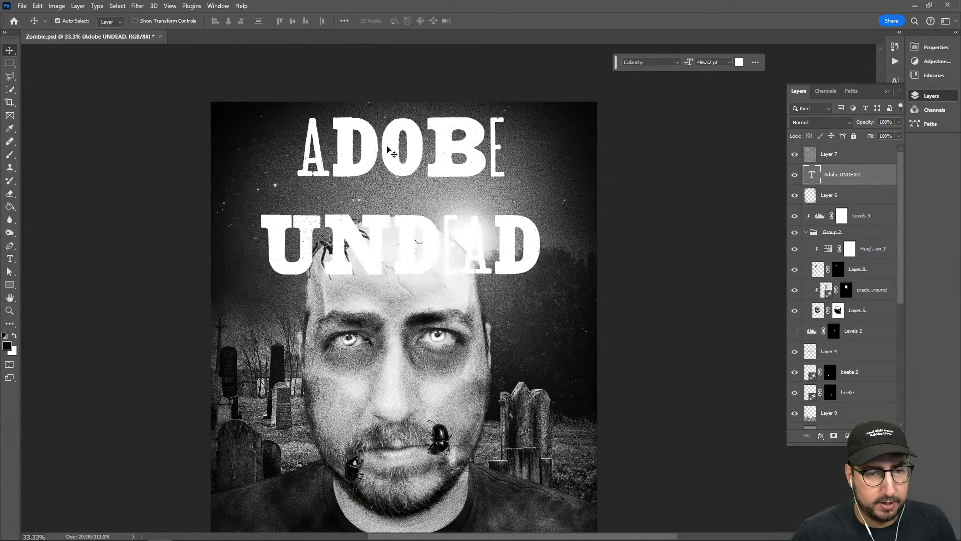
Set the leading of both title lines to 20 pt
key("t")
left_click(391, 234)
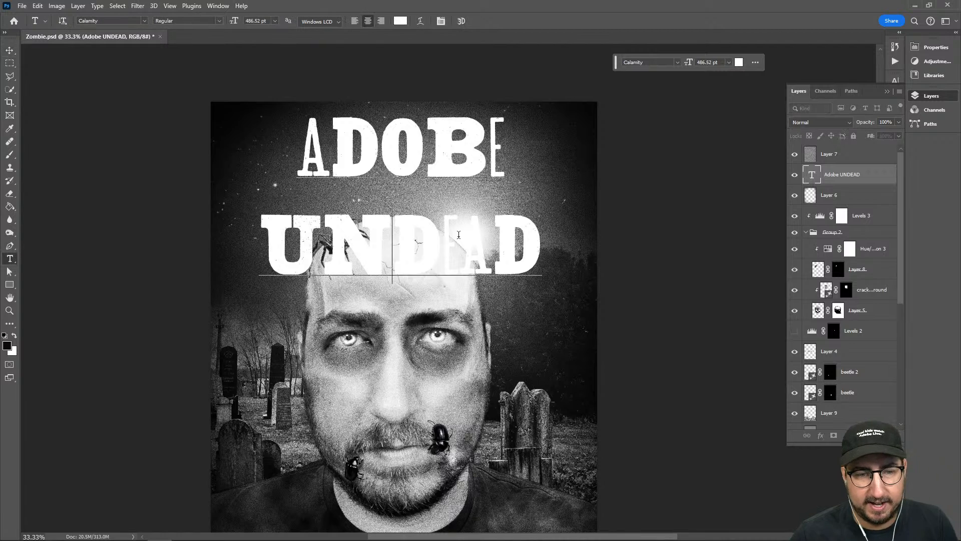
key("ctrl+a")
key("ctrl+t")
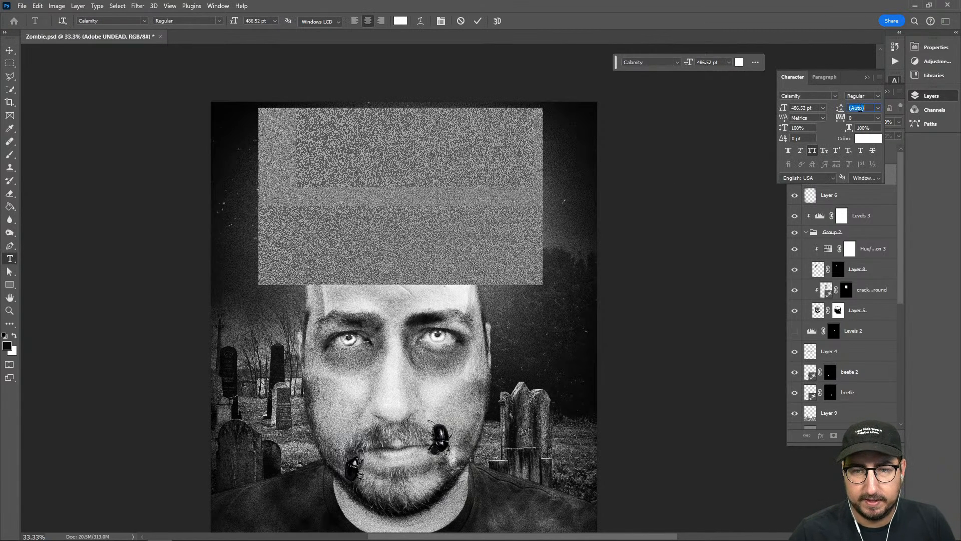
left_click(860, 107)
type("20")
key("Return")
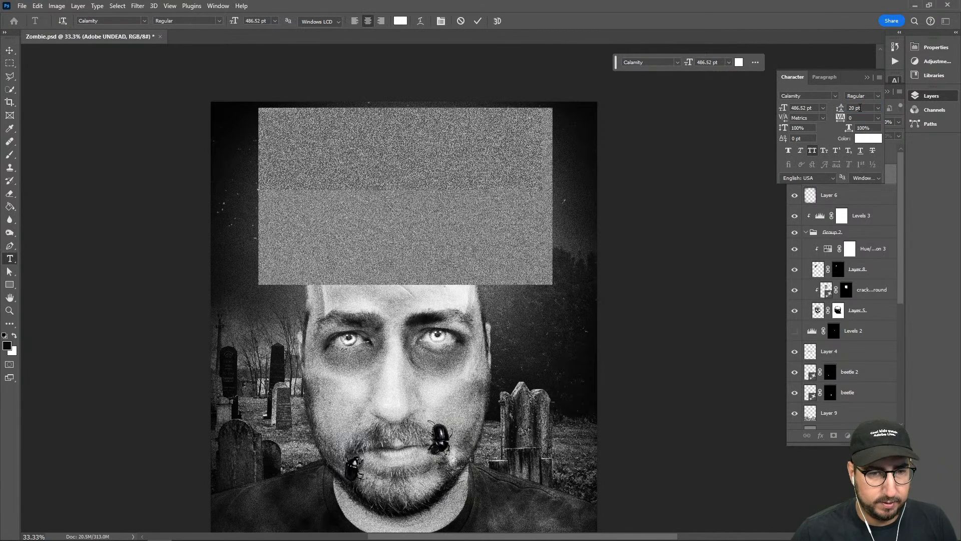
left_click(10, 50)
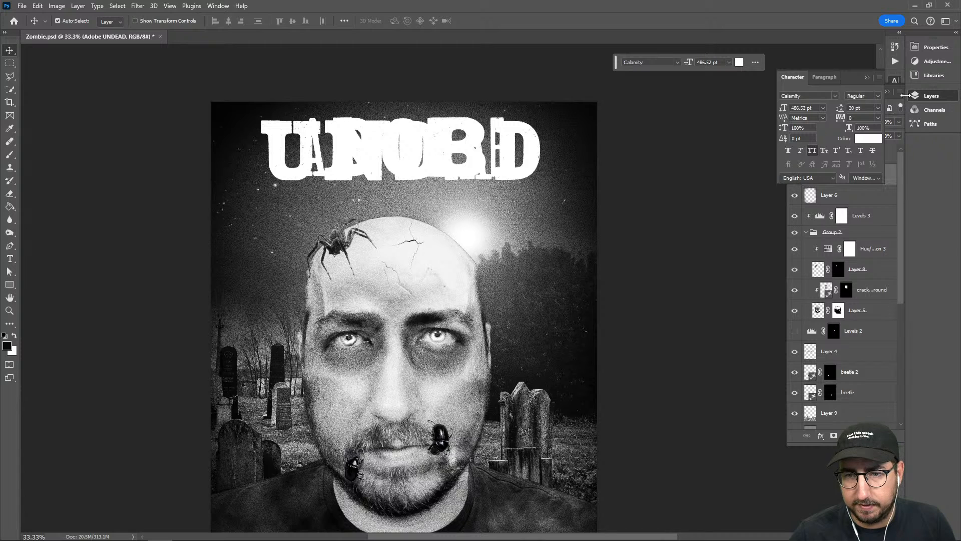
Hide the Layer 7 grain and set the leading of the title text to 380 pt
left_click(899, 170)
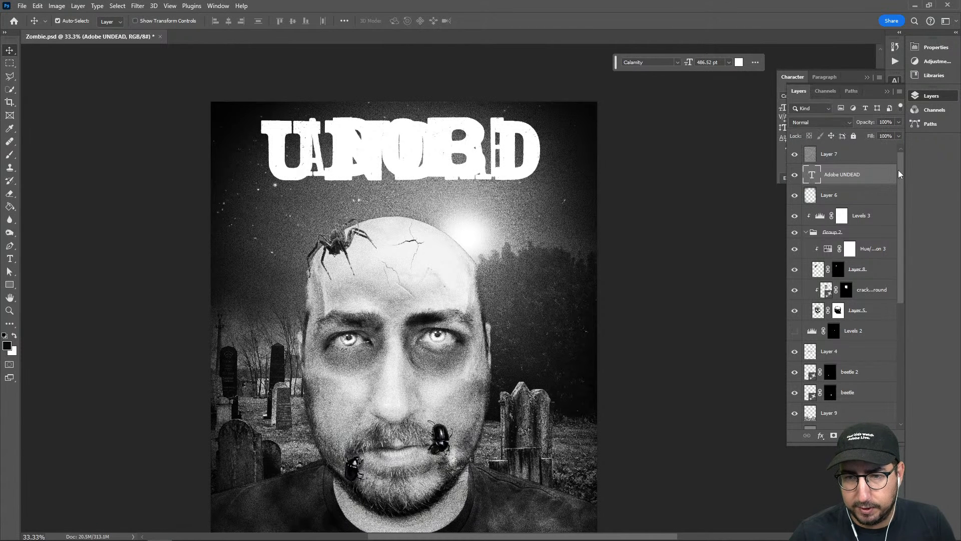
left_click(795, 154)
key("t")
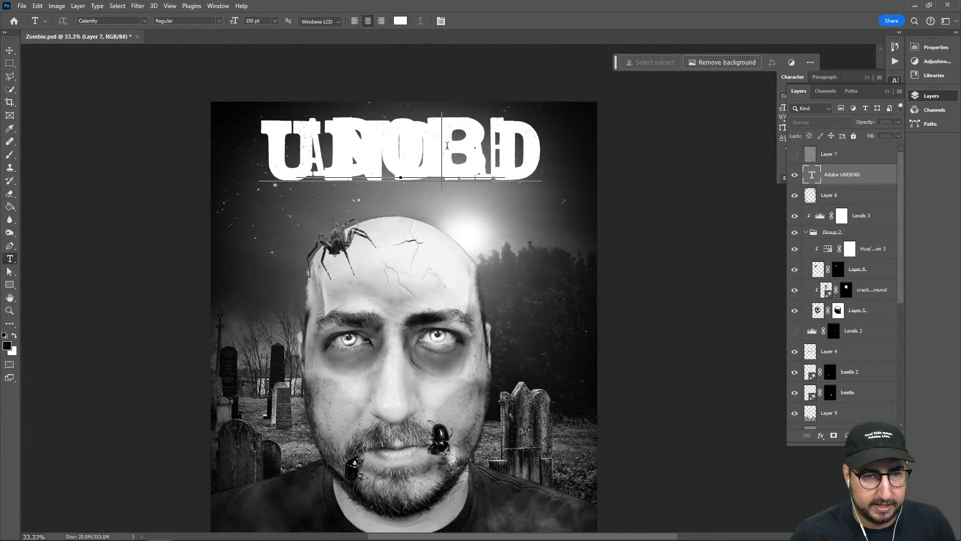
left_click(440, 145)
key("ctrl+a")
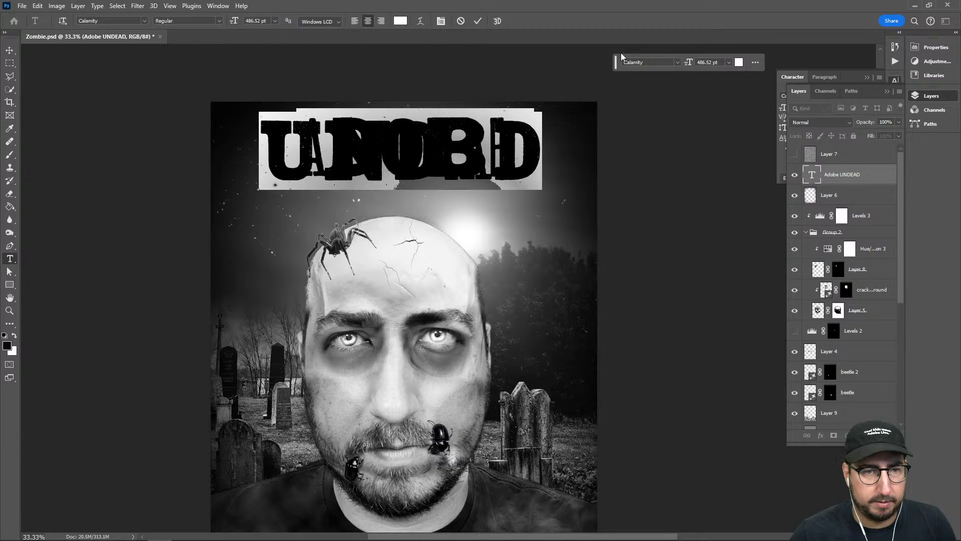
key("ctrl+t")
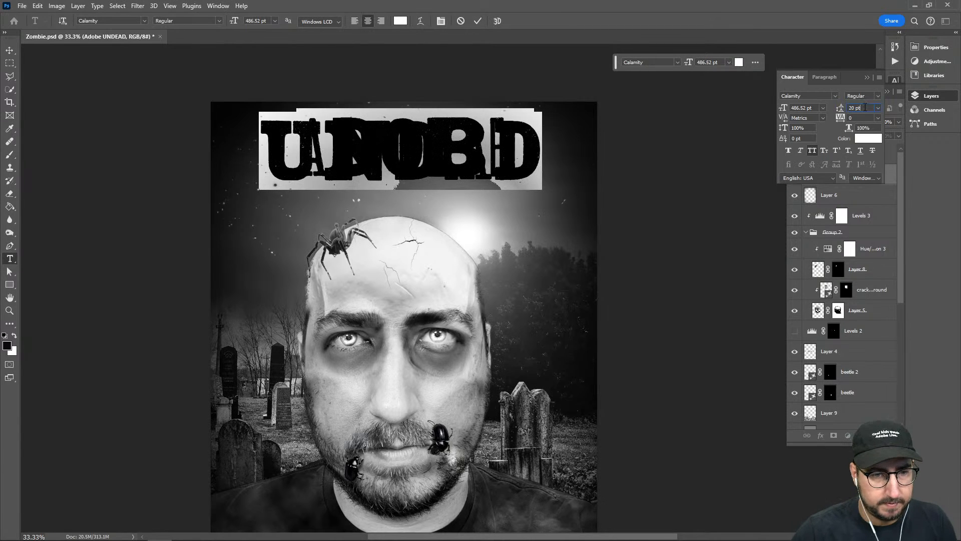
key("shift+Up")
key("shift+Up")
key("shift+Up")
key("shift+Up")
key("shift+Up")
key("shift+Up")
key("shift+Up")
key("shift+Up")
key("shift+Up")
key("shift+Up")
key("shift+Up")
key("shift+Up")
key("shift+Up")
key("shift+Up")
key("shift+Up")
key("shift+Up")
key("shift+Up")
key("shift+Up")
key("shift+Up")
key("shift+Up")
key("shift+Up")
key("shift+Up")
key("shift+Up")
key("shift+Up")
key("shift+Up")
key("shift+Up")
key("shift+Up")
key("shift+Up")
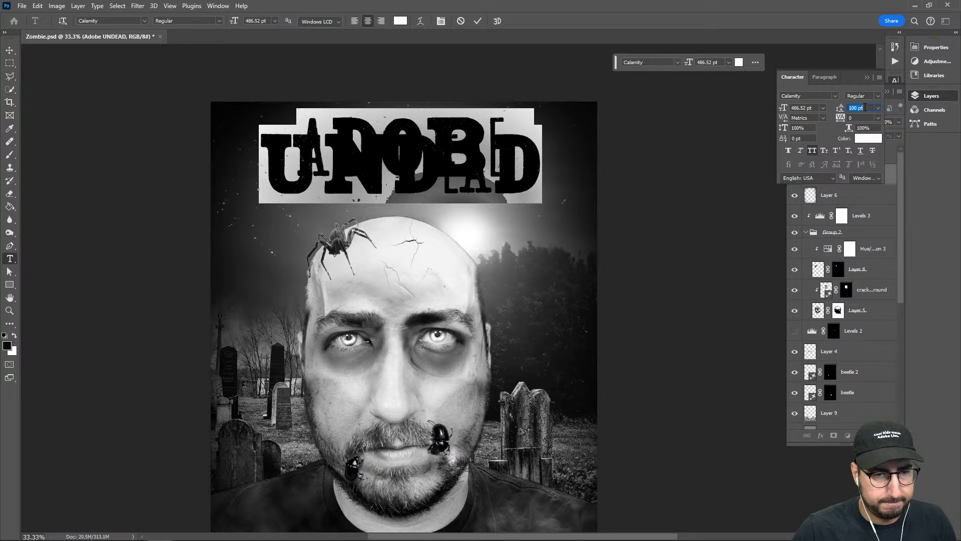
key("shift+Up")
key("shift+Up")
key("shift+Up")
key("shift+Up")
key("shift+Up")
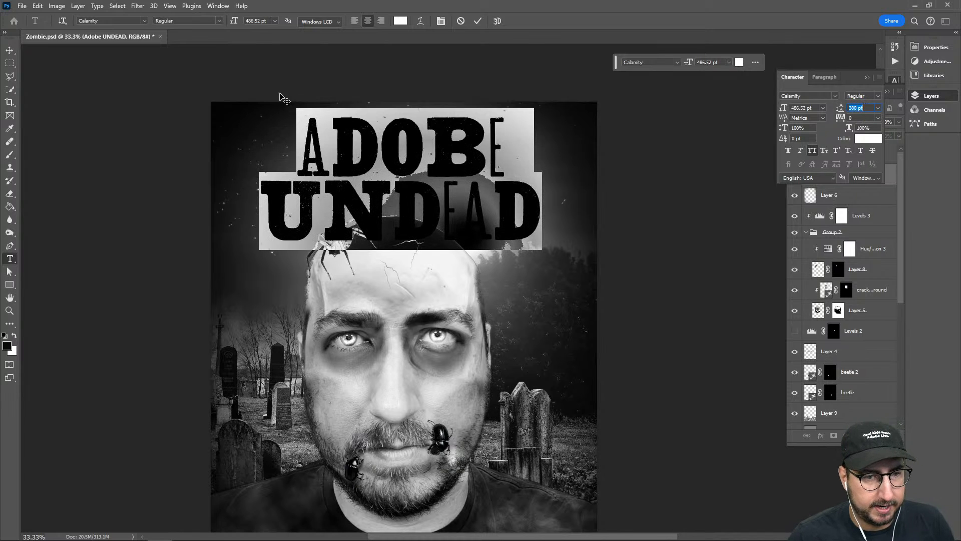
left_click(10, 50)
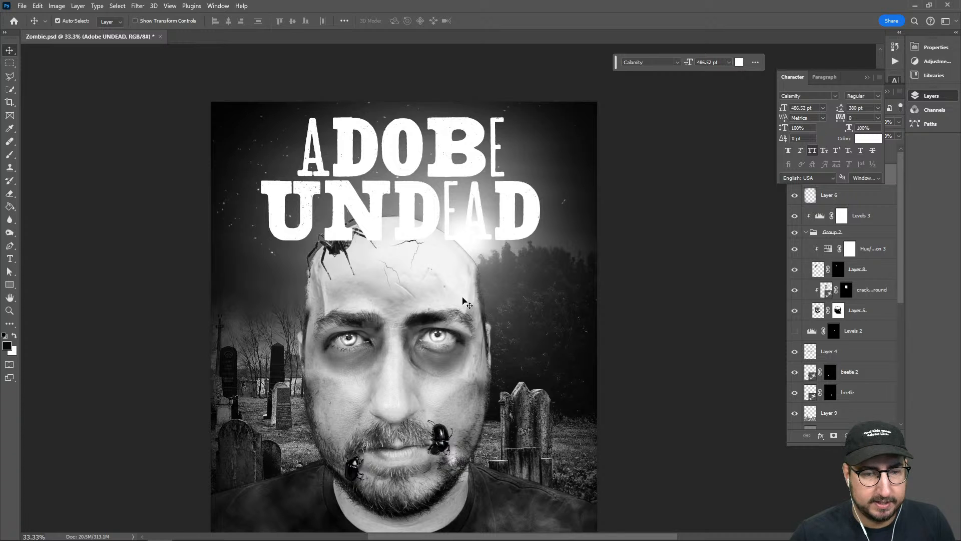
Enlarge the title to about 616 pt so it nearly spans the poster's width, and show Layer 7 again
left_click_drag(462, 301, 476, 231)
key("z")
left_click(476, 282, "alt")
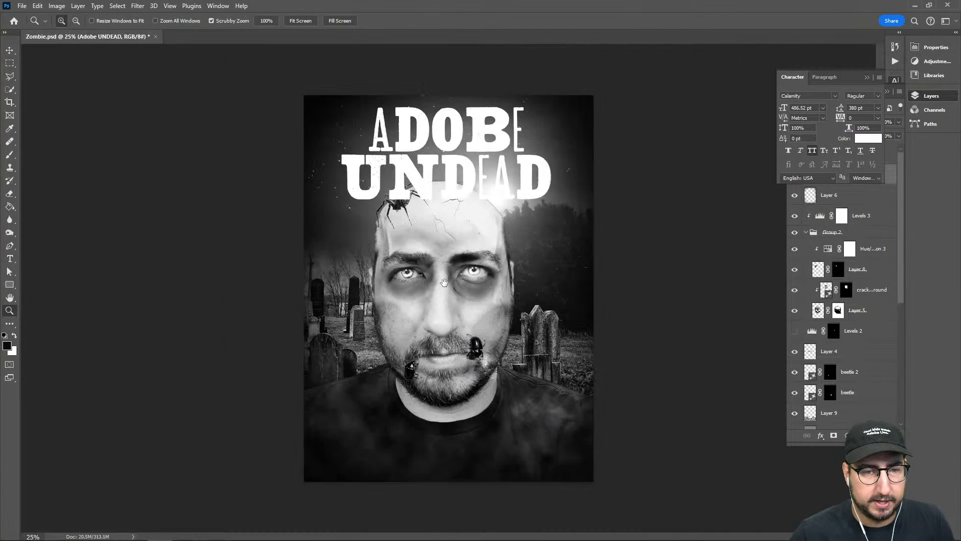
key("ctrl+t")
left_click_drag(553, 207, 570, 219)
key("Return")
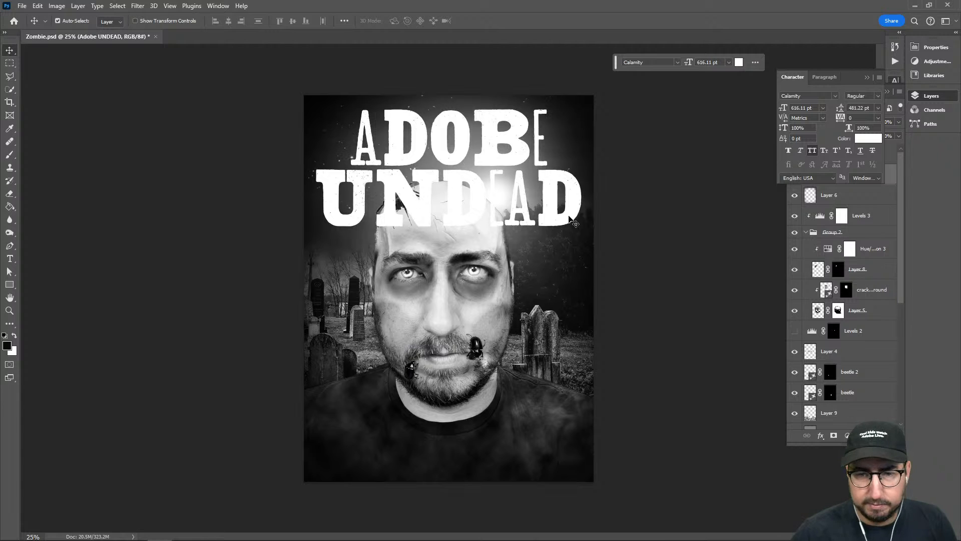
left_click(867, 77)
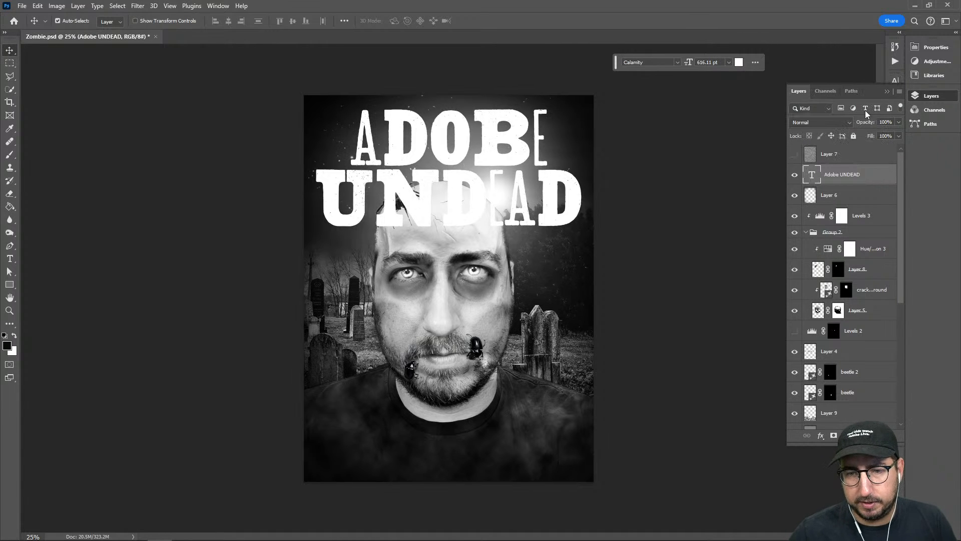
left_click(796, 155)
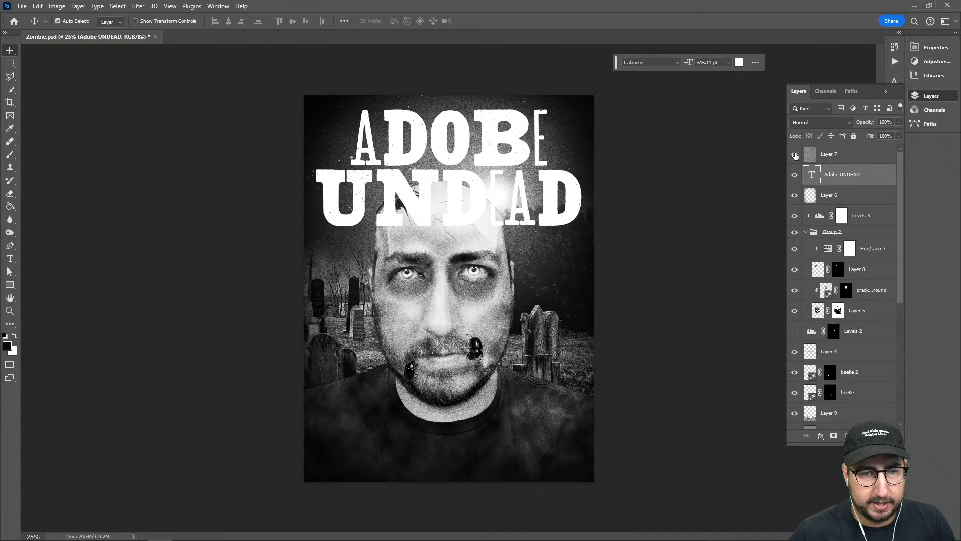
Group the layers from Levels 3 down to Background copy and toggle the group's visibility to check its content
left_click(870, 220)
scroll(855, 245, "down", 5)
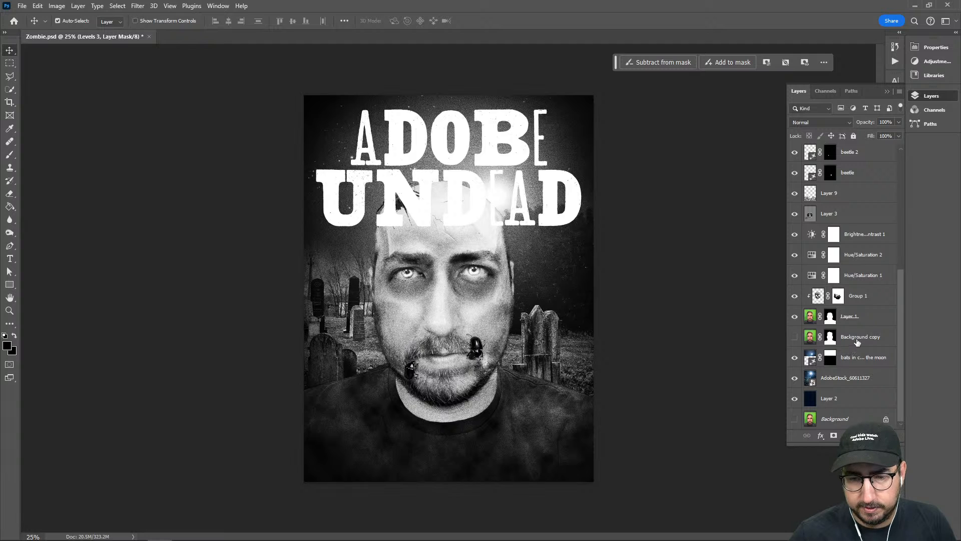
left_click(858, 342, "shift")
key("ctrl+g")
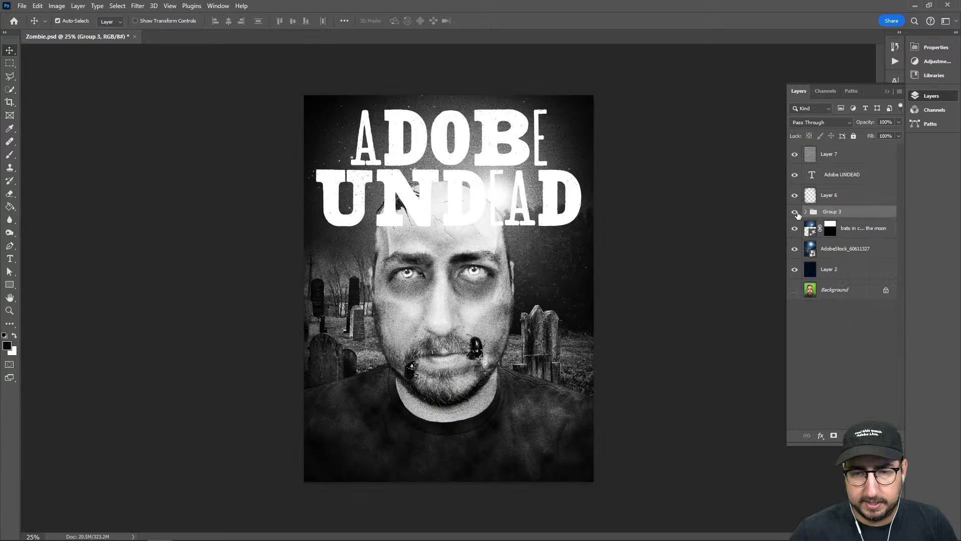
left_click(796, 213)
left_click(795, 212)
left_click(796, 213)
left_click(795, 212)
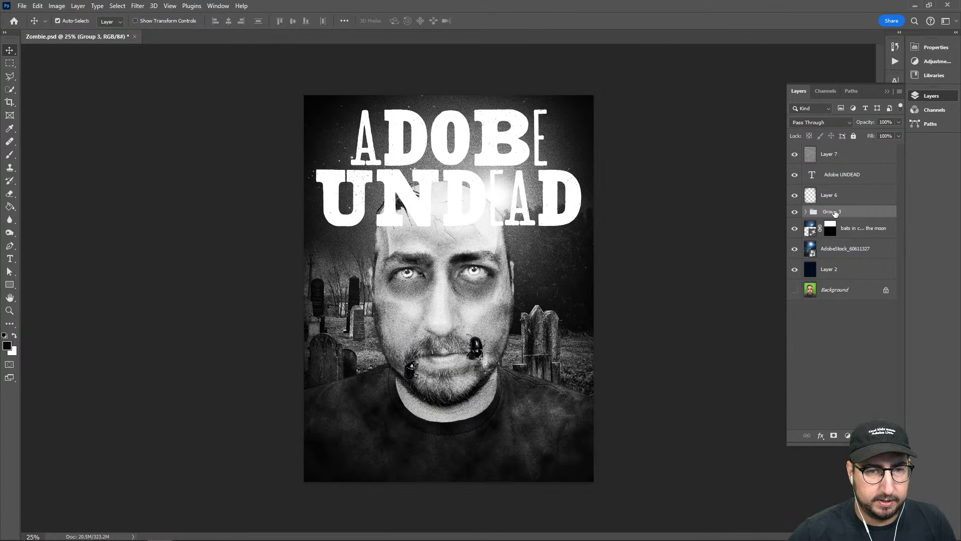
Nudge the portrait group down in large steps to free more of the sky behind the title
key("shift+Down")
key("shift+Down")
key("shift+Down")
key("shift+Down")
key("shift+Down")
key("shift+Down")
key("shift+Down")
key("shift+Down")
key("shift+Down")
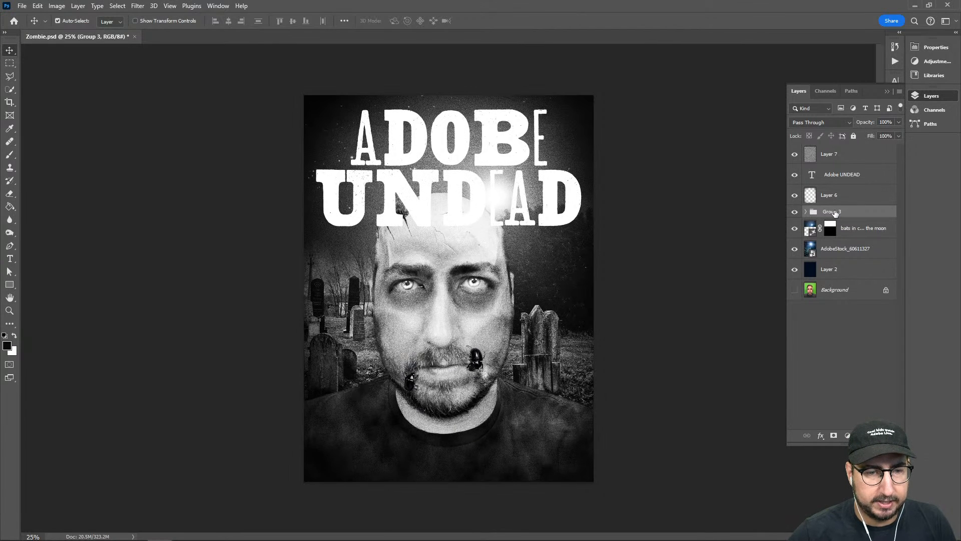
key("shift+Down")
key("shift+Down")
key("shift+Down")
key("shift+Down")
key("shift+Down")
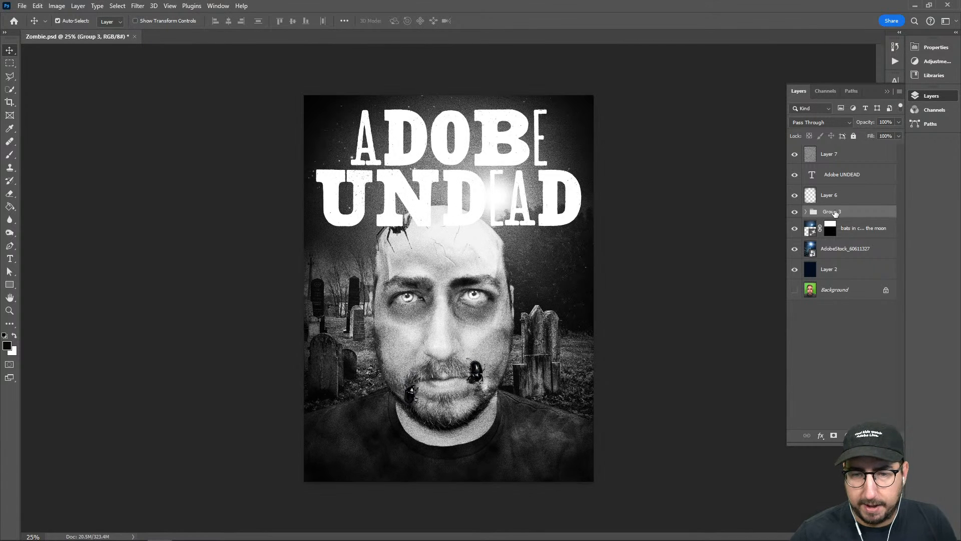
Place the title layer directly below Group 3 so the head overlaps the letters, and nudge the group slightly up
left_click_drag(830, 178, 826, 214)
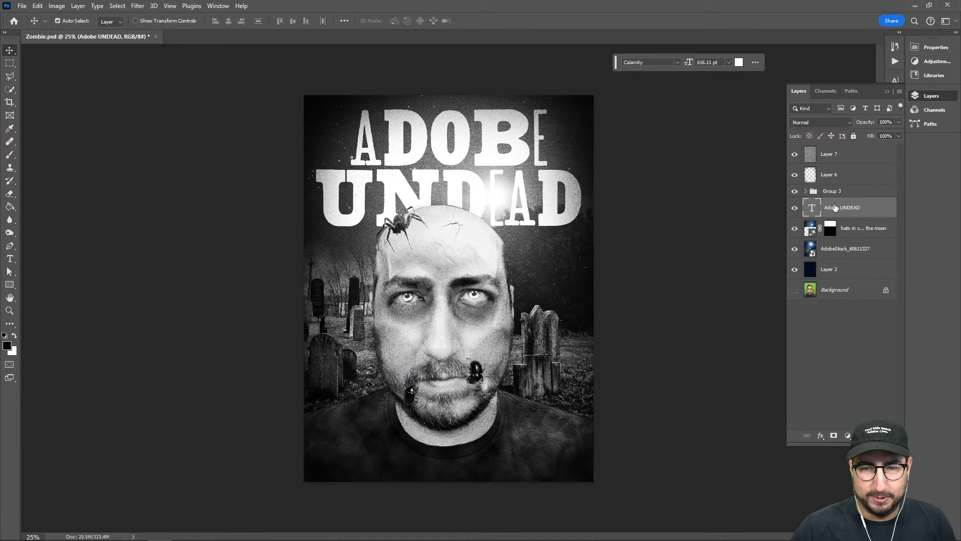
key("ctrl+z")
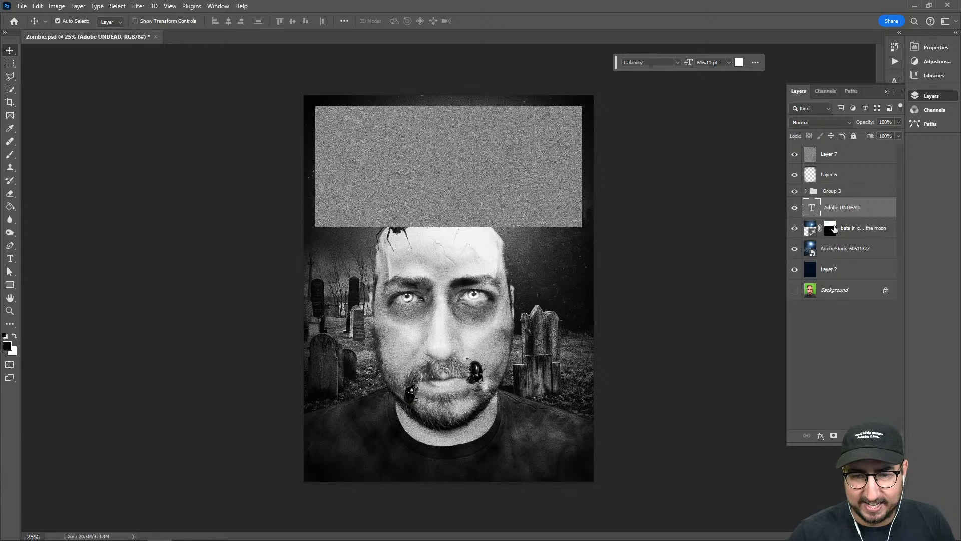
left_click(841, 192)
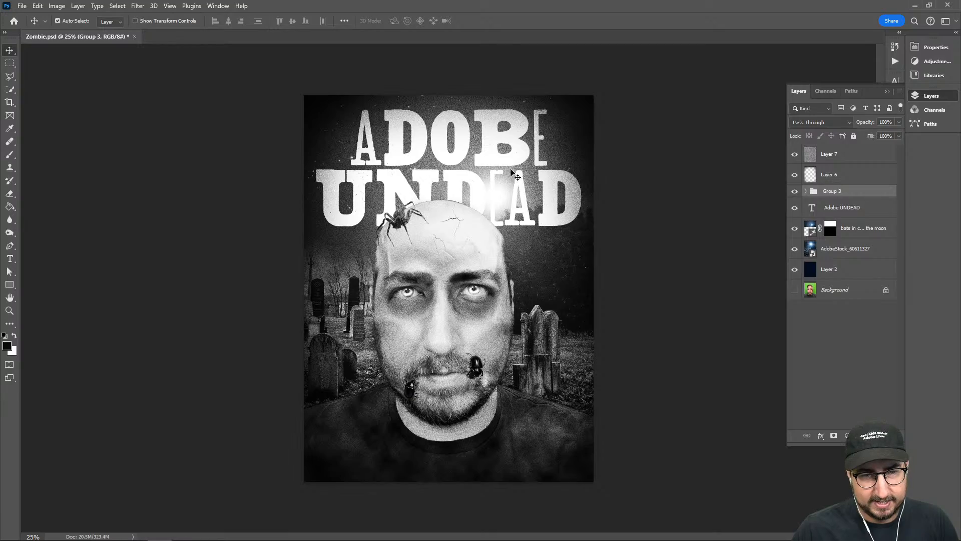
Expand Group 3, check Layer 1 by toggling its visibility, and select that portrait layer
key("z")
left_click_drag(475, 293, 476, 293)
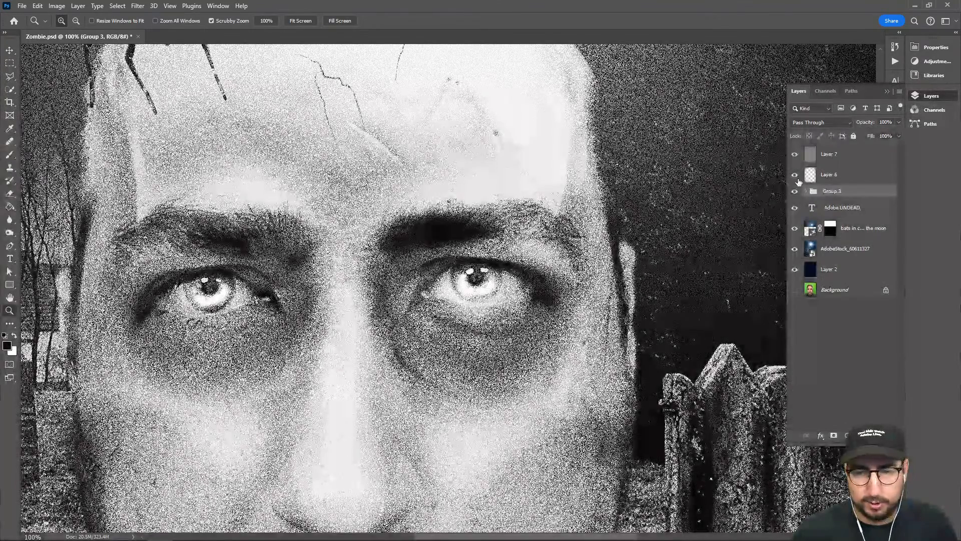
left_click(808, 192)
scroll(826, 301, "down", 3)
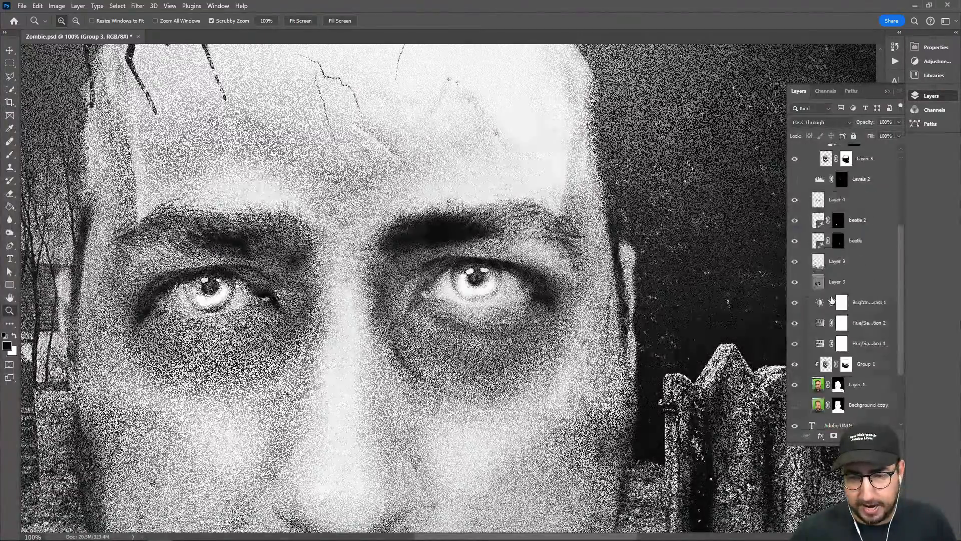
left_click(796, 296)
left_click(795, 297)
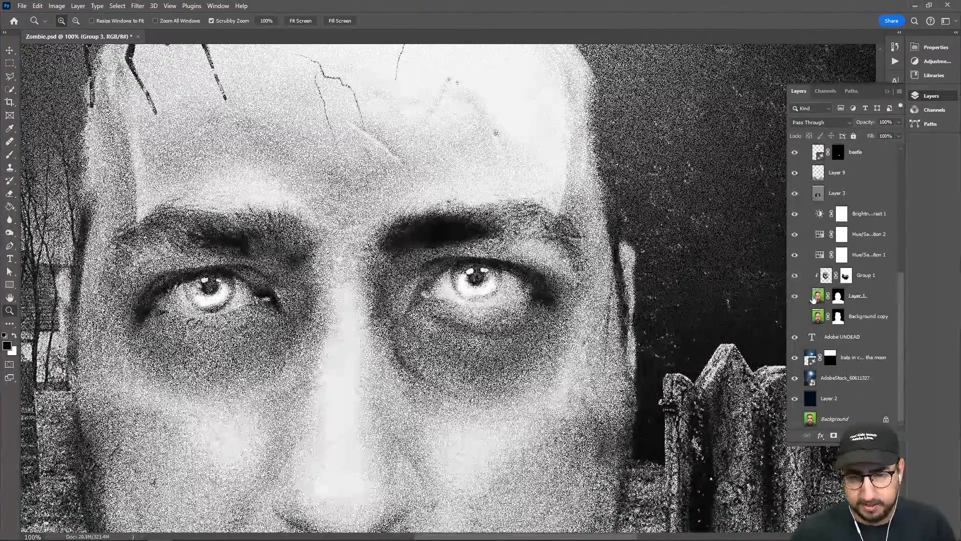
left_click(819, 297)
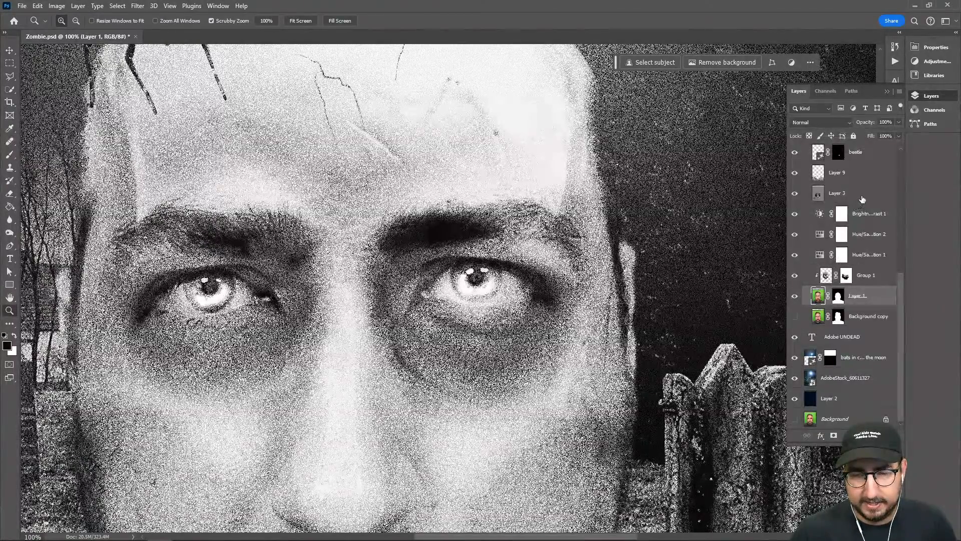
left_click(862, 199)
key("ctrl+shift+n")
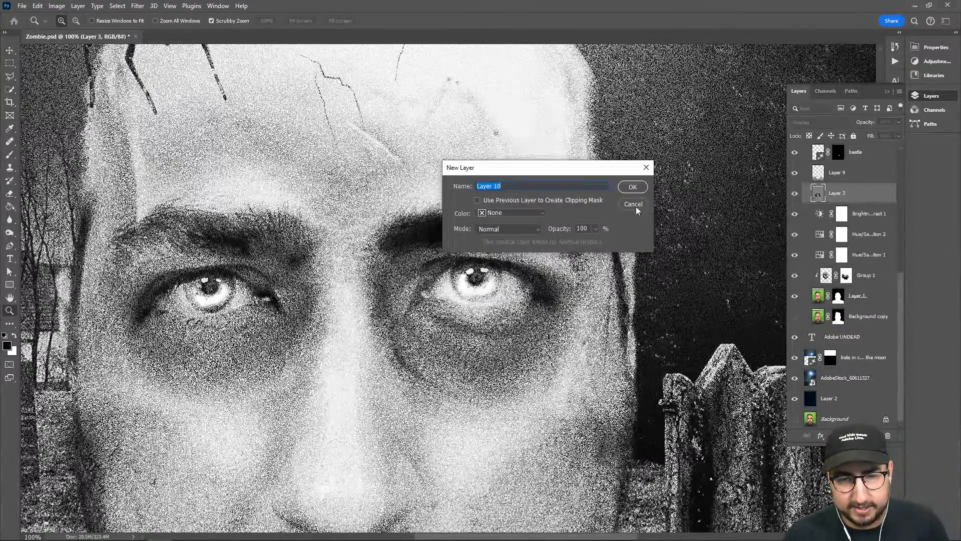
key("Escape")
Mask out the eye beside the bright sky as an empty socket on Layer 1's mask, using a 125 px black brush with Layer 7 hidden
left_click(837, 297)
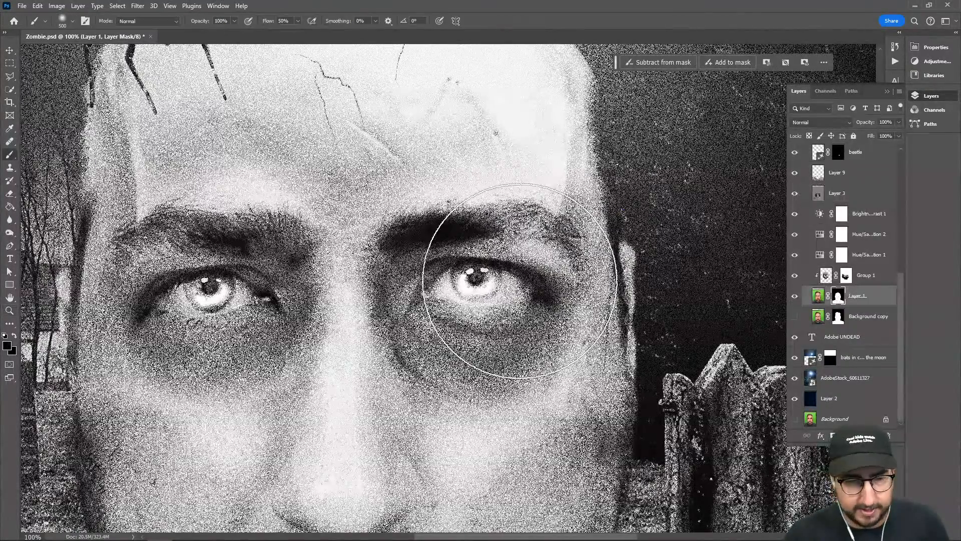
key("b")
key("bracketleft")
key("bracketleft")
key("bracketleft")
key("bracketleft")
key("bracketleft")
key("bracketleft")
key("bracketleft")
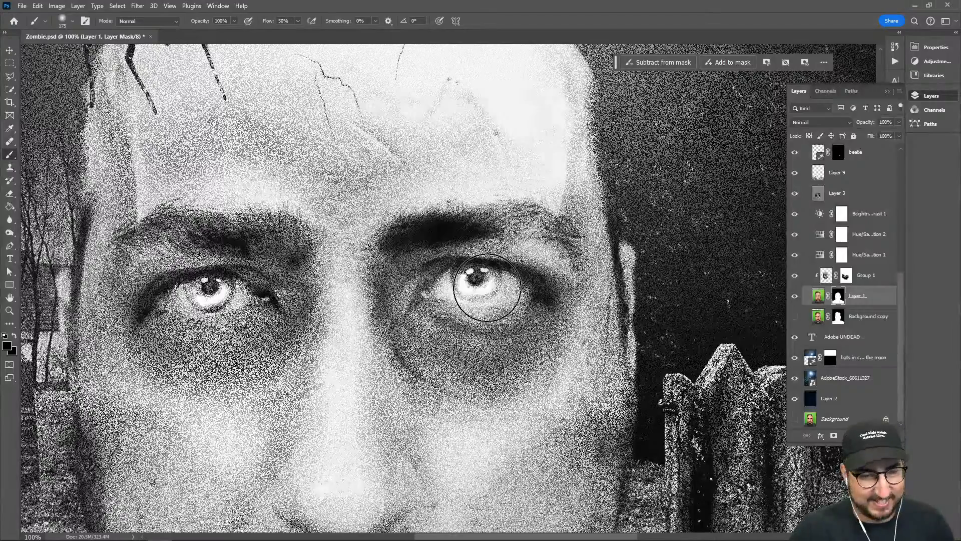
left_click(487, 287)
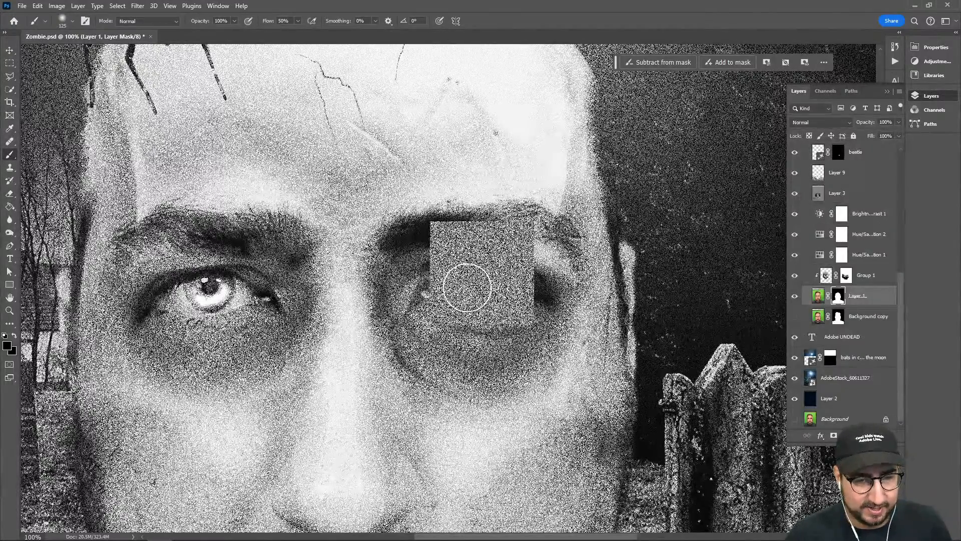
scroll(799, 188, "up", 5)
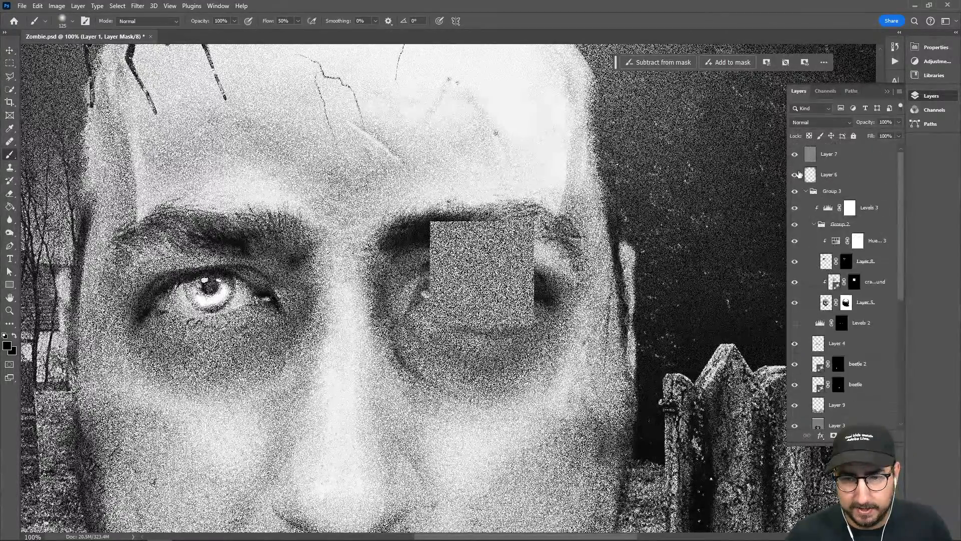
left_click(795, 154)
mouse_move(476, 275)
left_mouse_down()
mouse_move(485, 310)
mouse_move(497, 283)
mouse_move(454, 277)
mouse_move(412, 303)
mouse_move(424, 298)
mouse_move(423, 282)
mouse_move(441, 292)
mouse_move(412, 313)
mouse_move(426, 345)
mouse_move(418, 323)
mouse_move(440, 353)
mouse_move(491, 375)
mouse_move(479, 371)
mouse_move(518, 359)
mouse_move(536, 317)
mouse_move(530, 299)
mouse_move(493, 286)
mouse_move(507, 295)
mouse_move(450, 286)
mouse_move(452, 322)
mouse_move(479, 316)
mouse_move(509, 332)
mouse_move(512, 366)
left_mouse_up()
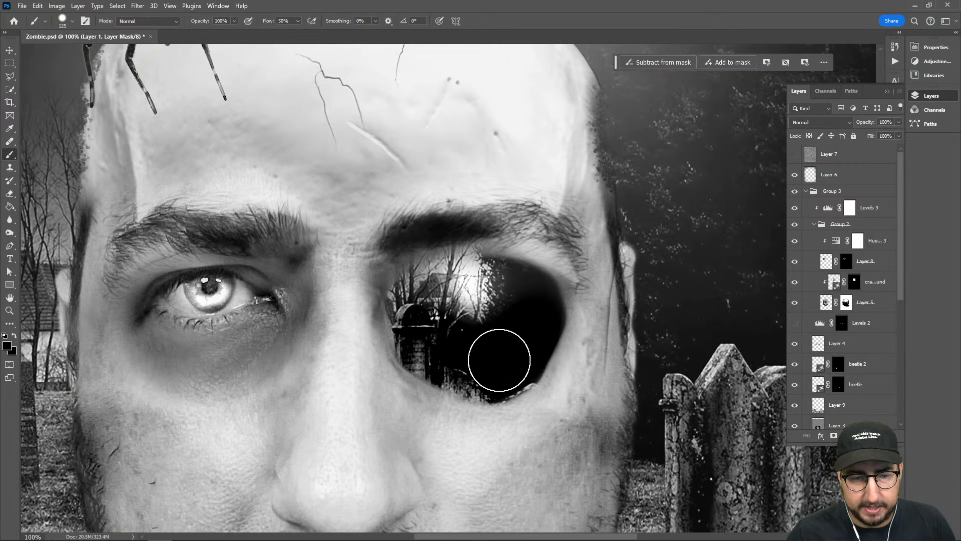
Burn the shadows around the inner rim of the empty eye socket on Layer 3 with a 100 px brush at 100% exposure
scroll(846, 305, "down", 3)
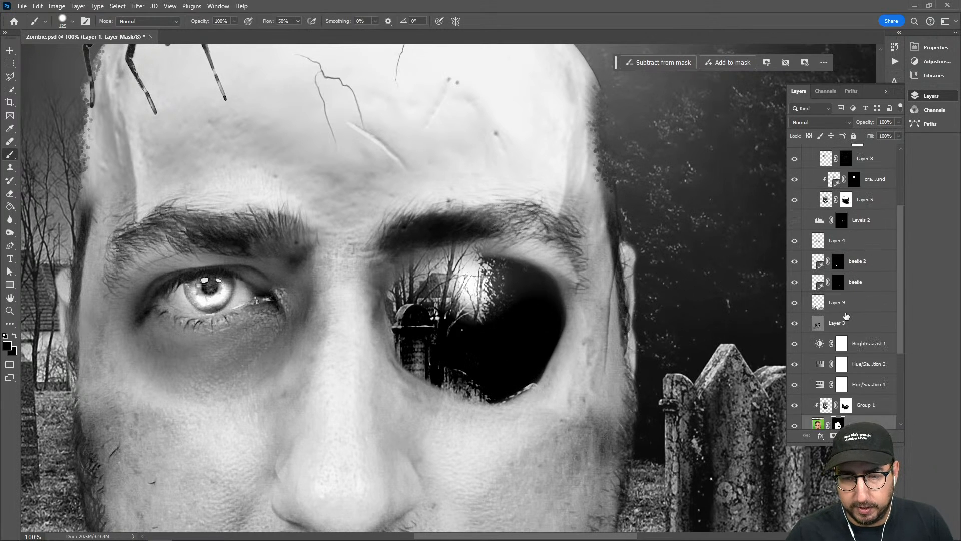
left_click(818, 325)
key("o")
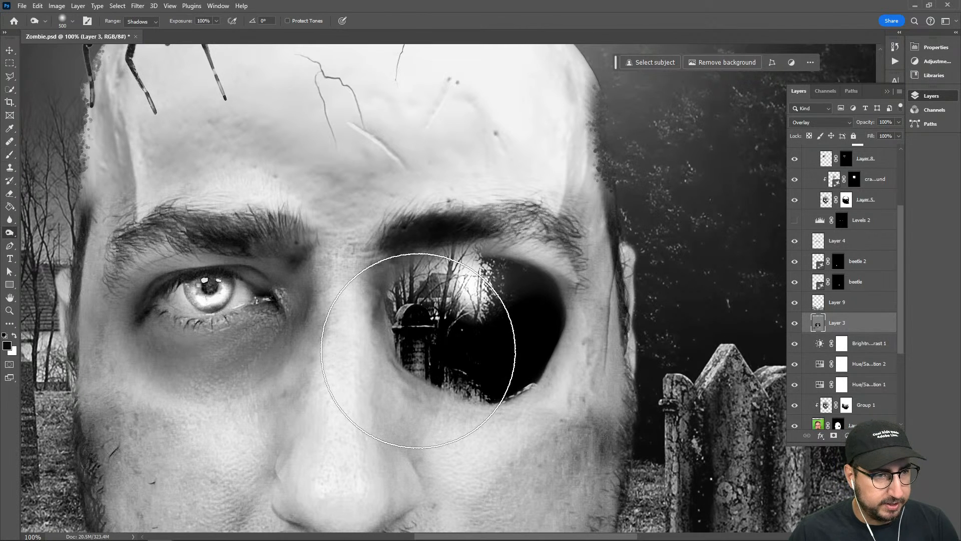
key("bracketleft")
key("bracketleft")
key("bracketleft")
key("bracketleft")
key("bracketleft")
key("bracketleft")
key("bracketleft")
key("bracketleft")
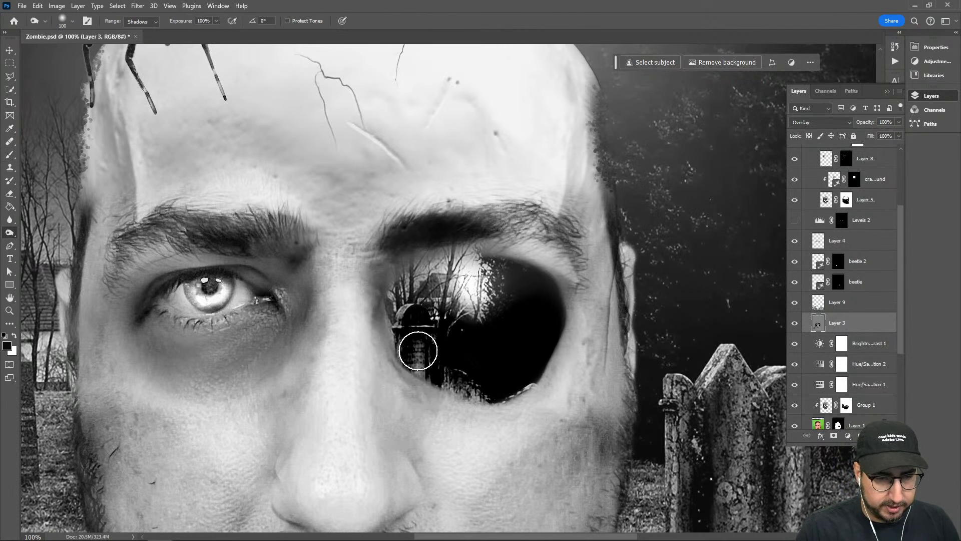
mouse_move(419, 351)
left_mouse_down()
mouse_move(401, 377)
mouse_move(398, 361)
mouse_move(439, 390)
mouse_move(471, 390)
mouse_move(452, 391)
mouse_move(477, 396)
mouse_move(470, 402)
mouse_move(536, 378)
mouse_move(550, 355)
mouse_move(557, 296)
mouse_move(540, 274)
mouse_move(557, 293)
mouse_move(525, 277)
mouse_move(536, 270)
mouse_move(509, 267)
mouse_move(539, 272)
mouse_move(477, 260)
mouse_move(412, 266)
mouse_move(494, 264)
mouse_move(463, 258)
mouse_move(400, 300)
mouse_move(419, 277)
mouse_move(412, 330)
mouse_move(408, 279)
mouse_move(418, 349)
mouse_move(455, 371)
mouse_move(465, 354)
left_mouse_up()
Show the Layer 7 grain again and view the whole head and title together
key("z")
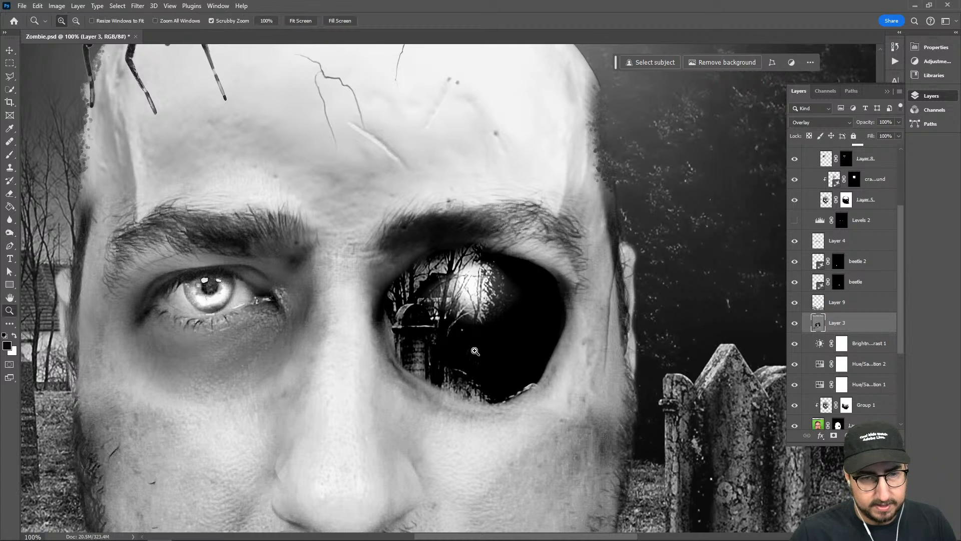
left_click(462, 335, "alt")
left_click(463, 336, "alt")
left_click(532, 383, "alt")
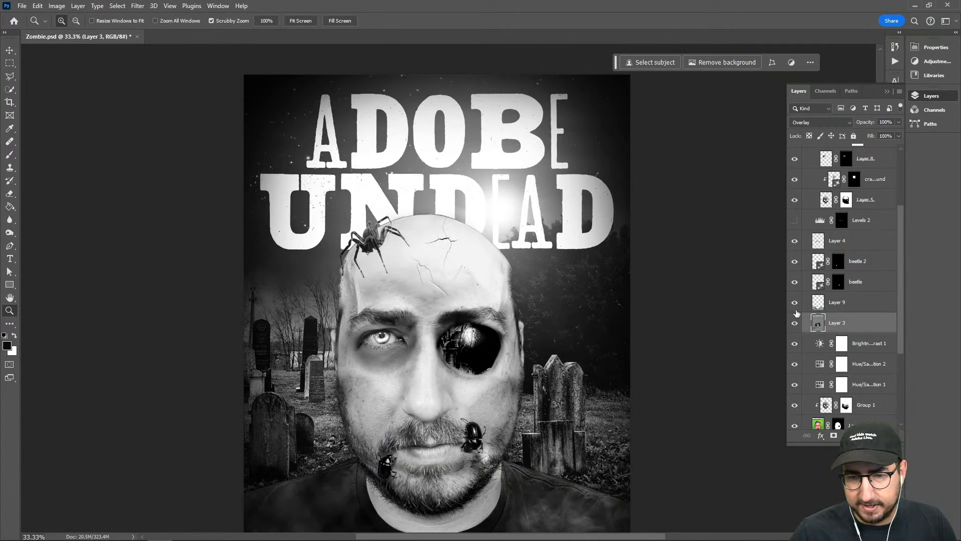
scroll(796, 218, "up", 3)
left_click(795, 155)
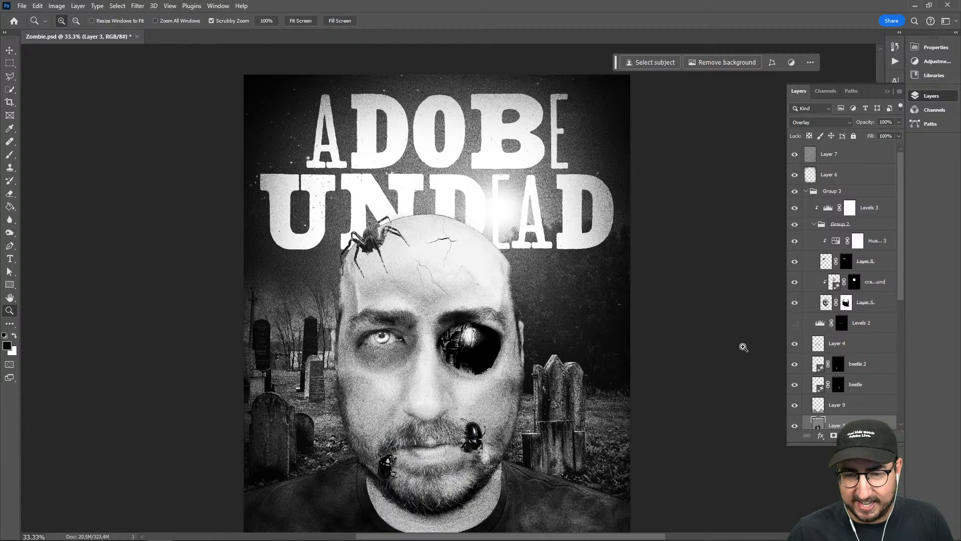
Dodge the highlights inside the empty eye socket on Layer 3 with a 150 px brush, and hide Layer 7
scroll(818, 371, "down", 5)
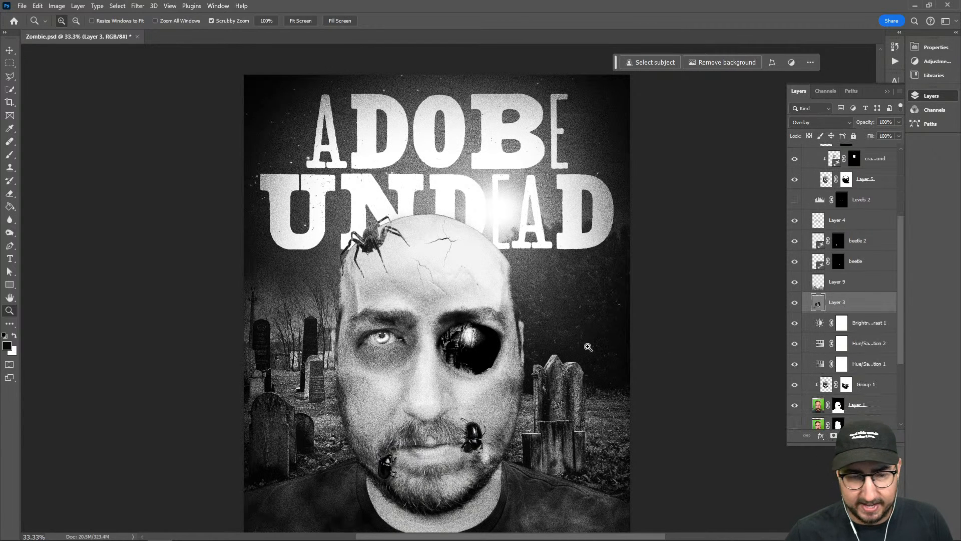
key("o")
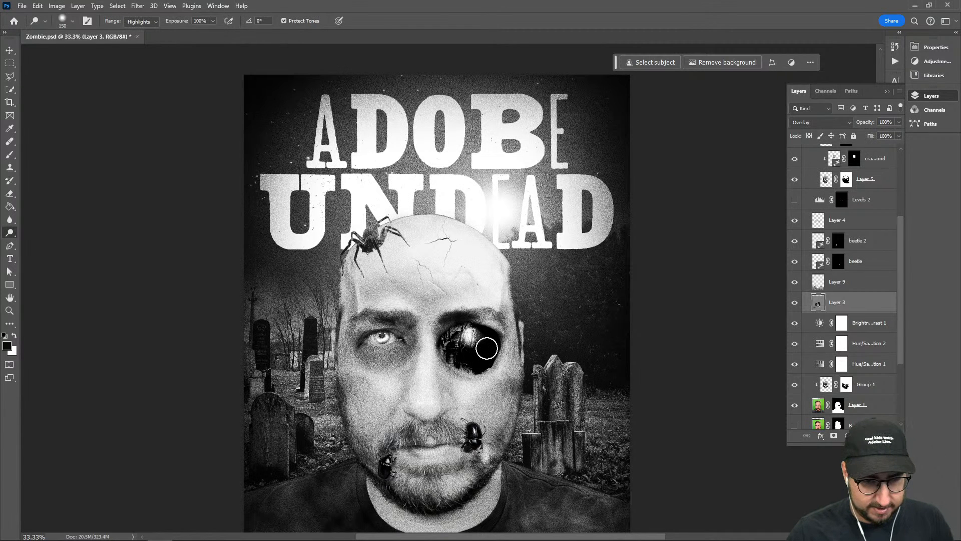
left_click_drag(486, 348, 473, 349)
scroll(817, 195, "up", 5)
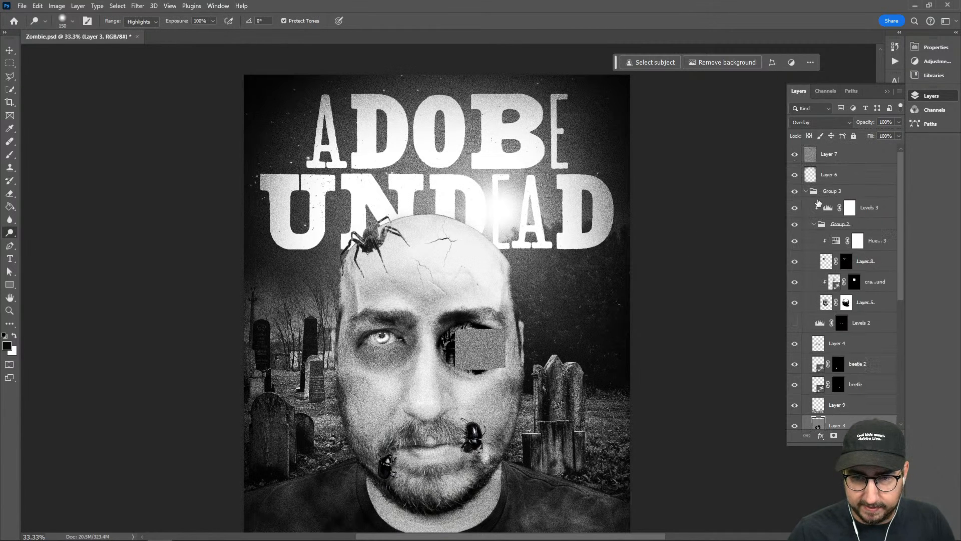
scroll(816, 200, "down", 3)
left_click(796, 153)
scroll(797, 156, "up", 3)
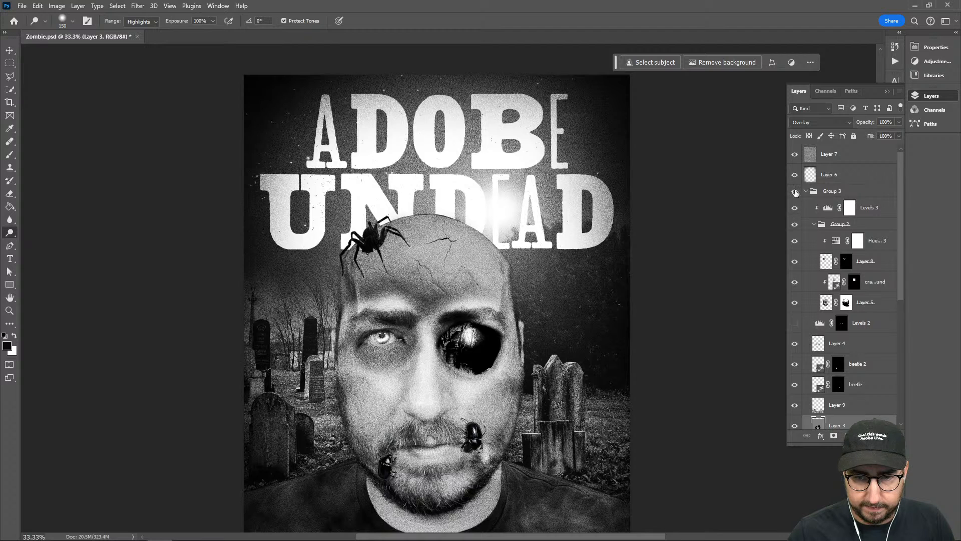
left_click(795, 153)
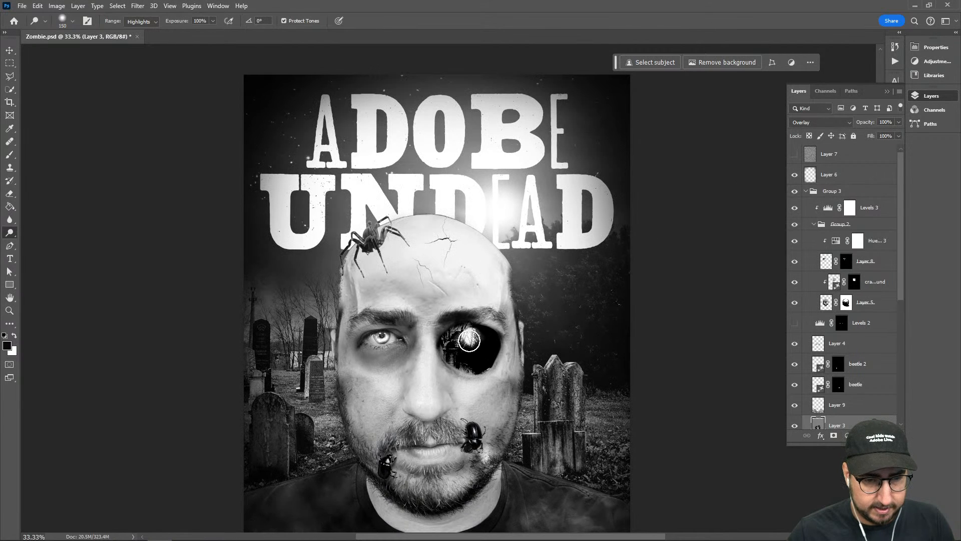
Dodge down through the socket's bright centre without the grain, and turn Layer 7 back on
mouse_move(469, 341)
left_mouse_down()
mouse_move(467, 354)
mouse_move(486, 344)
mouse_move(478, 363)
left_mouse_up()
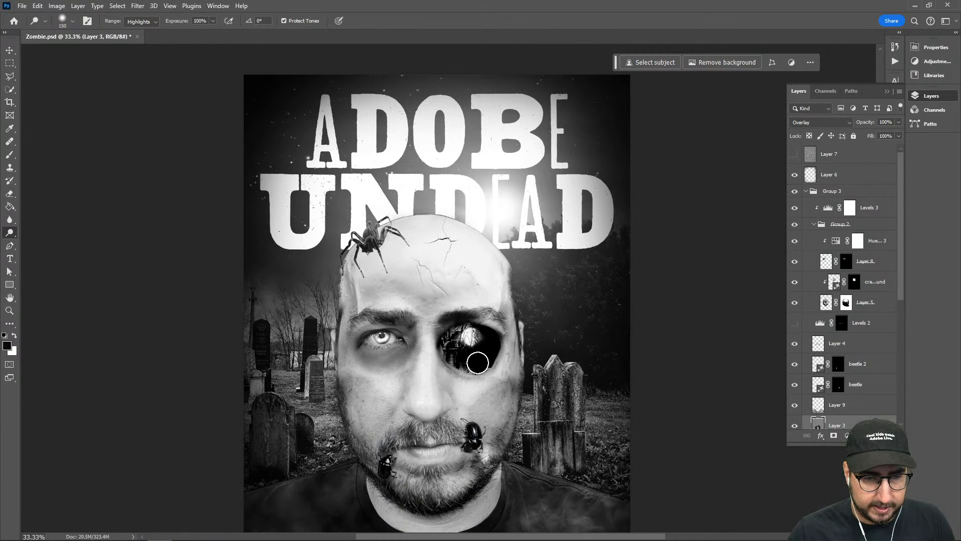
scroll(795, 294, "down", 4)
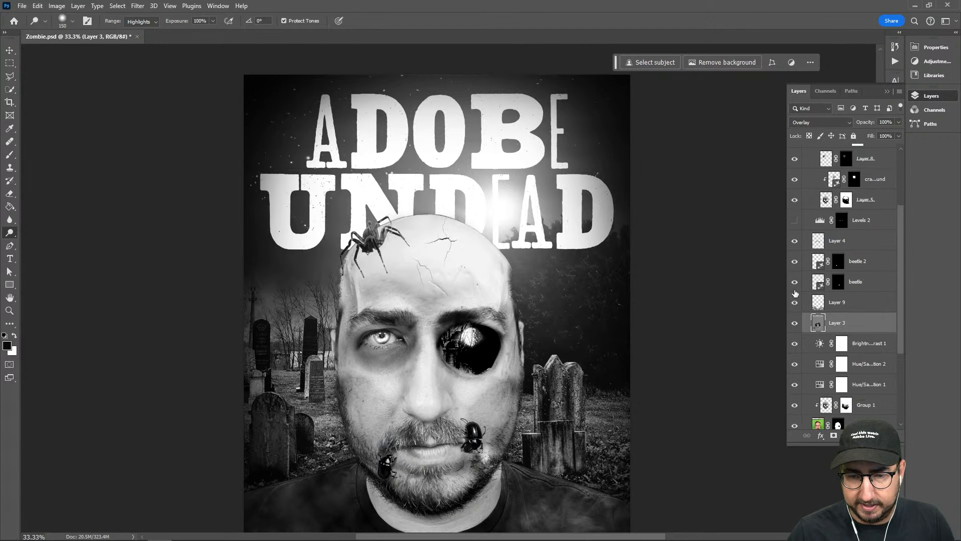
scroll(796, 323, "up", 5)
left_click(794, 154)
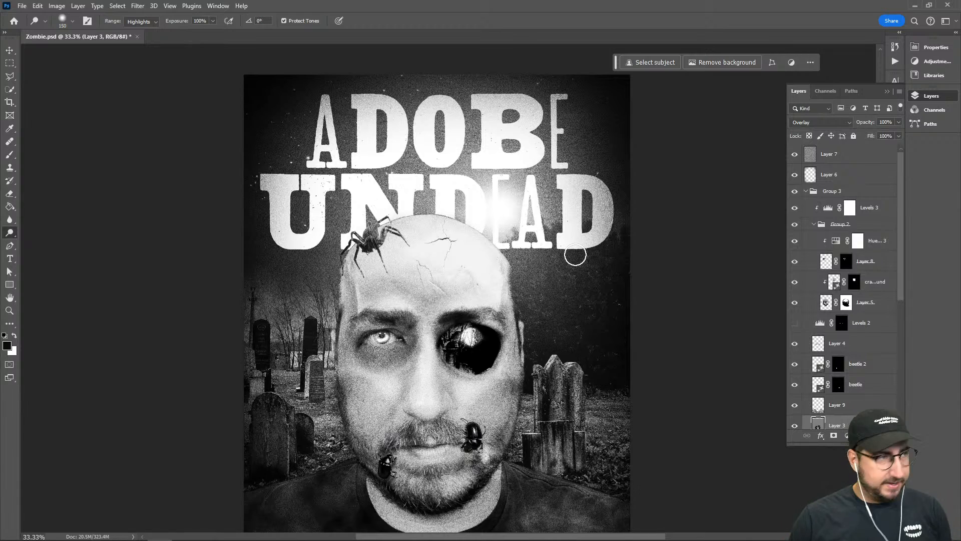
Fit the poster to the window, review it without the surrounding interface, and return to the normal workspace
double_click(10, 297)
key("Tab")
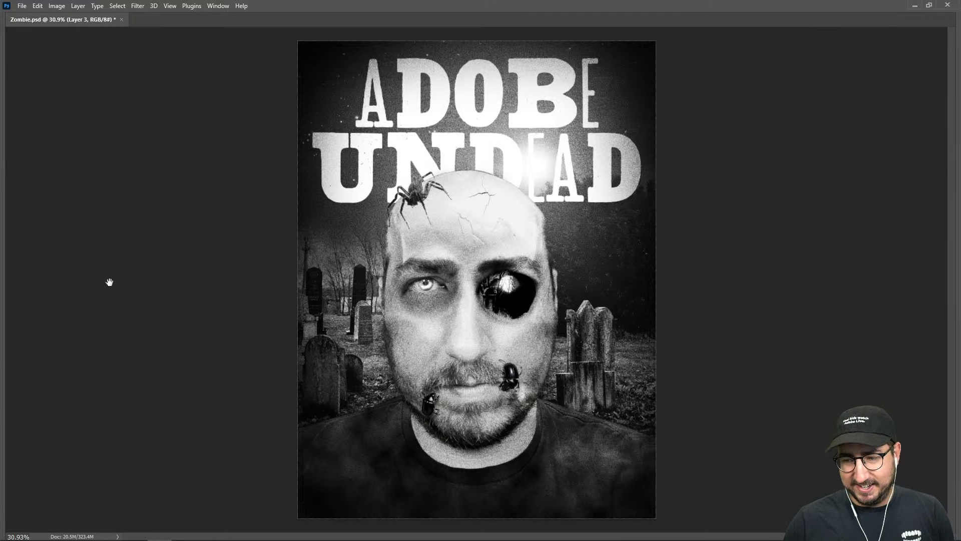
key("f")
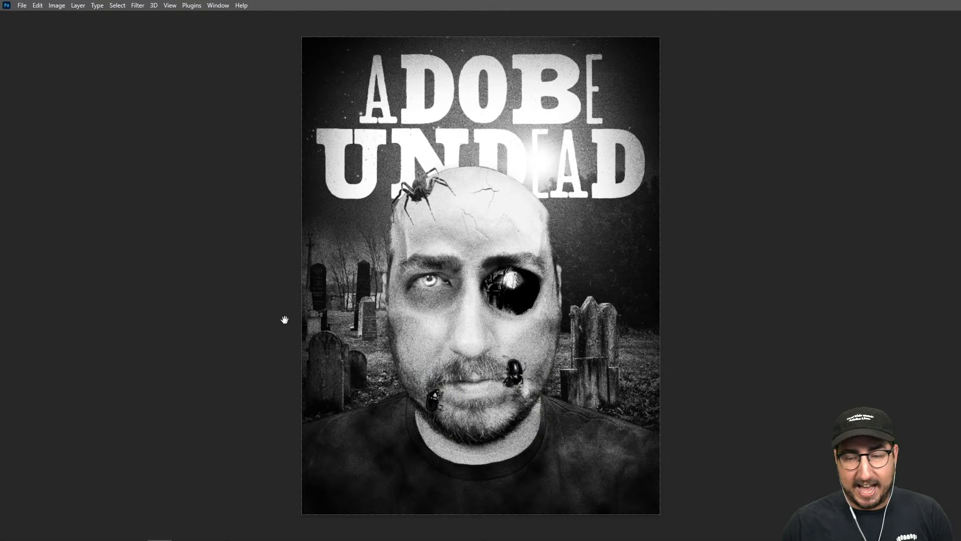
key("f")
key("f")
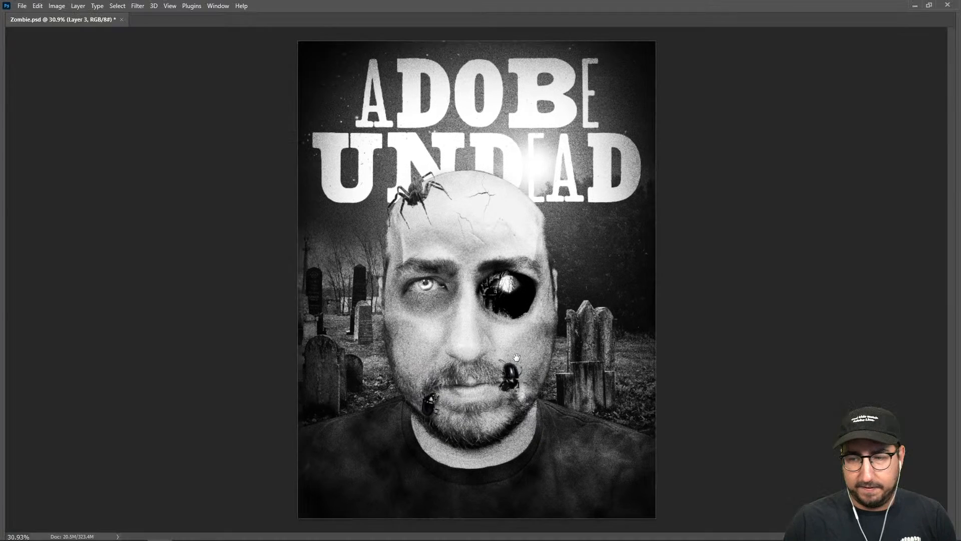
key("Tab")
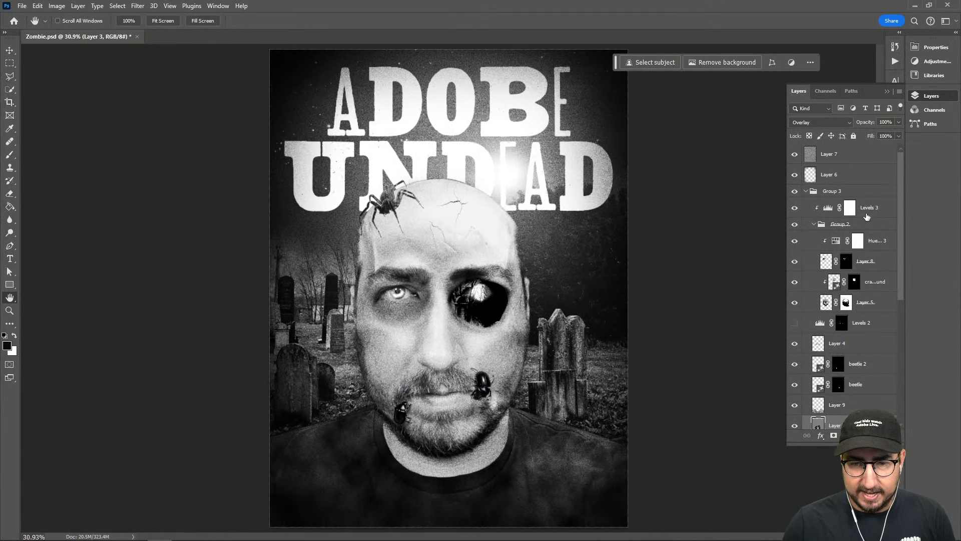
Add a new empty layer directly above the cracked ground layer
left_click(885, 288)
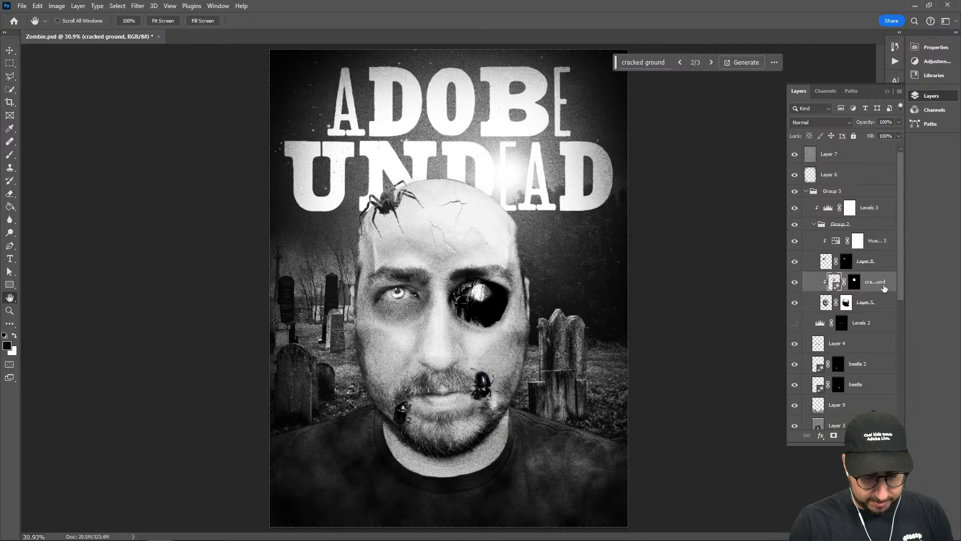
key("ctrl+shift+alt+n")
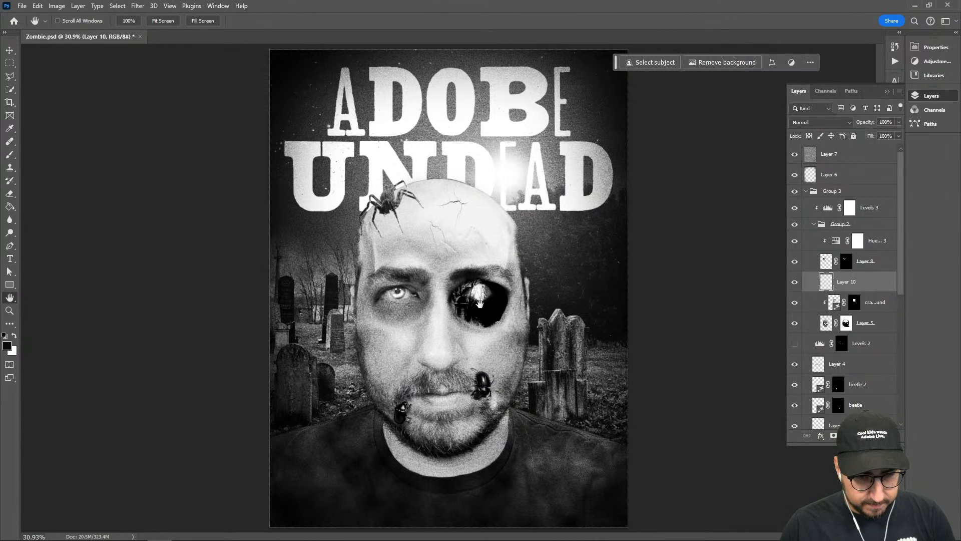
key("m")
mouse_move(473, 298)
left_mouse_down()
mouse_move(557, 337)
mouse_move(545, 337)
left_mouse_up()
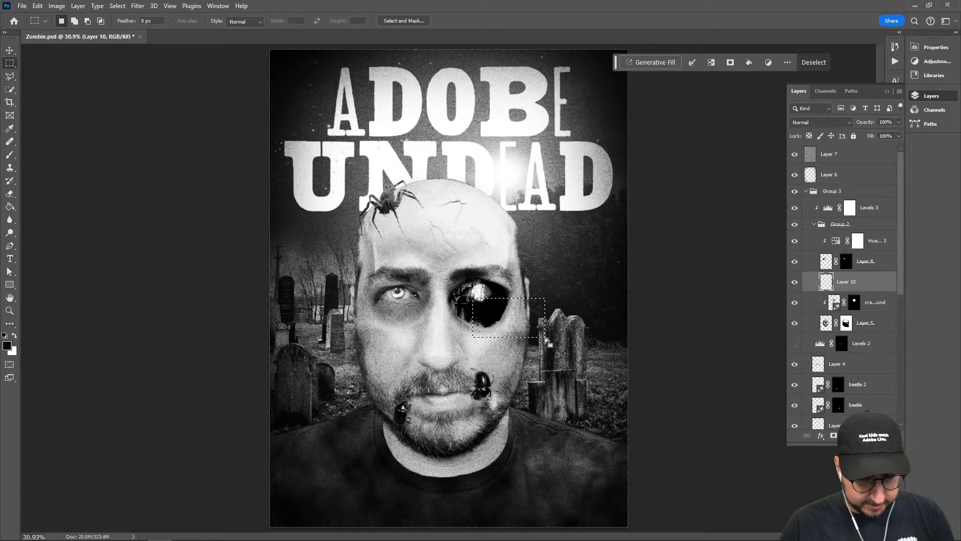
key("ctrl+d")
Outline a polygonal area from the empty eye socket across the cheek to the gravestone, and fill it using Generative Fill with the prompt "snake"
key("l")
left_click(497, 295)
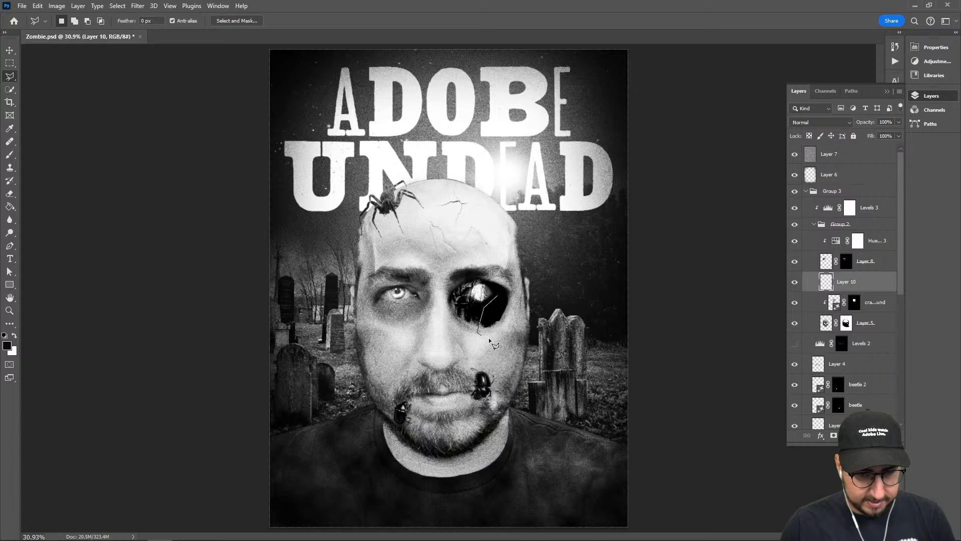
left_click(497, 297)
left_click(651, 62)
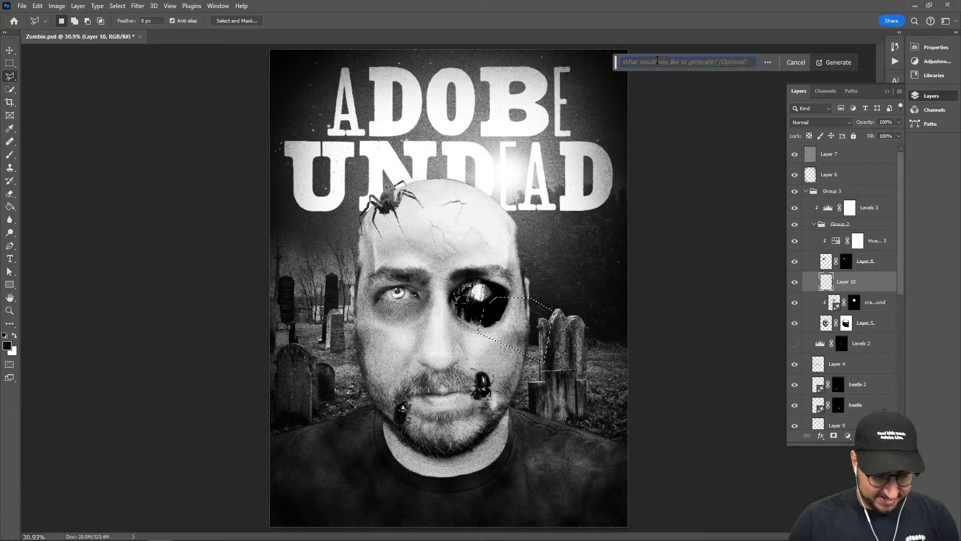
type("snake")
key("Return")
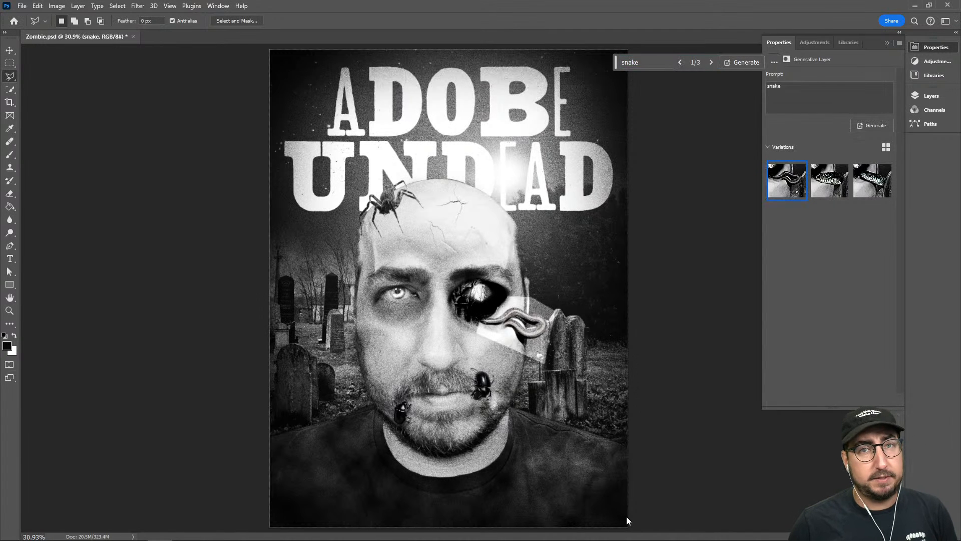
Compare the three generated snake variations on the poster and keep the first one
left_click(830, 180)
left_click(872, 180)
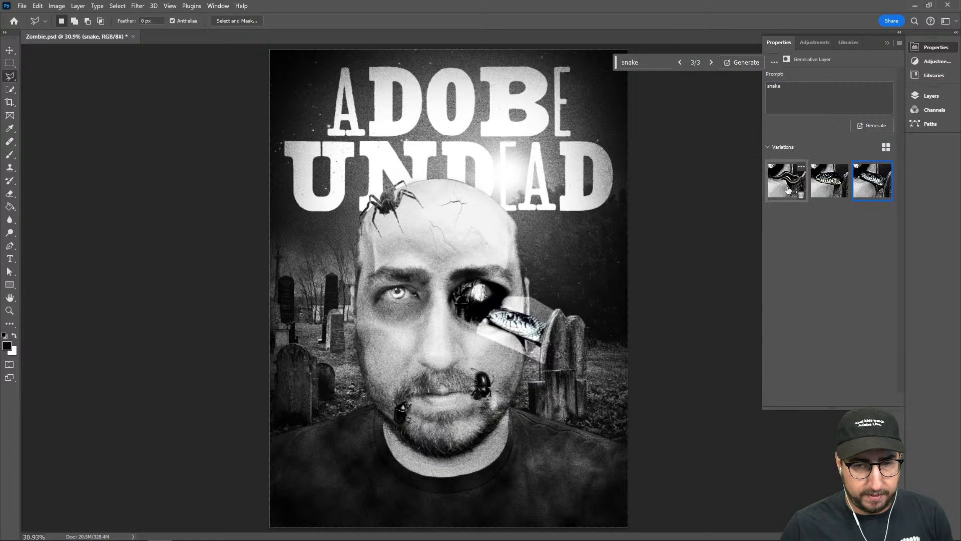
left_click(787, 189)
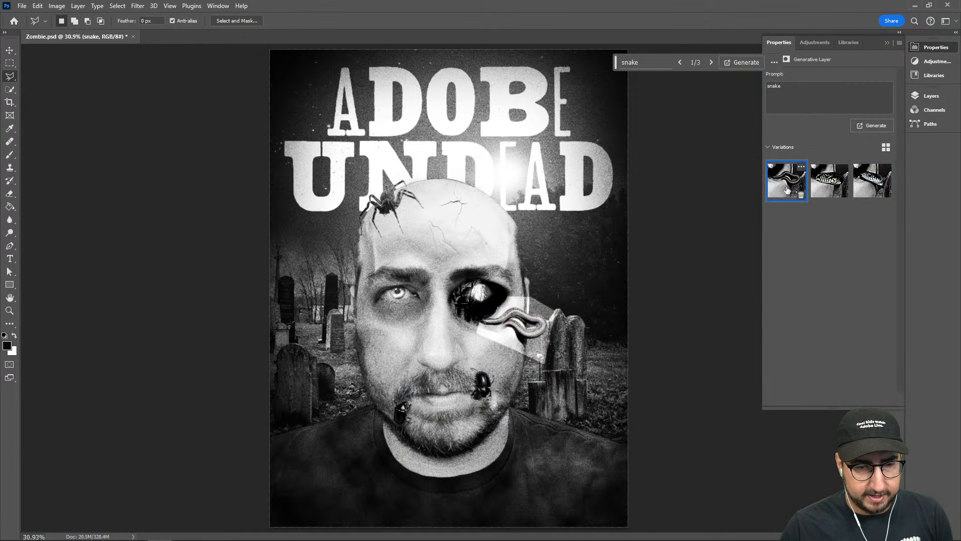
With Layer 7 hidden, paint black on the snake layer's mask with a 200 px brush to remove the pale patch around the snake
left_click(930, 97)
left_click(846, 282)
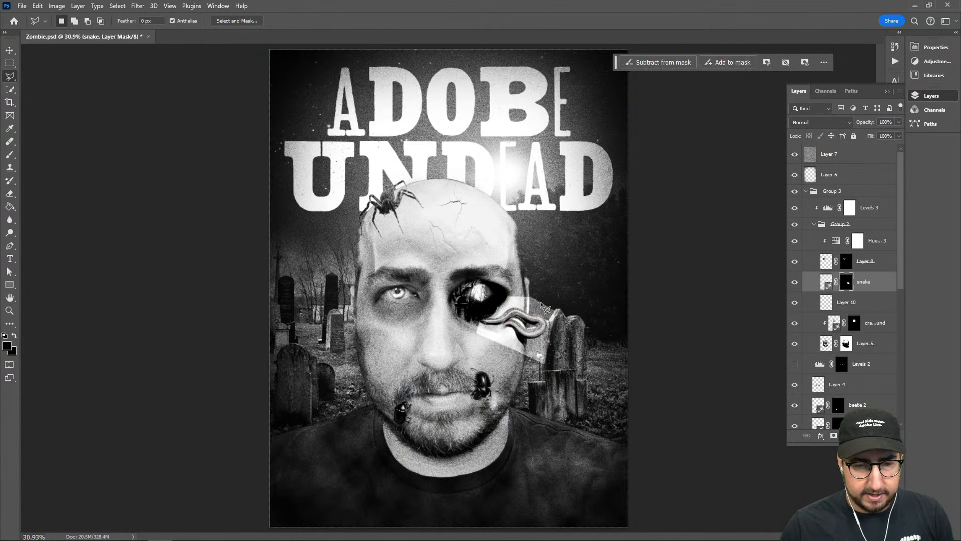
key("b")
left_click_drag(504, 296, 527, 295)
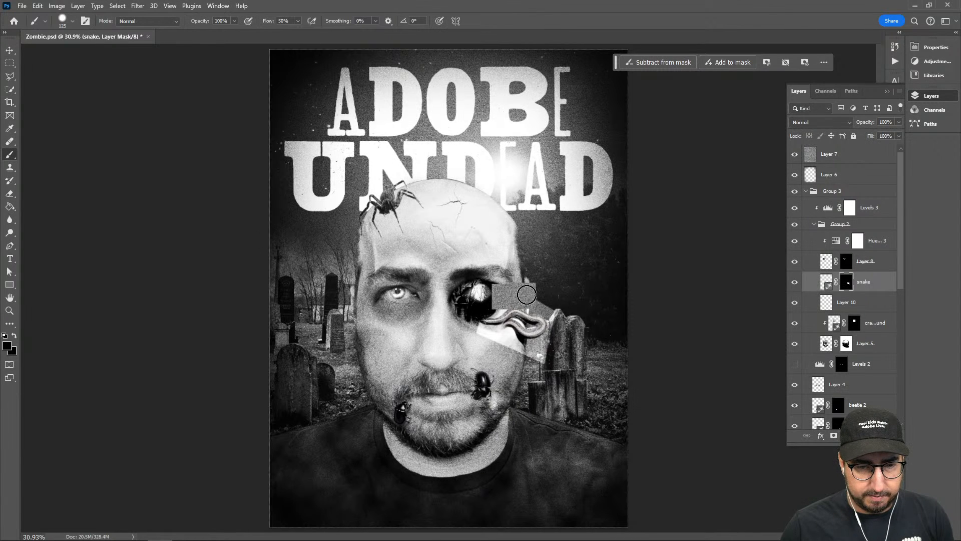
left_click(795, 153)
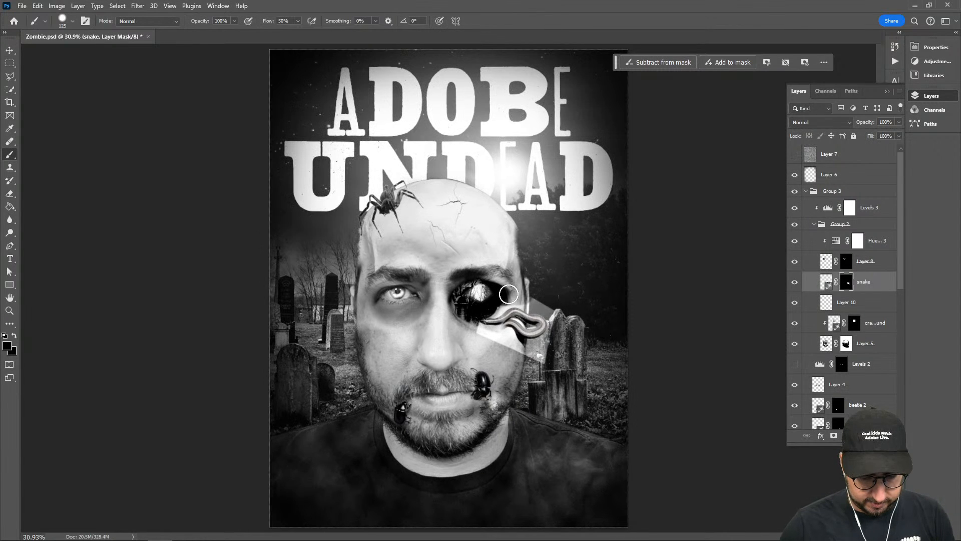
key("bracketright")
key("bracketright")
key("bracketright")
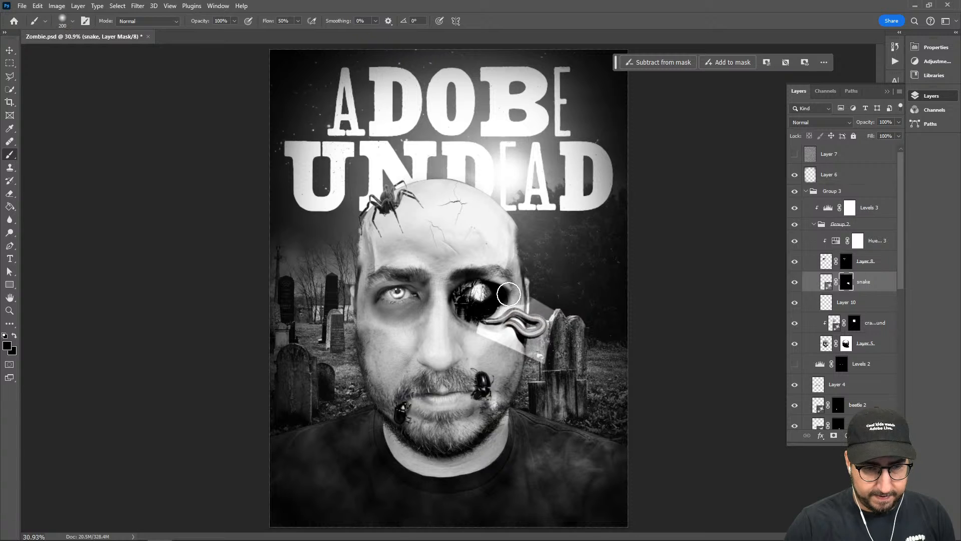
mouse_move(509, 295)
left_mouse_down()
mouse_move(551, 304)
mouse_move(528, 292)
mouse_move(561, 327)
mouse_move(553, 349)
mouse_move(530, 356)
mouse_move(500, 344)
left_mouse_up()
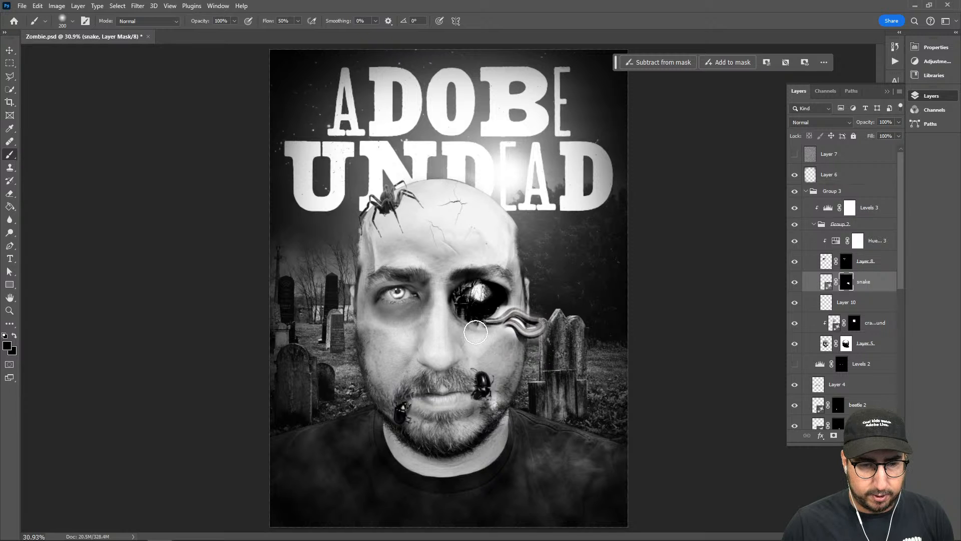
Mask out the snake's front section where it overlaps the eye socket and cheek, and turn Layer 7 back on
mouse_move(481, 303)
left_mouse_down()
mouse_move(492, 305)
mouse_move(483, 314)
mouse_move(506, 295)
left_mouse_up()
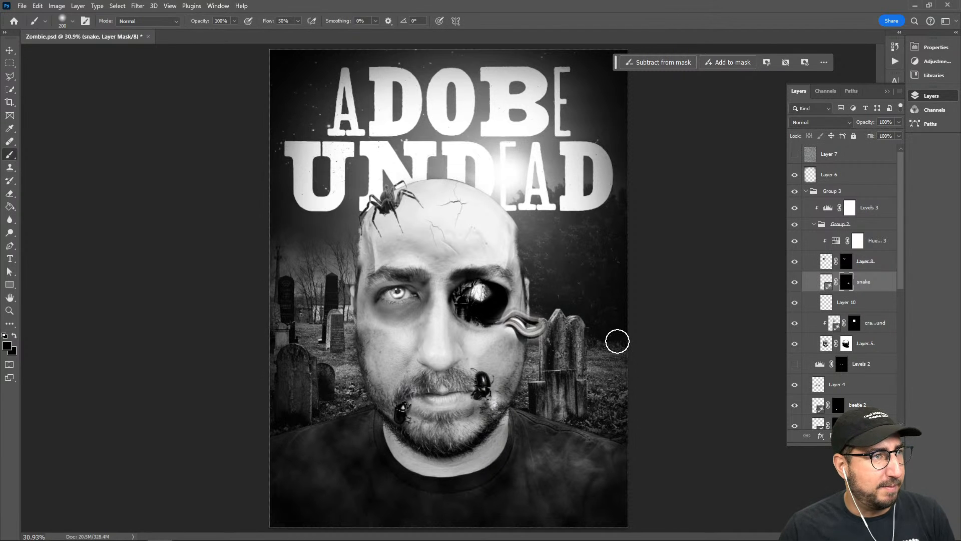
left_click(794, 154)
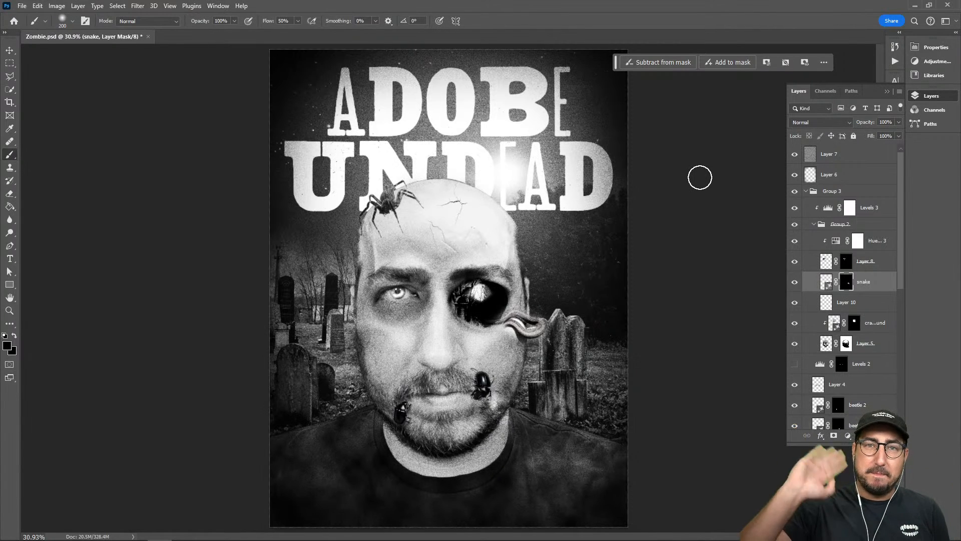